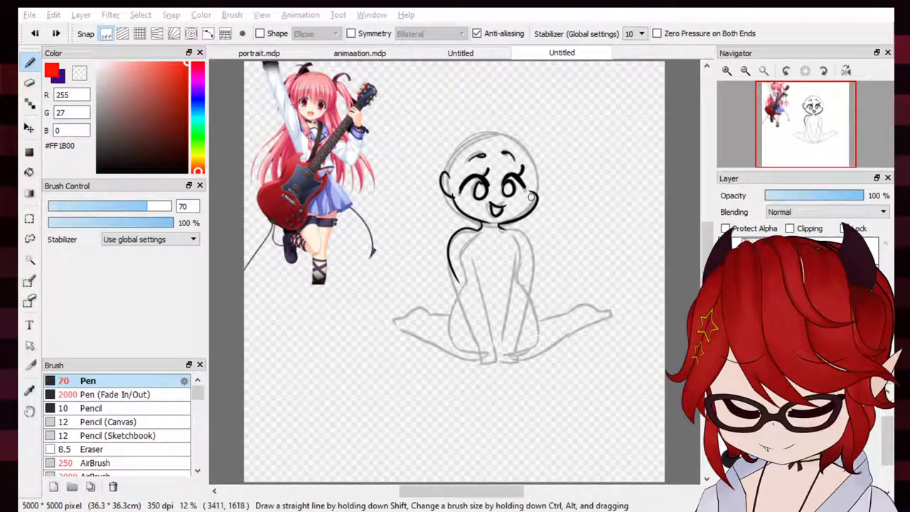
pyautogui.moveTo(500, 230)
pyautogui.mouseDown()
pyautogui.moveTo(522, 228)
pyautogui.moveTo(537, 297)
pyautogui.mouseUp()
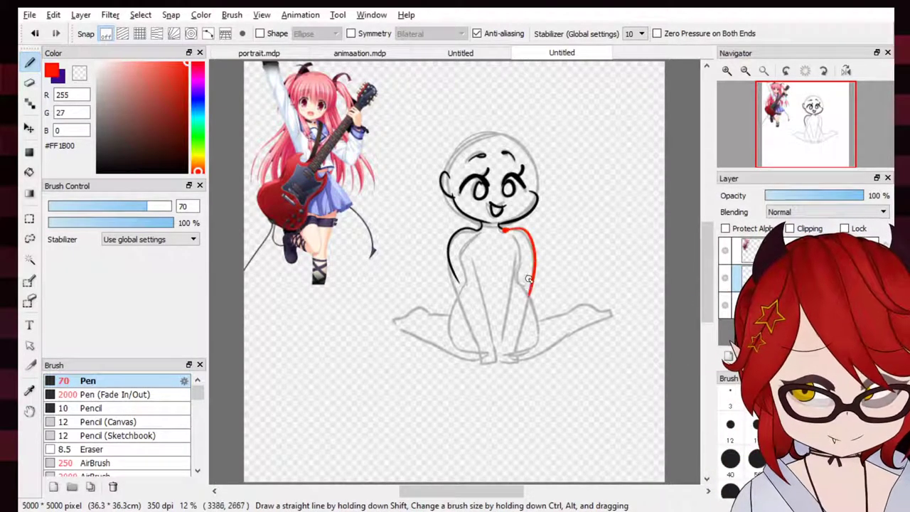
pyautogui.hotkey('ctrl', 'z')
pyautogui.hotkey('ctrl', 'z')
pyautogui.moveTo(563, 242); pyautogui.dragTo(611, 271)
pyautogui.hotkey('ctrl', 'z')
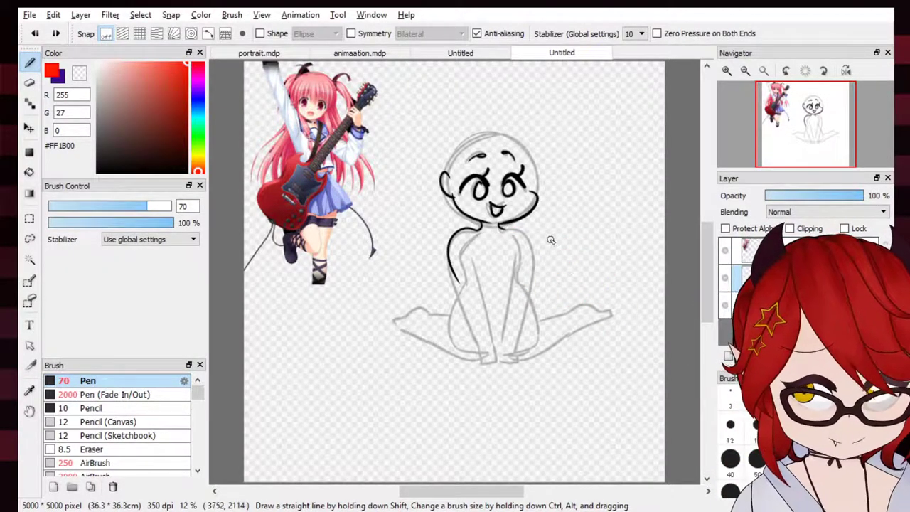
# Set the pen colour to black (#000000) and ink the right-hand arm over the sketch from the shoulder down to the wrist
pyautogui.click(154, 147)
pyautogui.moveTo(155, 146); pyautogui.dragTo(153, 173)
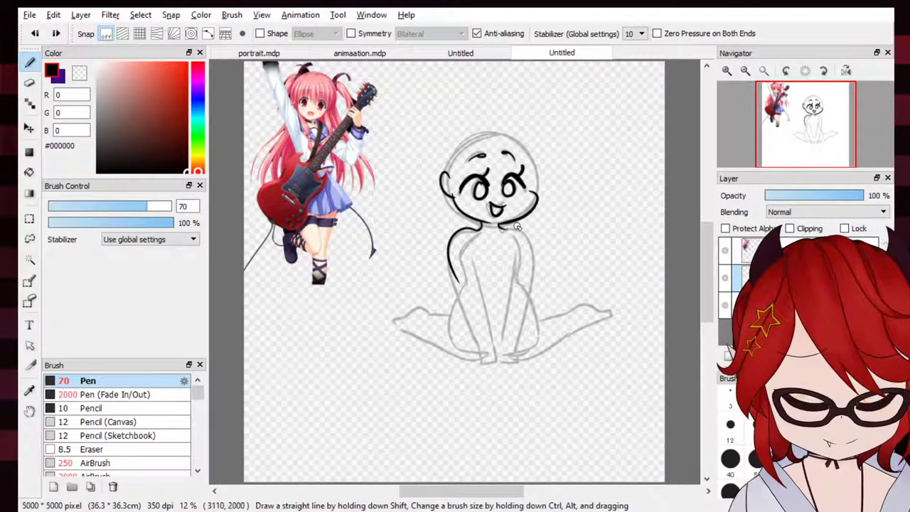
pyautogui.moveTo(506, 226); pyautogui.dragTo(529, 313)
pyautogui.moveTo(513, 264)
pyautogui.mouseDown()
pyautogui.moveTo(511, 326)
pyautogui.moveTo(514, 256)
pyautogui.moveTo(504, 346)
pyautogui.mouseUp()
pyautogui.hotkey('ctrl', 'z')
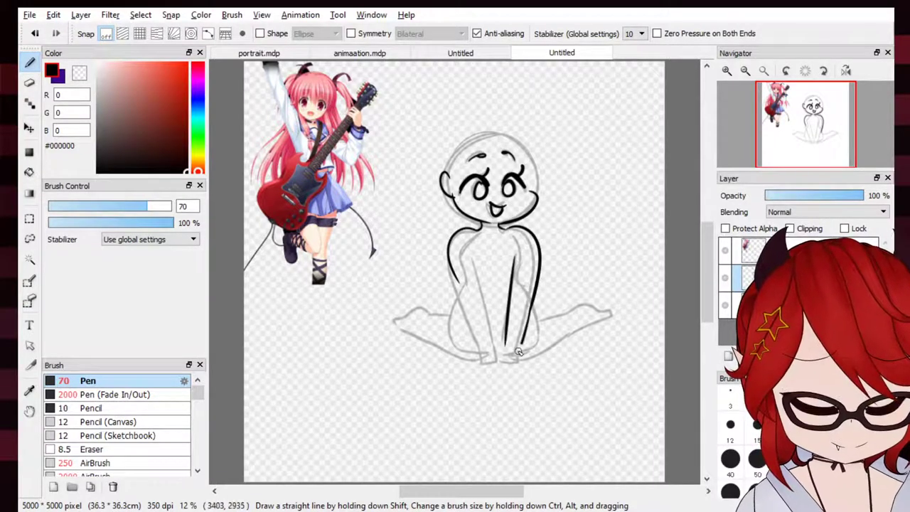
pyautogui.moveTo(530, 307)
pyautogui.mouseDown()
pyautogui.moveTo(523, 361)
pyautogui.moveTo(523, 347)
pyautogui.mouseUp()
pyautogui.hotkey('ctrl', 'z')
pyautogui.hotkey('ctrl', 'z')
pyautogui.hotkey('ctrl', 'z')
pyautogui.moveTo(475, 262); pyautogui.dragTo(506, 354)
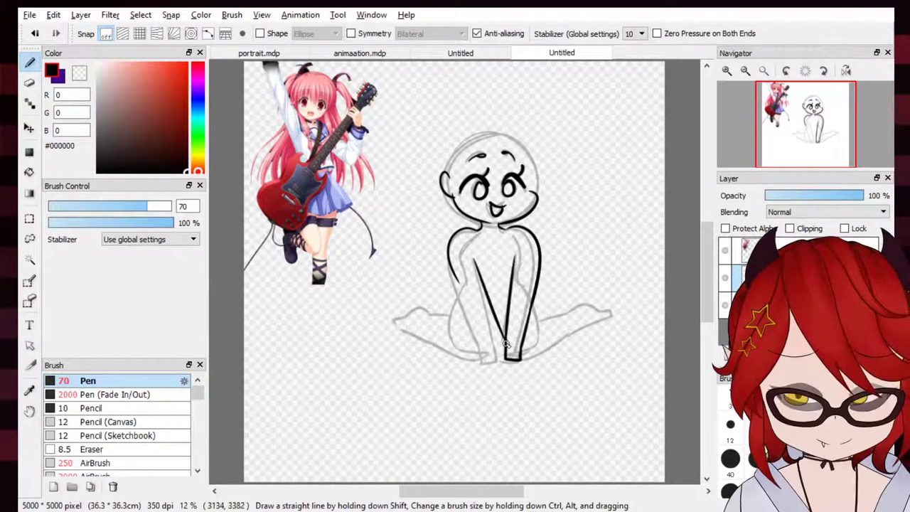
pyautogui.hotkey('ctrl', 'z')
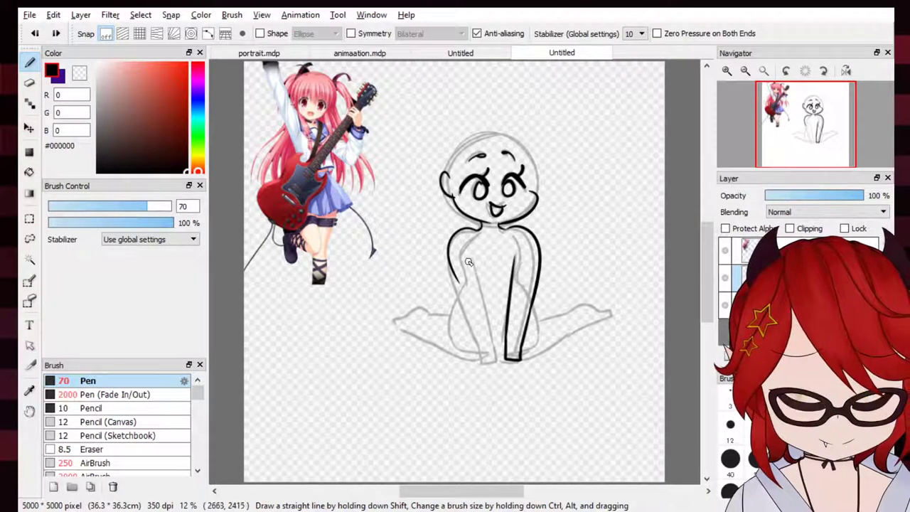
pyautogui.moveTo(468, 258); pyautogui.dragTo(497, 344)
pyautogui.hotkey('ctrl', 'z')
pyautogui.moveTo(473, 262); pyautogui.dragTo(501, 333)
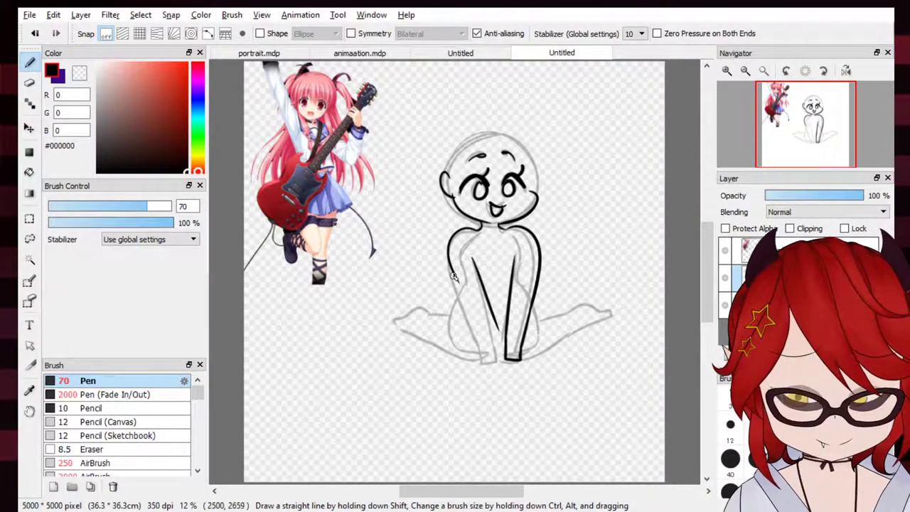
pyautogui.moveTo(455, 277); pyautogui.dragTo(496, 348)
pyautogui.hotkey('ctrl', 'z')
pyautogui.hotkey('ctrl', 'z')
pyautogui.hotkey('ctrl', 'z')
pyautogui.moveTo(448, 250)
pyautogui.mouseDown()
pyautogui.moveTo(487, 358)
pyautogui.moveTo(484, 352)
pyautogui.mouseUp()
pyautogui.moveTo(473, 253); pyautogui.dragTo(499, 349)
pyautogui.hotkey('ctrl', 'z')
pyautogui.hotkey('ctrl', 'z')
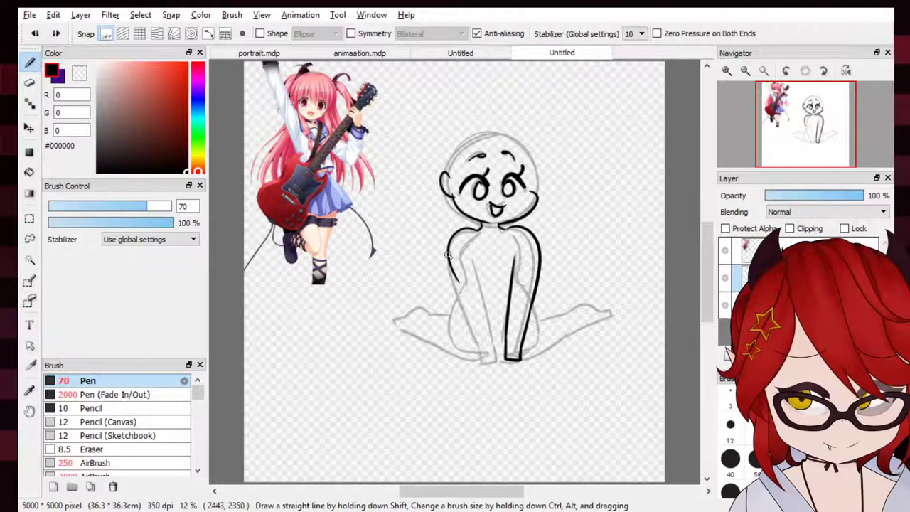
# Ink the outer and inner lines of the left-hand arm from the shoulder area to a closed wrist
pyautogui.moveTo(449, 259); pyautogui.dragTo(492, 360)
pyautogui.hotkey('ctrl', 'z')
pyautogui.moveTo(449, 258); pyautogui.dragTo(488, 360)
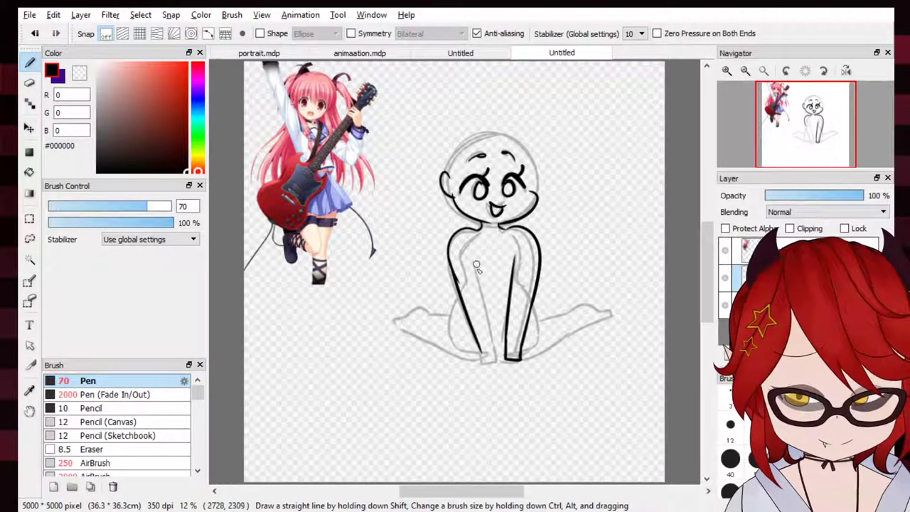
pyautogui.moveTo(472, 256); pyautogui.dragTo(499, 348)
pyautogui.hotkey('ctrl', 'z')
pyautogui.moveTo(472, 254); pyautogui.dragTo(496, 357)
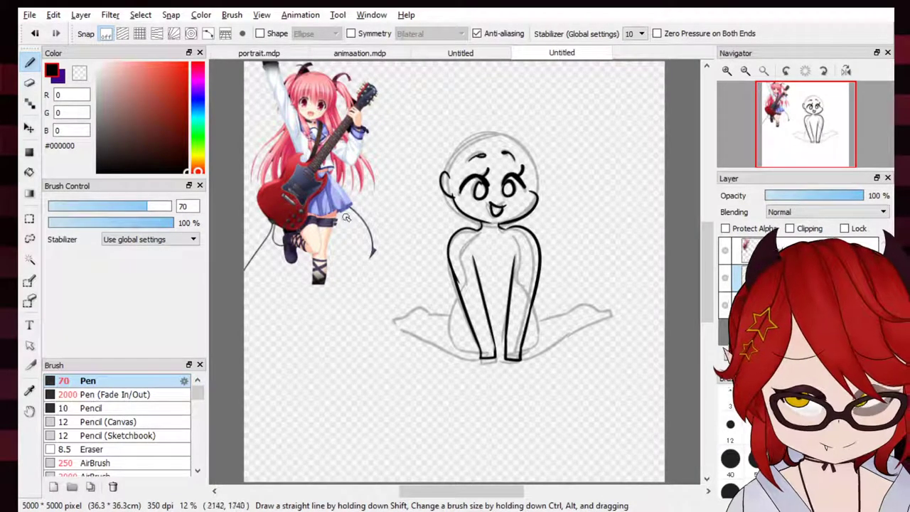
# Lasso the inner line of the right-hand arm, shift it slightly towards the outer line and clear the selection
pyautogui.click(31, 240)
pyautogui.moveTo(517, 248)
pyautogui.mouseDown()
pyautogui.moveTo(505, 356)
pyautogui.moveTo(519, 324)
pyautogui.moveTo(521, 268)
pyautogui.mouseUp()
pyautogui.click(29, 128)
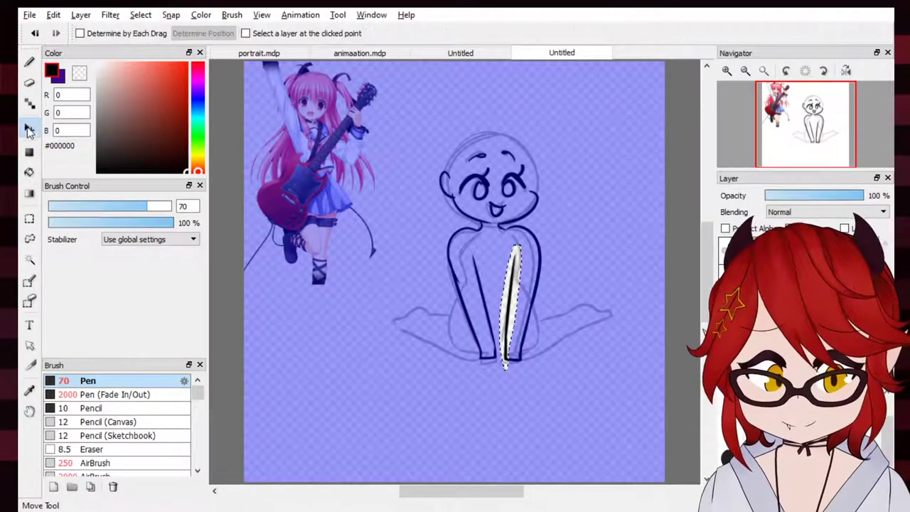
pyautogui.moveTo(504, 315); pyautogui.dragTo(506, 317)
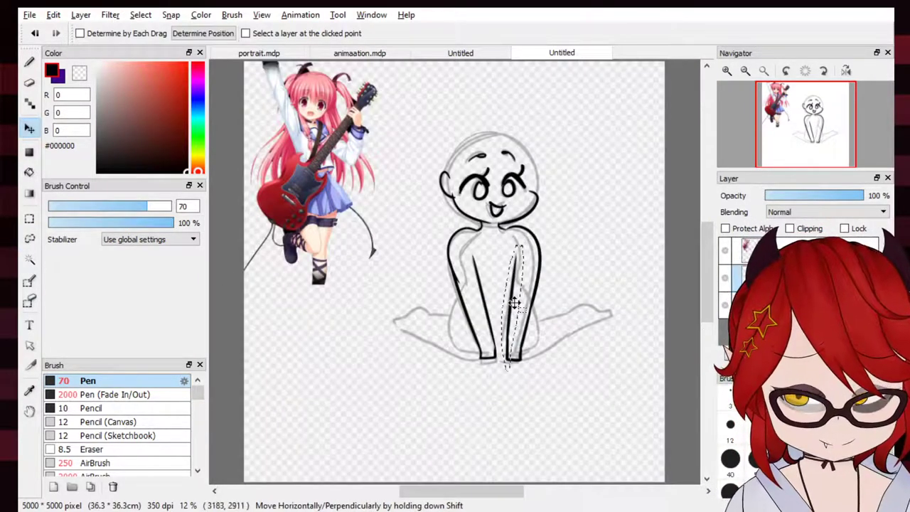
pyautogui.click(29, 218)
pyautogui.hotkey('ctrl', 'd')
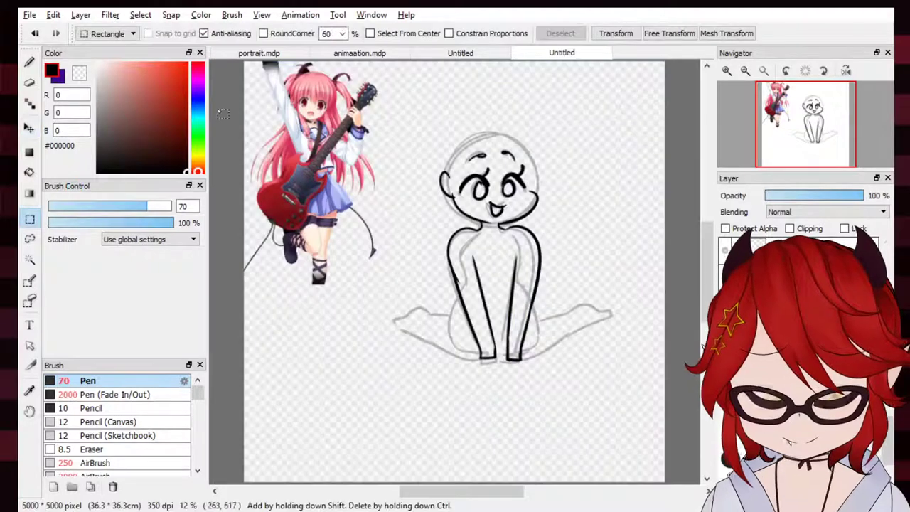
# Ink a short hip curve beside the left-hand arm with the Pen brush, flaring outward from below the elbow
pyautogui.click(30, 82)
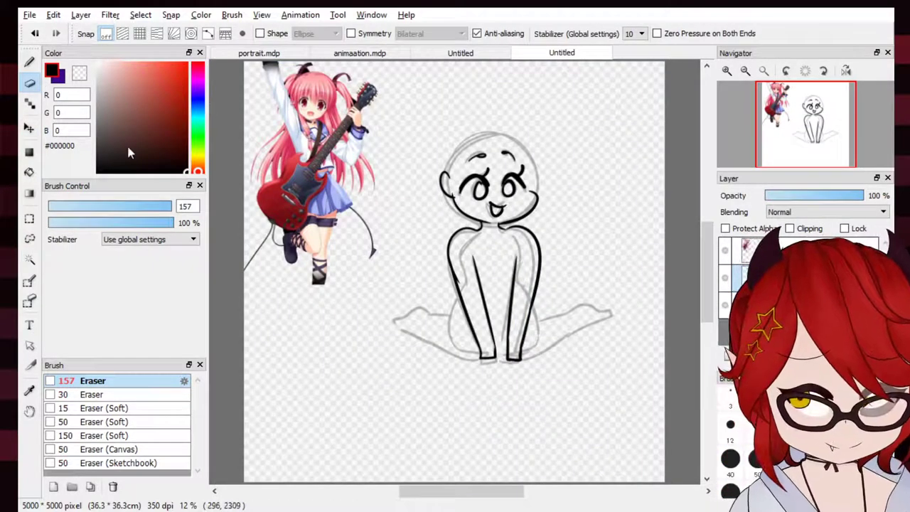
pyautogui.press('b')
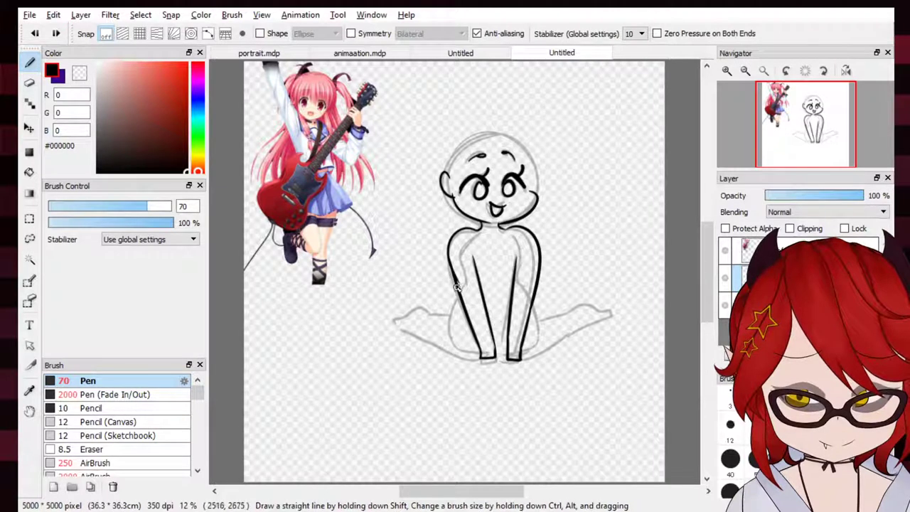
pyautogui.moveTo(452, 300); pyautogui.dragTo(463, 353)
pyautogui.moveTo(532, 304); pyautogui.dragTo(533, 348)
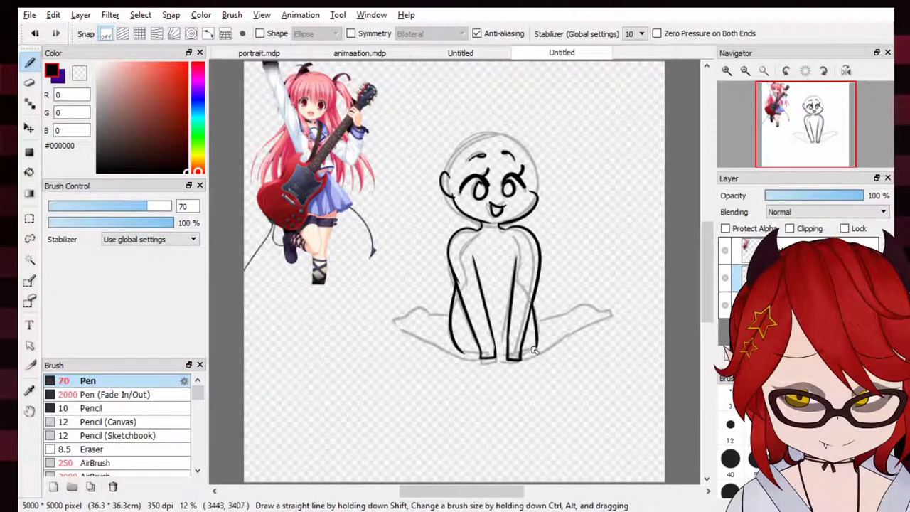
pyautogui.hotkey('ctrl', 'z')
pyautogui.hotkey('ctrl', 'z')
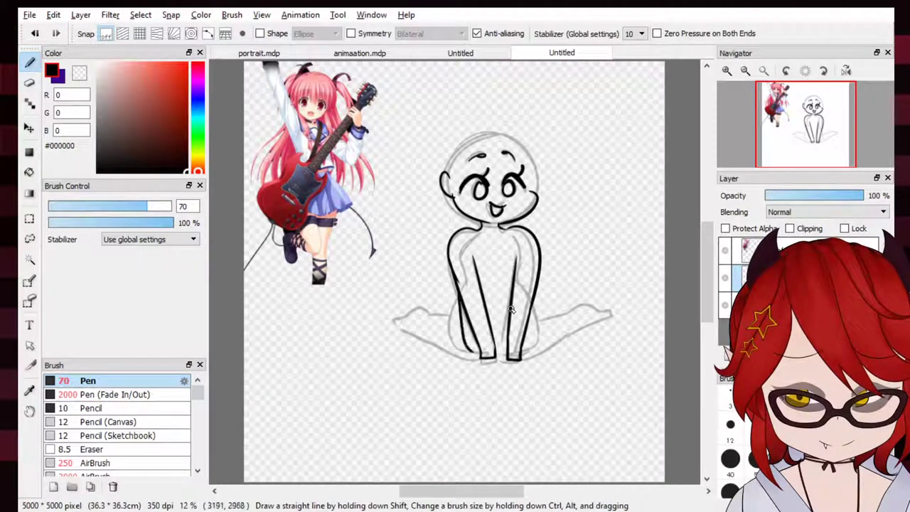
pyautogui.moveTo(456, 289); pyautogui.dragTo(454, 343)
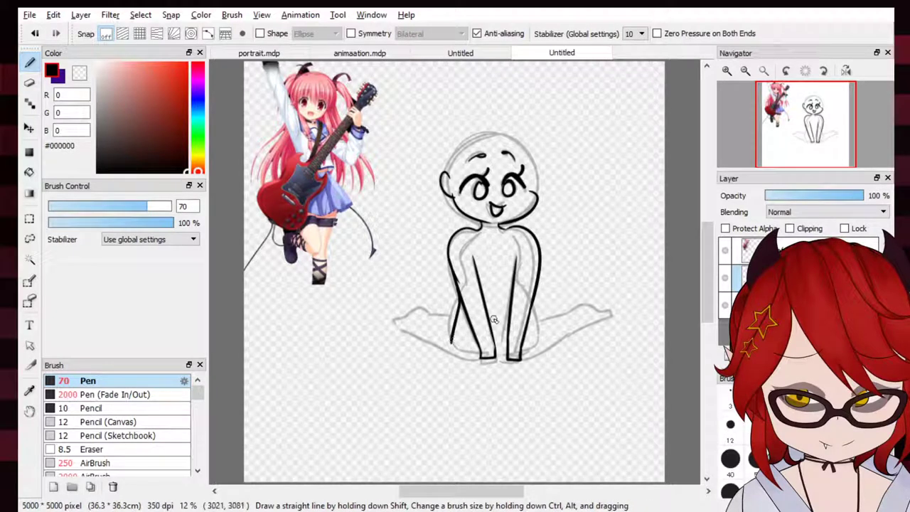
pyautogui.hotkey('ctrl', 'z')
pyautogui.moveTo(476, 357); pyautogui.dragTo(403, 338)
pyautogui.hotkey('ctrl', 'z')
pyautogui.moveTo(479, 348)
pyautogui.mouseDown()
pyautogui.moveTo(465, 357)
pyautogui.moveTo(411, 333)
pyautogui.mouseUp()
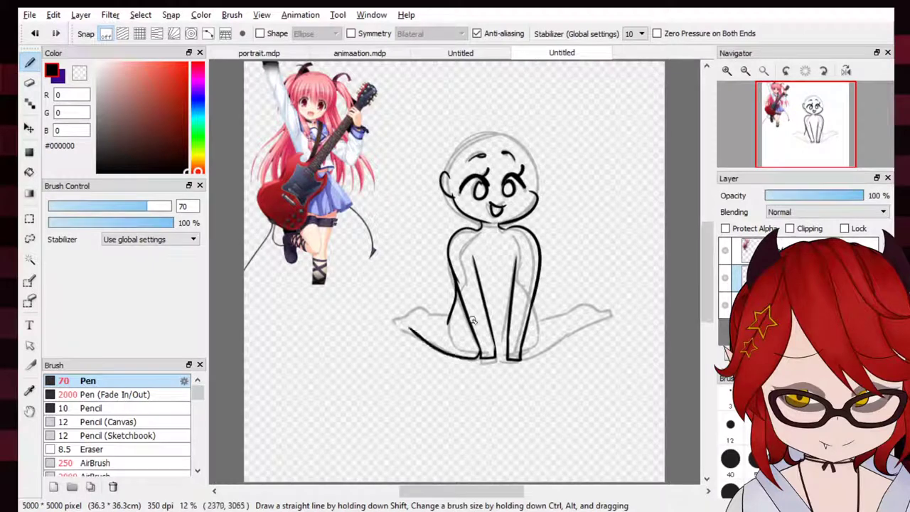
pyautogui.hotkey('ctrl', 'z')
pyautogui.moveTo(479, 345); pyautogui.dragTo(396, 331)
pyautogui.hotkey('ctrl', 'z')
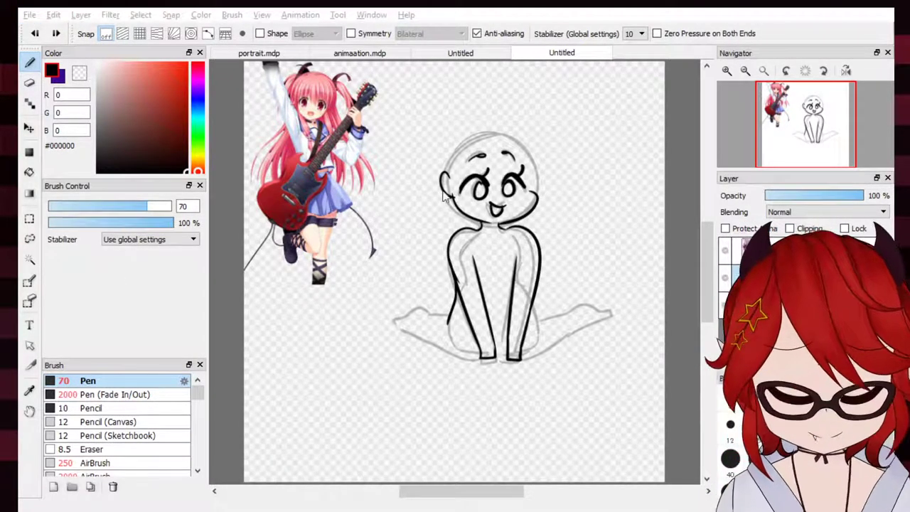
# Paste the full-body character with dark lace-up boots as a reference and move it to the upper right of the canvas
pyautogui.hotkey('ctrl', 'v')
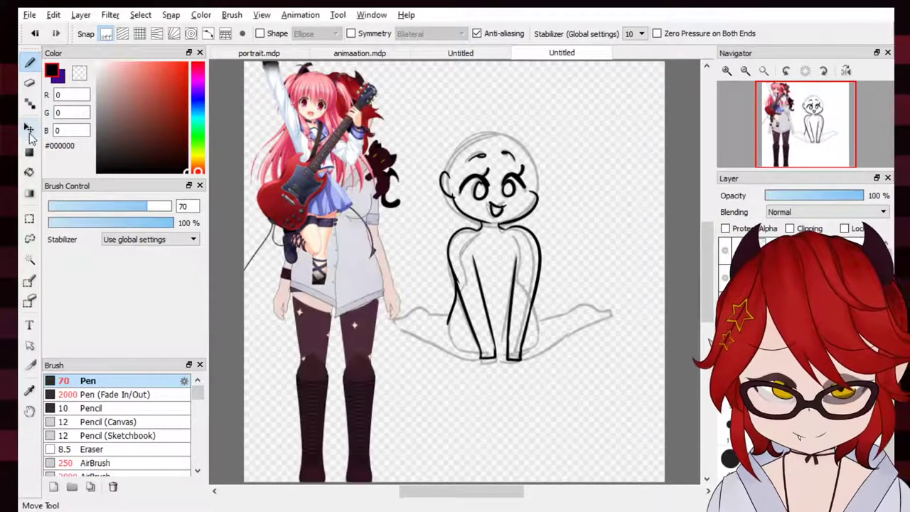
pyautogui.press('v')
pyautogui.moveTo(416, 161); pyautogui.dragTo(637, 11)
pyautogui.moveTo(621, 132); pyautogui.dragTo(654, 107)
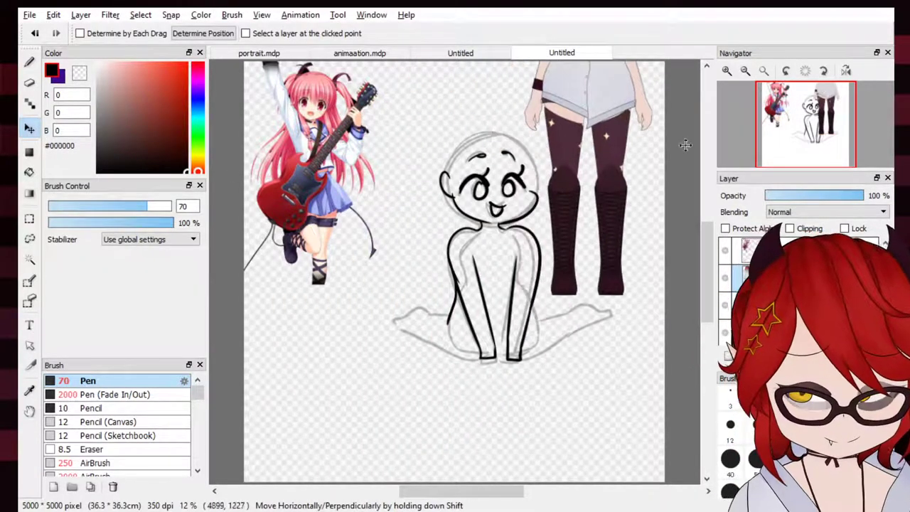
# Examine the lace-up boots of the pasted reference up close and remove that reference layer
pyautogui.click(727, 71)
pyautogui.click(727, 71)
pyautogui.click(727, 71)
pyautogui.moveTo(799, 106); pyautogui.dragTo(827, 93)
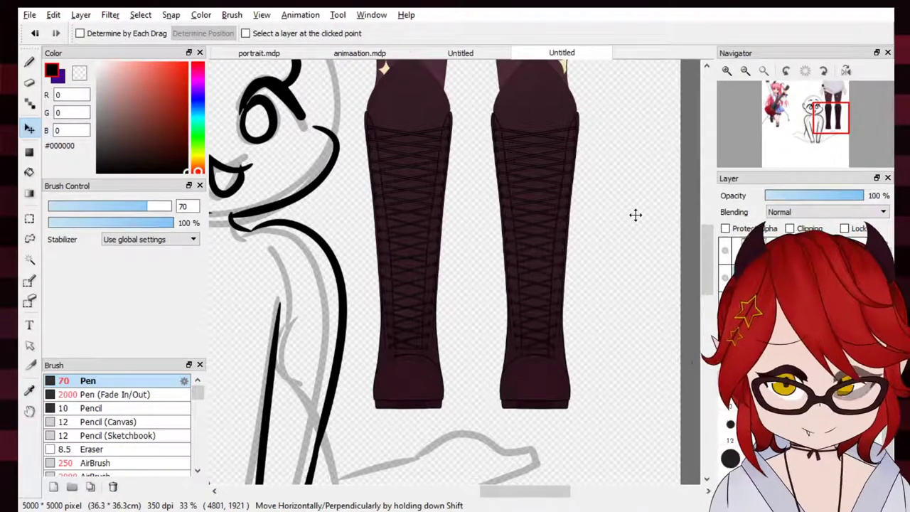
pyautogui.click(843, 356)
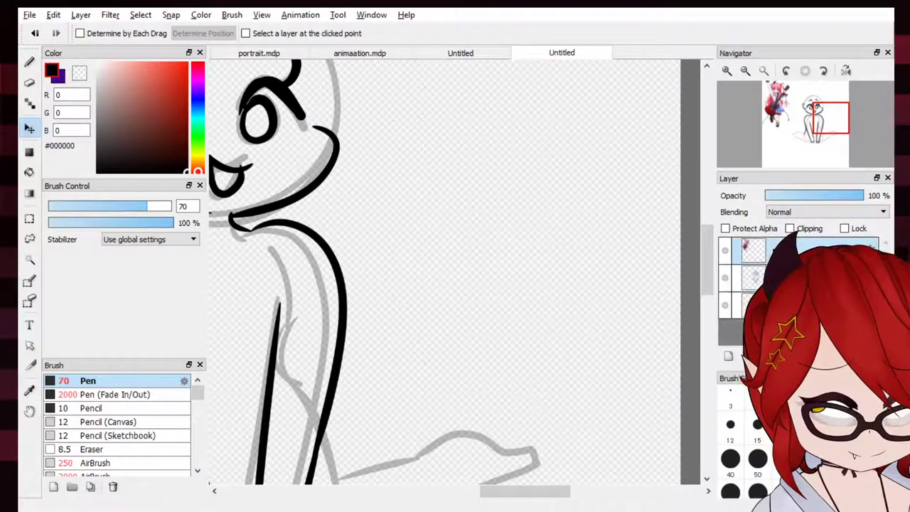
# Return to the line art layer with the Pen and ink a short hip curve beside the right-hand arm
pyautogui.click(29, 62)
pyautogui.moveTo(790, 136)
pyautogui.mouseDown()
pyautogui.moveTo(785, 129)
pyautogui.moveTo(807, 138)
pyautogui.mouseUp()
pyautogui.click(782, 277)
pyautogui.click(748, 73)
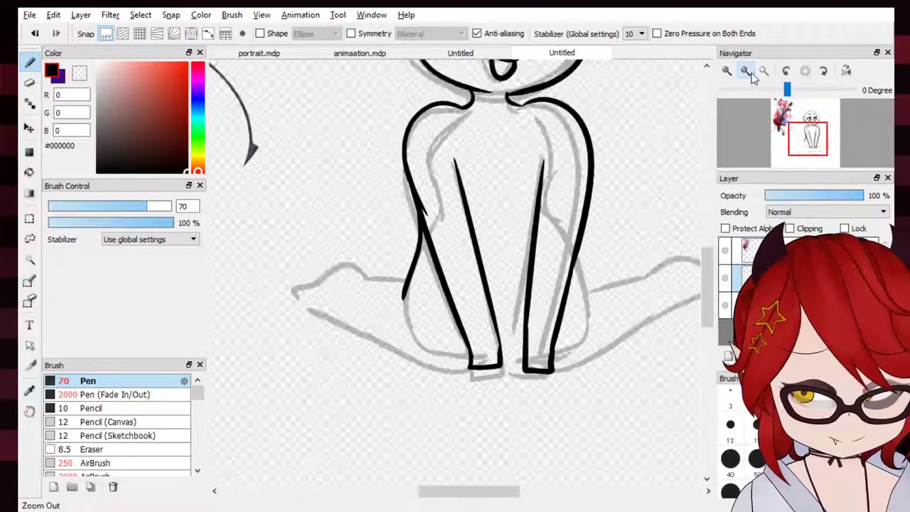
pyautogui.click(748, 72)
pyautogui.moveTo(531, 260)
pyautogui.mouseDown()
pyautogui.moveTo(525, 320)
pyautogui.moveTo(536, 331)
pyautogui.mouseUp()
pyautogui.hotkey('ctrl', 'z')
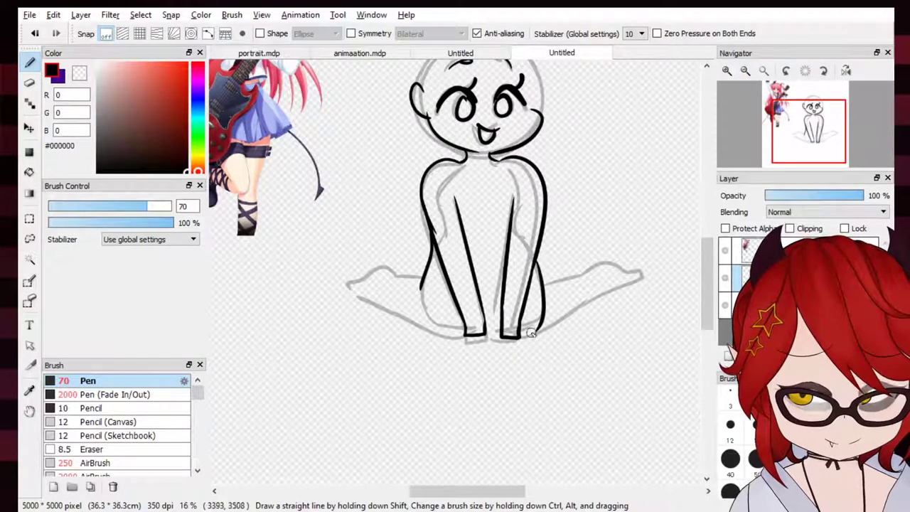
pyautogui.hotkey('ctrl', 'z')
pyautogui.moveTo(535, 261)
pyautogui.mouseDown()
pyautogui.moveTo(529, 327)
pyautogui.moveTo(533, 264)
pyautogui.moveTo(541, 322)
pyautogui.mouseUp()
pyautogui.hotkey('ctrl', 'z')
pyautogui.hotkey('ctrl', 'z')
pyautogui.moveTo(534, 261); pyautogui.dragTo(541, 305)
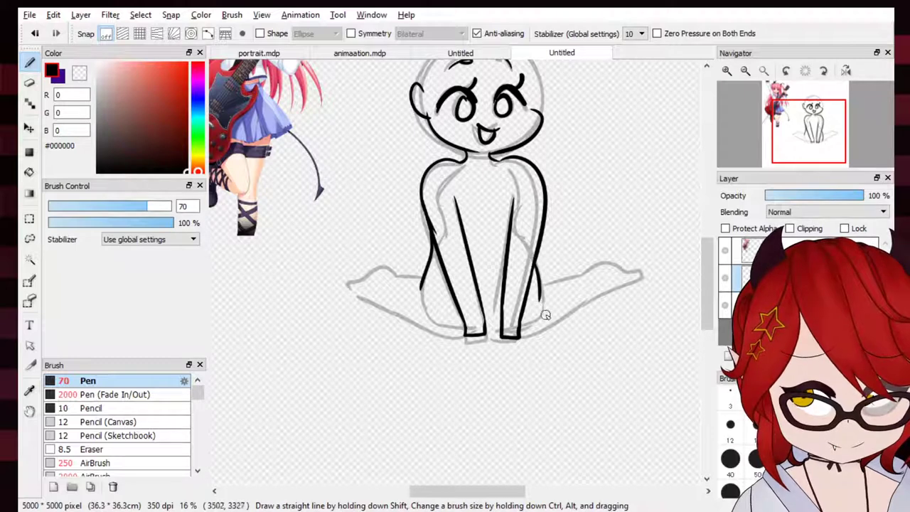
# Ink the right-hand leg with its pointed foot, and round off the left-hand hip down to the wrist
pyautogui.moveTo(519, 334); pyautogui.dragTo(611, 291)
pyautogui.moveTo(541, 291); pyautogui.dragTo(604, 276)
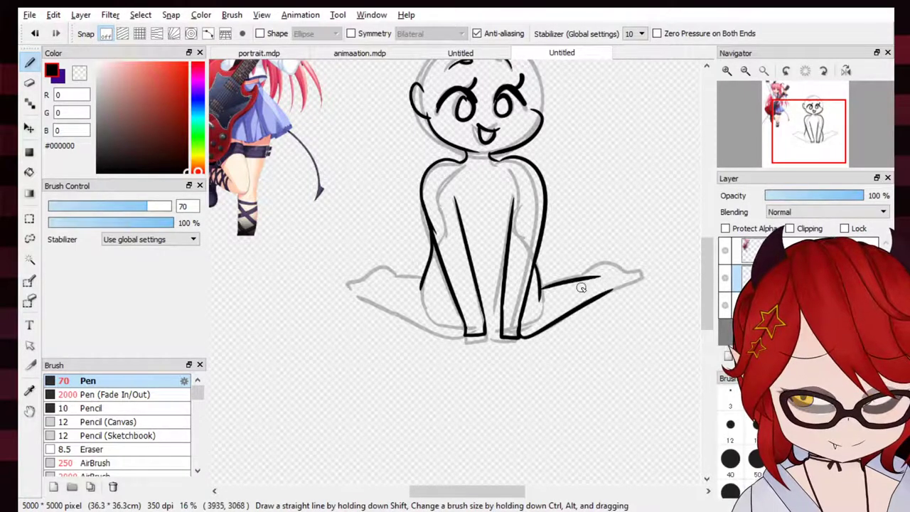
pyautogui.hotkey('ctrl', 'z')
pyautogui.moveTo(538, 288); pyautogui.dragTo(588, 273)
pyautogui.hotkey('ctrl', 'z')
pyautogui.moveTo(540, 290)
pyautogui.mouseDown()
pyautogui.moveTo(588, 274)
pyautogui.moveTo(607, 283)
pyautogui.moveTo(597, 276)
pyautogui.moveTo(588, 285)
pyautogui.moveTo(606, 274)
pyautogui.moveTo(589, 277)
pyautogui.moveTo(614, 266)
pyautogui.moveTo(627, 284)
pyautogui.moveTo(609, 289)
pyautogui.moveTo(643, 271)
pyautogui.mouseUp()
pyautogui.hotkey('ctrl', 'z')
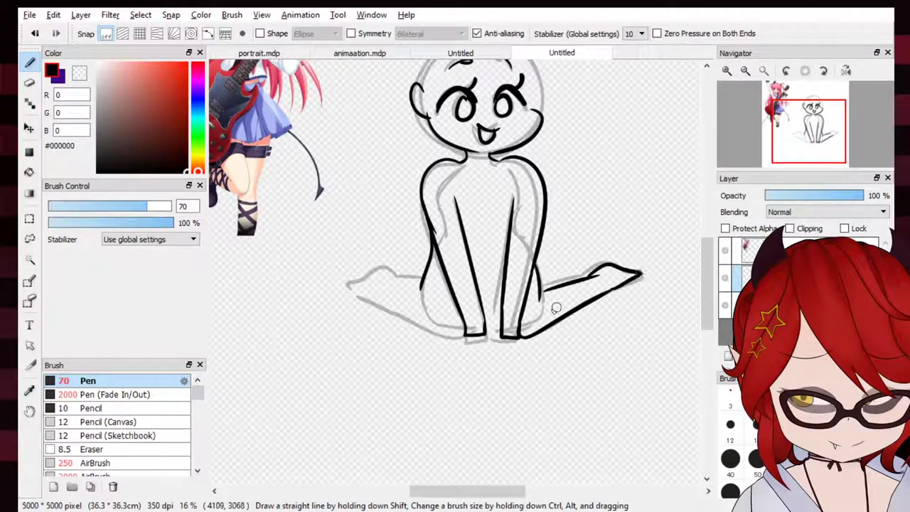
pyautogui.moveTo(421, 293); pyautogui.dragTo(469, 334)
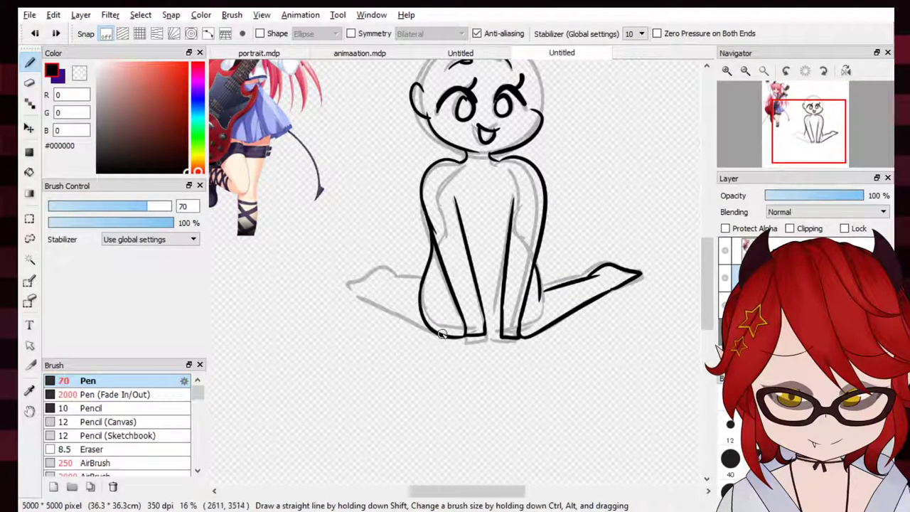
pyautogui.moveTo(435, 332); pyautogui.dragTo(356, 300)
pyautogui.moveTo(425, 277); pyautogui.dragTo(352, 279)
pyautogui.hotkey('ctrl', 'z')
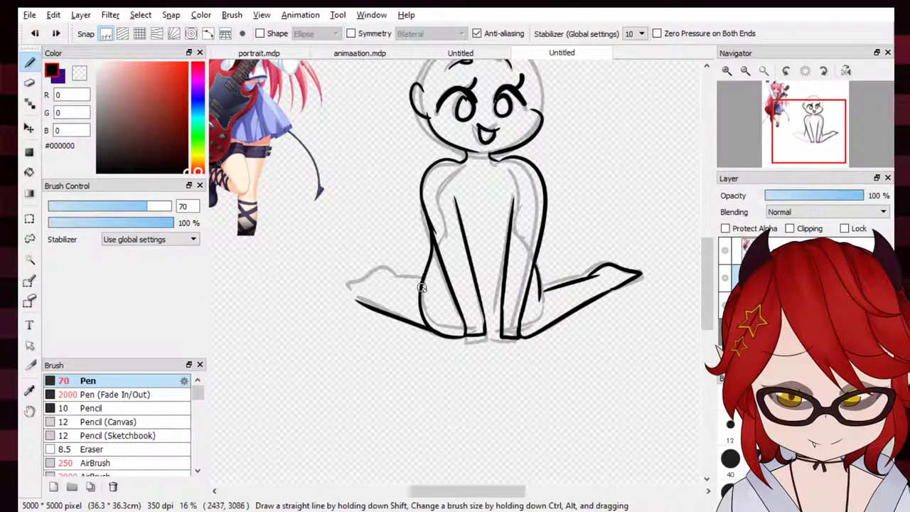
pyautogui.moveTo(418, 287)
pyautogui.mouseDown()
pyautogui.moveTo(363, 288)
pyautogui.moveTo(378, 288)
pyautogui.moveTo(346, 276)
pyautogui.moveTo(324, 286)
pyautogui.moveTo(358, 298)
pyautogui.mouseUp()
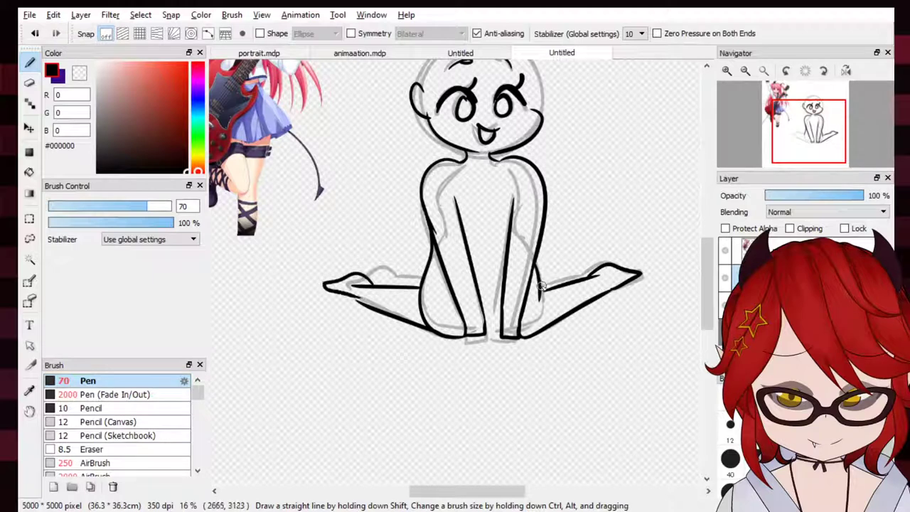
pyautogui.hotkey('ctrl', 'z')
pyautogui.hotkey('ctrl', 'z')
pyautogui.hotkey('ctrl', 'z')
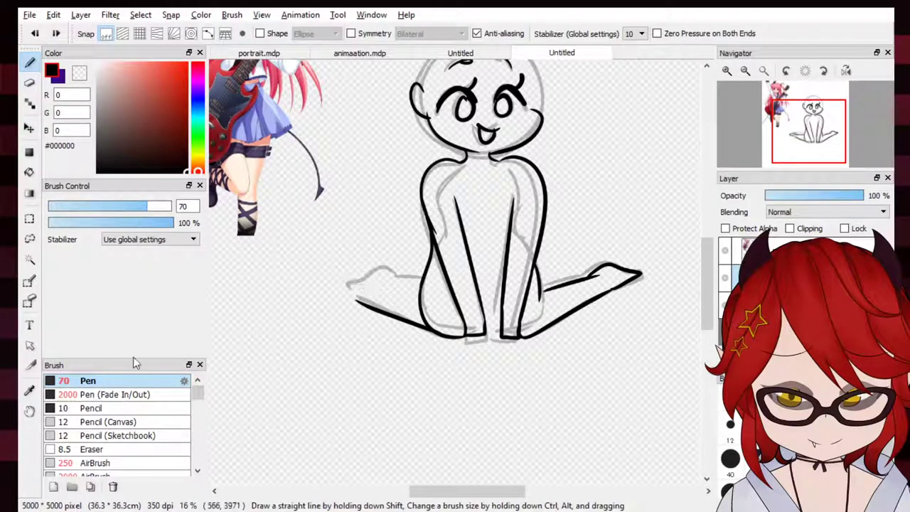
# Duplicate the inked right-hand leg, flip it horizontally and place the mirrored copy at the left-hand side of the body
pyautogui.click(29, 239)
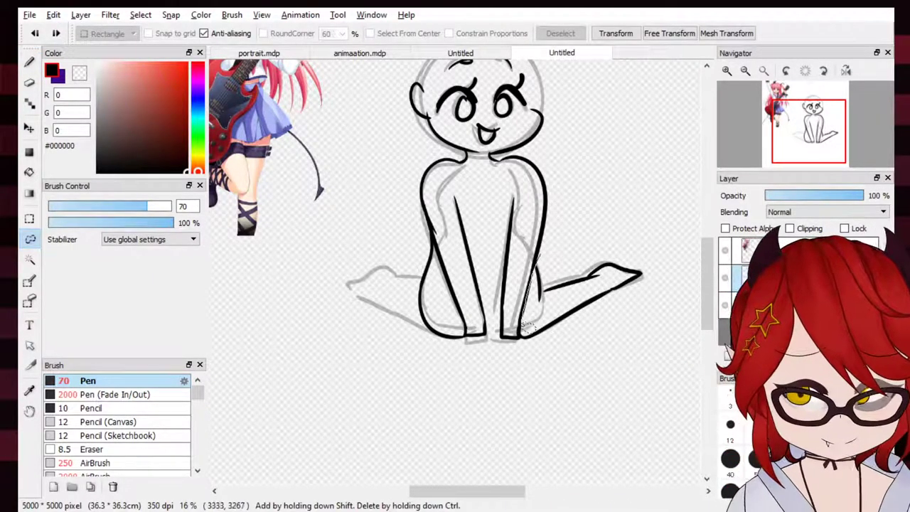
pyautogui.moveTo(534, 263); pyautogui.dragTo(654, 229)
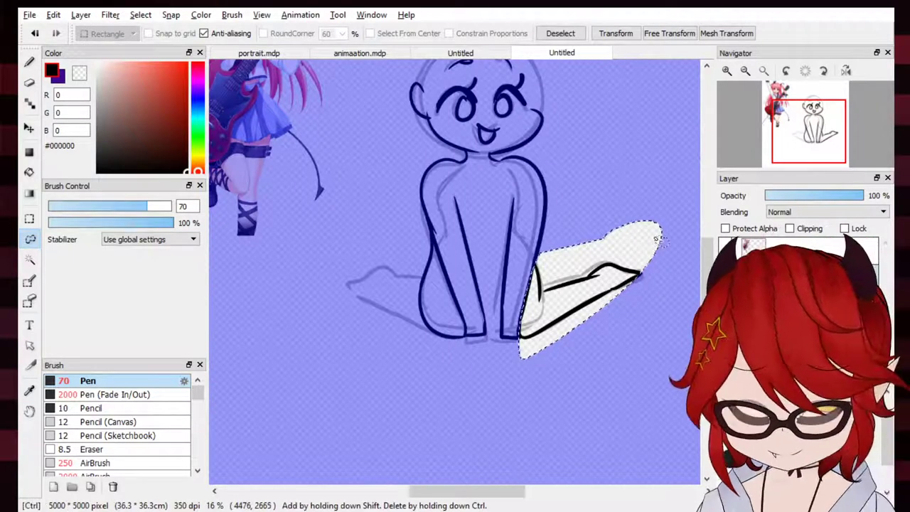
pyautogui.press('ctrl')
pyautogui.click(455, 469)
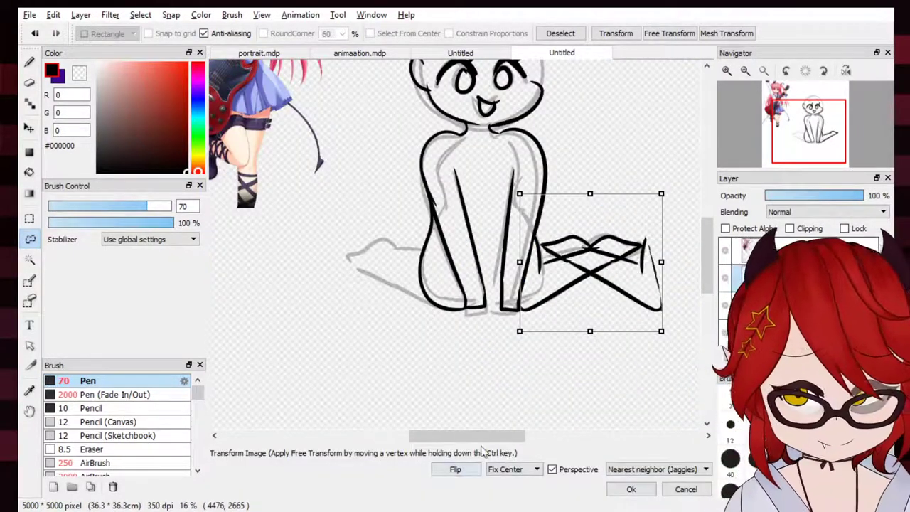
pyautogui.moveTo(637, 284); pyautogui.dragTo(417, 303)
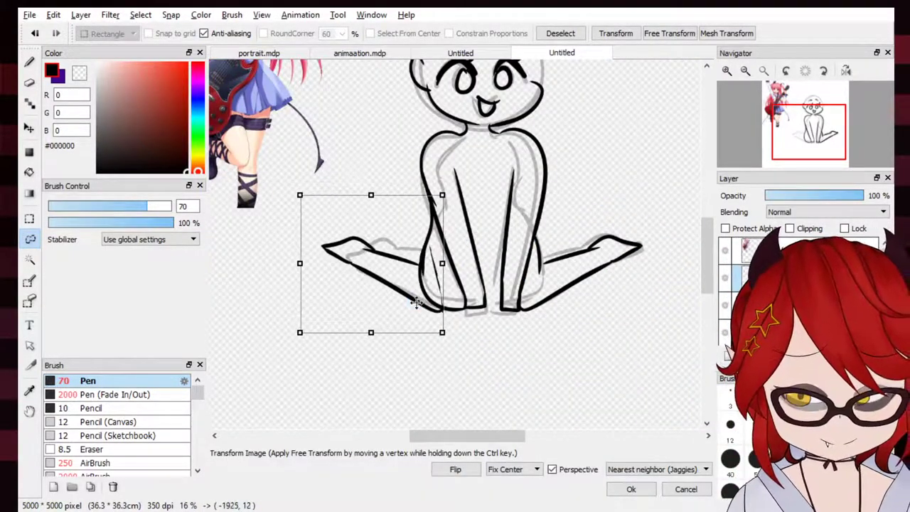
pyautogui.click(745, 70)
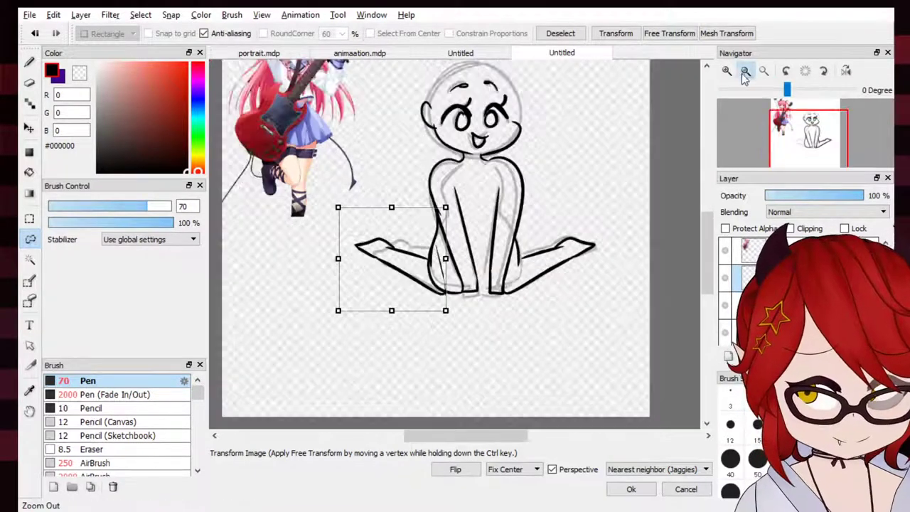
pyautogui.click(745, 70)
pyautogui.click(631, 490)
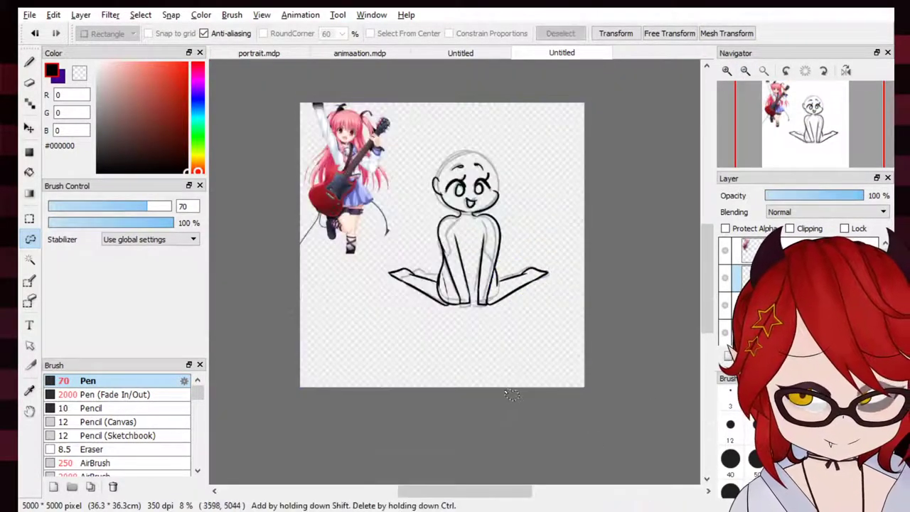
# Erase the rounded left-hand hip, the stray copied line beside it and the short hip curve beside the right-hand arm
pyautogui.click(29, 83)
pyautogui.moveTo(755, 94)
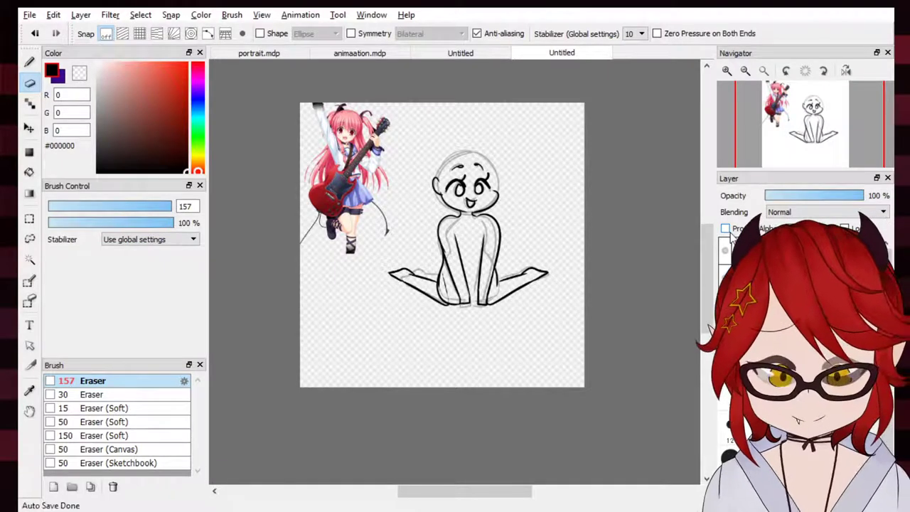
pyautogui.click(733, 72)
pyautogui.click(726, 71)
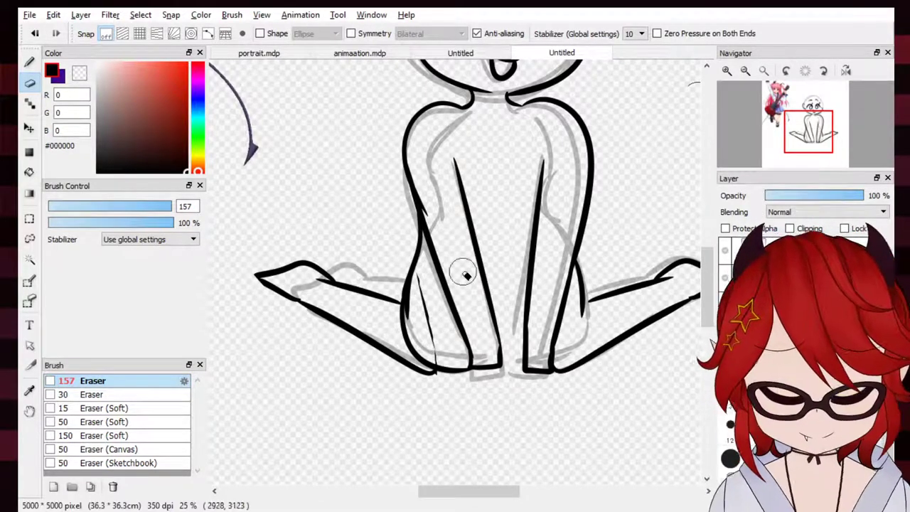
pyautogui.moveTo(425, 315)
pyautogui.mouseDown()
pyautogui.moveTo(442, 358)
pyautogui.moveTo(444, 339)
pyautogui.moveTo(408, 319)
pyautogui.moveTo(418, 353)
pyautogui.moveTo(425, 265)
pyautogui.moveTo(550, 290)
pyautogui.moveTo(405, 345)
pyautogui.moveTo(413, 307)
pyautogui.moveTo(415, 351)
pyautogui.moveTo(461, 358)
pyautogui.mouseUp()
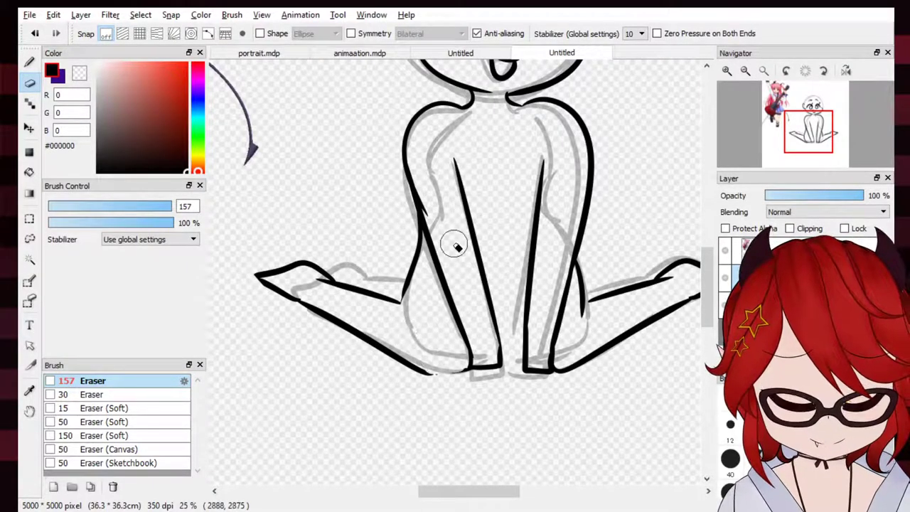
pyautogui.moveTo(403, 291); pyautogui.dragTo(409, 260)
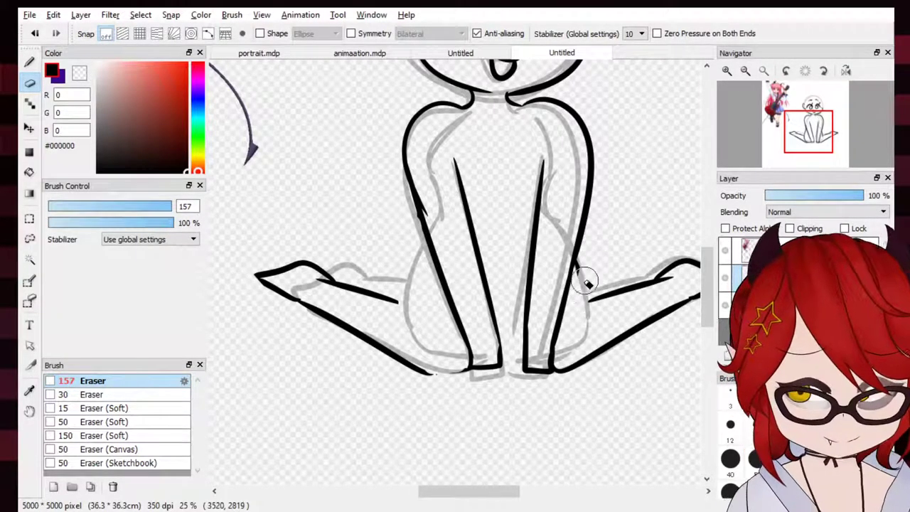
pyautogui.moveTo(589, 284); pyautogui.dragTo(582, 312)
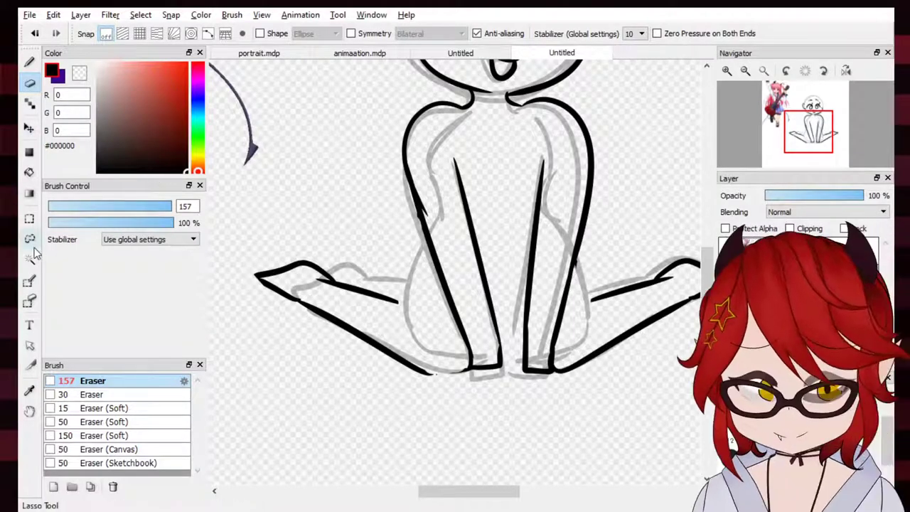
# Ink near-vertical hip lines beside both arms with the Pen and a horizontal base line running beneath the hands
pyautogui.click(29, 63)
pyautogui.moveTo(425, 220); pyautogui.dragTo(416, 313)
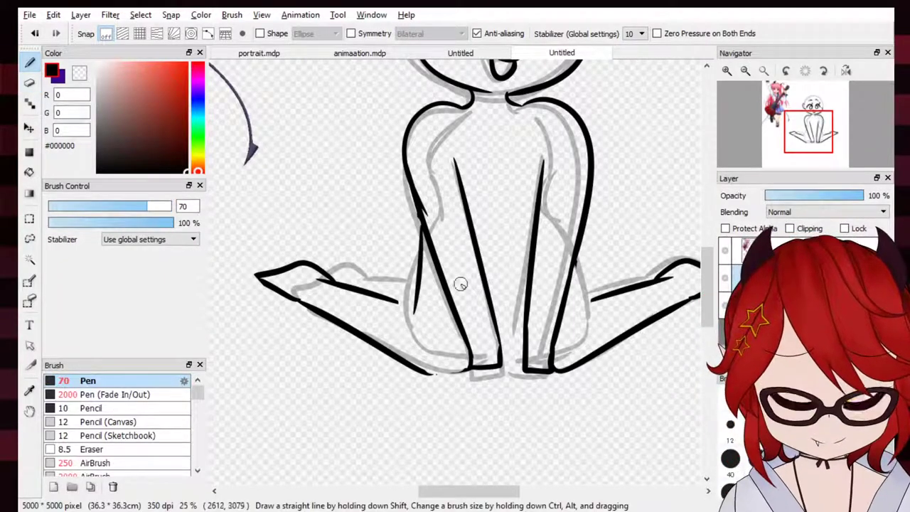
pyautogui.hotkey('ctrl', 'z')
pyautogui.moveTo(425, 229); pyautogui.dragTo(420, 302)
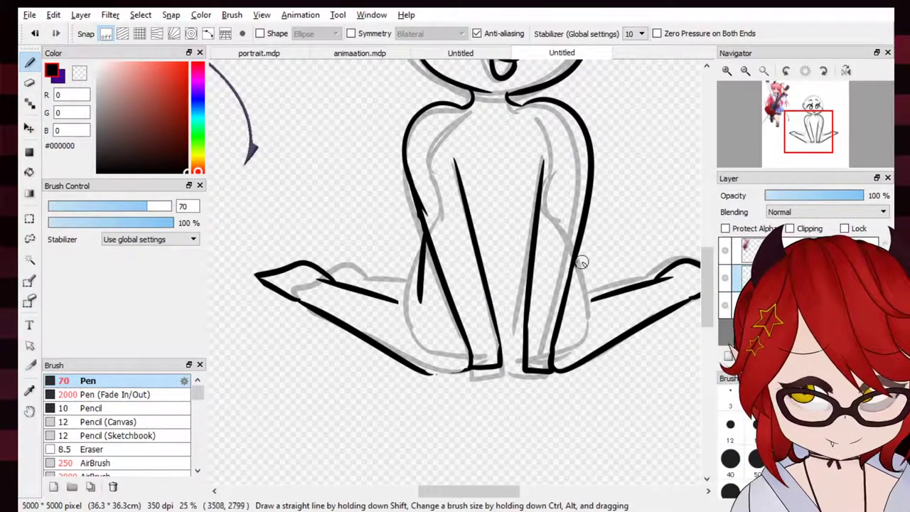
pyautogui.moveTo(581, 239); pyautogui.dragTo(577, 311)
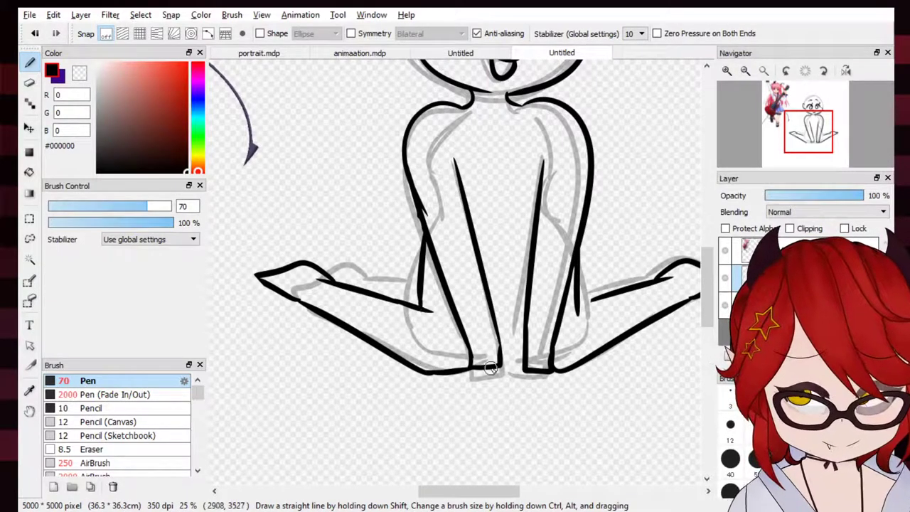
pyautogui.moveTo(416, 371); pyautogui.dragTo(553, 369)
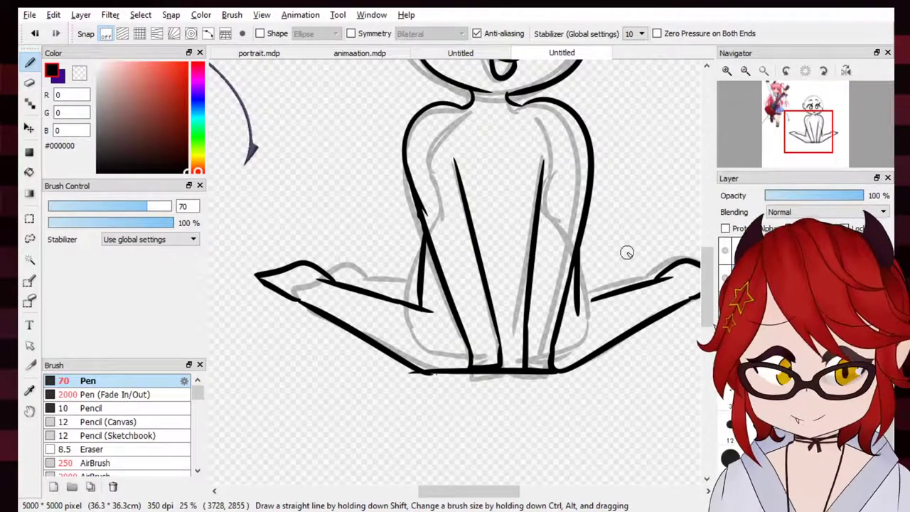
# Lasso both legs outside the arms and scale them up slightly about their shared centre
pyautogui.click(745, 71)
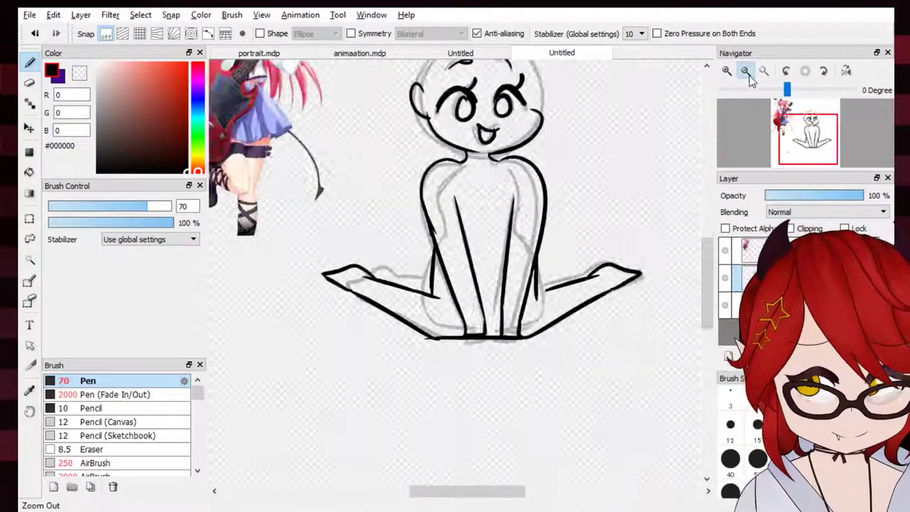
pyautogui.click(745, 71)
pyautogui.click(726, 71)
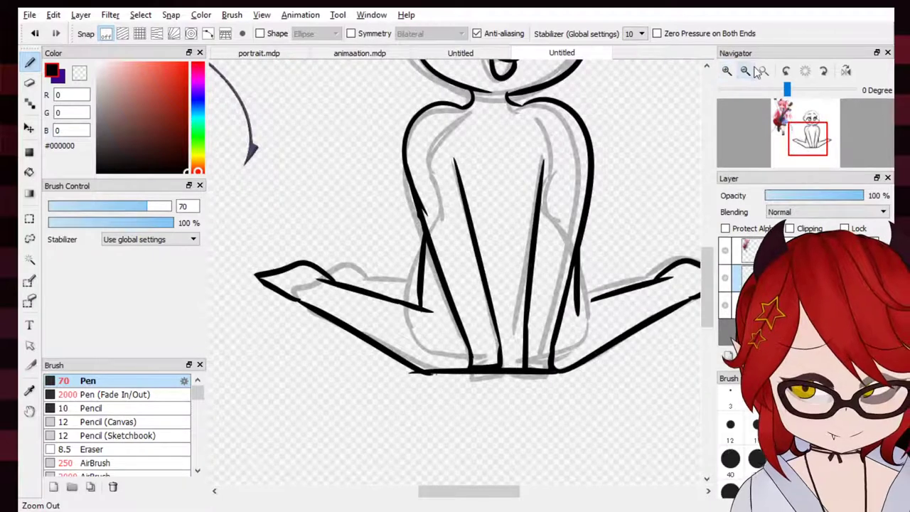
pyautogui.click(745, 71)
pyautogui.click(29, 238)
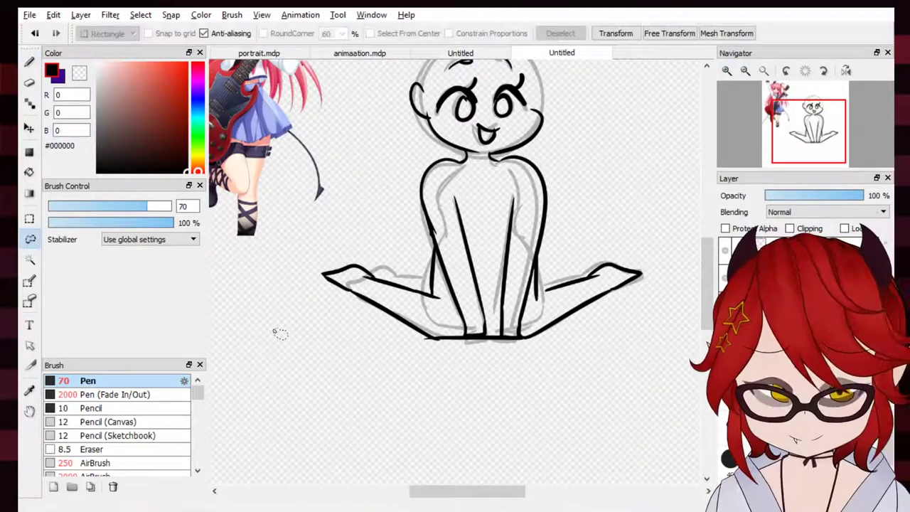
pyautogui.moveTo(369, 226); pyautogui.dragTo(379, 422)
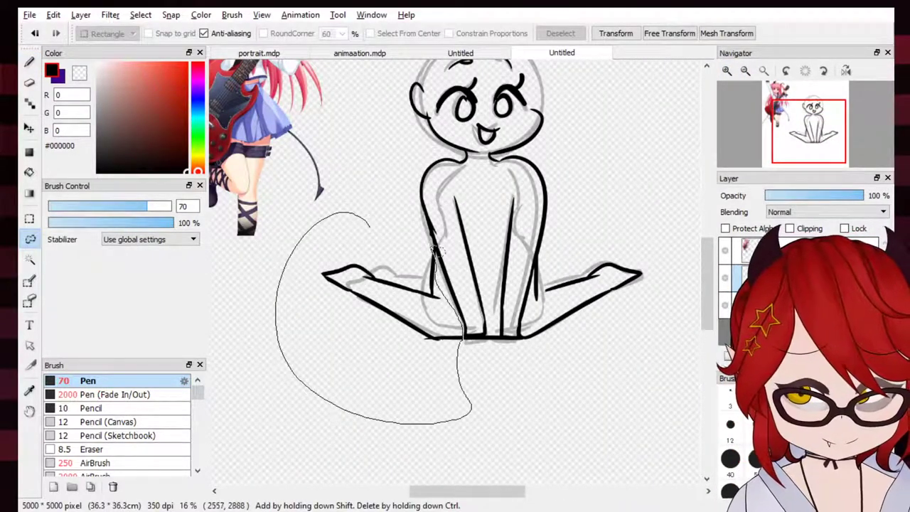
pyautogui.moveTo(436, 250); pyautogui.dragTo(430, 245)
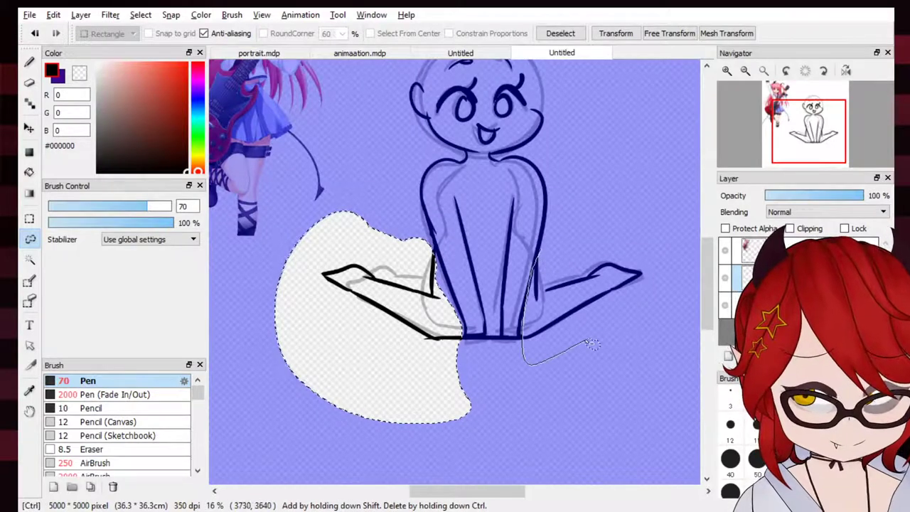
pyautogui.moveTo(592, 344); pyautogui.dragTo(644, 226)
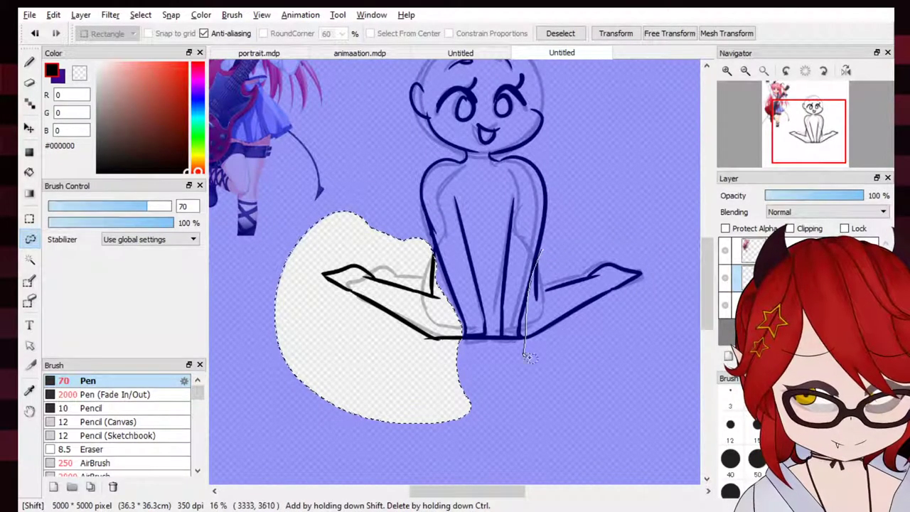
pyautogui.moveTo(529, 358)
pyautogui.mouseDown()
pyautogui.moveTo(640, 245)
pyautogui.moveTo(544, 248)
pyautogui.mouseUp()
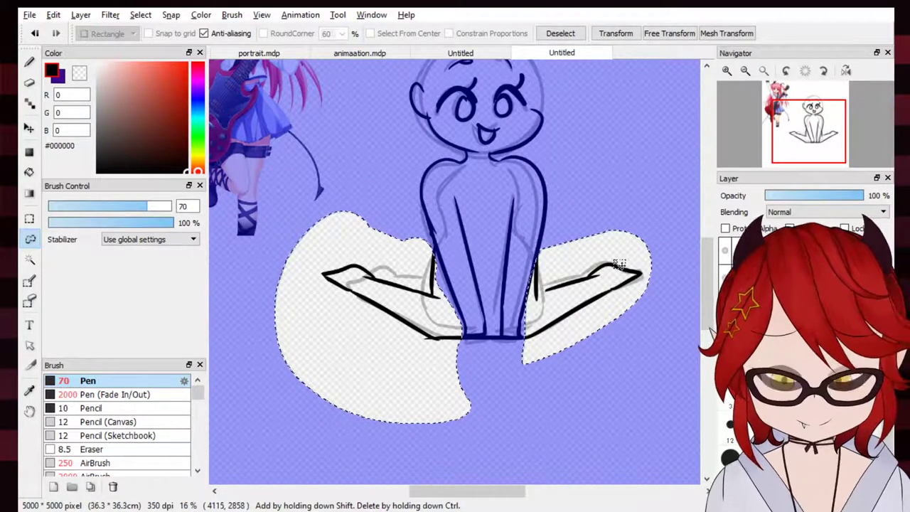
pyautogui.hotkey('ctrl', 't')
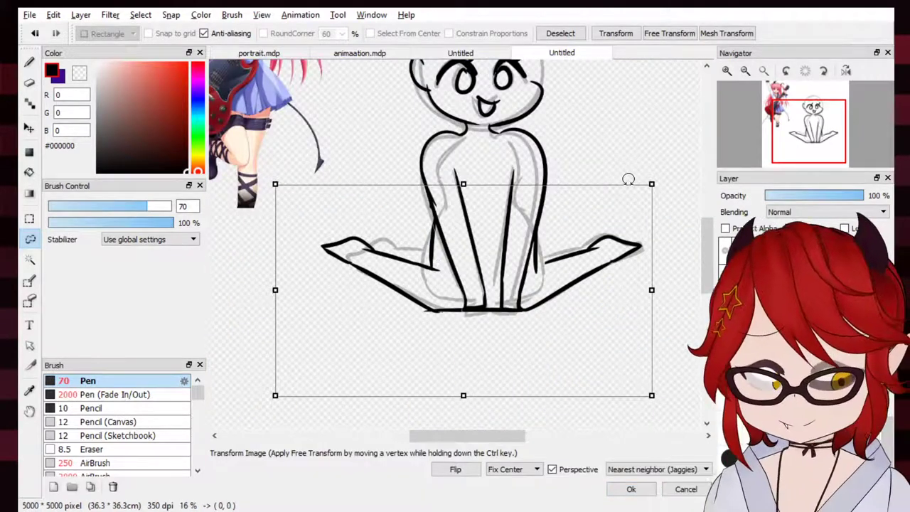
pyautogui.moveTo(662, 184); pyautogui.dragTo(677, 172)
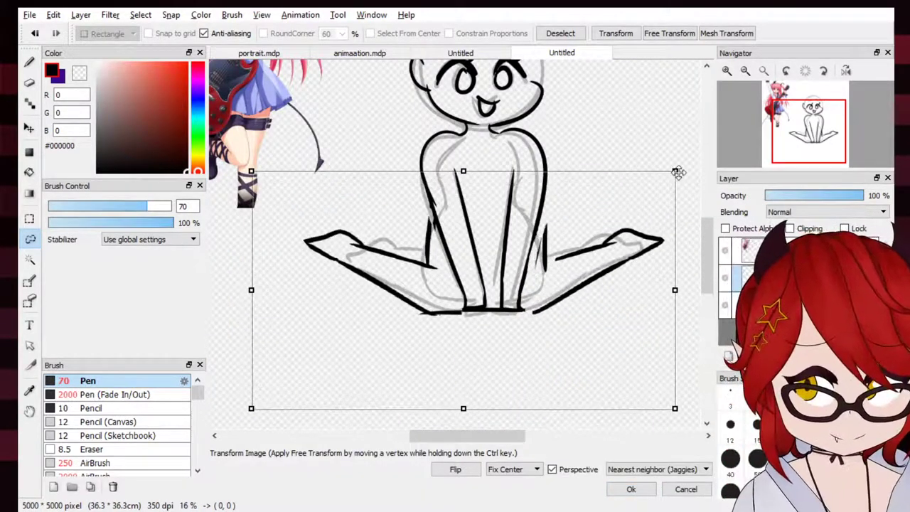
pyautogui.click(752, 72)
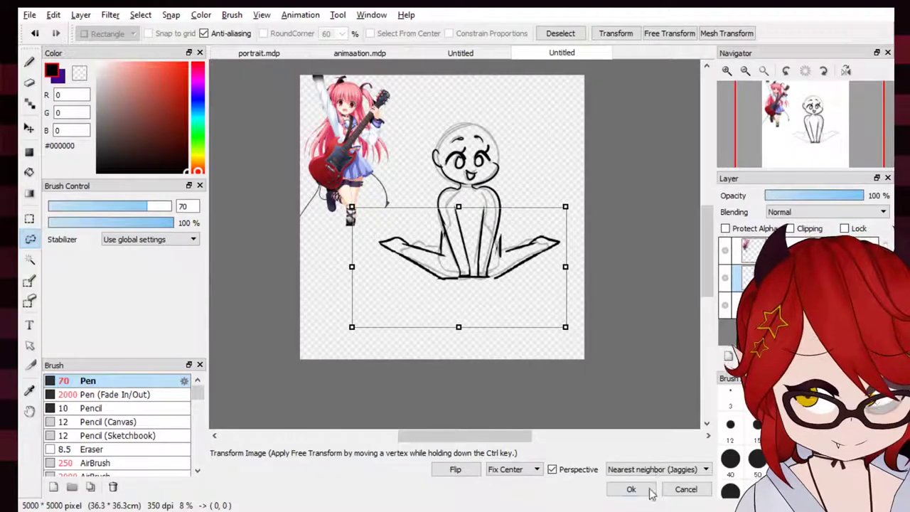
pyautogui.press('Return')
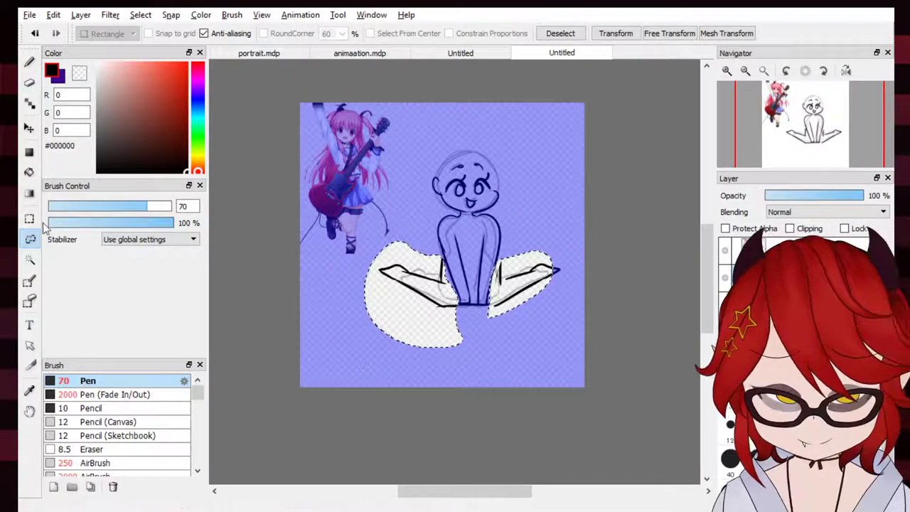
# Shift both enlarged legs slightly to the right, and move the right-hand leg alone back against the arm
pyautogui.click(30, 128)
pyautogui.moveTo(440, 316); pyautogui.dragTo(442, 315)
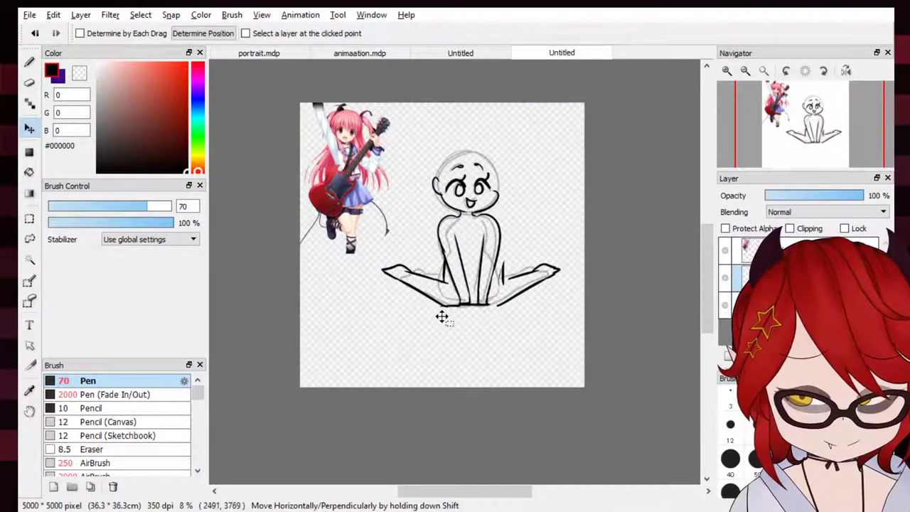
pyautogui.click(30, 240)
pyautogui.click(578, 186)
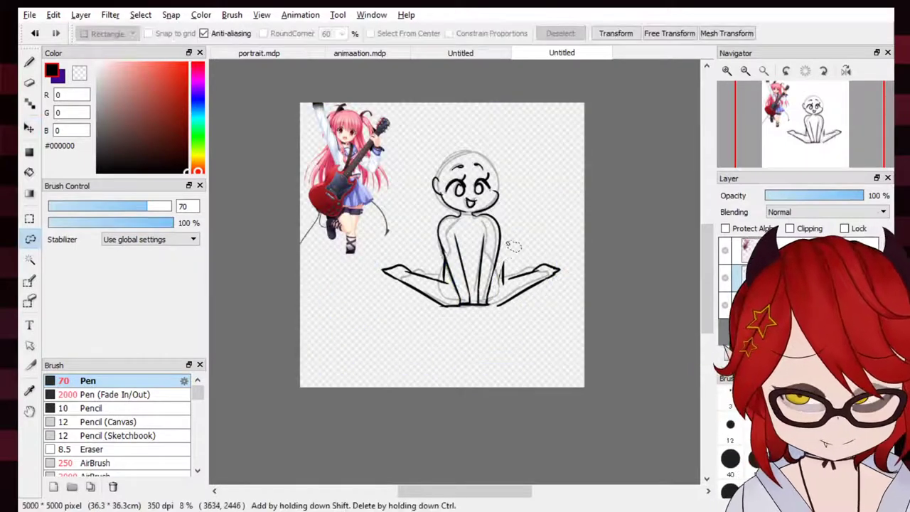
pyautogui.moveTo(567, 228); pyautogui.dragTo(506, 242)
pyautogui.click(30, 106)
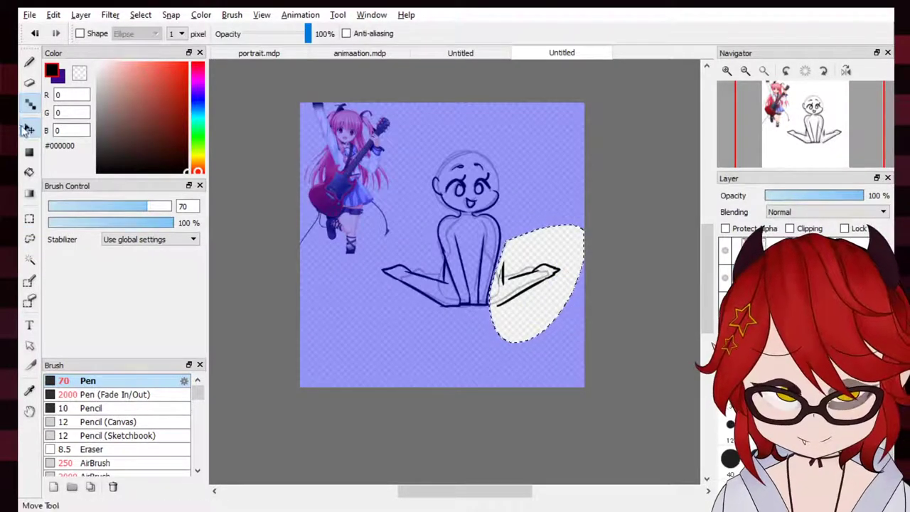
pyautogui.click(30, 128)
pyautogui.moveTo(549, 296); pyautogui.dragTo(545, 299)
pyautogui.click(29, 219)
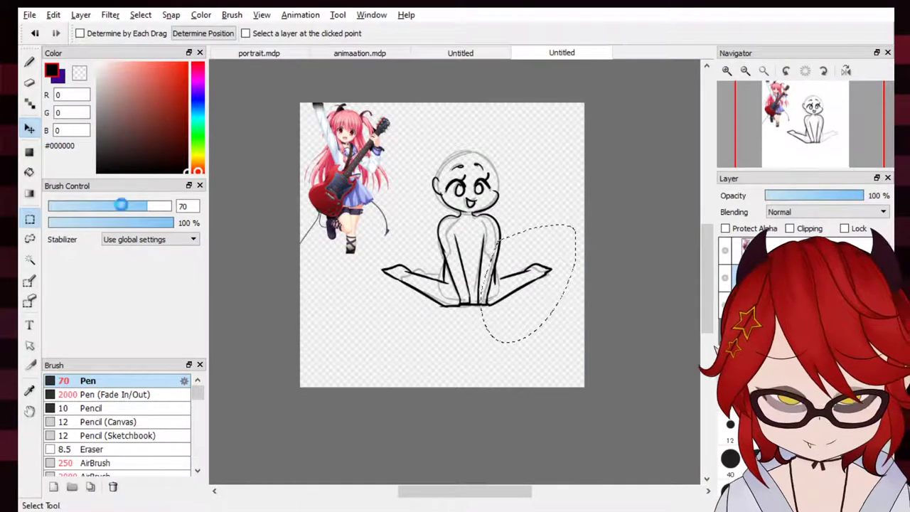
pyautogui.click(318, 205)
# Try erasing the inner line of the left-hand arm down to the wrist
pyautogui.click(29, 82)
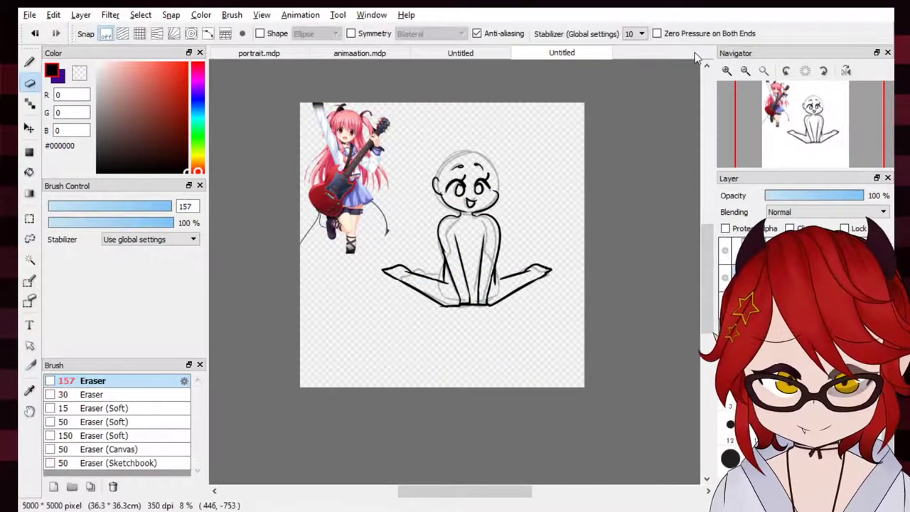
pyautogui.click(726, 71)
pyautogui.click(726, 73)
pyautogui.click(727, 73)
pyautogui.click(727, 74)
pyautogui.moveTo(812, 128); pyautogui.dragTo(812, 138)
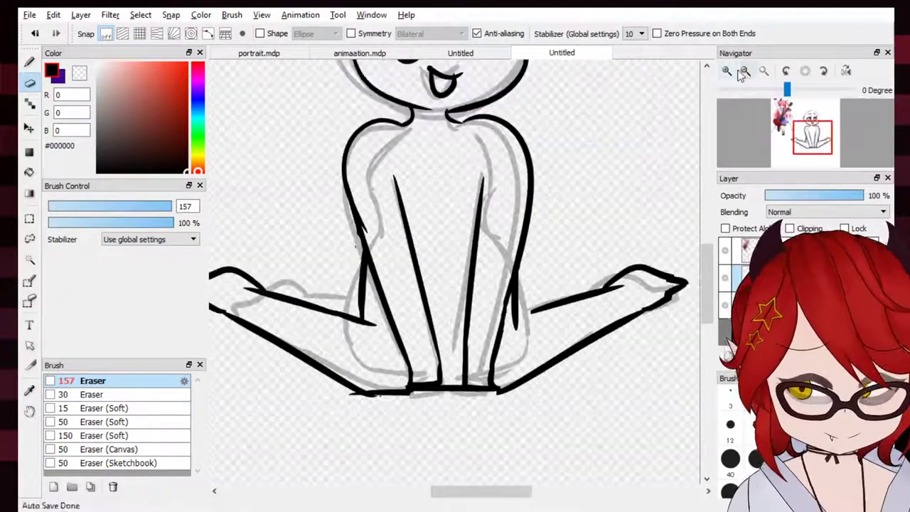
pyautogui.click(745, 71)
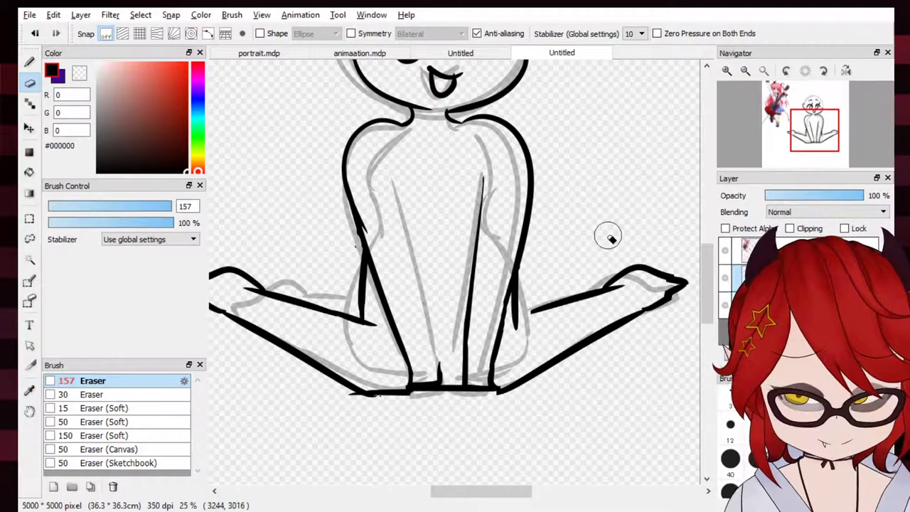
# Hide the grey sketch layer and undo the erasing of the left-hand arm's inner line
pyautogui.click(727, 307)
pyautogui.click(745, 71)
pyautogui.click(745, 71)
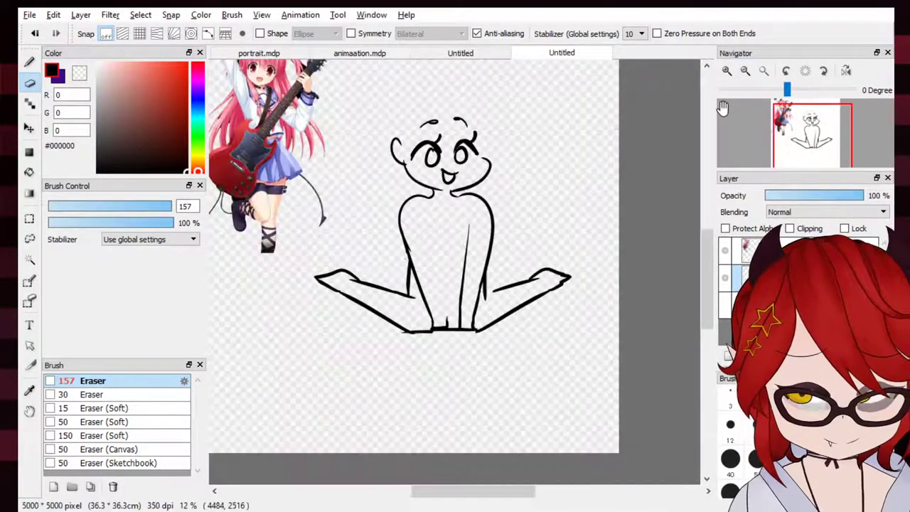
pyautogui.hotkey('ctrl', 'z')
pyautogui.click(728, 306)
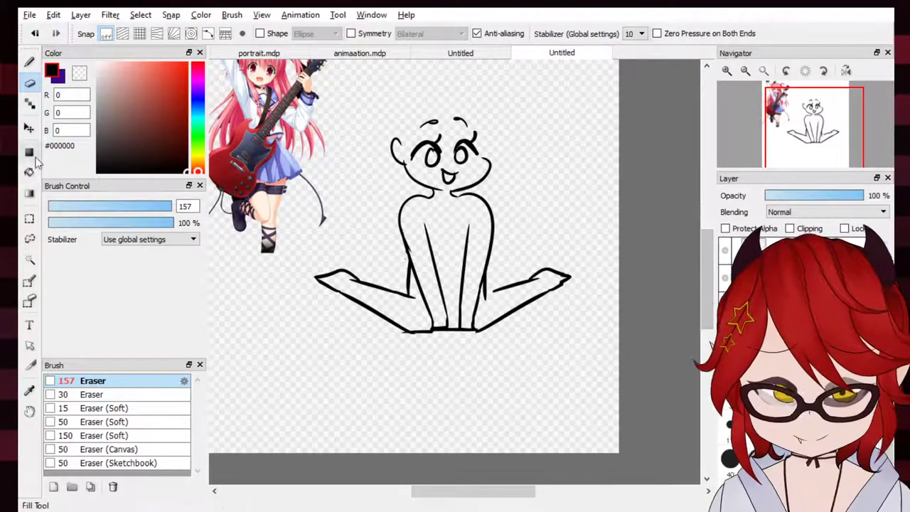
# Lasso the torso and arms below the neck, narrow them slightly about their centre, and clear the selection
pyautogui.click(30, 239)
pyautogui.click(728, 71)
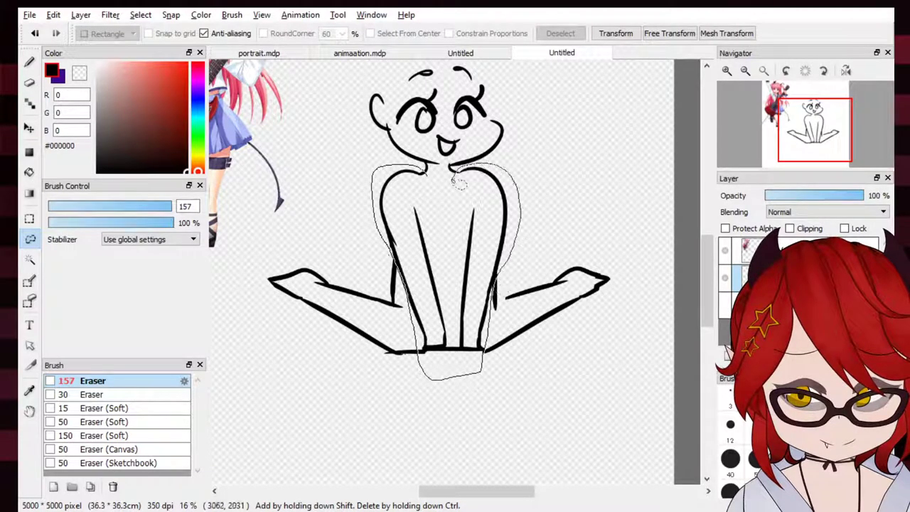
pyautogui.moveTo(459, 182); pyautogui.dragTo(457, 183)
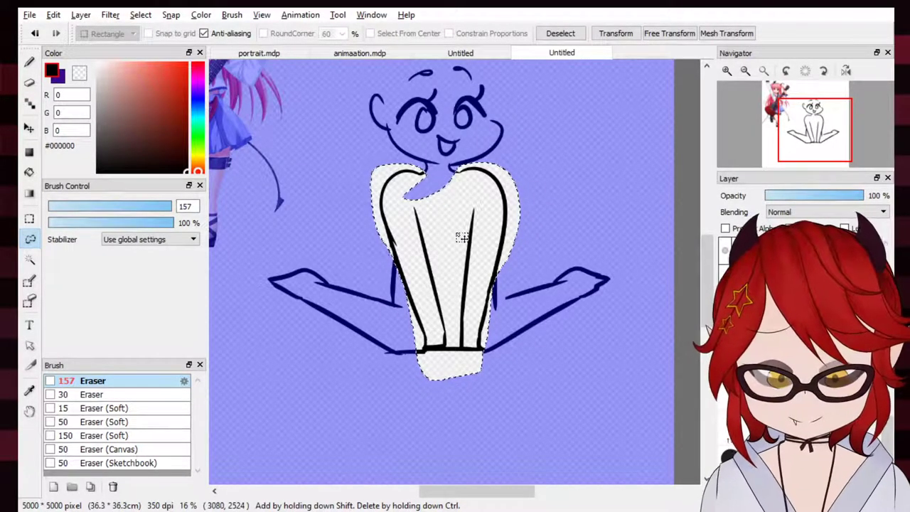
pyautogui.hotkey('ctrl', 't')
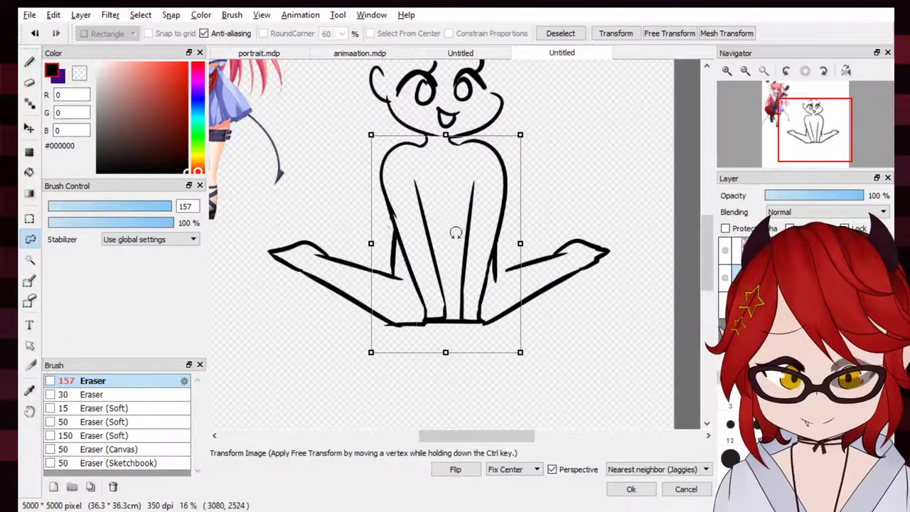
pyautogui.moveTo(517, 240); pyautogui.dragTo(509, 242)
pyautogui.click(632, 489)
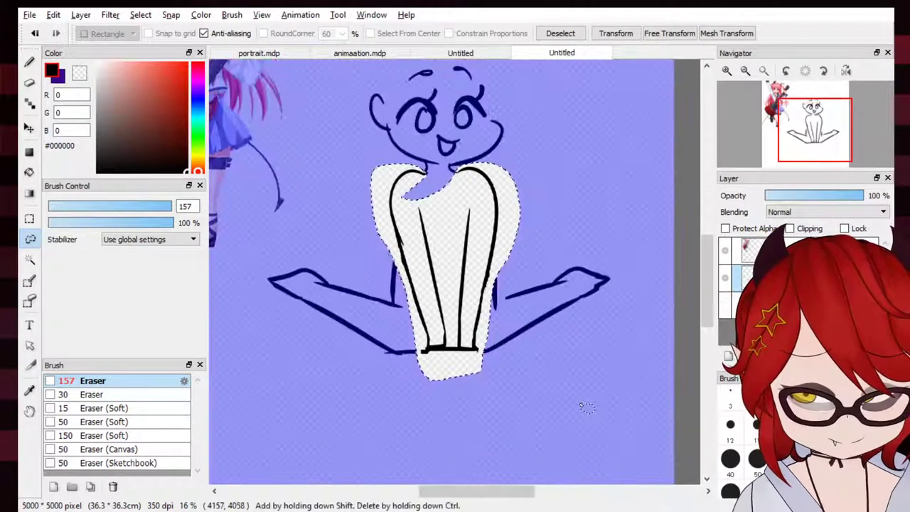
pyautogui.hotkey('ctrl', 'd')
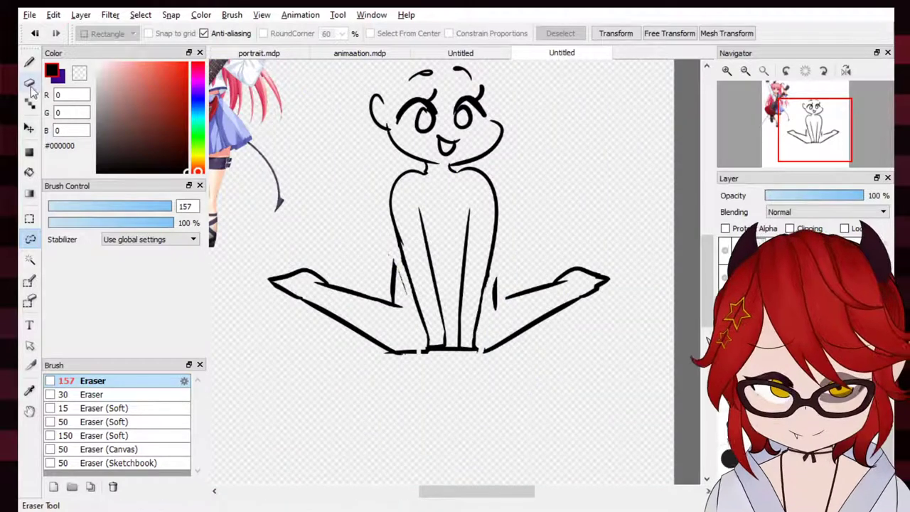
# Lasso the left-hand and right-hand legs outside the arms together as one selection
pyautogui.moveTo(263, 232)
pyautogui.mouseDown()
pyautogui.moveTo(353, 471)
pyautogui.moveTo(425, 369)
pyautogui.mouseUp()
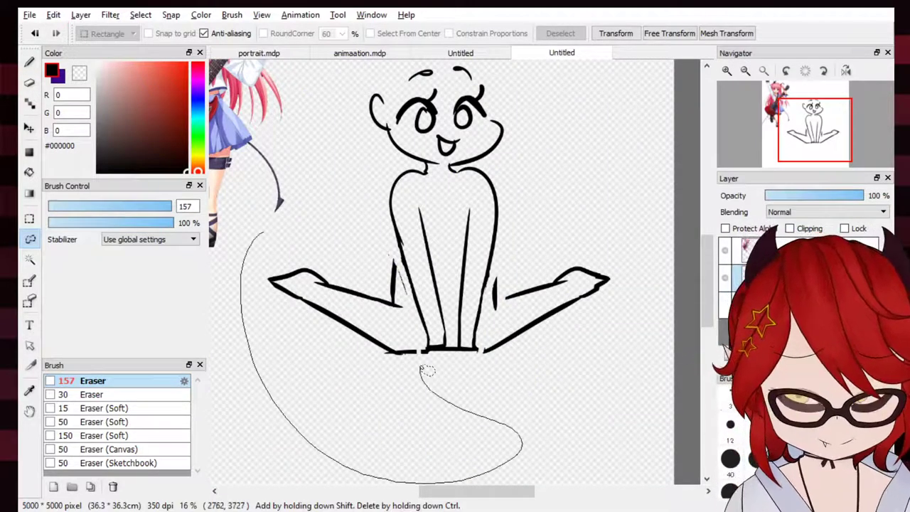
pyautogui.moveTo(356, 241); pyautogui.dragTo(354, 239)
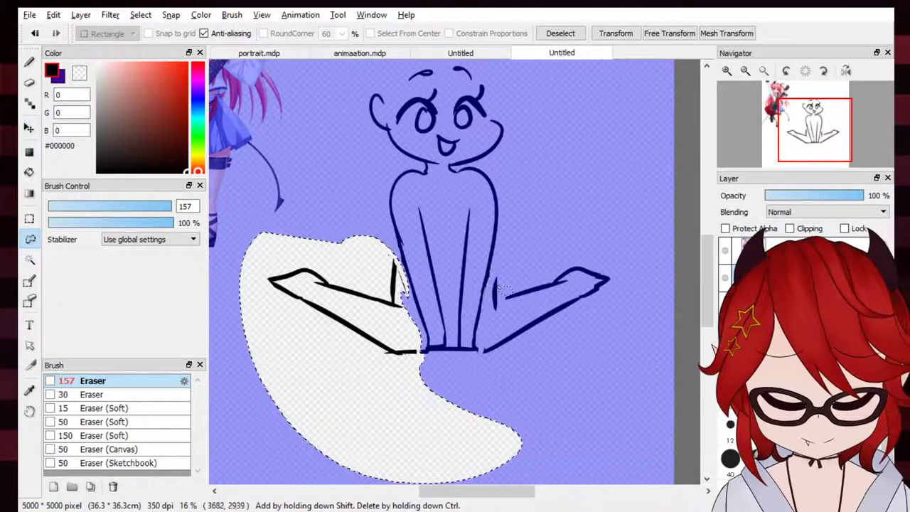
pyautogui.moveTo(501, 270)
pyautogui.mouseDown()
pyautogui.moveTo(489, 285)
pyautogui.moveTo(657, 273)
pyautogui.moveTo(509, 252)
pyautogui.mouseUp()
pyautogui.press('ctrl')
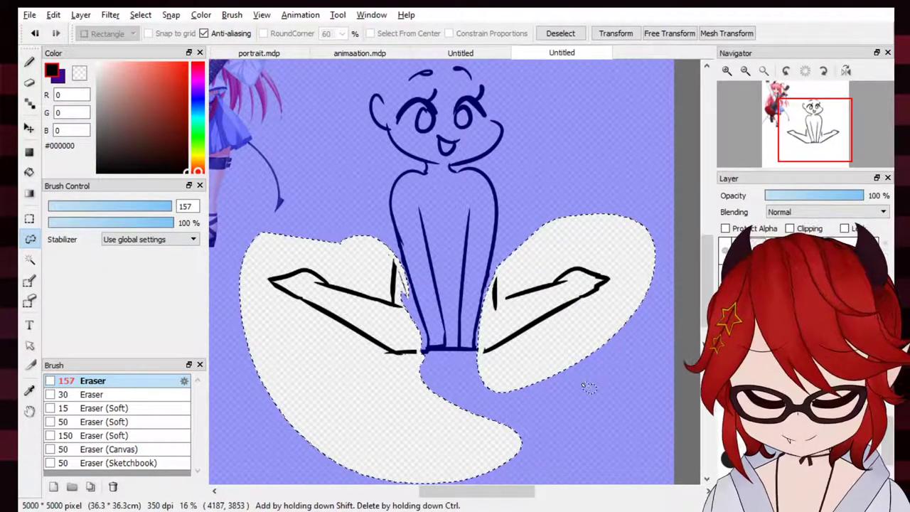
pyautogui.hotkey('ctrl', 't')
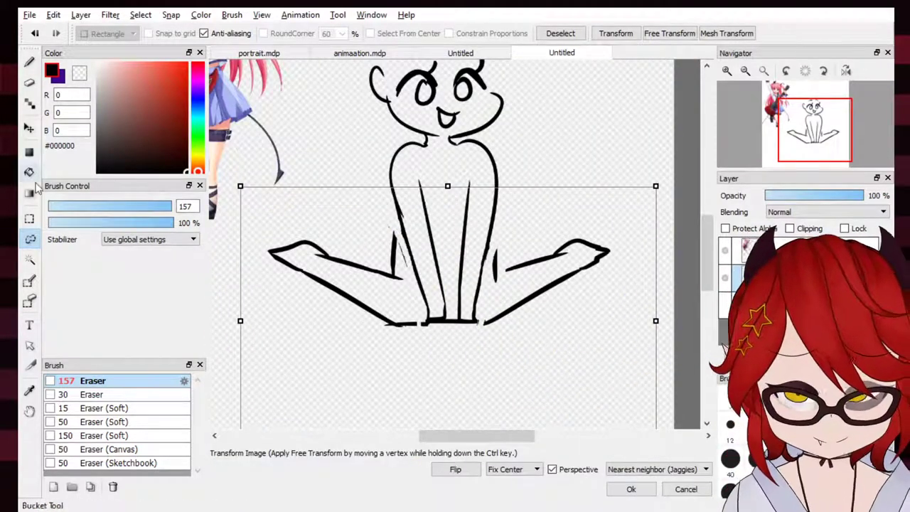
pyautogui.moveTo(461, 296); pyautogui.dragTo(469, 291)
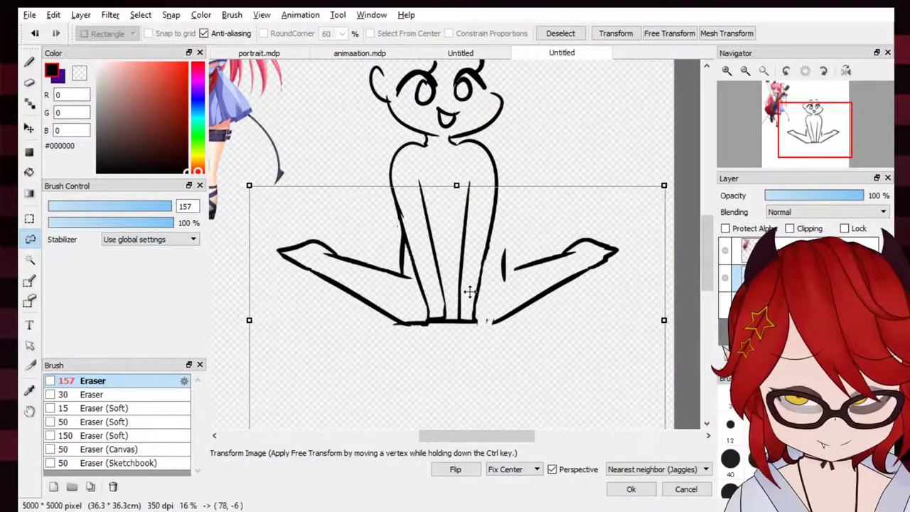
pyautogui.moveTo(664, 186); pyautogui.dragTo(655, 191)
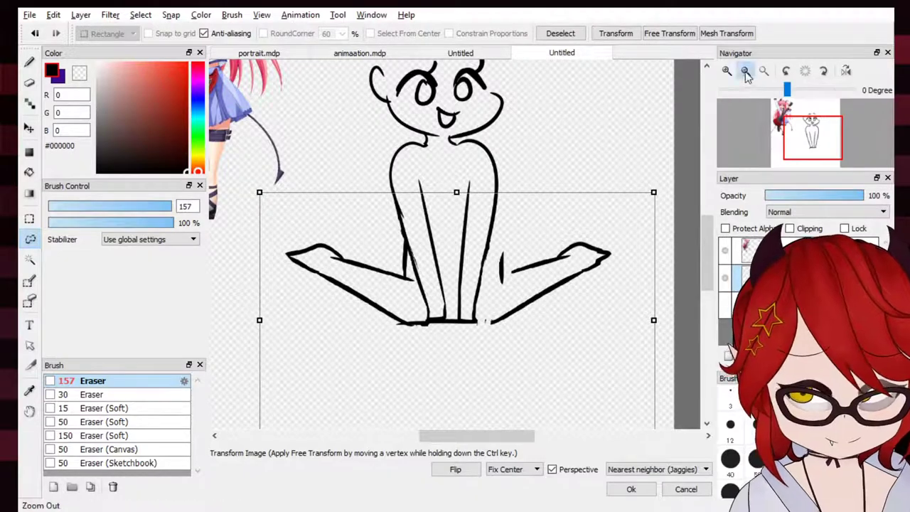
pyautogui.click(746, 72)
pyautogui.moveTo(604, 206); pyautogui.dragTo(598, 209)
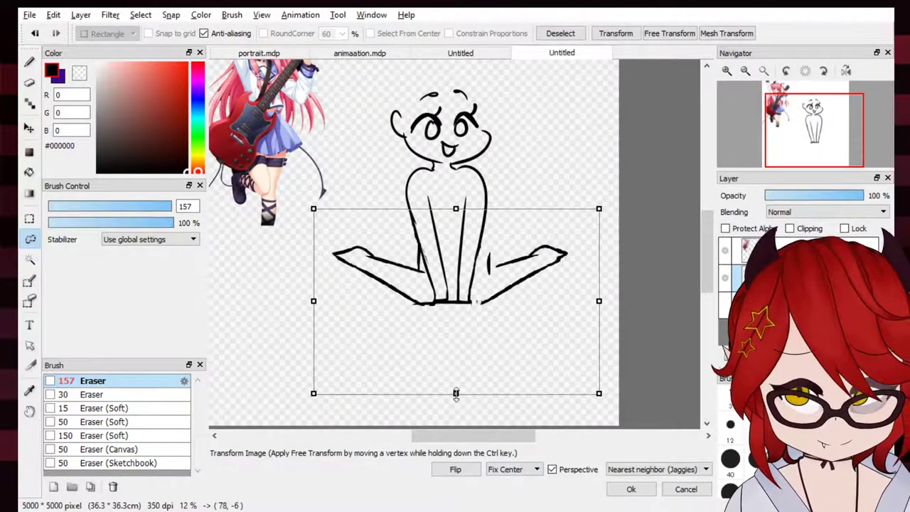
pyautogui.moveTo(456, 393); pyautogui.dragTo(461, 380)
pyautogui.moveTo(602, 300); pyautogui.dragTo(552, 308)
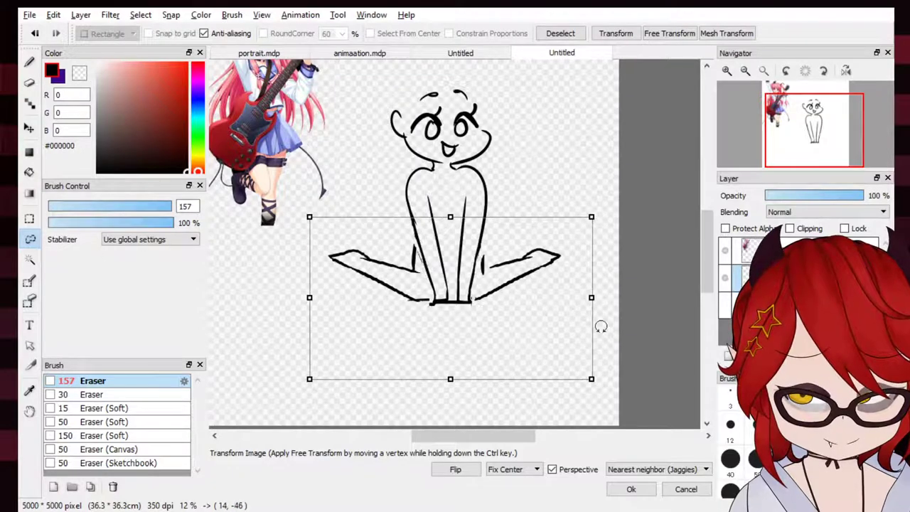
pyautogui.click(685, 490)
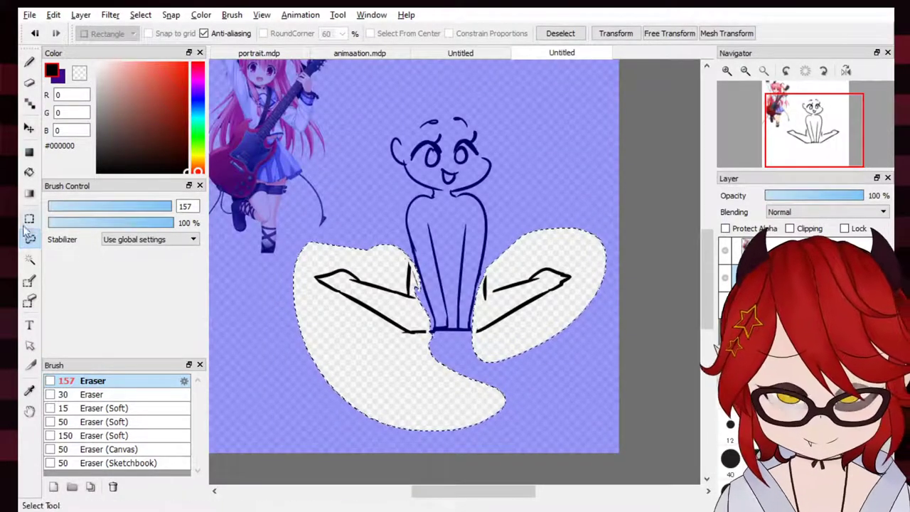
# Squash both selected legs slightly in height, keeping their width, and clear the selection
pyautogui.hotkey('ctrl', 't')
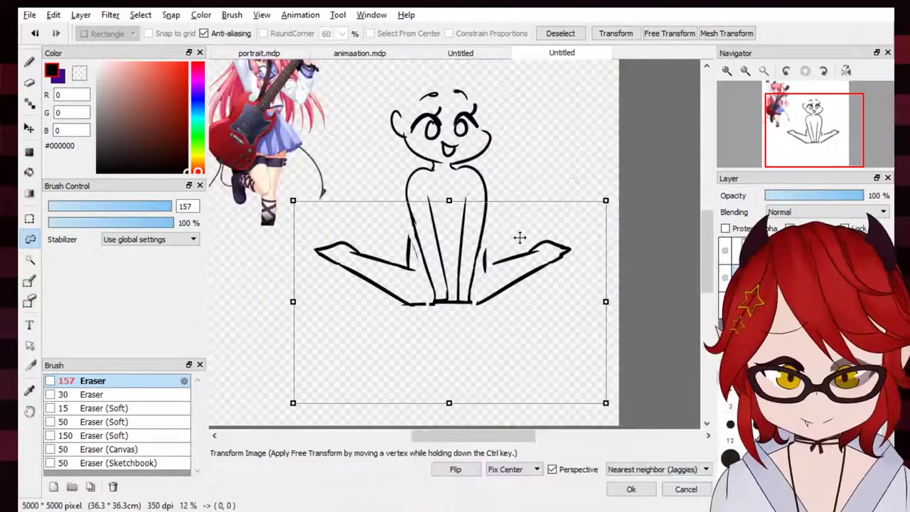
pyautogui.moveTo(450, 201); pyautogui.dragTo(450, 214)
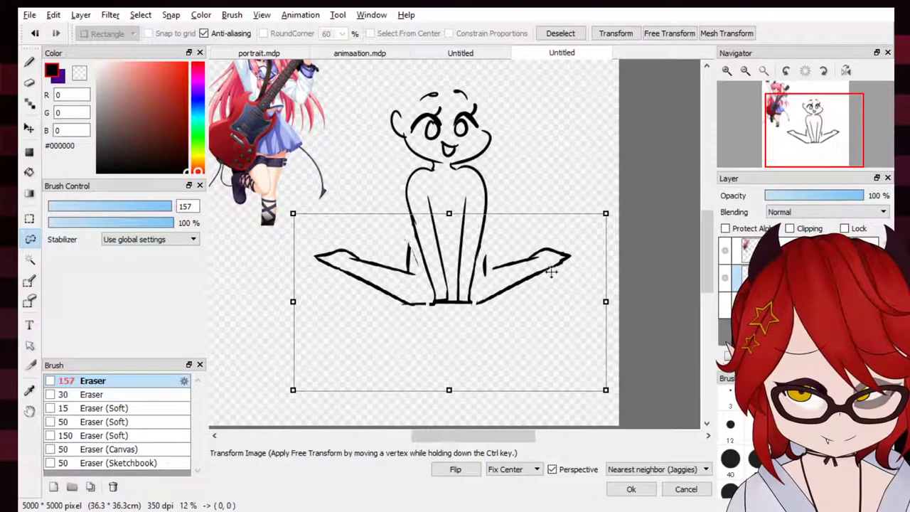
pyautogui.click(625, 489)
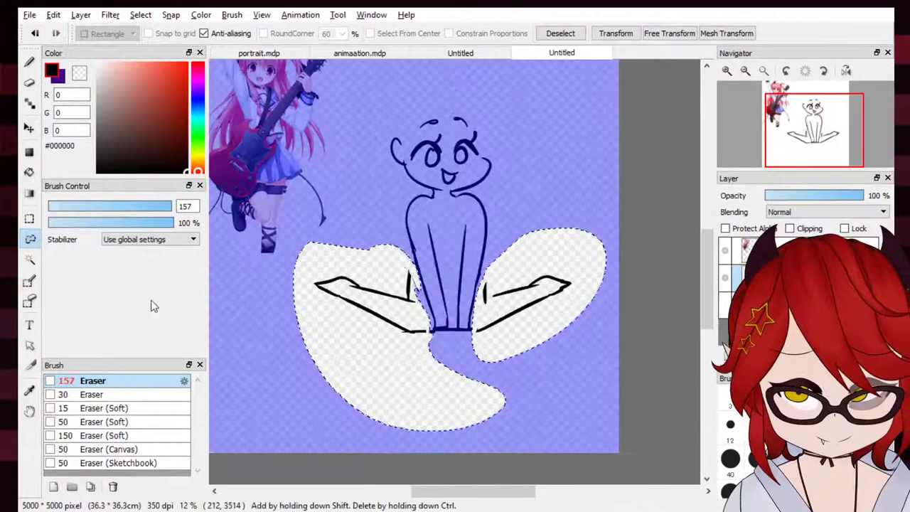
pyautogui.hotkey('ctrl', 'd')
# Erase the straight hip lines beside both arms and redraw them as outward curves with the Pen
pyautogui.press('e')
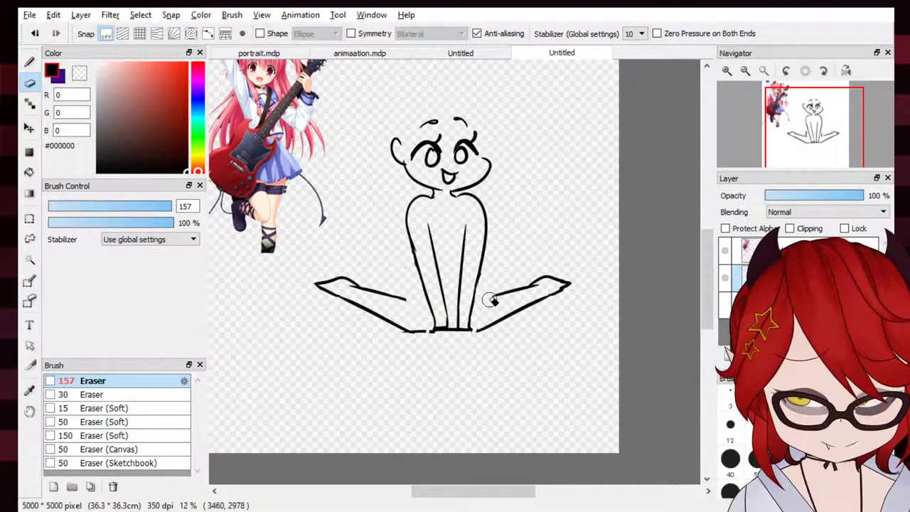
pyautogui.press('b')
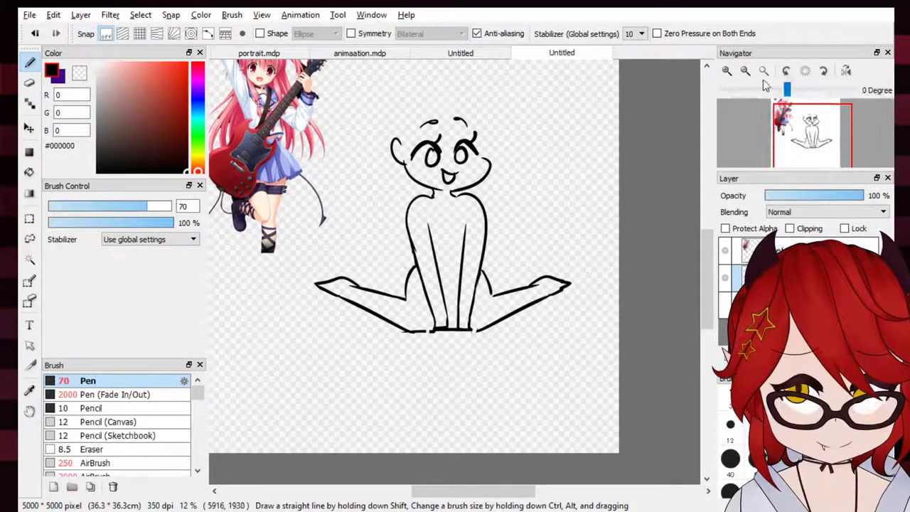
# Lasso the left-hand leg below the hip curve, rotate it nearly flat along the ground beside the hand, and enlarge it slightly
pyautogui.click(29, 239)
pyautogui.moveTo(297, 260); pyautogui.dragTo(384, 380)
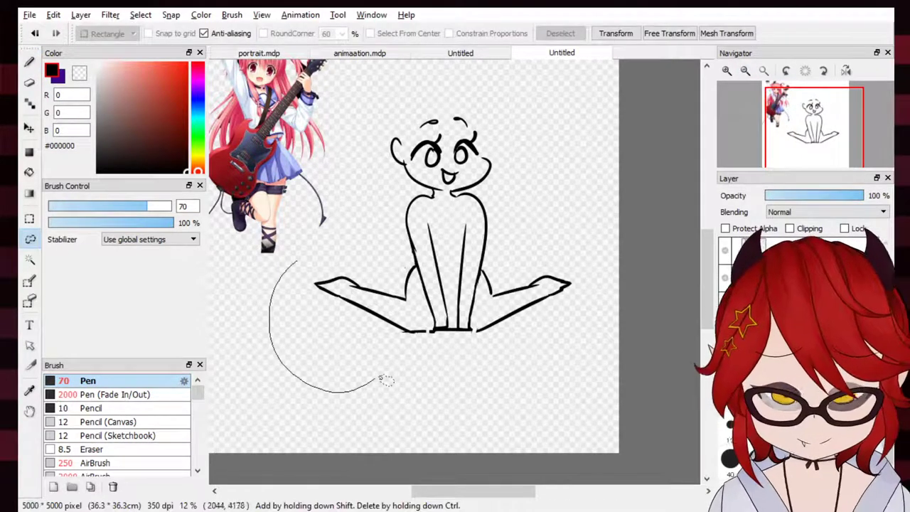
pyautogui.moveTo(326, 259); pyautogui.dragTo(313, 258)
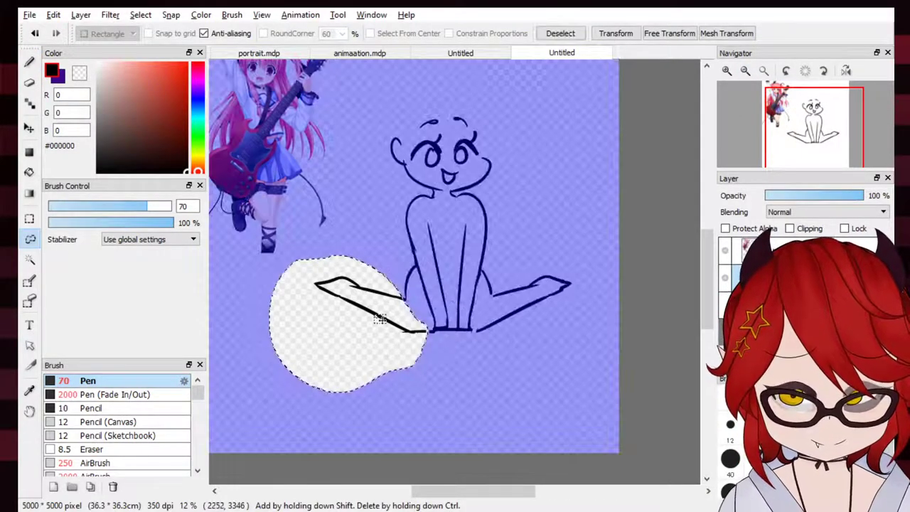
pyautogui.hotkey('ctrl', 't')
pyautogui.moveTo(511, 209); pyautogui.dragTo(528, 265)
pyautogui.moveTo(415, 307)
pyautogui.mouseDown()
pyautogui.moveTo(423, 295)
pyautogui.moveTo(414, 301)
pyautogui.mouseUp()
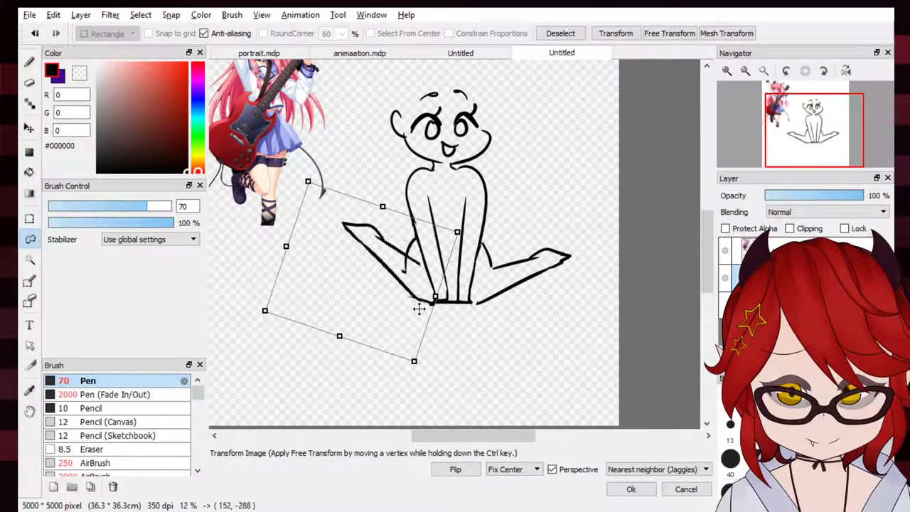
pyautogui.moveTo(503, 275); pyautogui.dragTo(510, 186)
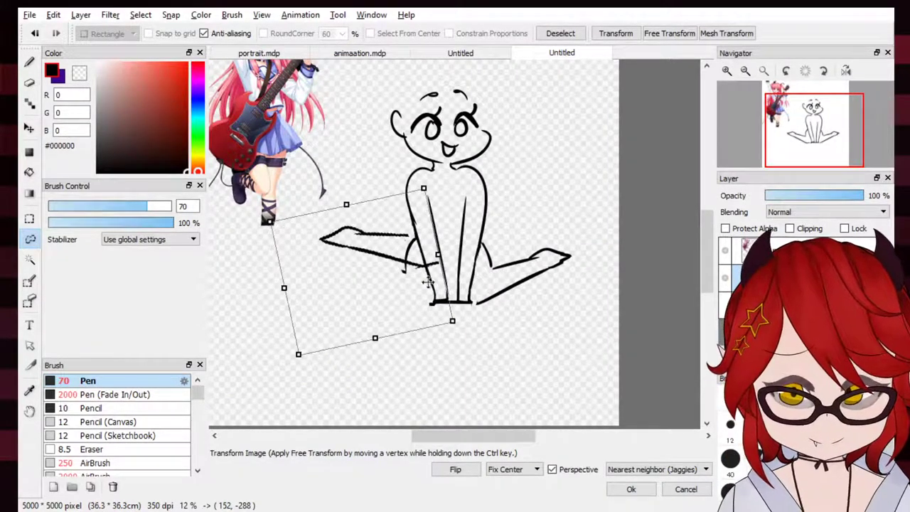
pyautogui.moveTo(410, 317); pyautogui.dragTo(406, 348)
pyautogui.moveTo(498, 304); pyautogui.dragTo(503, 286)
pyautogui.moveTo(416, 327); pyautogui.dragTo(419, 338)
pyautogui.moveTo(507, 306)
pyautogui.mouseDown()
pyautogui.moveTo(504, 282)
pyautogui.moveTo(508, 298)
pyautogui.mouseUp()
pyautogui.moveTo(401, 340); pyautogui.dragTo(405, 340)
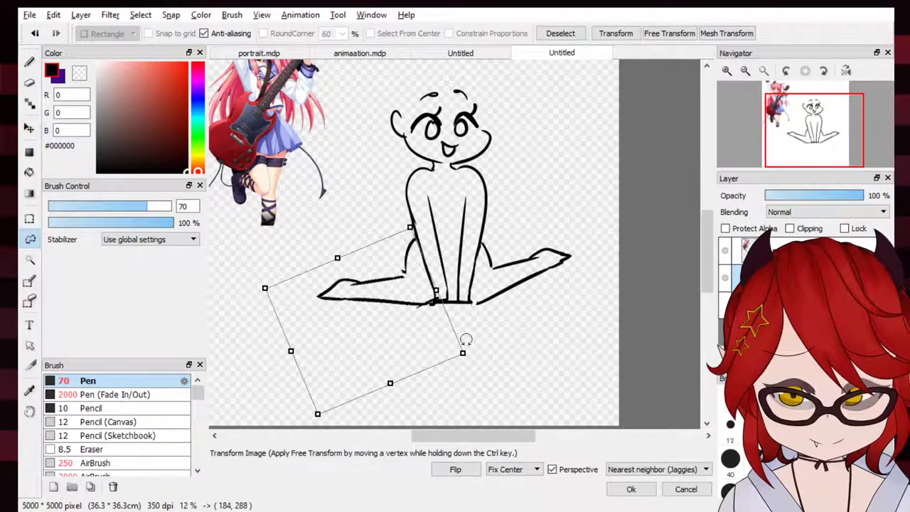
pyautogui.moveTo(463, 352); pyautogui.dragTo(470, 358)
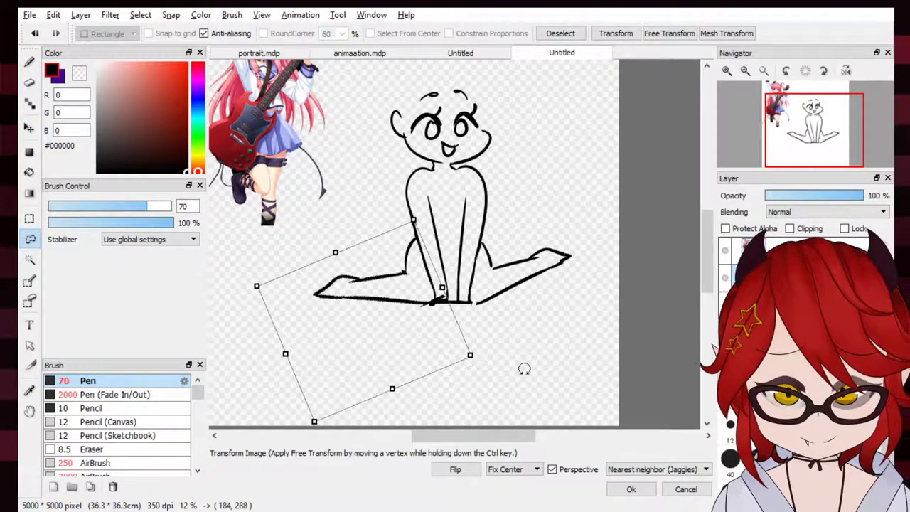
pyautogui.click(631, 489)
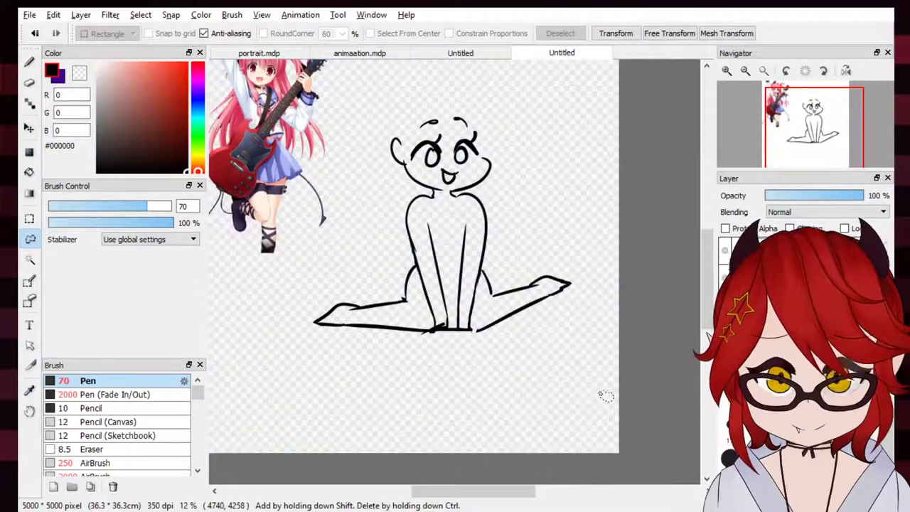
# Erase the whole right-hand leg and its hip curve, enlarging the eraser to 936
pyautogui.press('e')
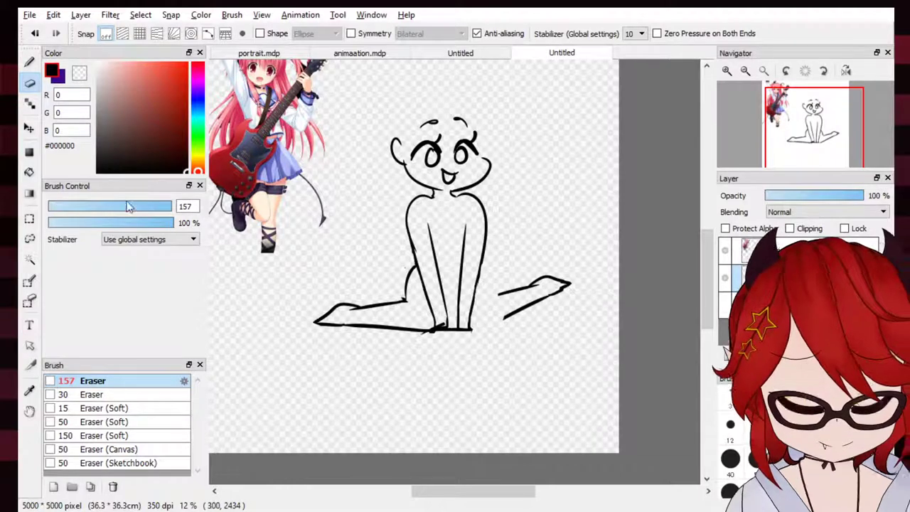
pyautogui.moveTo(126, 205); pyautogui.dragTo(167, 206)
pyautogui.moveTo(532, 265)
pyautogui.mouseDown()
pyautogui.moveTo(508, 329)
pyautogui.moveTo(562, 282)
pyautogui.mouseUp()
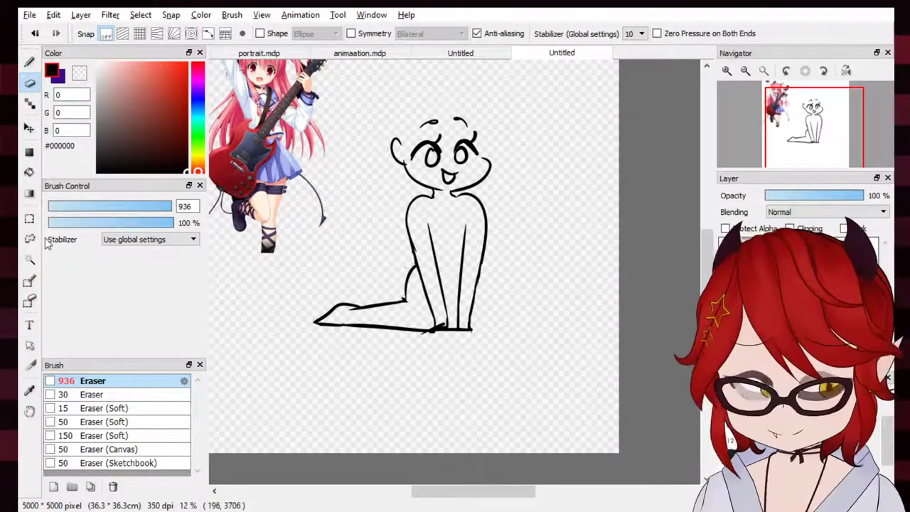
# Lasso the left-hand leg with its hip curve, duplicate it, flip the copy horizontally, and place it against the right-hand arm
pyautogui.press('m')
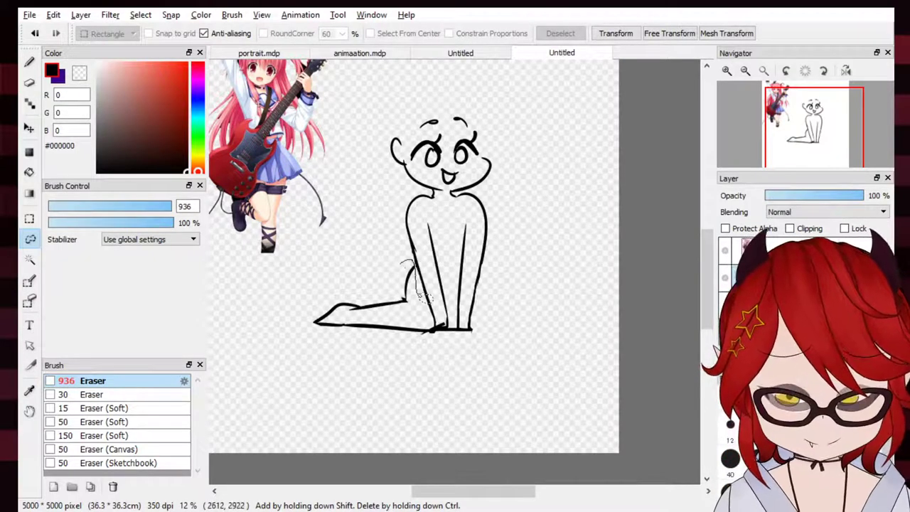
pyautogui.moveTo(287, 355); pyautogui.dragTo(407, 264)
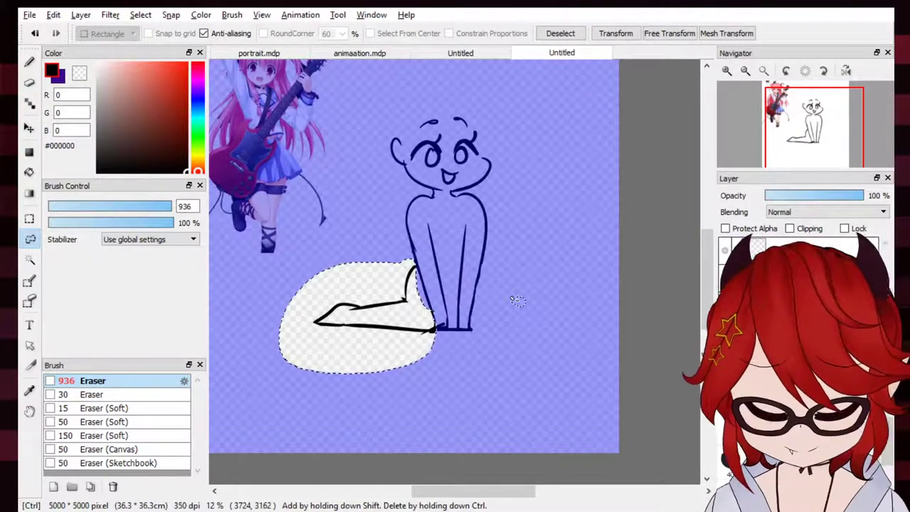
pyautogui.hotkey('ctrl', 't')
pyautogui.hotkey('ctrl', 't')
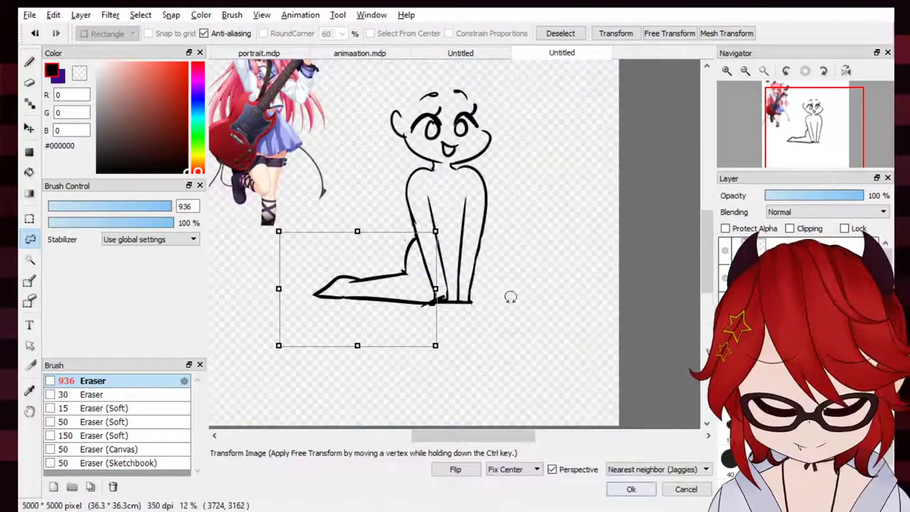
pyautogui.click(456, 470)
pyautogui.moveTo(378, 307); pyautogui.dragTo(538, 286)
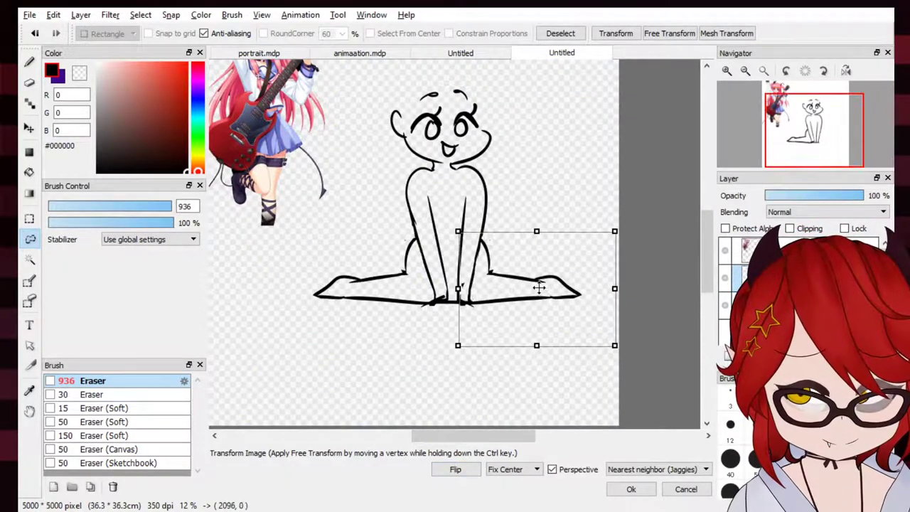
pyautogui.hotkey('ctrl', 'd')
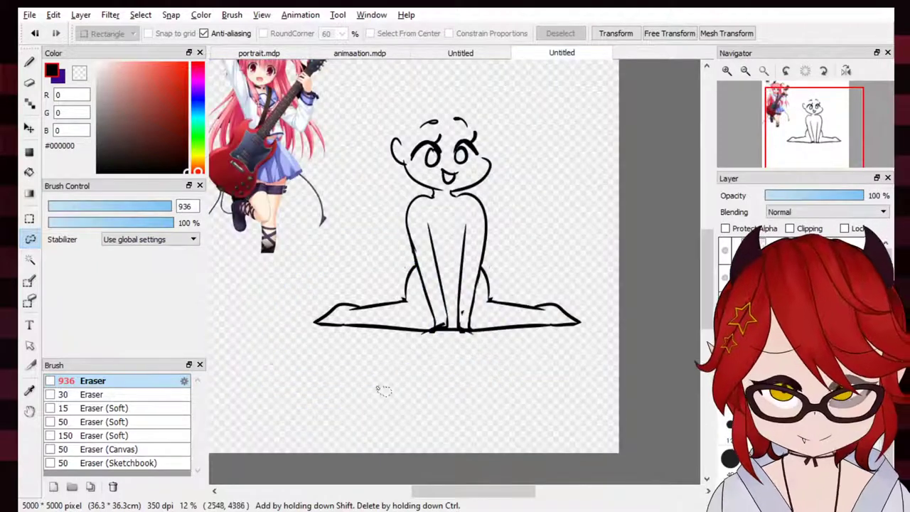
# Merge the mirrored leg into the line art layer, switch back to the Pen, and show the grey sketch layer
pyautogui.press('b')
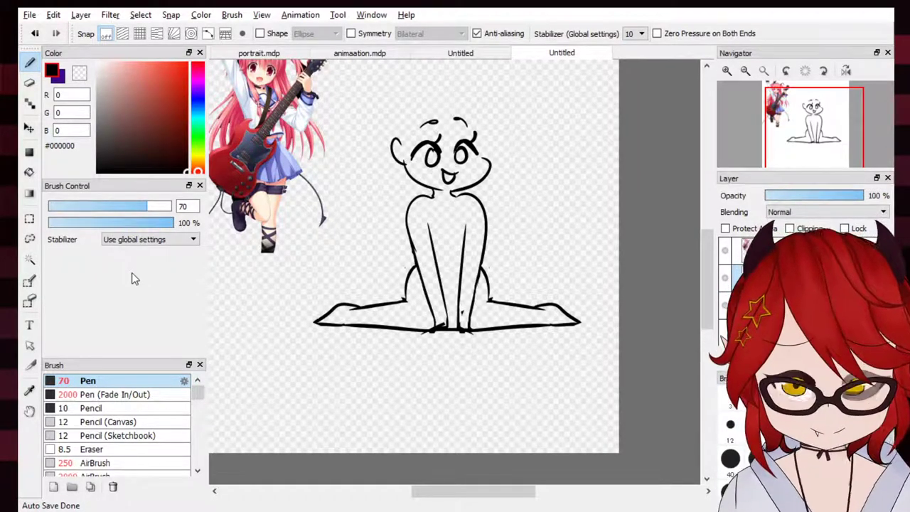
pyautogui.hotkey('ctrl', 'e')
pyautogui.click(725, 306)
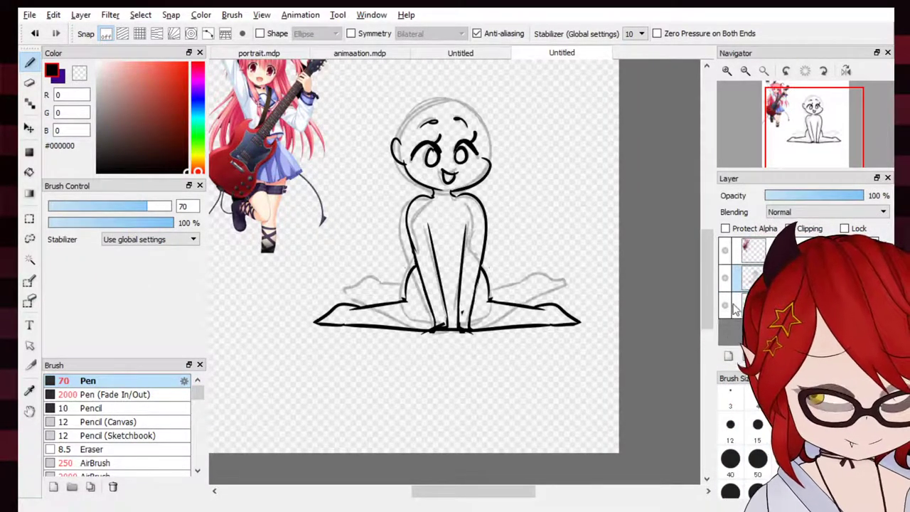
# Lower the line art layer's opacity to 68% with the grey sketch hidden, and add a new layer above it
pyautogui.click(725, 305)
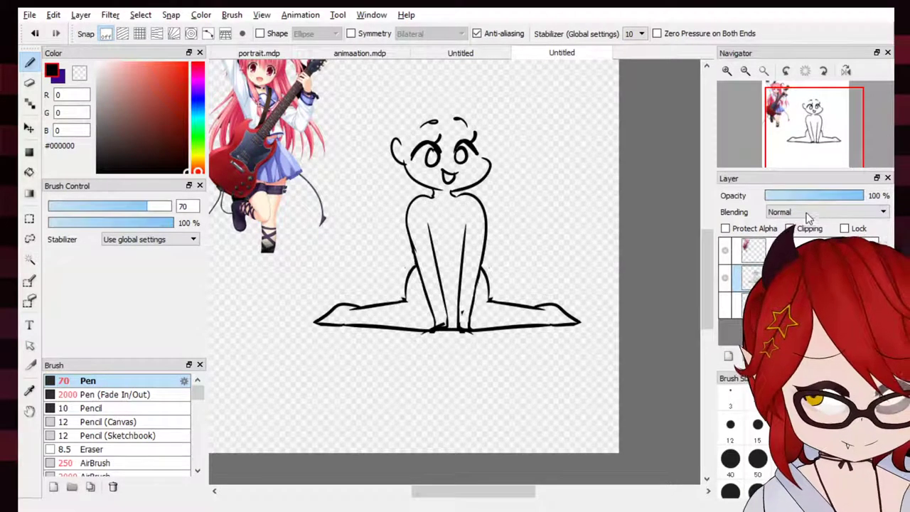
pyautogui.moveTo(805, 196); pyautogui.dragTo(837, 201)
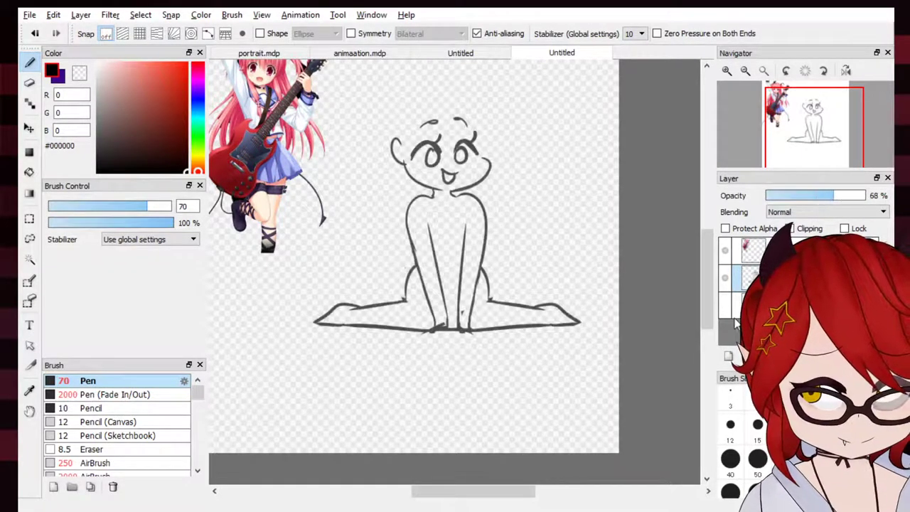
pyautogui.click(728, 355)
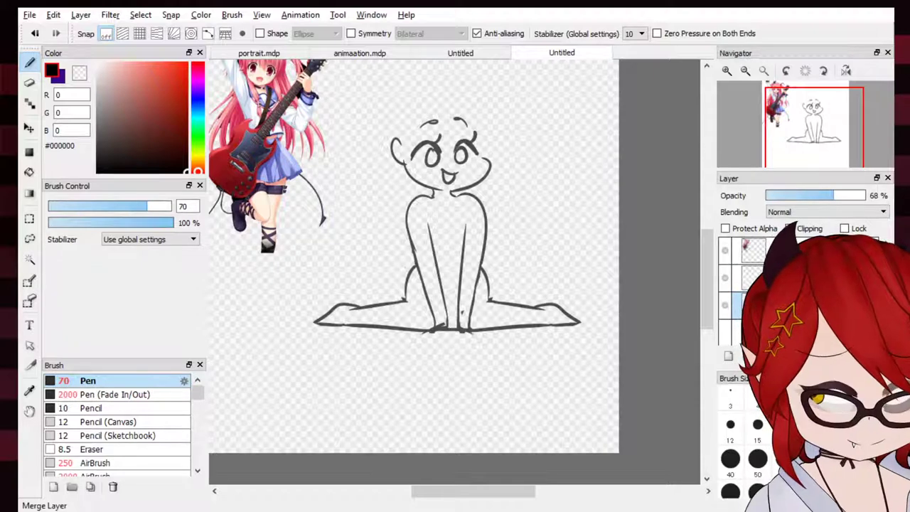
pyautogui.click(839, 355)
pyautogui.click(725, 305)
pyautogui.click(725, 305)
pyautogui.hotkey('ctrl', 'z')
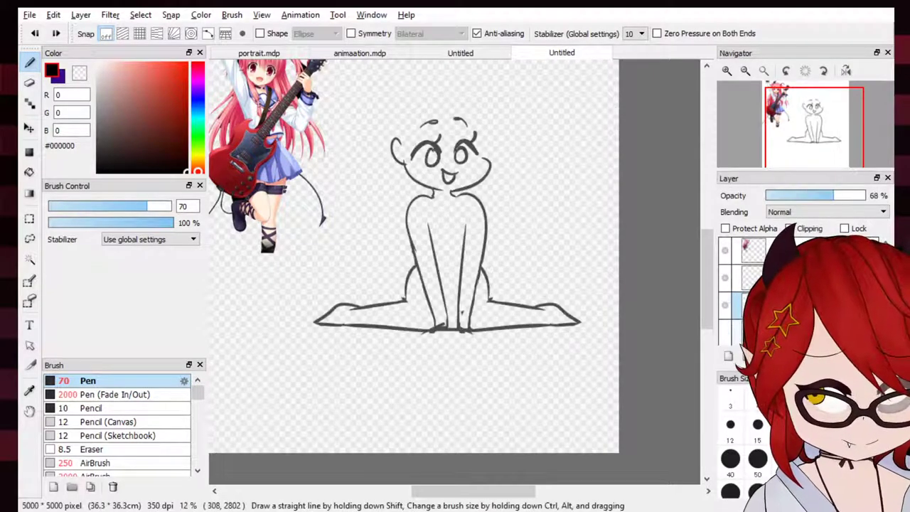
pyautogui.click(803, 278)
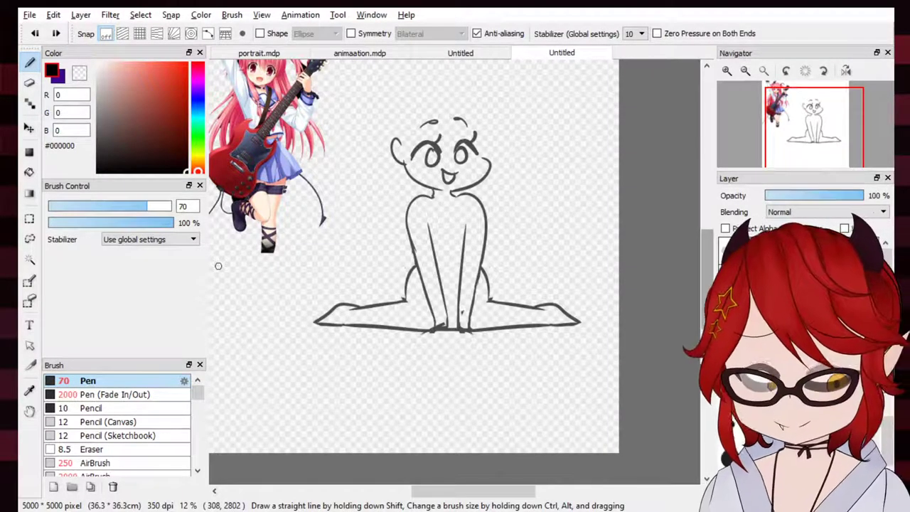
# Set the Pen colour to dark brownish red #3E0600 and show the grey sketch layer again
pyautogui.click(727, 71)
pyautogui.click(727, 71)
pyautogui.click(813, 124)
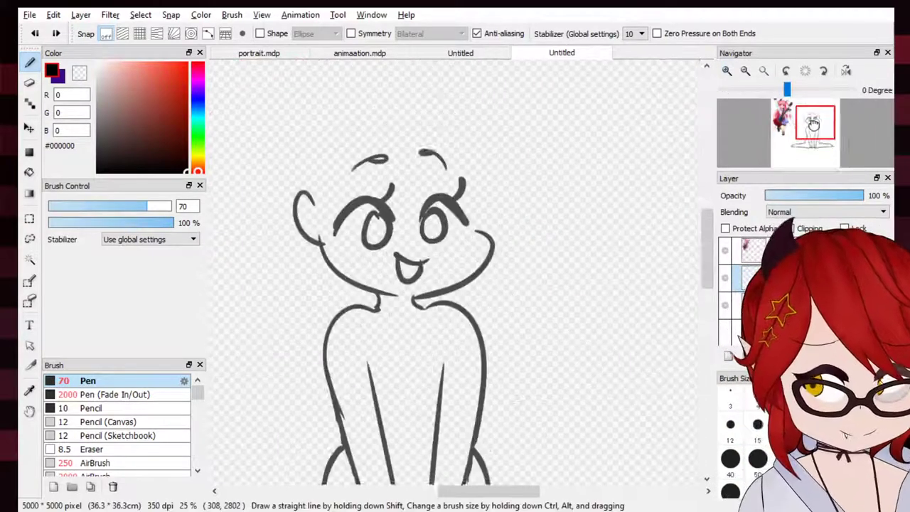
pyautogui.moveTo(813, 123); pyautogui.dragTo(808, 128)
pyautogui.click(746, 71)
pyautogui.click(823, 128)
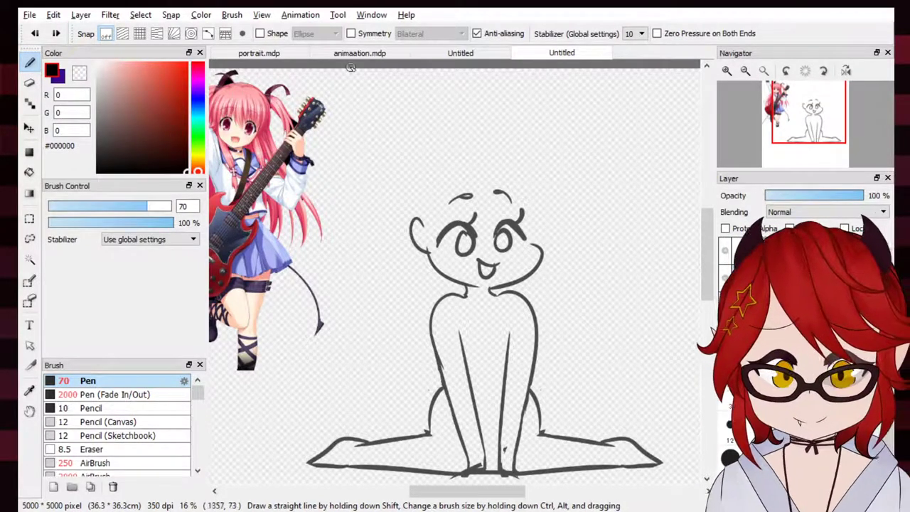
pyautogui.moveTo(143, 125)
pyautogui.mouseDown()
pyautogui.moveTo(188, 62)
pyautogui.moveTo(186, 146)
pyautogui.mouseUp()
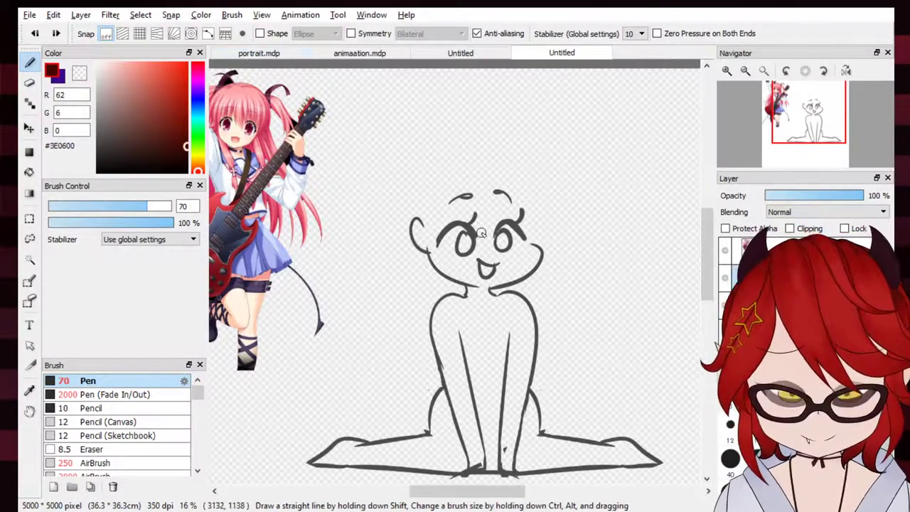
pyautogui.click(725, 332)
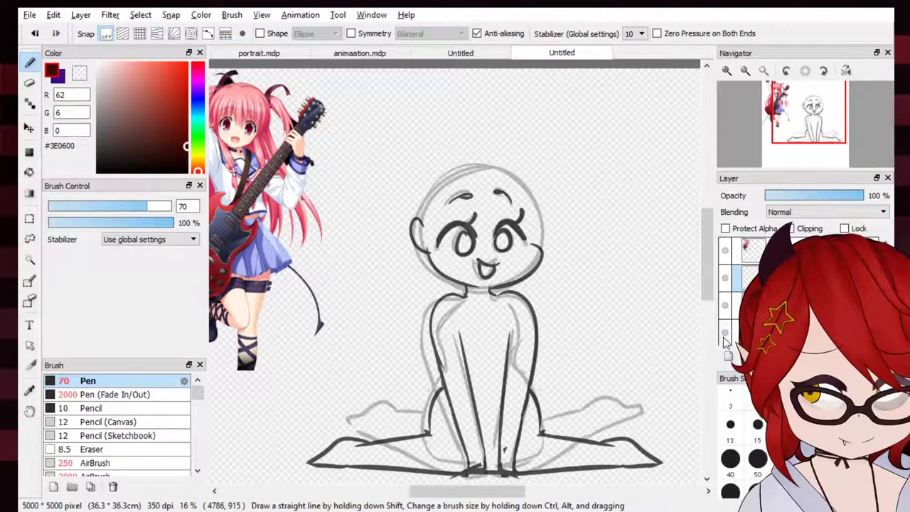
# Draw the central fringe strands from the crown over the right-hand eye, plus a side lock beside the right-hand cheek
pyautogui.moveTo(463, 170)
pyautogui.mouseDown()
pyautogui.moveTo(479, 229)
pyautogui.moveTo(509, 241)
pyautogui.moveTo(495, 207)
pyautogui.mouseUp()
pyautogui.moveTo(470, 163); pyautogui.dragTo(492, 190)
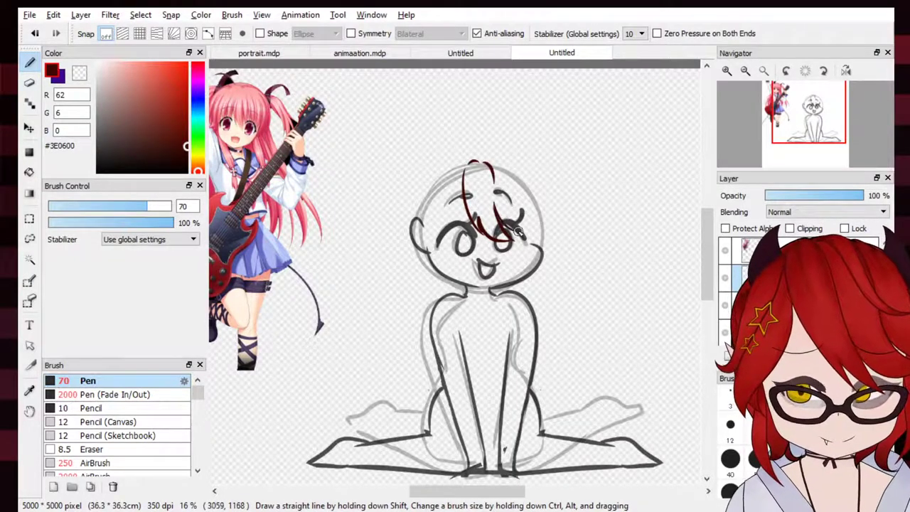
pyautogui.moveTo(518, 232)
pyautogui.mouseDown()
pyautogui.moveTo(529, 229)
pyautogui.moveTo(538, 277)
pyautogui.mouseUp()
pyautogui.hotkey('ctrl', 'z')
pyautogui.moveTo(524, 232); pyautogui.dragTo(528, 280)
pyautogui.moveTo(545, 243); pyautogui.dragTo(537, 275)
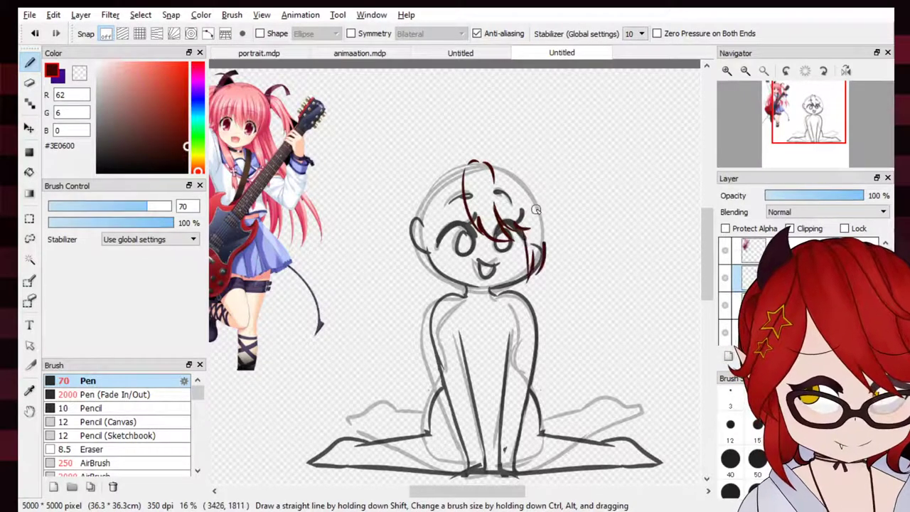
# Draw the hair's curved outer contour from the crown down the right-hand side of the head, redrawing it closer to the skull
pyautogui.moveTo(536, 208)
pyautogui.mouseDown()
pyautogui.moveTo(545, 242)
pyautogui.moveTo(507, 165)
pyautogui.moveTo(534, 266)
pyautogui.mouseUp()
pyautogui.hotkey('ctrl', 'z')
pyautogui.hotkey('ctrl', 'z')
pyautogui.hotkey('ctrl', 'z')
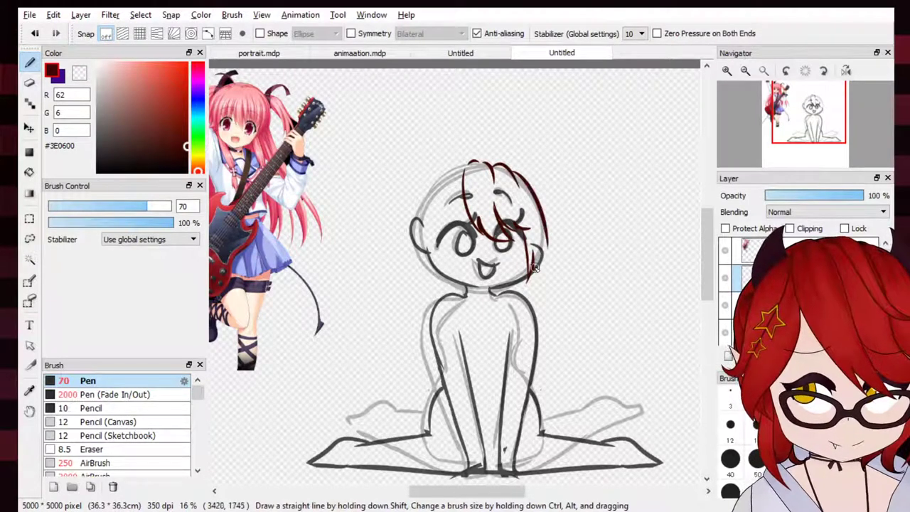
pyautogui.hotkey('ctrl', 'z')
pyautogui.moveTo(514, 172); pyautogui.dragTo(532, 268)
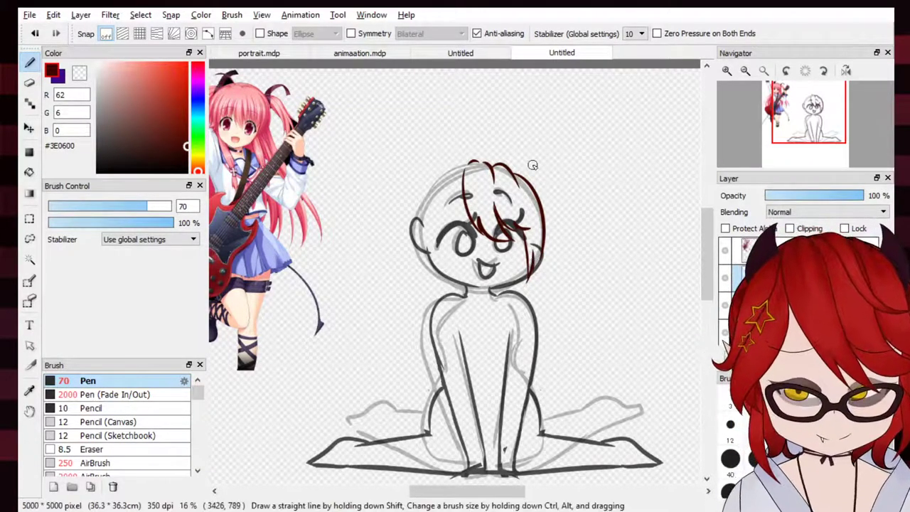
pyautogui.hotkey('ctrl', 'z')
pyautogui.hotkey('ctrl', 'y')
pyautogui.hotkey('ctrl', 'z')
pyautogui.moveTo(513, 173)
pyautogui.mouseDown()
pyautogui.moveTo(542, 258)
pyautogui.moveTo(548, 241)
pyautogui.moveTo(542, 256)
pyautogui.mouseUp()
pyautogui.hotkey('ctrl', 'z')
pyautogui.hotkey('ctrl', 'z')
pyautogui.moveTo(514, 172); pyautogui.dragTo(534, 259)
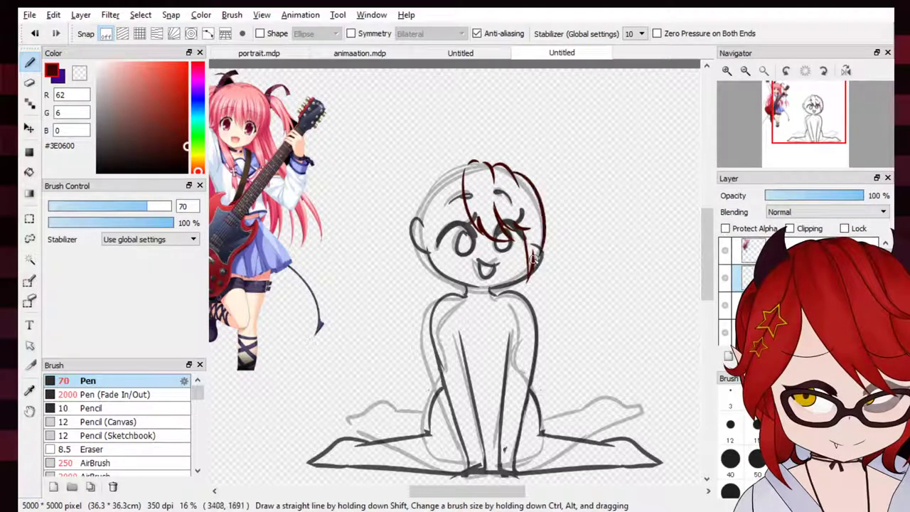
# Draw the left-hand fringe, side lock and outer hair contour, and hide the grey sketch layer
pyautogui.moveTo(462, 164)
pyautogui.mouseDown()
pyautogui.moveTo(457, 237)
pyautogui.moveTo(453, 175)
pyautogui.moveTo(470, 160)
pyautogui.moveTo(442, 189)
pyautogui.mouseUp()
pyautogui.hotkey('ctrl', 'z')
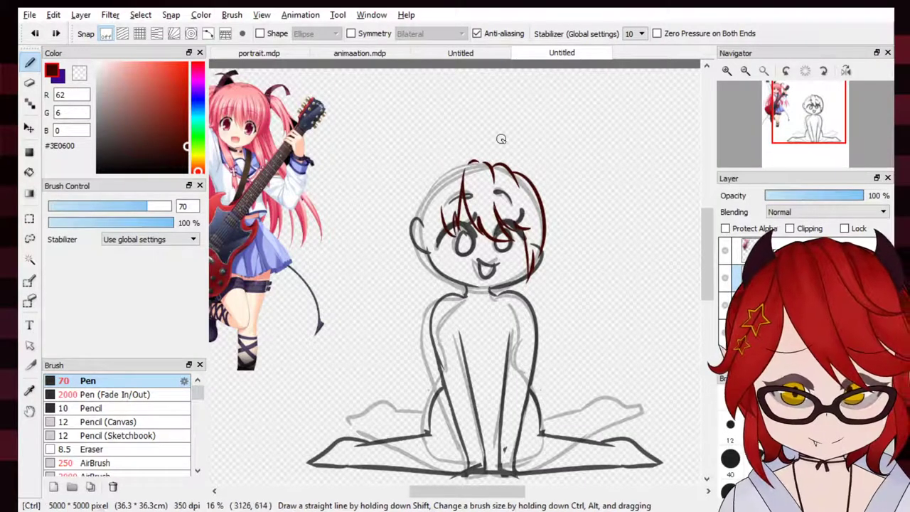
pyautogui.moveTo(465, 160)
pyautogui.mouseDown()
pyautogui.moveTo(437, 203)
pyautogui.moveTo(441, 245)
pyautogui.mouseUp()
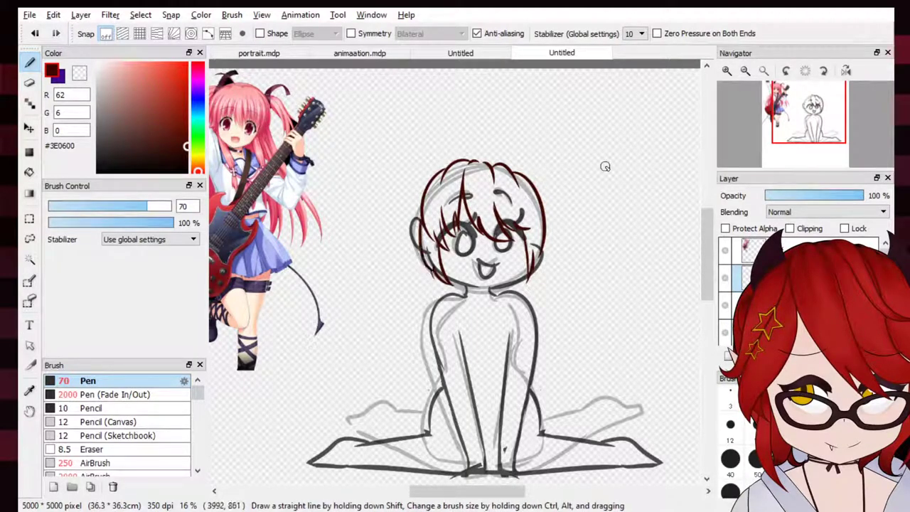
pyautogui.click(725, 332)
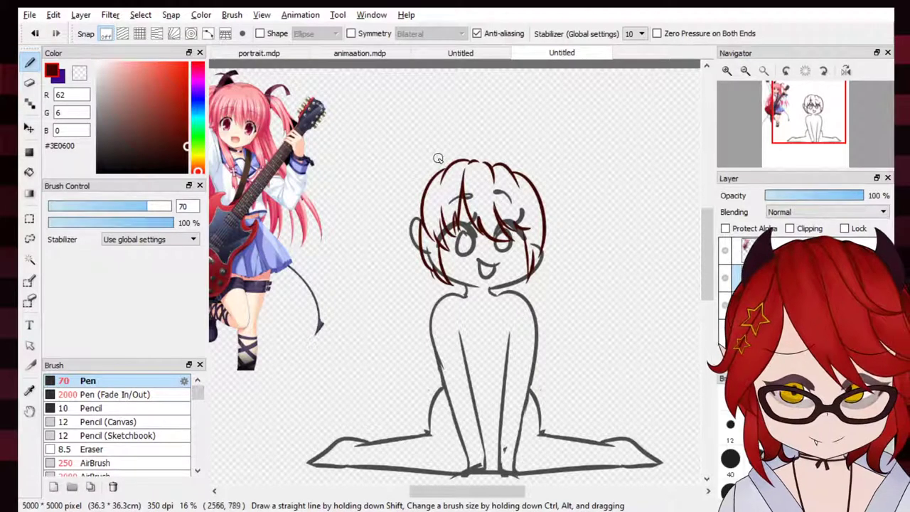
# Draw a hair tie with curved ribbon loops and tails at the upper left-hand side of the head
pyautogui.moveTo(431, 174)
pyautogui.mouseDown()
pyautogui.moveTo(414, 136)
pyautogui.moveTo(421, 127)
pyautogui.moveTo(431, 175)
pyautogui.mouseUp()
pyautogui.hotkey('ctrl', 'z')
pyautogui.hotkey('ctrl', 'z')
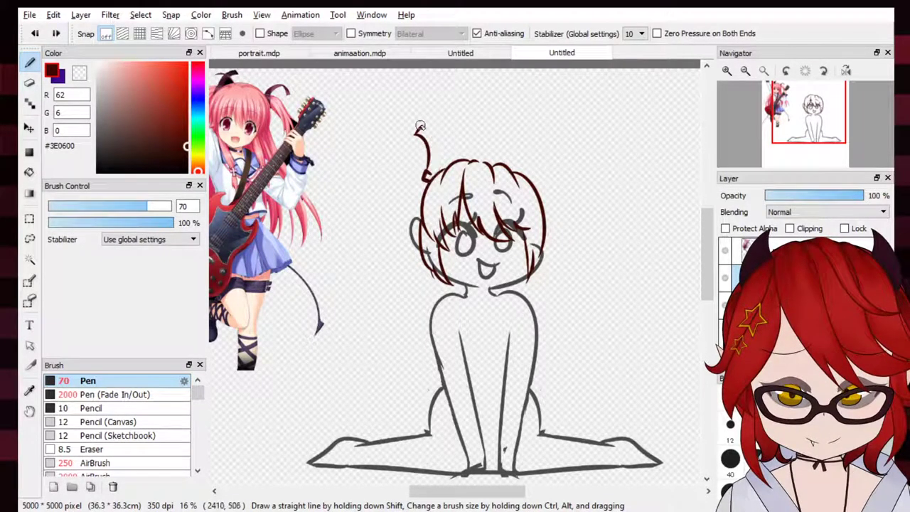
pyautogui.moveTo(423, 125); pyautogui.dragTo(430, 175)
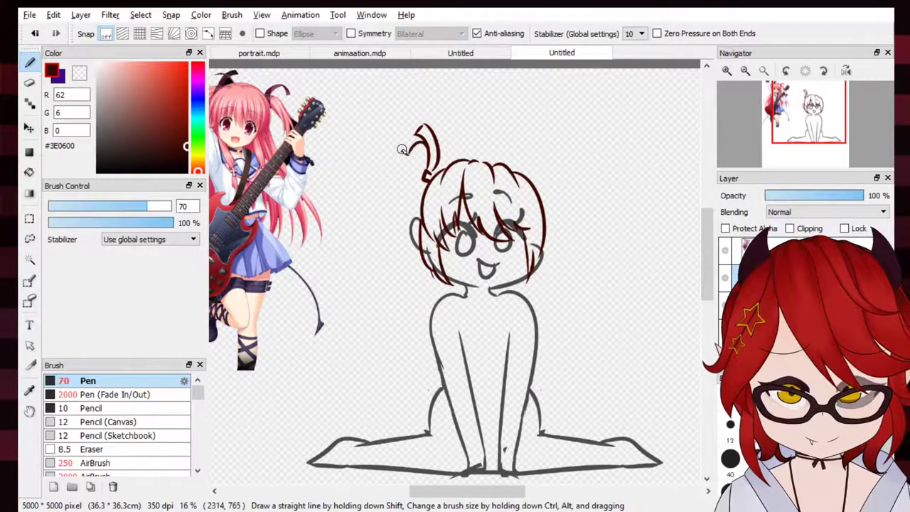
pyautogui.hotkey('ctrl', 'z')
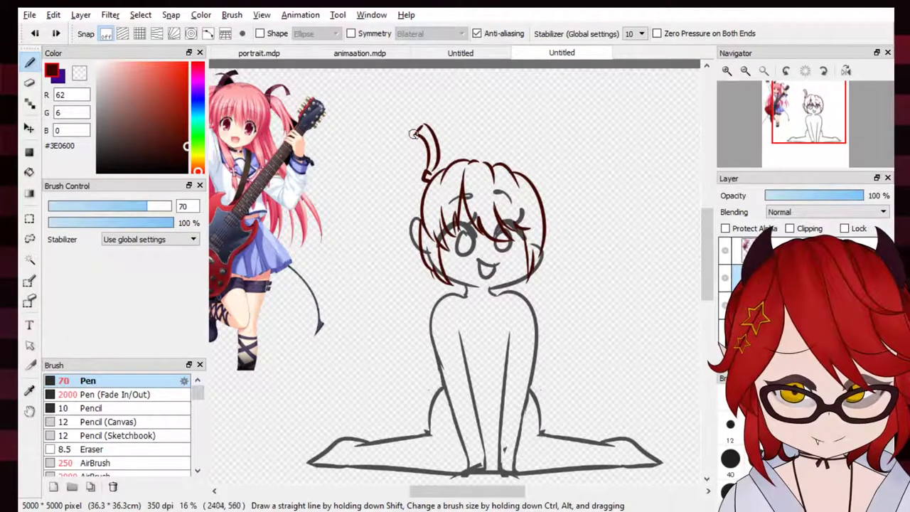
pyautogui.hotkey('ctrl', 'z')
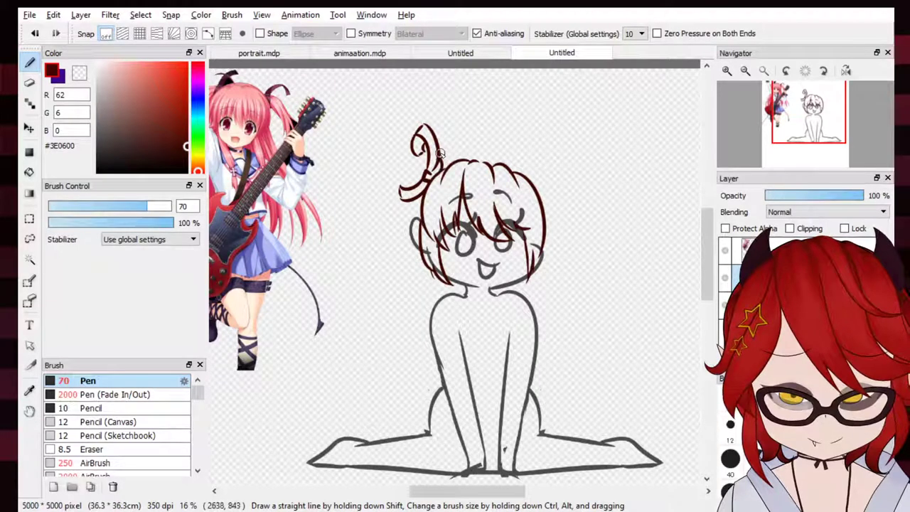
pyautogui.moveTo(460, 138); pyautogui.dragTo(449, 157)
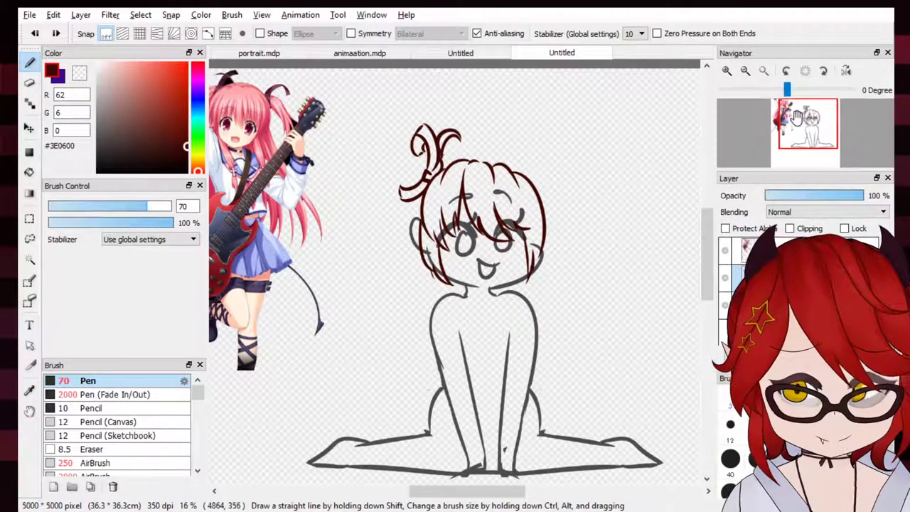
# Draw a short curly pigtail hanging outward from the hair tie, ending in curled tips near the left-hand ear
pyautogui.moveTo(429, 155)
pyautogui.mouseDown()
pyautogui.moveTo(377, 161)
pyautogui.moveTo(393, 158)
pyautogui.moveTo(397, 211)
pyautogui.mouseUp()
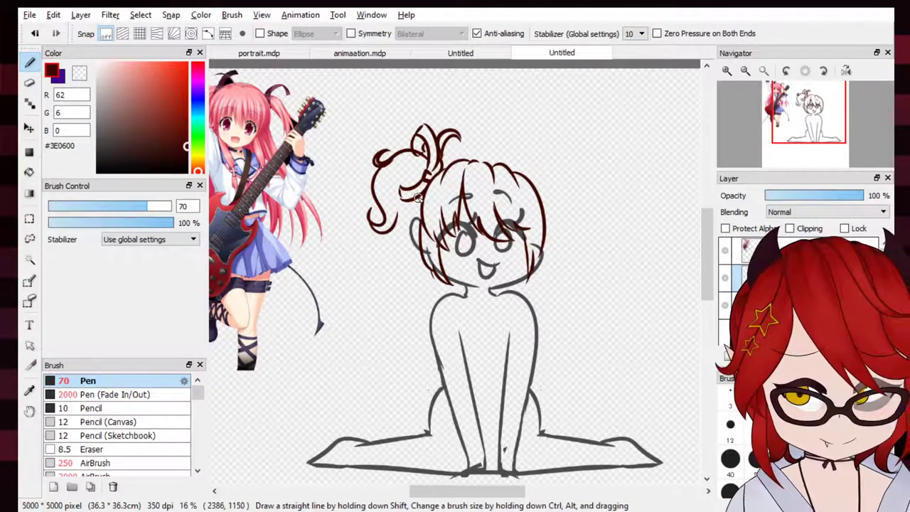
pyautogui.moveTo(419, 193); pyautogui.dragTo(399, 255)
pyautogui.moveTo(411, 229); pyautogui.dragTo(395, 256)
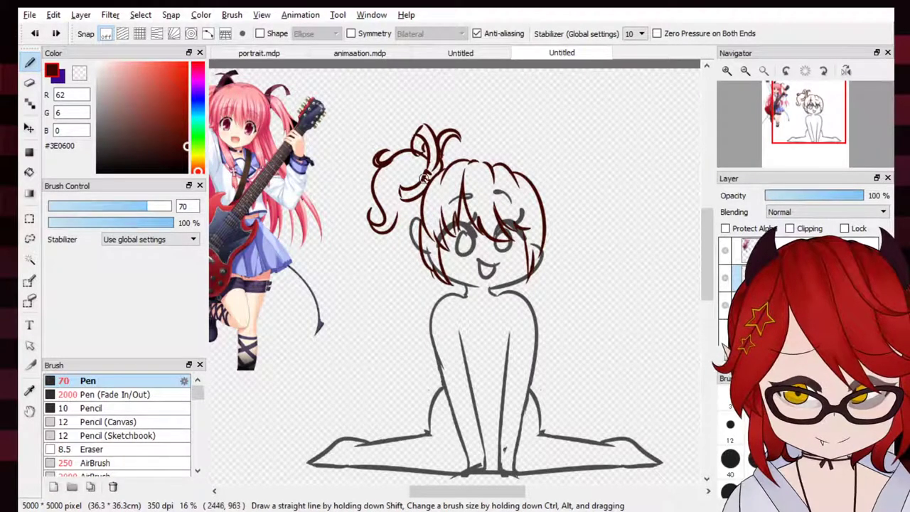
pyautogui.moveTo(421, 187); pyautogui.dragTo(406, 238)
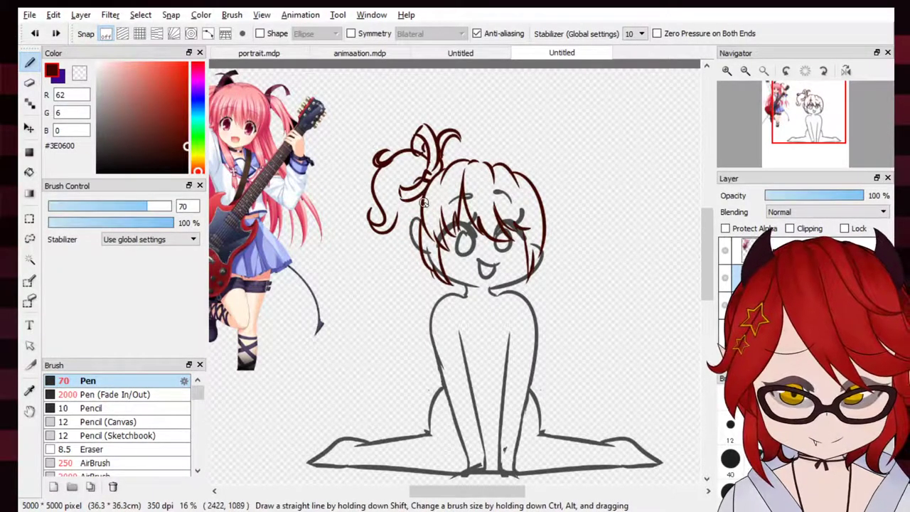
pyautogui.moveTo(425, 197)
pyautogui.mouseDown()
pyautogui.moveTo(408, 247)
pyautogui.moveTo(401, 245)
pyautogui.moveTo(416, 218)
pyautogui.moveTo(411, 239)
pyautogui.moveTo(401, 218)
pyautogui.mouseUp()
pyautogui.hotkey('ctrl', 'z')
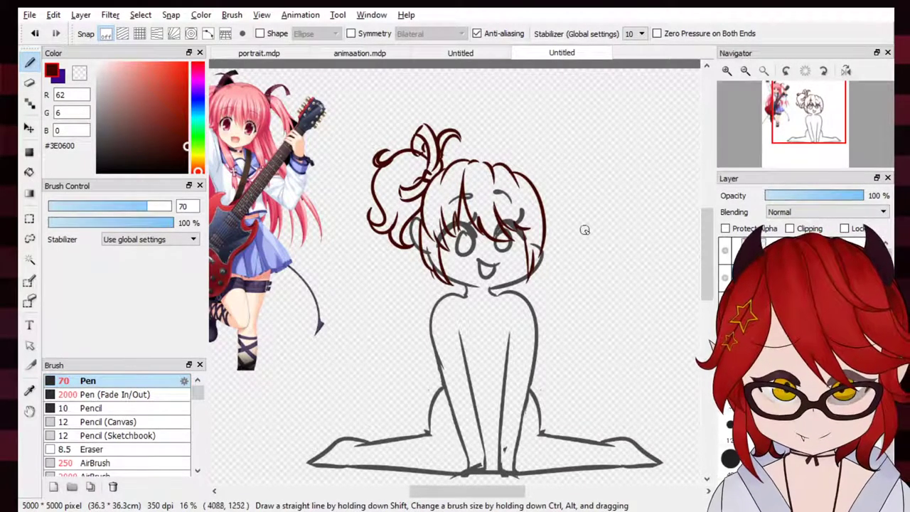
# Lasso the left-hand pigtail with its ribbon, rotate it slightly clockwise, and move it closer to the crown
pyautogui.click(29, 239)
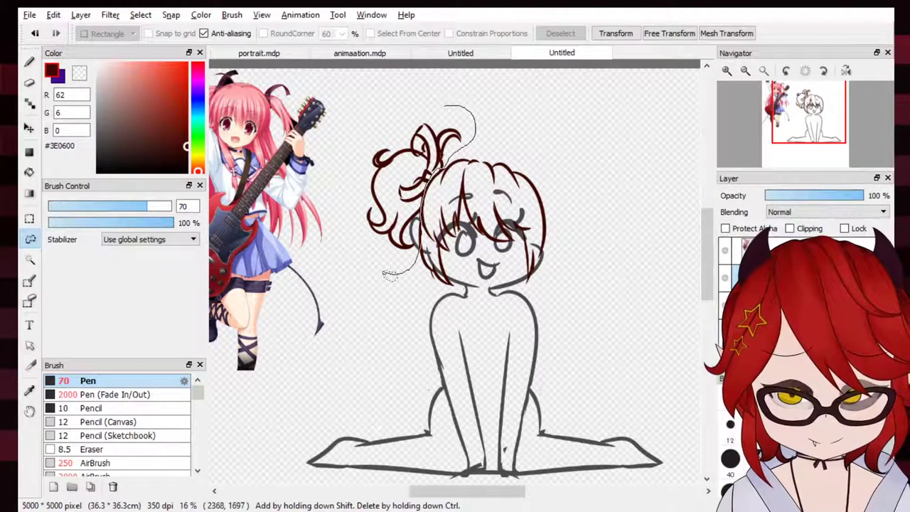
pyautogui.moveTo(390, 275)
pyautogui.mouseDown()
pyautogui.moveTo(338, 182)
pyautogui.moveTo(484, 109)
pyautogui.moveTo(463, 106)
pyautogui.mouseUp()
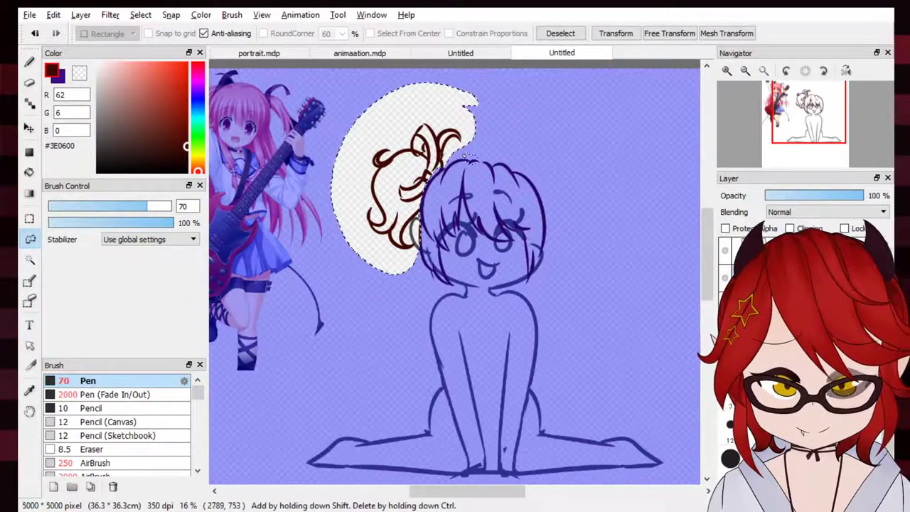
pyautogui.press('ctrl')
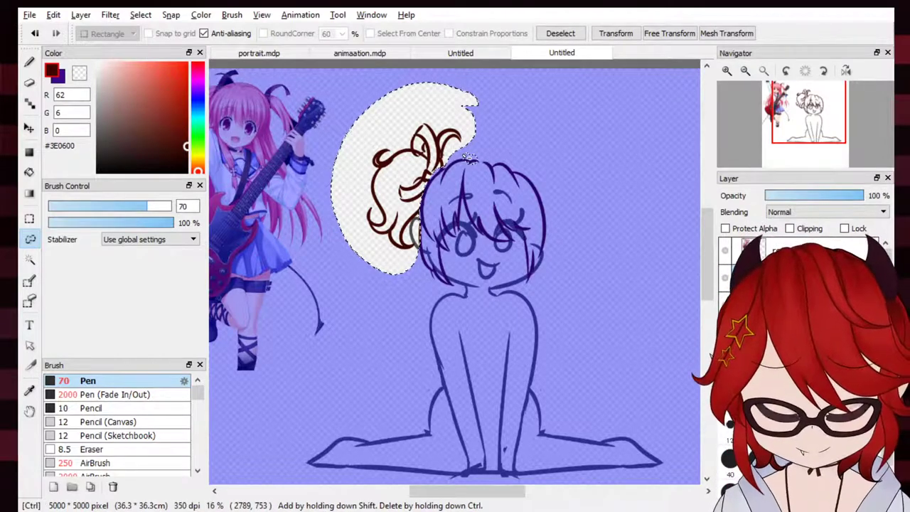
pyautogui.hotkey('ctrl', 't')
pyautogui.moveTo(540, 136); pyautogui.dragTo(547, 167)
pyautogui.moveTo(434, 192); pyautogui.dragTo(444, 179)
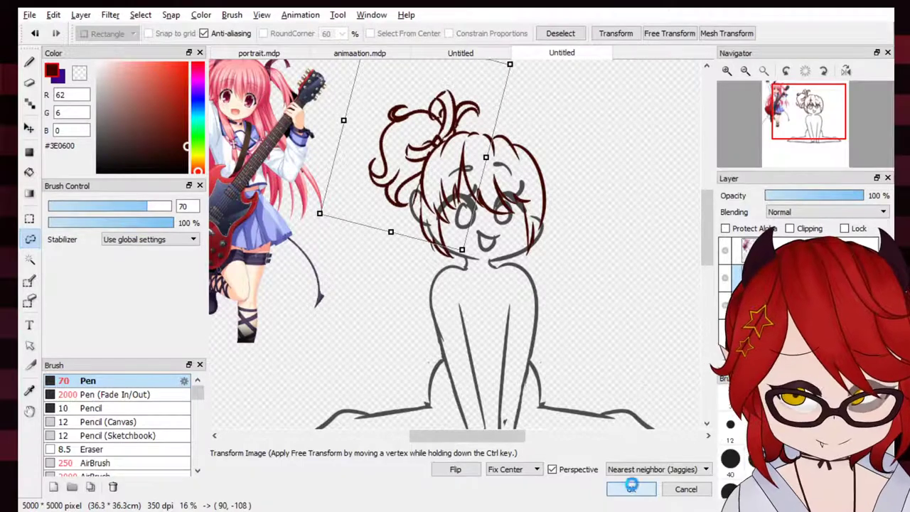
pyautogui.click(631, 487)
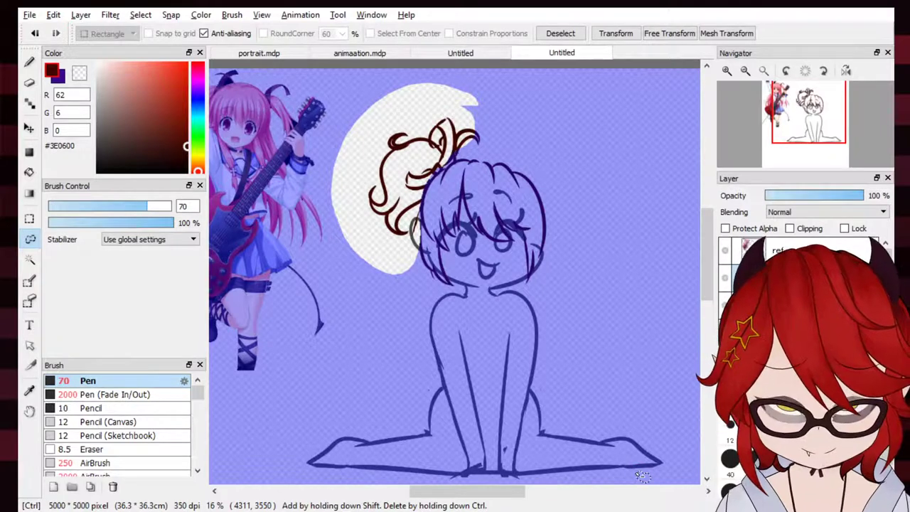
# Duplicate the pigtail and ribbon, flip the copy horizontally, and place it on the right-hand side of the head
pyautogui.hotkey('ctrl', 't')
pyautogui.click(472, 470)
pyautogui.moveTo(415, 165); pyautogui.dragTo(587, 190)
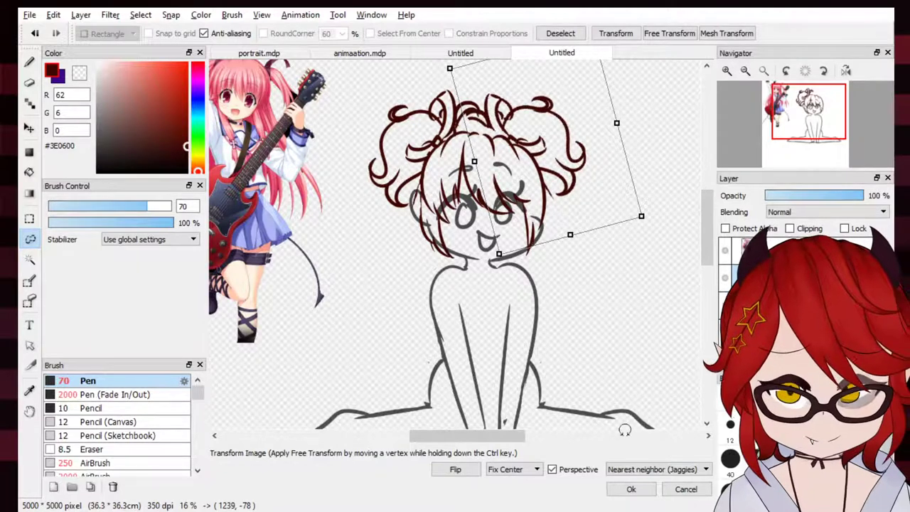
pyautogui.click(631, 489)
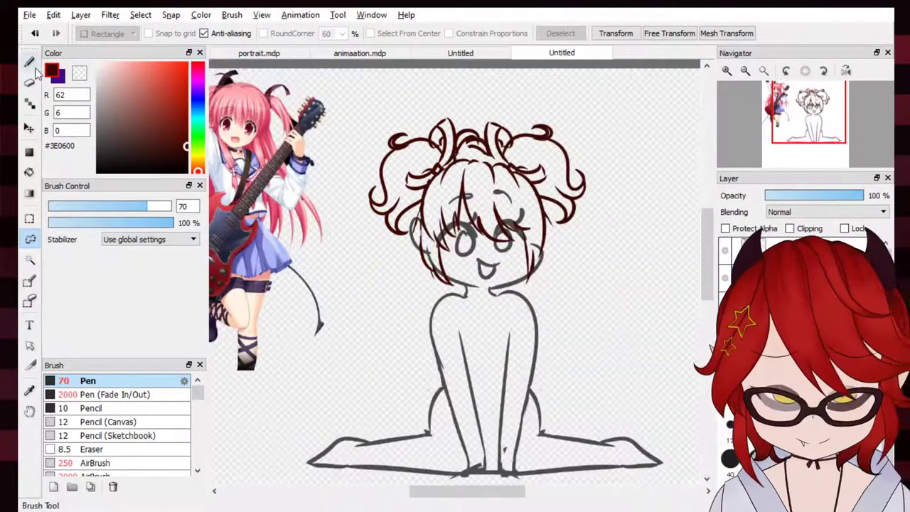
pyautogui.click(31, 66)
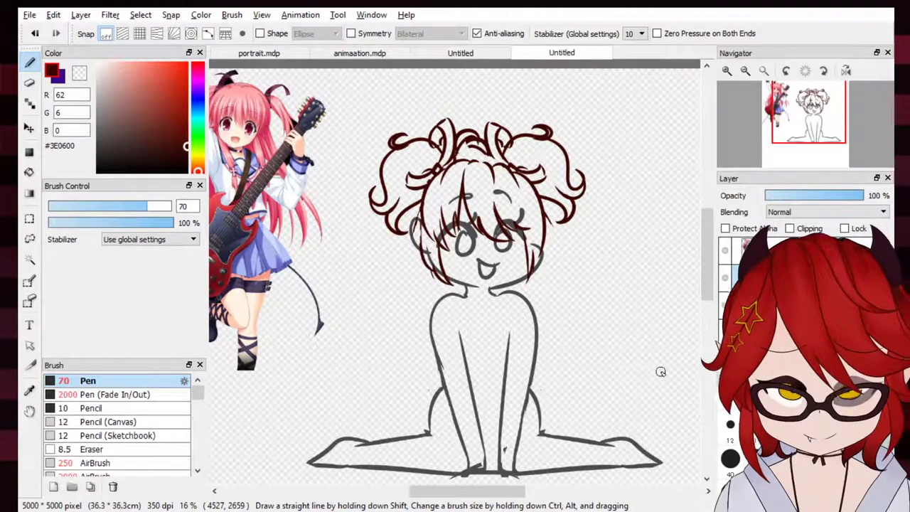
# Lasso the outer curls of both pigtails and squash them vertically so they are shorter, keeping their width, and clear the selection
pyautogui.press('l')
pyautogui.moveTo(582, 105)
pyautogui.mouseDown()
pyautogui.moveTo(633, 149)
pyautogui.moveTo(559, 245)
pyautogui.moveTo(543, 194)
pyautogui.moveTo(548, 160)
pyautogui.moveTo(505, 147)
pyautogui.moveTo(508, 137)
pyautogui.moveTo(581, 105)
pyautogui.mouseUp()
pyautogui.moveTo(360, 151)
pyautogui.mouseDown()
pyautogui.moveTo(389, 273)
pyautogui.moveTo(412, 266)
pyautogui.moveTo(424, 206)
pyautogui.moveTo(406, 188)
pyautogui.moveTo(405, 167)
pyautogui.moveTo(437, 143)
pyautogui.mouseUp()
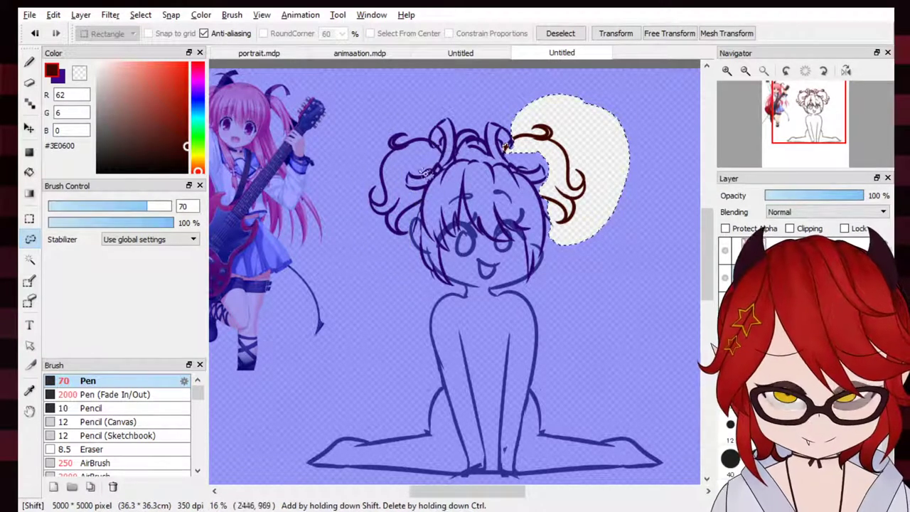
pyautogui.moveTo(364, 132)
pyautogui.mouseDown()
pyautogui.moveTo(387, 282)
pyautogui.moveTo(423, 205)
pyautogui.moveTo(405, 188)
pyautogui.moveTo(405, 167)
pyautogui.moveTo(446, 153)
pyautogui.moveTo(416, 119)
pyautogui.mouseUp()
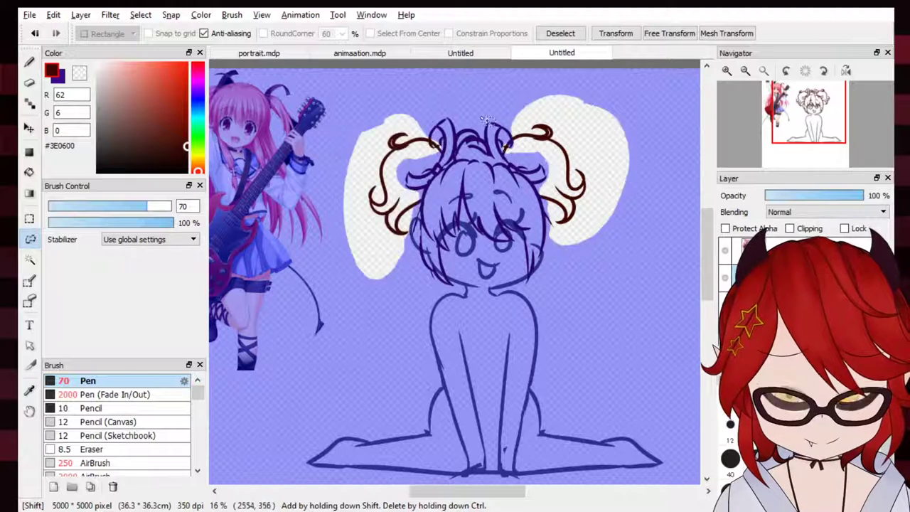
pyautogui.hotkey('ctrl', 't')
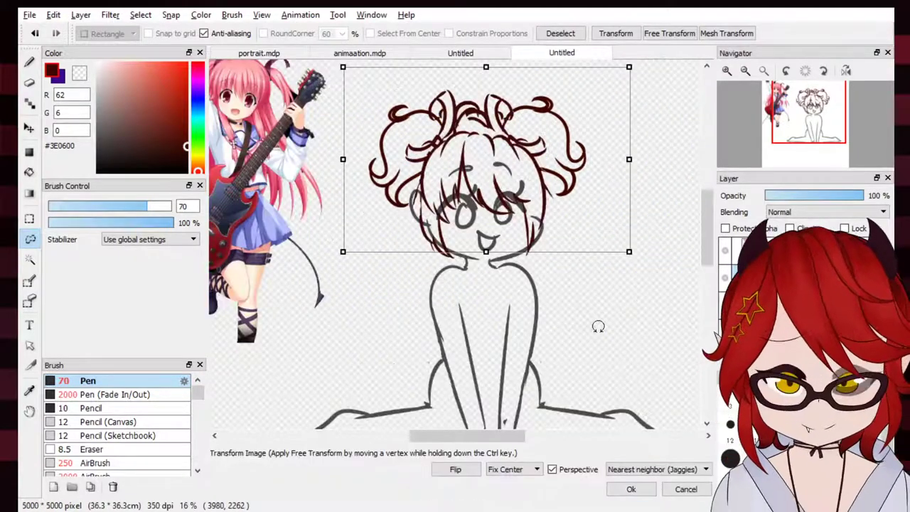
pyautogui.moveTo(486, 67); pyautogui.dragTo(486, 94)
pyautogui.moveTo(561, 178); pyautogui.dragTo(561, 175)
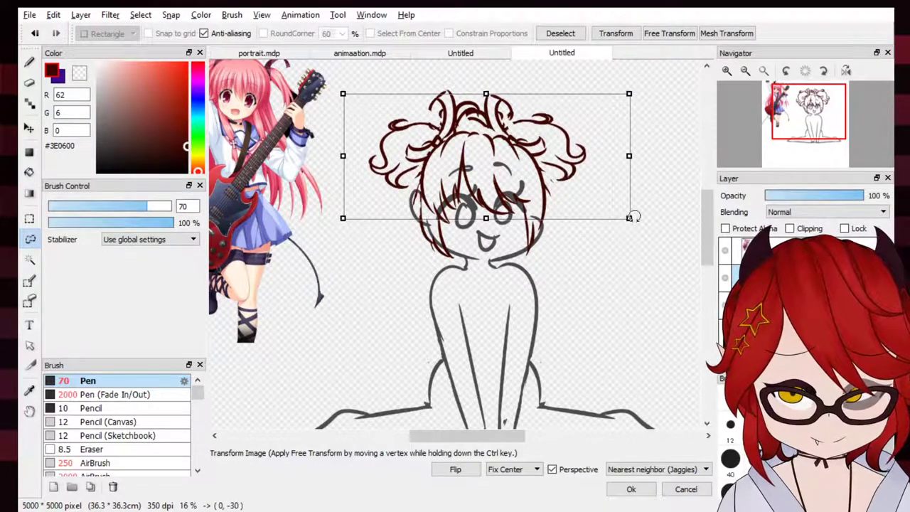
pyautogui.click(631, 489)
pyautogui.hotkey('ctrl', 'd')
pyautogui.click(29, 62)
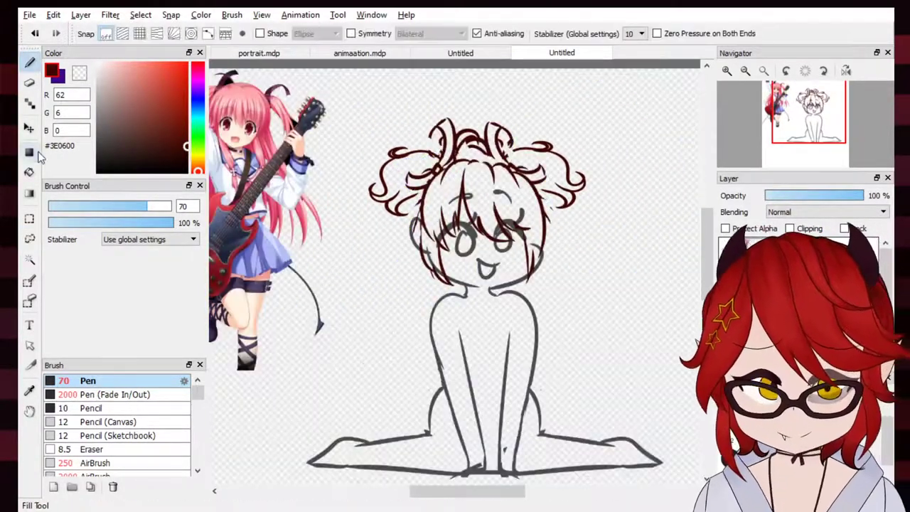
# Draw a strand falling from behind each side of the head, curling outward just below chin level
pyautogui.moveTo(812, 118)
pyautogui.mouseDown()
pyautogui.moveTo(802, 139)
pyautogui.moveTo(804, 124)
pyautogui.mouseUp()
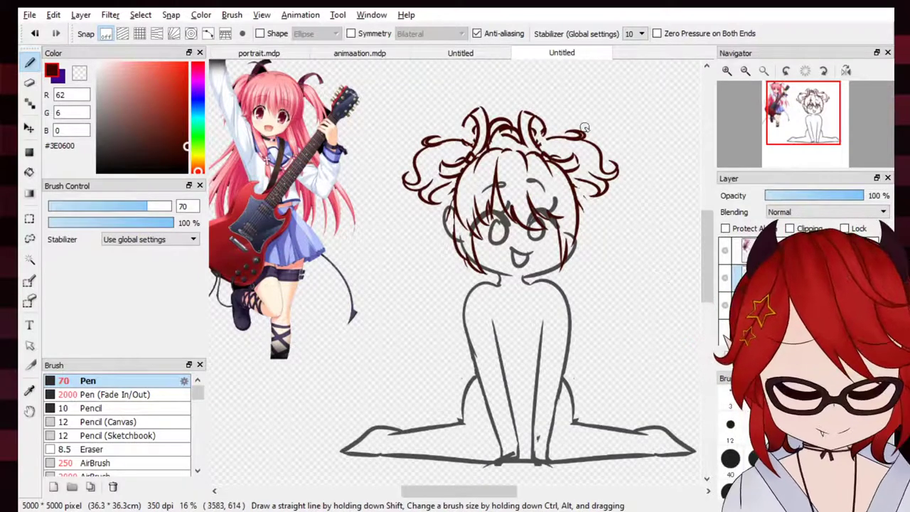
pyautogui.moveTo(452, 201)
pyautogui.mouseDown()
pyautogui.moveTo(410, 259)
pyautogui.moveTo(446, 246)
pyautogui.mouseUp()
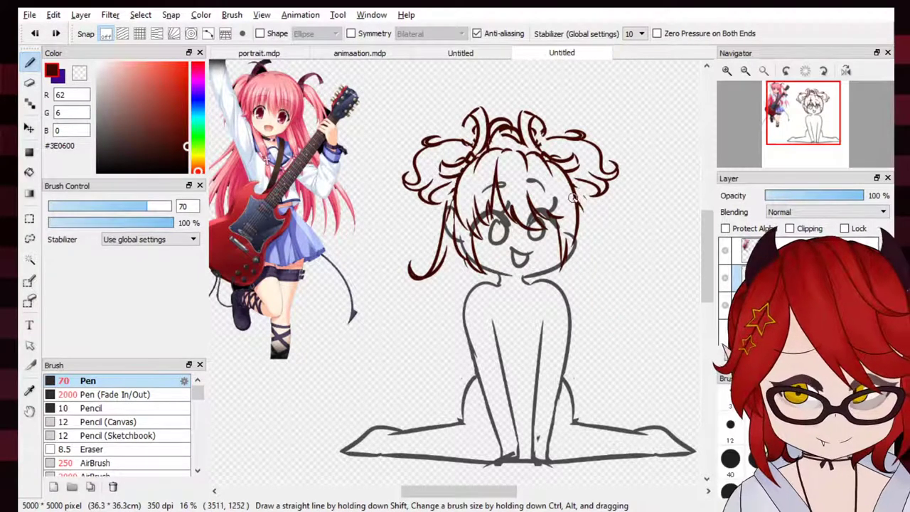
pyautogui.moveTo(575, 199)
pyautogui.mouseDown()
pyautogui.moveTo(584, 231)
pyautogui.moveTo(606, 253)
pyautogui.moveTo(592, 275)
pyautogui.mouseUp()
# Draw the long left-hand back hair from the upper strand down to hip level, ending in pointed outward and inward tips
pyautogui.moveTo(435, 264)
pyautogui.mouseDown()
pyautogui.moveTo(437, 359)
pyautogui.moveTo(401, 381)
pyautogui.mouseUp()
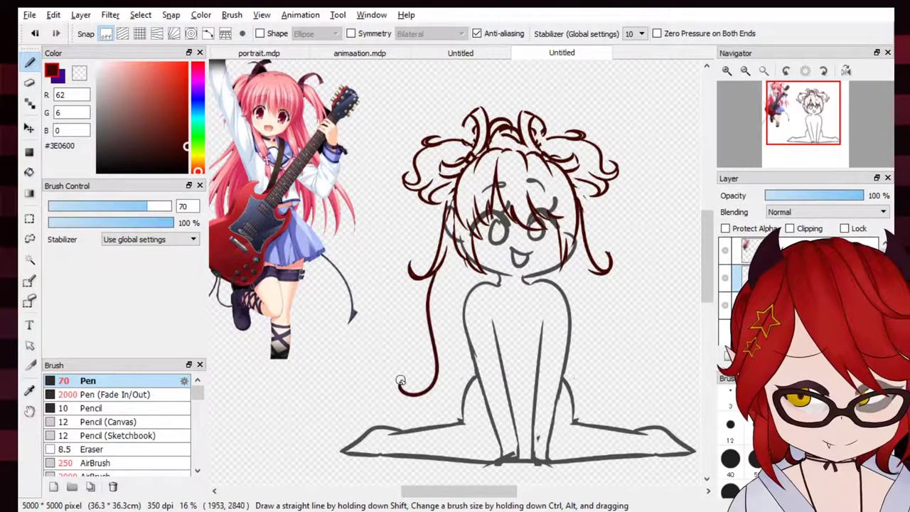
pyautogui.hotkey('ctrl', 'z')
pyautogui.moveTo(444, 253)
pyautogui.mouseDown()
pyautogui.moveTo(409, 361)
pyautogui.moveTo(393, 363)
pyautogui.moveTo(431, 346)
pyautogui.moveTo(408, 431)
pyautogui.mouseUp()
pyautogui.hotkey('ctrl', 'z')
pyautogui.hotkey('ctrl', 'z')
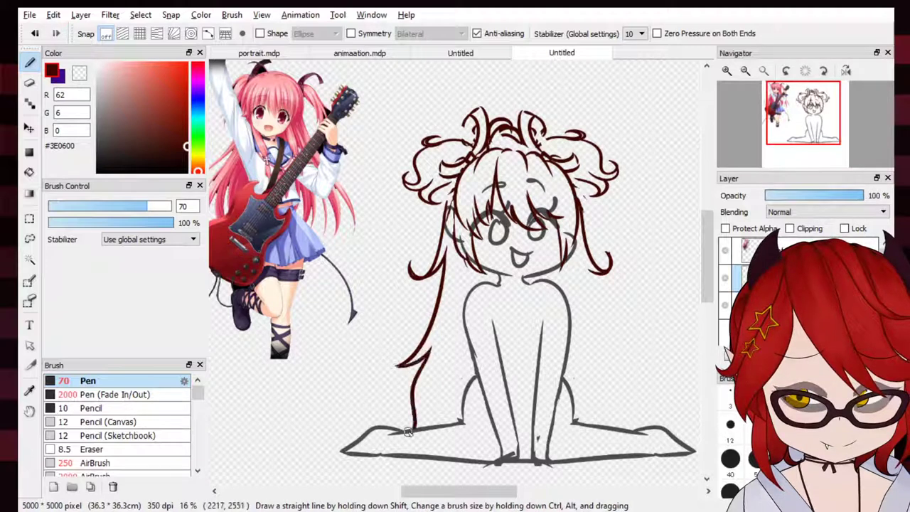
pyautogui.hotkey('ctrl', 'z')
pyautogui.moveTo(431, 349)
pyautogui.mouseDown()
pyautogui.moveTo(366, 414)
pyautogui.moveTo(393, 429)
pyautogui.mouseUp()
pyautogui.hotkey('ctrl', 'z')
pyautogui.hotkey('ctrl', 'z')
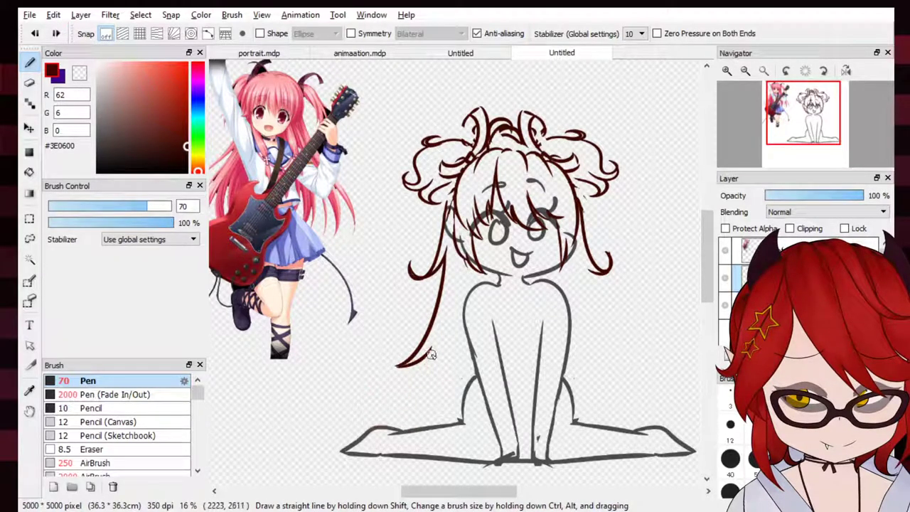
pyautogui.moveTo(431, 354)
pyautogui.mouseDown()
pyautogui.moveTo(435, 398)
pyautogui.moveTo(455, 393)
pyautogui.mouseUp()
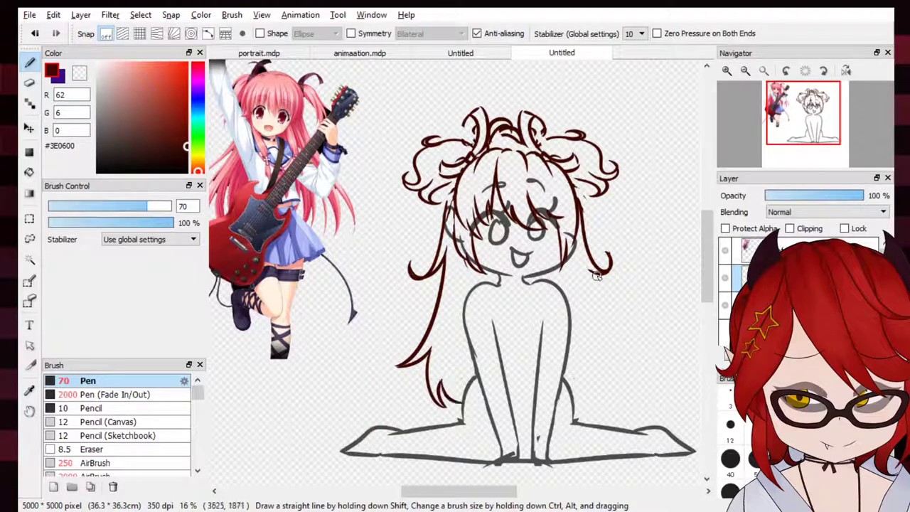
# Draw the matching long right-hand back hair down to hip level, with an outward flick and a pointed lower tip
pyautogui.moveTo(596, 276); pyautogui.dragTo(597, 357)
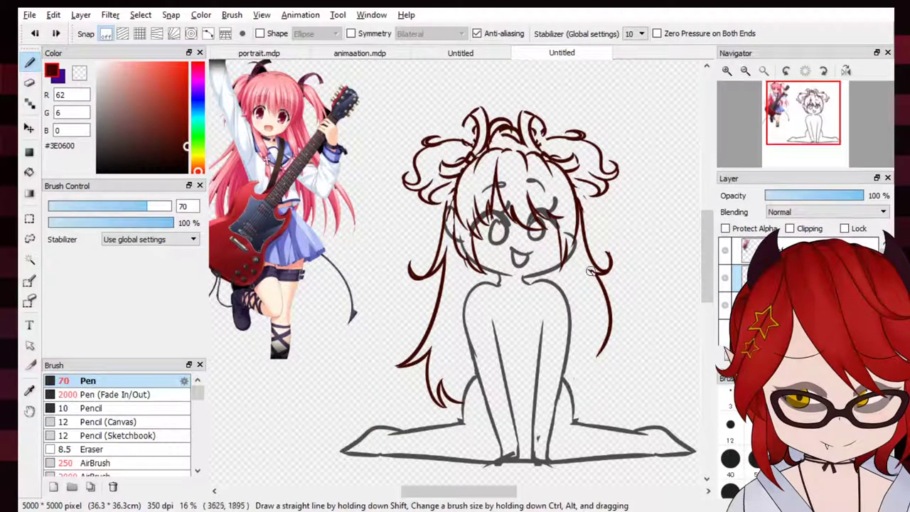
pyautogui.hotkey('ctrl', 'z')
pyautogui.moveTo(592, 272); pyautogui.dragTo(617, 361)
pyautogui.hotkey('ctrl', 'z')
pyautogui.moveTo(591, 271)
pyautogui.mouseDown()
pyautogui.moveTo(637, 347)
pyautogui.moveTo(578, 398)
pyautogui.mouseUp()
pyautogui.hotkey('ctrl', 'z')
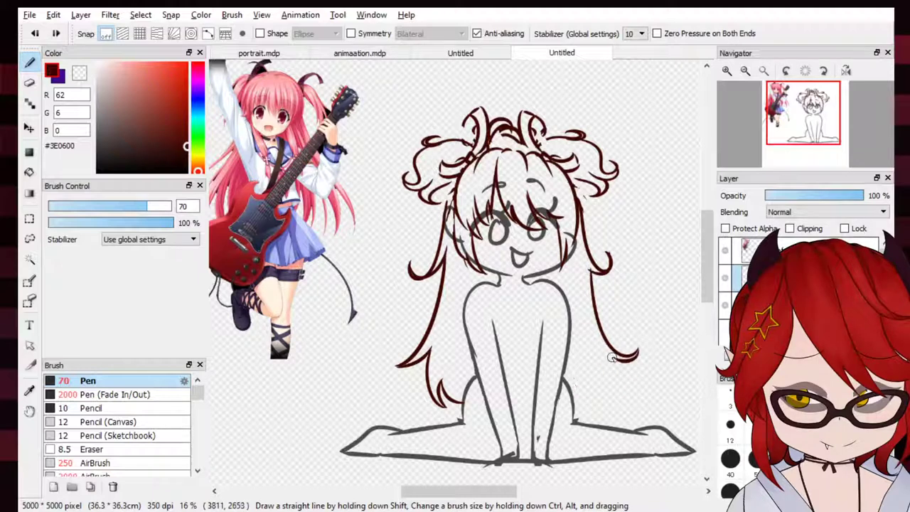
pyautogui.moveTo(614, 360)
pyautogui.mouseDown()
pyautogui.moveTo(617, 386)
pyautogui.moveTo(610, 368)
pyautogui.moveTo(597, 398)
pyautogui.moveTo(612, 364)
pyautogui.moveTo(632, 353)
pyautogui.moveTo(637, 319)
pyautogui.moveTo(614, 386)
pyautogui.moveTo(583, 399)
pyautogui.mouseUp()
pyautogui.hotkey('ctrl', 'z')
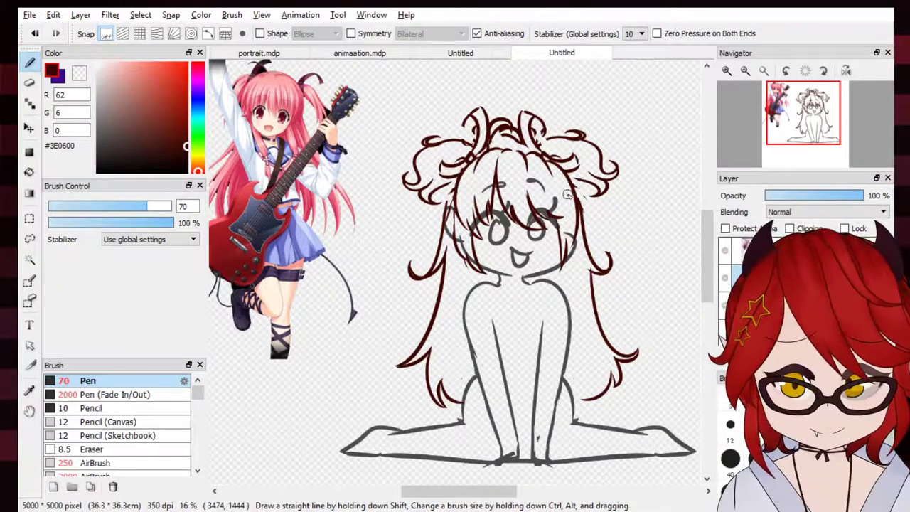
# Draw two tapering front locks falling from the neck over the shoulders to mid-chest
pyautogui.moveTo(794, 128)
pyautogui.mouseDown()
pyautogui.moveTo(802, 115)
pyautogui.moveTo(810, 119)
pyautogui.moveTo(795, 124)
pyautogui.mouseUp()
pyautogui.moveTo(508, 241)
pyautogui.mouseDown()
pyautogui.moveTo(532, 303)
pyautogui.moveTo(538, 288)
pyautogui.mouseUp()
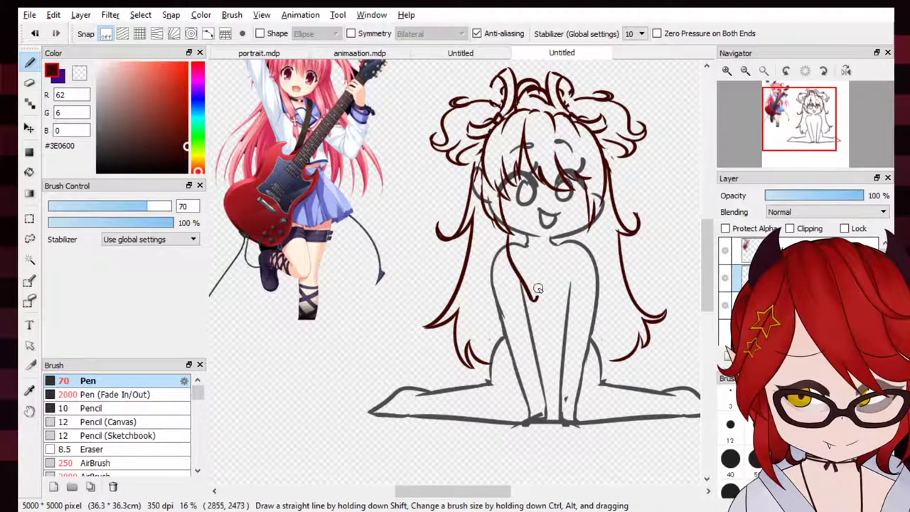
pyautogui.moveTo(557, 247)
pyautogui.mouseDown()
pyautogui.moveTo(562, 293)
pyautogui.moveTo(583, 244)
pyautogui.mouseUp()
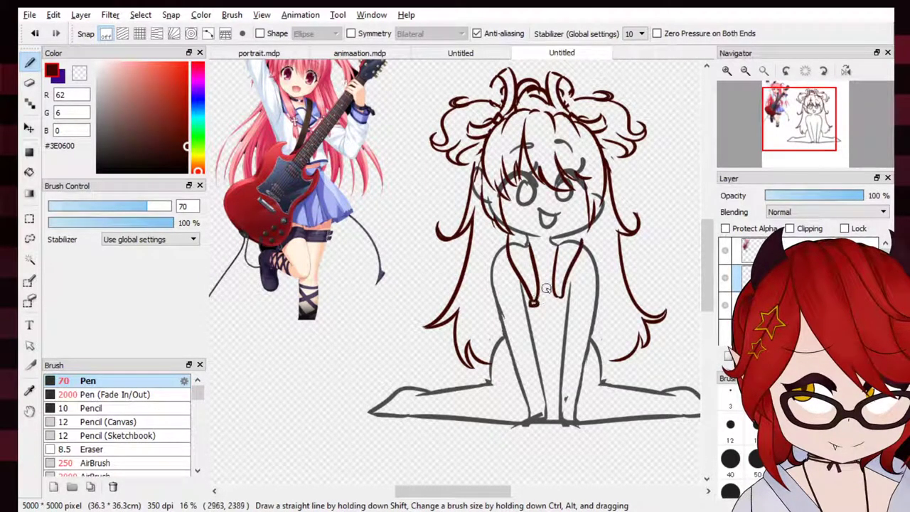
# Add a small dark tie to the end of each front lock and a short pointed hair tuft below each tie
pyautogui.hotkey('ctrl', 'z')
pyautogui.moveTo(533, 294)
pyautogui.mouseDown()
pyautogui.moveTo(562, 297)
pyautogui.moveTo(563, 308)
pyautogui.moveTo(559, 291)
pyautogui.moveTo(556, 299)
pyautogui.moveTo(566, 296)
pyautogui.moveTo(545, 322)
pyautogui.moveTo(527, 287)
pyautogui.moveTo(533, 295)
pyautogui.moveTo(538, 287)
pyautogui.moveTo(546, 306)
pyautogui.moveTo(537, 301)
pyautogui.moveTo(532, 342)
pyautogui.mouseUp()
pyautogui.moveTo(532, 342)
pyautogui.mouseDown()
pyautogui.moveTo(529, 304)
pyautogui.moveTo(546, 292)
pyautogui.moveTo(558, 310)
pyautogui.moveTo(524, 308)
pyautogui.moveTo(531, 342)
pyautogui.mouseUp()
pyautogui.hotkey('ctrl', 'z')
pyautogui.hotkey('ctrl', 'z')
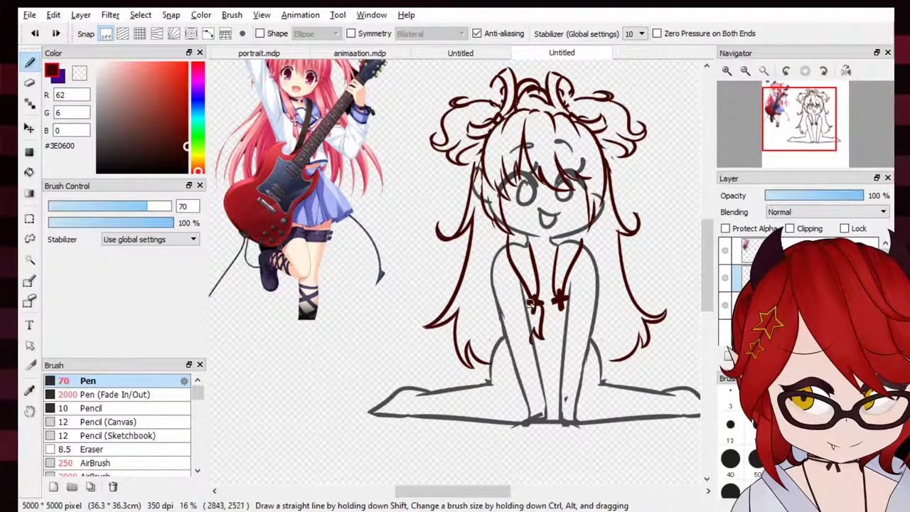
pyautogui.moveTo(529, 300); pyautogui.dragTo(537, 343)
pyautogui.moveTo(557, 307); pyautogui.dragTo(561, 338)
pyautogui.moveTo(561, 338)
pyautogui.mouseDown()
pyautogui.moveTo(563, 325)
pyautogui.moveTo(575, 335)
pyautogui.moveTo(567, 314)
pyautogui.moveTo(573, 330)
pyautogui.moveTo(566, 325)
pyautogui.mouseUp()
pyautogui.hotkey('ctrl', 'z')
pyautogui.hotkey('ctrl', 'z')
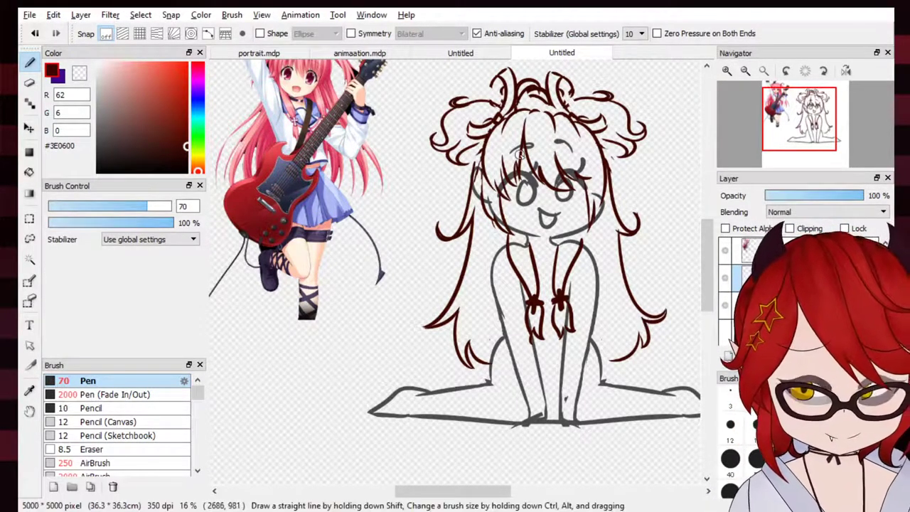
# Restore the faded body sketch layer to 100% opacity
pyautogui.moveTo(804, 128)
pyautogui.mouseDown()
pyautogui.moveTo(804, 119)
pyautogui.moveTo(803, 134)
pyautogui.mouseUp()
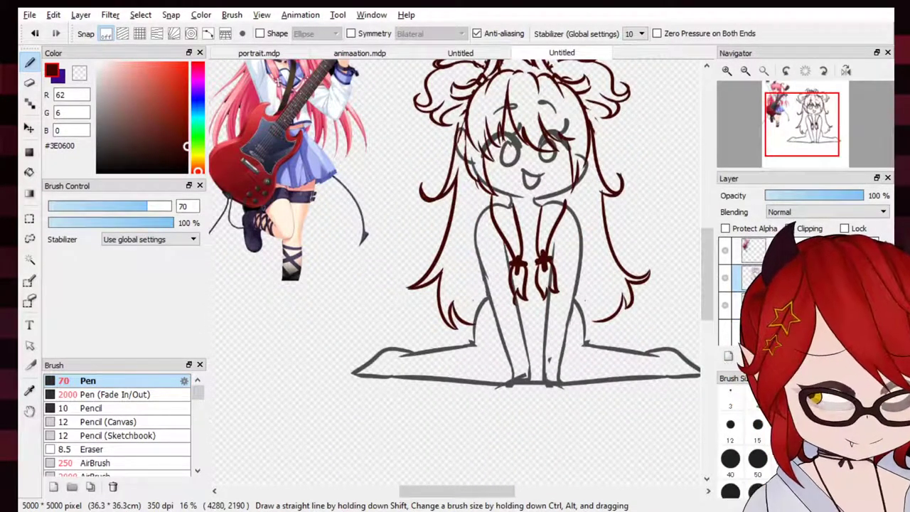
pyautogui.click(804, 305)
pyautogui.moveTo(846, 196); pyautogui.dragTo(894, 190)
pyautogui.click(803, 278)
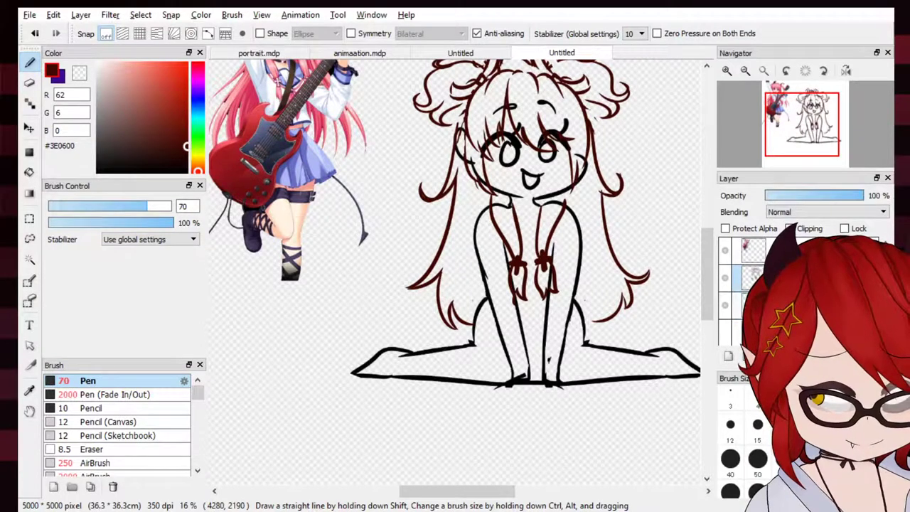
# Add a new layer for the outfit and set the pen color to dark blue #000B3E
pyautogui.click(838, 356)
pyautogui.click(729, 361)
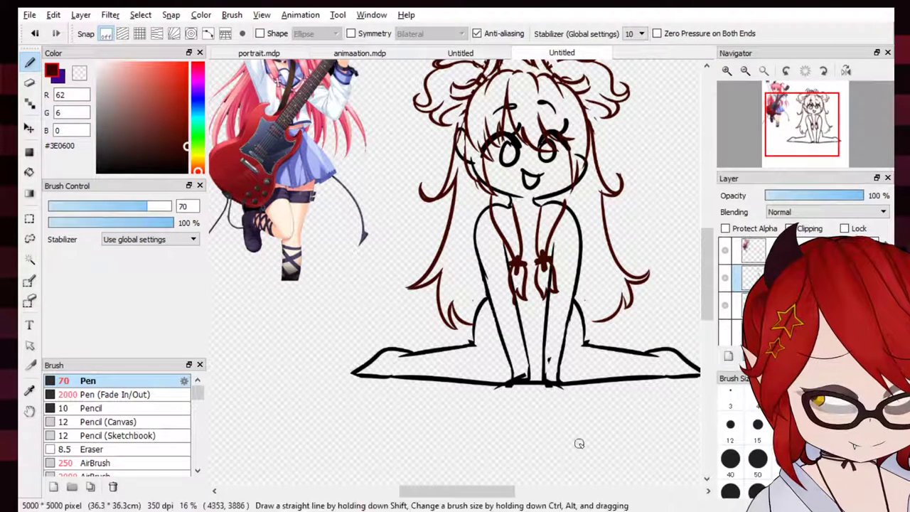
pyautogui.click(198, 103)
pyautogui.moveTo(817, 129); pyautogui.dragTo(810, 129)
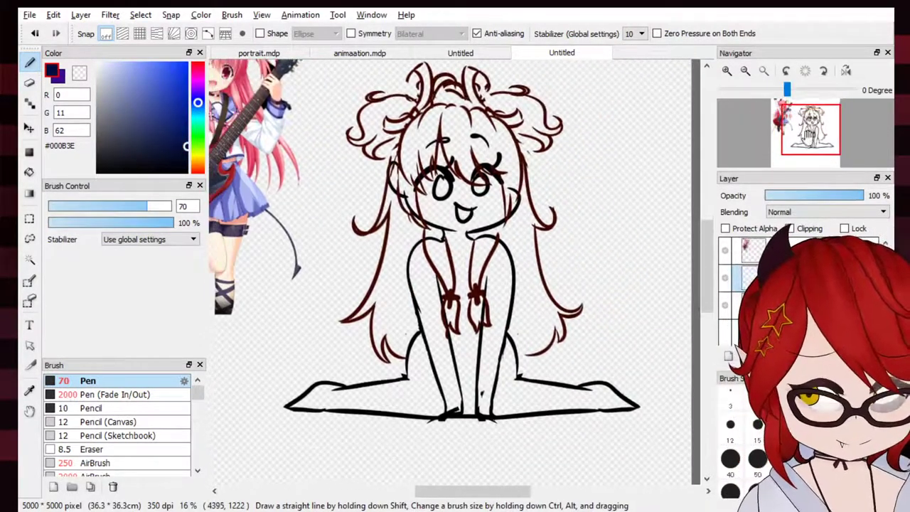
# Outline the dress in dark blue, with a skirt hem across both thighs, a dipped neckline, and bands around both upper arms
pyautogui.moveTo(508, 329)
pyautogui.mouseDown()
pyautogui.moveTo(515, 348)
pyautogui.moveTo(575, 374)
pyautogui.moveTo(578, 392)
pyautogui.mouseUp()
pyautogui.hotkey('ctrl', 'z')
pyautogui.moveTo(505, 330)
pyautogui.mouseDown()
pyautogui.moveTo(520, 362)
pyautogui.moveTo(580, 388)
pyautogui.moveTo(570, 394)
pyautogui.mouseUp()
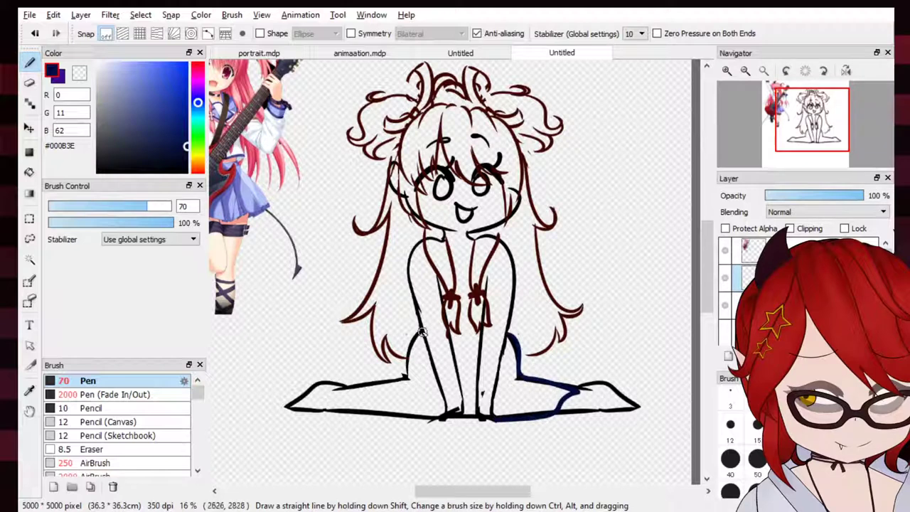
pyautogui.moveTo(419, 331); pyautogui.dragTo(402, 377)
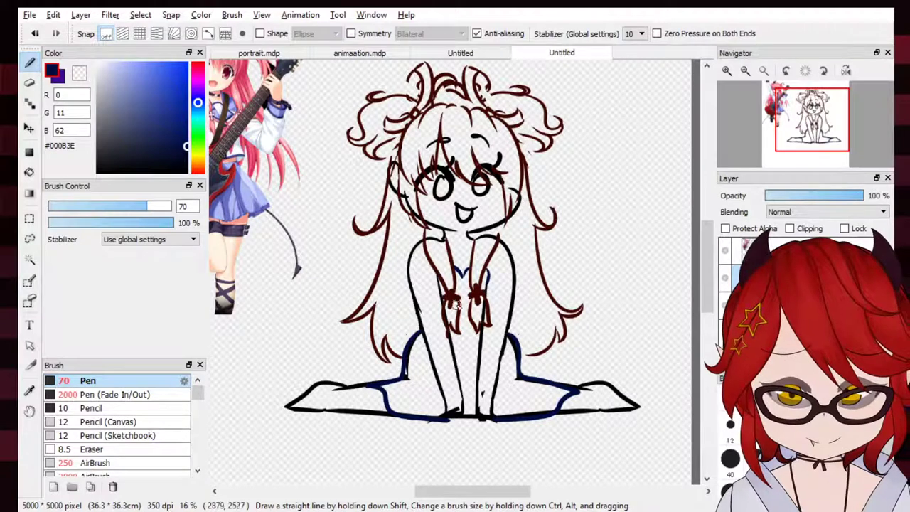
pyautogui.moveTo(489, 273)
pyautogui.mouseDown()
pyautogui.moveTo(514, 280)
pyautogui.moveTo(490, 281)
pyautogui.moveTo(513, 298)
pyautogui.moveTo(513, 297)
pyautogui.mouseUp()
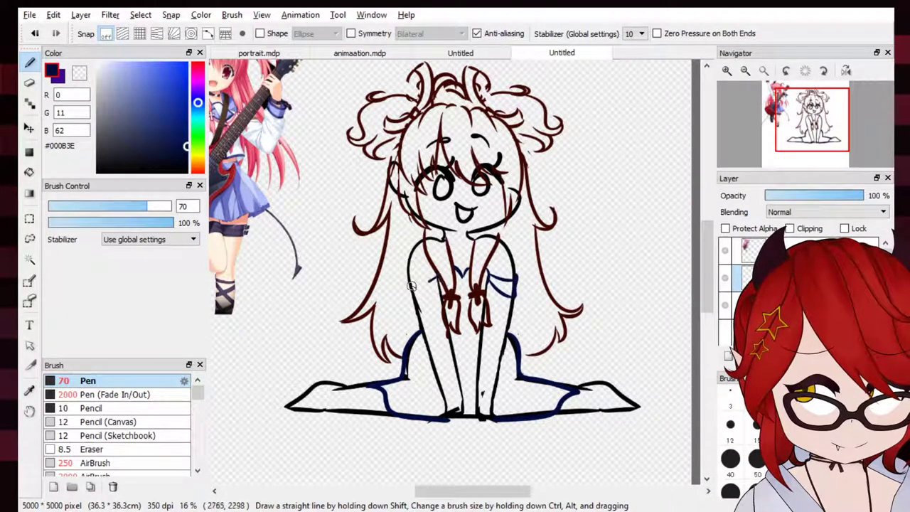
pyautogui.moveTo(437, 278); pyautogui.dragTo(414, 291)
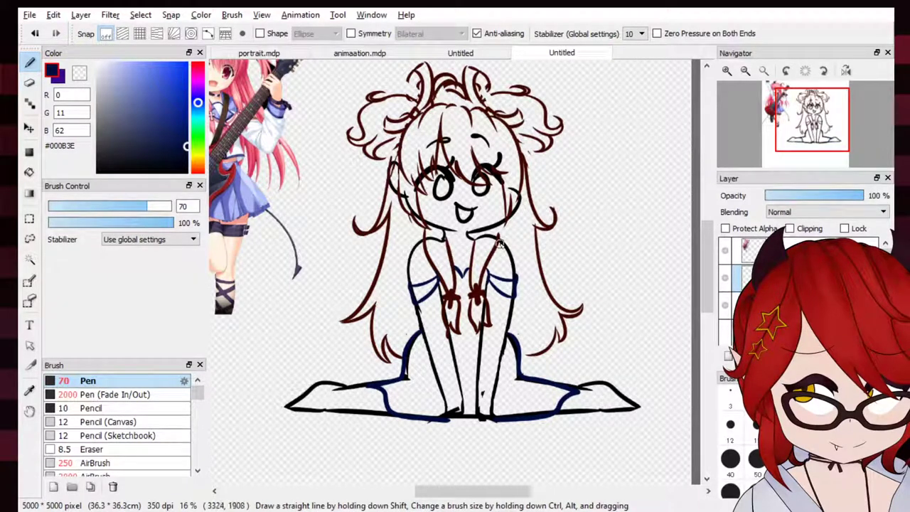
# Draw a loose draped cloth flowing from each upper arm down to the thigh, and a choker with a small drop pendant
pyautogui.moveTo(528, 283); pyautogui.dragTo(521, 342)
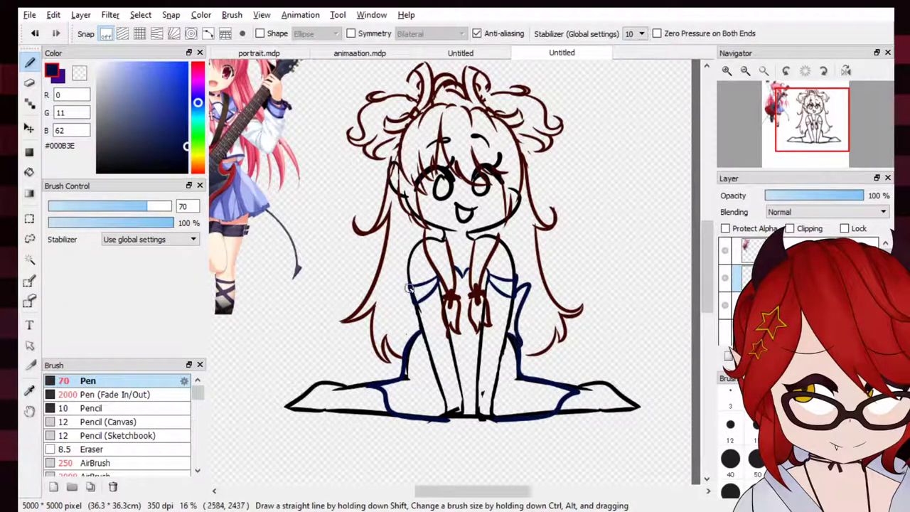
pyautogui.moveTo(410, 288)
pyautogui.mouseDown()
pyautogui.moveTo(414, 335)
pyautogui.moveTo(401, 281)
pyautogui.moveTo(415, 337)
pyautogui.moveTo(352, 381)
pyautogui.mouseUp()
pyautogui.hotkey('ctrl', 'z')
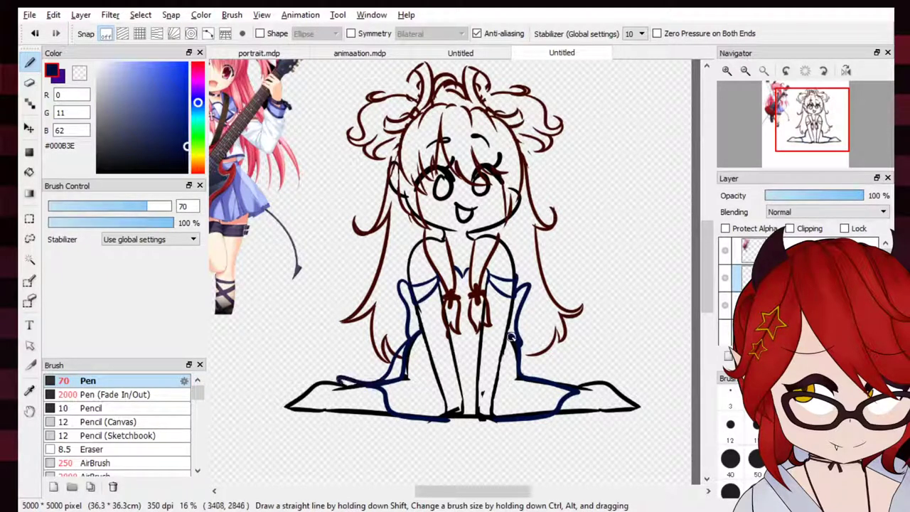
pyautogui.moveTo(511, 337)
pyautogui.mouseDown()
pyautogui.moveTo(523, 362)
pyautogui.moveTo(581, 380)
pyautogui.mouseUp()
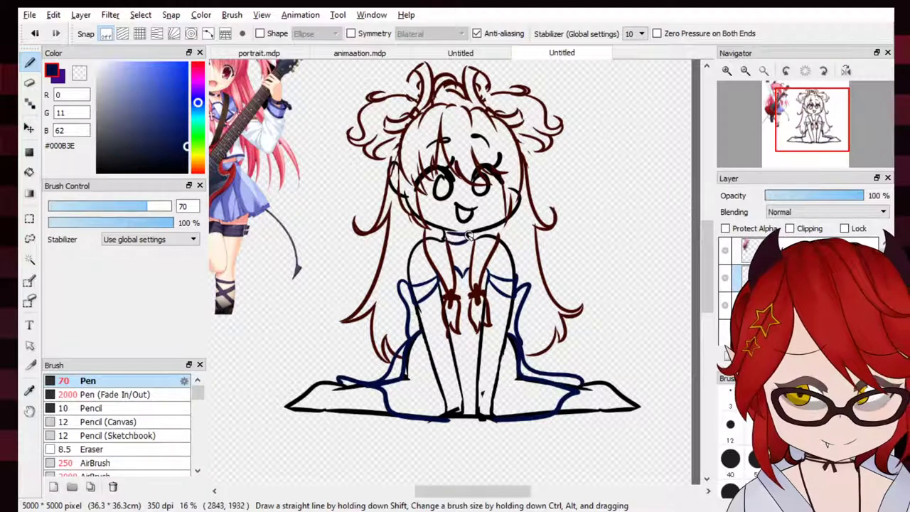
pyautogui.moveTo(458, 242); pyautogui.dragTo(459, 251)
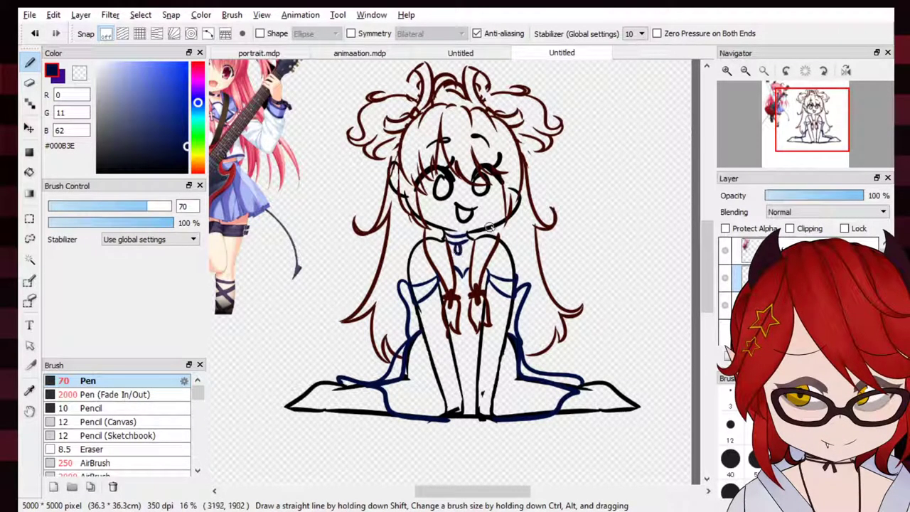
pyautogui.moveTo(801, 129)
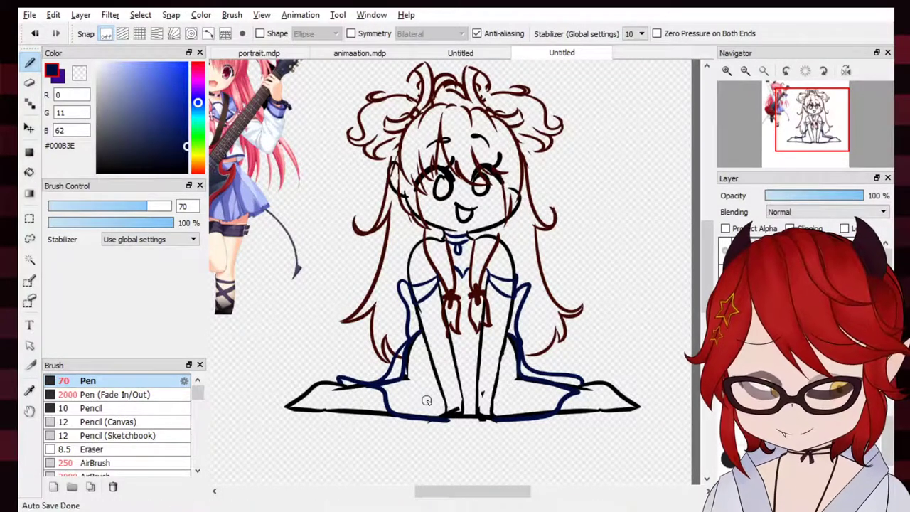
# Draw a dark blue headband curving across the top of the head between the two pigtails
pyautogui.moveTo(809, 121)
pyautogui.mouseDown()
pyautogui.moveTo(799, 128)
pyautogui.moveTo(815, 135)
pyautogui.mouseUp()
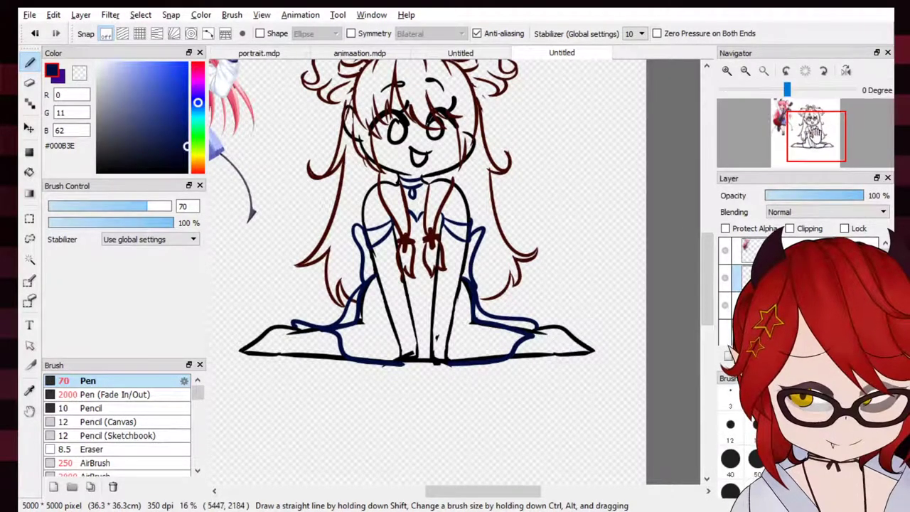
pyautogui.moveTo(816, 135); pyautogui.dragTo(812, 131)
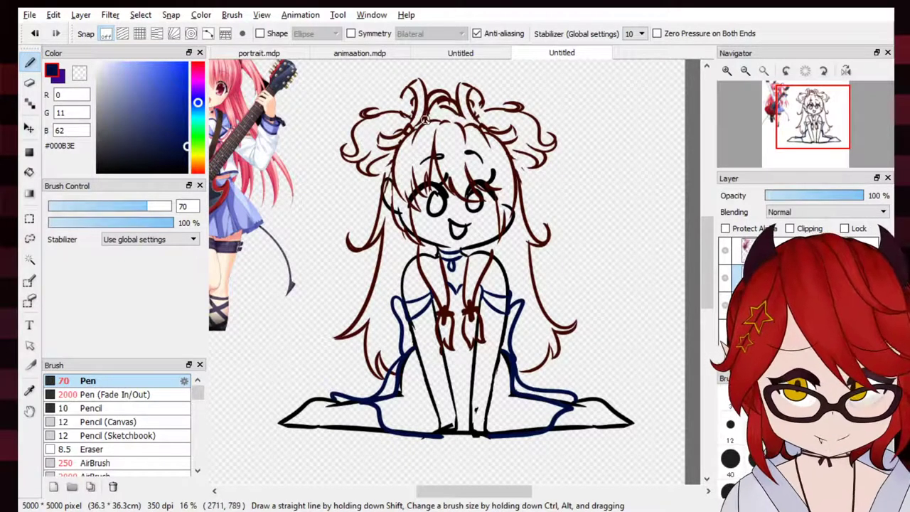
pyautogui.moveTo(424, 120); pyautogui.dragTo(483, 120)
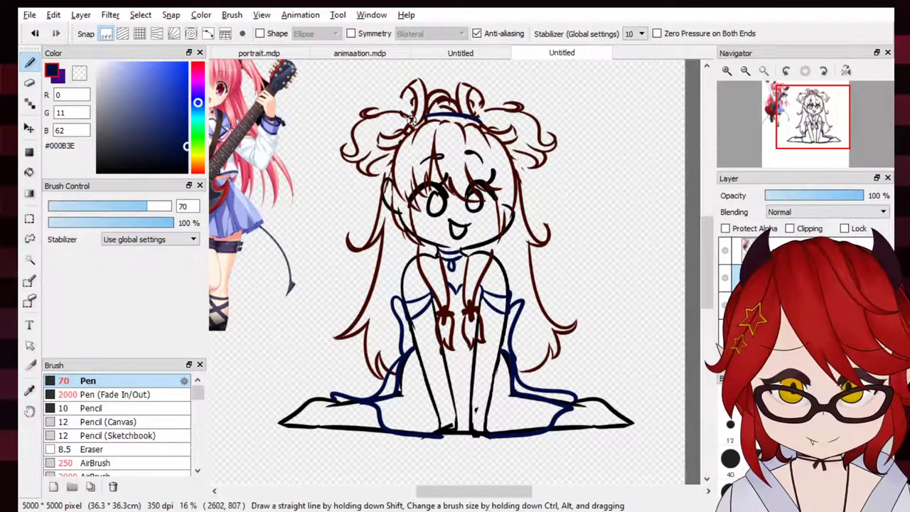
# Draw dark blue ribbon tails hanging from both pigtails, slanting outward along the hair and folding back in at a pointed tip
pyautogui.moveTo(375, 179)
pyautogui.mouseDown()
pyautogui.moveTo(347, 246)
pyautogui.moveTo(373, 276)
pyautogui.mouseUp()
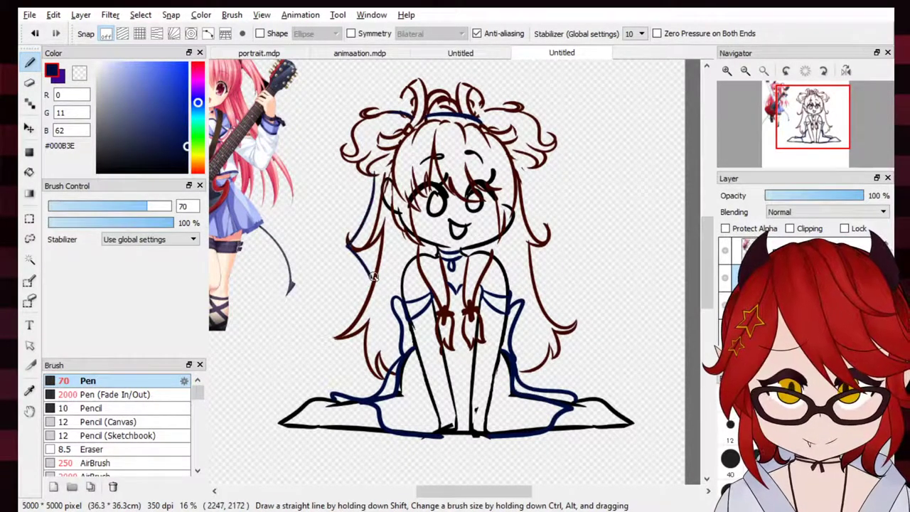
pyautogui.moveTo(521, 170)
pyautogui.mouseDown()
pyautogui.moveTo(549, 258)
pyautogui.moveTo(557, 250)
pyautogui.moveTo(538, 271)
pyautogui.mouseUp()
pyautogui.hotkey('ctrl', 'z')
pyautogui.hotkey('ctrl', 'z')
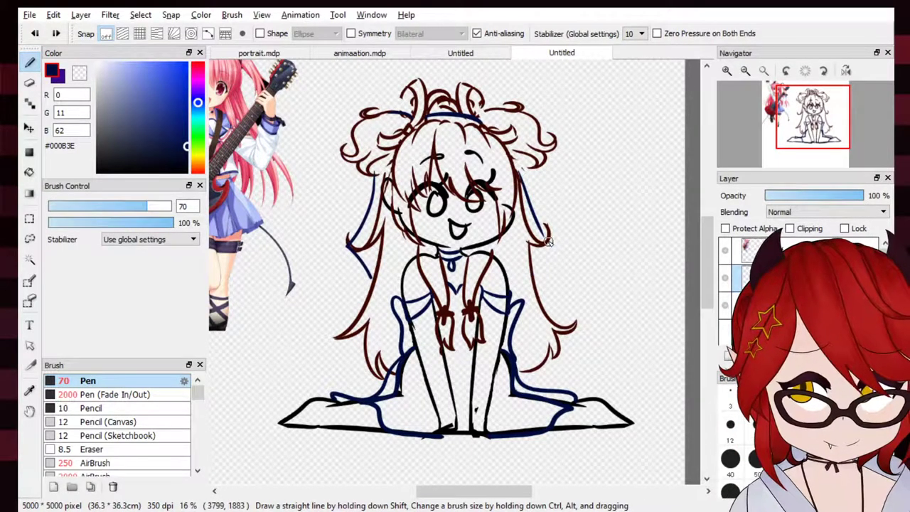
pyautogui.moveTo(553, 240); pyautogui.dragTo(535, 277)
pyautogui.hotkey('ctrl', 'z')
pyautogui.moveTo(547, 245); pyautogui.dragTo(534, 269)
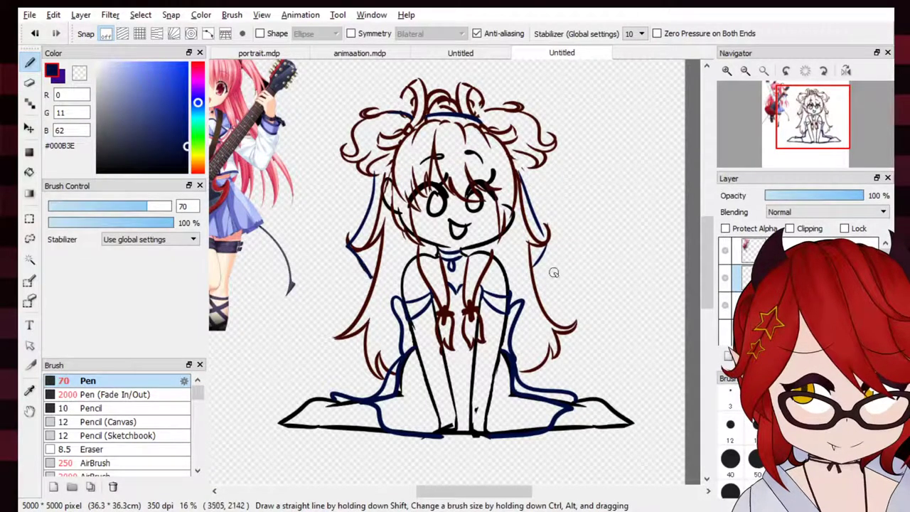
# Fade the whole sketch to 18% opacity and prepare a new line-art layer with a black #000000 pen
pyautogui.click(787, 199)
pyautogui.moveTo(175, 145); pyautogui.dragTo(188, 175)
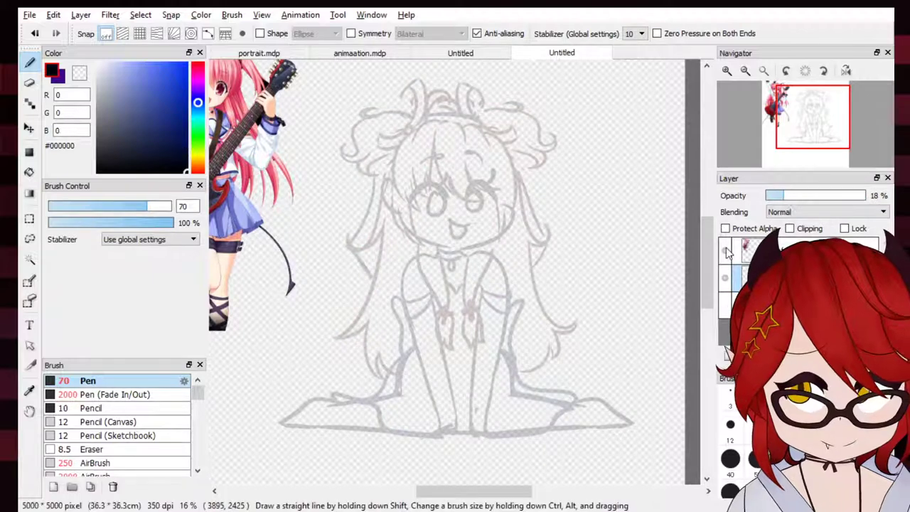
pyautogui.click(729, 356)
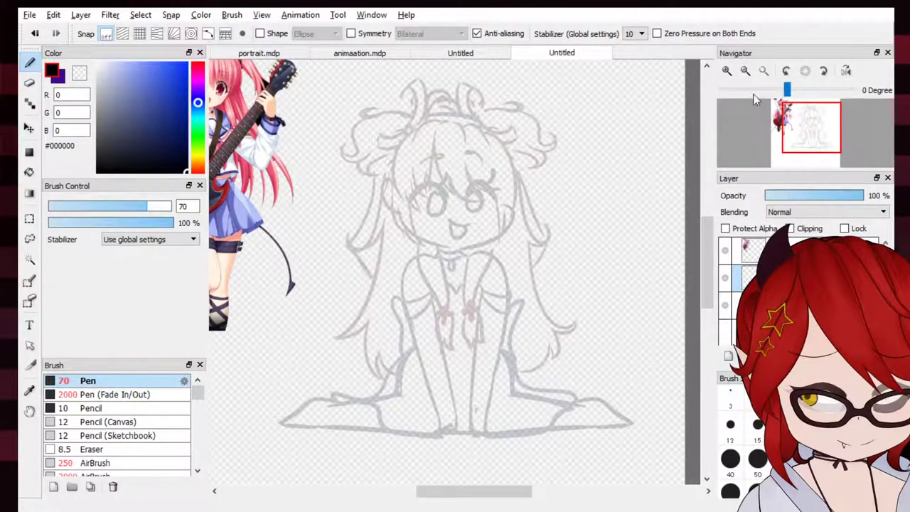
# Ink a thick arched upper lash line over the left eye, with a curled flick and small spikes at its right end
pyautogui.click(727, 70)
pyautogui.click(729, 73)
pyautogui.moveTo(812, 118); pyautogui.dragTo(809, 115)
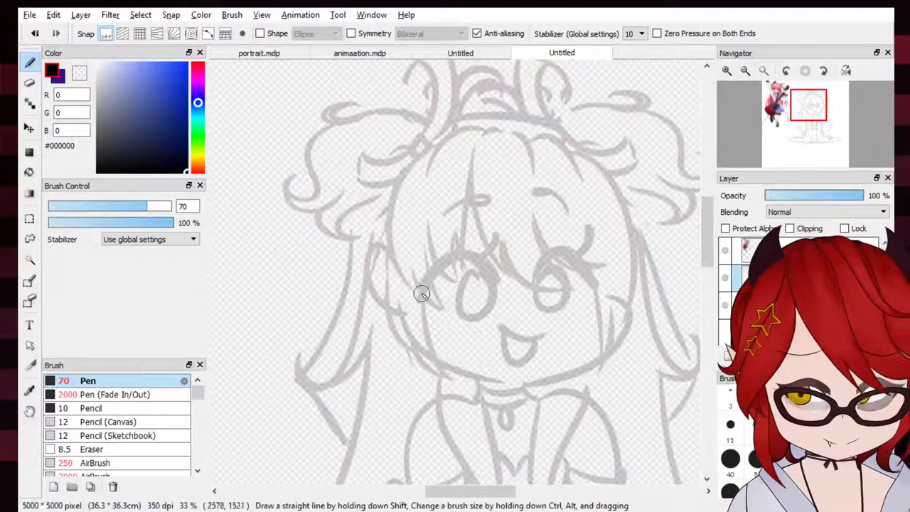
pyautogui.moveTo(422, 295); pyautogui.dragTo(506, 285)
pyautogui.hotkey('ctrl', 'z')
pyautogui.moveTo(421, 290); pyautogui.dragTo(496, 285)
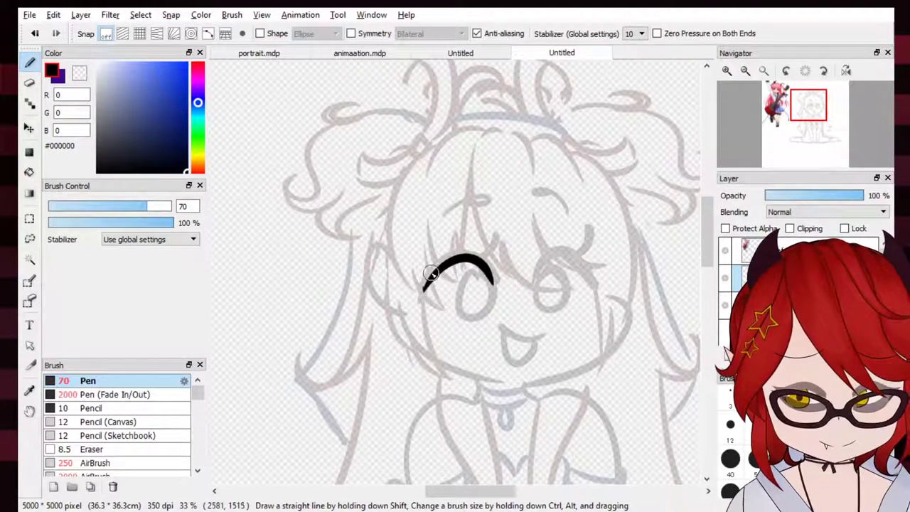
pyautogui.moveTo(423, 288)
pyautogui.mouseDown()
pyautogui.moveTo(493, 269)
pyautogui.moveTo(470, 274)
pyautogui.moveTo(467, 255)
pyautogui.moveTo(497, 266)
pyautogui.moveTo(475, 250)
pyautogui.moveTo(496, 231)
pyautogui.mouseUp()
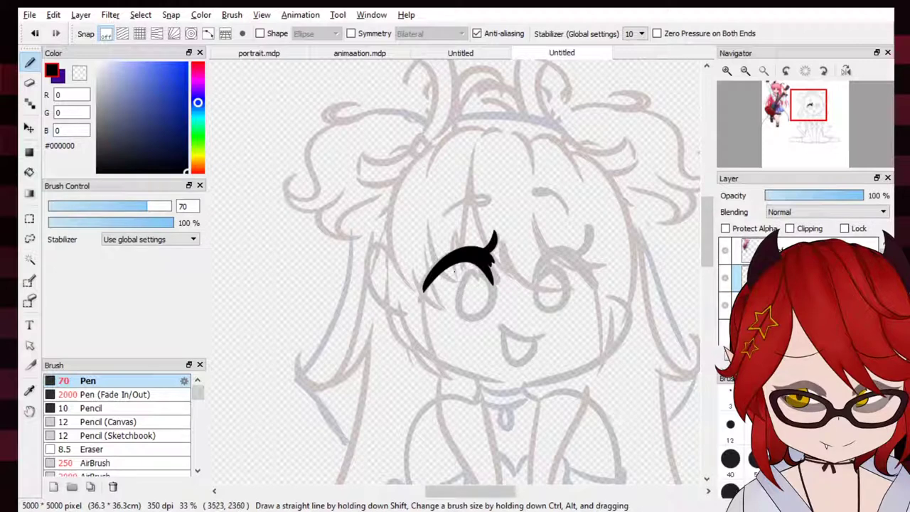
# Place a copy of the lash line over the right eye, scale it down slightly, and align it with the sketch
pyautogui.press('v')
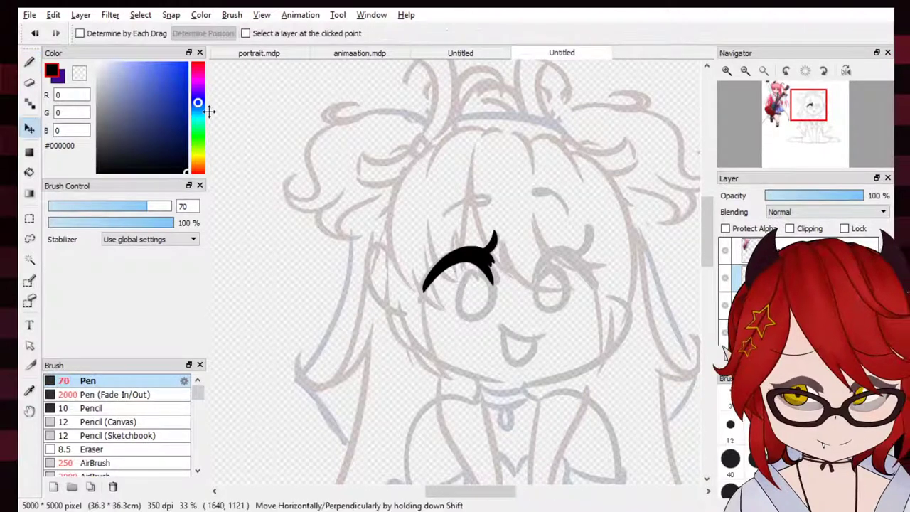
pyautogui.moveTo(579, 305); pyautogui.dragTo(686, 303)
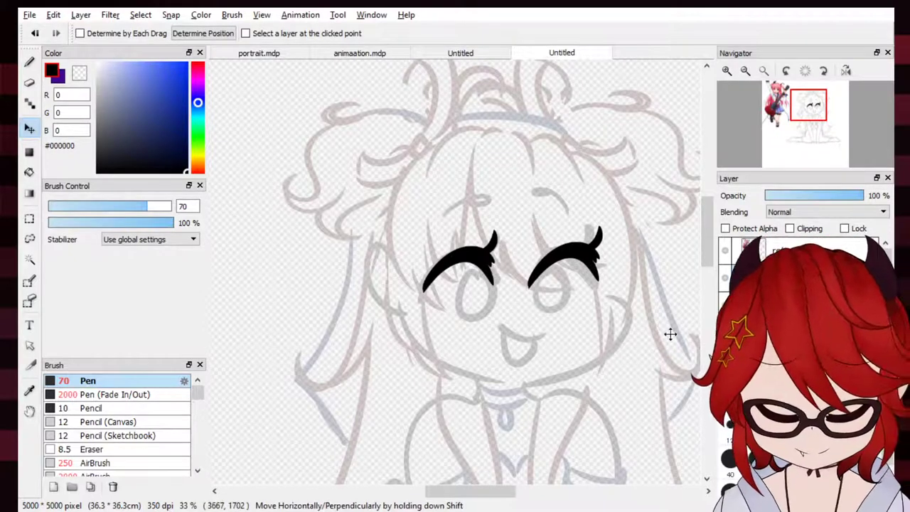
pyautogui.hotkey('ctrl', 't')
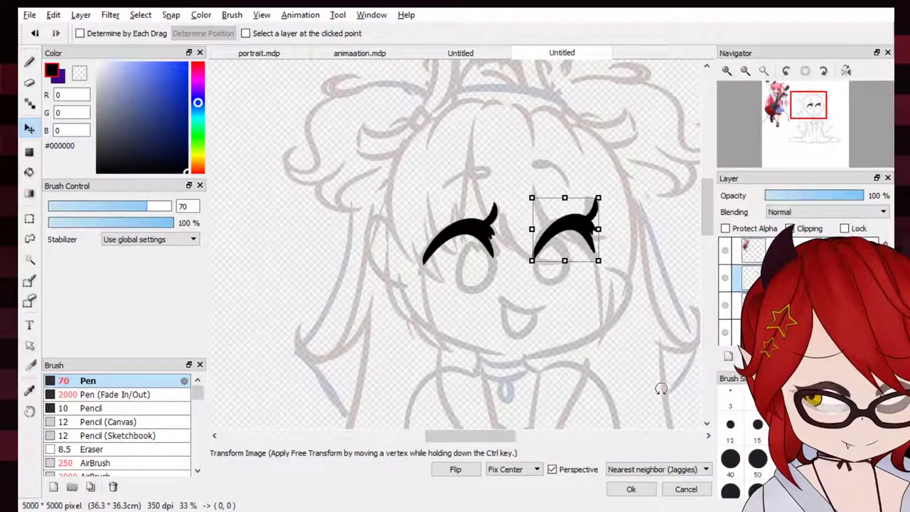
pyautogui.press('Return')
pyautogui.moveTo(614, 320); pyautogui.dragTo(612, 321)
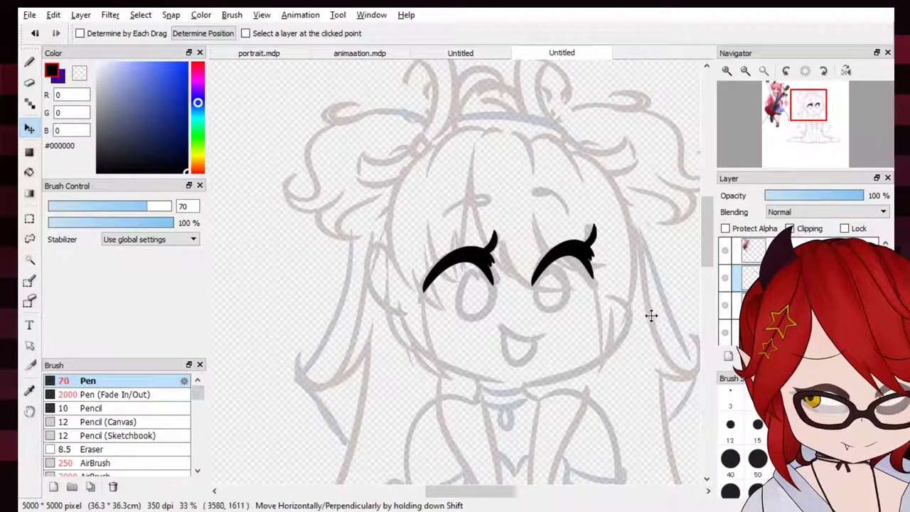
# Ink the two thin eyebrows and the oval iris outline of the left eye with the Pen
pyautogui.click(29, 62)
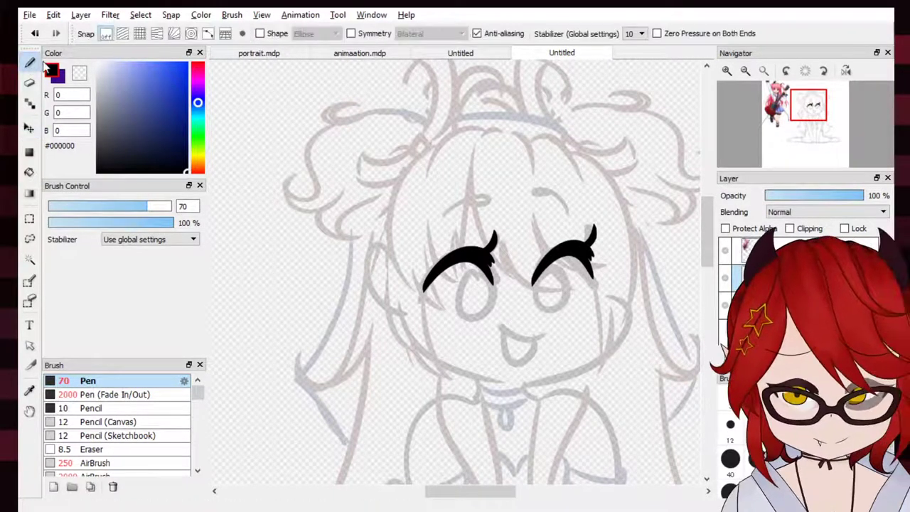
pyautogui.moveTo(439, 213)
pyautogui.mouseDown()
pyautogui.moveTo(484, 194)
pyautogui.moveTo(573, 207)
pyautogui.mouseUp()
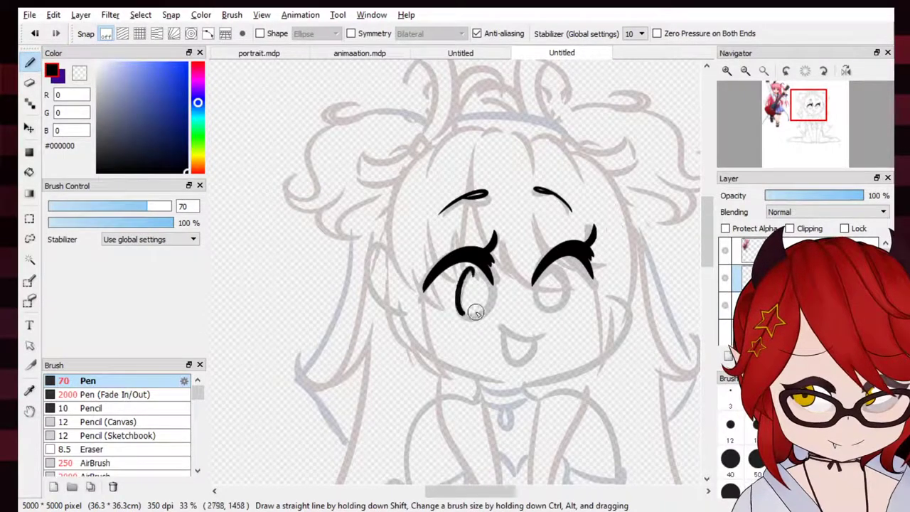
pyautogui.moveTo(481, 270)
pyautogui.mouseDown()
pyautogui.moveTo(471, 315)
pyautogui.moveTo(488, 271)
pyautogui.moveTo(455, 285)
pyautogui.moveTo(545, 271)
pyautogui.moveTo(565, 309)
pyautogui.moveTo(542, 270)
pyautogui.moveTo(544, 310)
pyautogui.mouseUp()
pyautogui.hotkey('ctrl', 'z')
pyautogui.hotkey('ctrl', 'z')
pyautogui.hotkey('ctrl', 'z')
pyautogui.hotkey('ctrl', 'z')
pyautogui.hotkey('ctrl', 'z')
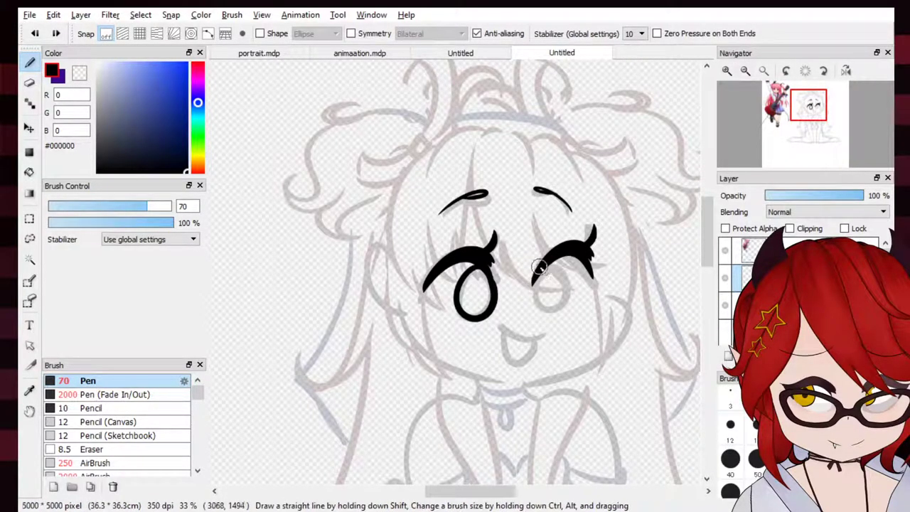
# Ink the oval iris outline of the right eye beneath its lash line, redoing strokes as needed
pyautogui.moveTo(538, 276)
pyautogui.mouseDown()
pyautogui.moveTo(558, 316)
pyautogui.moveTo(572, 278)
pyautogui.moveTo(548, 300)
pyautogui.mouseUp()
pyautogui.hotkey('ctrl', 'z')
pyautogui.hotkey('ctrl', 'z')
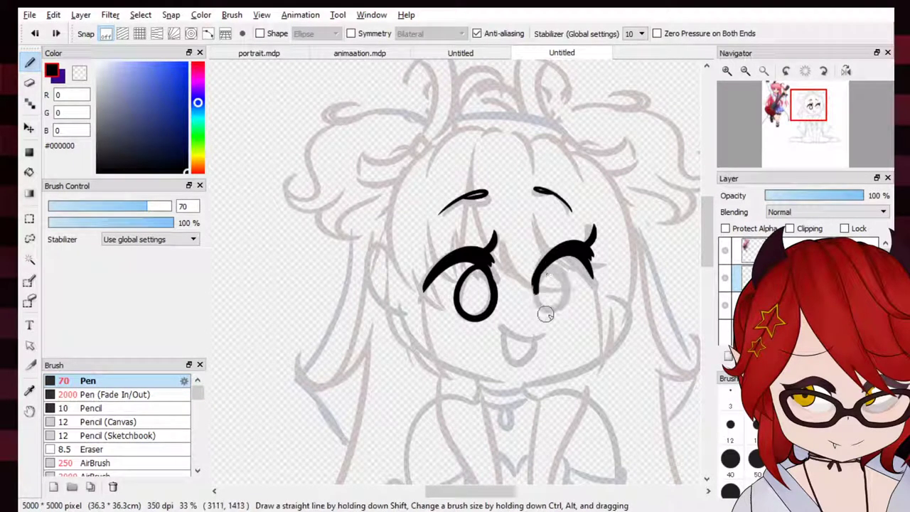
pyautogui.moveTo(546, 268)
pyautogui.mouseDown()
pyautogui.moveTo(562, 327)
pyautogui.moveTo(530, 297)
pyautogui.moveTo(544, 272)
pyautogui.moveTo(565, 277)
pyautogui.mouseUp()
pyautogui.hotkey('ctrl', 'z')
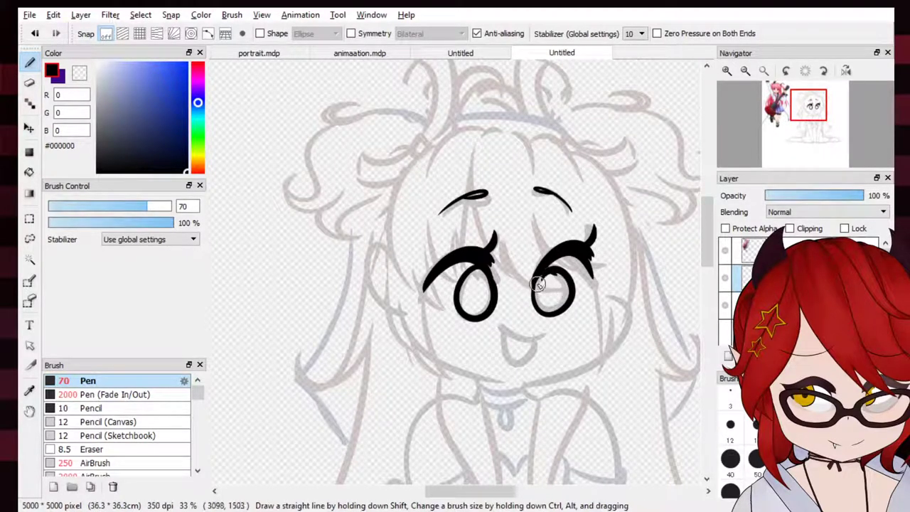
pyautogui.moveTo(565, 280); pyautogui.dragTo(555, 299)
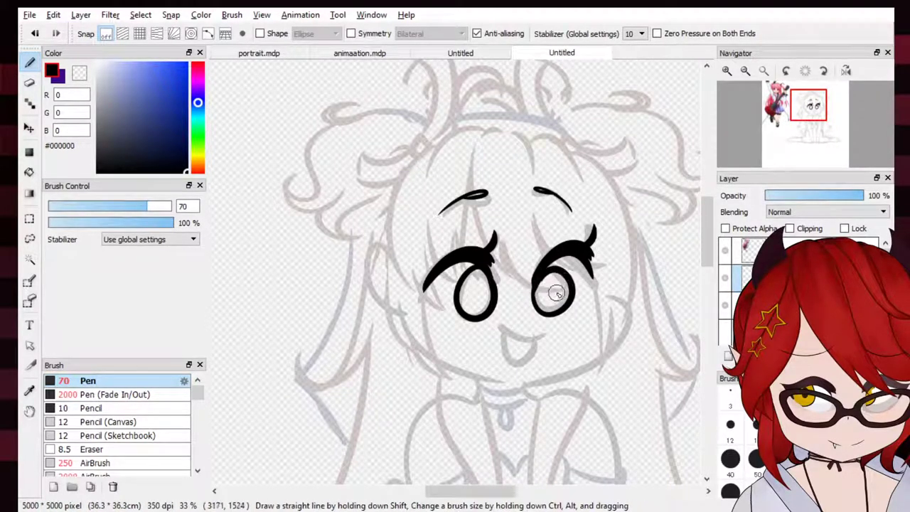
# Switch to the Eraser and set its size to 145
pyautogui.click(34, 85)
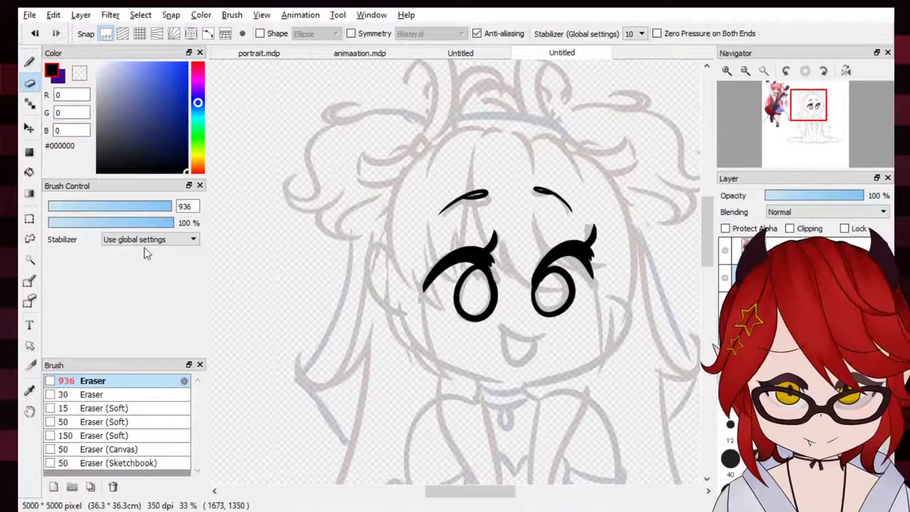
pyautogui.click(106, 207)
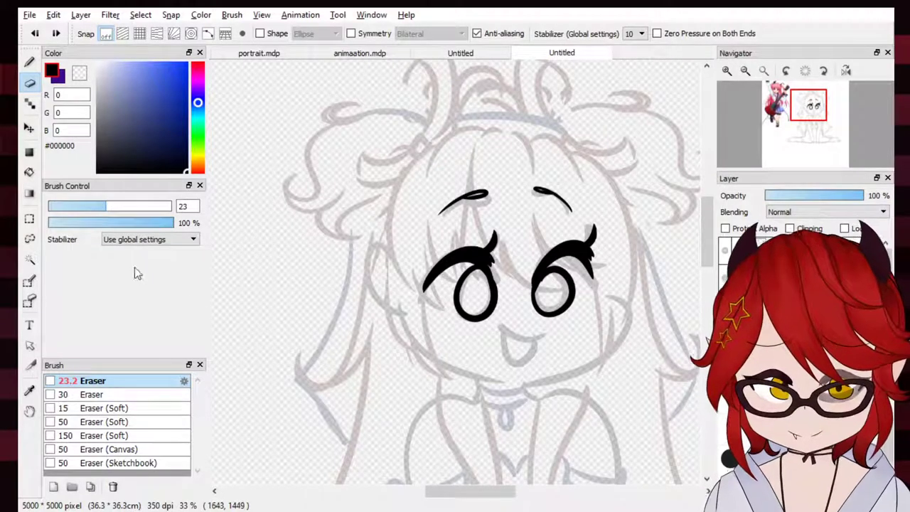
pyautogui.moveTo(137, 204); pyautogui.dragTo(194, 242)
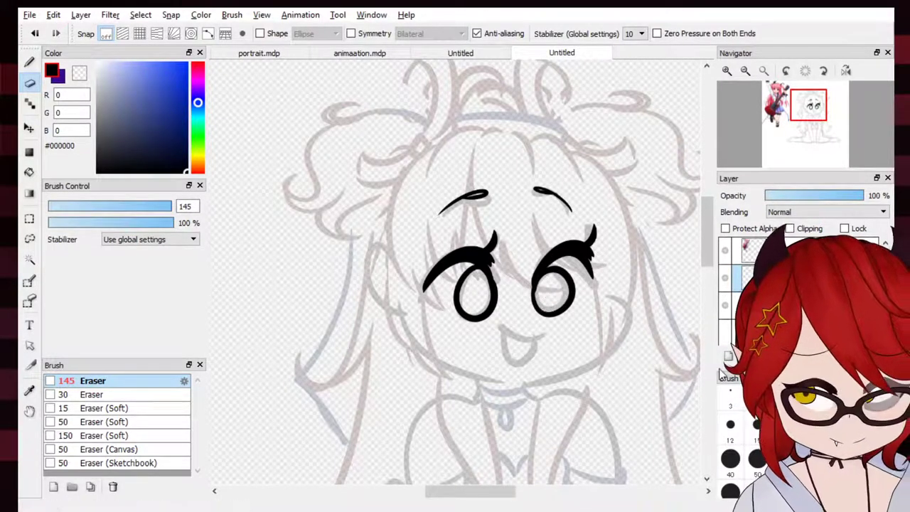
# Ink the open smiling mouth with the Pen at size 70, following the sketch
pyautogui.click(29, 61)
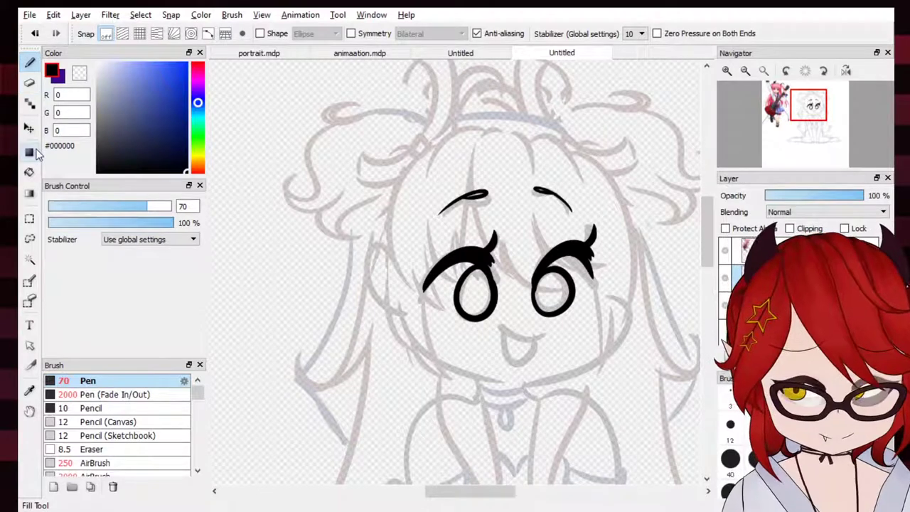
pyautogui.moveTo(542, 334)
pyautogui.mouseDown()
pyautogui.moveTo(504, 336)
pyautogui.moveTo(530, 349)
pyautogui.moveTo(538, 334)
pyautogui.moveTo(506, 350)
pyautogui.mouseUp()
pyautogui.hotkey('ctrl', 'z')
pyautogui.hotkey('ctrl', 'z')
pyautogui.hotkey('ctrl', 'z')
pyautogui.hotkey('ctrl', 'z')
pyautogui.hotkey('ctrl', 'z')
pyautogui.hotkey('ctrl', 'z')
pyautogui.hotkey('ctrl', 'z')
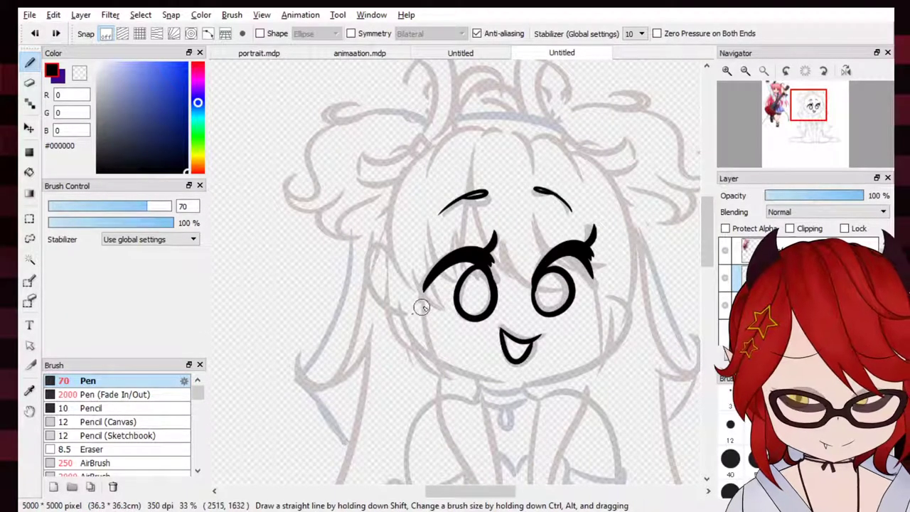
# Add pairs of short slanted blush dashes on both cheeks and on the nose
pyautogui.moveTo(422, 307); pyautogui.dragTo(429, 304)
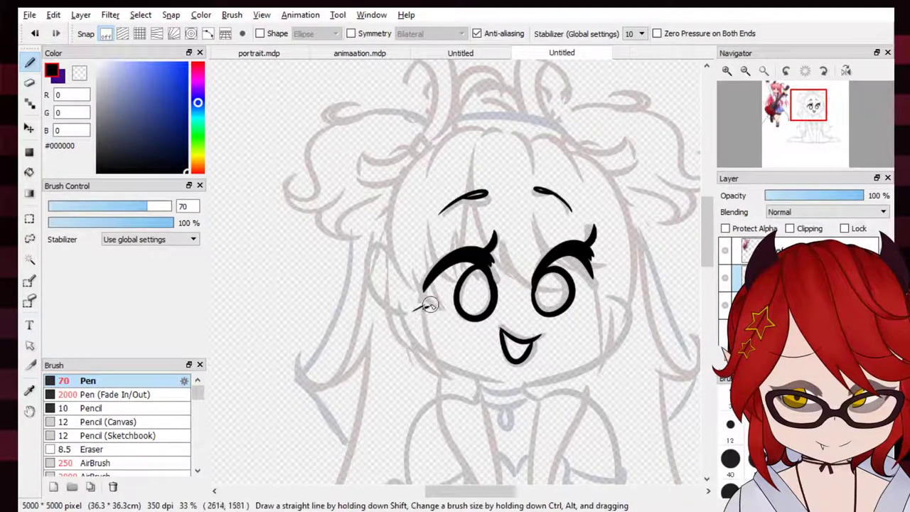
pyautogui.moveTo(507, 307); pyautogui.dragTo(522, 304)
pyautogui.moveTo(590, 304); pyautogui.dragTo(602, 300)
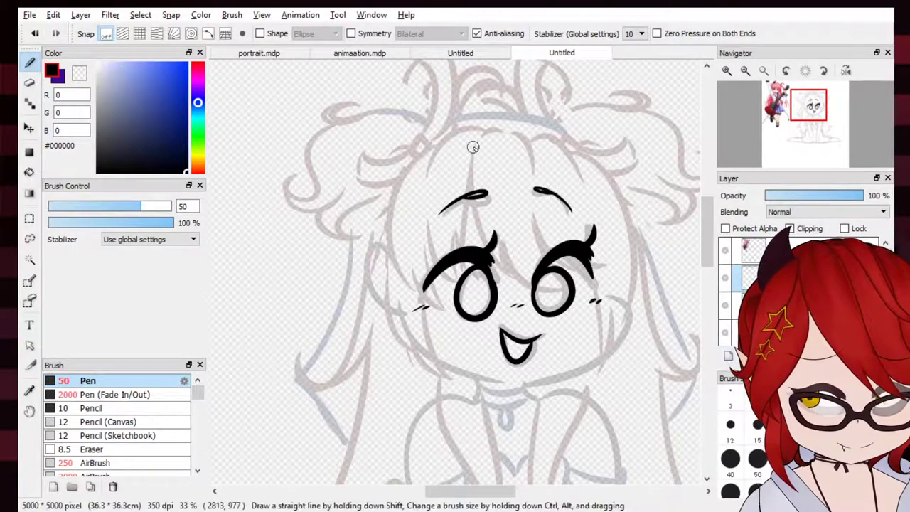
# Ink the long center strand of the bangs and the pointed tips between the eyes with the Pen at size 50
pyautogui.moveTo(473, 146); pyautogui.dragTo(492, 248)
pyautogui.moveTo(523, 285)
pyautogui.mouseDown()
pyautogui.moveTo(509, 231)
pyautogui.moveTo(523, 284)
pyautogui.moveTo(597, 280)
pyautogui.mouseUp()
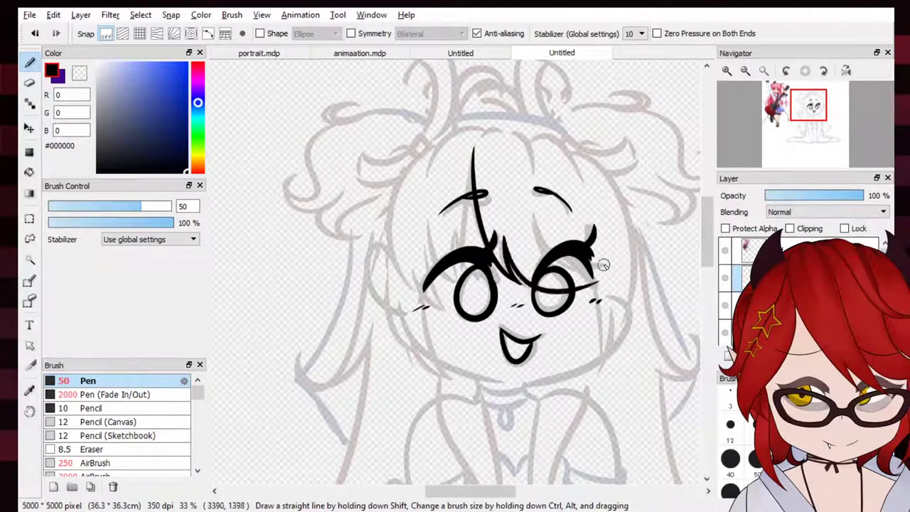
pyautogui.hotkey('ctrl', 'z')
pyautogui.moveTo(534, 211); pyautogui.dragTo(597, 283)
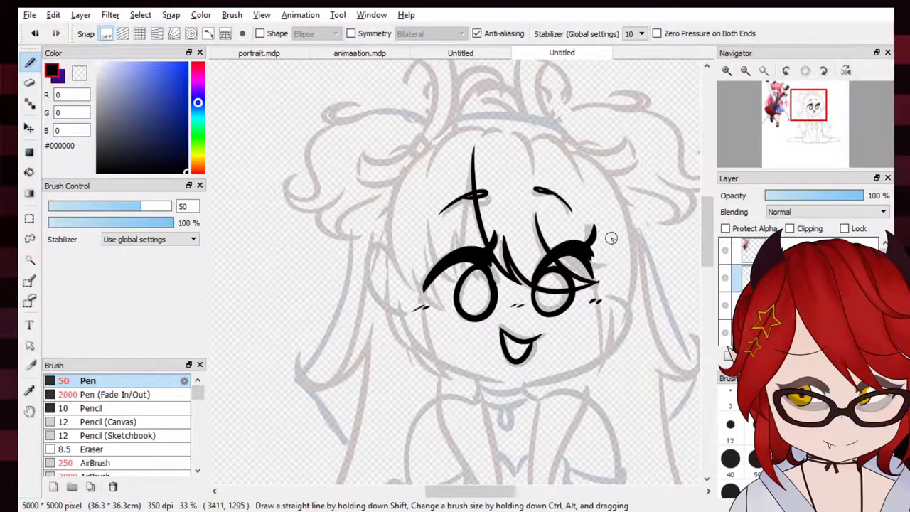
pyautogui.moveTo(810, 119)
pyautogui.mouseDown()
pyautogui.moveTo(784, 103)
pyautogui.moveTo(811, 118)
pyautogui.mouseUp()
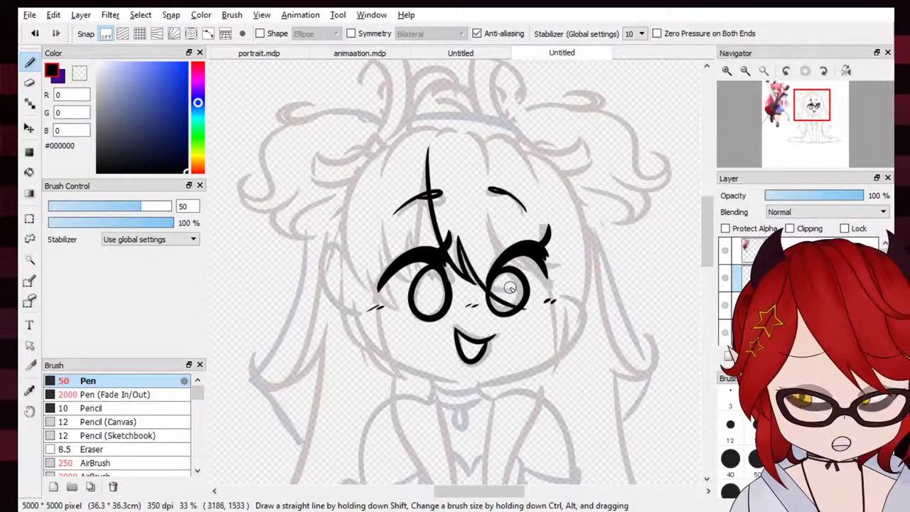
pyautogui.hotkey('ctrl', 'z')
pyautogui.moveTo(462, 243)
pyautogui.mouseDown()
pyautogui.moveTo(511, 292)
pyautogui.moveTo(486, 223)
pyautogui.mouseUp()
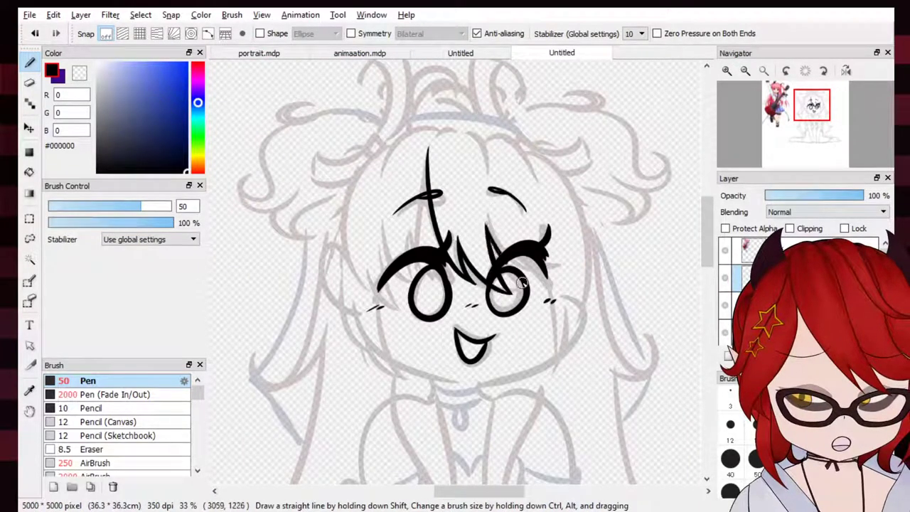
# Ink short pointed bang strands falling over the right eye and toward its outer corner
pyautogui.moveTo(522, 283); pyautogui.dragTo(504, 212)
pyautogui.hotkey('ctrl', 'z')
pyautogui.moveTo(522, 281)
pyautogui.mouseDown()
pyautogui.moveTo(509, 226)
pyautogui.moveTo(567, 301)
pyautogui.mouseUp()
pyautogui.hotkey('ctrl', 'z')
pyautogui.moveTo(511, 228); pyautogui.dragTo(558, 295)
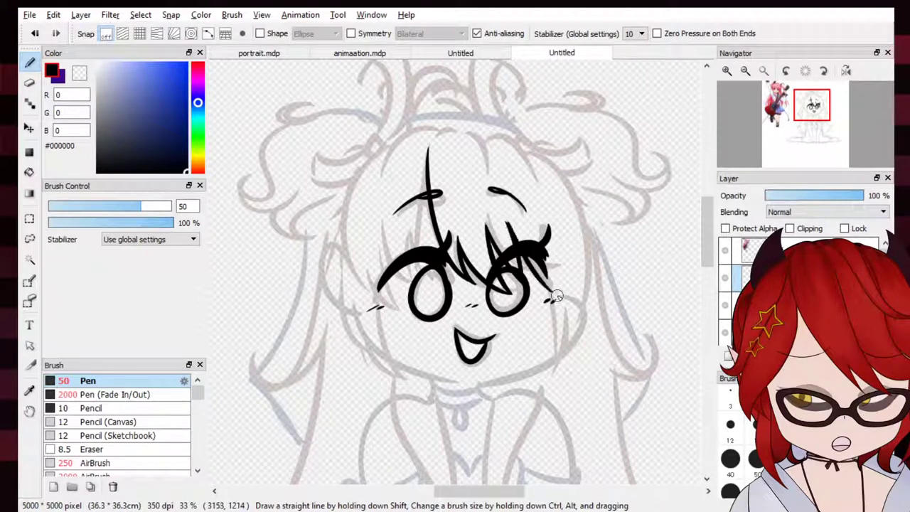
pyautogui.hotkey('ctrl', 'z')
pyautogui.moveTo(526, 258); pyautogui.dragTo(549, 292)
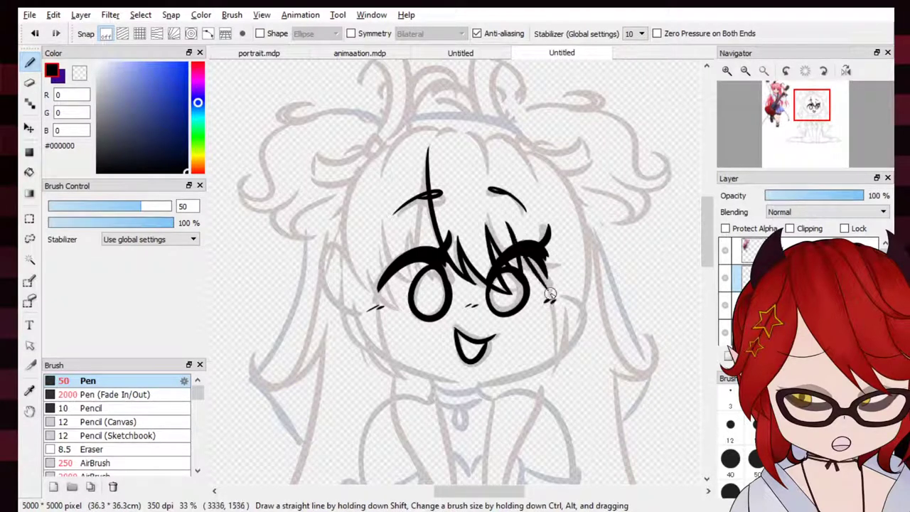
# Ink the long side lock to the right of the face, tapering to a point near the jaw
pyautogui.moveTo(554, 322); pyautogui.dragTo(550, 377)
pyautogui.hotkey('ctrl', 'z')
pyautogui.moveTo(542, 246)
pyautogui.mouseDown()
pyautogui.moveTo(550, 387)
pyautogui.moveTo(563, 302)
pyautogui.mouseUp()
pyautogui.hotkey('ctrl', 'z')
pyautogui.moveTo(551, 392)
pyautogui.mouseDown()
pyautogui.moveTo(573, 281)
pyautogui.moveTo(555, 384)
pyautogui.mouseUp()
pyautogui.hotkey('ctrl', 'z')
pyautogui.hotkey('ctrl', 'z')
pyautogui.moveTo(565, 278); pyautogui.dragTo(551, 384)
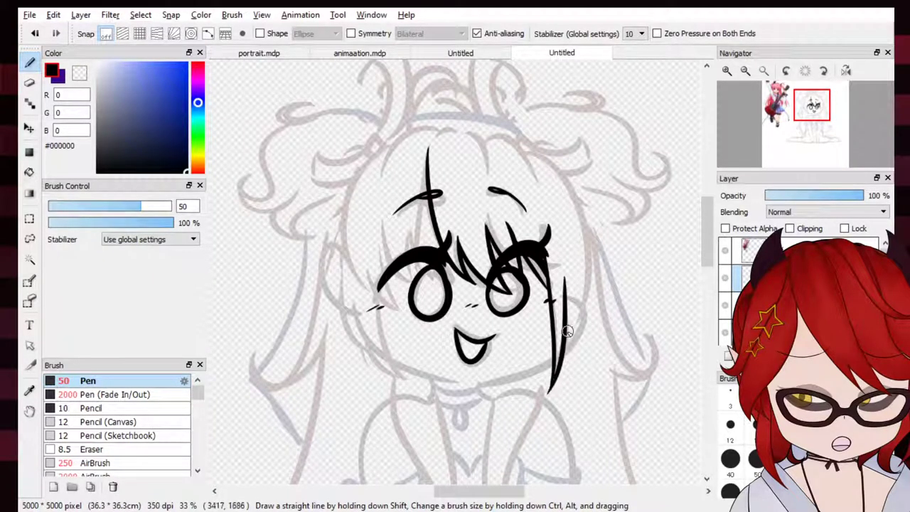
# Ink a short pointed inner strand within the right side lock, beside the jaw
pyautogui.moveTo(567, 301); pyautogui.dragTo(570, 355)
pyautogui.moveTo(569, 355); pyautogui.dragTo(588, 237)
pyautogui.hotkey('ctrl', 'z')
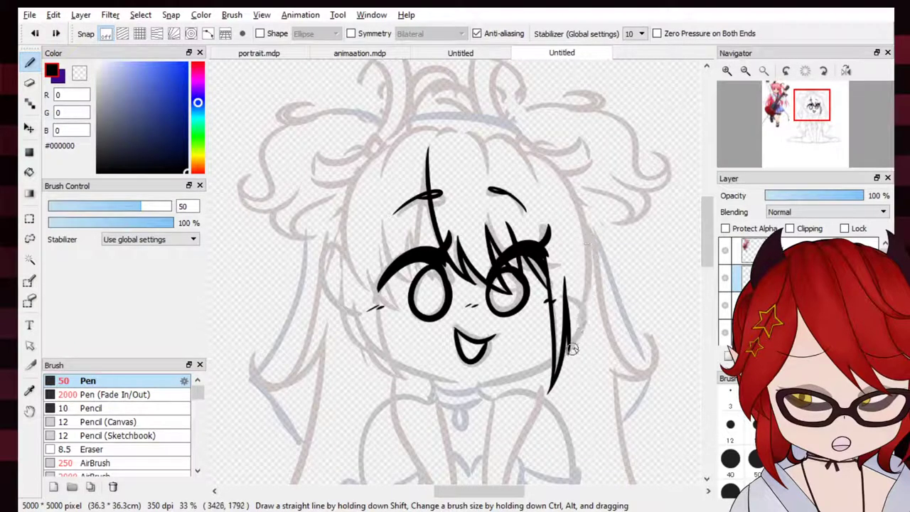
pyautogui.moveTo(571, 351); pyautogui.dragTo(575, 187)
pyautogui.hotkey('ctrl', 'z')
pyautogui.moveTo(532, 153); pyautogui.dragTo(570, 316)
pyautogui.hotkey('ctrl', 'z')
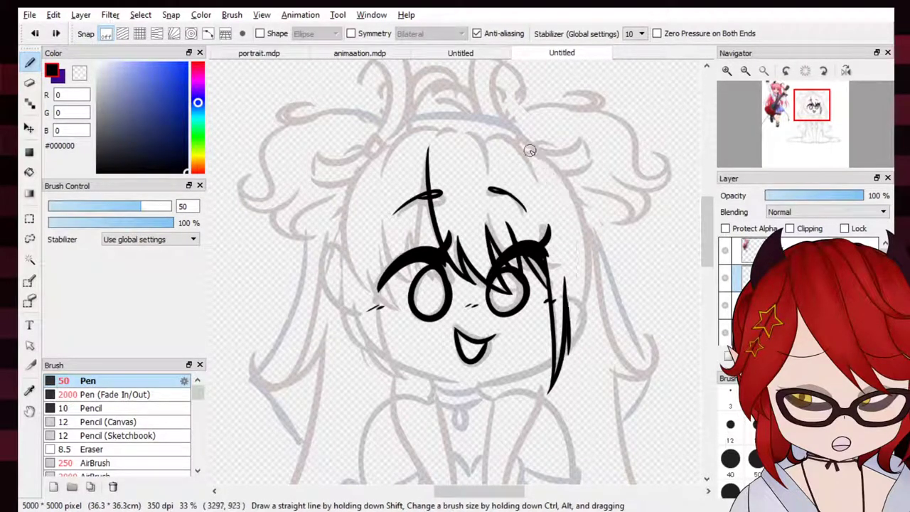
pyautogui.moveTo(545, 155)
pyautogui.mouseDown()
pyautogui.moveTo(573, 325)
pyautogui.moveTo(569, 356)
pyautogui.mouseUp()
pyautogui.hotkey('ctrl', 'z')
pyautogui.moveTo(529, 152); pyautogui.dragTo(565, 359)
pyautogui.hotkey('ctrl', 'z')
pyautogui.moveTo(528, 155); pyautogui.dragTo(568, 372)
pyautogui.hotkey('ctrl', 'z')
pyautogui.moveTo(528, 156); pyautogui.dragTo(556, 353)
pyautogui.hotkey('ctrl', 'z')
# Ink the long outer hair contour on the right, curving from the crown down to a pointed tip near the jaw
pyautogui.moveTo(527, 152)
pyautogui.mouseDown()
pyautogui.moveTo(581, 287)
pyautogui.moveTo(570, 366)
pyautogui.mouseUp()
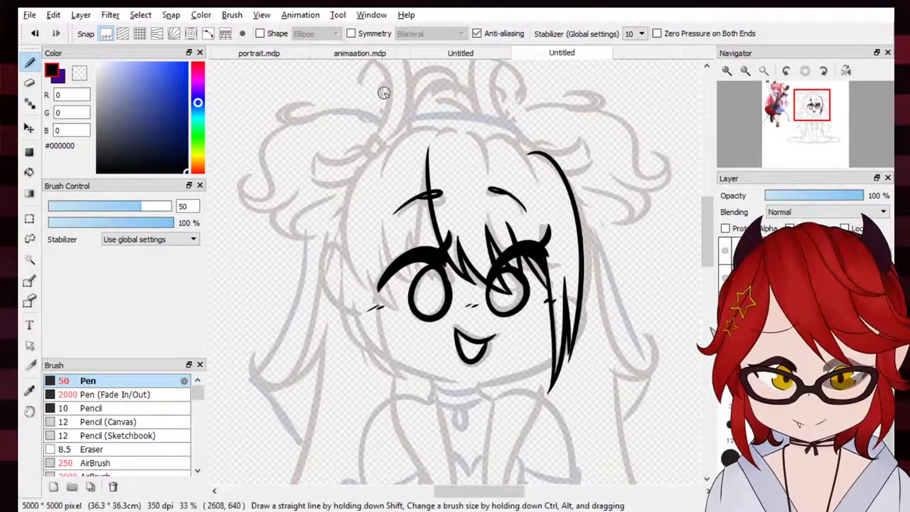
pyautogui.click(29, 83)
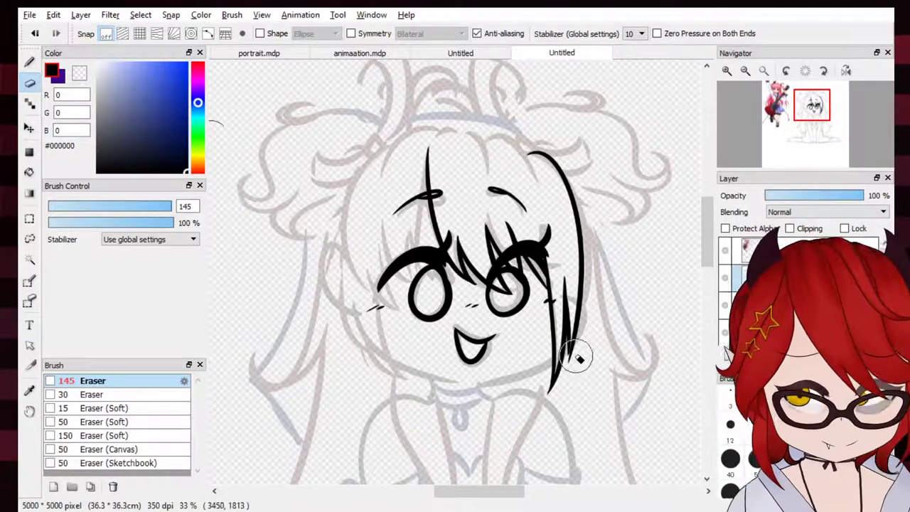
pyautogui.press('b')
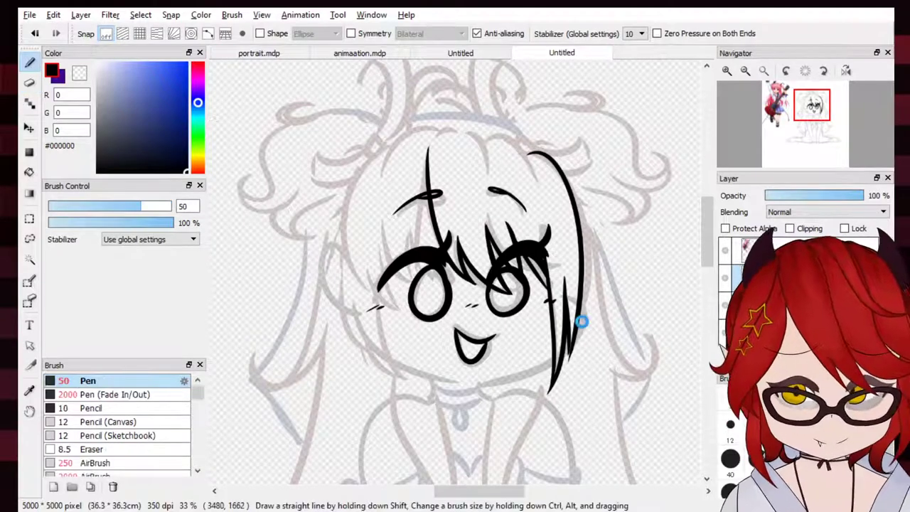
pyautogui.hotkey('ctrl', 'z')
pyautogui.moveTo(530, 153)
pyautogui.mouseDown()
pyautogui.moveTo(582, 313)
pyautogui.moveTo(578, 359)
pyautogui.mouseUp()
pyautogui.hotkey('ctrl', 'z')
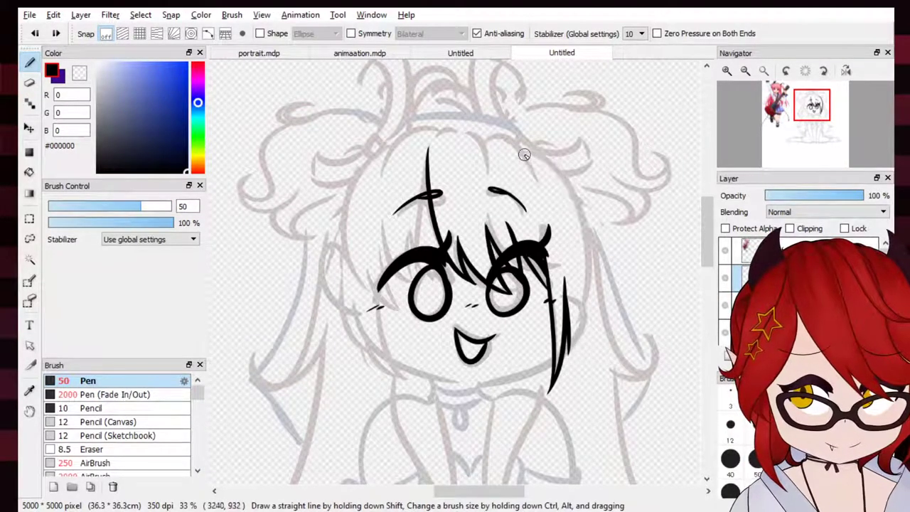
pyautogui.moveTo(526, 153)
pyautogui.mouseDown()
pyautogui.moveTo(570, 190)
pyautogui.moveTo(560, 392)
pyautogui.mouseUp()
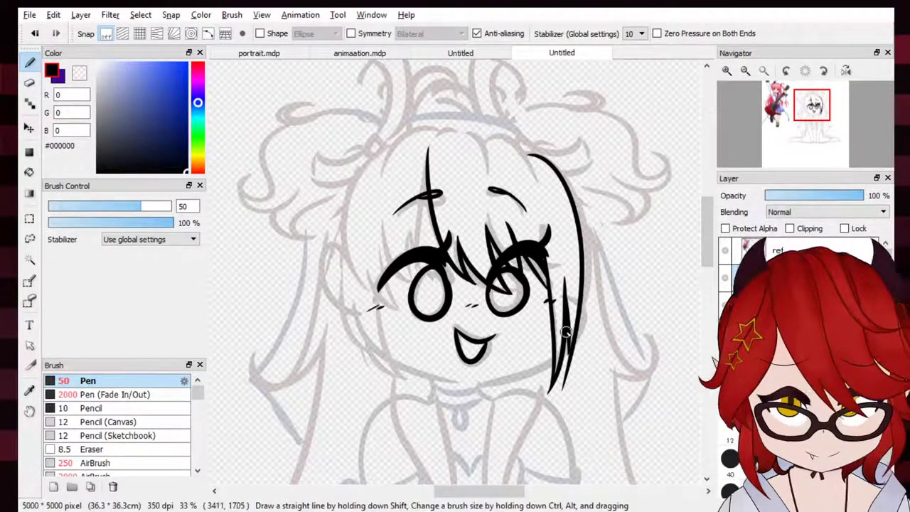
# Set the Eraser size to 123 and return to the Pen at size 50
pyautogui.press('e')
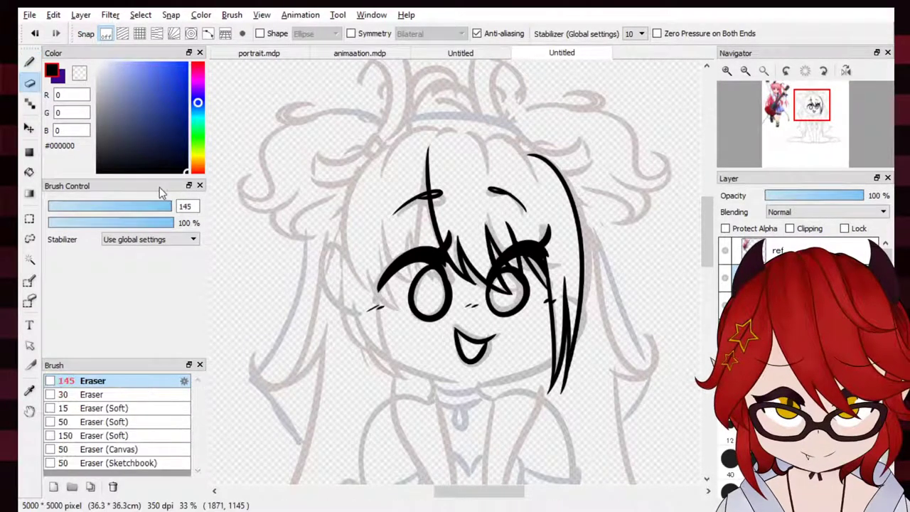
pyautogui.click(166, 206)
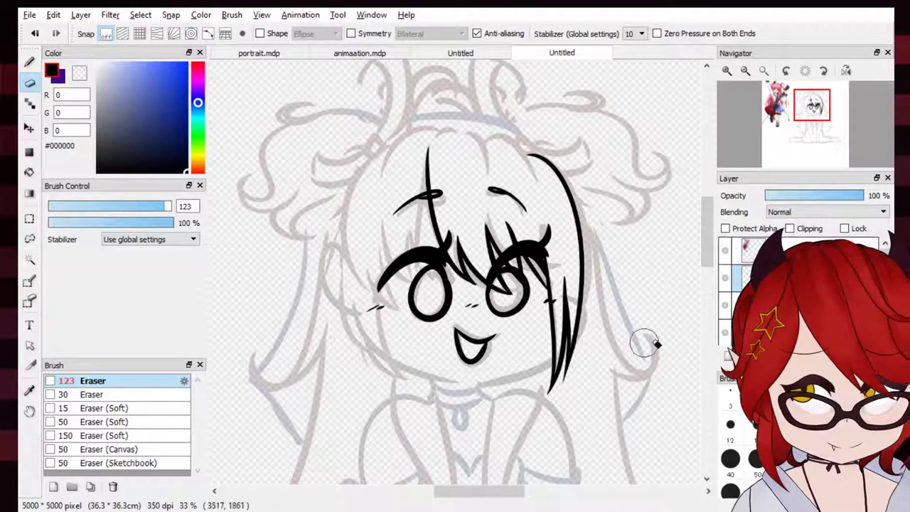
pyautogui.press('b')
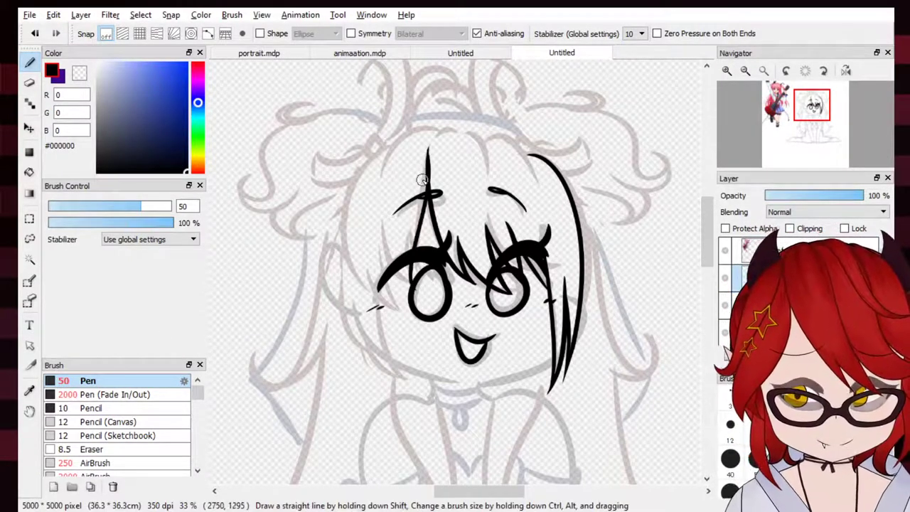
# Ink pointed bang strands from the center strand falling over the left eye
pyautogui.moveTo(427, 150)
pyautogui.mouseDown()
pyautogui.moveTo(417, 245)
pyautogui.moveTo(411, 223)
pyautogui.mouseUp()
pyautogui.hotkey('ctrl', 'z')
pyautogui.moveTo(421, 288); pyautogui.dragTo(412, 223)
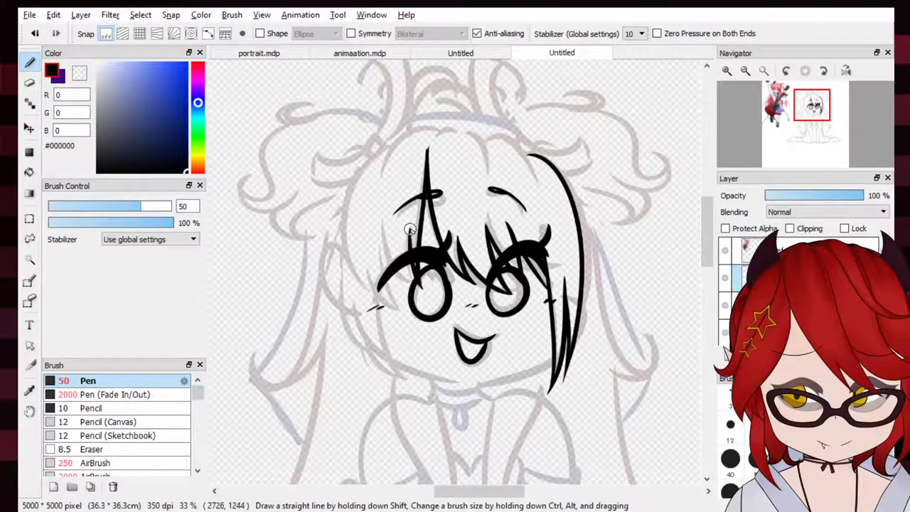
pyautogui.moveTo(421, 297); pyautogui.dragTo(385, 213)
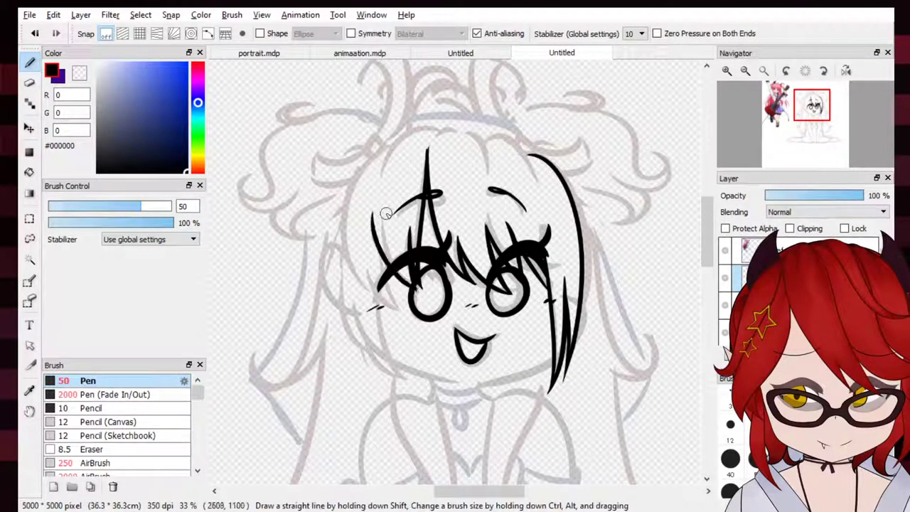
pyautogui.hotkey('ctrl', 'z')
pyautogui.moveTo(419, 298)
pyautogui.mouseDown()
pyautogui.moveTo(386, 255)
pyautogui.moveTo(398, 206)
pyautogui.mouseUp()
# Ink pointed bang strands past the outer corner of the left eye, ending in tips on the cheek
pyautogui.moveTo(379, 240); pyautogui.dragTo(403, 322)
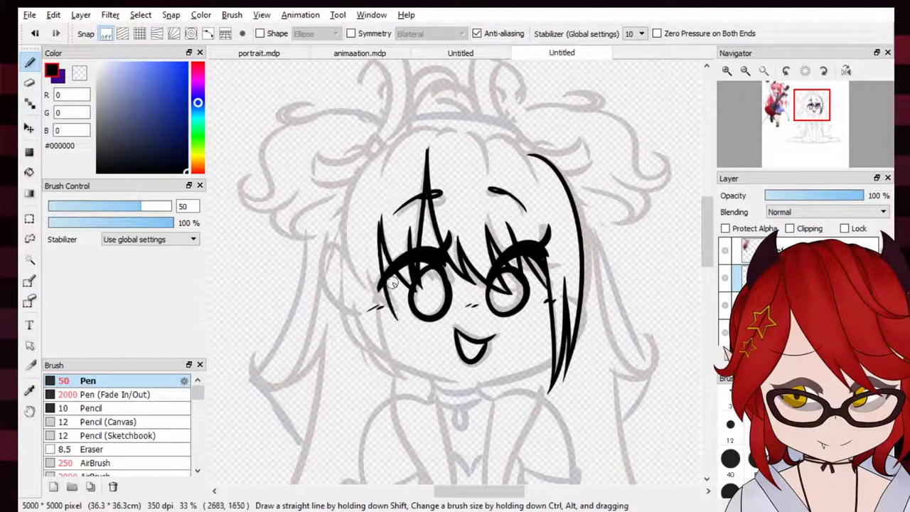
pyautogui.hotkey('ctrl', 'z')
pyautogui.moveTo(383, 214)
pyautogui.mouseDown()
pyautogui.moveTo(407, 322)
pyautogui.moveTo(373, 294)
pyautogui.moveTo(361, 243)
pyautogui.mouseUp()
pyautogui.hotkey('ctrl', 'z')
pyautogui.moveTo(405, 317)
pyautogui.mouseDown()
pyautogui.moveTo(367, 271)
pyautogui.moveTo(371, 242)
pyautogui.mouseUp()
pyautogui.hotkey('ctrl', 'z')
pyautogui.moveTo(370, 295)
pyautogui.mouseDown()
pyautogui.moveTo(384, 312)
pyautogui.moveTo(383, 142)
pyautogui.mouseUp()
pyautogui.hotkey('ctrl', 'z')
pyautogui.moveTo(373, 302); pyautogui.dragTo(377, 142)
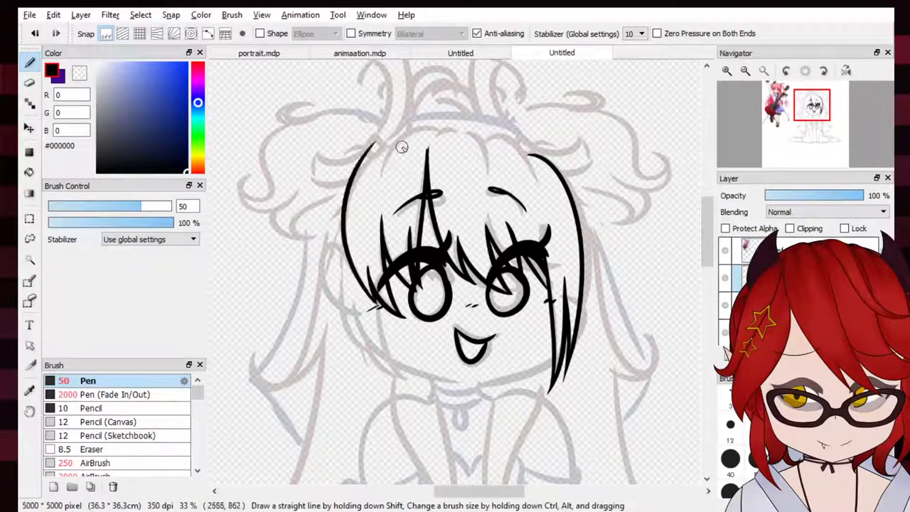
pyautogui.hotkey('ctrl', 'z')
pyautogui.moveTo(378, 300)
pyautogui.mouseDown()
pyautogui.moveTo(392, 153)
pyautogui.moveTo(364, 164)
pyautogui.moveTo(392, 304)
pyautogui.mouseUp()
pyautogui.hotkey('ctrl', 'z')
pyautogui.hotkey('ctrl', 'z')
pyautogui.moveTo(388, 146)
pyautogui.mouseDown()
pyautogui.moveTo(378, 149)
pyautogui.moveTo(382, 295)
pyautogui.moveTo(352, 186)
pyautogui.moveTo(393, 311)
pyautogui.moveTo(366, 162)
pyautogui.moveTo(393, 310)
pyautogui.mouseUp()
pyautogui.hotkey('ctrl', 'z')
pyautogui.hotkey('ctrl', 'z')
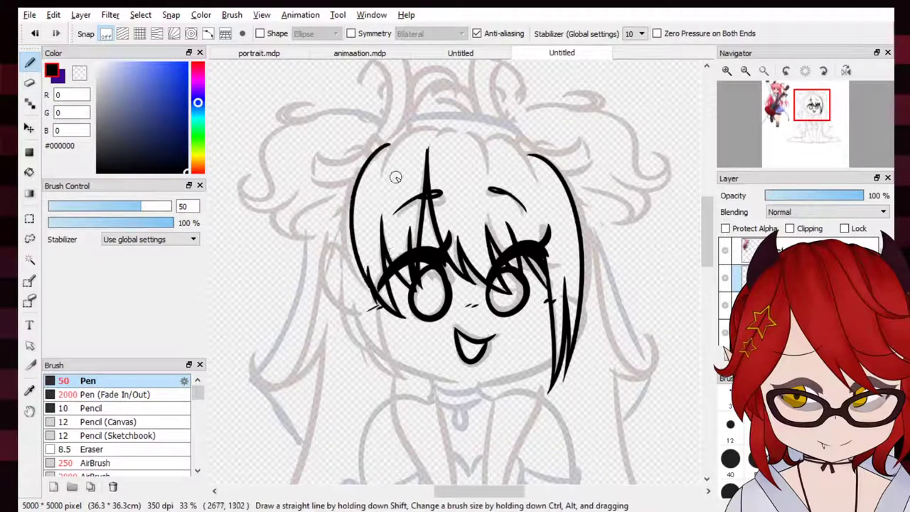
pyautogui.hotkey('ctrl', 'z')
# Ink the outer hair contour on the left from the crown to the cheek and clean up around its tip with the Eraser
pyautogui.moveTo(388, 146)
pyautogui.mouseDown()
pyautogui.moveTo(359, 276)
pyautogui.moveTo(371, 297)
pyautogui.mouseUp()
pyautogui.hotkey('ctrl', 'z')
pyautogui.moveTo(390, 145); pyautogui.dragTo(371, 299)
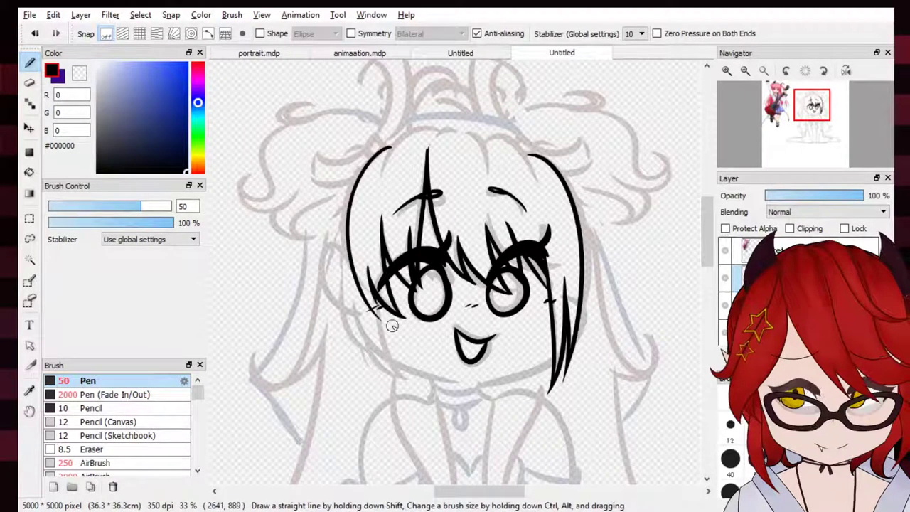
pyautogui.hotkey('ctrl', 'z')
pyautogui.moveTo(391, 146)
pyautogui.mouseDown()
pyautogui.moveTo(341, 216)
pyautogui.moveTo(388, 313)
pyautogui.mouseUp()
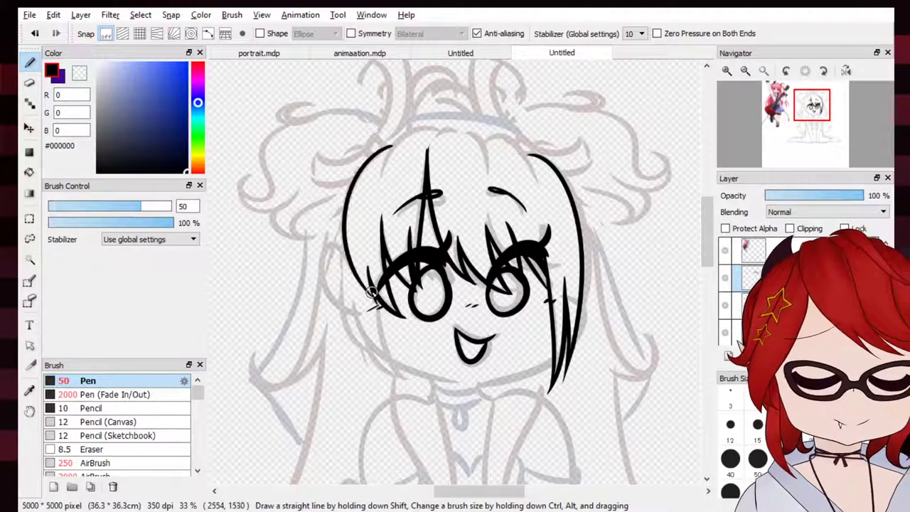
pyautogui.moveTo(353, 269); pyautogui.dragTo(383, 320)
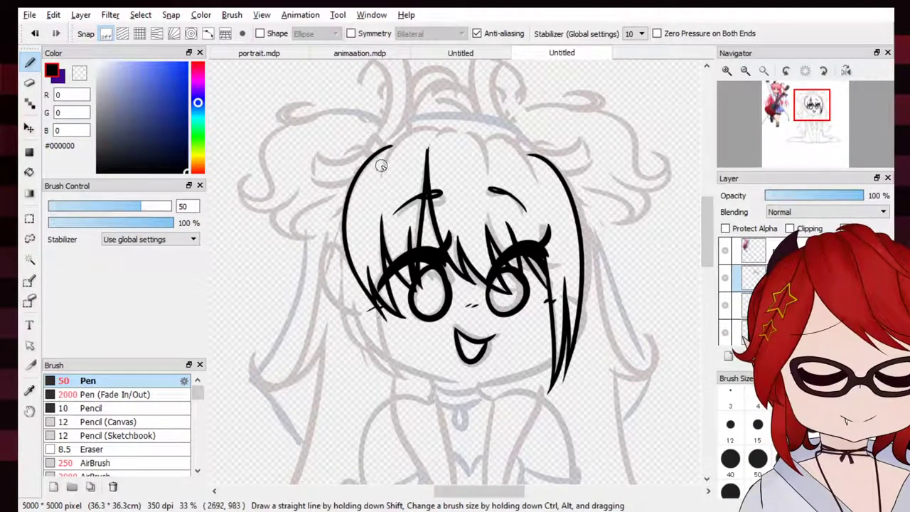
pyautogui.click(30, 83)
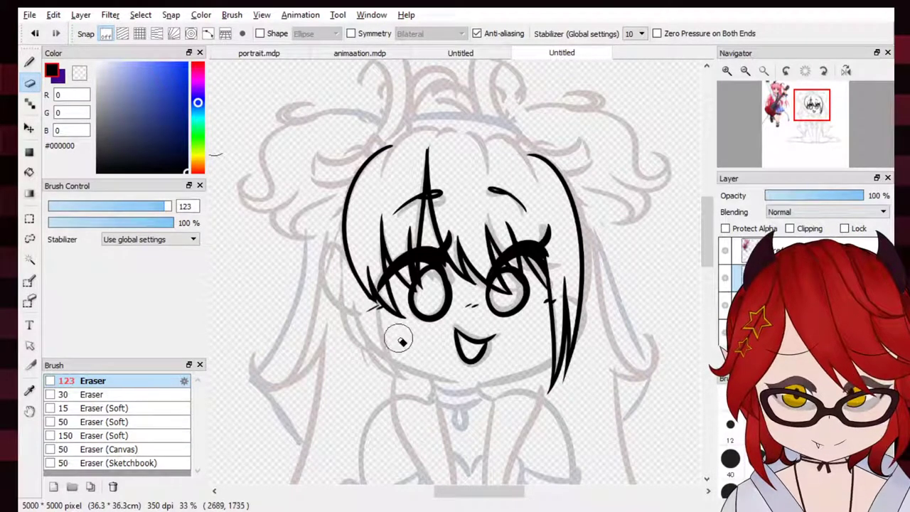
pyautogui.moveTo(382, 321); pyautogui.dragTo(396, 335)
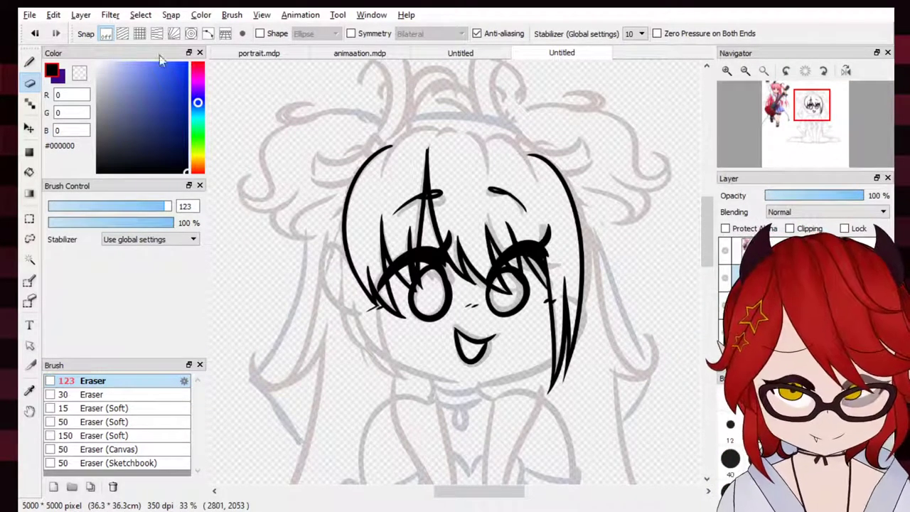
# Ink the first rounded hair section on top of the head, from the left contour to above the center strand
pyautogui.press('b')
pyautogui.moveTo(385, 153); pyautogui.dragTo(447, 135)
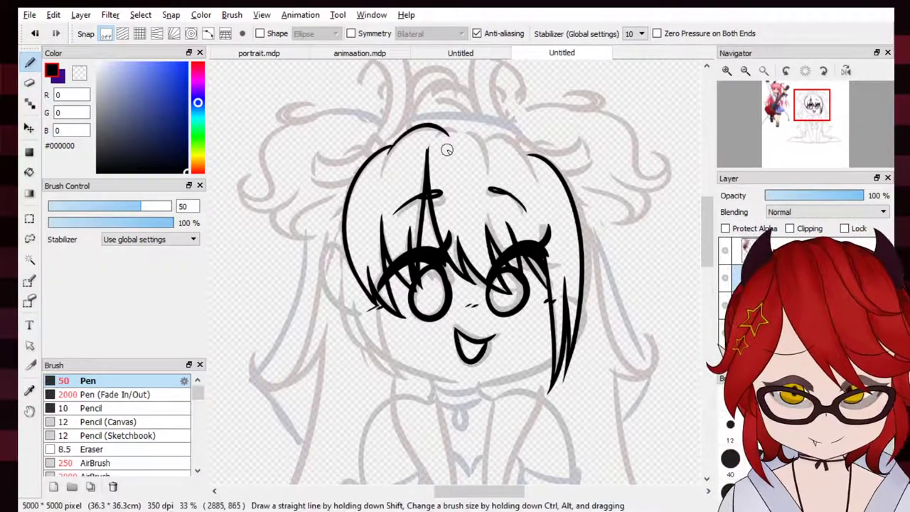
pyautogui.hotkey('ctrl', 'z')
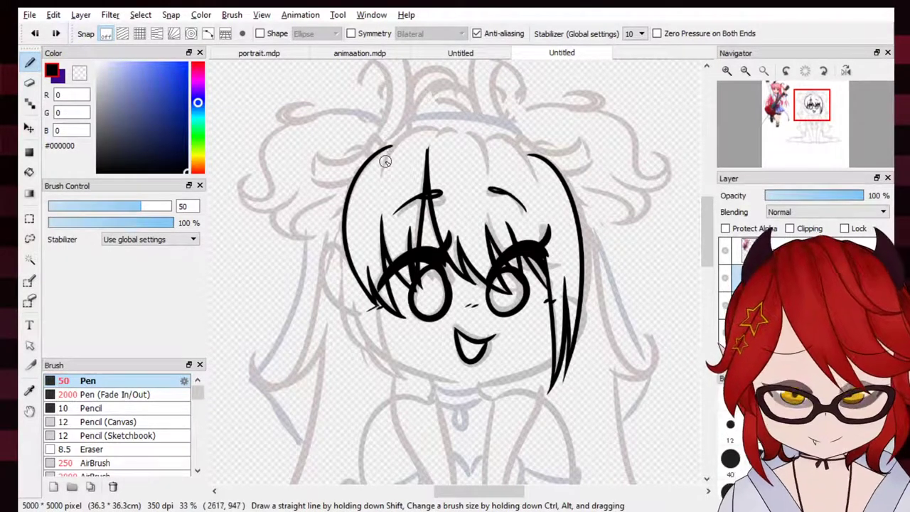
pyautogui.moveTo(385, 157)
pyautogui.mouseDown()
pyautogui.moveTo(438, 148)
pyautogui.moveTo(391, 156)
pyautogui.moveTo(433, 140)
pyautogui.moveTo(472, 145)
pyautogui.moveTo(432, 140)
pyautogui.moveTo(492, 190)
pyautogui.mouseUp()
pyautogui.hotkey('ctrl', 'z')
pyautogui.hotkey('ctrl', 'z')
pyautogui.hotkey('ctrl', 'z')
pyautogui.hotkey('ctrl', 'z')
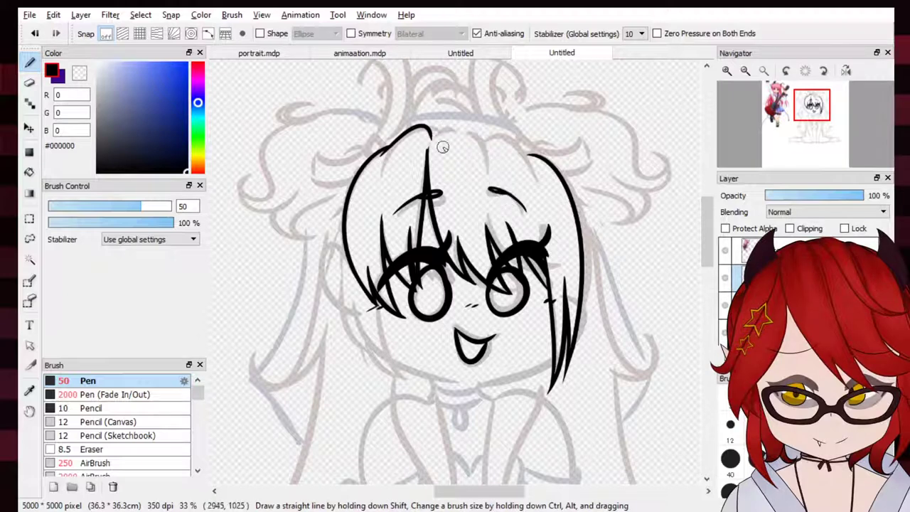
# Ink two more rounded hair sections across the crown, joining the hair contour on the right
pyautogui.moveTo(430, 135)
pyautogui.mouseDown()
pyautogui.moveTo(477, 140)
pyautogui.moveTo(490, 197)
pyautogui.mouseUp()
pyautogui.hotkey('ctrl', 'z')
pyautogui.moveTo(427, 129); pyautogui.dragTo(485, 196)
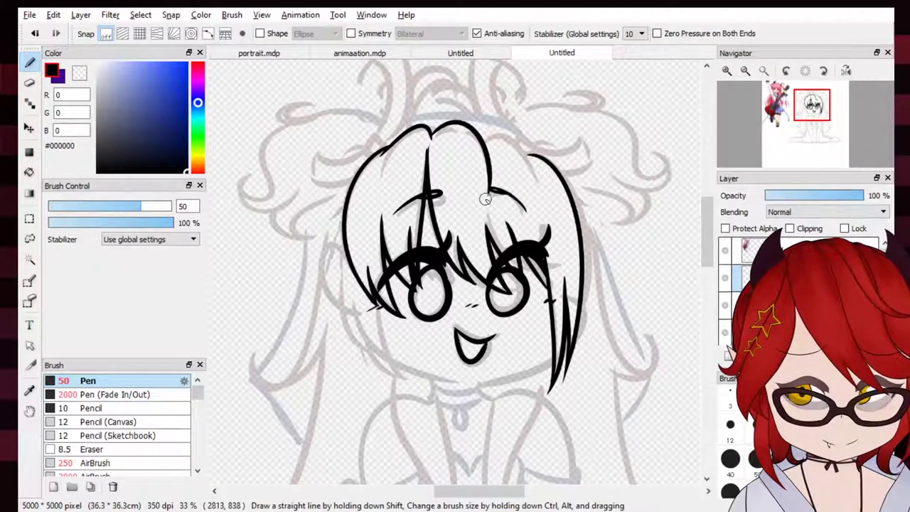
pyautogui.hotkey('ctrl', 'z')
pyautogui.moveTo(429, 130)
pyautogui.mouseDown()
pyautogui.moveTo(475, 132)
pyautogui.moveTo(489, 173)
pyautogui.mouseUp()
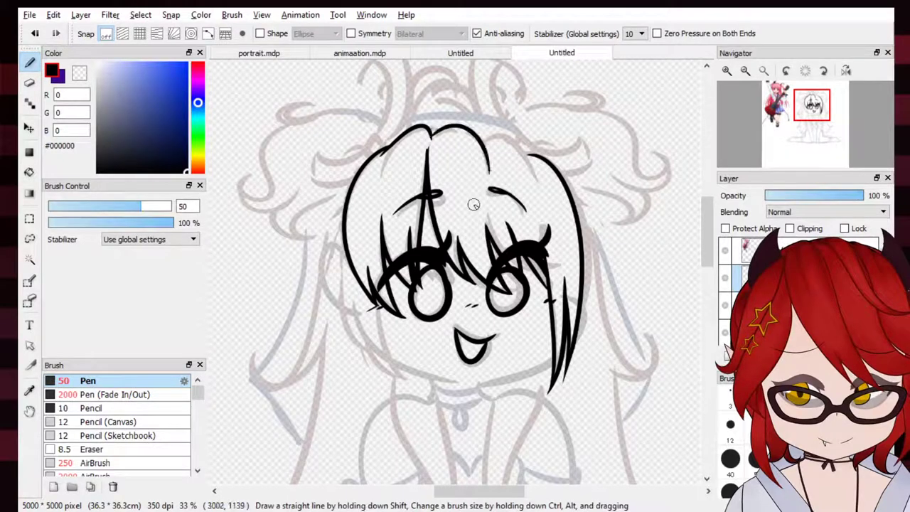
pyautogui.click(29, 82)
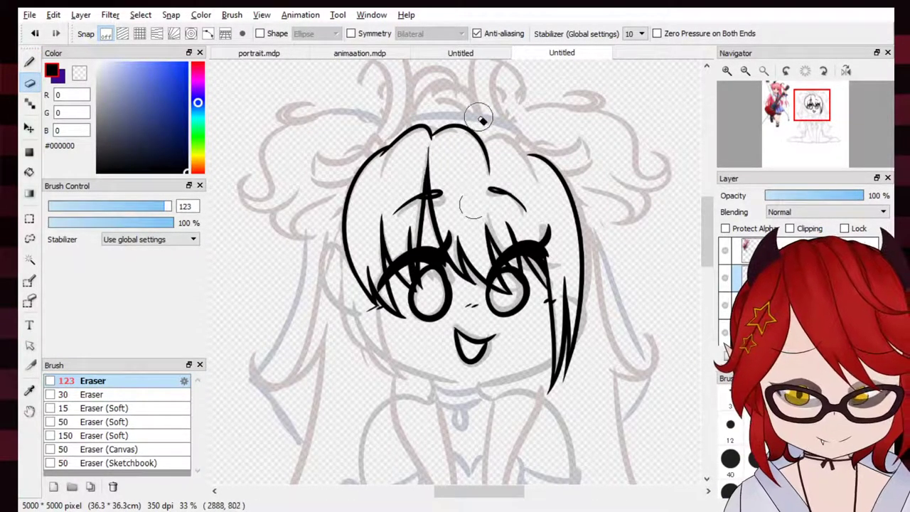
pyautogui.click(29, 63)
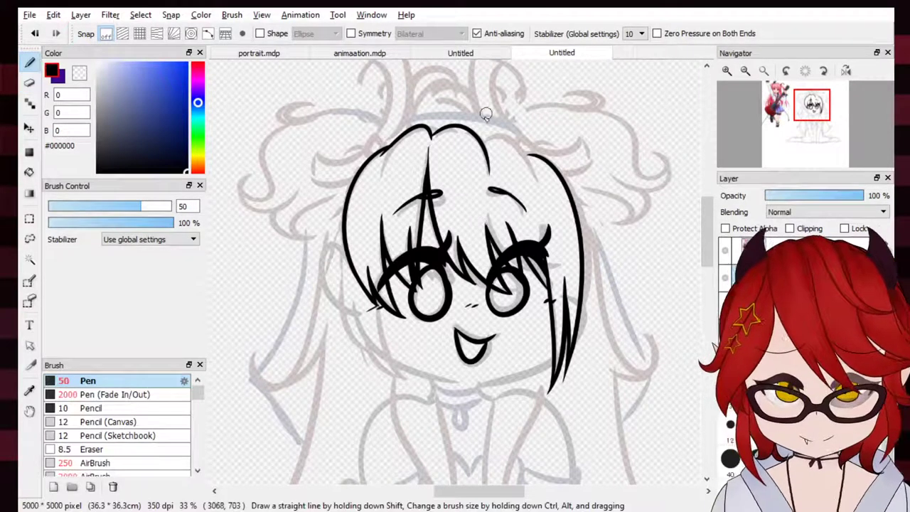
pyautogui.moveTo(487, 144); pyautogui.dragTo(540, 187)
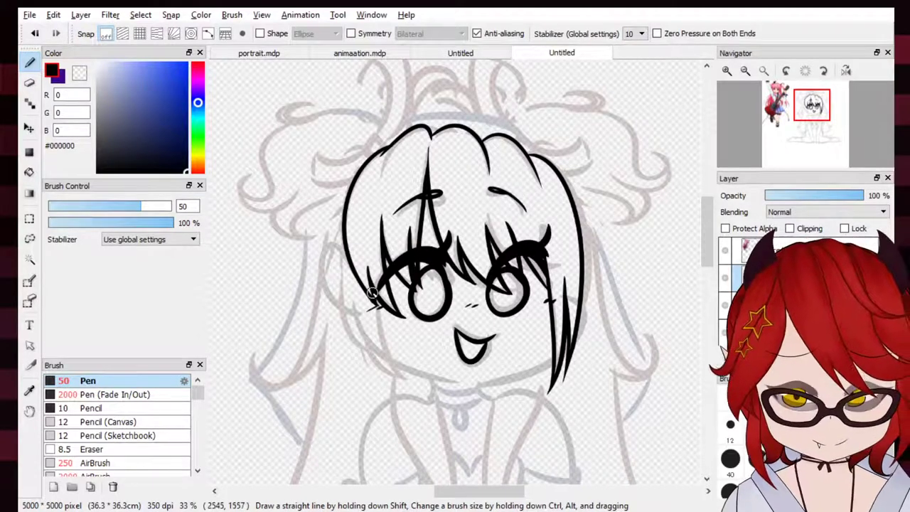
# Ink the pointed side lock to the left of the face, with its outer edge running up along the head
pyautogui.moveTo(371, 305)
pyautogui.mouseDown()
pyautogui.moveTo(408, 384)
pyautogui.moveTo(360, 329)
pyautogui.mouseUp()
pyautogui.hotkey('ctrl', 'z')
pyautogui.moveTo(405, 383); pyautogui.dragTo(362, 331)
pyautogui.hotkey('ctrl', 'z')
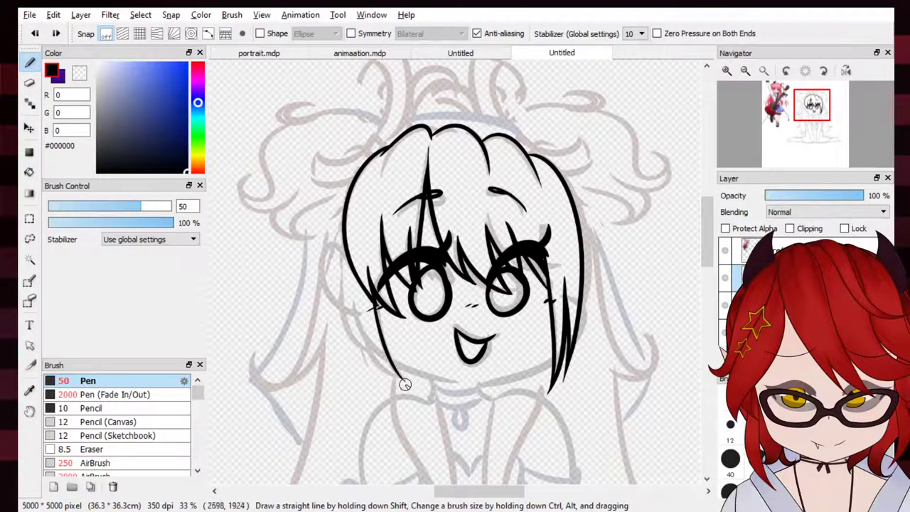
pyautogui.moveTo(404, 382); pyautogui.dragTo(354, 303)
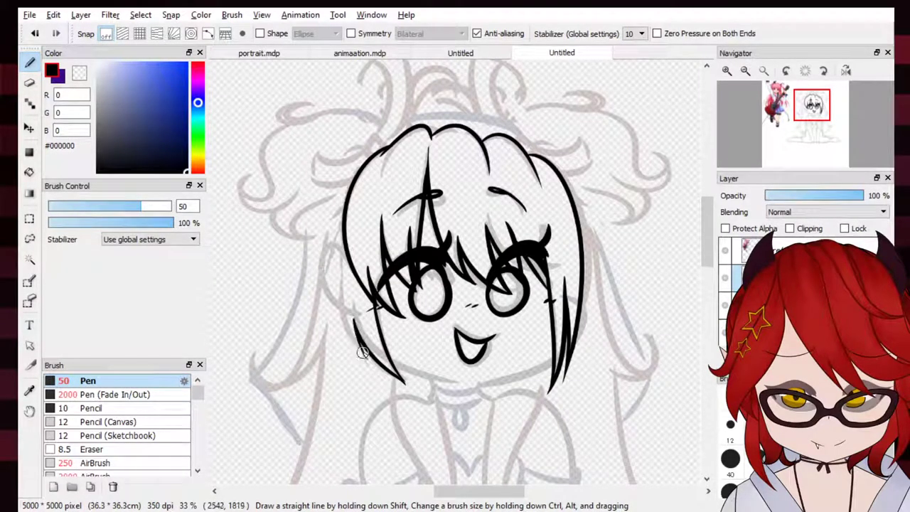
pyautogui.moveTo(370, 363); pyautogui.dragTo(339, 191)
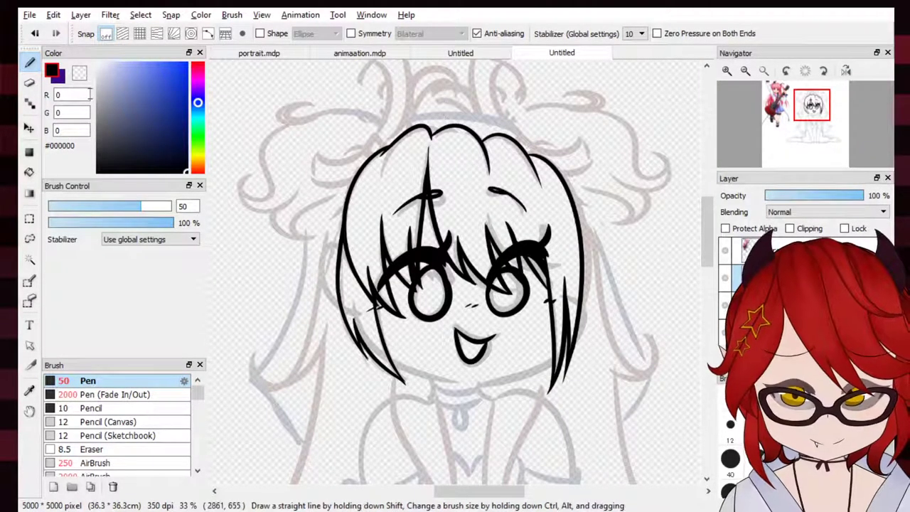
pyautogui.press('e')
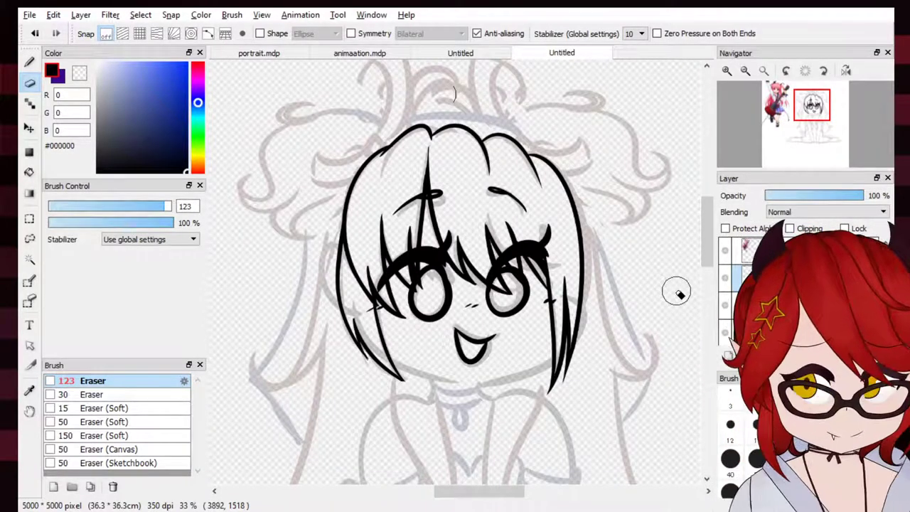
pyautogui.click(782, 103)
pyautogui.click(816, 126)
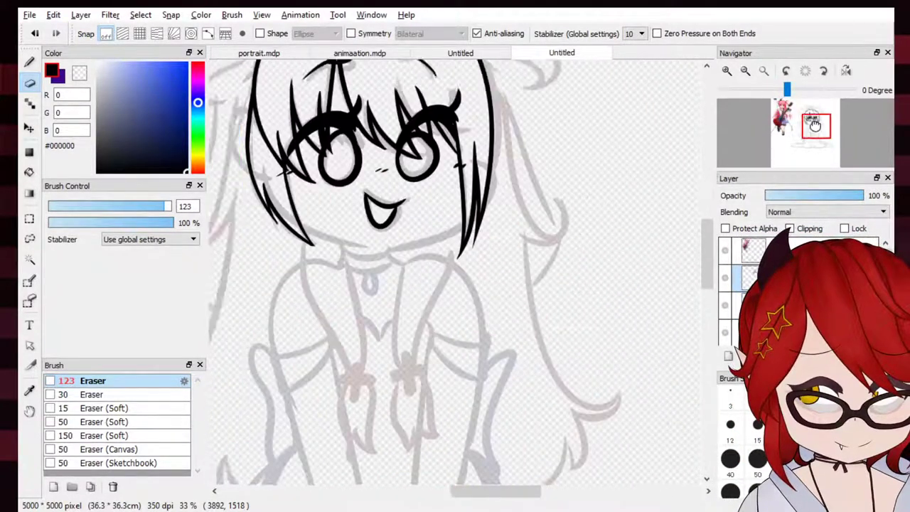
pyautogui.moveTo(815, 126); pyautogui.dragTo(812, 118)
pyautogui.click(29, 62)
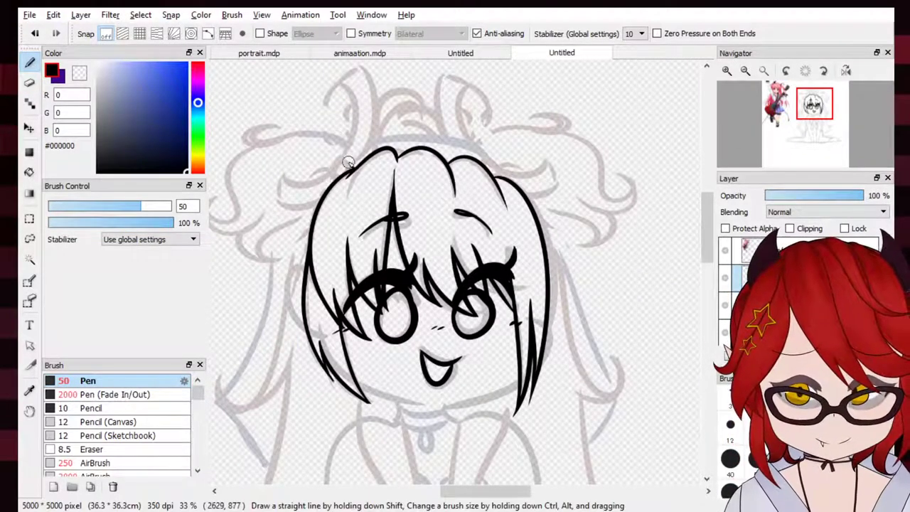
pyautogui.moveTo(347, 158)
pyautogui.mouseDown()
pyautogui.moveTo(386, 111)
pyautogui.moveTo(388, 142)
pyautogui.moveTo(372, 139)
pyautogui.mouseUp()
pyautogui.hotkey('ctrl', 'z')
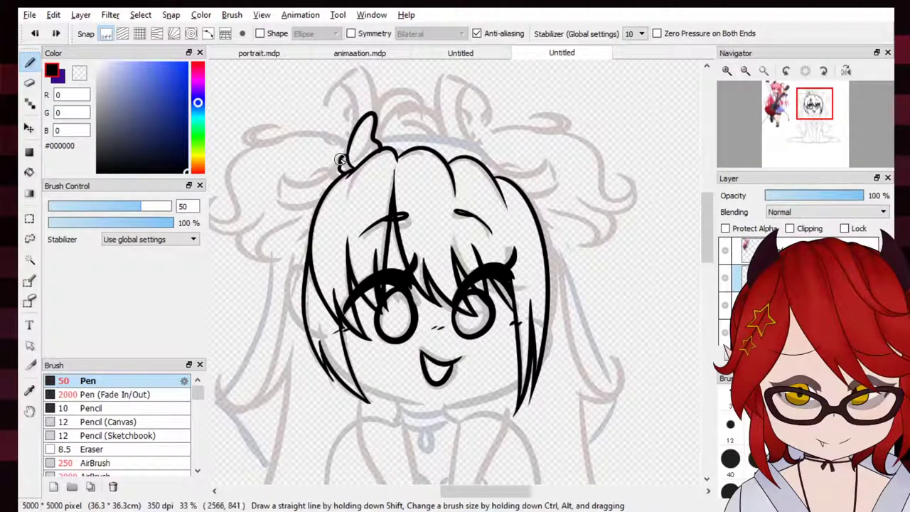
pyautogui.moveTo(322, 168); pyautogui.dragTo(288, 199)
pyautogui.hotkey('ctrl', 'z')
pyautogui.moveTo(342, 163); pyautogui.dragTo(318, 170)
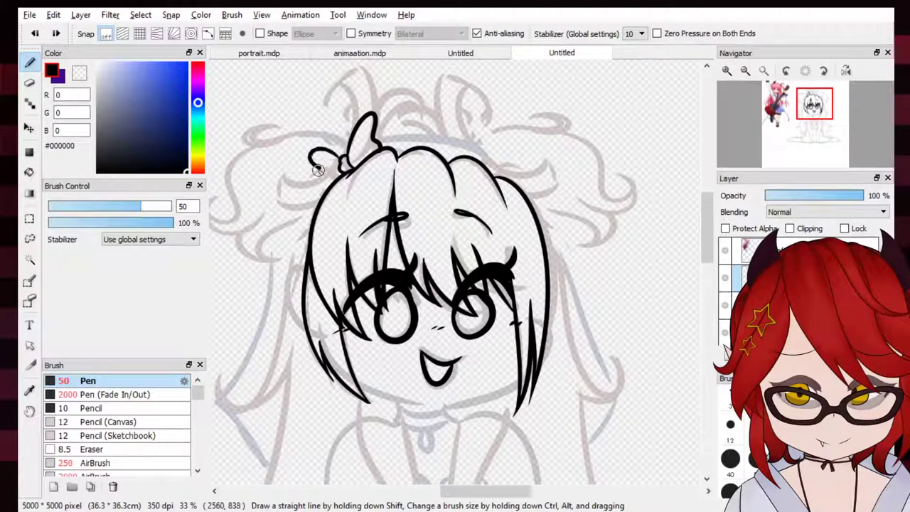
pyautogui.hotkey('ctrl', 'z')
pyautogui.hotkey('ctrl', 'z')
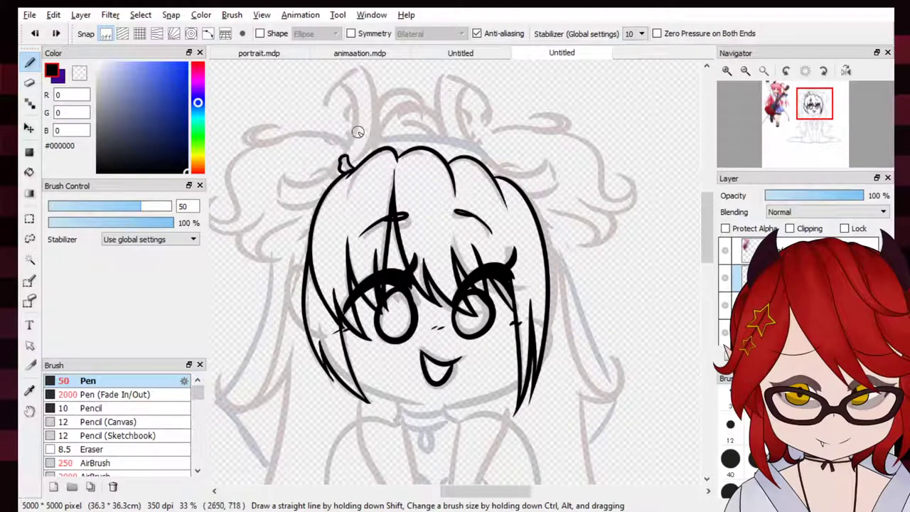
pyautogui.moveTo(345, 155); pyautogui.dragTo(361, 86)
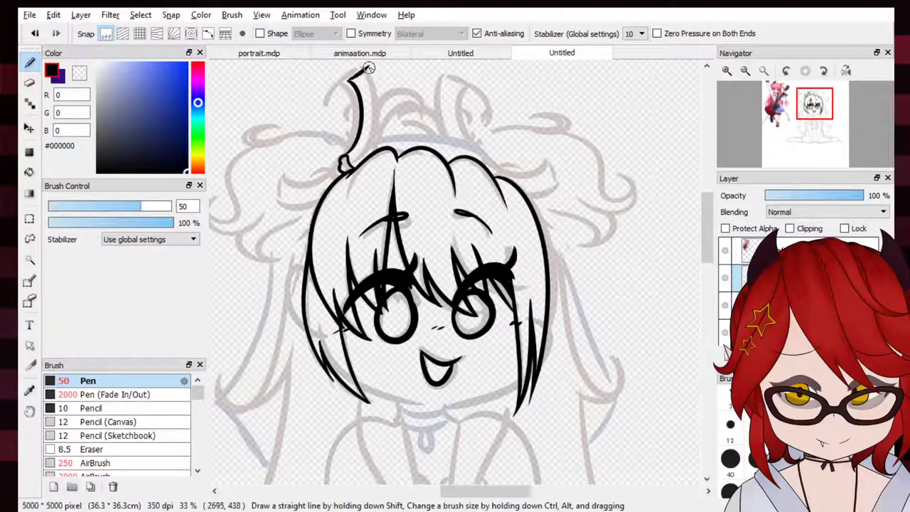
pyautogui.moveTo(369, 69); pyautogui.dragTo(366, 159)
pyautogui.hotkey('ctrl', 'z')
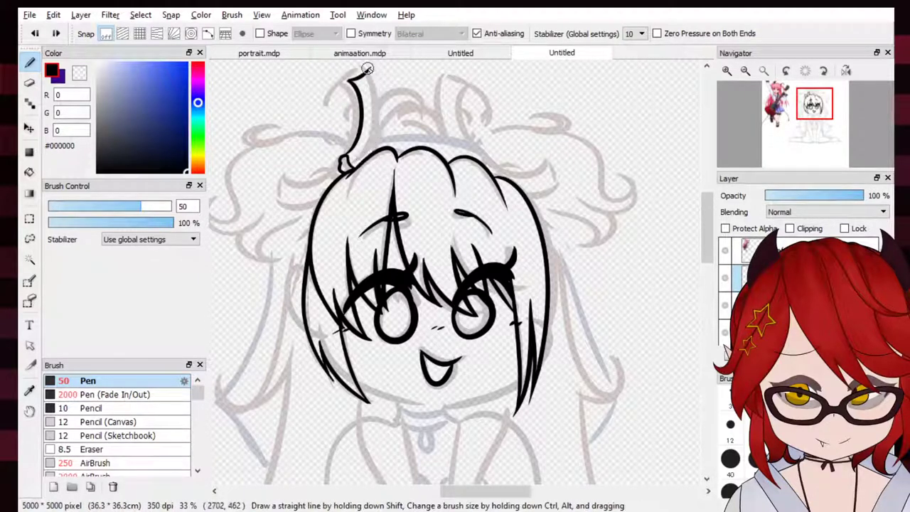
pyautogui.moveTo(369, 69)
pyautogui.mouseDown()
pyautogui.moveTo(367, 152)
pyautogui.moveTo(376, 80)
pyautogui.mouseUp()
pyautogui.hotkey('ctrl', 'z')
pyautogui.hotkey('ctrl', 'z')
pyautogui.hotkey('ctrl', 'z')
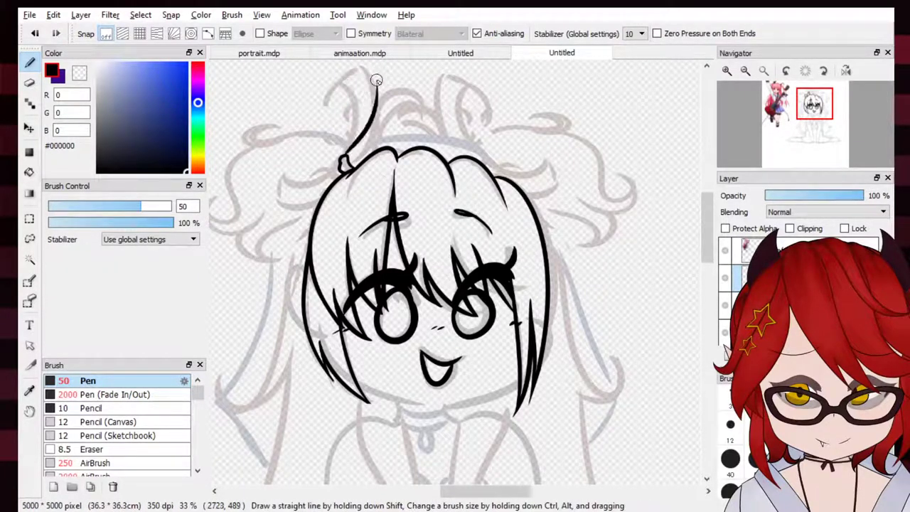
pyautogui.hotkey('ctrl', 'z')
pyautogui.moveTo(334, 102)
pyautogui.mouseDown()
pyautogui.moveTo(351, 86)
pyautogui.moveTo(367, 162)
pyautogui.mouseUp()
pyautogui.hotkey('ctrl', 'z')
pyautogui.moveTo(350, 86); pyautogui.dragTo(360, 163)
pyautogui.hotkey('ctrl', 'z')
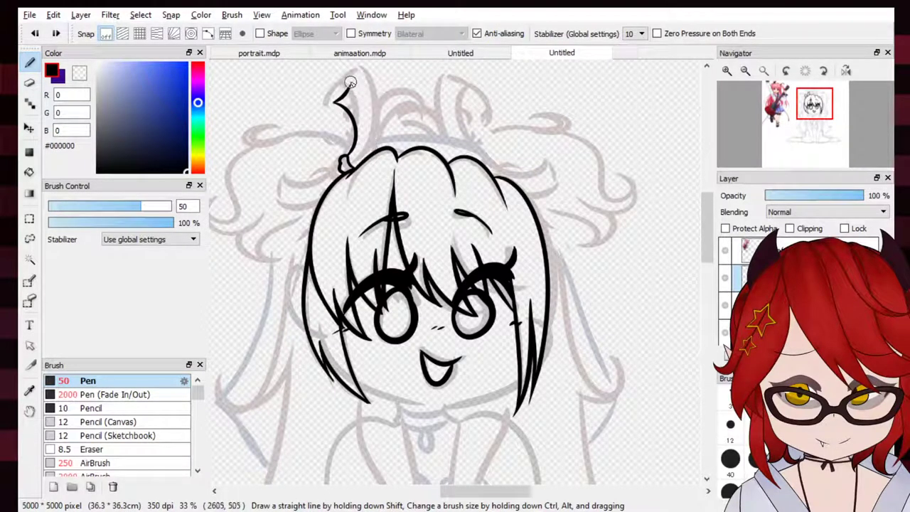
pyautogui.moveTo(352, 86); pyautogui.dragTo(363, 165)
pyautogui.hotkey('ctrl', 'z')
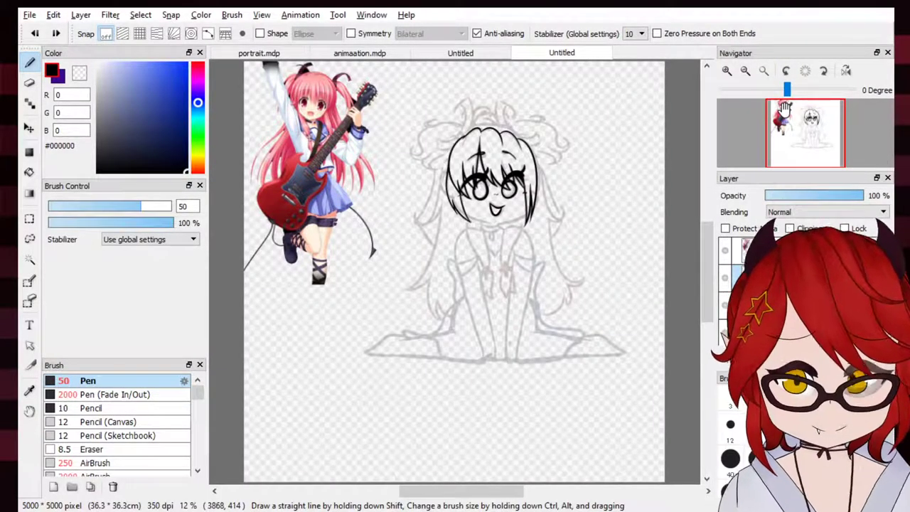
# Ink the rounded jaw and chin line as one smooth curve from the left side lock to the right one
pyautogui.click(729, 73)
pyautogui.click(729, 73)
pyautogui.click(728, 72)
pyautogui.moveTo(819, 106); pyautogui.dragTo(812, 120)
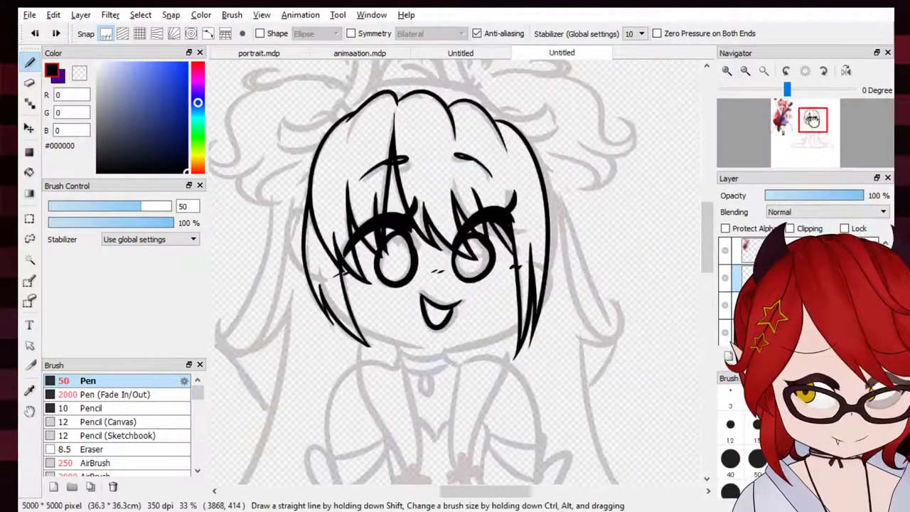
pyautogui.moveTo(509, 315)
pyautogui.mouseDown()
pyautogui.moveTo(360, 328)
pyautogui.moveTo(508, 317)
pyautogui.mouseUp()
pyautogui.hotkey('ctrl', 'z')
pyautogui.hotkey('ctrl', 'z')
pyautogui.moveTo(343, 318); pyautogui.dragTo(508, 303)
pyautogui.hotkey('ctrl', 'z')
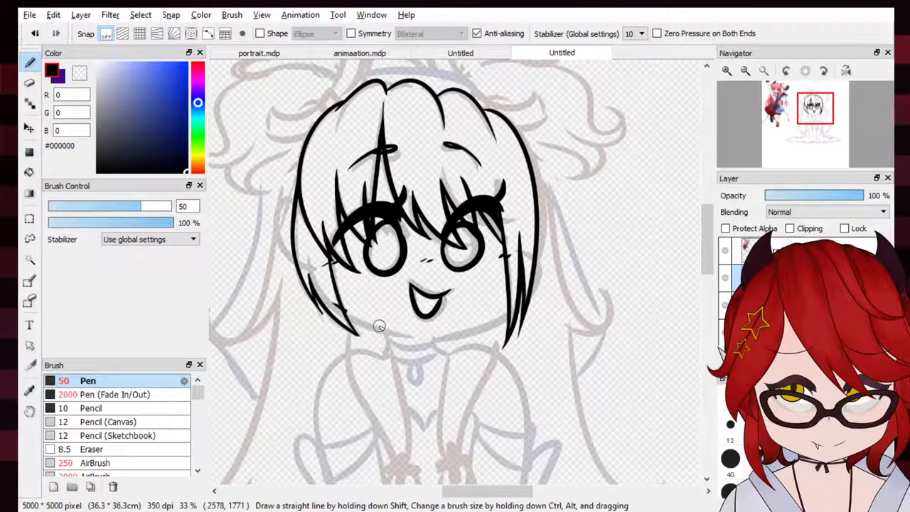
pyautogui.moveTo(379, 326); pyautogui.dragTo(502, 303)
pyautogui.hotkey('ctrl', 'z')
pyautogui.moveTo(346, 317)
pyautogui.mouseDown()
pyautogui.moveTo(373, 329)
pyautogui.moveTo(509, 295)
pyautogui.moveTo(455, 334)
pyautogui.moveTo(509, 302)
pyautogui.mouseUp()
pyautogui.hotkey('ctrl', 'z')
pyautogui.hotkey('ctrl', 'z')
pyautogui.moveTo(343, 317); pyautogui.dragTo(508, 302)
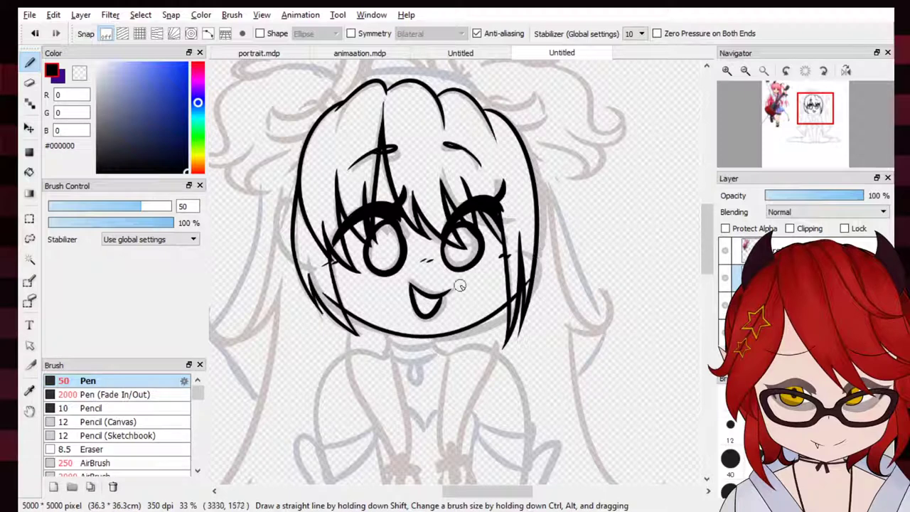
# Nudge the jaw line into place and, with the sketch layer temporarily hidden, erase its ends where they cross the side locks
pyautogui.click(29, 128)
pyautogui.moveTo(587, 255); pyautogui.dragTo(593, 256)
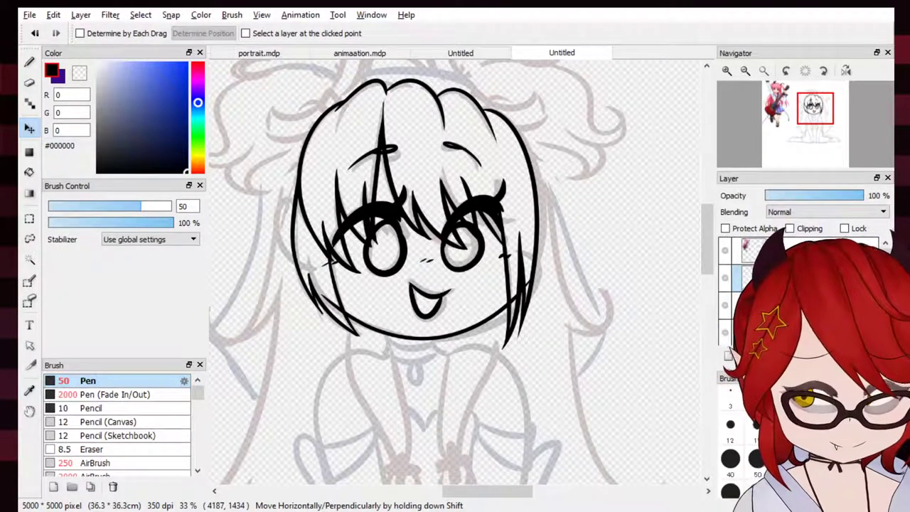
pyautogui.click(727, 307)
pyautogui.moveTo(597, 342); pyautogui.dragTo(598, 344)
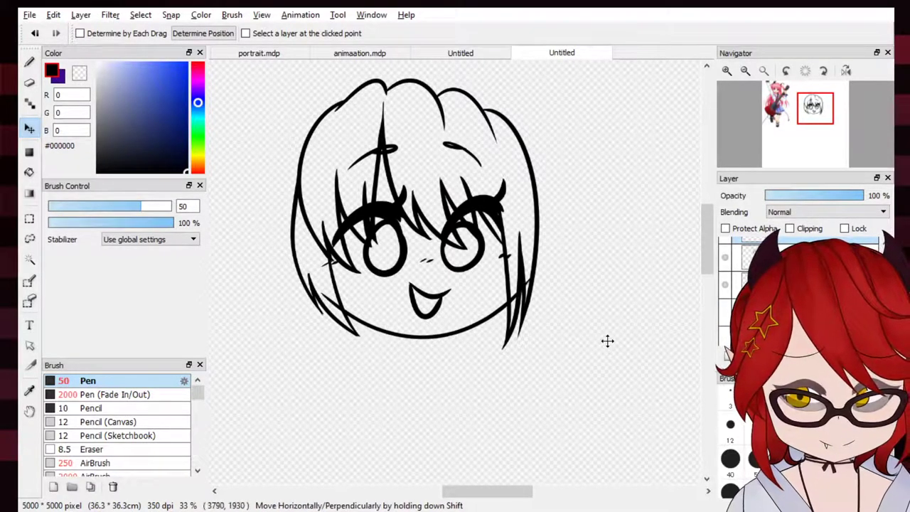
pyautogui.press('e')
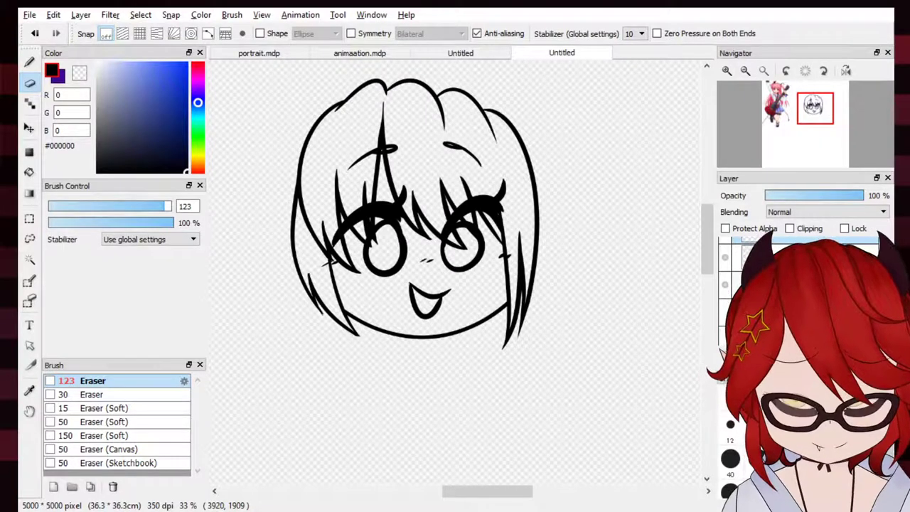
pyautogui.click(727, 305)
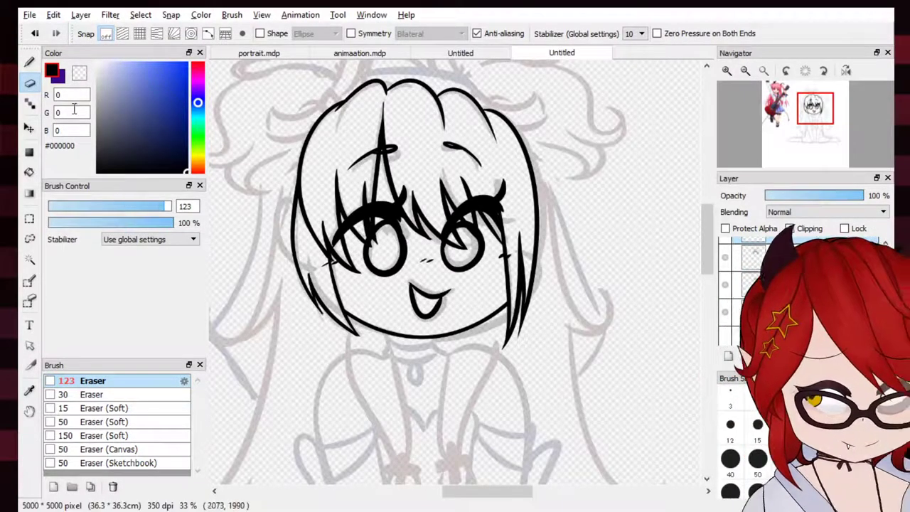
# Ink the small knot and curved upper tail of the hair ribbon on the upper left of the head
pyautogui.press('b')
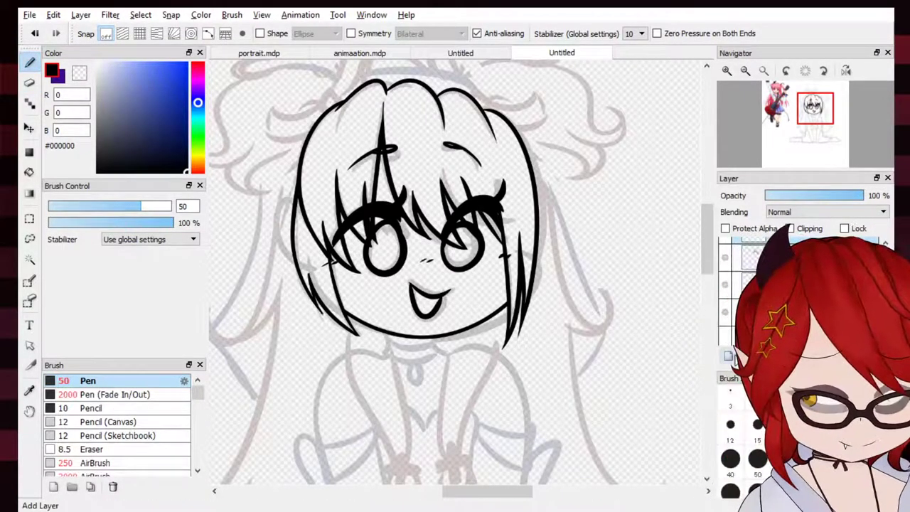
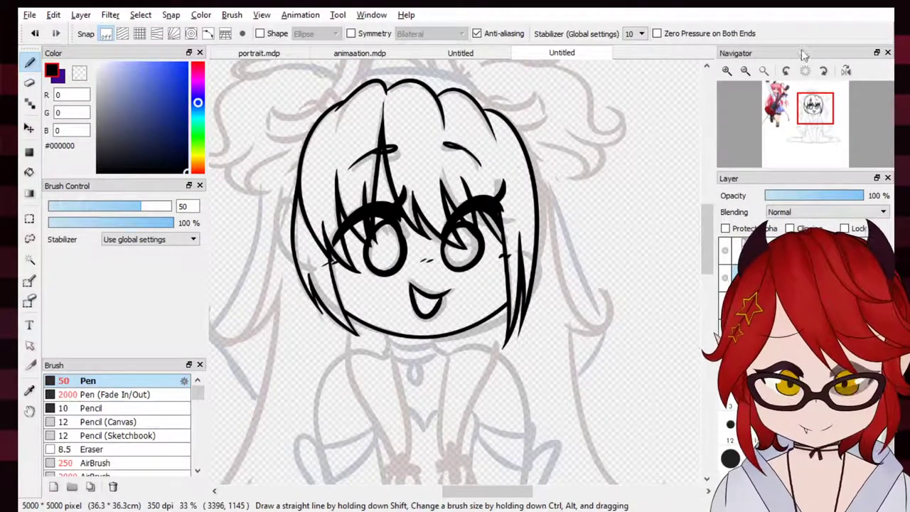
pyautogui.moveTo(814, 108)
pyautogui.mouseDown()
pyautogui.moveTo(809, 118)
pyautogui.moveTo(807, 103)
pyautogui.mouseUp()
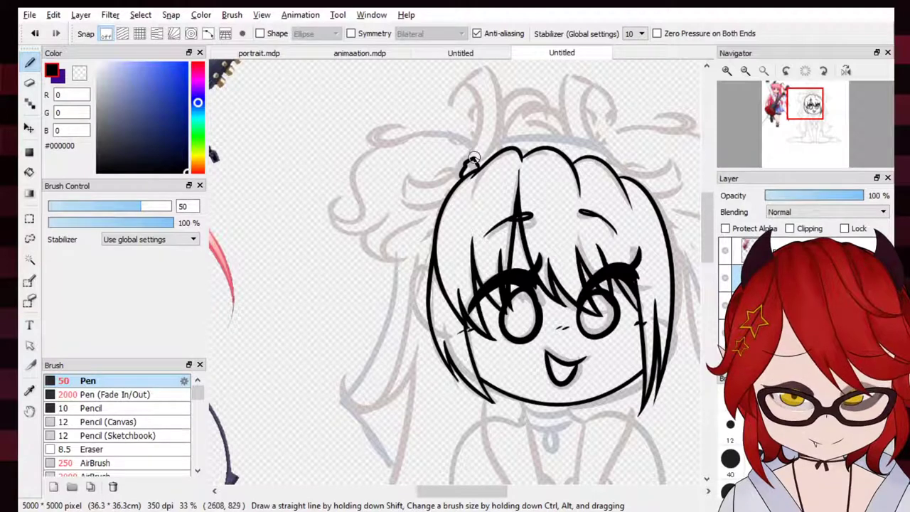
pyautogui.moveTo(474, 158)
pyautogui.mouseDown()
pyautogui.moveTo(493, 96)
pyautogui.moveTo(511, 108)
pyautogui.mouseUp()
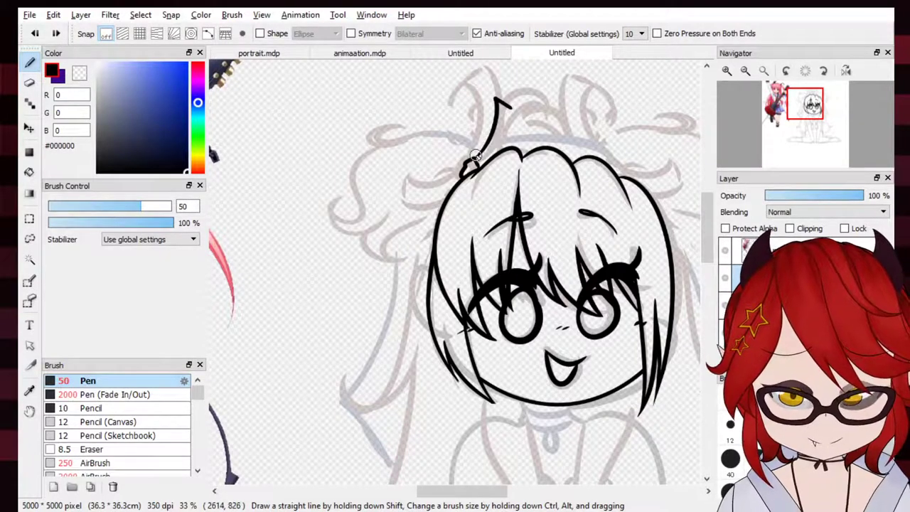
pyautogui.moveTo(475, 156); pyautogui.dragTo(492, 138)
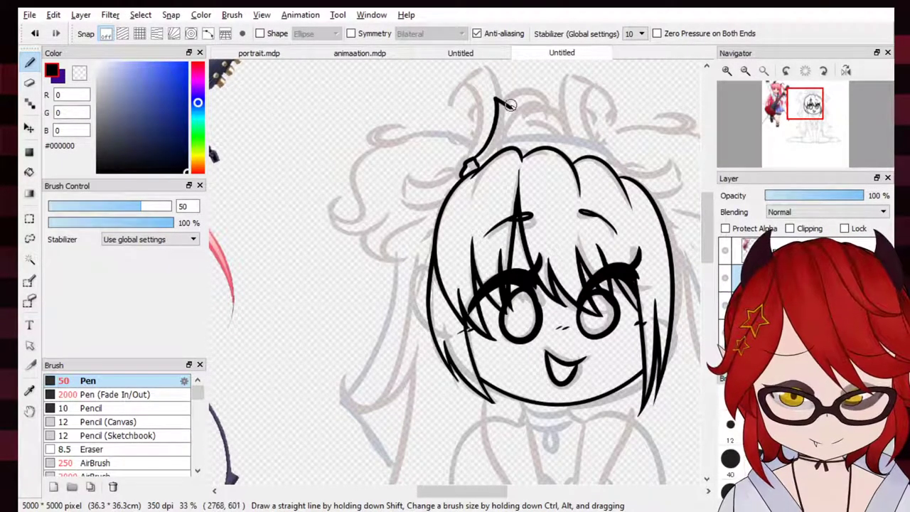
pyautogui.moveTo(509, 105); pyautogui.dragTo(506, 149)
pyautogui.hotkey('ctrl', 'z')
pyautogui.moveTo(509, 106); pyautogui.dragTo(499, 151)
pyautogui.hotkey('ctrl', 'z')
pyautogui.hotkey('ctrl', 'z')
pyautogui.moveTo(507, 104)
pyautogui.mouseDown()
pyautogui.moveTo(497, 153)
pyautogui.moveTo(513, 123)
pyautogui.moveTo(517, 149)
pyautogui.mouseUp()
pyautogui.hotkey('ctrl', 'z')
pyautogui.hotkey('ctrl', 'z')
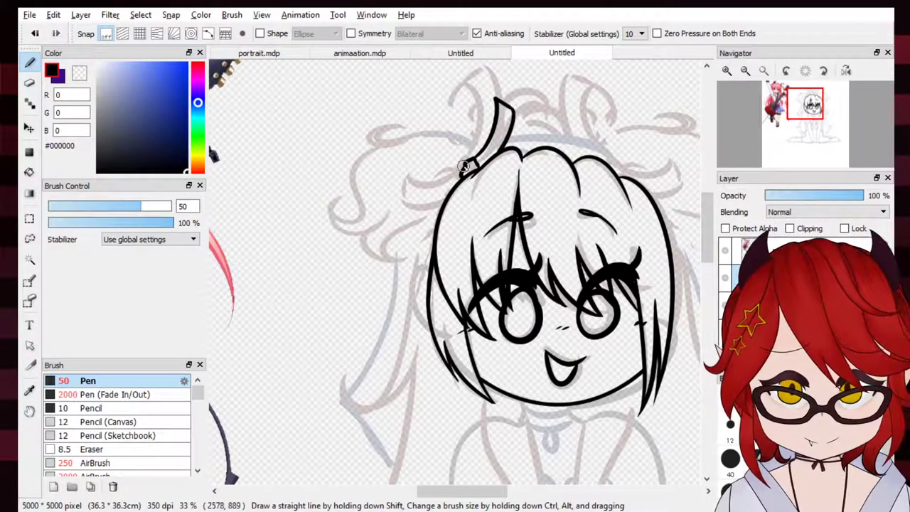
# Ink the lower tail of the left hair ribbon and clean up its outline and corners with the Eraser
pyautogui.moveTo(460, 177); pyautogui.dragTo(417, 192)
pyautogui.hotkey('ctrl', 'z')
pyautogui.moveTo(464, 166)
pyautogui.mouseDown()
pyautogui.moveTo(411, 205)
pyautogui.moveTo(406, 198)
pyautogui.moveTo(444, 207)
pyautogui.mouseUp()
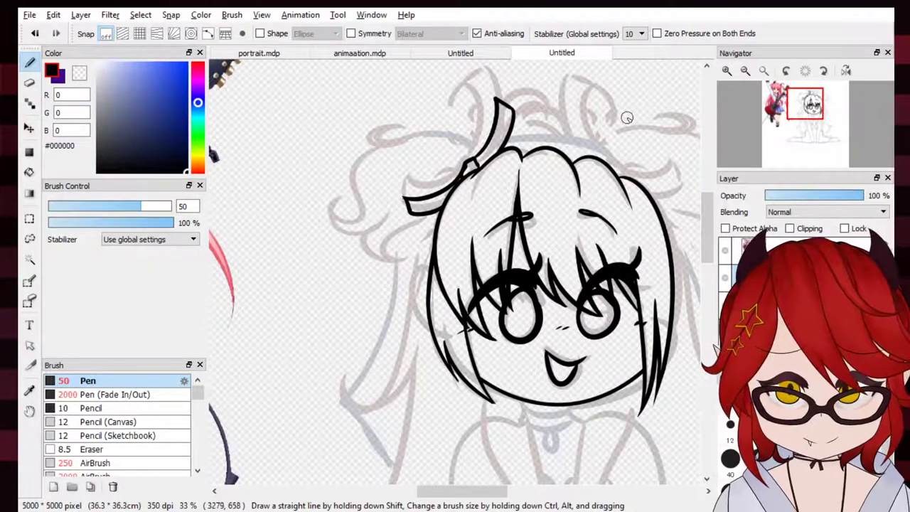
pyautogui.press('e')
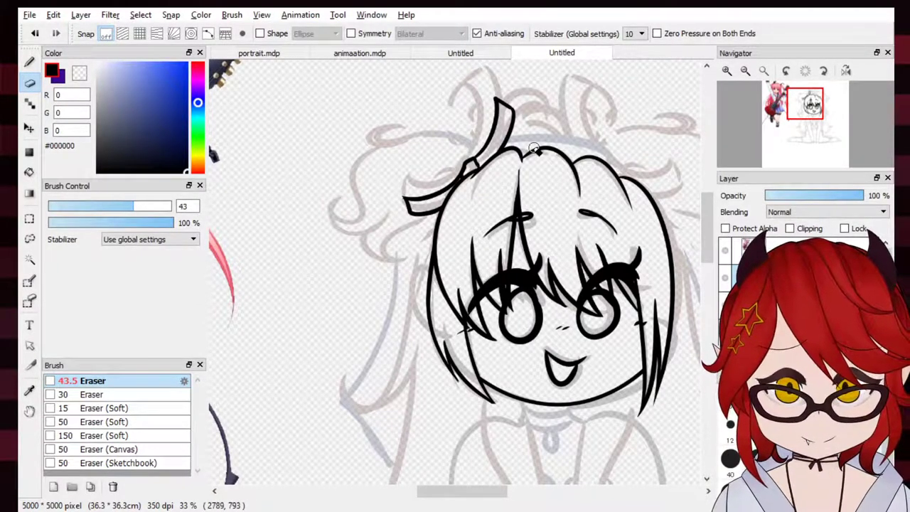
pyautogui.press('b')
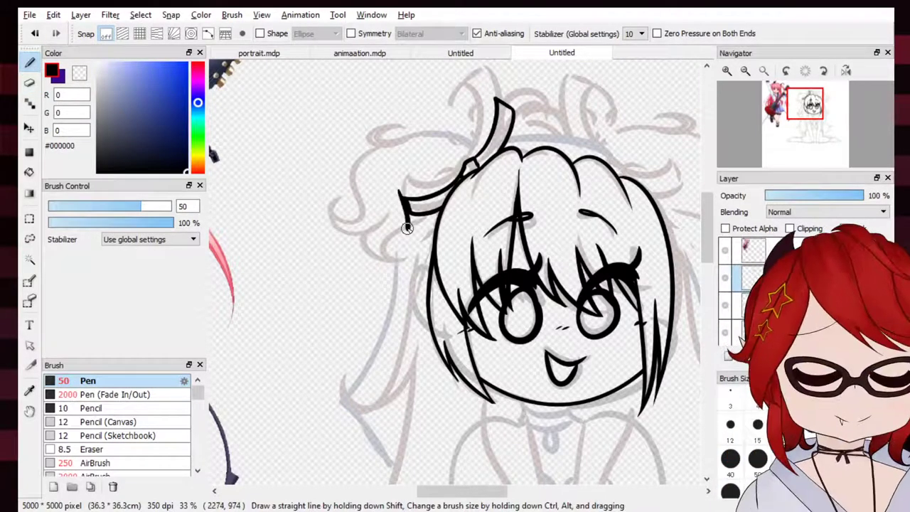
pyautogui.press('e')
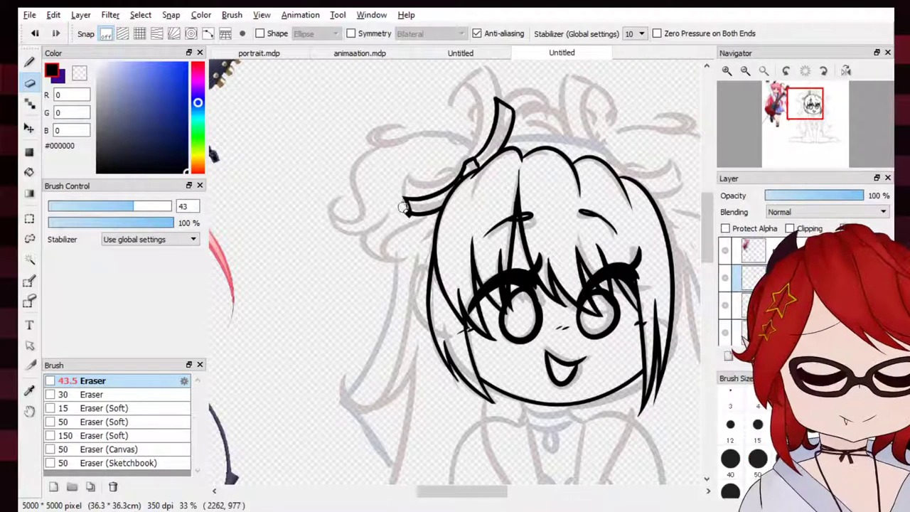
# Add a horizontally mirrored copy of the left hair ribbon and place it on the right side of the head
pyautogui.click(30, 128)
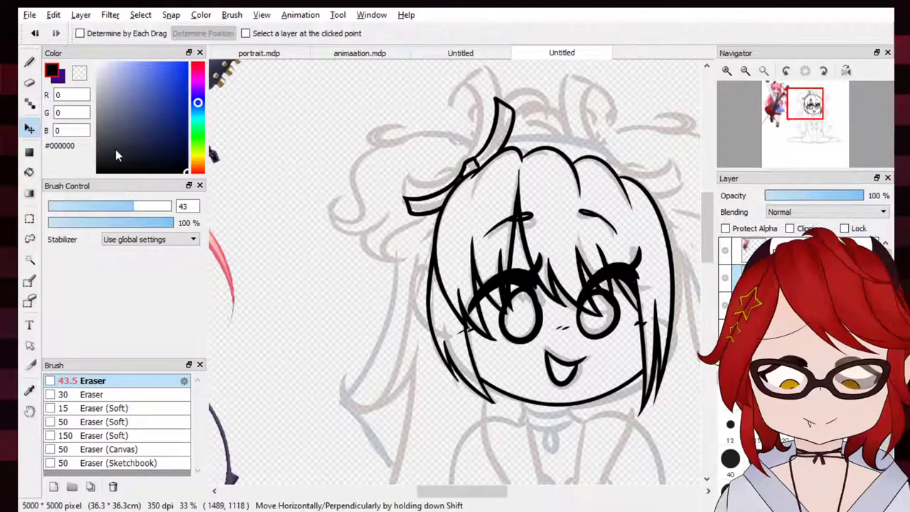
pyautogui.click(789, 228)
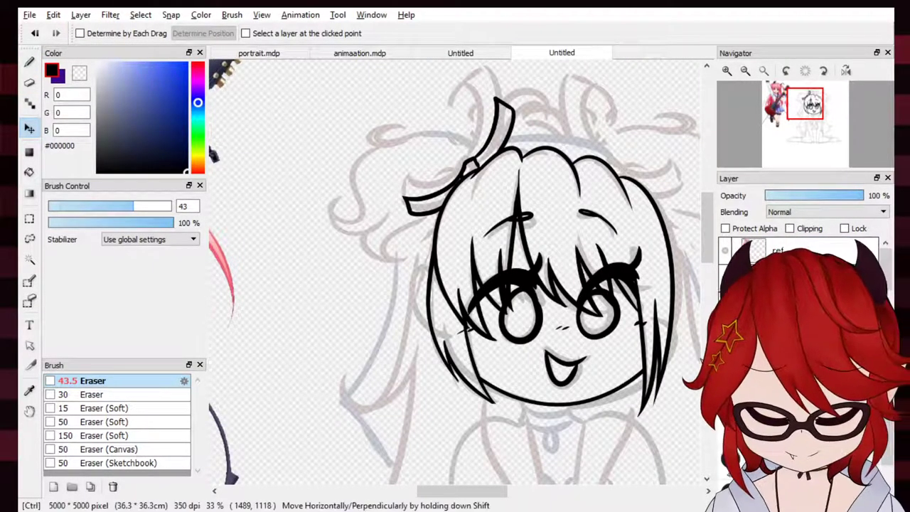
pyautogui.hotkey('ctrl', 't')
pyautogui.click(449, 470)
pyautogui.click(632, 488)
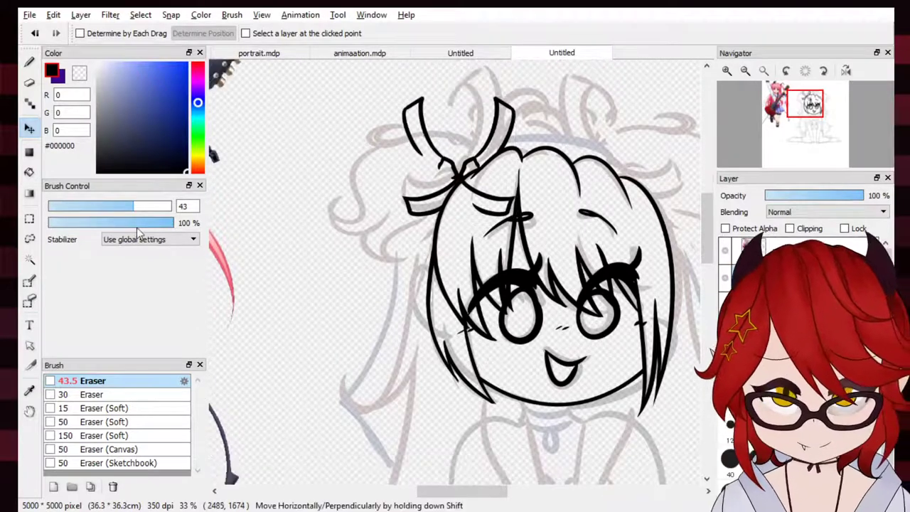
pyautogui.moveTo(806, 118); pyautogui.dragTo(812, 115)
pyautogui.moveTo(480, 187); pyautogui.dragTo(671, 195)
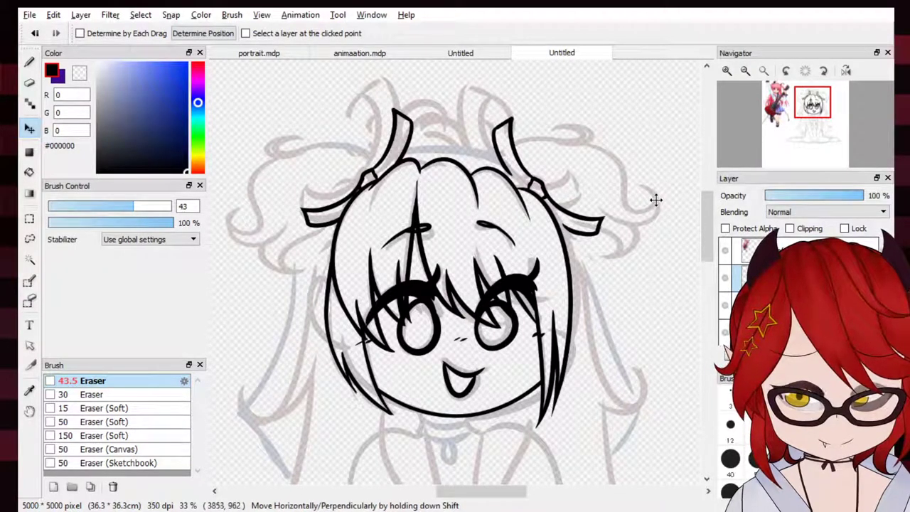
# With the canvas rotated to 60 degrees, touch up the right ribbon's tail edges with Pen and Eraser, then restore the upright view
pyautogui.click(30, 63)
pyautogui.click(823, 71)
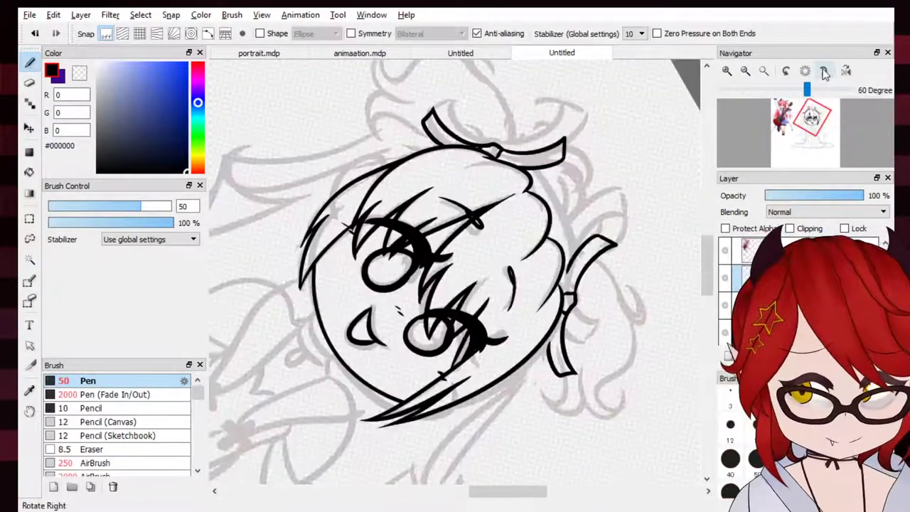
pyautogui.moveTo(558, 278); pyautogui.dragTo(590, 241)
pyautogui.moveTo(568, 282)
pyautogui.mouseDown()
pyautogui.moveTo(563, 340)
pyautogui.moveTo(553, 322)
pyautogui.moveTo(562, 375)
pyautogui.mouseUp()
pyautogui.hotkey('ctrl', 'z')
pyautogui.moveTo(552, 322); pyautogui.dragTo(560, 379)
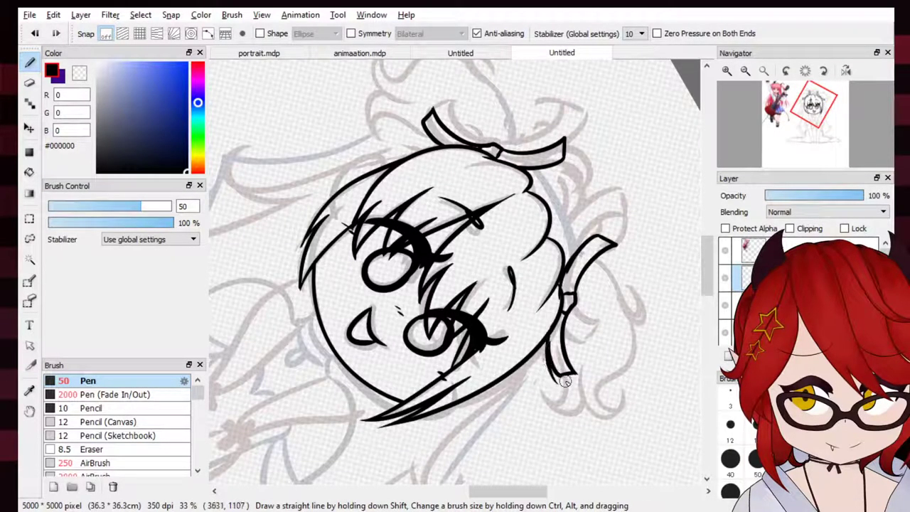
pyautogui.hotkey('ctrl', 'z')
pyautogui.moveTo(553, 318); pyautogui.dragTo(566, 368)
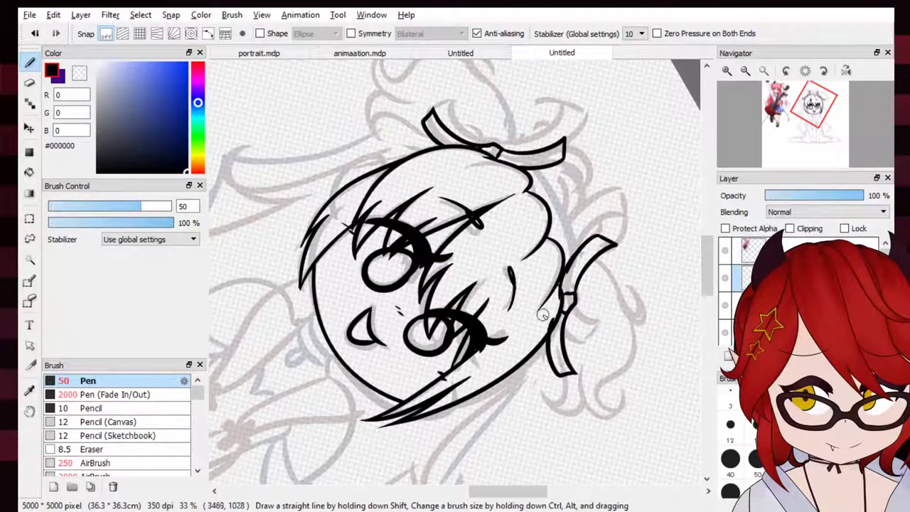
pyautogui.press('e')
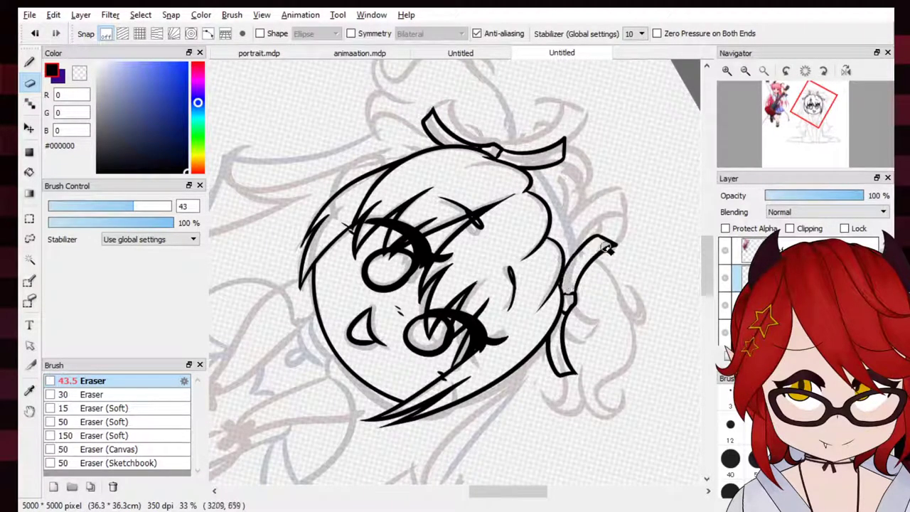
pyautogui.click(29, 62)
pyautogui.click(805, 71)
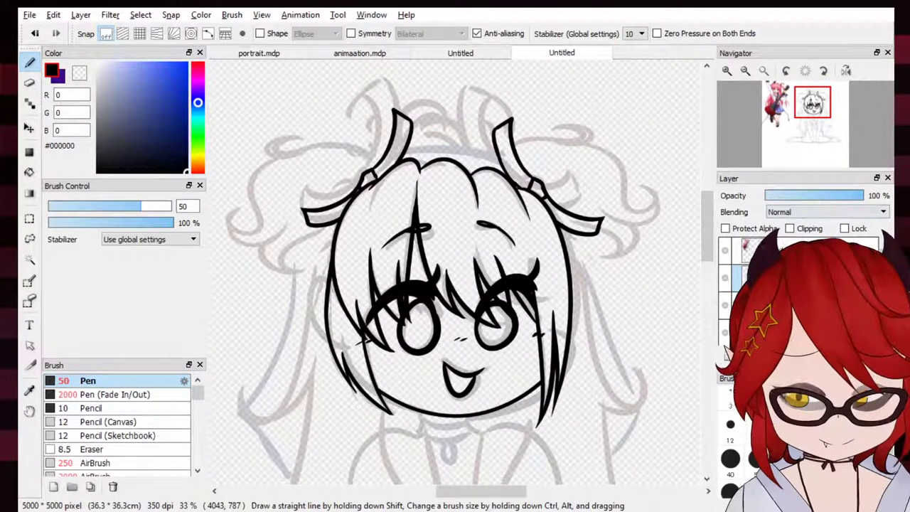
# Ink the curly outer contour of the right pigtail, from the ribbon's upper tail around the curls and down its right side
pyautogui.click(725, 305)
pyautogui.click(725, 306)
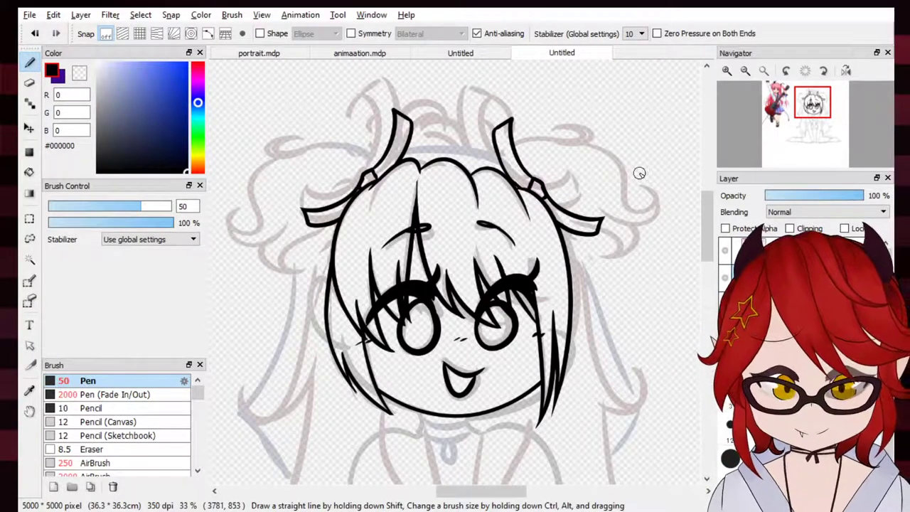
pyautogui.moveTo(519, 165)
pyautogui.mouseDown()
pyautogui.moveTo(584, 147)
pyautogui.moveTo(590, 118)
pyautogui.moveTo(599, 150)
pyautogui.moveTo(650, 193)
pyautogui.mouseUp()
pyautogui.hotkey('ctrl', 'z')
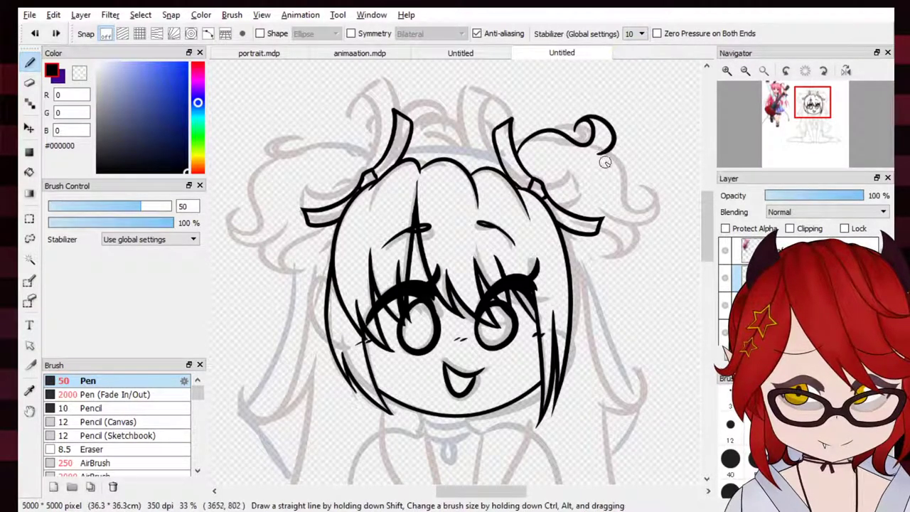
pyautogui.moveTo(600, 154)
pyautogui.mouseDown()
pyautogui.moveTo(645, 213)
pyautogui.moveTo(648, 192)
pyautogui.moveTo(641, 211)
pyautogui.moveTo(650, 206)
pyautogui.moveTo(655, 218)
pyautogui.moveTo(605, 258)
pyautogui.mouseUp()
pyautogui.hotkey('ctrl', 'z')
pyautogui.hotkey('ctrl', 'z')
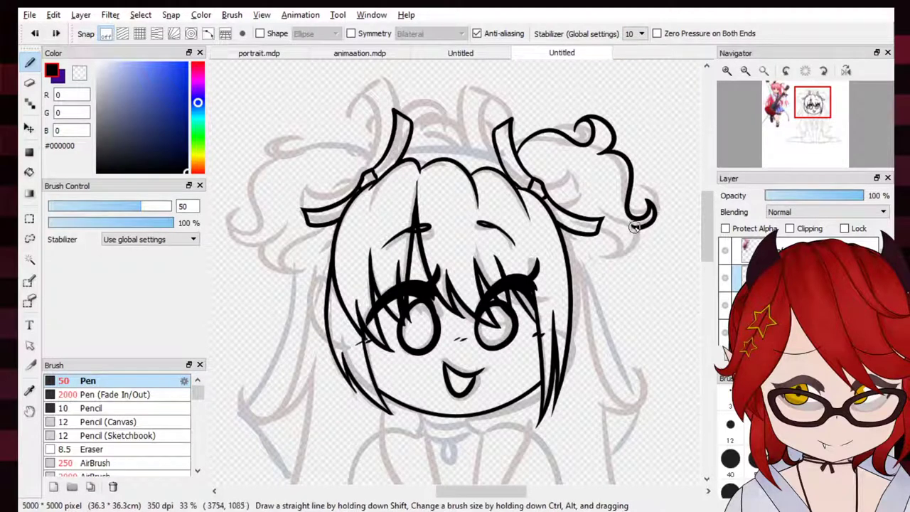
pyautogui.moveTo(633, 226); pyautogui.dragTo(610, 257)
pyautogui.hotkey('ctrl', 'z')
pyautogui.moveTo(634, 226)
pyautogui.mouseDown()
pyautogui.moveTo(620, 259)
pyautogui.moveTo(619, 248)
pyautogui.moveTo(604, 253)
pyautogui.moveTo(622, 248)
pyautogui.moveTo(590, 226)
pyautogui.moveTo(600, 256)
pyautogui.moveTo(589, 225)
pyautogui.moveTo(621, 218)
pyautogui.moveTo(631, 253)
pyautogui.moveTo(580, 228)
pyautogui.moveTo(627, 214)
pyautogui.moveTo(577, 236)
pyautogui.moveTo(573, 227)
pyautogui.moveTo(570, 250)
pyautogui.moveTo(618, 242)
pyautogui.moveTo(558, 206)
pyautogui.mouseUp()
pyautogui.hotkey('ctrl', 'z')
pyautogui.hotkey('ctrl', 'z')
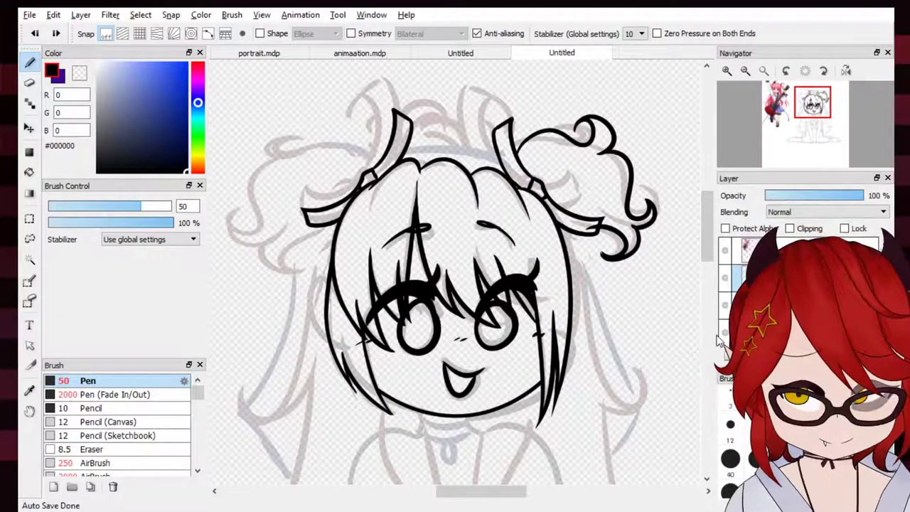
pyautogui.click(856, 356)
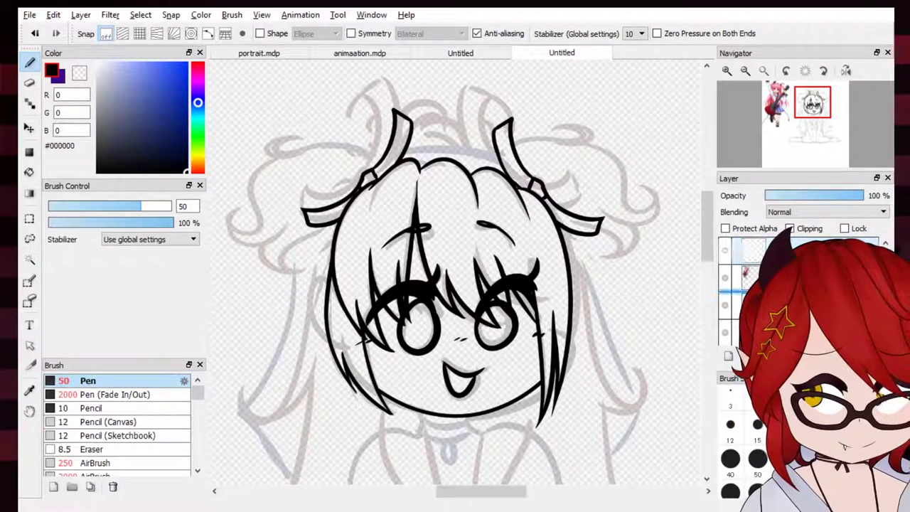
# Draw the top and outer outline of the hair bun beside the right ribbon with a black size 50 pen, ending in curled tips
pyautogui.moveTo(519, 169)
pyautogui.mouseDown()
pyautogui.moveTo(618, 193)
pyautogui.moveTo(621, 169)
pyautogui.moveTo(613, 204)
pyautogui.moveTo(634, 200)
pyautogui.mouseUp()
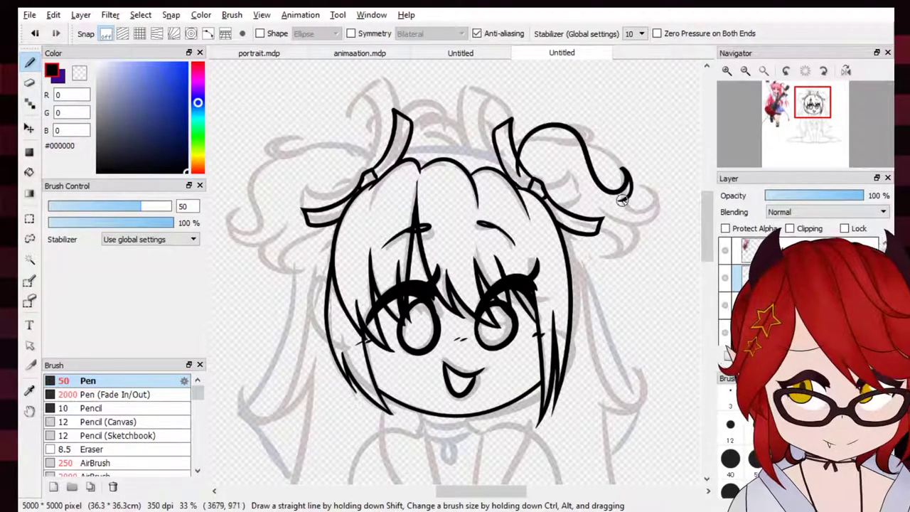
pyautogui.moveTo(624, 231)
pyautogui.mouseDown()
pyautogui.moveTo(617, 266)
pyautogui.moveTo(622, 243)
pyautogui.moveTo(629, 276)
pyautogui.moveTo(629, 157)
pyautogui.moveTo(639, 231)
pyautogui.moveTo(628, 274)
pyautogui.moveTo(573, 229)
pyautogui.mouseUp()
pyautogui.hotkey('ctrl', 'z')
pyautogui.hotkey('ctrl', 'z')
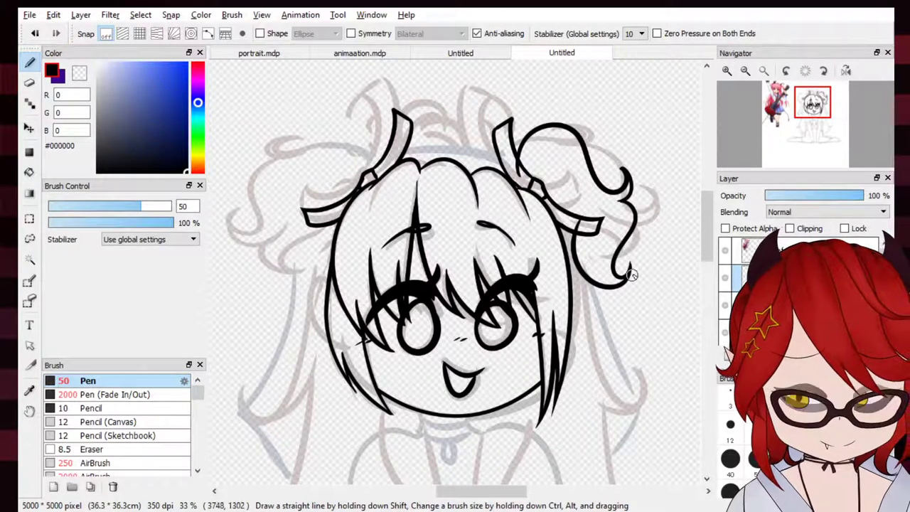
# Draw the right bun's bottom curve from its lower curled tip to the face outline and erase the part overlapping the face
pyautogui.hotkey('ctrl', 'z')
pyautogui.moveTo(630, 267); pyautogui.dragTo(560, 229)
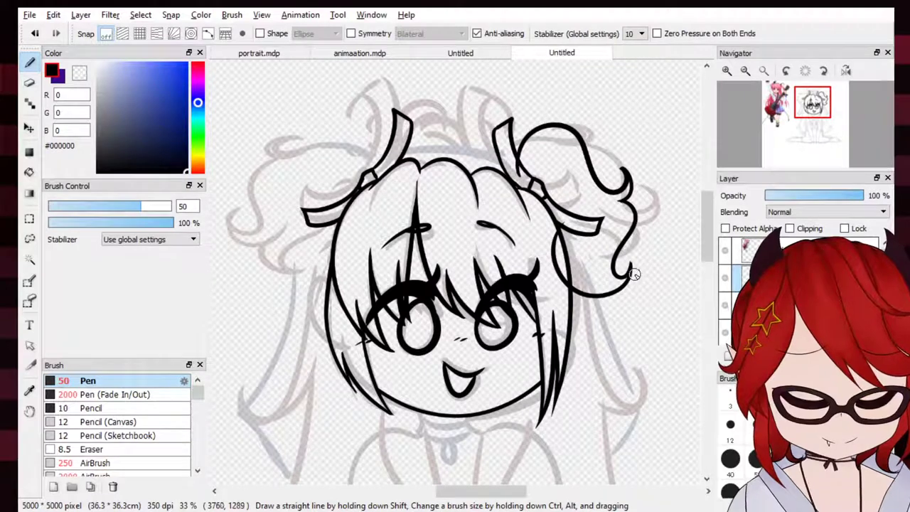
pyautogui.hotkey('ctrl', 'z')
pyautogui.moveTo(631, 267)
pyautogui.mouseDown()
pyautogui.moveTo(566, 233)
pyautogui.moveTo(588, 206)
pyautogui.mouseUp()
pyautogui.hotkey('ctrl', 'z')
pyautogui.moveTo(629, 276); pyautogui.dragTo(562, 220)
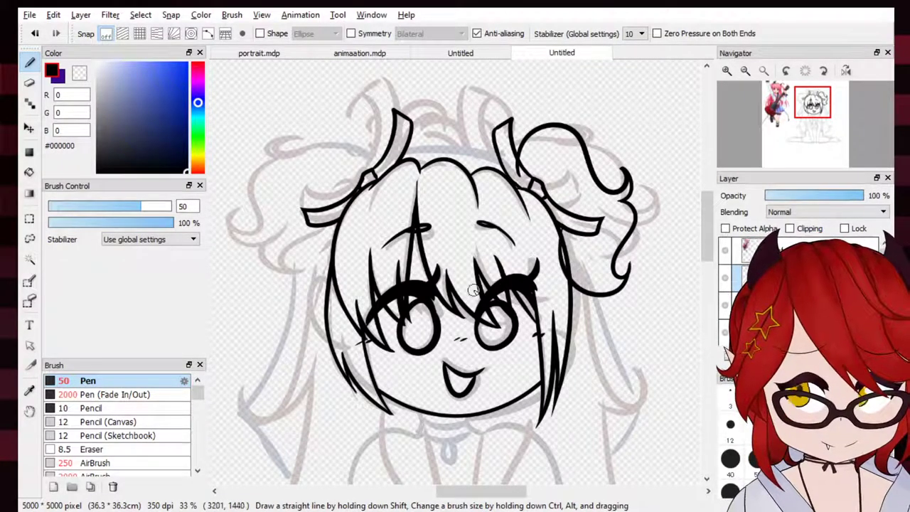
pyautogui.press('e')
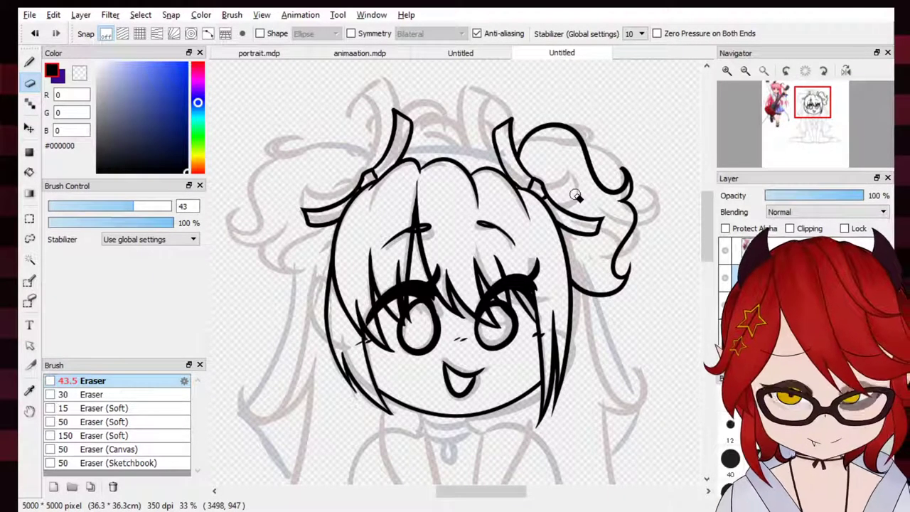
# Mirror the copy of the right hair bun horizontally with a transform
pyautogui.click(29, 128)
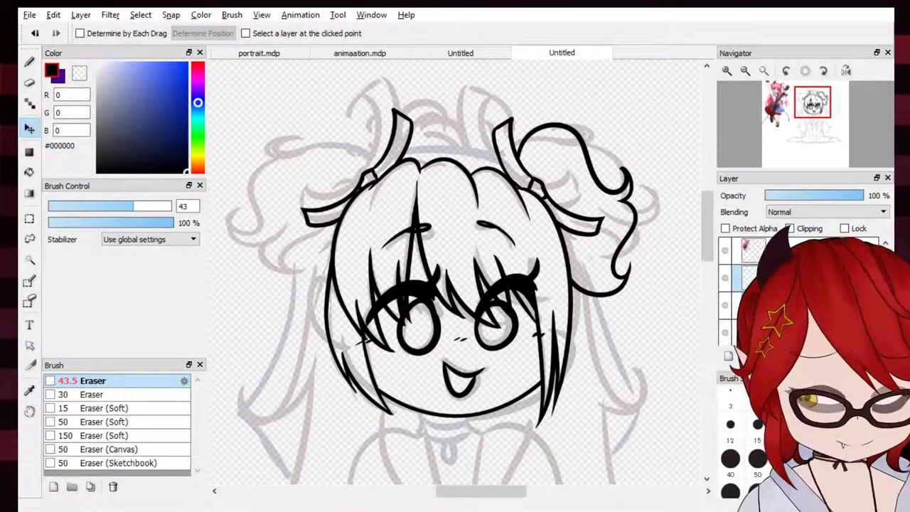
pyautogui.hotkey('ctrl', 't')
pyautogui.click(458, 471)
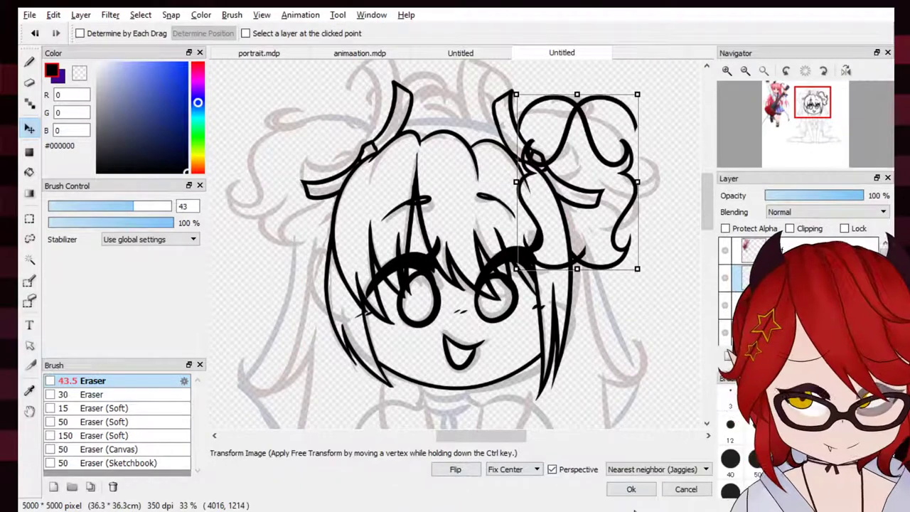
pyautogui.click(629, 490)
# Move the mirrored bun to the left ribbon, align it with the head outline, and merge its layer
pyautogui.moveTo(590, 369); pyautogui.dragTo(353, 348)
pyautogui.moveTo(498, 284)
pyautogui.mouseDown()
pyautogui.moveTo(483, 293)
pyautogui.moveTo(500, 292)
pyautogui.mouseUp()
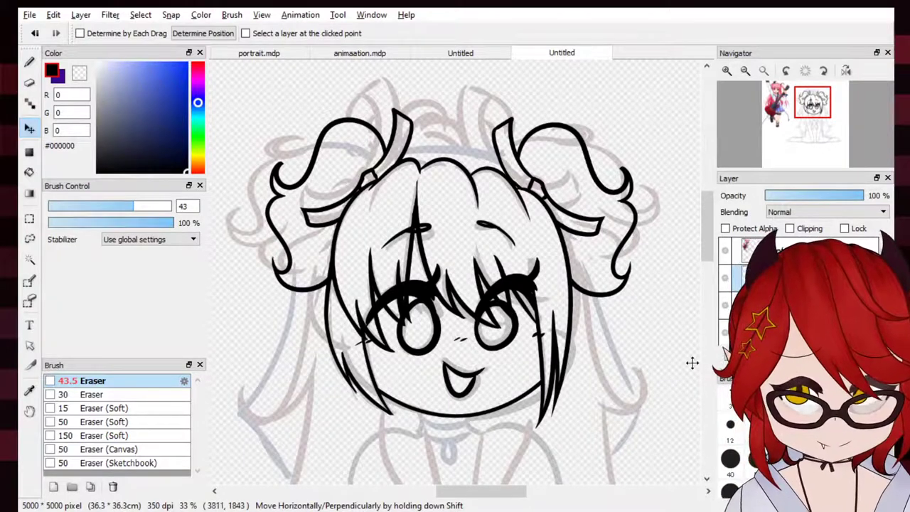
pyautogui.moveTo(582, 337); pyautogui.dragTo(585, 332)
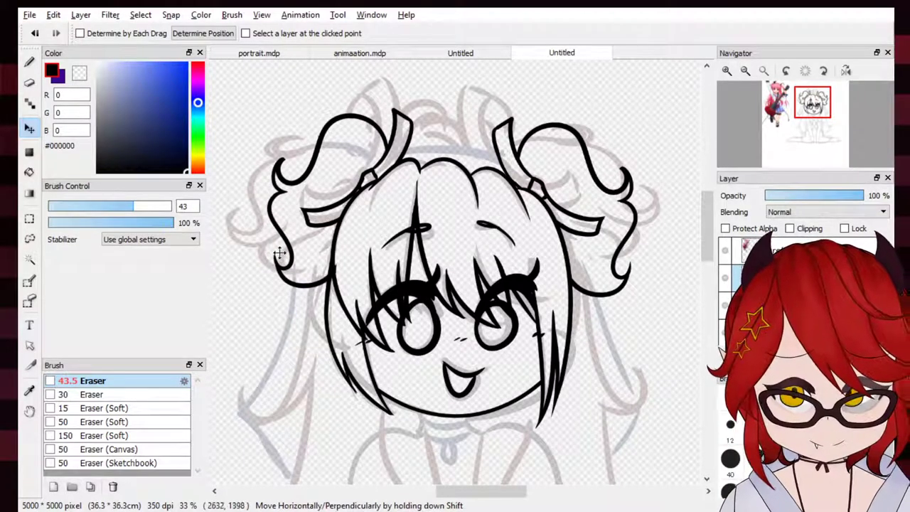
pyautogui.click(30, 83)
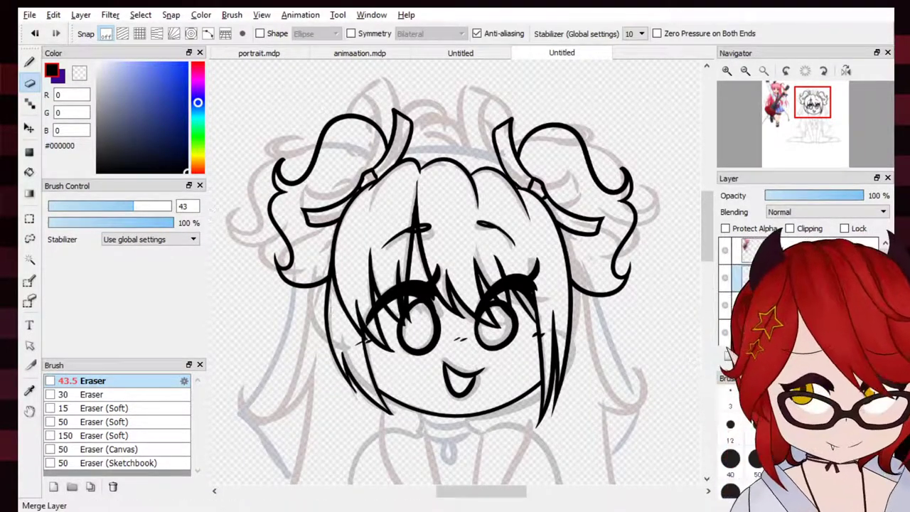
pyautogui.click(763, 70)
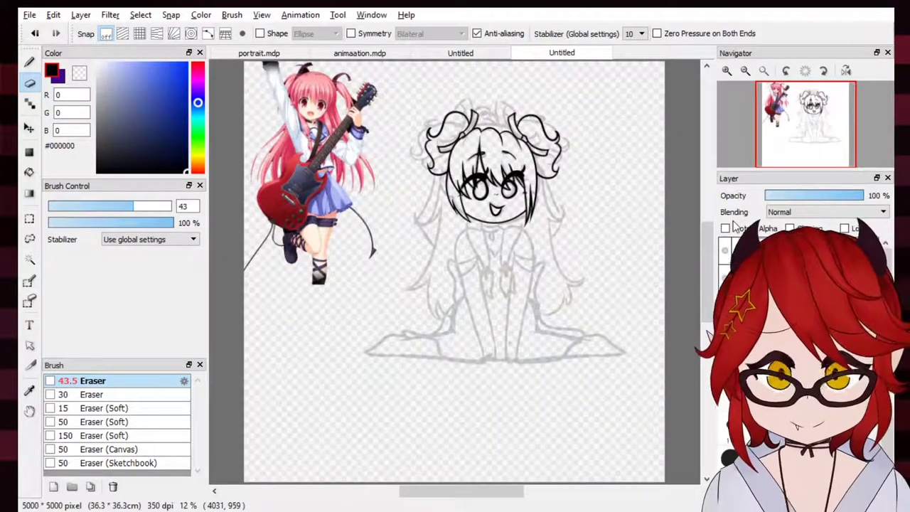
# Draw a small round frowning face in the empty area below the reference picture with the size 50 pen
pyautogui.click(30, 63)
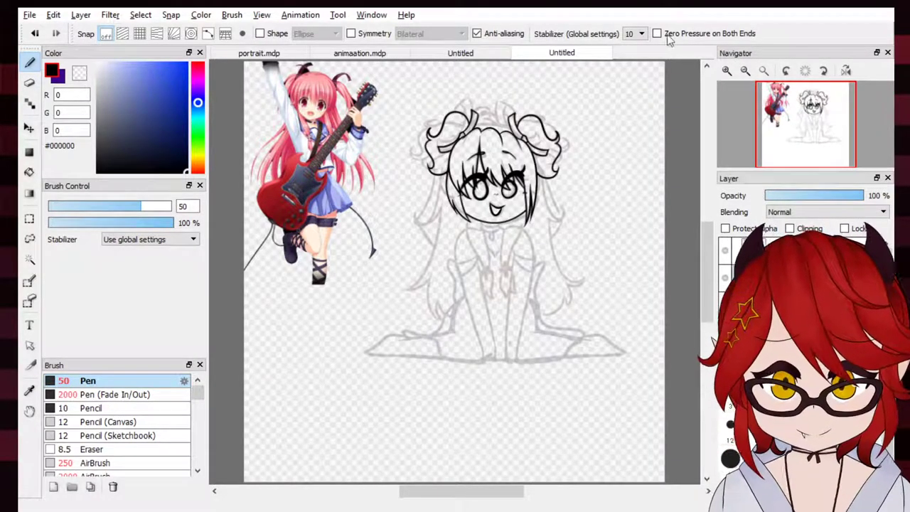
pyautogui.click(728, 71)
pyautogui.click(727, 72)
pyautogui.click(728, 72)
pyautogui.moveTo(801, 120); pyautogui.dragTo(759, 138)
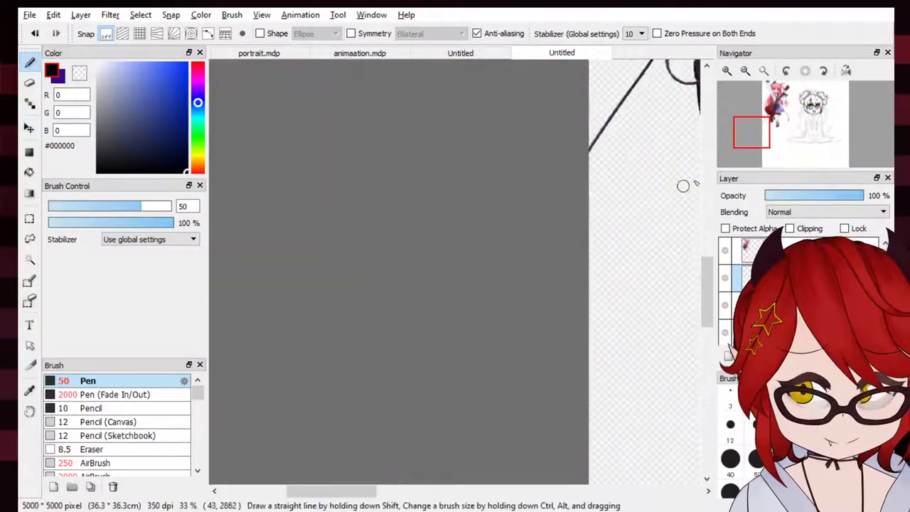
pyautogui.click(768, 140)
pyautogui.moveTo(464, 270)
pyautogui.mouseDown()
pyautogui.moveTo(583, 284)
pyautogui.moveTo(553, 212)
pyautogui.mouseUp()
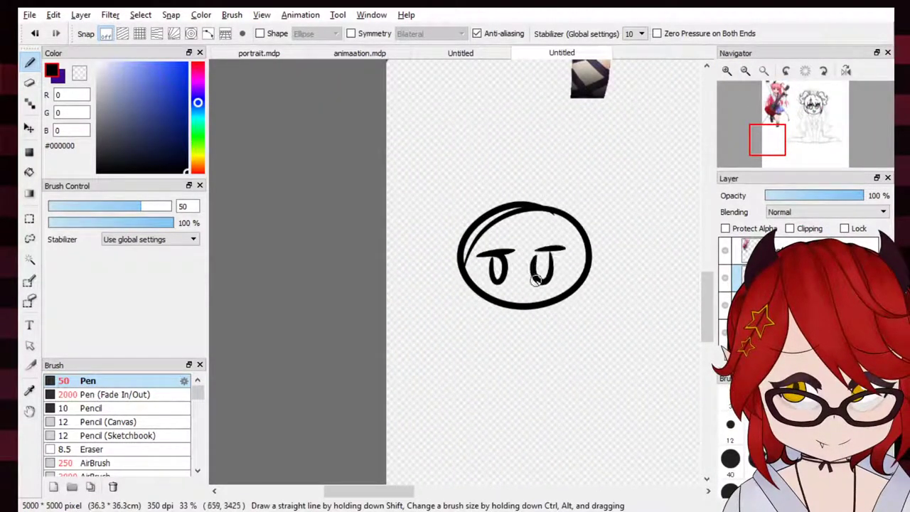
pyautogui.hotkey('ctrl', 'z')
pyautogui.moveTo(544, 251); pyautogui.dragTo(530, 292)
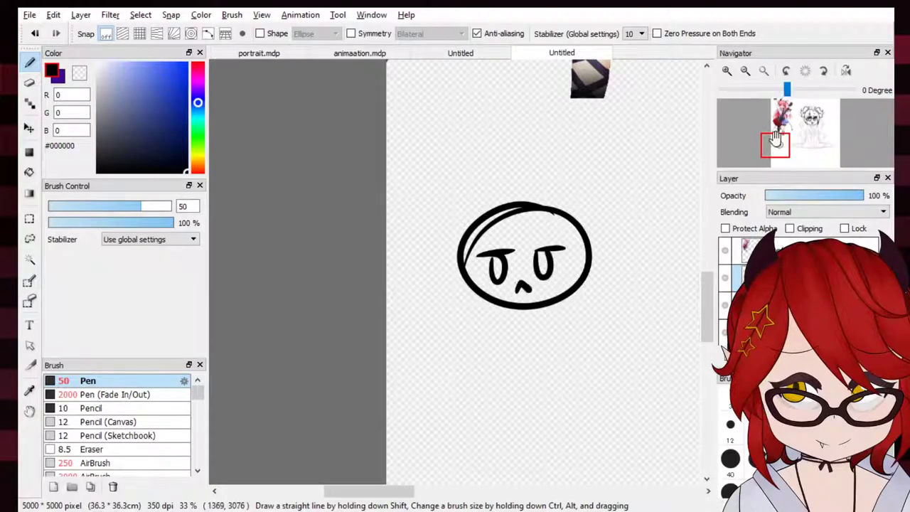
# Draw a round smiling face beside the frowning one, with a narrow pointed body ending in a curl and two small horns
pyautogui.moveTo(777, 139); pyautogui.dragTo(781, 138)
pyautogui.moveTo(459, 284)
pyautogui.mouseDown()
pyautogui.moveTo(589, 281)
pyautogui.moveTo(483, 235)
pyautogui.mouseUp()
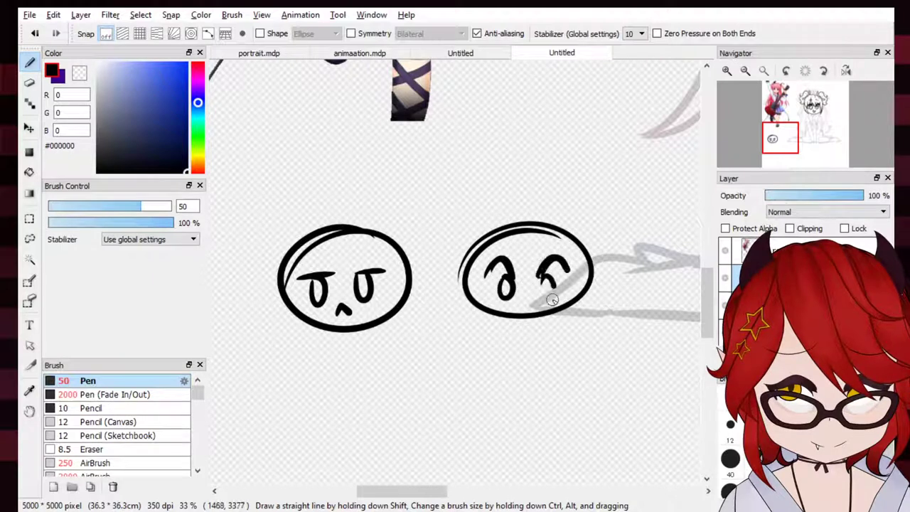
pyautogui.moveTo(552, 299); pyautogui.dragTo(544, 279)
pyautogui.hotkey('ctrl', 'z')
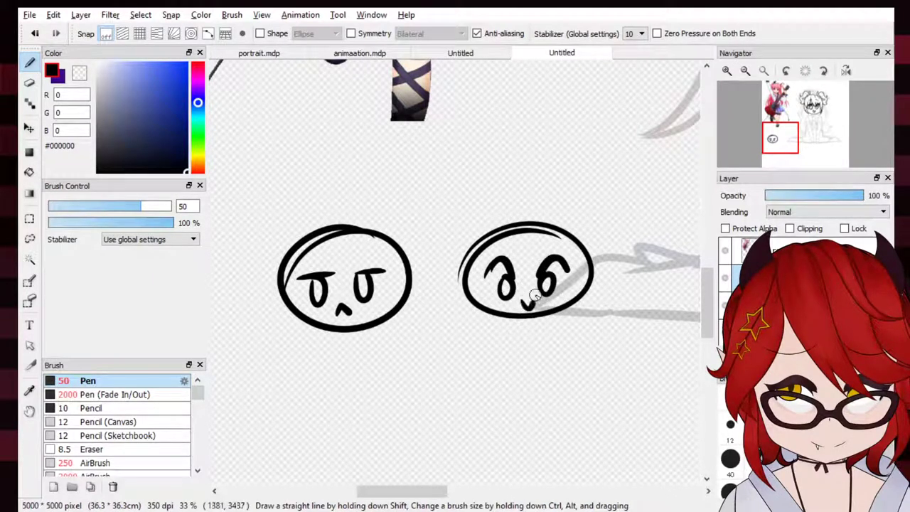
pyautogui.moveTo(511, 319); pyautogui.dragTo(539, 313)
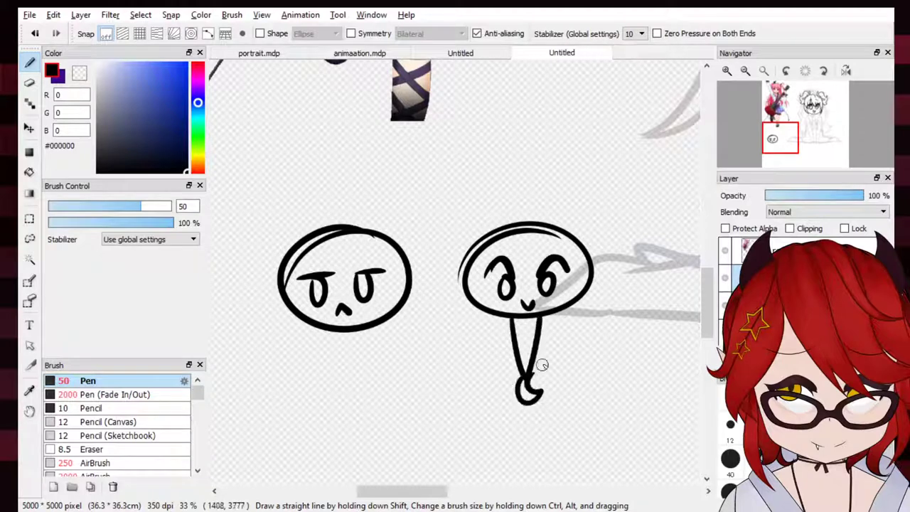
pyautogui.moveTo(555, 202); pyautogui.dragTo(569, 232)
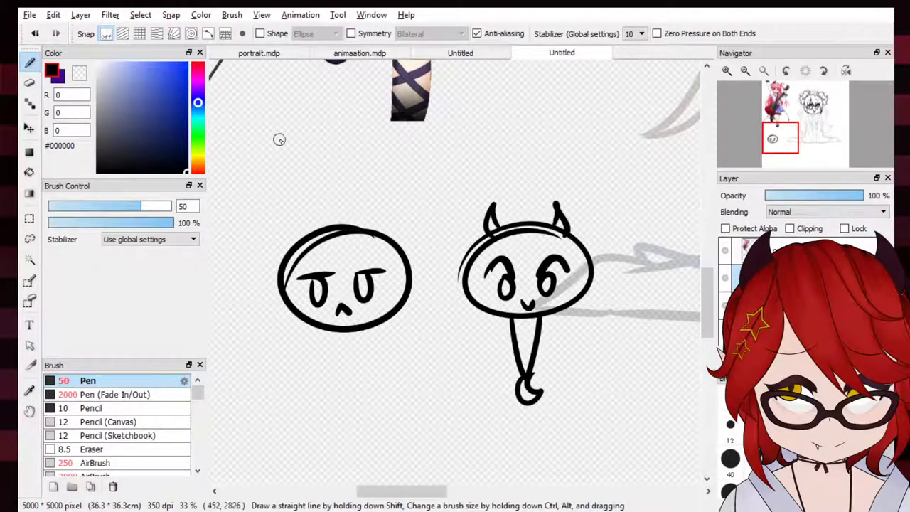
# Add dark red (#8C0707) hair with bangs over the smiling face
pyautogui.click(184, 112)
pyautogui.moveTo(197, 100); pyautogui.dragTo(212, 57)
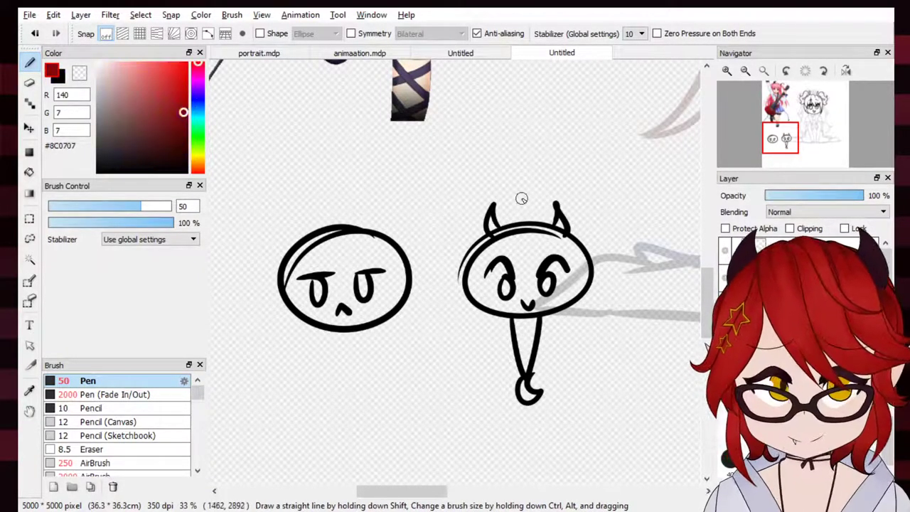
pyautogui.moveTo(476, 272)
pyautogui.mouseDown()
pyautogui.moveTo(569, 259)
pyautogui.moveTo(559, 254)
pyautogui.moveTo(611, 276)
pyautogui.moveTo(584, 241)
pyautogui.moveTo(509, 209)
pyautogui.mouseUp()
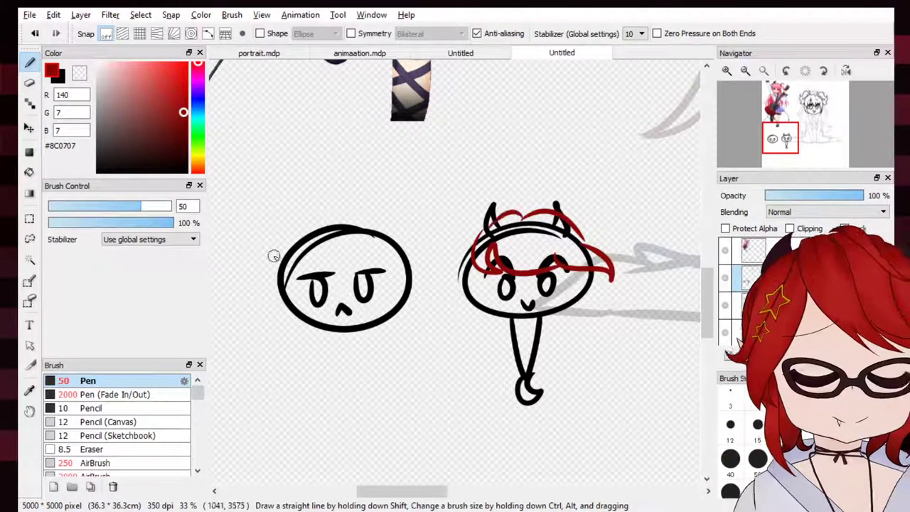
# Draw two green (#668C07) hearts on either side of the smiling face
pyautogui.click(200, 150)
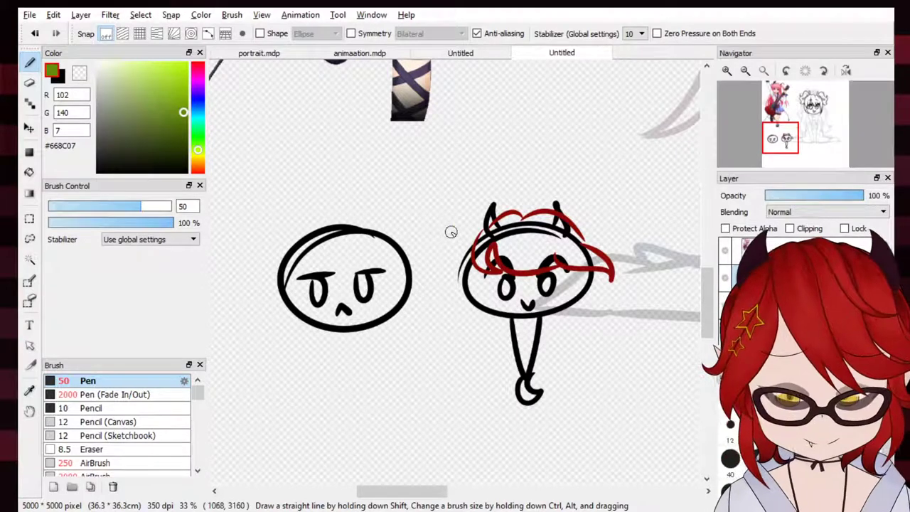
pyautogui.moveTo(451, 231); pyautogui.dragTo(439, 224)
pyautogui.moveTo(610, 294); pyautogui.dragTo(610, 311)
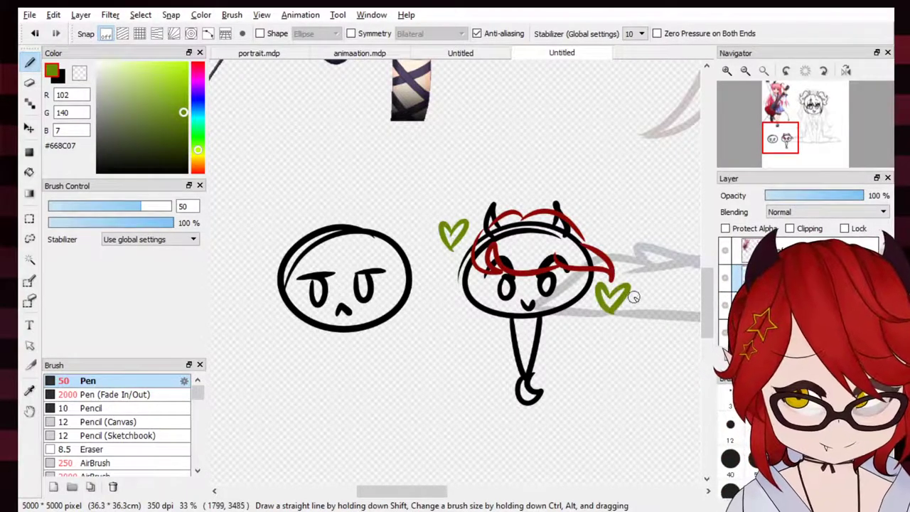
# Erase both doodle faces and the hearts below the reference picture with a size 428 eraser
pyautogui.moveTo(797, 134); pyautogui.dragTo(817, 104)
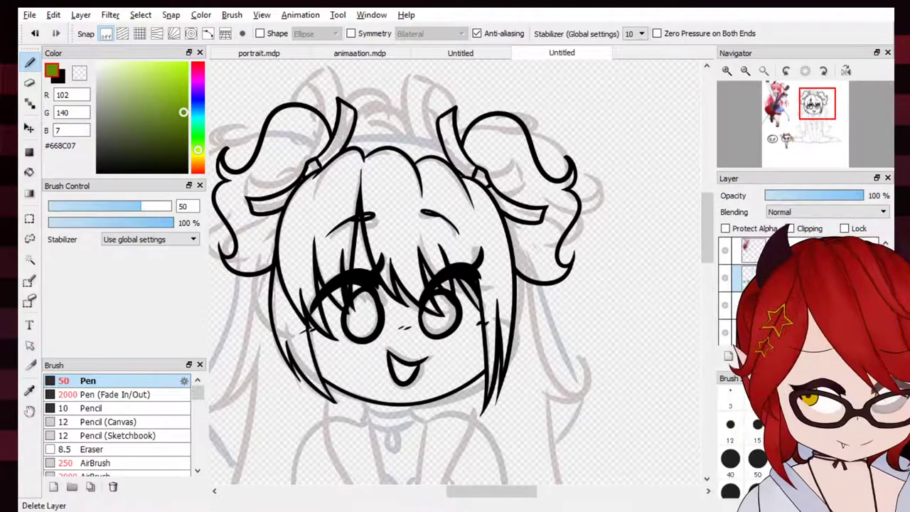
pyautogui.click(846, 355)
pyautogui.hotkey('ctrl', 'z')
pyautogui.moveTo(817, 106); pyautogui.dragTo(779, 140)
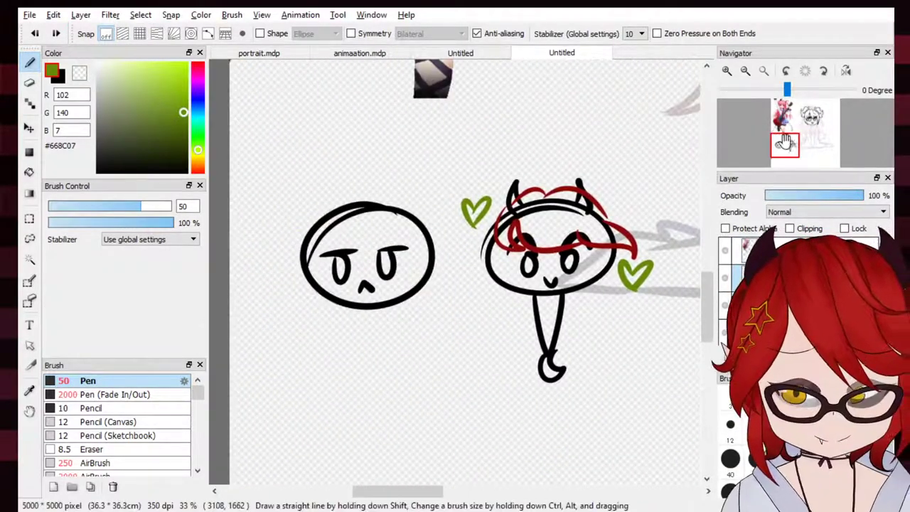
pyautogui.click(29, 82)
pyautogui.click(170, 206)
pyautogui.moveTo(424, 193)
pyautogui.mouseDown()
pyautogui.moveTo(282, 288)
pyautogui.moveTo(519, 185)
pyautogui.moveTo(535, 337)
pyautogui.moveTo(585, 359)
pyautogui.moveTo(567, 365)
pyautogui.mouseUp()
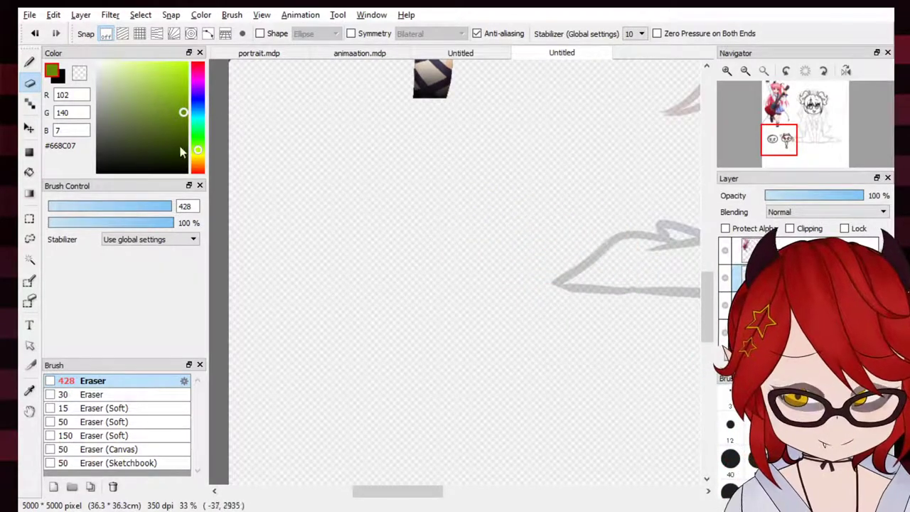
# Switch back to the black pen, check the reference character, and draw the headband arc across the head between the ribbons
pyautogui.click(30, 63)
pyautogui.click(61, 78)
pyautogui.moveTo(801, 123)
pyautogui.mouseDown()
pyautogui.moveTo(811, 111)
pyautogui.moveTo(808, 138)
pyautogui.moveTo(784, 122)
pyautogui.moveTo(781, 107)
pyautogui.mouseUp()
pyautogui.click(726, 70)
pyautogui.click(726, 71)
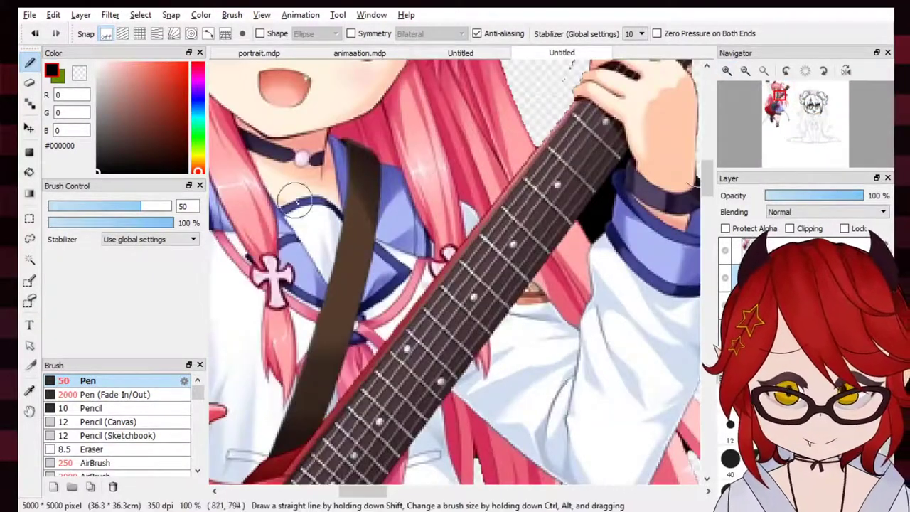
pyautogui.moveTo(781, 105); pyautogui.dragTo(809, 117)
pyautogui.click(745, 72)
pyautogui.click(745, 72)
pyautogui.click(745, 71)
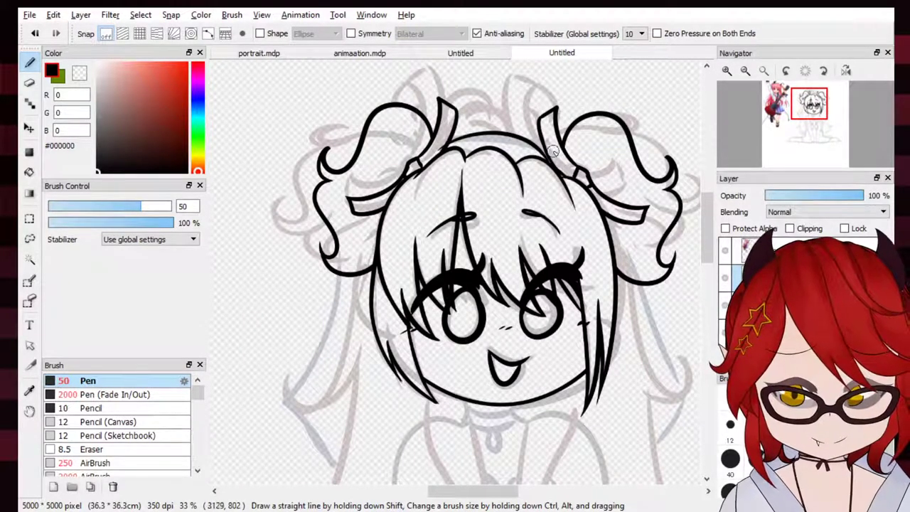
# Ink the curved crown hair strands behind the headband, between the two hair ribbons
pyautogui.click(29, 128)
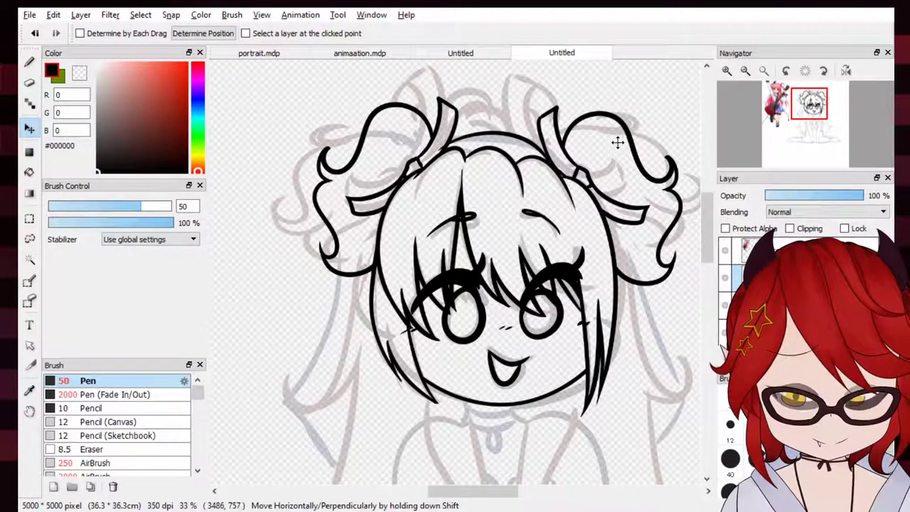
pyautogui.click(29, 62)
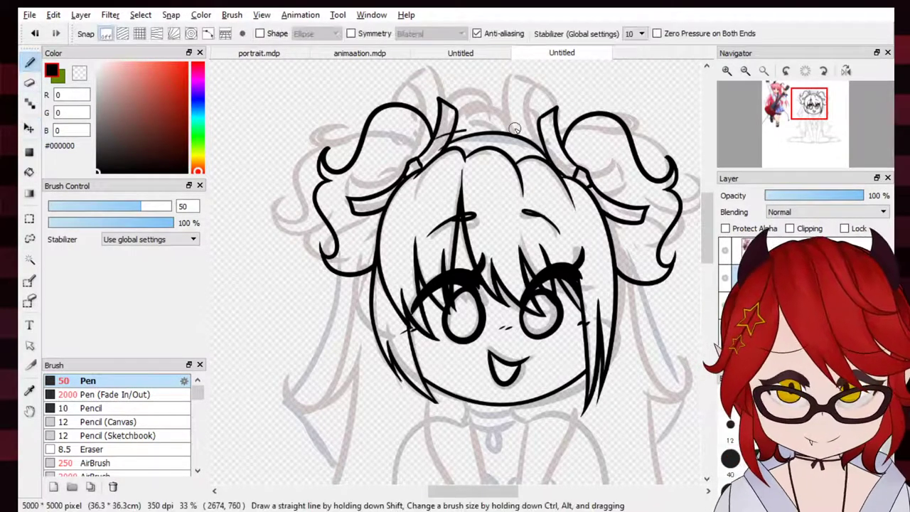
pyautogui.moveTo(515, 128); pyautogui.dragTo(581, 169)
pyautogui.hotkey('ctrl', 'z')
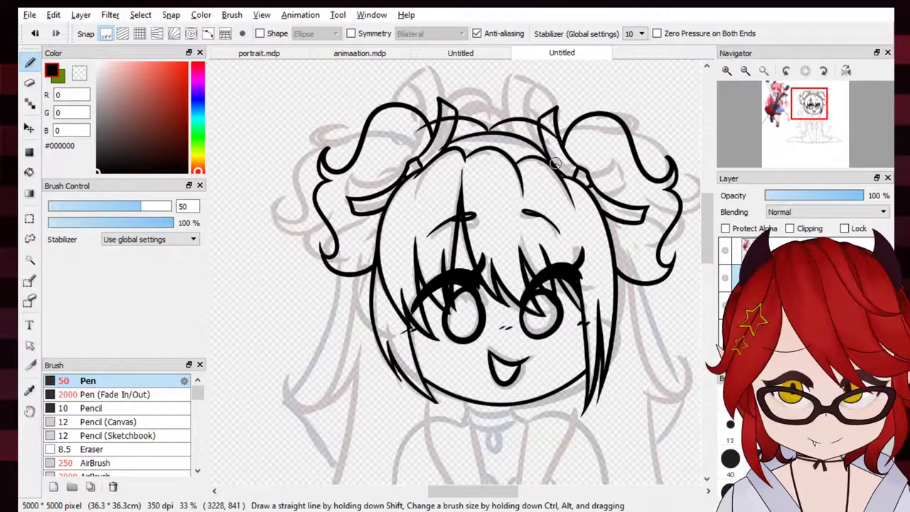
pyautogui.moveTo(539, 122); pyautogui.dragTo(559, 164)
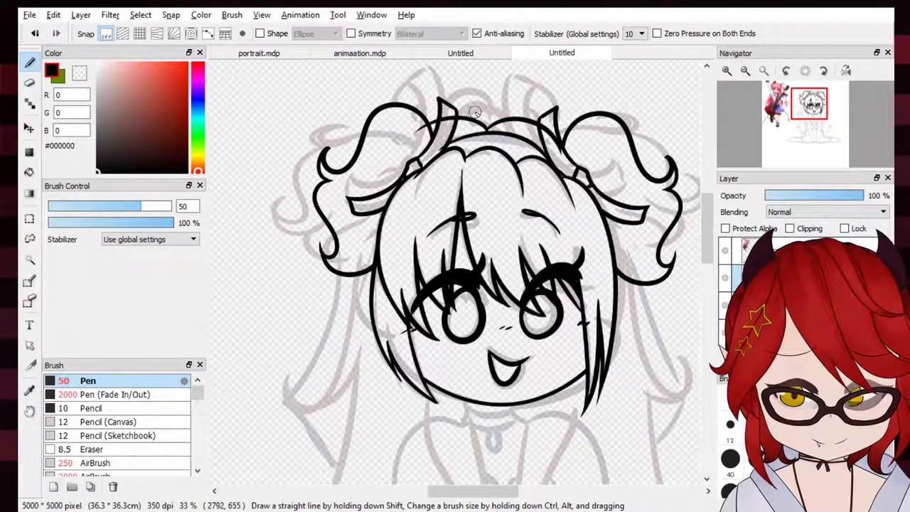
pyautogui.hotkey('ctrl', 'z')
pyautogui.moveTo(460, 117); pyautogui.dragTo(521, 120)
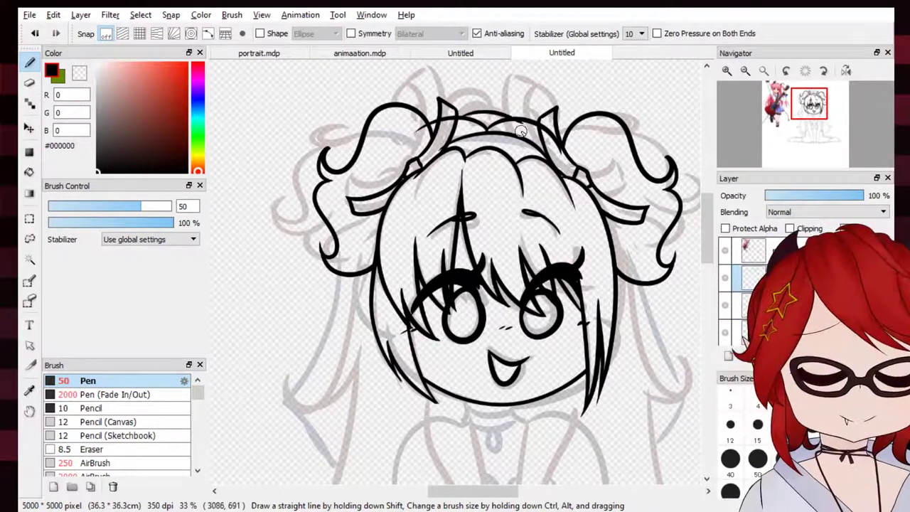
# Ink the outer contours of both hanging twin tails from the buns down past their pointed outer tips
pyautogui.moveTo(343, 247)
pyautogui.mouseDown()
pyautogui.moveTo(289, 398)
pyautogui.moveTo(275, 398)
pyautogui.moveTo(352, 483)
pyautogui.mouseUp()
pyautogui.moveTo(637, 279); pyautogui.dragTo(684, 425)
pyautogui.hotkey('ctrl', 'z')
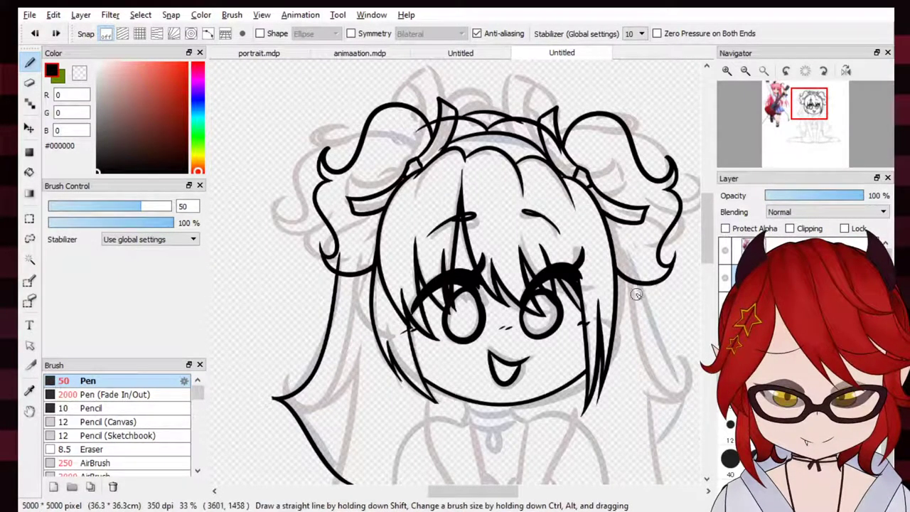
pyautogui.moveTo(635, 276); pyautogui.dragTo(693, 399)
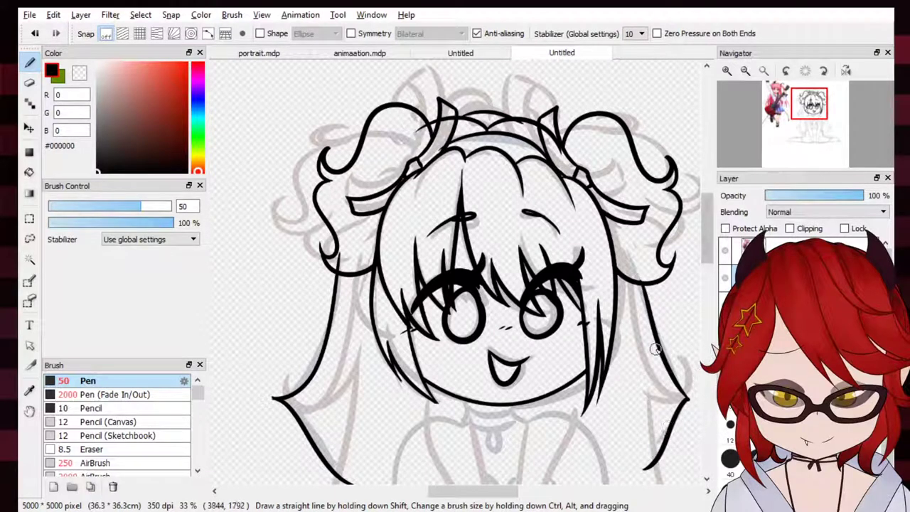
# Erase the ends of the twin-tail lines that overlap the bun outlines, using the size 88 eraser
pyautogui.click(30, 83)
pyautogui.moveTo(817, 116); pyautogui.dragTo(812, 113)
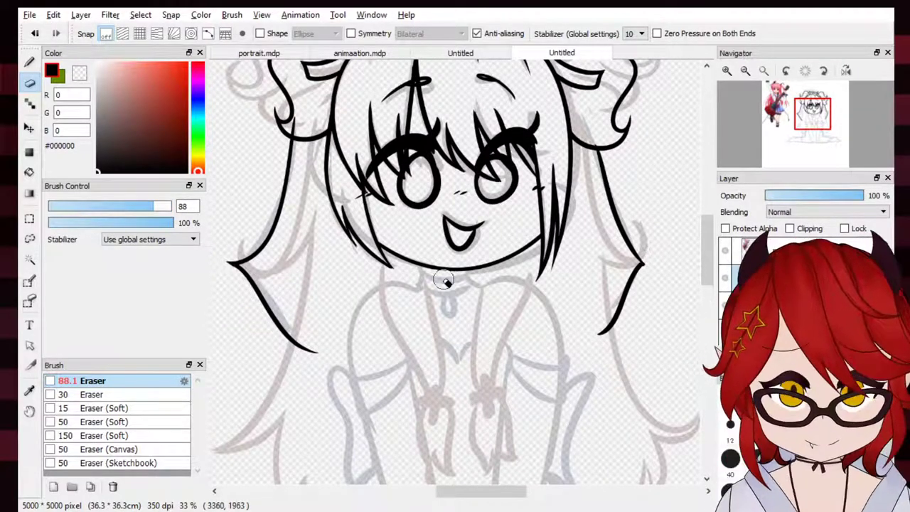
pyautogui.press('b')
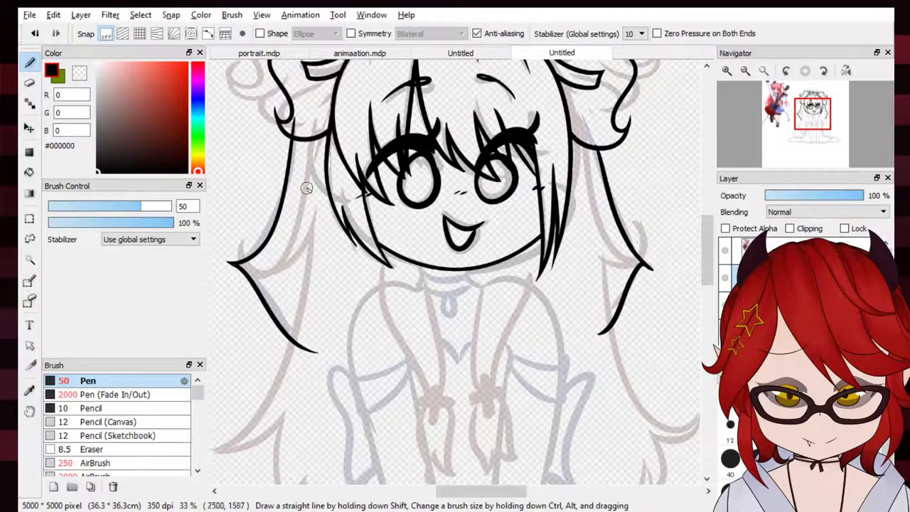
pyautogui.press('e')
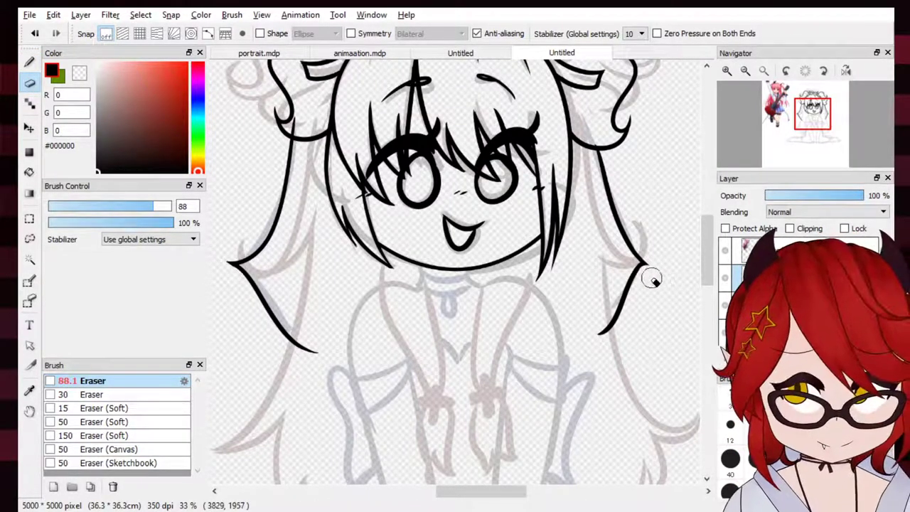
pyautogui.click(30, 63)
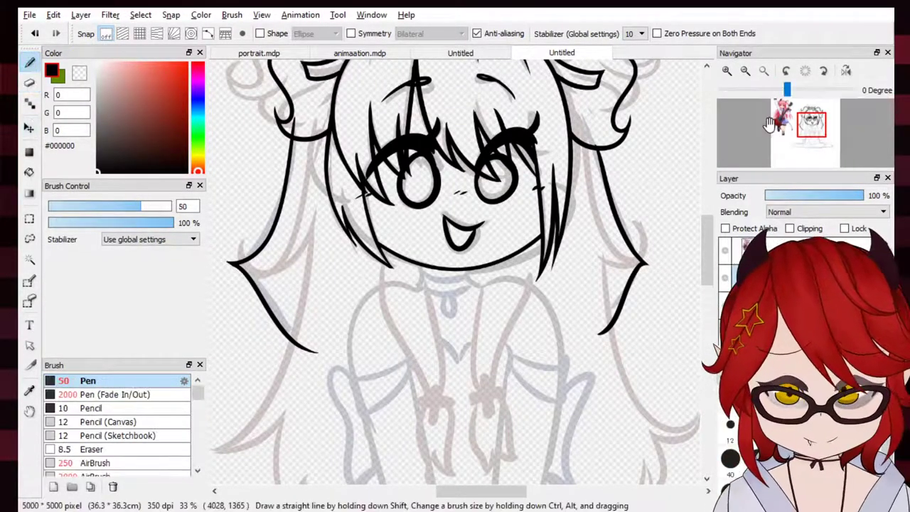
pyautogui.click(29, 83)
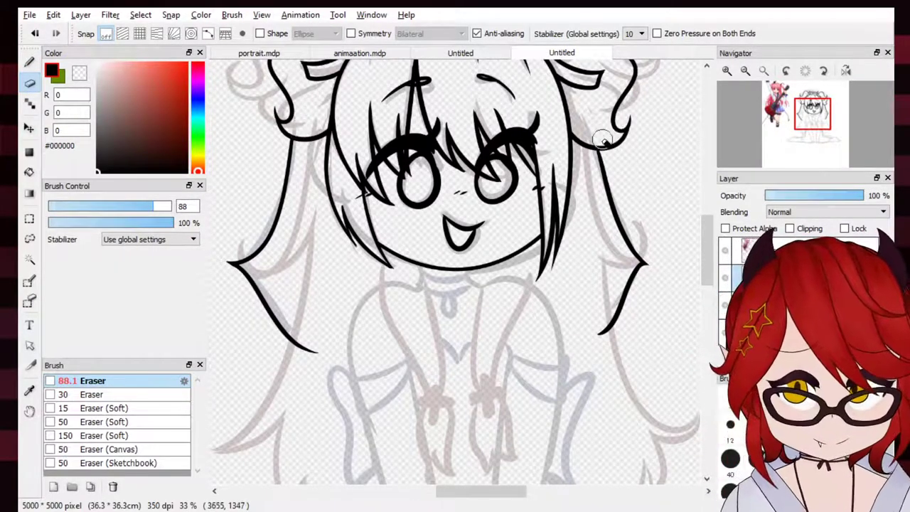
pyautogui.click(745, 70)
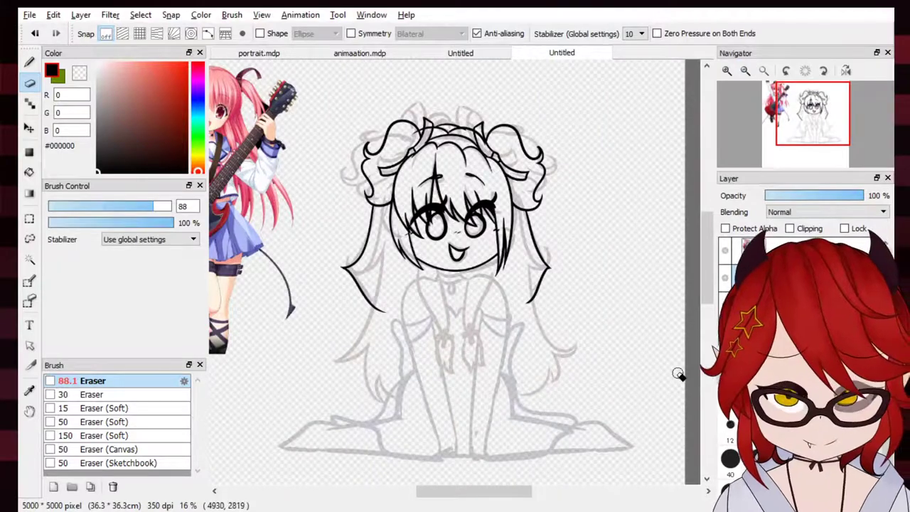
# Erase the headband and crown hair lines crossing the inside of the hair ribbons
pyautogui.click(727, 71)
pyautogui.click(728, 71)
pyautogui.click(727, 71)
pyautogui.click(727, 71)
pyautogui.moveTo(787, 108); pyautogui.dragTo(806, 110)
pyautogui.moveTo(470, 225); pyautogui.dragTo(479, 219)
pyautogui.moveTo(527, 189)
pyautogui.mouseDown()
pyautogui.moveTo(523, 209)
pyautogui.moveTo(537, 187)
pyautogui.moveTo(532, 195)
pyautogui.mouseUp()
pyautogui.moveTo(806, 112); pyautogui.dragTo(810, 114)
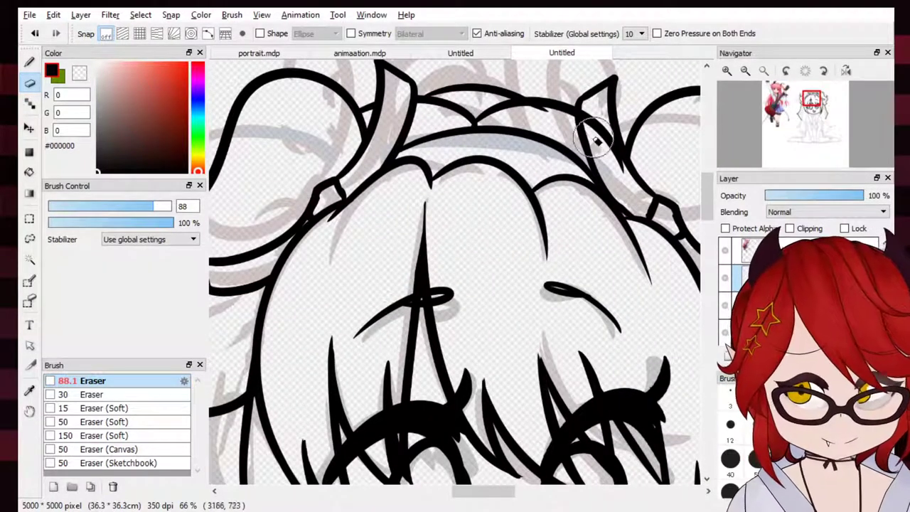
pyautogui.moveTo(597, 142)
pyautogui.mouseDown()
pyautogui.moveTo(631, 181)
pyautogui.moveTo(598, 110)
pyautogui.moveTo(604, 143)
pyautogui.moveTo(596, 104)
pyautogui.mouseUp()
pyautogui.hotkey('ctrl', 'z')
pyautogui.hotkey('ctrl', 'z')
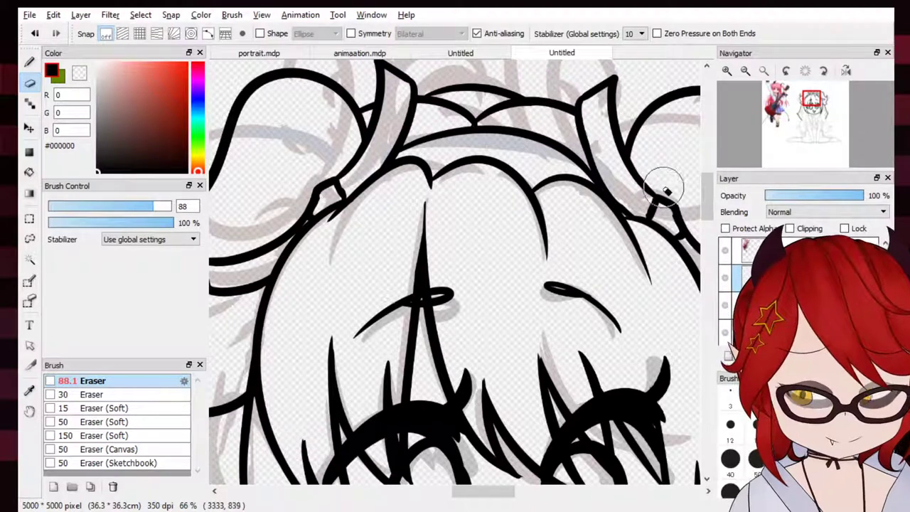
# Ink the tapered front hair lock hanging below the chin on the left with the size 50 pen, down to a point
pyautogui.click(763, 71)
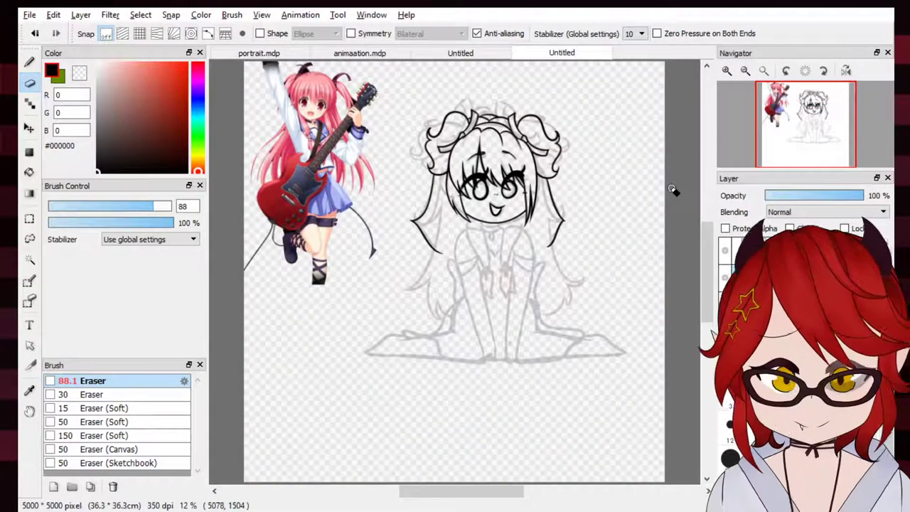
pyautogui.press('b')
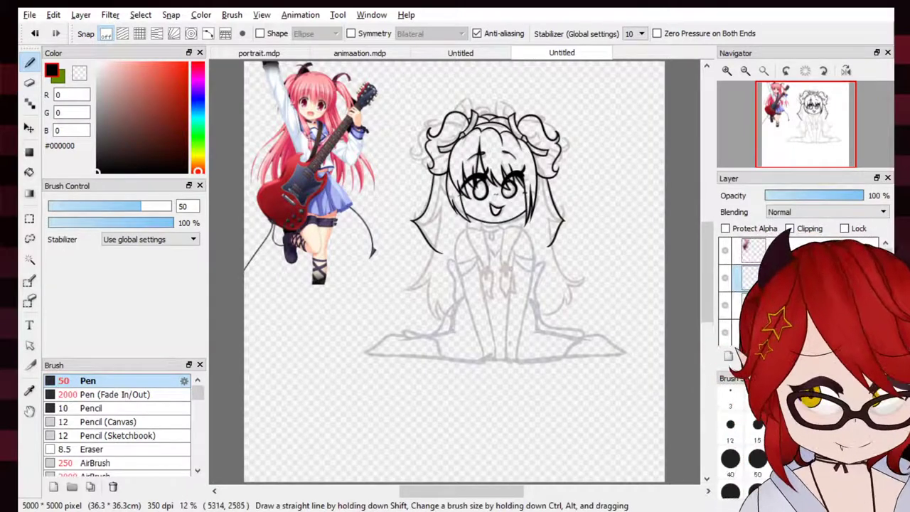
pyautogui.click(727, 71)
pyautogui.click(727, 71)
pyautogui.click(726, 71)
pyautogui.click(726, 71)
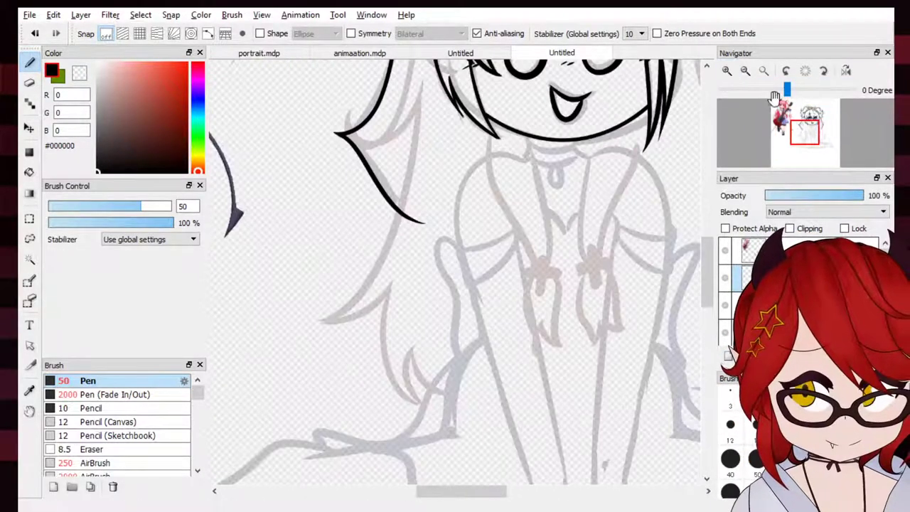
pyautogui.moveTo(805, 125)
pyautogui.mouseDown()
pyautogui.moveTo(812, 128)
pyautogui.moveTo(808, 119)
pyautogui.mouseUp()
pyautogui.click(727, 71)
pyautogui.click(745, 70)
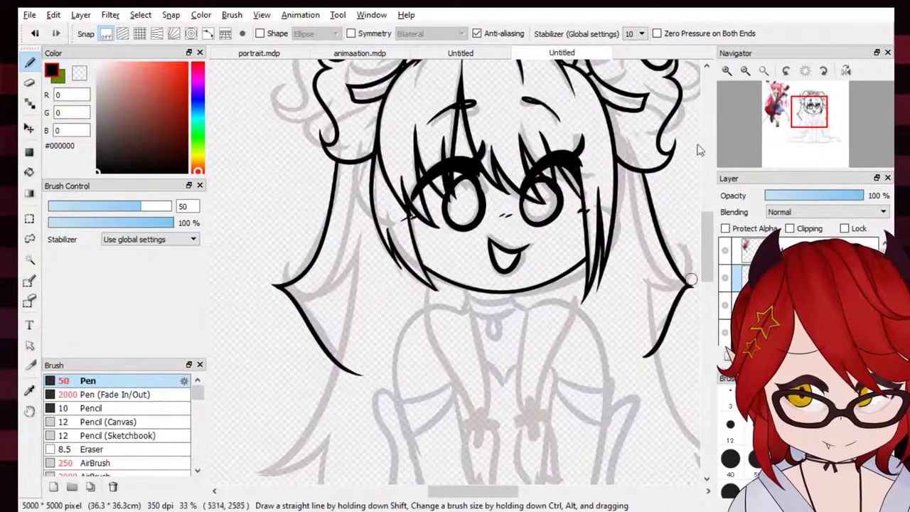
pyautogui.moveTo(426, 280); pyautogui.dragTo(474, 423)
pyautogui.moveTo(467, 285)
pyautogui.mouseDown()
pyautogui.moveTo(486, 353)
pyautogui.moveTo(478, 420)
pyautogui.mouseUp()
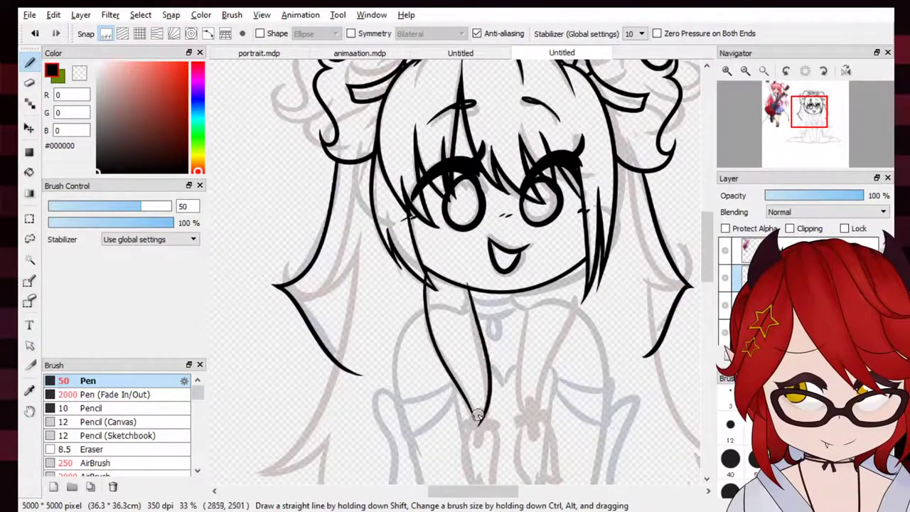
pyautogui.hotkey('ctrl', 'z')
pyautogui.moveTo(469, 287); pyautogui.dragTo(476, 418)
pyautogui.hotkey('ctrl', 'z')
pyautogui.moveTo(467, 287); pyautogui.dragTo(475, 430)
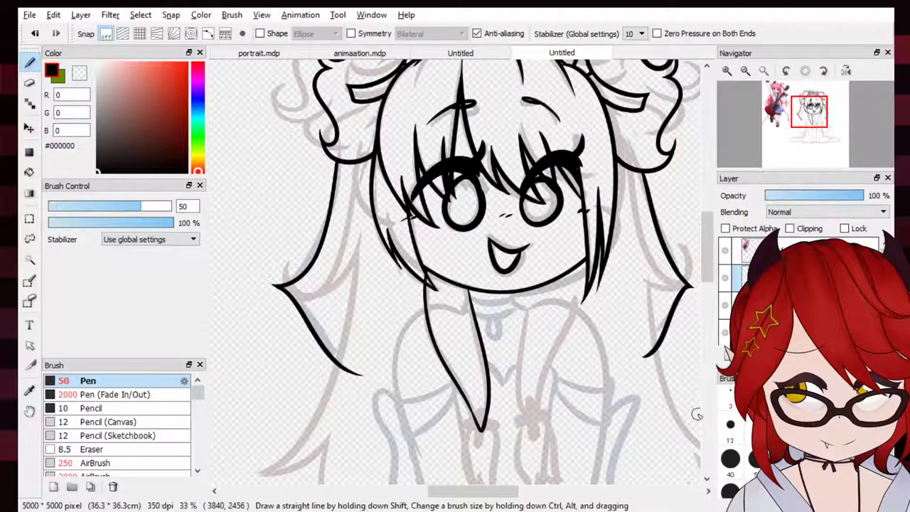
# Mirror a copy of the front hair lock with a flip transform and place it below the right side of the chin
pyautogui.hotkey('ctrl', 't')
pyautogui.click(455, 469)
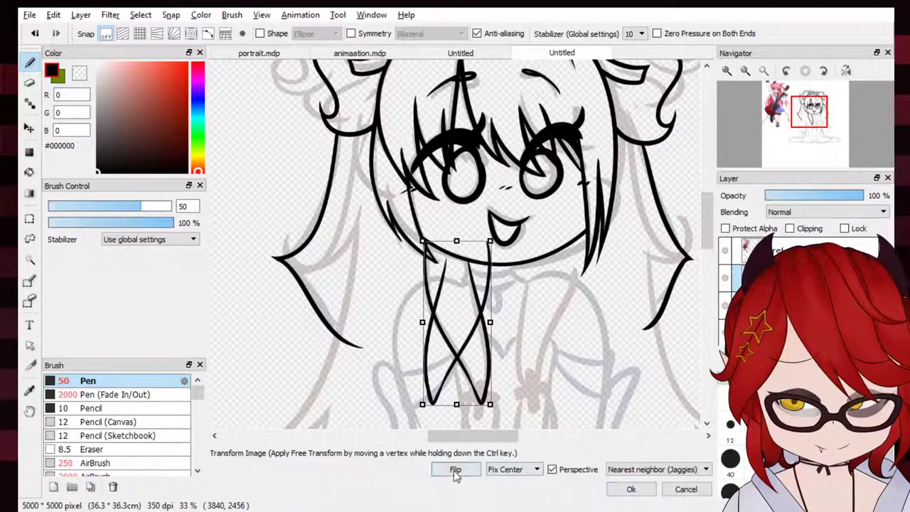
pyautogui.click(631, 489)
pyautogui.click(29, 128)
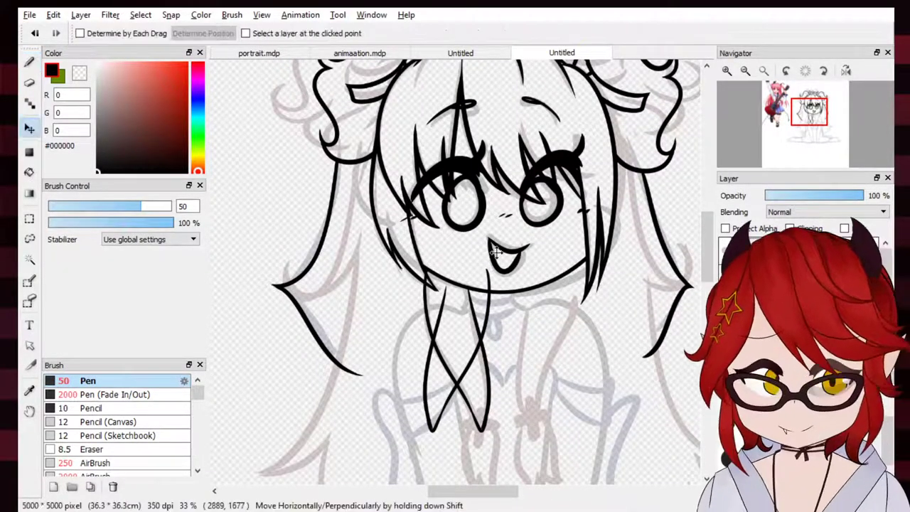
pyautogui.moveTo(546, 287)
pyautogui.mouseDown()
pyautogui.moveTo(562, 310)
pyautogui.moveTo(649, 319)
pyautogui.moveTo(644, 312)
pyautogui.mouseUp()
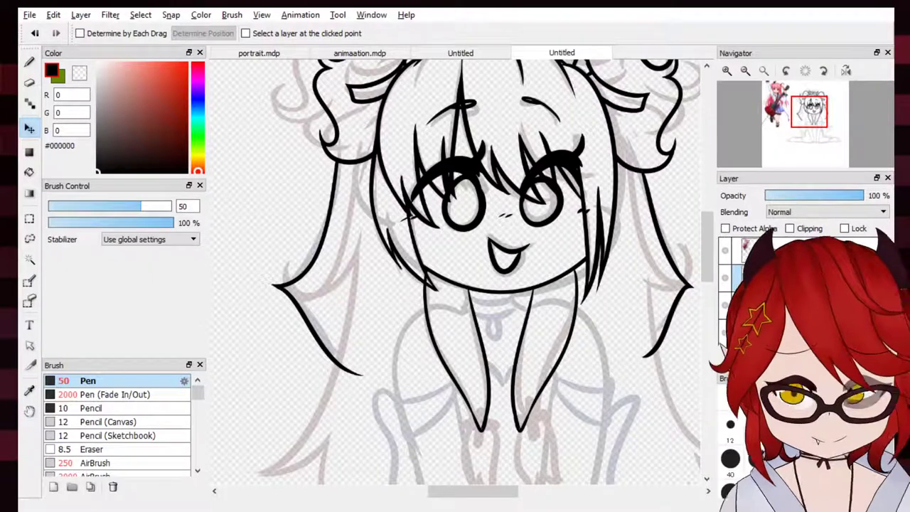
pyautogui.click(29, 62)
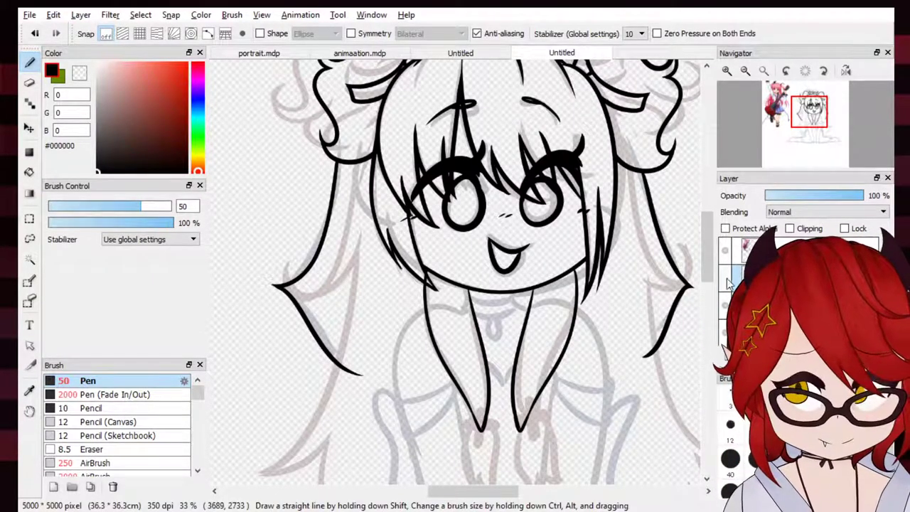
# Draw the upper and right loops of the bow at the left lock's tip, and hide the lock line art
pyautogui.moveTo(790, 112); pyautogui.dragTo(813, 139)
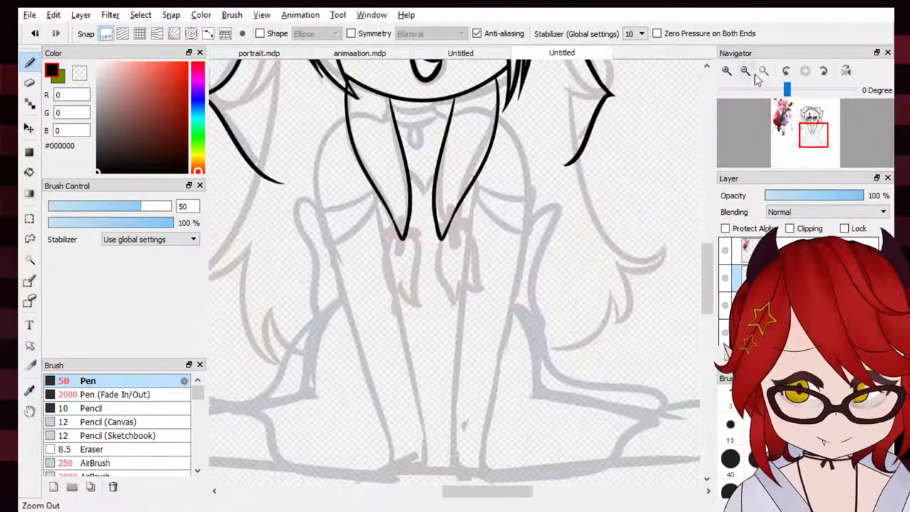
pyautogui.click(728, 71)
pyautogui.moveTo(336, 204)
pyautogui.mouseDown()
pyautogui.moveTo(354, 173)
pyautogui.moveTo(361, 213)
pyautogui.mouseUp()
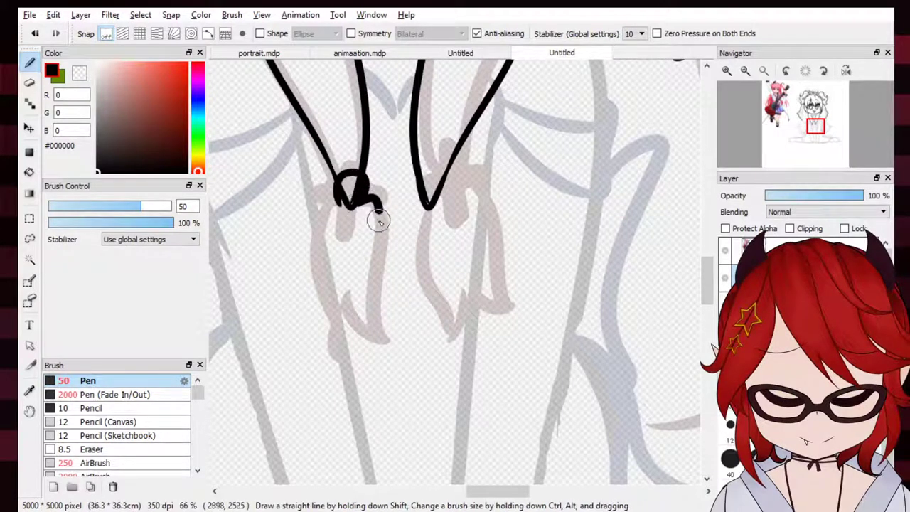
pyautogui.click(725, 304)
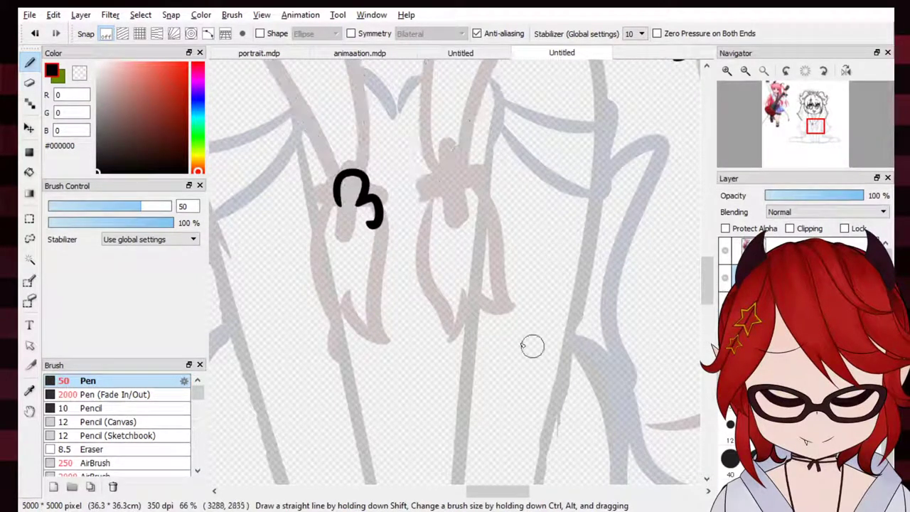
pyautogui.moveTo(337, 201); pyautogui.dragTo(341, 220)
pyautogui.hotkey('ctrl', 'z')
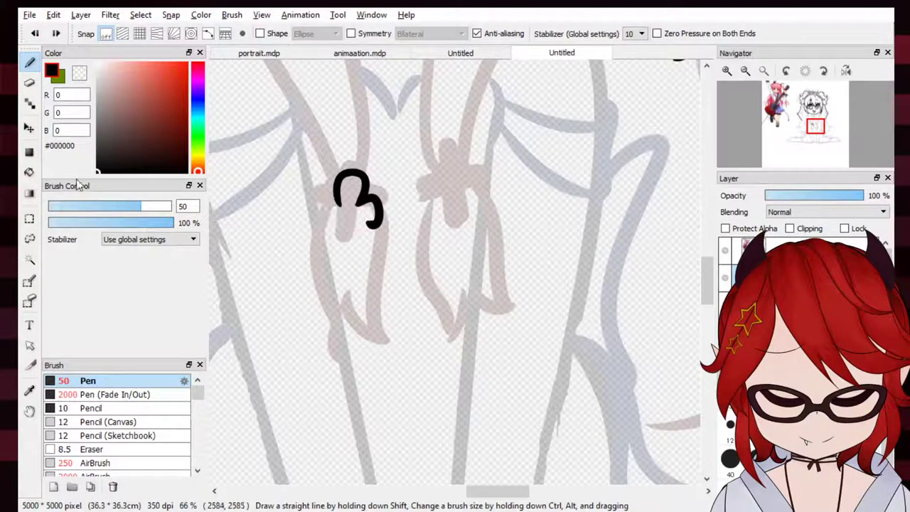
pyautogui.moveTo(337, 201); pyautogui.dragTo(340, 221)
pyautogui.hotkey('ctrl', 'z')
pyautogui.hotkey('ctrl', 'z')
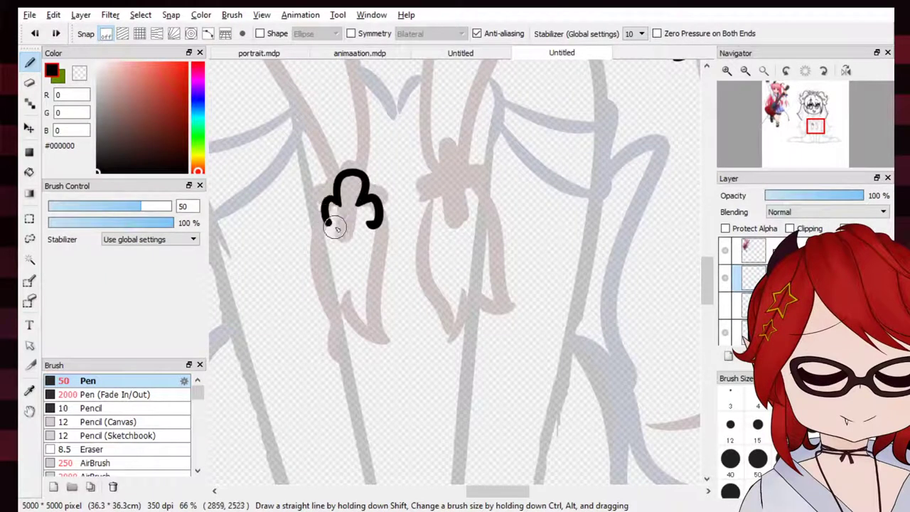
pyautogui.hotkey('ctrl', 'z')
pyautogui.hotkey('ctrl', 'z')
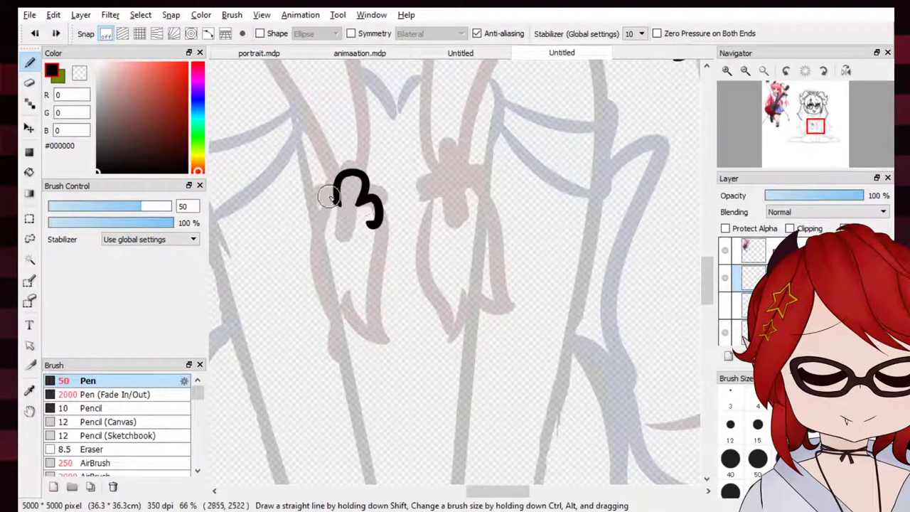
pyautogui.moveTo(336, 201); pyautogui.dragTo(340, 222)
pyautogui.hotkey('ctrl', 'z')
pyautogui.hotkey('ctrl', 'z')
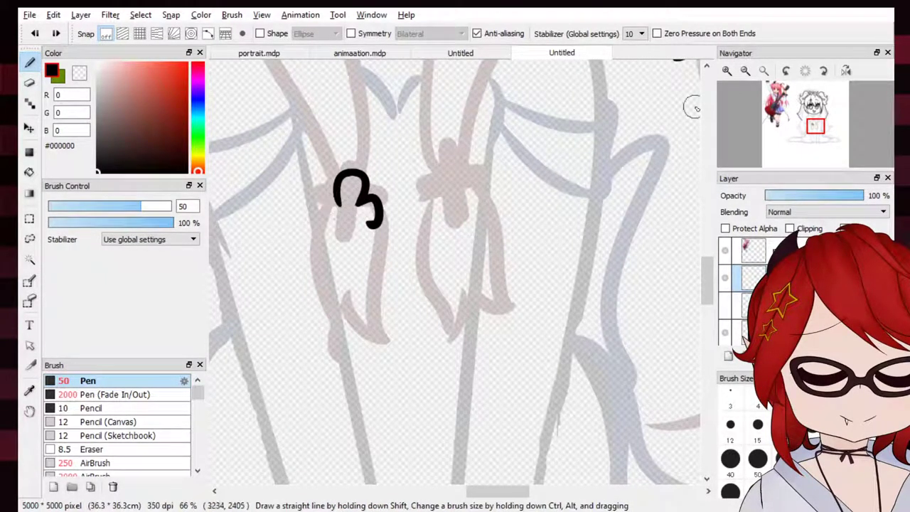
# Draw the bow's remaining side and lower loops with the size 50 pen on the mirrored canvas view
pyautogui.press('h')
pyautogui.moveTo(575, 189); pyautogui.dragTo(575, 226)
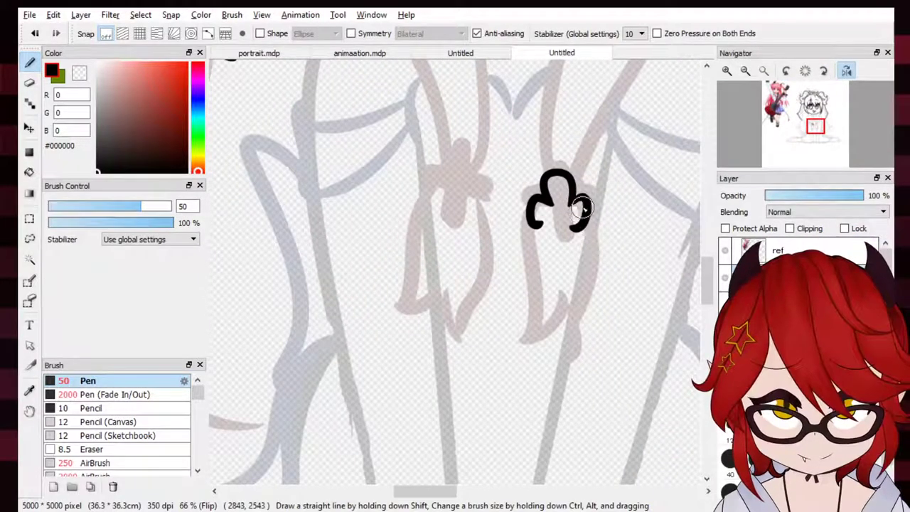
pyautogui.hotkey('ctrl', 'z')
pyautogui.moveTo(576, 189); pyautogui.dragTo(576, 226)
pyautogui.hotkey('ctrl', 'z')
pyautogui.moveTo(573, 189)
pyautogui.mouseDown()
pyautogui.moveTo(584, 231)
pyautogui.moveTo(578, 217)
pyautogui.moveTo(566, 233)
pyautogui.moveTo(544, 226)
pyautogui.moveTo(569, 235)
pyautogui.mouseUp()
pyautogui.hotkey('ctrl', 'z')
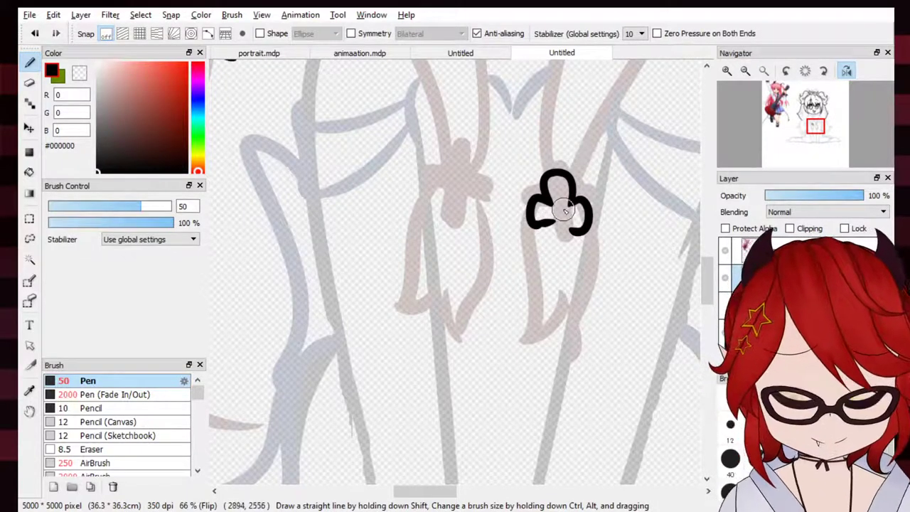
pyautogui.moveTo(534, 220); pyautogui.dragTo(568, 211)
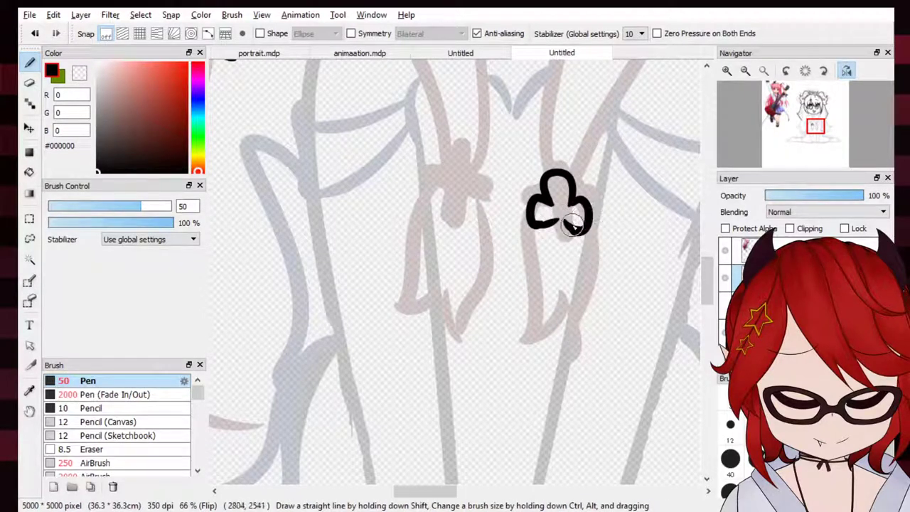
pyautogui.moveTo(573, 225); pyautogui.dragTo(573, 229)
# Clean up the four-loop bow's outline by erasing stray stroke ends and redrawing the gaps where the loops join
pyautogui.press('e')
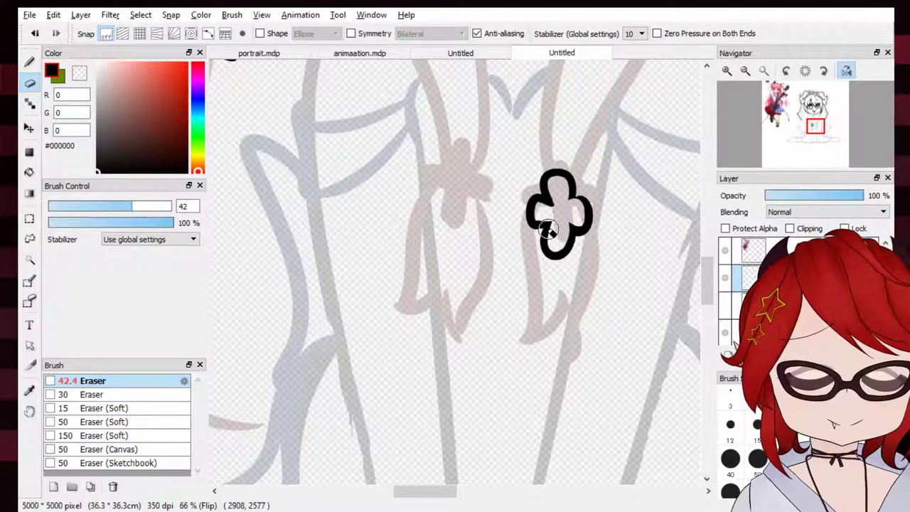
pyautogui.press('p')
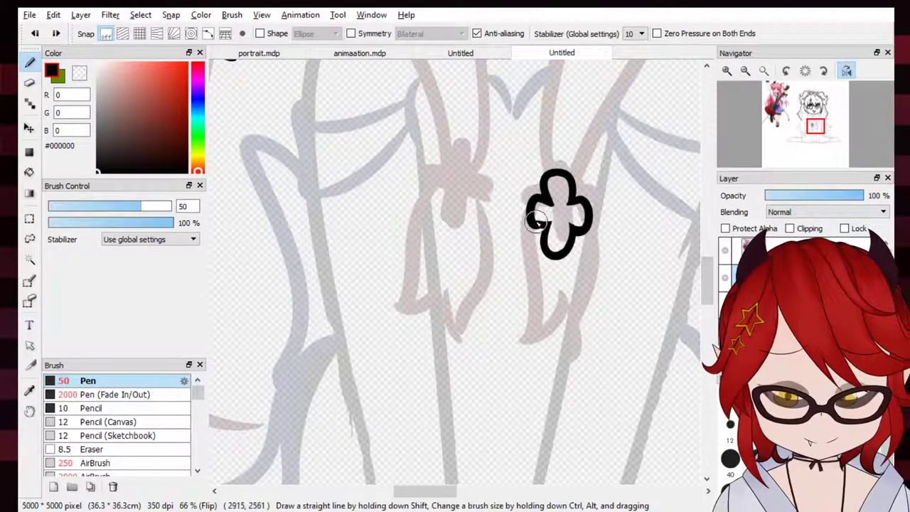
pyautogui.press('e')
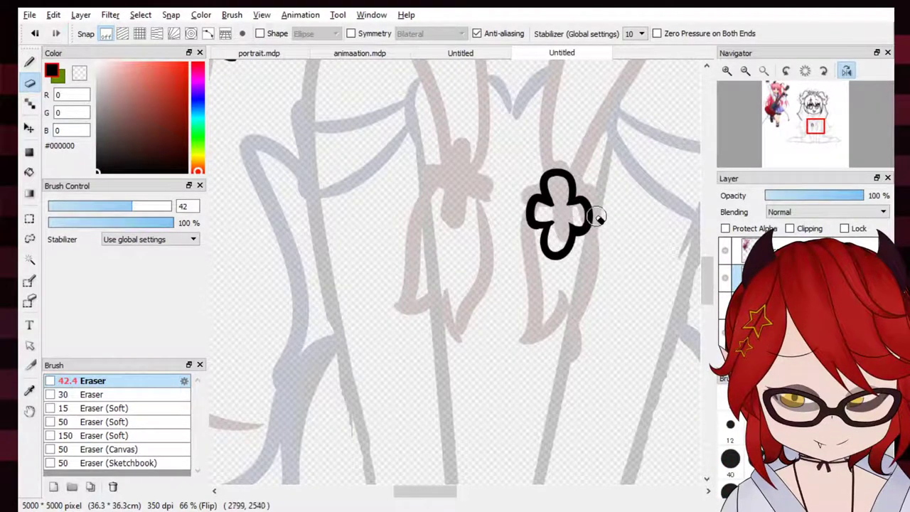
# Show the lock line art and scale the bow down to fit the tip of the left front lock
pyautogui.click(763, 70)
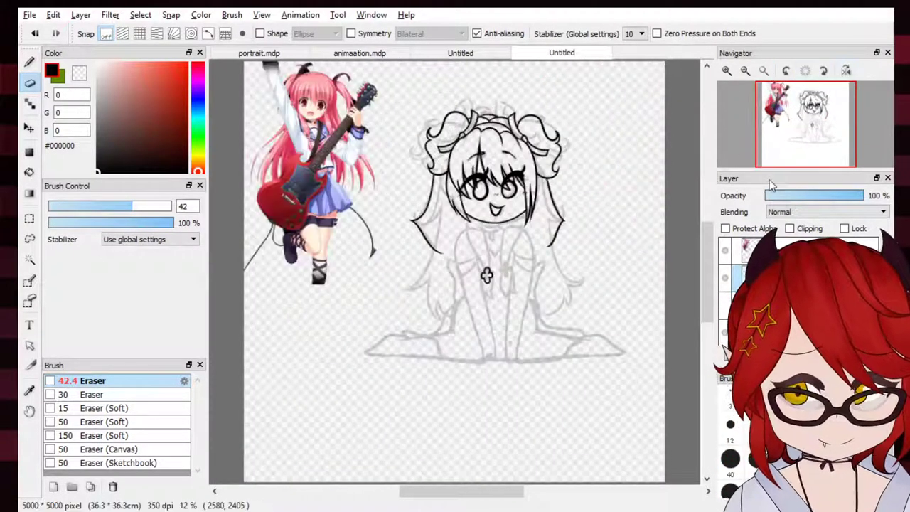
pyautogui.click(726, 306)
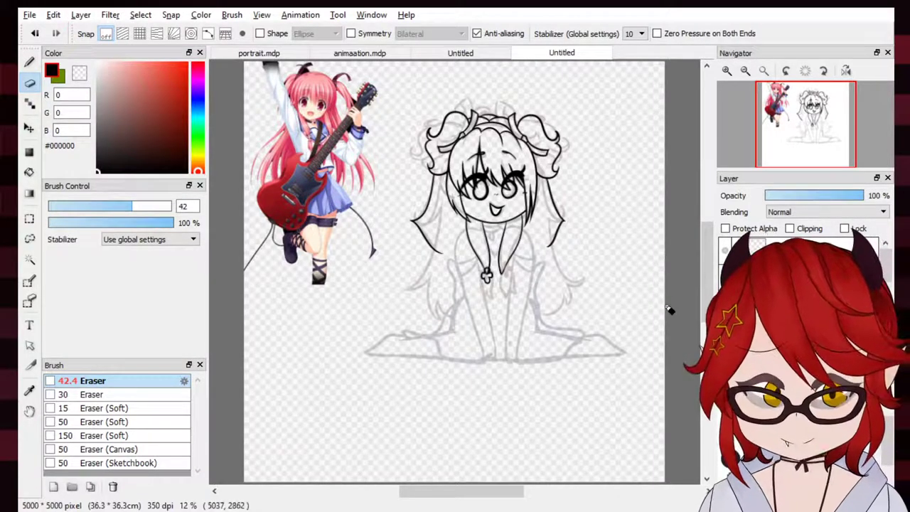
pyautogui.hotkey('ctrl', 't')
pyautogui.moveTo(496, 240); pyautogui.dragTo(496, 243)
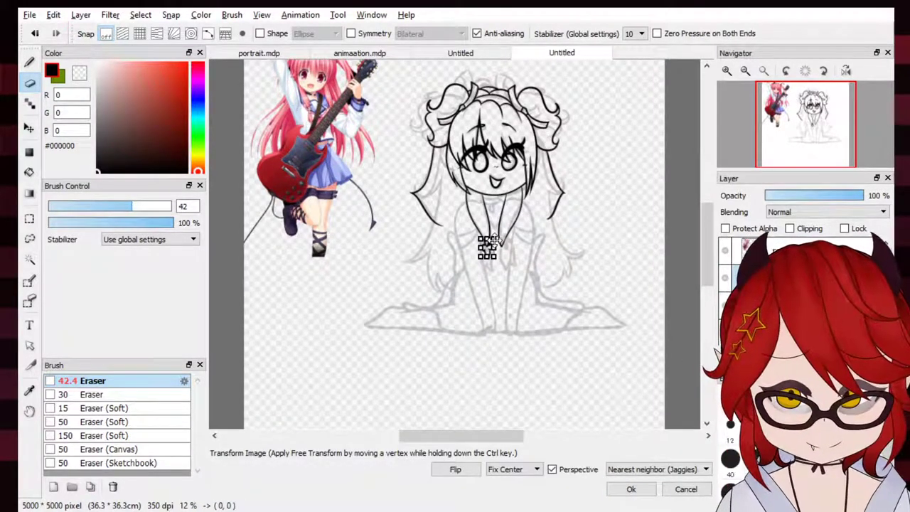
pyautogui.click(745, 71)
pyautogui.click(729, 70)
pyautogui.click(728, 70)
pyautogui.click(729, 71)
pyautogui.click(729, 71)
pyautogui.click(728, 70)
pyautogui.click(729, 71)
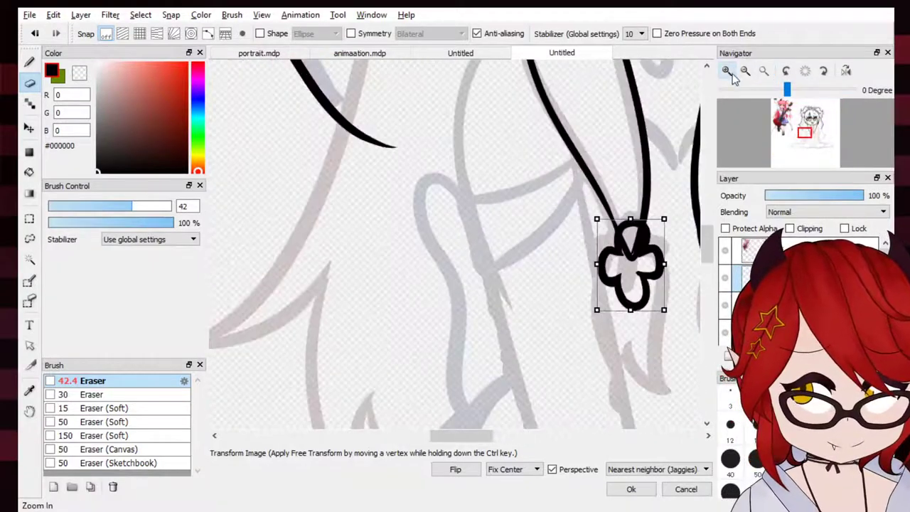
pyautogui.moveTo(664, 219); pyautogui.dragTo(659, 227)
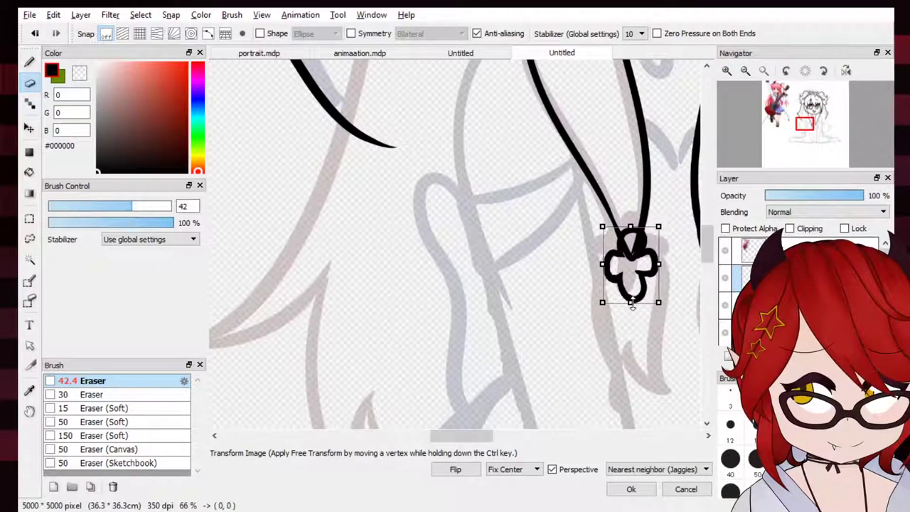
pyautogui.moveTo(632, 305)
pyautogui.mouseDown()
pyautogui.moveTo(635, 292)
pyautogui.moveTo(632, 306)
pyautogui.mouseUp()
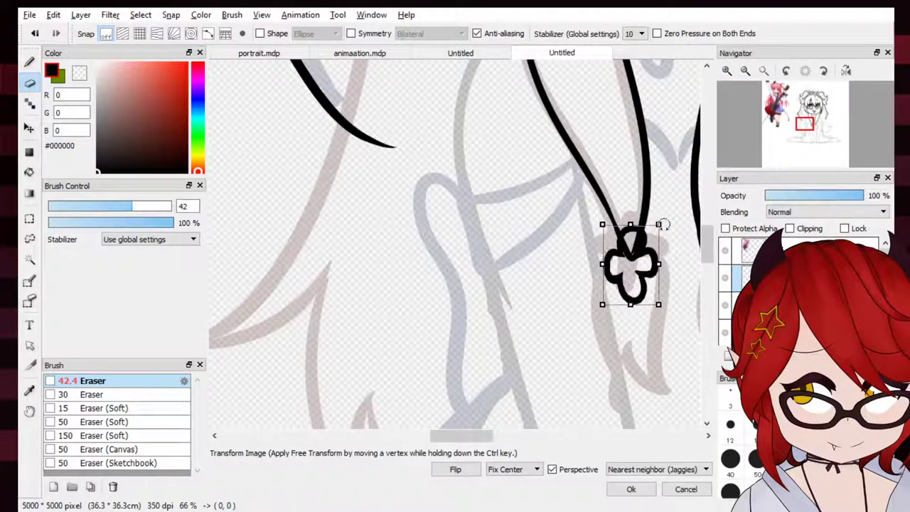
pyautogui.moveTo(662, 224); pyautogui.dragTo(641, 259)
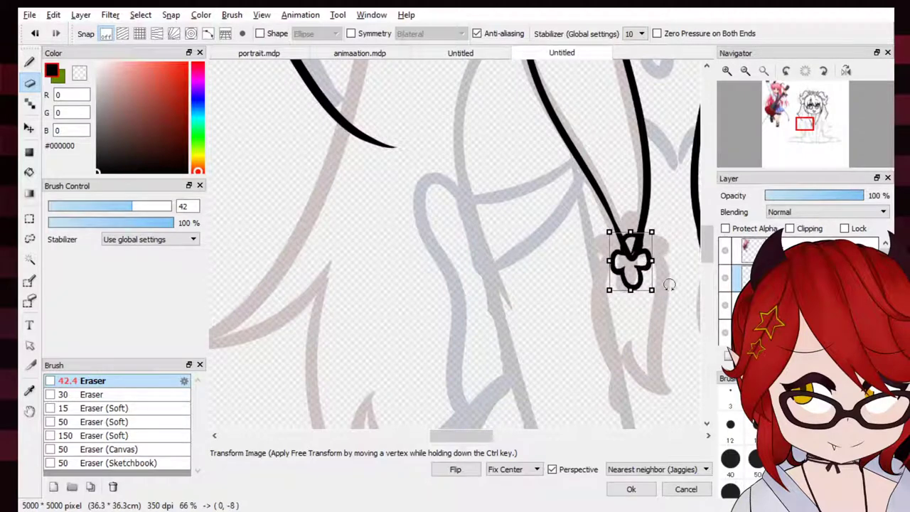
pyautogui.click(637, 492)
# Place a copy of the bow on the right lock's tip and erase the lock lines inside both bows
pyautogui.moveTo(804, 124); pyautogui.dragTo(811, 124)
pyautogui.hotkey('ctrl', 'v')
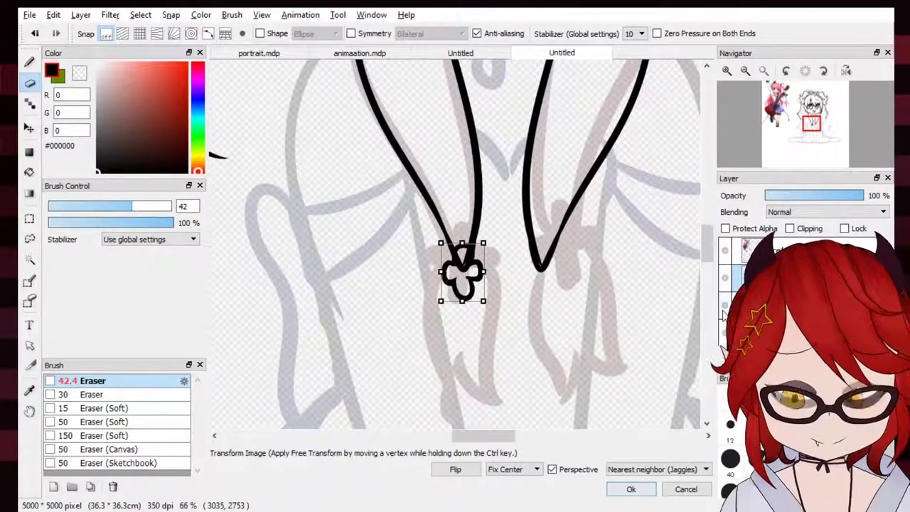
pyautogui.moveTo(463, 277); pyautogui.dragTo(545, 279)
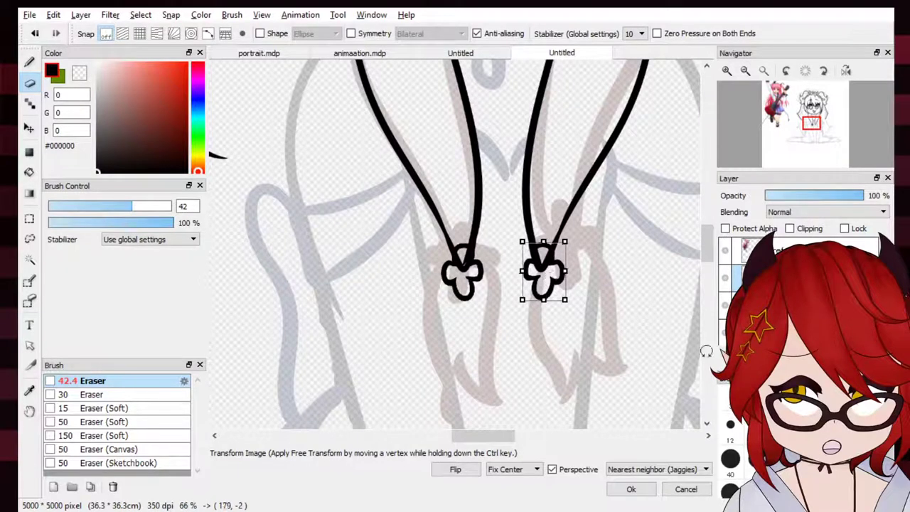
pyautogui.click(637, 489)
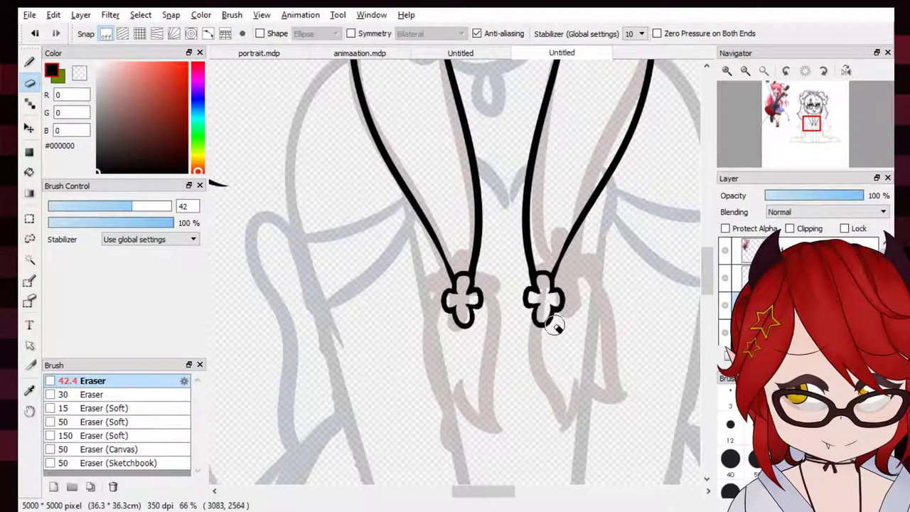
pyautogui.press('b')
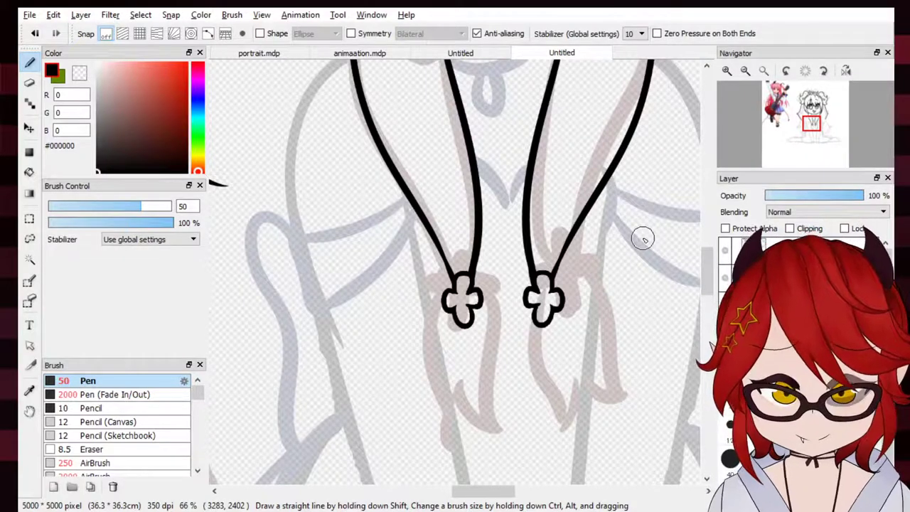
# Add a new layer above the bow line art for the hair ends
pyautogui.click(764, 72)
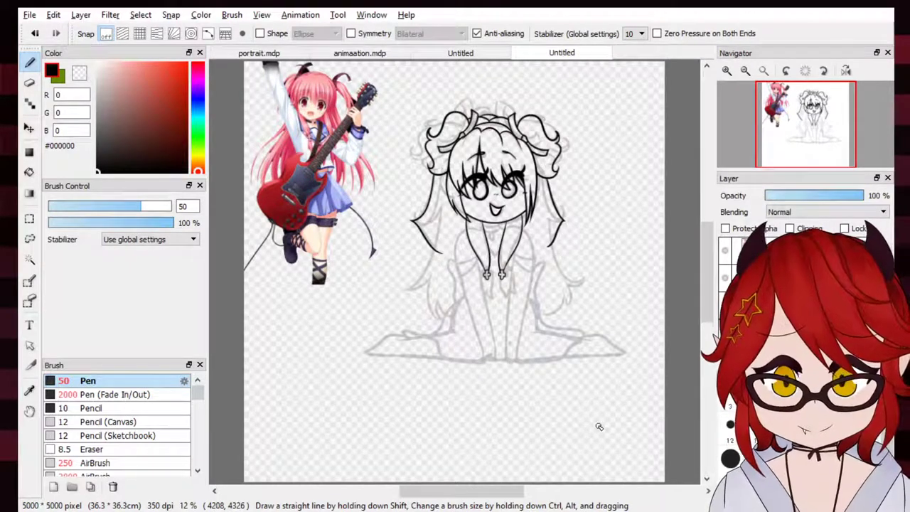
pyautogui.click(727, 71)
pyautogui.click(727, 70)
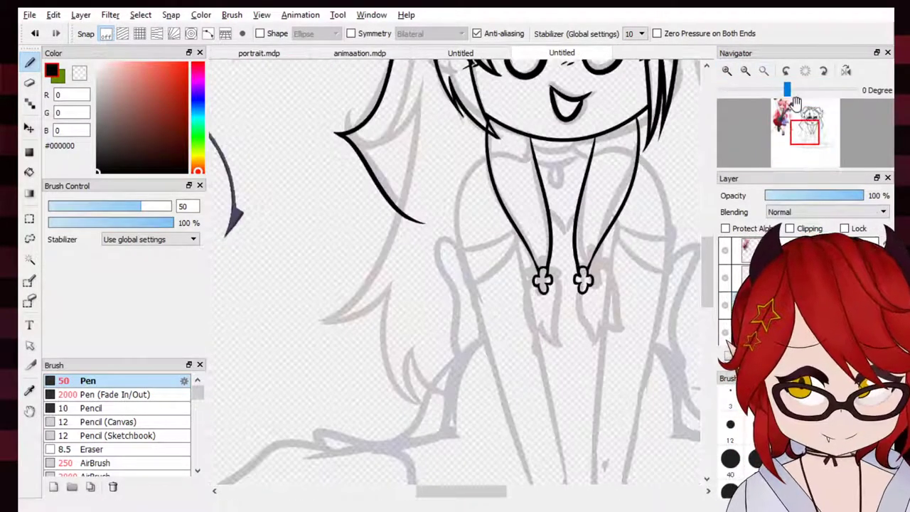
pyautogui.moveTo(796, 103)
pyautogui.mouseDown()
pyautogui.moveTo(799, 135)
pyautogui.moveTo(812, 125)
pyautogui.moveTo(821, 150)
pyautogui.moveTo(819, 130)
pyautogui.moveTo(810, 132)
pyautogui.mouseUp()
pyautogui.click(726, 71)
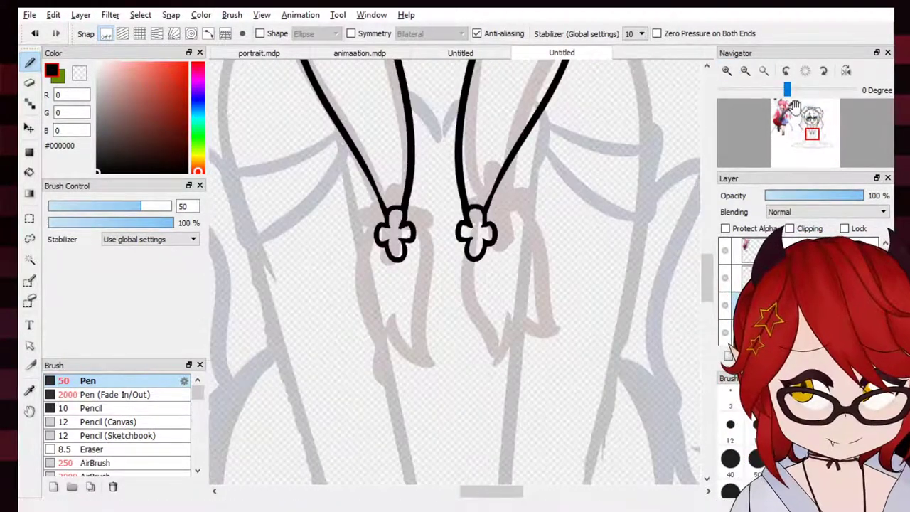
pyautogui.click(725, 305)
pyautogui.click(725, 305)
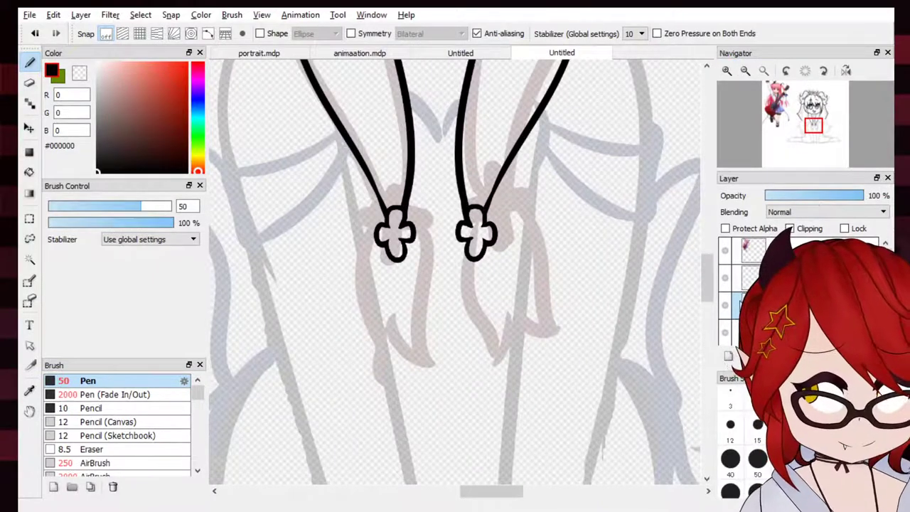
pyautogui.click(751, 278)
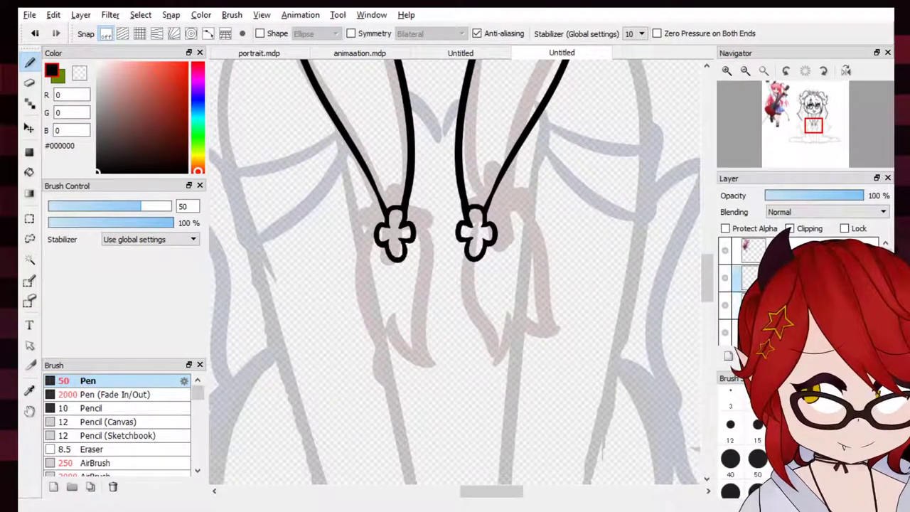
pyautogui.click(729, 356)
# Ink the hair tuft hanging below the right bow with the size 50 pen, splitting its end into two curved points
pyautogui.moveTo(466, 226); pyautogui.dragTo(439, 311)
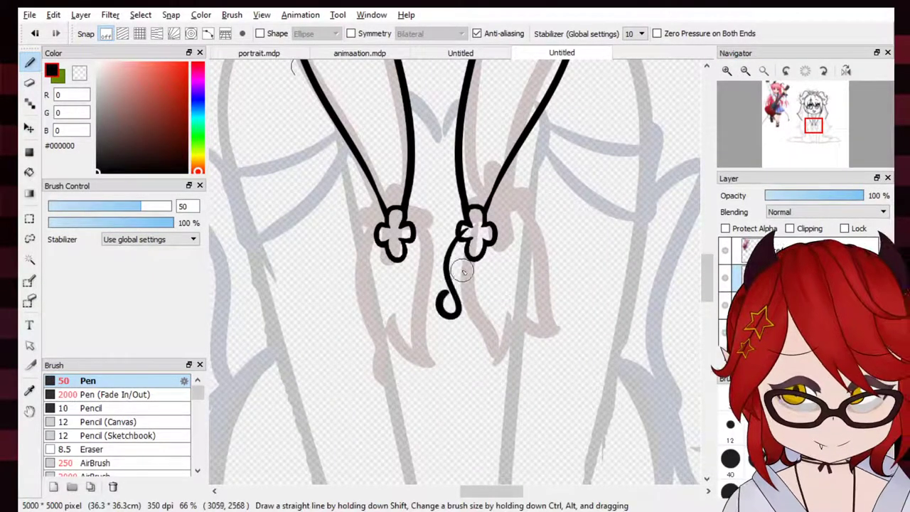
pyautogui.hotkey('ctrl', 'z')
pyautogui.moveTo(462, 245); pyautogui.dragTo(498, 345)
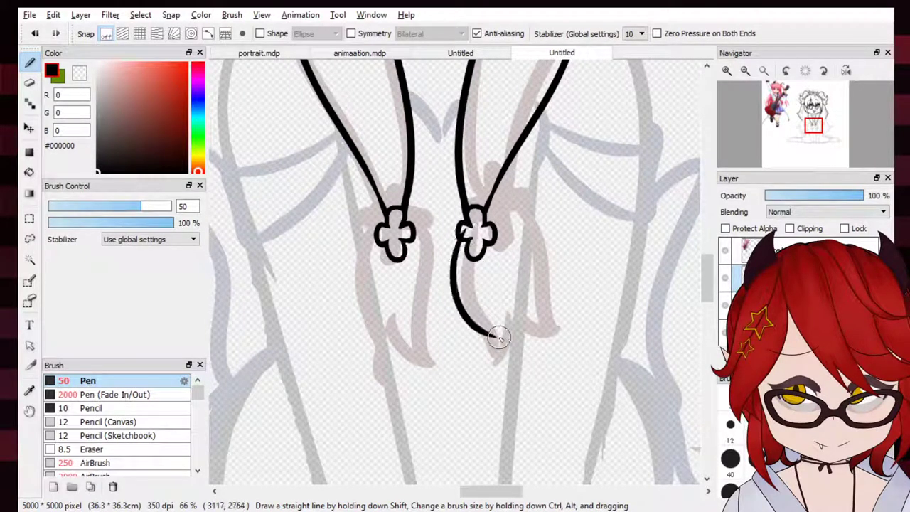
pyautogui.hotkey('ctrl', 'z')
pyautogui.moveTo(461, 246)
pyautogui.mouseDown()
pyautogui.moveTo(482, 357)
pyautogui.moveTo(514, 326)
pyautogui.moveTo(488, 244)
pyautogui.moveTo(544, 335)
pyautogui.mouseUp()
pyautogui.hotkey('ctrl', 'z')
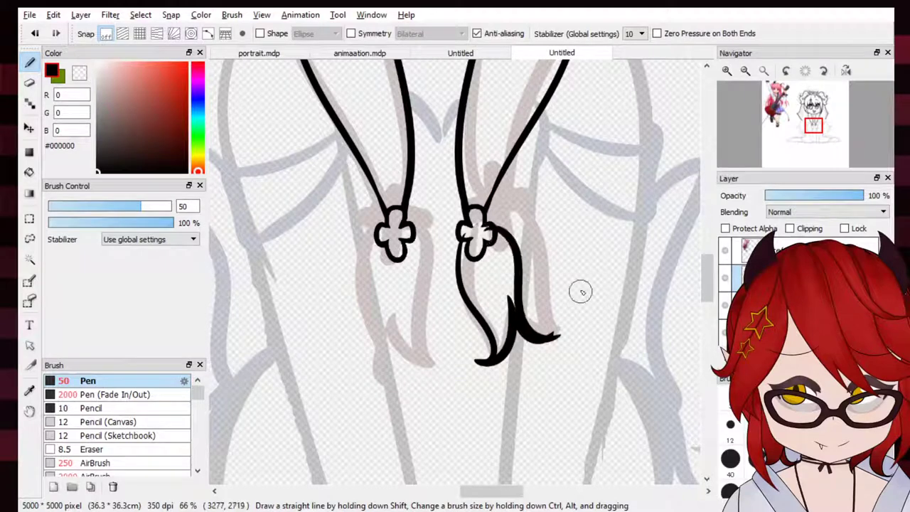
pyautogui.hotkey('ctrl', 'z')
pyautogui.moveTo(496, 238)
pyautogui.mouseDown()
pyautogui.moveTo(538, 325)
pyautogui.moveTo(567, 334)
pyautogui.moveTo(533, 325)
pyautogui.moveTo(572, 329)
pyautogui.moveTo(586, 295)
pyautogui.mouseUp()
pyautogui.hotkey('ctrl', 'z')
# Erase the stroke overruns at the tuft's pointed tips and inside the right bow
pyautogui.press('e')
pyautogui.hotkey('ctrl', 'z')
pyautogui.moveTo(545, 319); pyautogui.dragTo(590, 309)
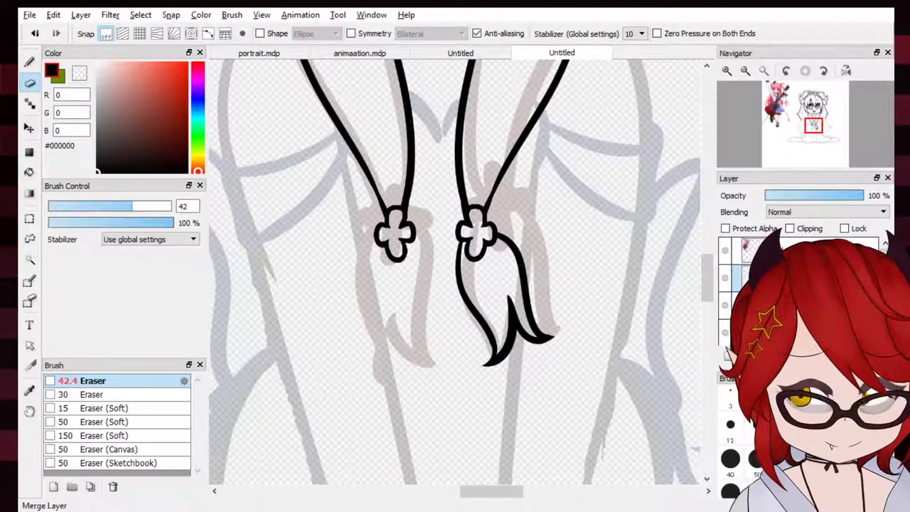
# Mirror a copy of the hair tuft with a flip transform and move it below the left bow
pyautogui.hotkey('ctrl', 't')
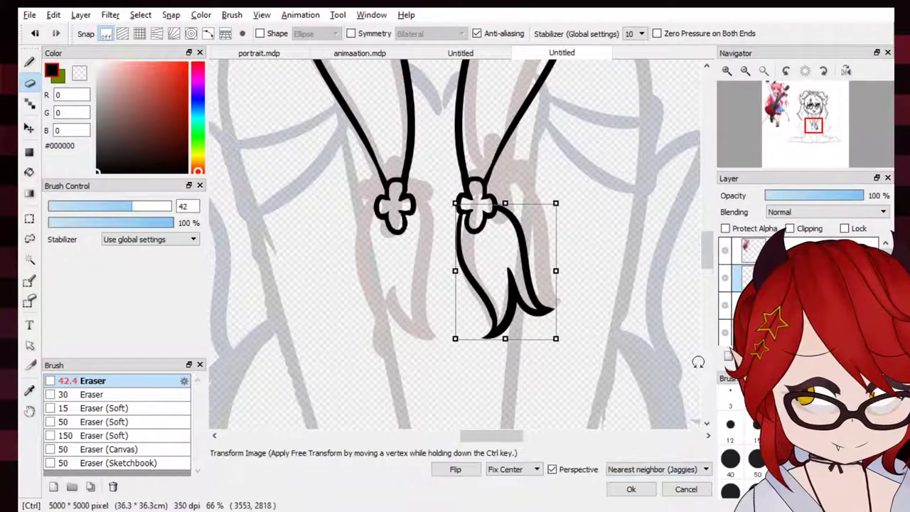
pyautogui.press('Escape')
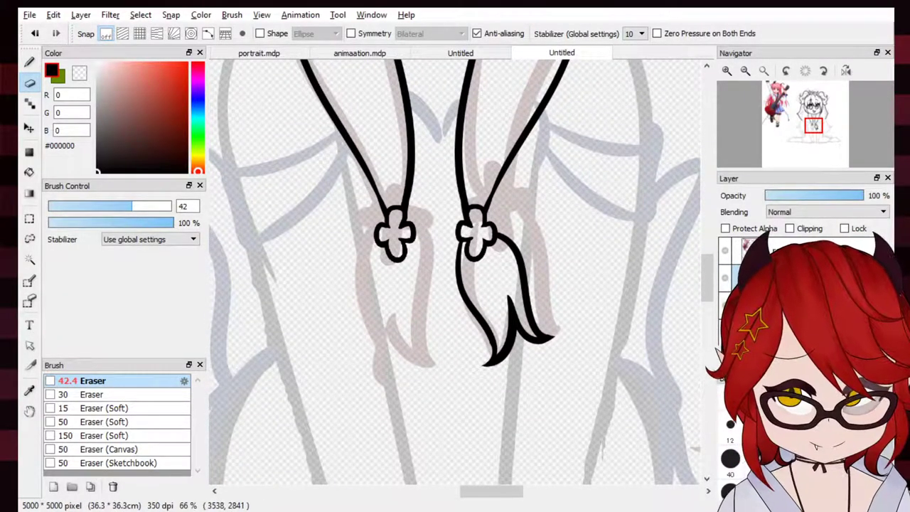
pyautogui.click(724, 284)
pyautogui.click(723, 284)
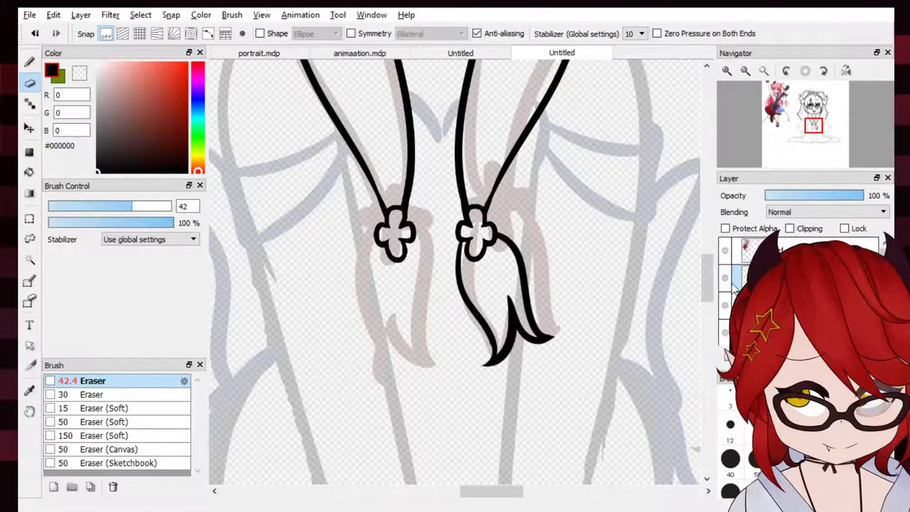
pyautogui.hotkey('ctrl', 't')
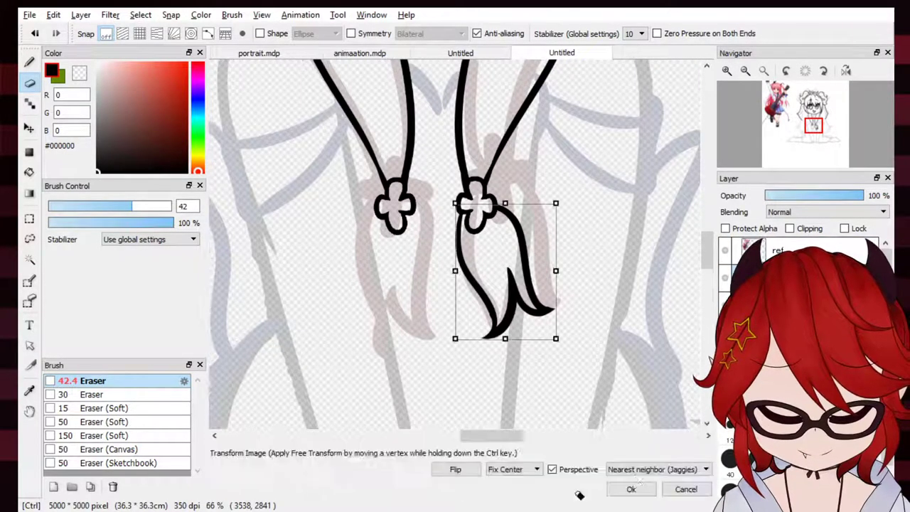
pyautogui.click(455, 469)
pyautogui.press('Return')
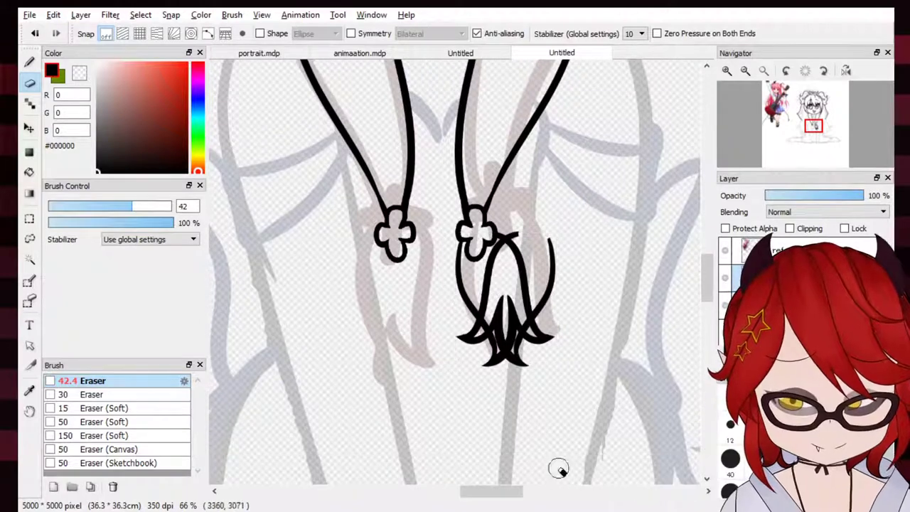
pyautogui.click(29, 128)
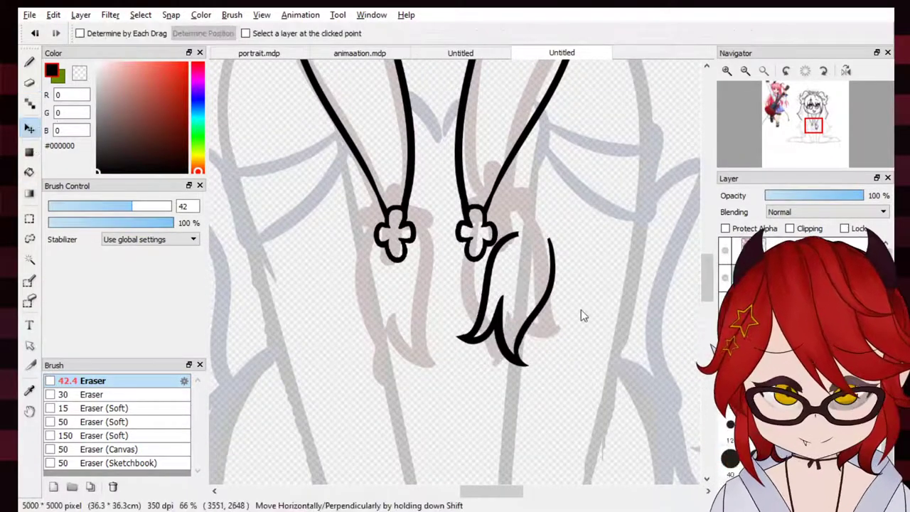
pyautogui.moveTo(667, 319); pyautogui.dragTo(623, 329)
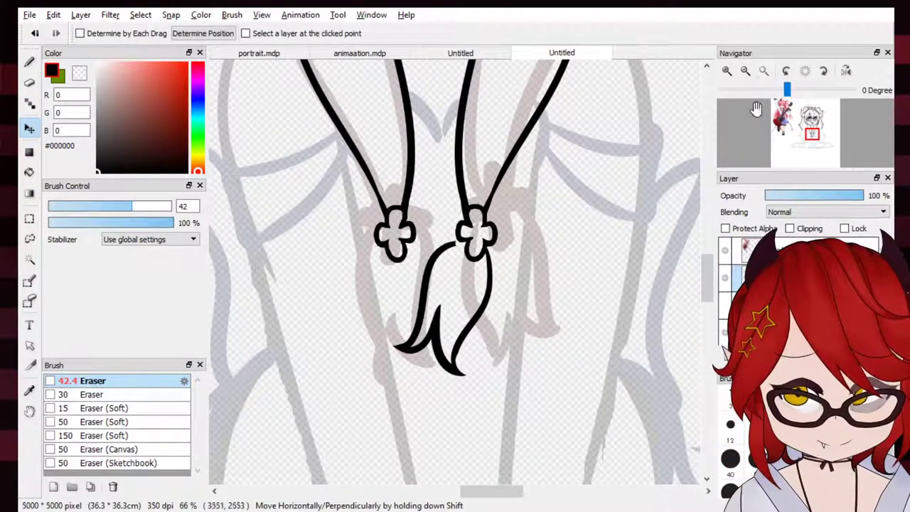
pyautogui.click(764, 72)
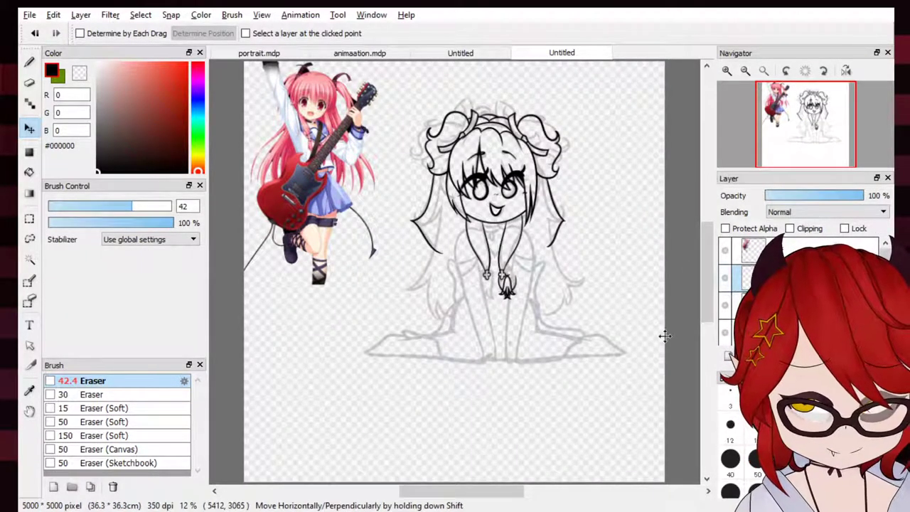
pyautogui.click(726, 71)
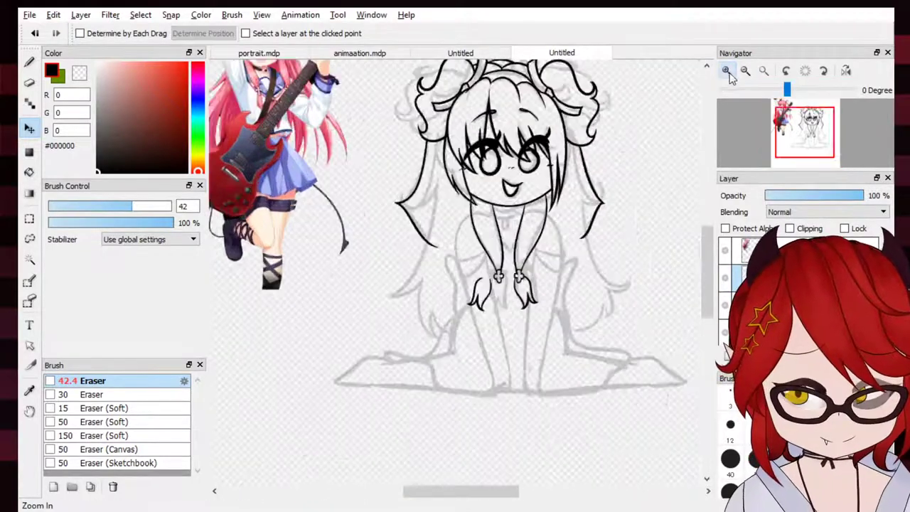
# Nudge the mirrored hair tuft inward so its top lines up directly beneath the left bow
pyautogui.click(726, 70)
pyautogui.click(728, 71)
pyautogui.moveTo(805, 133); pyautogui.dragTo(810, 133)
pyautogui.moveTo(561, 298); pyautogui.dragTo(592, 310)
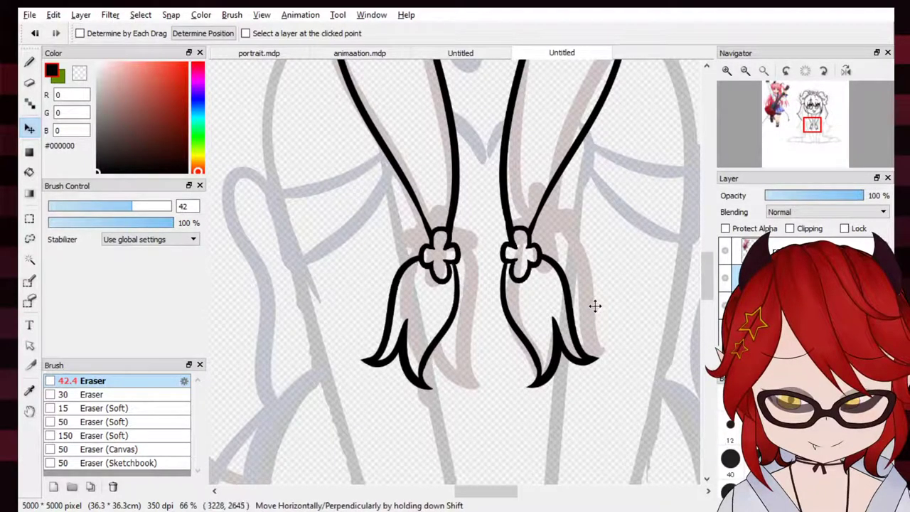
pyautogui.moveTo(627, 343); pyautogui.dragTo(628, 340)
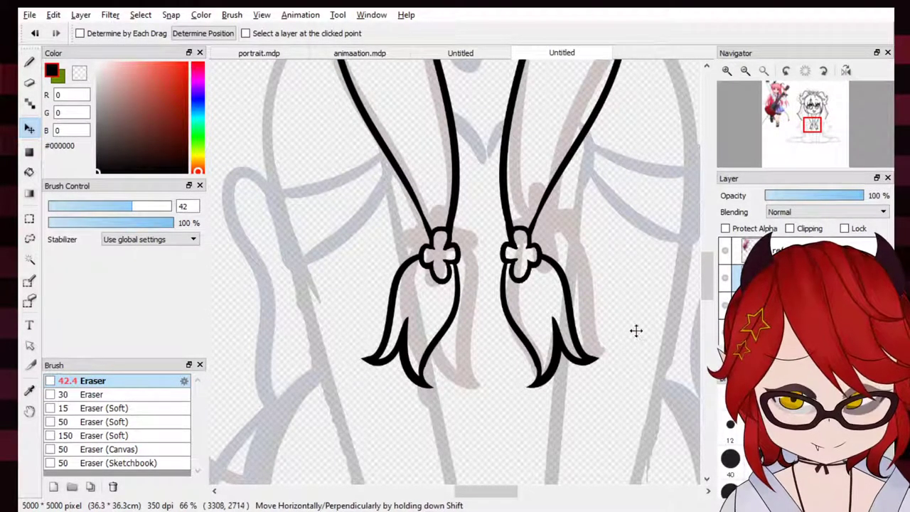
pyautogui.click(745, 71)
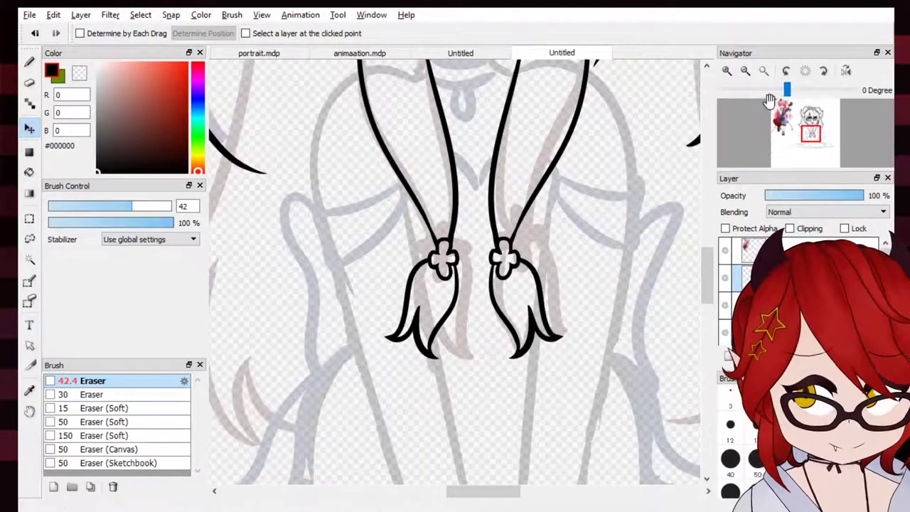
pyautogui.click(764, 70)
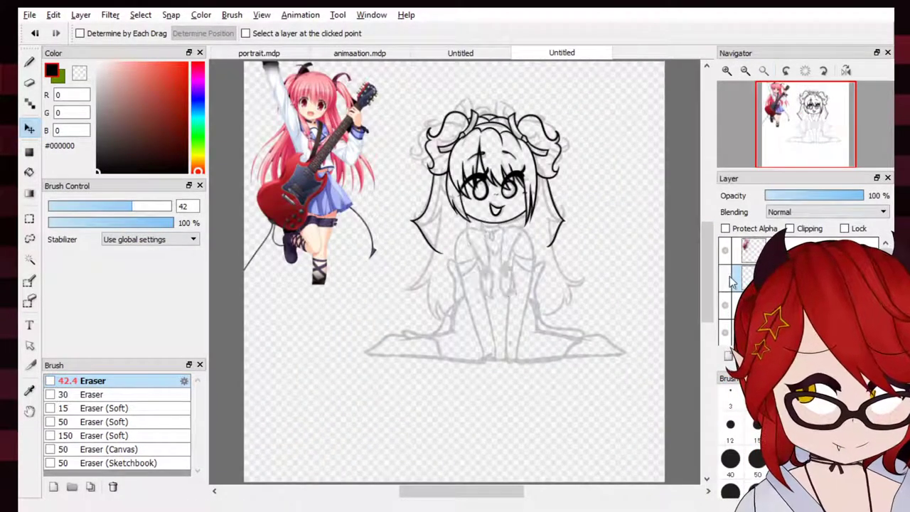
# Ink the choker's curved bands and small rounded side fold beneath the chin with the size 50 pen, and erase the overruns past the left lock
pyautogui.press('b')
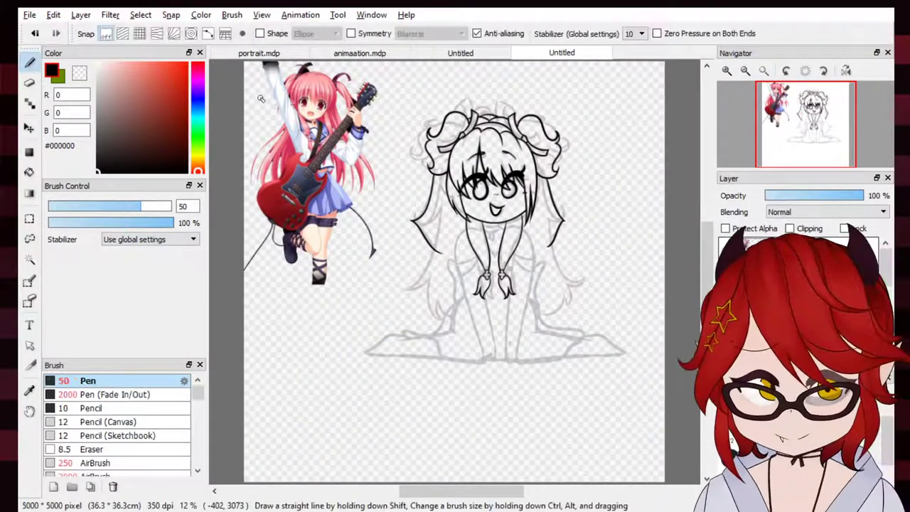
pyautogui.click(736, 72)
pyautogui.click(745, 71)
pyautogui.click(729, 71)
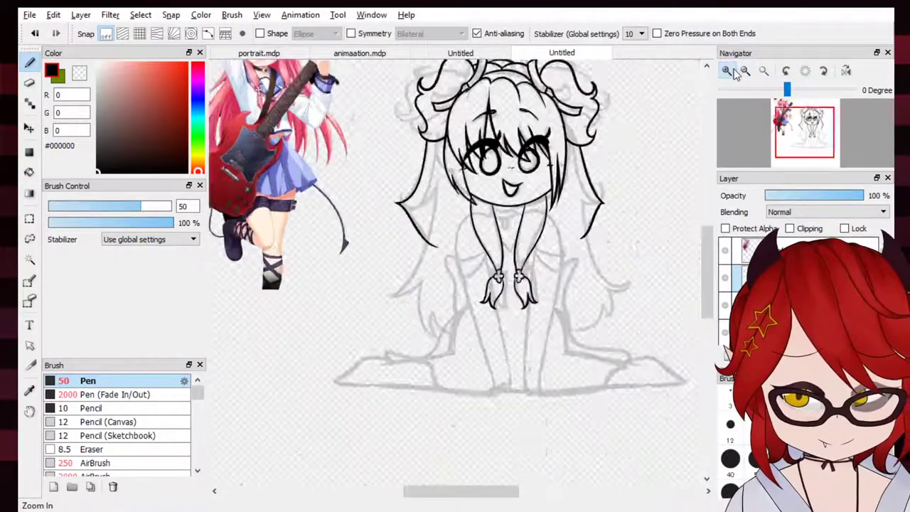
pyautogui.click(729, 71)
pyautogui.click(729, 72)
pyautogui.click(729, 71)
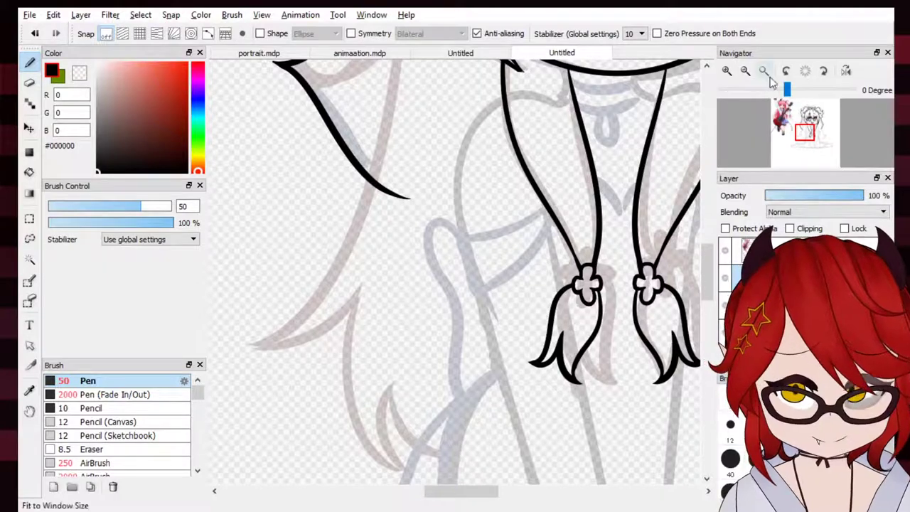
pyautogui.click(745, 71)
pyautogui.click(745, 71)
pyautogui.moveTo(807, 135); pyautogui.dragTo(808, 129)
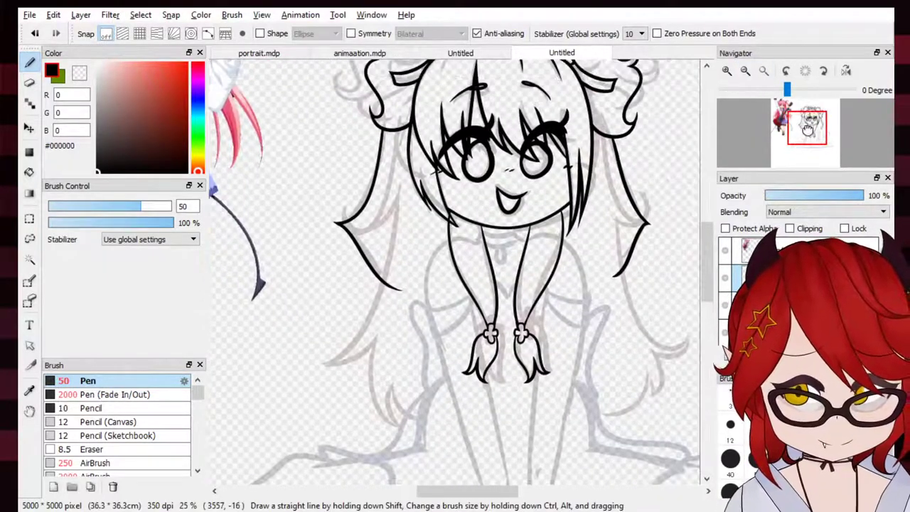
pyautogui.click(745, 72)
pyautogui.click(745, 72)
pyautogui.click(733, 73)
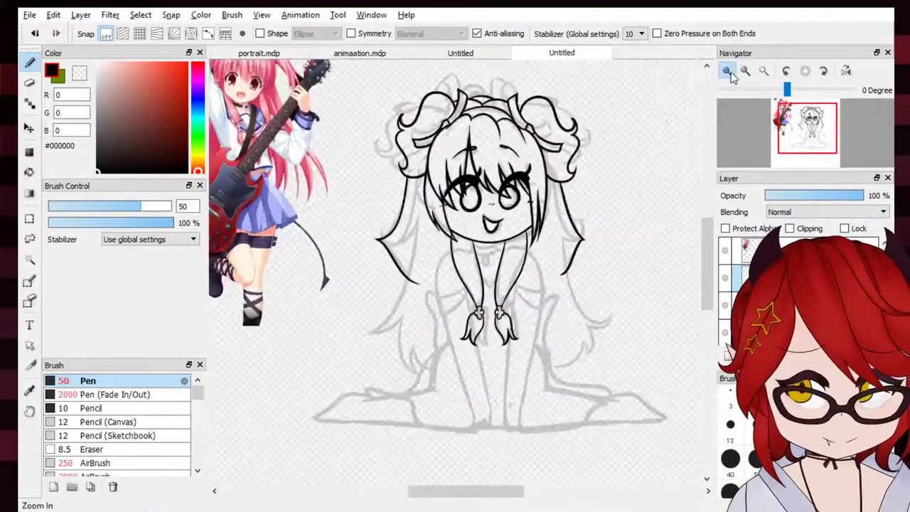
pyautogui.click(732, 73)
pyautogui.click(732, 73)
pyautogui.click(732, 73)
pyautogui.click(732, 73)
pyautogui.moveTo(617, 157); pyautogui.dragTo(665, 182)
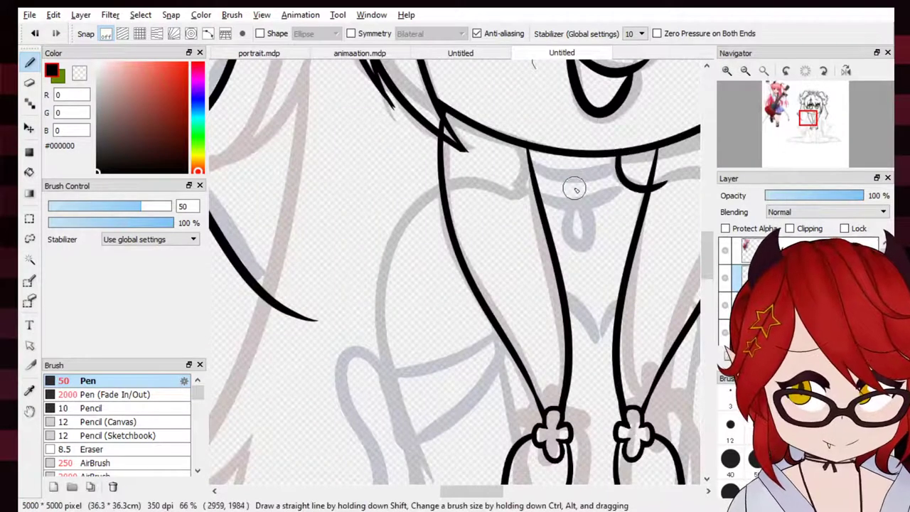
pyautogui.moveTo(573, 175); pyautogui.dragTo(528, 162)
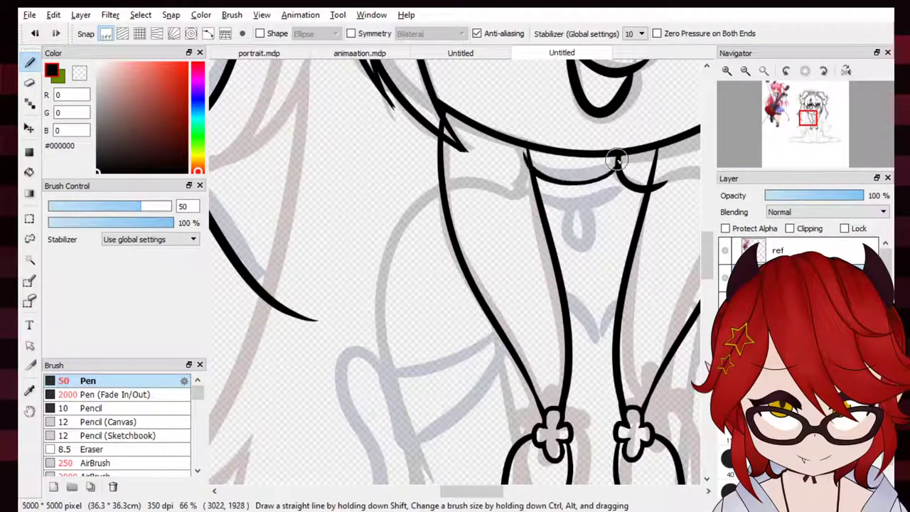
pyautogui.moveTo(617, 165); pyautogui.dragTo(522, 155)
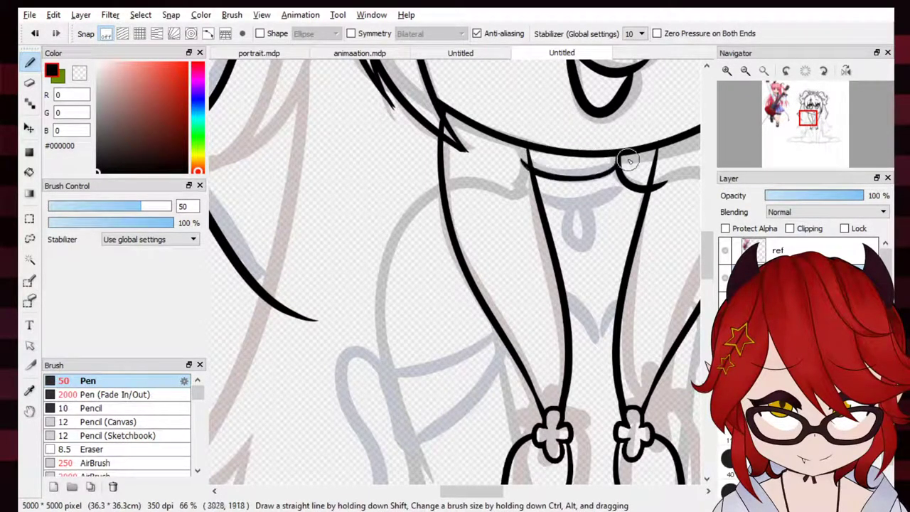
pyautogui.moveTo(624, 186); pyautogui.dragTo(539, 203)
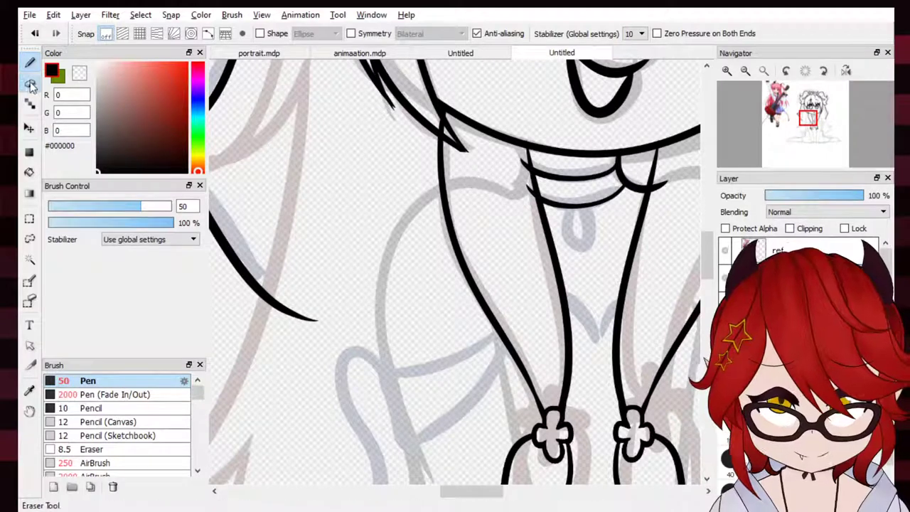
pyautogui.press('e')
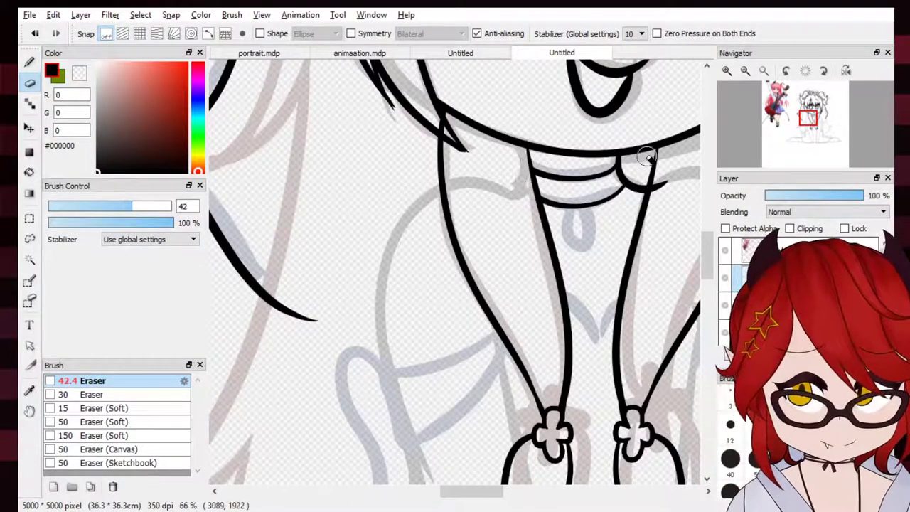
# Ink a small teardrop pendant hanging from the centre of the choker, redrawing it until the loop is clean
pyautogui.press('b')
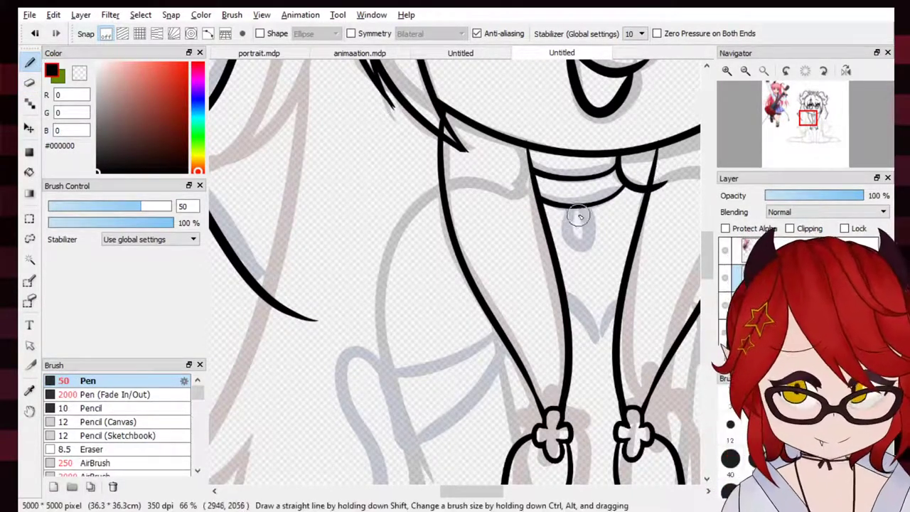
pyautogui.moveTo(589, 225)
pyautogui.mouseDown()
pyautogui.moveTo(573, 216)
pyautogui.moveTo(576, 207)
pyautogui.moveTo(591, 230)
pyautogui.moveTo(577, 208)
pyautogui.moveTo(569, 225)
pyautogui.moveTo(582, 211)
pyautogui.moveTo(571, 213)
pyautogui.moveTo(586, 235)
pyautogui.moveTo(574, 218)
pyautogui.moveTo(585, 228)
pyautogui.moveTo(592, 221)
pyautogui.moveTo(583, 213)
pyautogui.moveTo(585, 234)
pyautogui.moveTo(601, 220)
pyautogui.moveTo(598, 238)
pyautogui.mouseUp()
pyautogui.hotkey('ctrl', 'z')
pyautogui.hotkey('ctrl', 'z')
pyautogui.hotkey('ctrl', 'z')
pyautogui.hotkey('ctrl', 'z')
pyautogui.hotkey('ctrl', 'z')
pyautogui.hotkey('ctrl', 'z')
pyautogui.hotkey('ctrl', 'z')
pyautogui.hotkey('ctrl', 'z')
pyautogui.hotkey('ctrl', 'z')
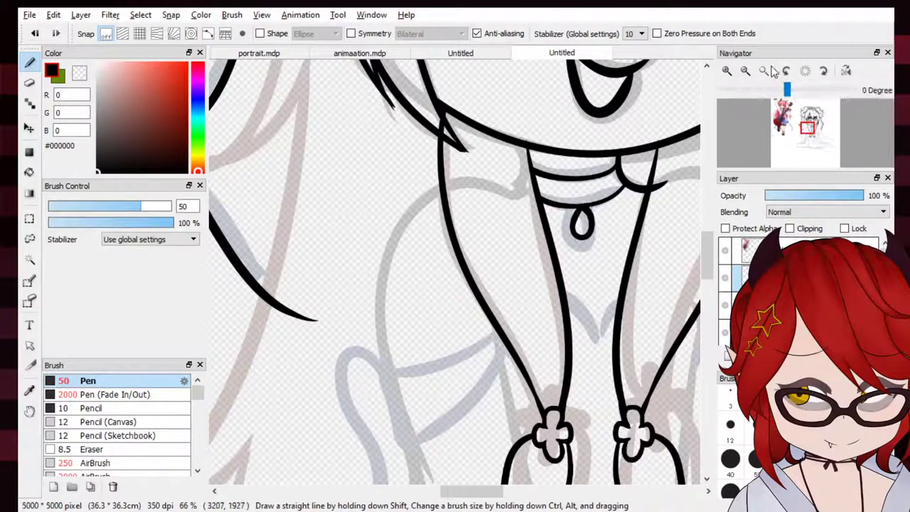
pyautogui.click(764, 70)
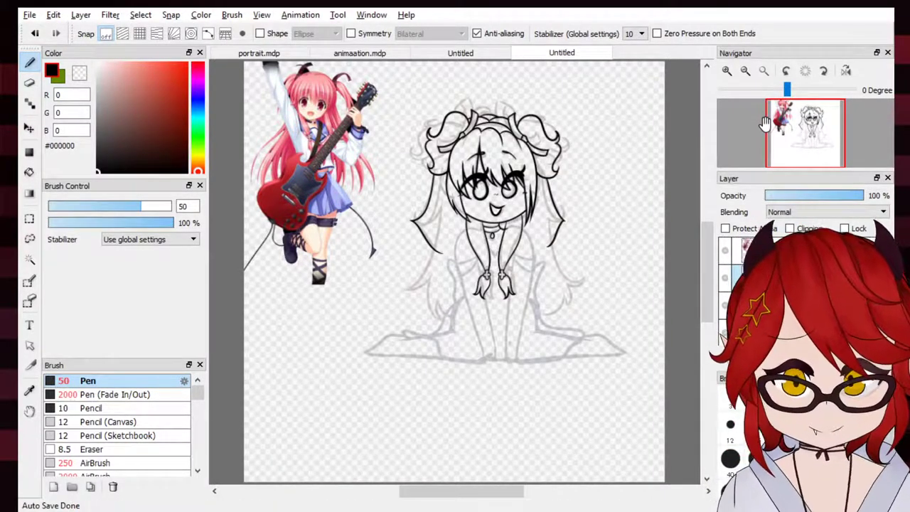
# Try a small heart doodle on each side of the head, and undo both hearts
pyautogui.click(732, 72)
pyautogui.click(732, 72)
pyautogui.click(733, 73)
pyautogui.moveTo(582, 161); pyautogui.dragTo(476, 288)
pyautogui.moveTo(628, 226); pyautogui.dragTo(611, 252)
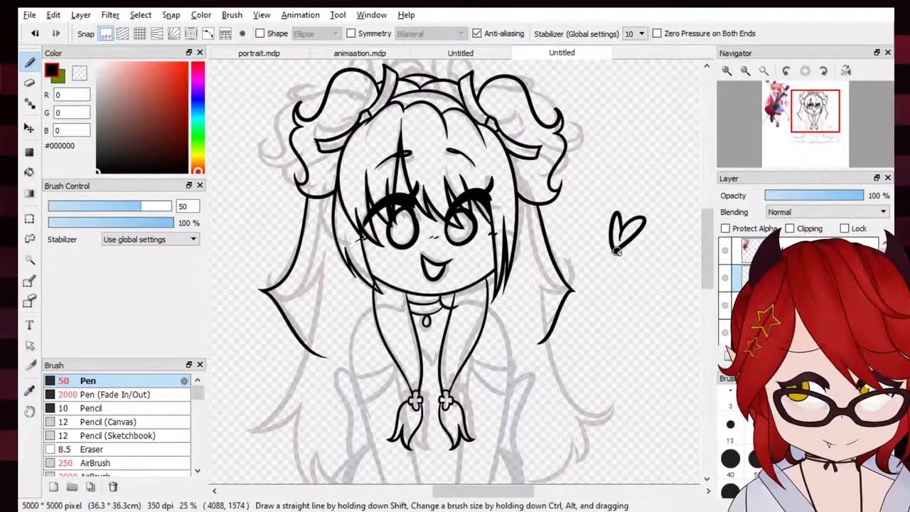
pyautogui.moveTo(238, 217); pyautogui.dragTo(240, 243)
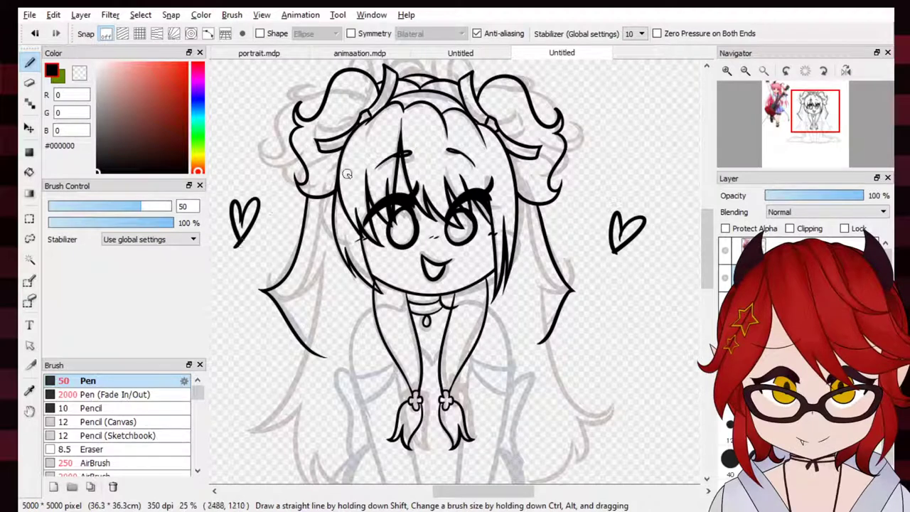
pyautogui.hotkey('ctrl', 'z')
pyautogui.hotkey('ctrl', 'z')
pyautogui.hotkey('ctrl', 'z')
pyautogui.hotkey('ctrl', 'z')
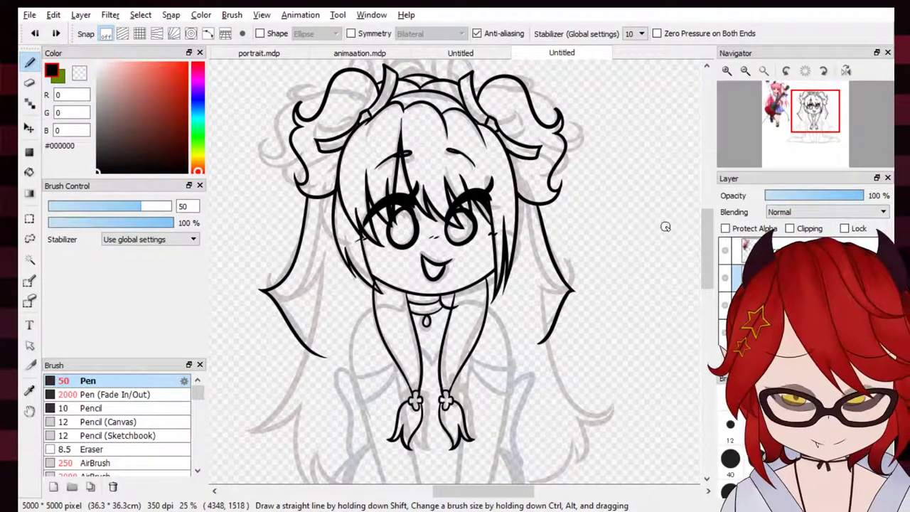
# Check the choker layer by toggling its visibility, and ink the right pigtail's inner strand from below the bun to a flicked tip
pyautogui.moveTo(816, 125)
pyautogui.mouseDown()
pyautogui.moveTo(810, 136)
pyautogui.moveTo(810, 127)
pyautogui.mouseUp()
pyautogui.click(725, 278)
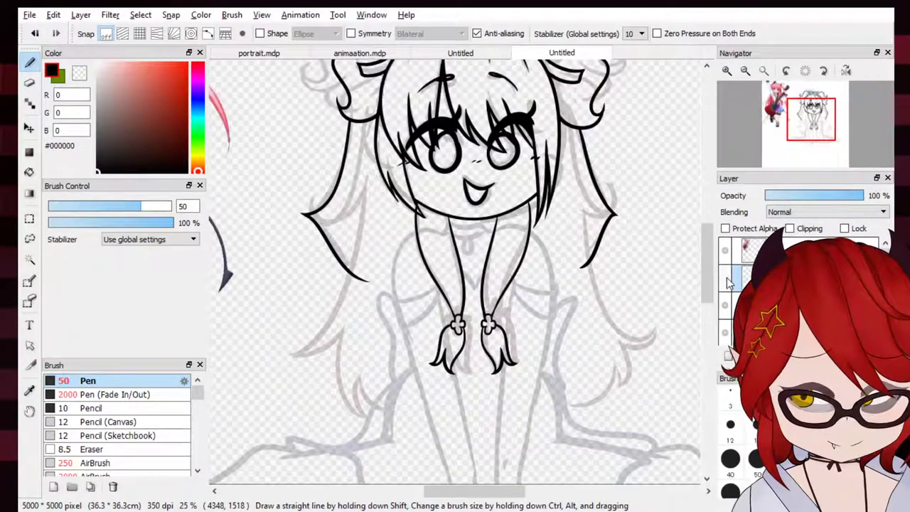
pyautogui.click(725, 277)
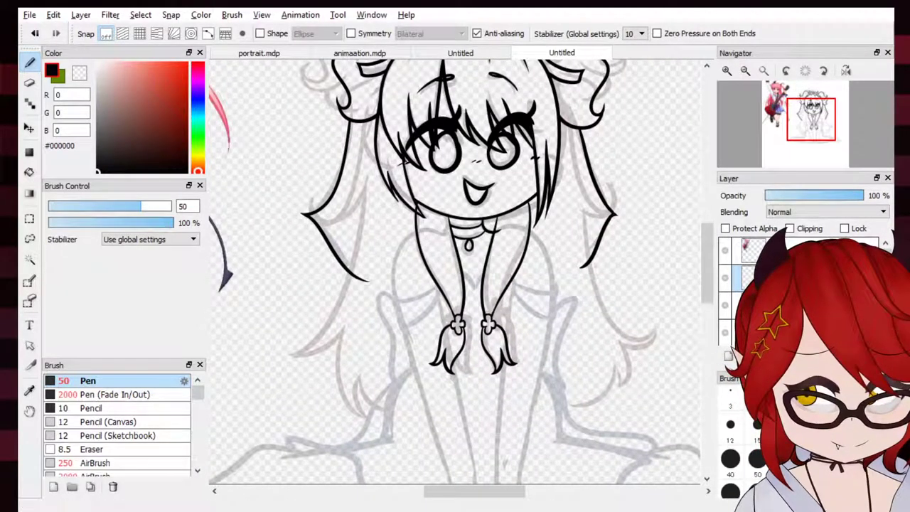
pyautogui.moveTo(574, 127)
pyautogui.mouseDown()
pyautogui.moveTo(619, 186)
pyautogui.moveTo(577, 218)
pyautogui.mouseUp()
pyautogui.hotkey('ctrl', 'z')
pyautogui.hotkey('ctrl', 'z')
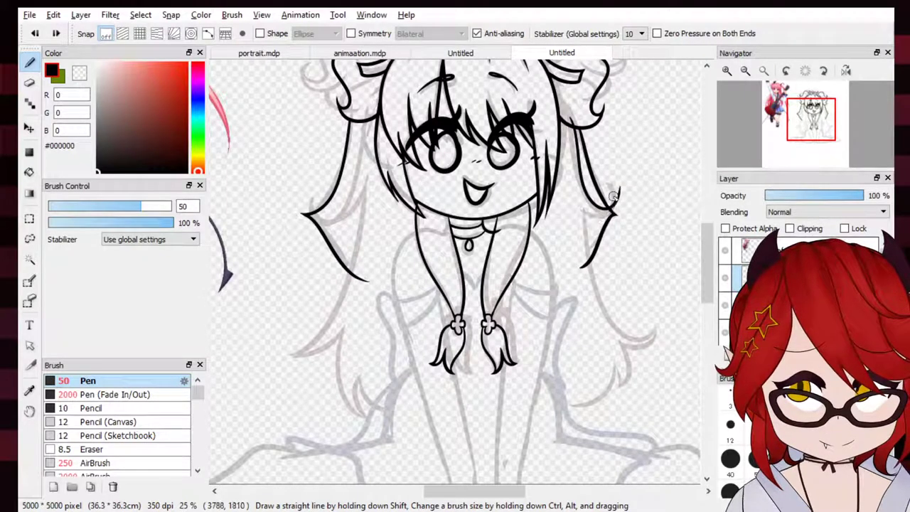
pyautogui.moveTo(620, 189); pyautogui.dragTo(579, 215)
pyautogui.hotkey('ctrl', 'z')
# Ink the lower right pigtail as a long curve with two flicked tips, sweeping back toward the body at its end
pyautogui.moveTo(620, 189)
pyautogui.mouseDown()
pyautogui.moveTo(581, 209)
pyautogui.moveTo(588, 199)
pyautogui.moveTo(657, 314)
pyautogui.moveTo(652, 340)
pyautogui.moveTo(614, 339)
pyautogui.moveTo(626, 349)
pyautogui.moveTo(617, 340)
pyautogui.moveTo(548, 404)
pyautogui.mouseUp()
pyautogui.hotkey('ctrl', 'z')
pyautogui.hotkey('ctrl', 'z')
pyautogui.hotkey('ctrl', 'z')
pyautogui.hotkey('ctrl', 'z')
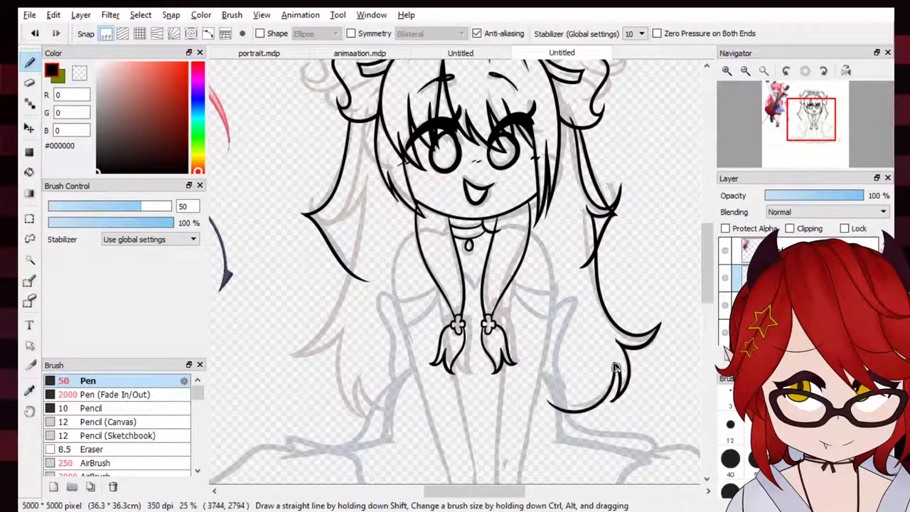
pyautogui.hotkey('ctrl', 'z')
pyautogui.moveTo(617, 363); pyautogui.dragTo(543, 404)
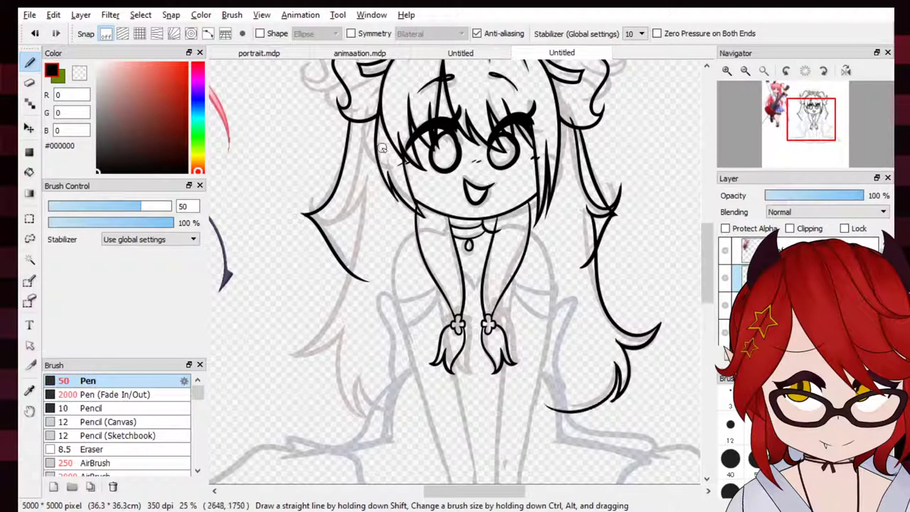
# Ink the left pigtail's inner strand from below the bun, ending in a curved flick beside the outer point
pyautogui.moveTo(353, 192); pyautogui.dragTo(324, 211)
pyautogui.hotkey('ctrl', 'z')
pyautogui.moveTo(364, 116)
pyautogui.mouseDown()
pyautogui.moveTo(337, 213)
pyautogui.moveTo(368, 173)
pyautogui.mouseUp()
pyautogui.hotkey('ctrl', 'z')
pyautogui.hotkey('ctrl', 'z')
pyautogui.moveTo(335, 214)
pyautogui.mouseDown()
pyautogui.moveTo(361, 166)
pyautogui.moveTo(300, 317)
pyautogui.mouseUp()
pyautogui.hotkey('ctrl', 'z')
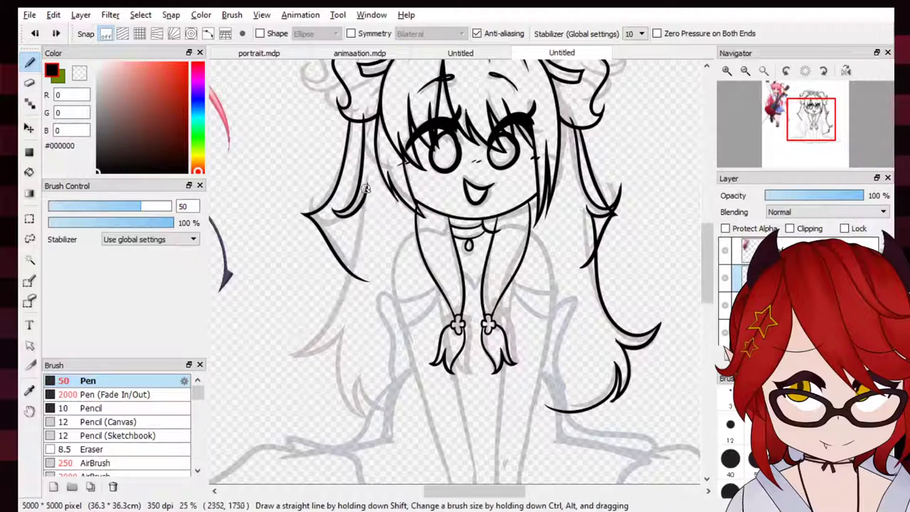
# Try inking the left pigtail's long lower curve with a flicked tip, and undo the stray scribble beside the right pigtail
pyautogui.moveTo(366, 186); pyautogui.dragTo(302, 344)
pyautogui.hotkey('ctrl', 'z')
pyautogui.moveTo(366, 186)
pyautogui.mouseDown()
pyautogui.moveTo(303, 352)
pyautogui.moveTo(307, 342)
pyautogui.moveTo(291, 351)
pyautogui.moveTo(339, 309)
pyautogui.mouseUp()
pyautogui.hotkey('ctrl', 'z')
pyautogui.moveTo(291, 350)
pyautogui.mouseDown()
pyautogui.moveTo(336, 313)
pyautogui.moveTo(336, 301)
pyautogui.moveTo(344, 326)
pyautogui.moveTo(347, 299)
pyautogui.mouseUp()
pyautogui.hotkey('ctrl', 'z')
pyautogui.moveTo(615, 213)
pyautogui.mouseDown()
pyautogui.moveTo(642, 202)
pyautogui.moveTo(666, 225)
pyautogui.moveTo(785, 191)
pyautogui.mouseUp()
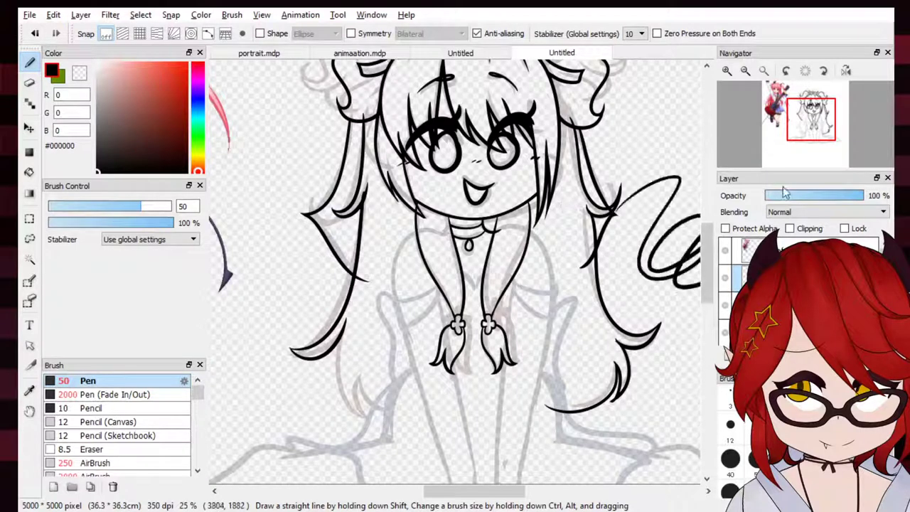
pyautogui.hotkey('ctrl', 'z')
# Try different return strokes along the underside of the left pigtail's tip, undoing each one
pyautogui.moveTo(292, 351); pyautogui.dragTo(359, 327)
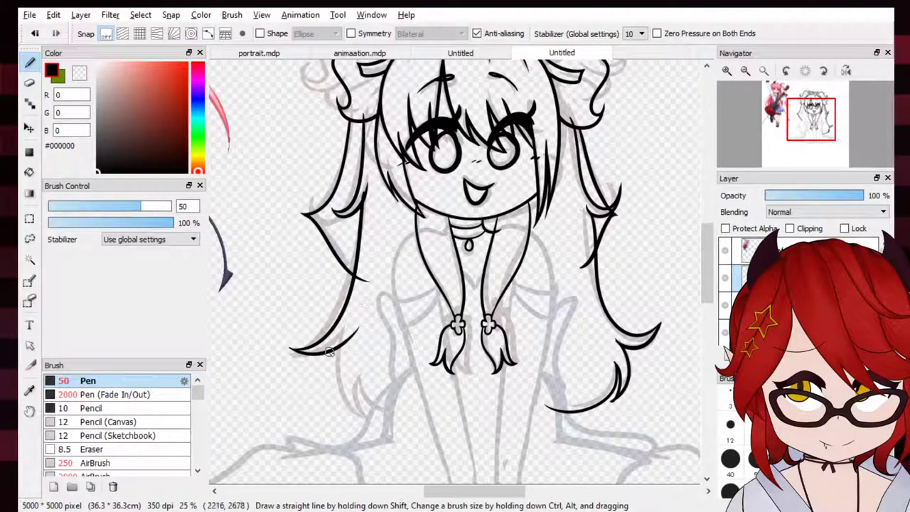
pyautogui.hotkey('ctrl', 'z')
pyautogui.moveTo(293, 349)
pyautogui.mouseDown()
pyautogui.moveTo(320, 355)
pyautogui.moveTo(346, 308)
pyautogui.moveTo(356, 312)
pyautogui.mouseUp()
pyautogui.hotkey('ctrl', 'z')
pyautogui.hotkey('ctrl', 'z')
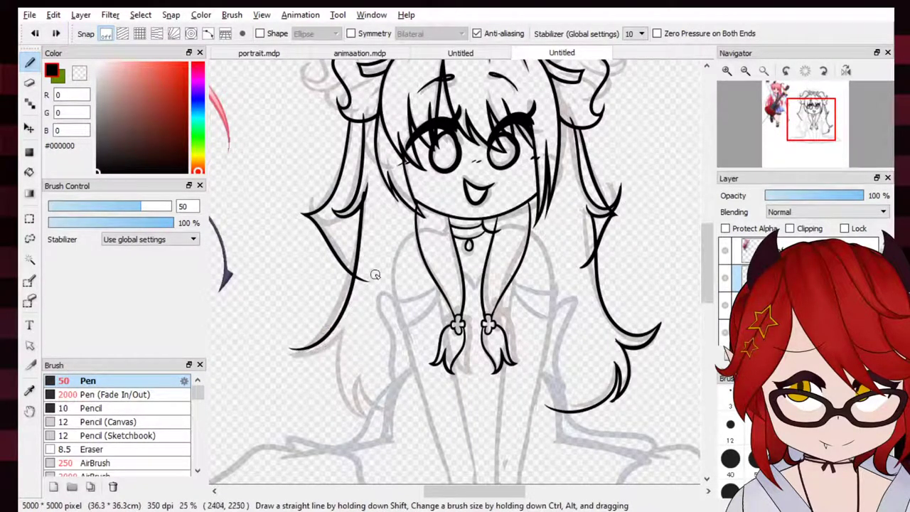
# Try redrawing the left pigtail's long lower curve with its tip reaching farther outward, and undo the attempts
pyautogui.hotkey('ctrl', 'z')
pyautogui.moveTo(364, 202)
pyautogui.mouseDown()
pyautogui.moveTo(346, 296)
pyautogui.moveTo(307, 337)
pyautogui.moveTo(319, 335)
pyautogui.moveTo(278, 363)
pyautogui.mouseUp()
pyautogui.hotkey('ctrl', 'z')
pyautogui.hotkey('ctrl', 'z')
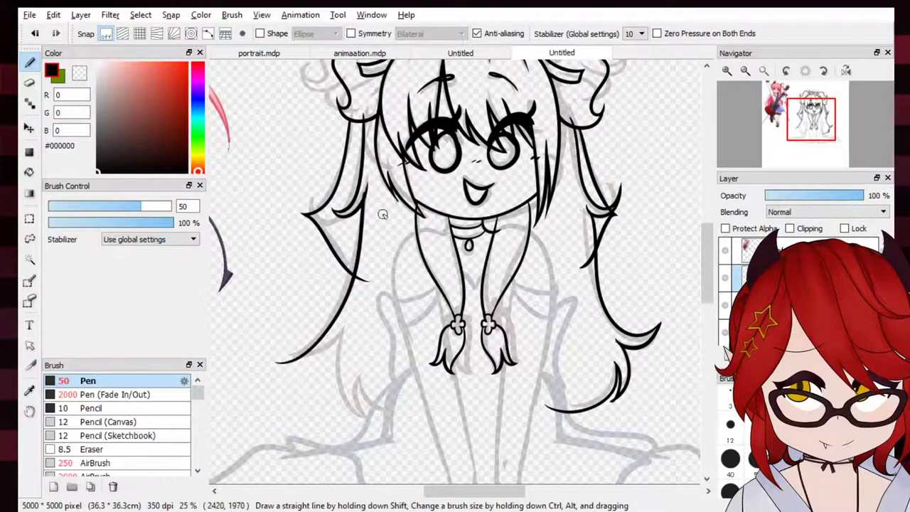
pyautogui.hotkey('ctrl', 'z')
pyautogui.moveTo(362, 203)
pyautogui.mouseDown()
pyautogui.moveTo(357, 240)
pyautogui.moveTo(301, 325)
pyautogui.moveTo(326, 319)
pyautogui.moveTo(285, 364)
pyautogui.mouseUp()
pyautogui.hotkey('ctrl', 'z')
pyautogui.hotkey('ctrl', 'z')
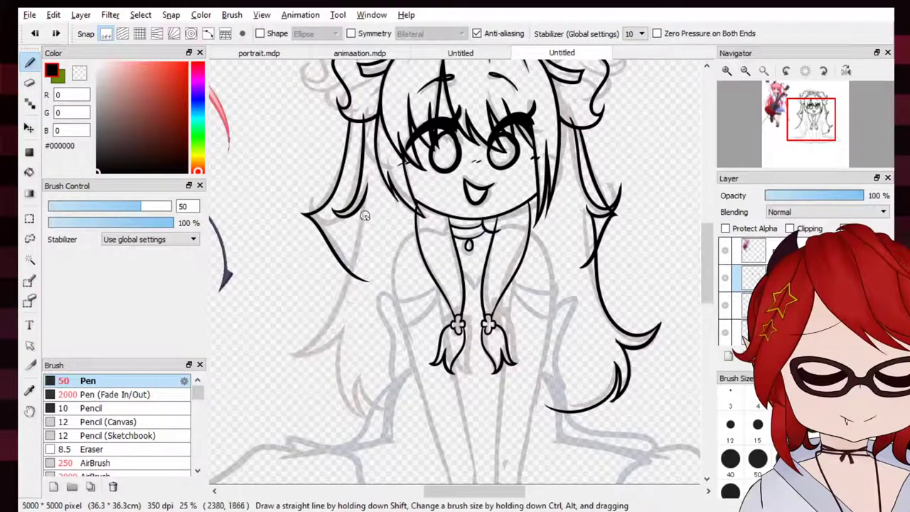
# Ink the left pigtail's long lower curve out to a pointed tip, and close the tip with a return stroke underneath
pyautogui.moveTo(368, 195)
pyautogui.mouseDown()
pyautogui.moveTo(286, 362)
pyautogui.moveTo(342, 296)
pyautogui.mouseUp()
pyautogui.hotkey('ctrl', 'z')
pyautogui.hotkey('ctrl', 'y')
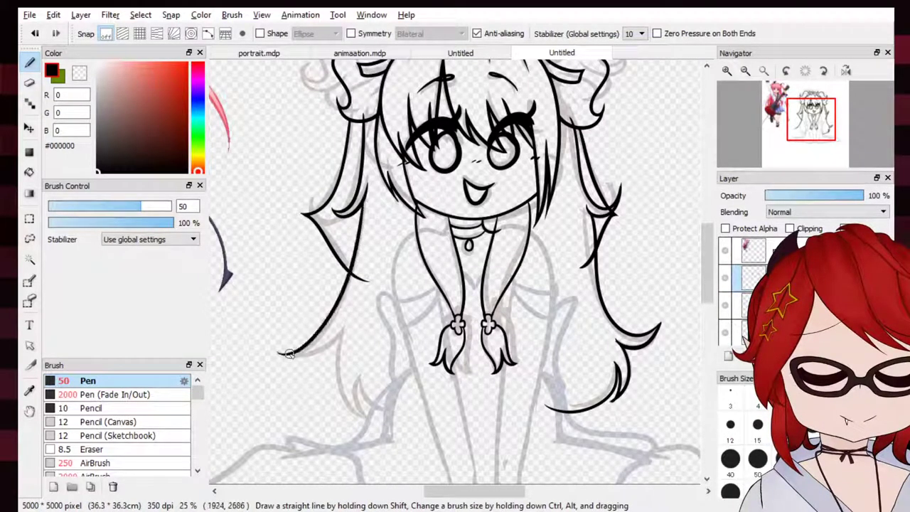
pyautogui.hotkey('ctrl', 'z')
pyautogui.moveTo(278, 353); pyautogui.dragTo(352, 314)
pyautogui.hotkey('ctrl', 'z')
pyautogui.moveTo(278, 353)
pyautogui.mouseDown()
pyautogui.moveTo(342, 331)
pyautogui.moveTo(347, 309)
pyautogui.mouseUp()
pyautogui.hotkey('ctrl', 'z')
pyautogui.moveTo(275, 354)
pyautogui.mouseDown()
pyautogui.moveTo(315, 354)
pyautogui.moveTo(346, 313)
pyautogui.mouseUp()
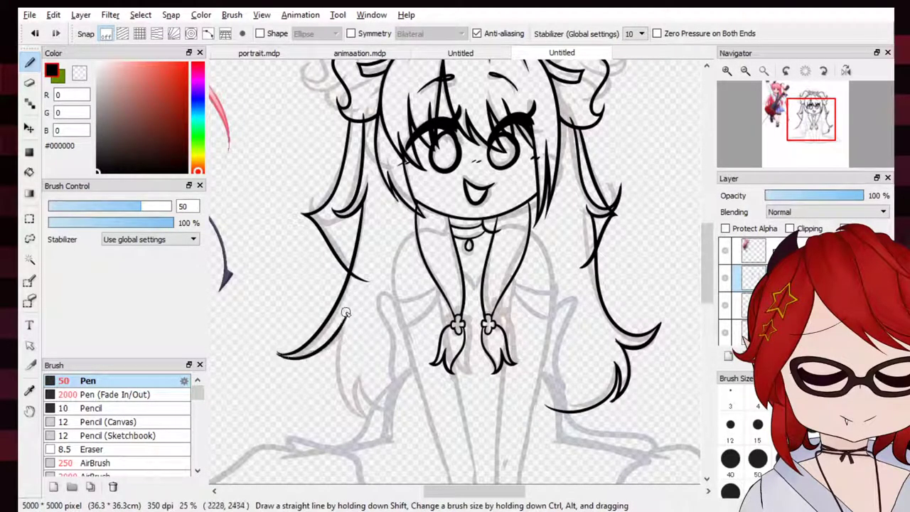
pyautogui.hotkey('ctrl', 'z')
pyautogui.moveTo(274, 354)
pyautogui.mouseDown()
pyautogui.moveTo(347, 311)
pyautogui.moveTo(380, 417)
pyautogui.mouseUp()
# Ink the left pigtail's bottom end with a downward curve, a second pointed tip and a stroke sweeping inward to the arm
pyautogui.hotkey('ctrl', 'z')
pyautogui.moveTo(341, 321)
pyautogui.mouseDown()
pyautogui.moveTo(380, 416)
pyautogui.moveTo(355, 371)
pyautogui.moveTo(414, 399)
pyautogui.mouseUp()
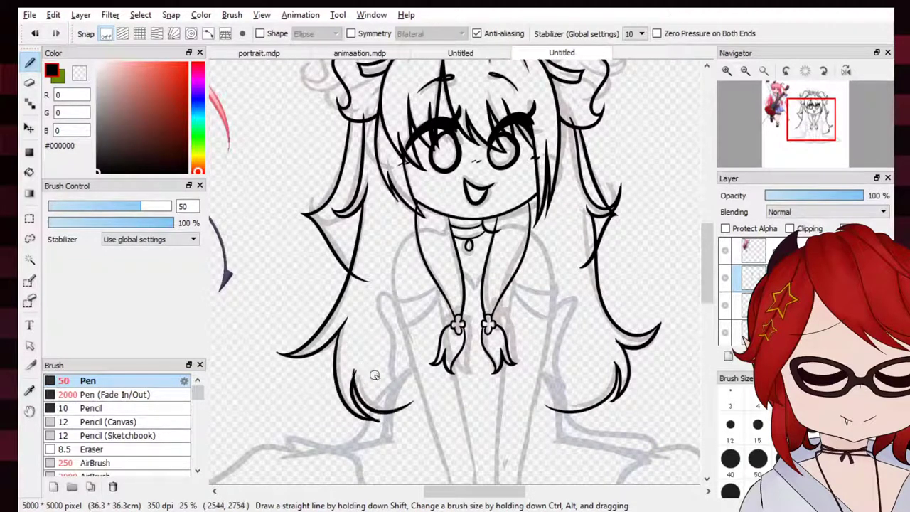
pyautogui.hotkey('ctrl', 'z')
pyautogui.moveTo(354, 375); pyautogui.dragTo(420, 396)
pyautogui.hotkey('ctrl', 'z')
pyautogui.moveTo(354, 375); pyautogui.dragTo(420, 396)
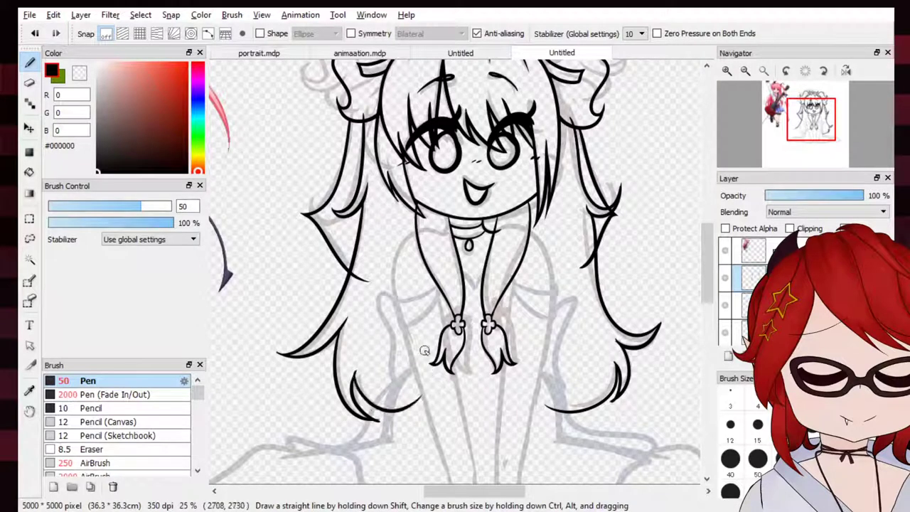
# Redraw the stroke sweeping inward from the left pigtail's bottom tip, ending just short of the arm
pyautogui.hotkey('ctrl', 'z')
pyautogui.hotkey('ctrl', 'z')
pyautogui.moveTo(377, 420)
pyautogui.mouseDown()
pyautogui.moveTo(361, 406)
pyautogui.moveTo(354, 373)
pyautogui.moveTo(413, 400)
pyautogui.mouseUp()
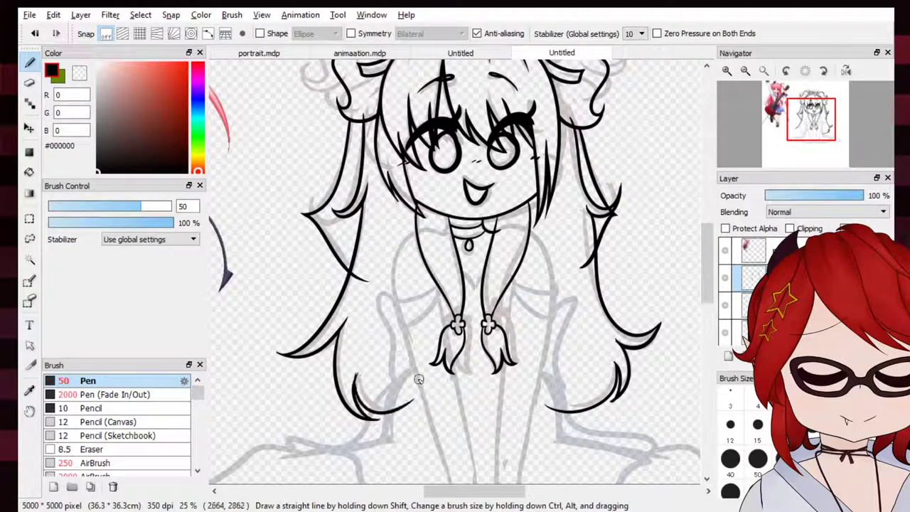
pyautogui.hotkey('ctrl', 'z')
pyautogui.moveTo(353, 371); pyautogui.dragTo(409, 401)
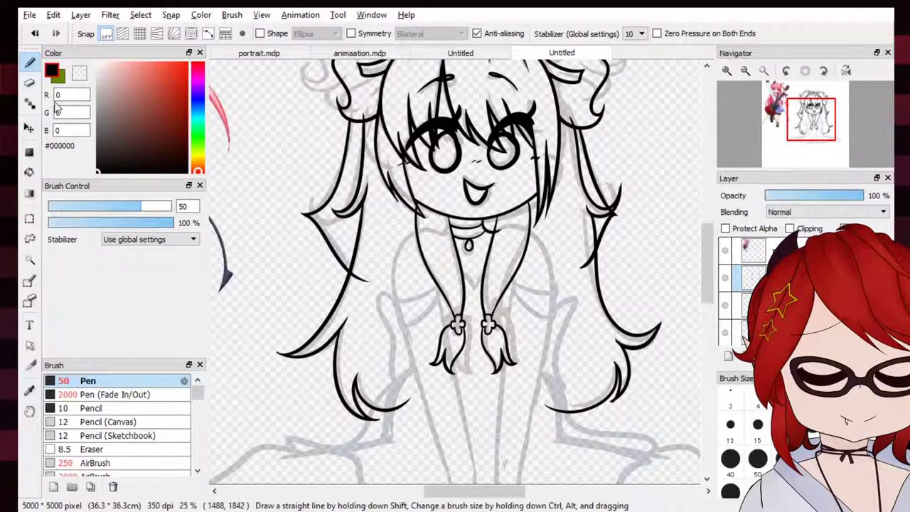
# Erase the overshooting line ends at the points of the right pigtail's lower locks
pyautogui.press('e')
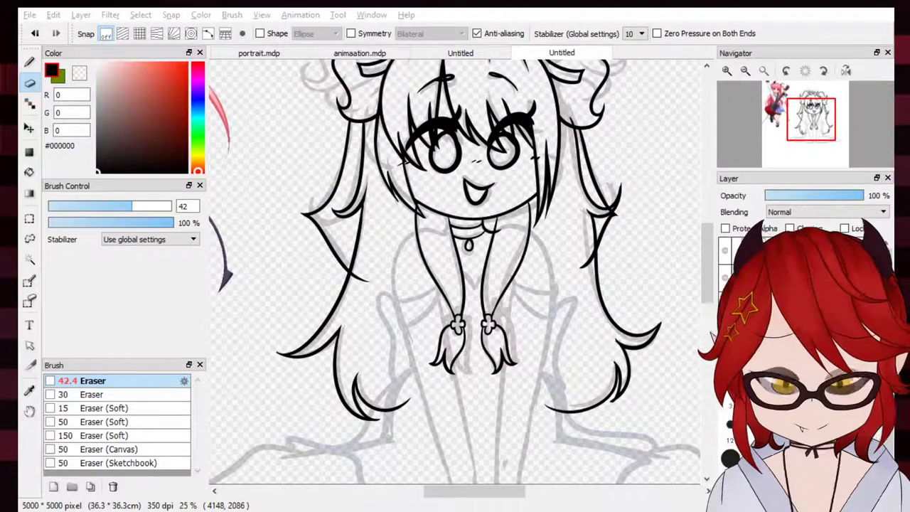
pyautogui.moveTo(817, 117); pyautogui.dragTo(819, 119)
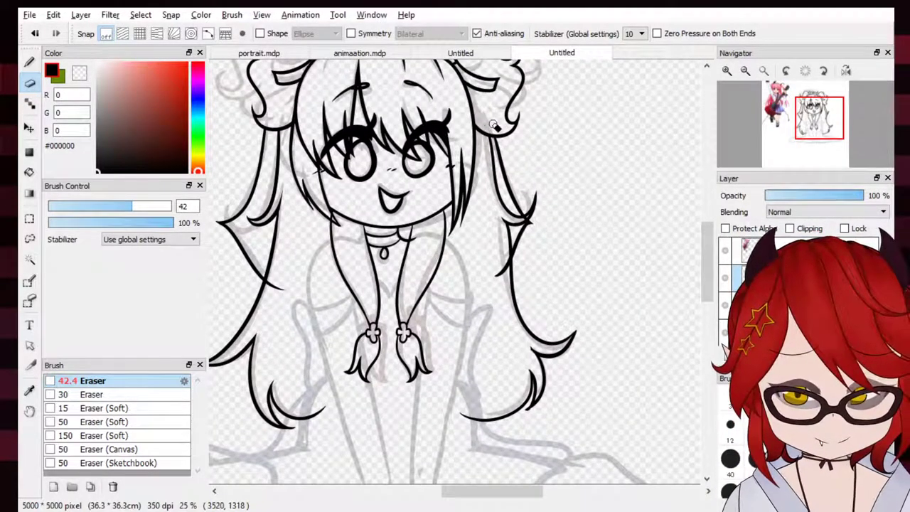
pyautogui.click(726, 71)
pyautogui.click(727, 71)
pyautogui.click(726, 70)
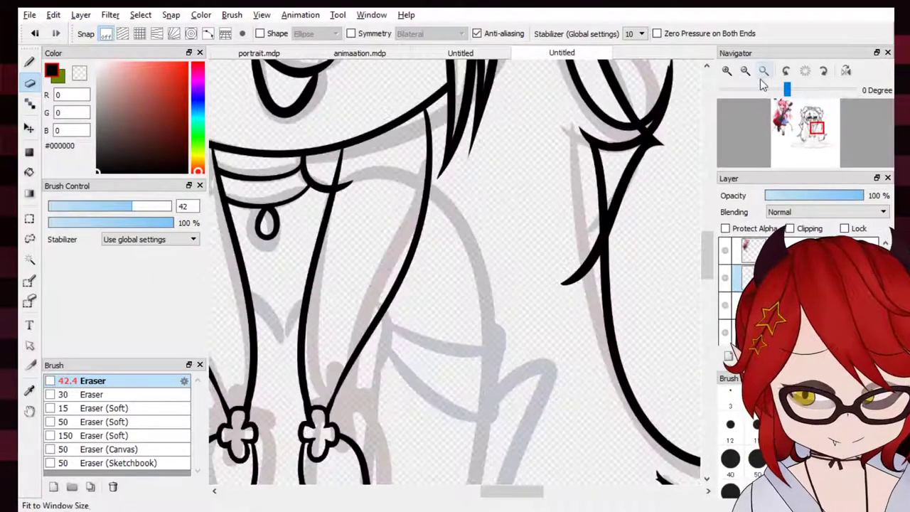
pyautogui.moveTo(798, 124); pyautogui.dragTo(809, 128)
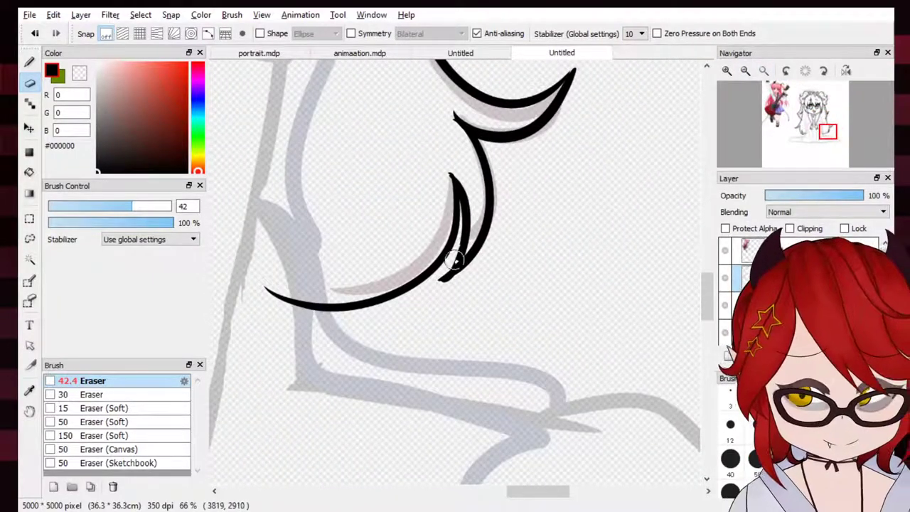
pyautogui.moveTo(451, 260)
pyautogui.mouseDown()
pyautogui.moveTo(441, 284)
pyautogui.moveTo(450, 285)
pyautogui.mouseUp()
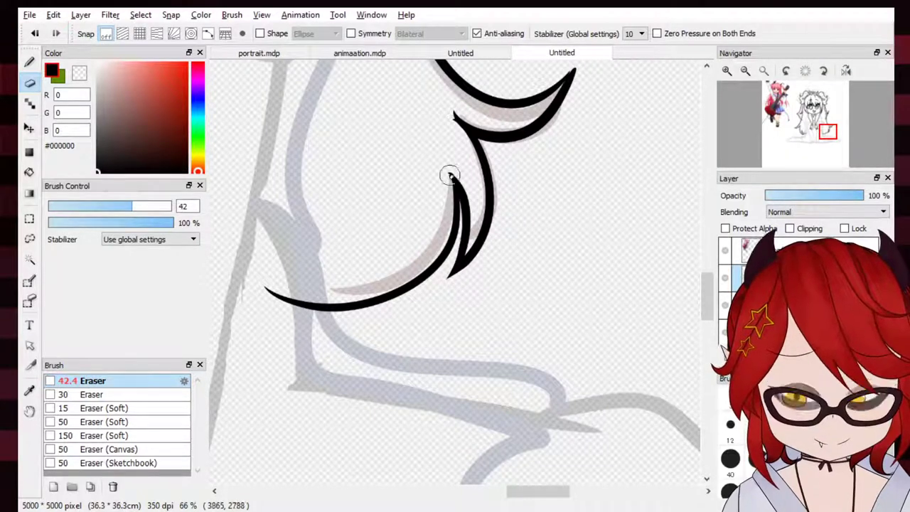
pyautogui.moveTo(445, 165); pyautogui.dragTo(443, 189)
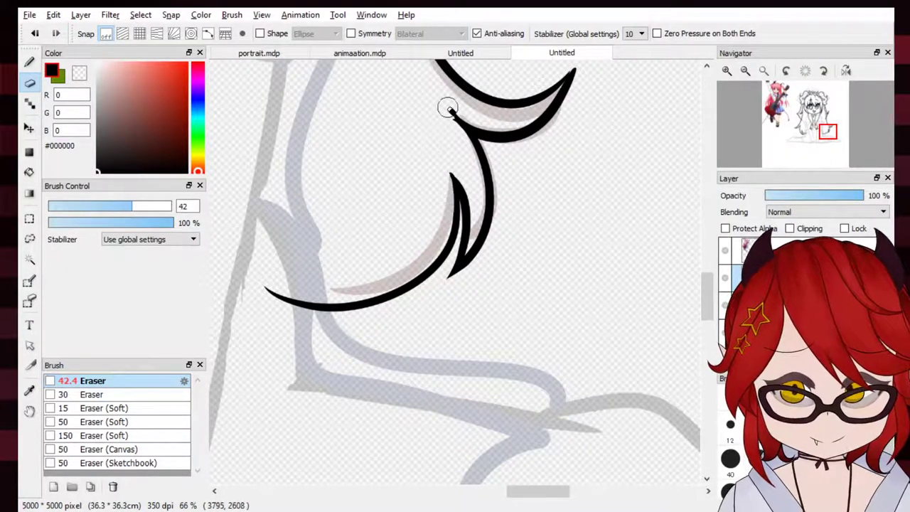
pyautogui.moveTo(443, 109); pyautogui.dragTo(459, 142)
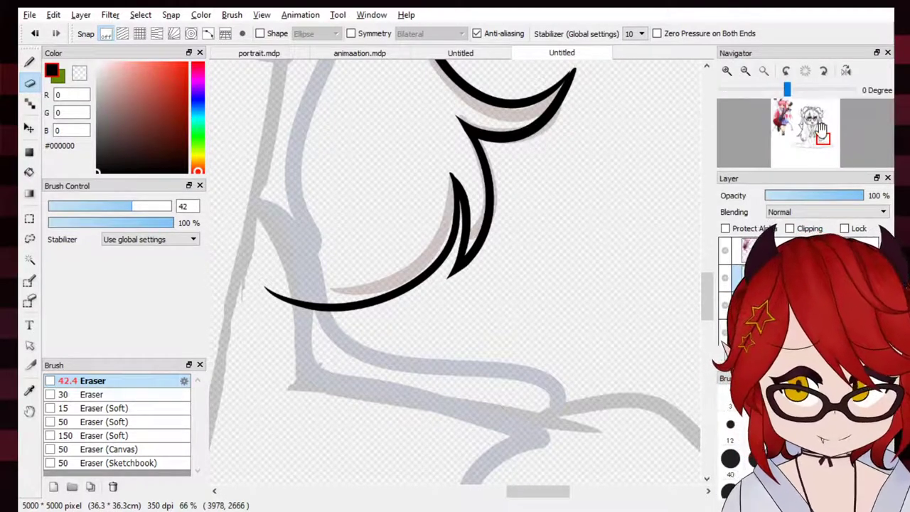
# Extend the right pigtail's outermost lower tip into a sharper point with the pen and trim it with the eraser
pyautogui.click(745, 70)
pyautogui.click(745, 70)
pyautogui.click(745, 71)
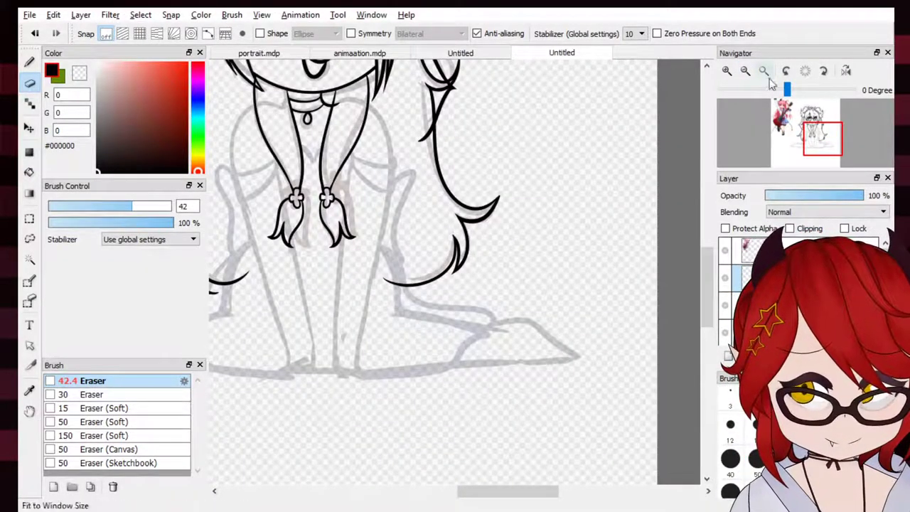
pyautogui.click(726, 70)
pyautogui.click(726, 71)
pyautogui.click(726, 70)
pyautogui.click(823, 135)
pyautogui.moveTo(823, 137); pyautogui.dragTo(826, 135)
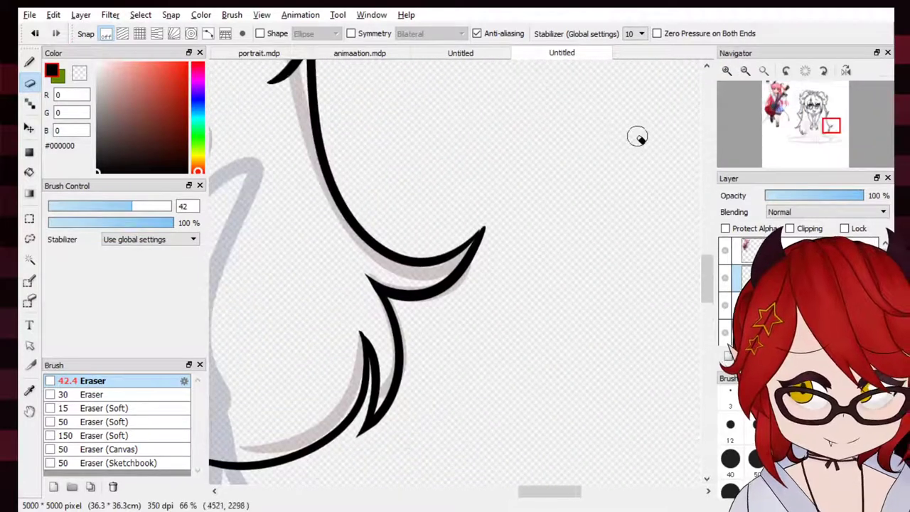
pyautogui.click(30, 62)
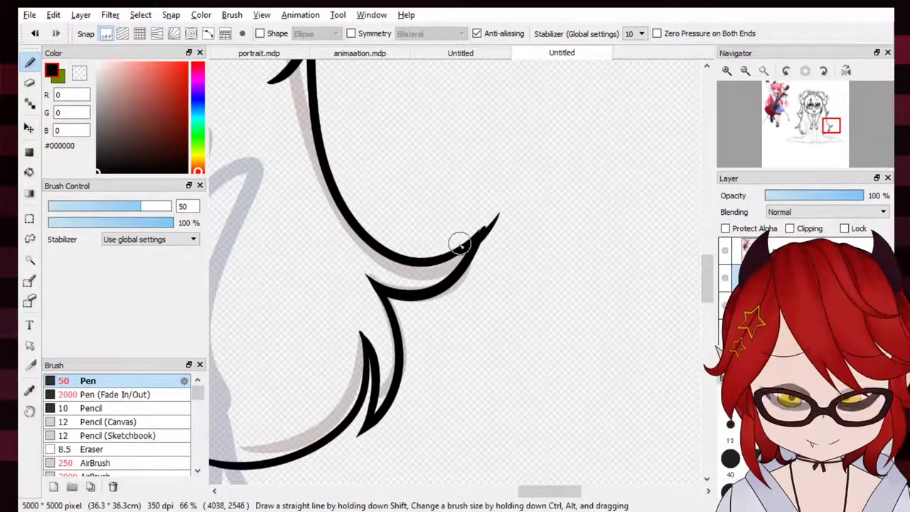
pyautogui.hotkey('ctrl', 'z')
pyautogui.moveTo(440, 258)
pyautogui.mouseDown()
pyautogui.moveTo(490, 205)
pyautogui.moveTo(434, 263)
pyautogui.mouseUp()
pyautogui.hotkey('ctrl', 'z')
pyautogui.press('e')
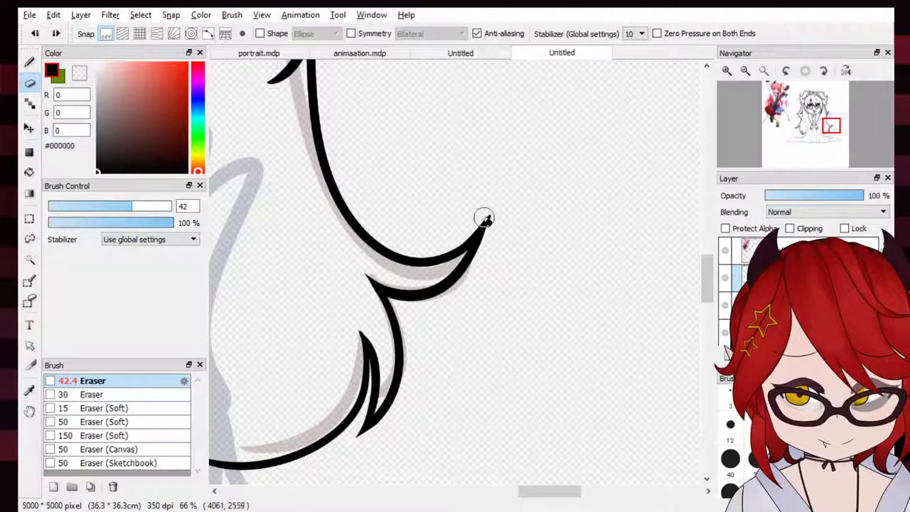
# Erase the overshooting line ends where the short upper locks cross the long strands of both pigtails
pyautogui.click(746, 71)
pyautogui.click(747, 72)
pyautogui.click(746, 72)
pyautogui.moveTo(796, 142); pyautogui.dragTo(810, 124)
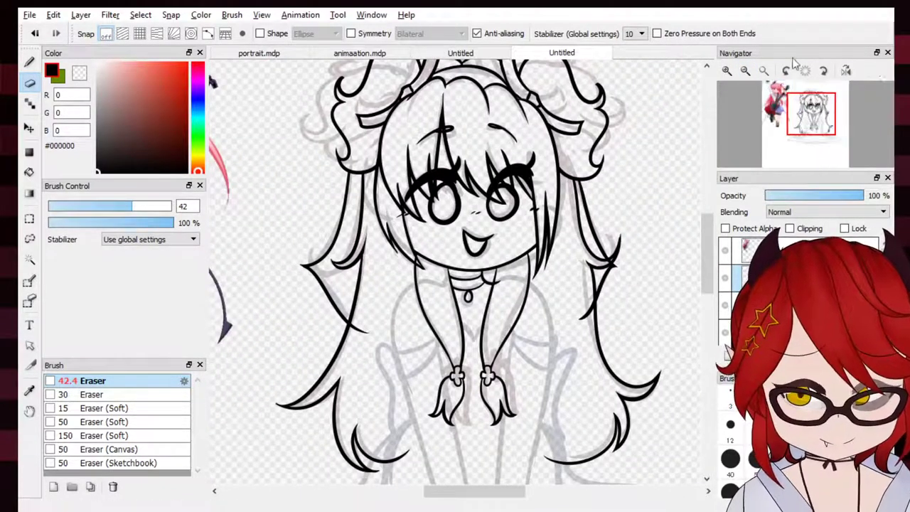
pyautogui.click(726, 70)
pyautogui.click(727, 333)
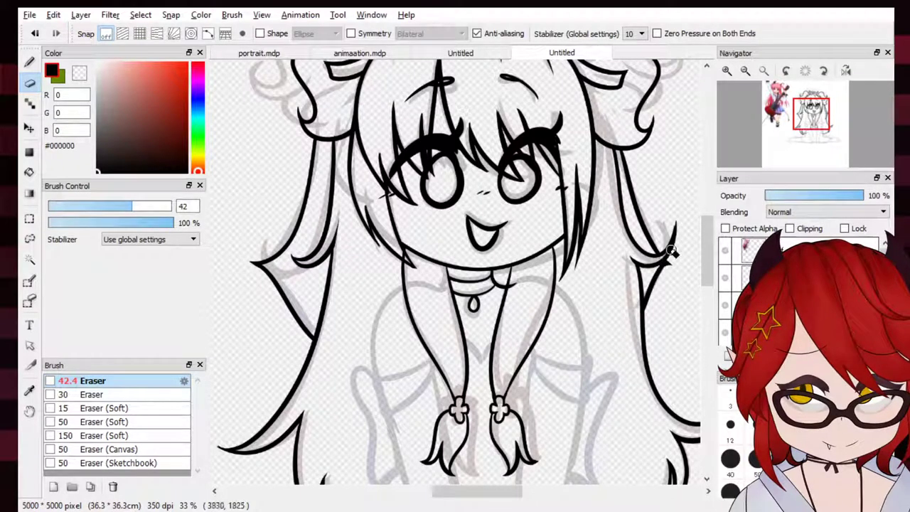
pyautogui.click(745, 71)
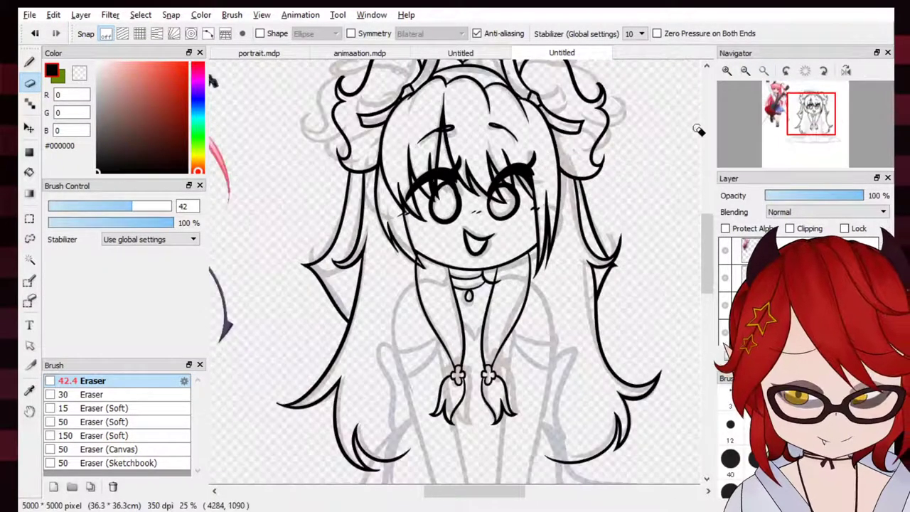
pyautogui.click(764, 71)
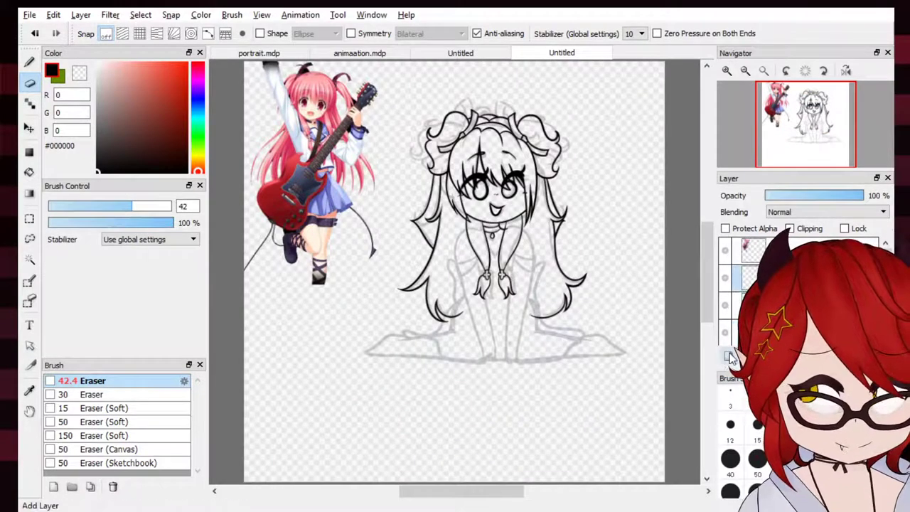
pyautogui.click(29, 62)
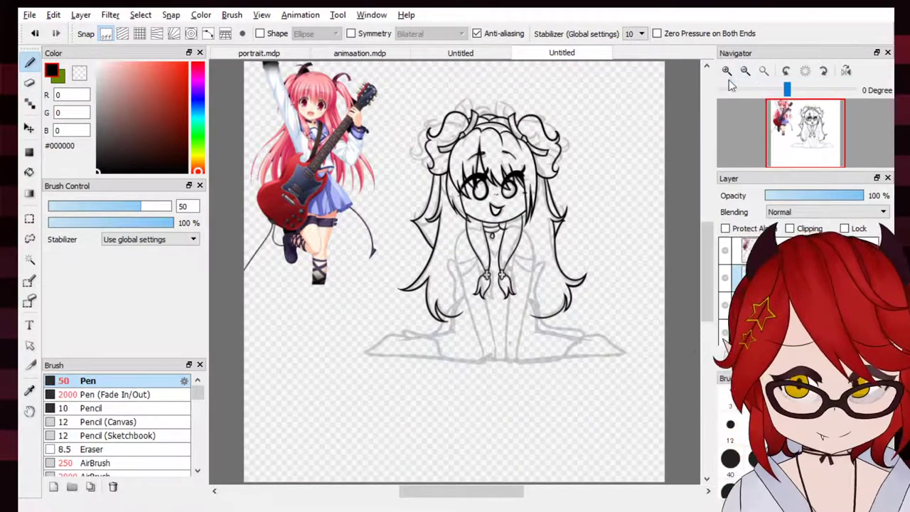
pyautogui.click(727, 71)
pyautogui.click(727, 72)
pyautogui.click(729, 71)
pyautogui.click(730, 71)
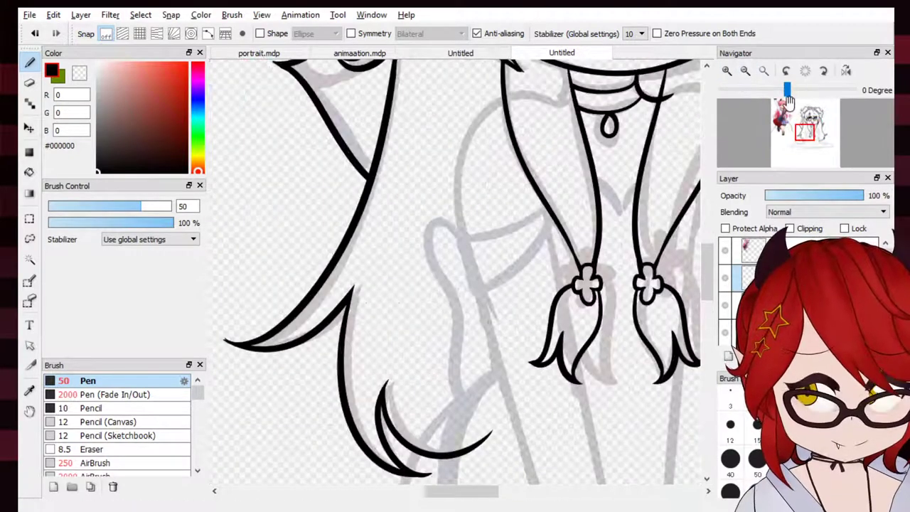
pyautogui.click(728, 333)
pyautogui.click(727, 334)
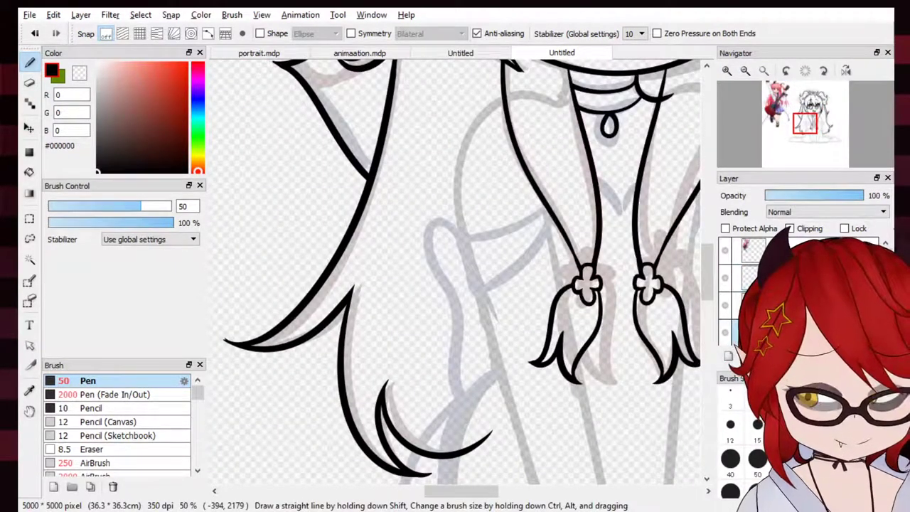
pyautogui.press('e')
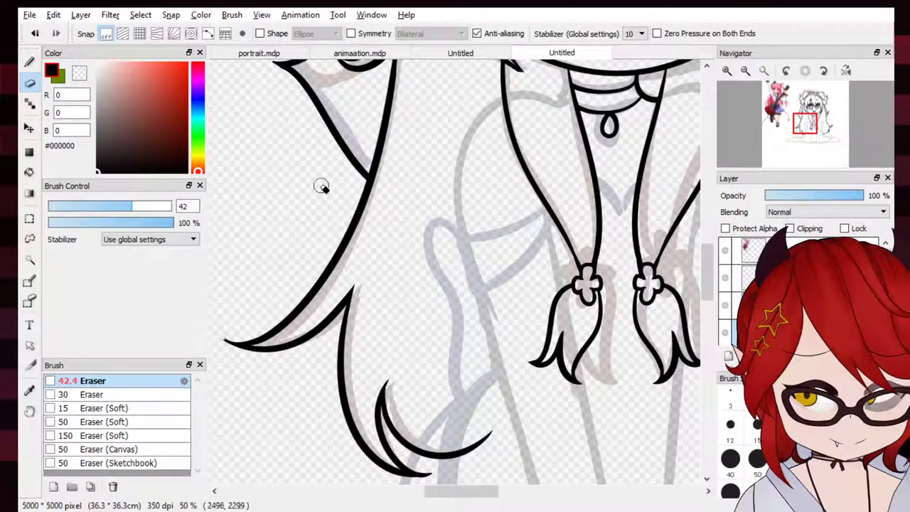
pyautogui.press('b')
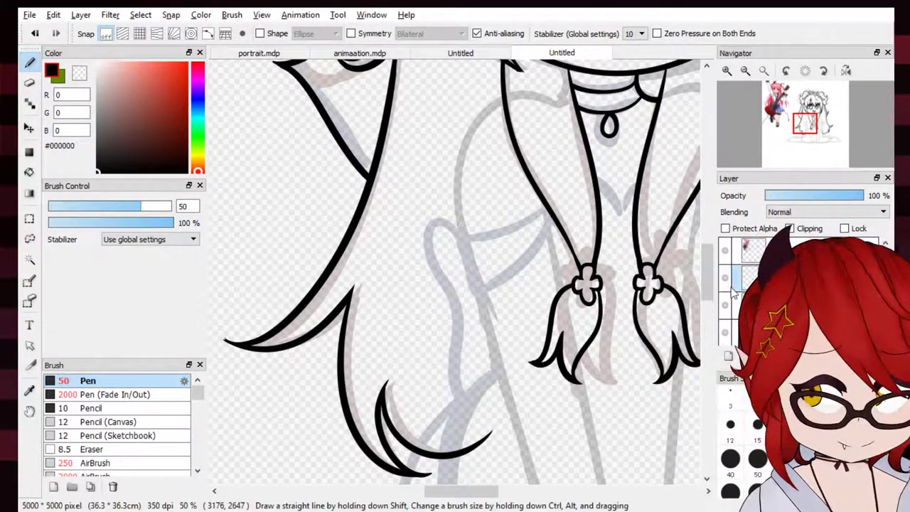
# Try inking the right arm's outer line from the shoulder downward, redrawing the stroke after each undo
pyautogui.click(745, 70)
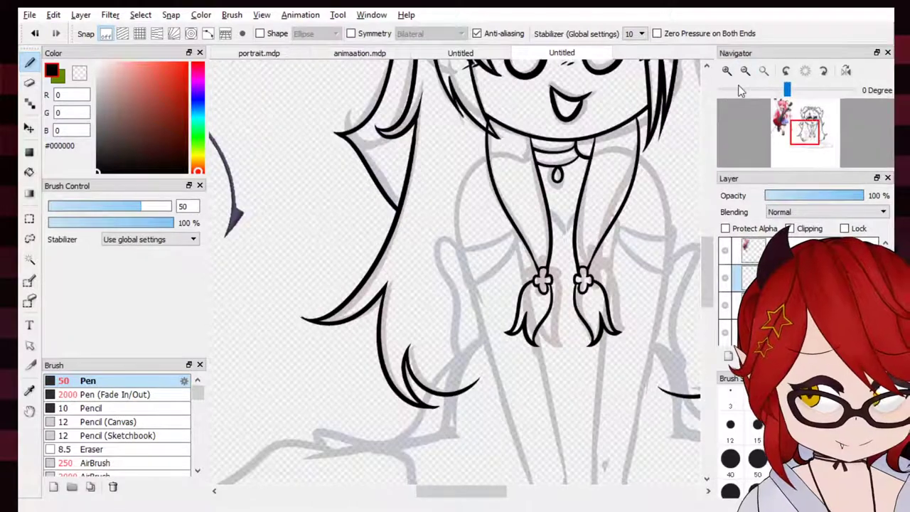
pyautogui.moveTo(805, 131); pyautogui.dragTo(813, 133)
pyautogui.moveTo(540, 180); pyautogui.dragTo(513, 380)
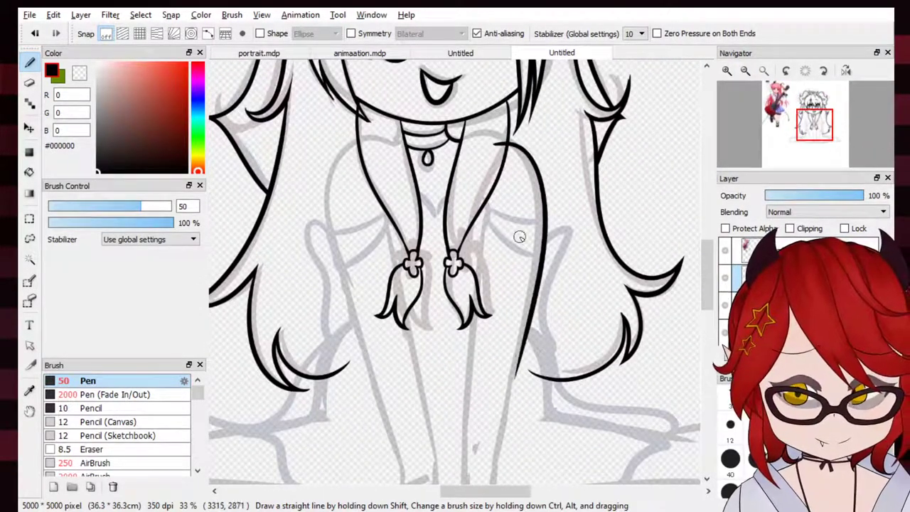
pyautogui.hotkey('ctrl', 'z')
pyautogui.moveTo(497, 143)
pyautogui.mouseDown()
pyautogui.moveTo(523, 315)
pyautogui.moveTo(499, 391)
pyautogui.mouseUp()
pyautogui.hotkey('ctrl', 'z')
pyautogui.moveTo(502, 147); pyautogui.dragTo(513, 372)
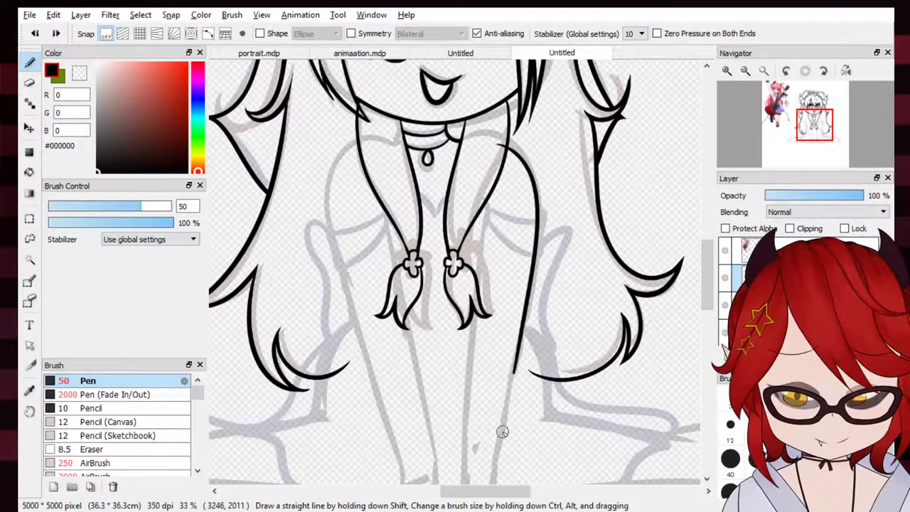
# Try several outer lines for the left arm from the shoulder down to the wrist, and undo the strokes of both arms
pyautogui.moveTo(336, 274); pyautogui.dragTo(399, 440)
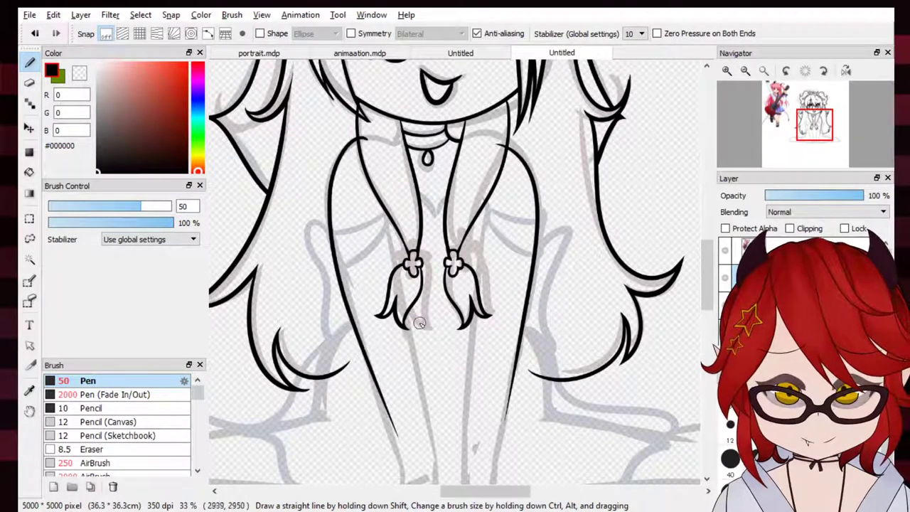
pyautogui.hotkey('ctrl', 'z')
pyautogui.moveTo(364, 137); pyautogui.dragTo(411, 466)
pyautogui.hotkey('ctrl', 'z')
pyautogui.moveTo(364, 135); pyautogui.dragTo(406, 478)
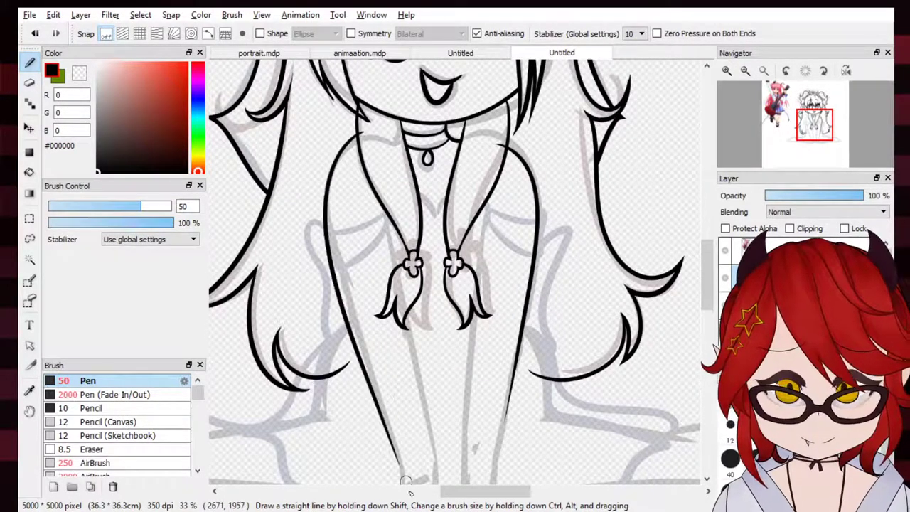
pyautogui.hotkey('ctrl', 'z')
pyautogui.moveTo(364, 138)
pyautogui.mouseDown()
pyautogui.moveTo(344, 317)
pyautogui.moveTo(394, 473)
pyautogui.mouseUp()
pyautogui.hotkey('ctrl', 'z')
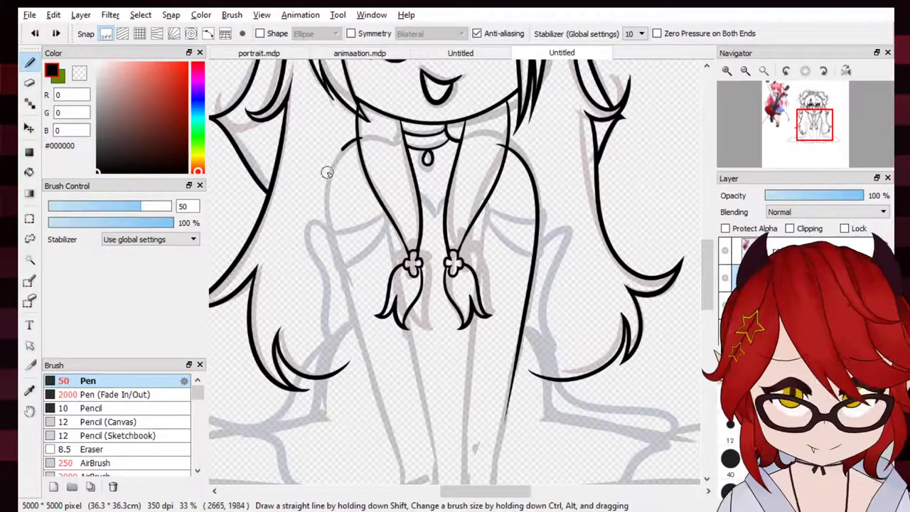
pyautogui.moveTo(326, 172); pyautogui.dragTo(411, 476)
pyautogui.hotkey('ctrl', 'z')
pyautogui.hotkey('ctrl', 'z')
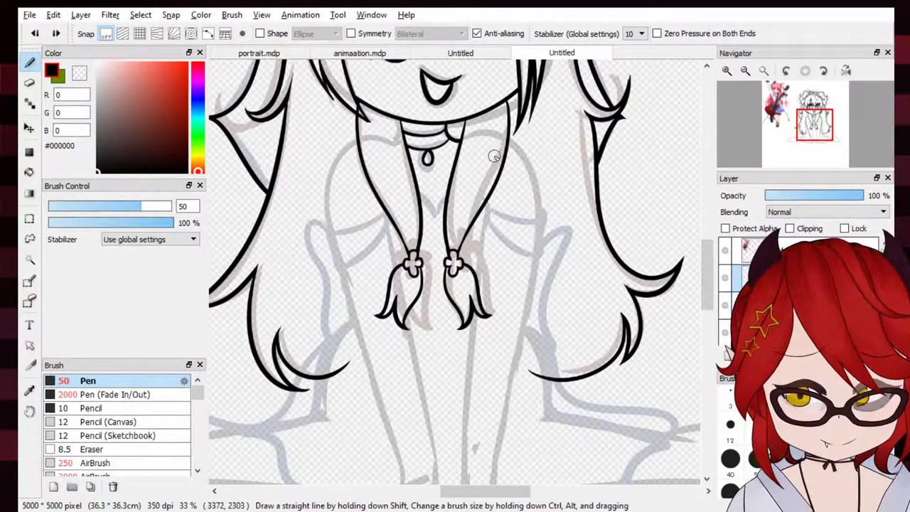
# Try inking the outer lines of both arms again from the shoulders toward the wrists
pyautogui.moveTo(494, 138)
pyautogui.mouseDown()
pyautogui.moveTo(528, 307)
pyautogui.moveTo(490, 471)
pyautogui.mouseUp()
pyautogui.moveTo(359, 140)
pyautogui.mouseDown()
pyautogui.moveTo(356, 307)
pyautogui.moveTo(411, 475)
pyautogui.mouseUp()
pyautogui.hotkey('ctrl', 'z')
pyautogui.moveTo(346, 146)
pyautogui.mouseDown()
pyautogui.moveTo(343, 261)
pyautogui.moveTo(408, 481)
pyautogui.mouseUp()
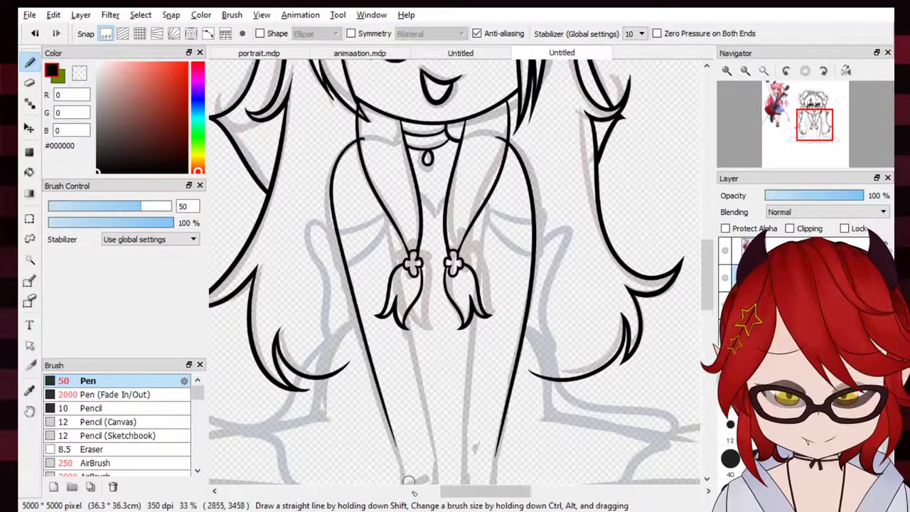
pyautogui.hotkey('ctrl', 'z')
pyautogui.moveTo(357, 138)
pyautogui.mouseDown()
pyautogui.moveTo(326, 208)
pyautogui.moveTo(414, 478)
pyautogui.mouseUp()
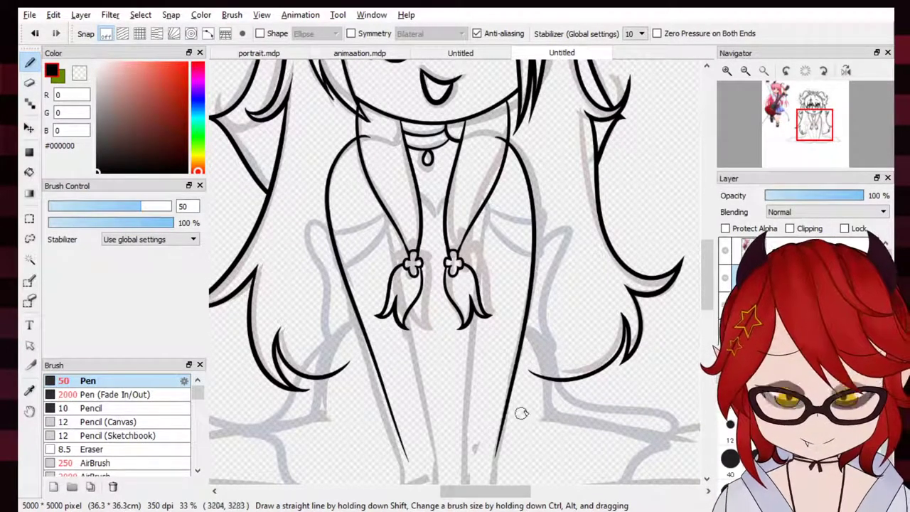
pyautogui.scroll(-3, 597, 312)
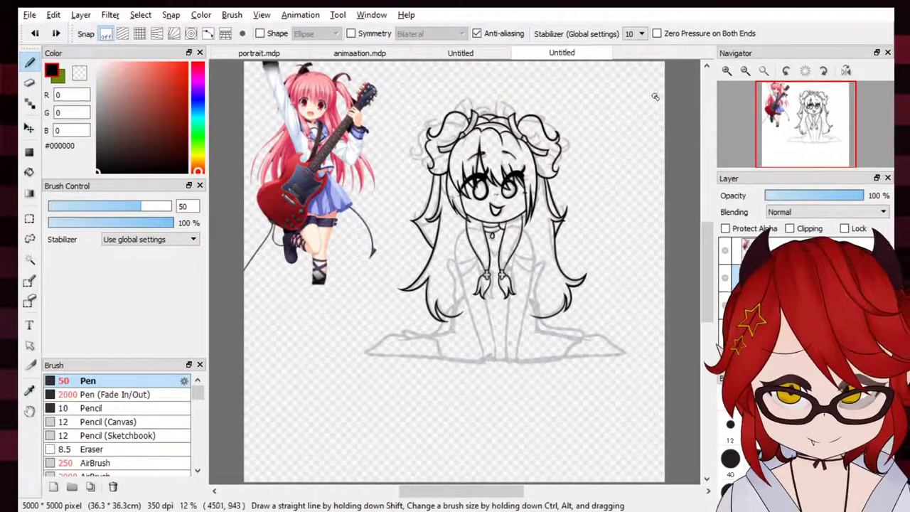
# Ink the V-shaped neckline between the two front locks below the choker, redrawing strokes until the curve fits the sketch
pyautogui.click(726, 72)
pyautogui.click(727, 73)
pyautogui.click(726, 73)
pyautogui.click(726, 73)
pyautogui.moveTo(808, 132); pyautogui.dragTo(814, 131)
pyautogui.moveTo(377, 225); pyautogui.dragTo(417, 268)
pyautogui.hotkey('ctrl', 'z')
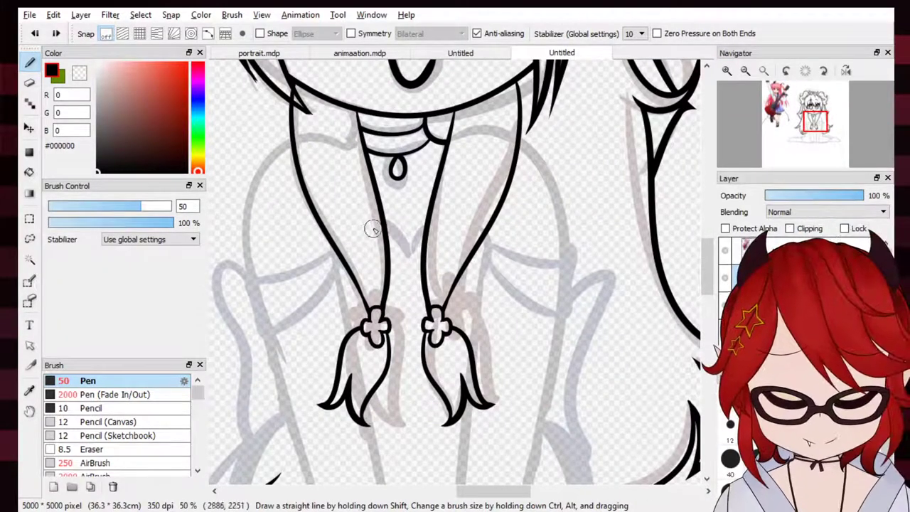
pyautogui.moveTo(376, 227)
pyautogui.mouseDown()
pyautogui.moveTo(407, 263)
pyautogui.moveTo(435, 239)
pyautogui.moveTo(441, 245)
pyautogui.moveTo(442, 226)
pyautogui.mouseUp()
pyautogui.hotkey('ctrl', 'z')
pyautogui.hotkey('ctrl', 'z')
pyautogui.hotkey('ctrl', 'z')
pyautogui.hotkey('ctrl', 'z')
pyautogui.hotkey('ctrl', 'z')
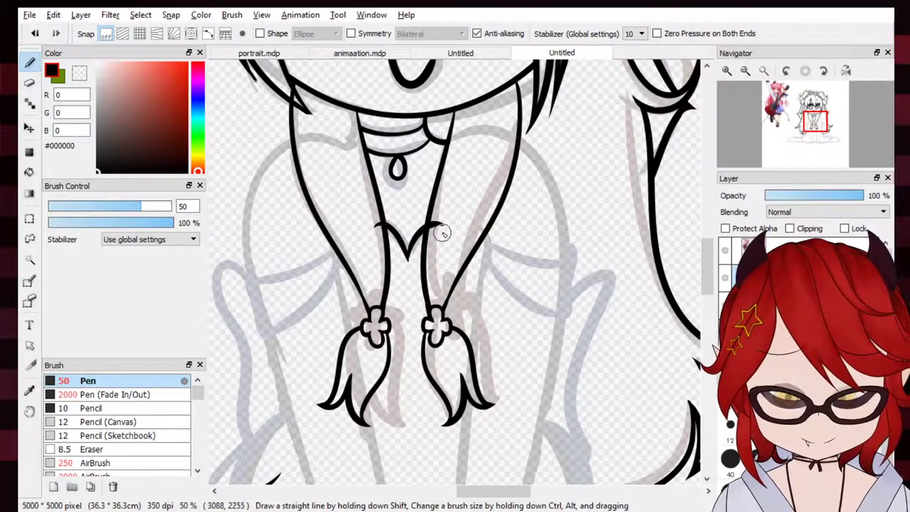
# Ink the outer lines of both arms from the shoulders down past the elbows
pyautogui.press('e')
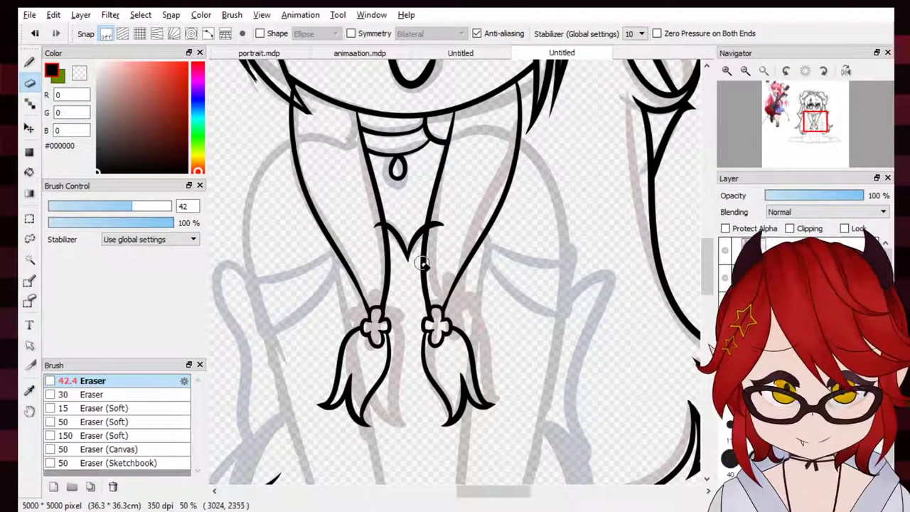
pyautogui.press('b')
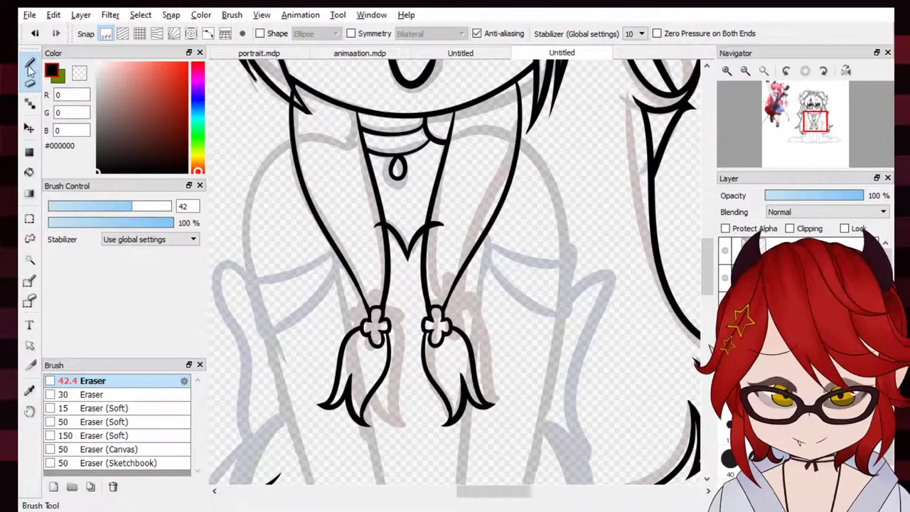
pyautogui.moveTo(291, 139)
pyautogui.mouseDown()
pyautogui.moveTo(276, 366)
pyautogui.moveTo(274, 442)
pyautogui.mouseUp()
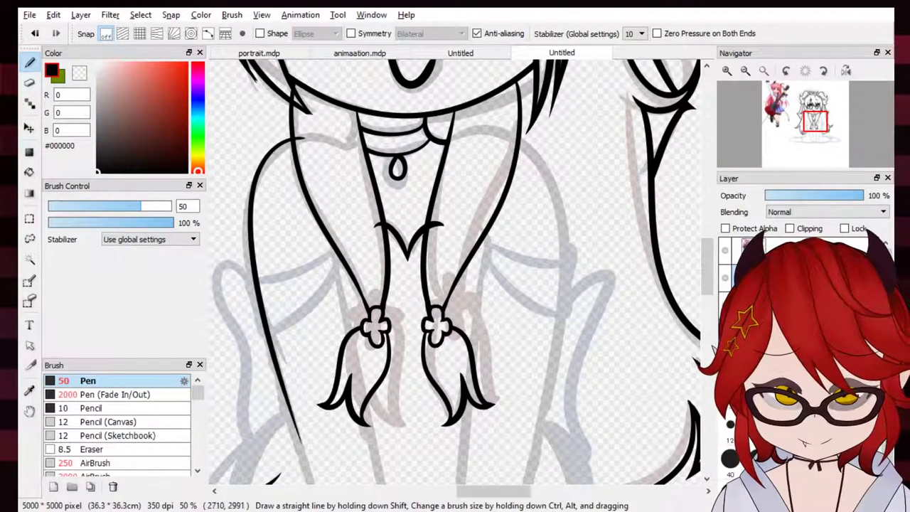
pyautogui.moveTo(501, 142)
pyautogui.mouseDown()
pyautogui.moveTo(544, 382)
pyautogui.moveTo(530, 476)
pyautogui.mouseUp()
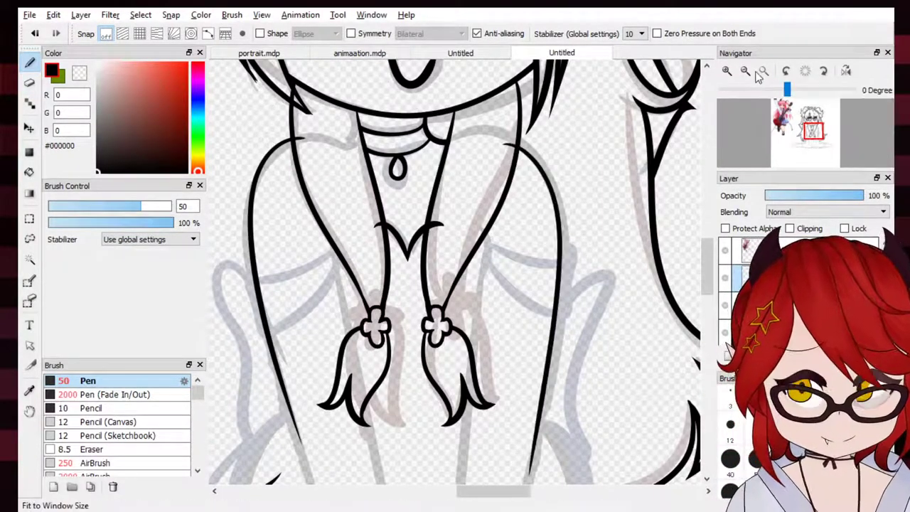
pyautogui.click(764, 70)
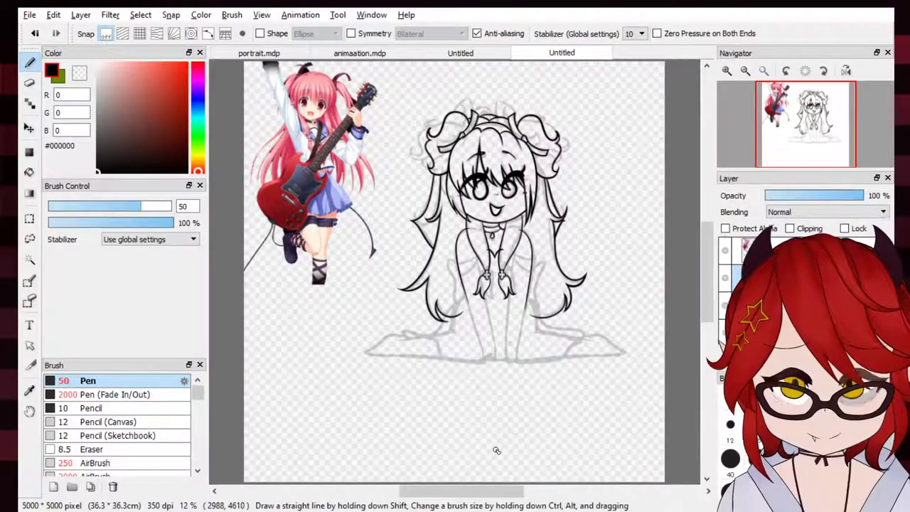
# Ink the inner line of the character's right arm and extend its outer line down to the wrist, leaving the hand open
pyautogui.click(728, 71)
pyautogui.click(730, 72)
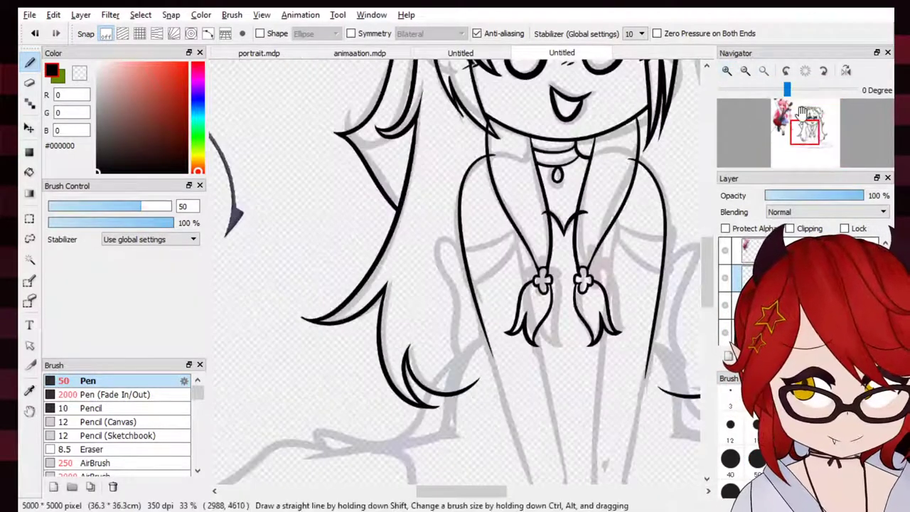
pyautogui.moveTo(537, 246)
pyautogui.mouseDown()
pyautogui.moveTo(466, 167)
pyautogui.moveTo(409, 199)
pyautogui.moveTo(432, 428)
pyautogui.mouseUp()
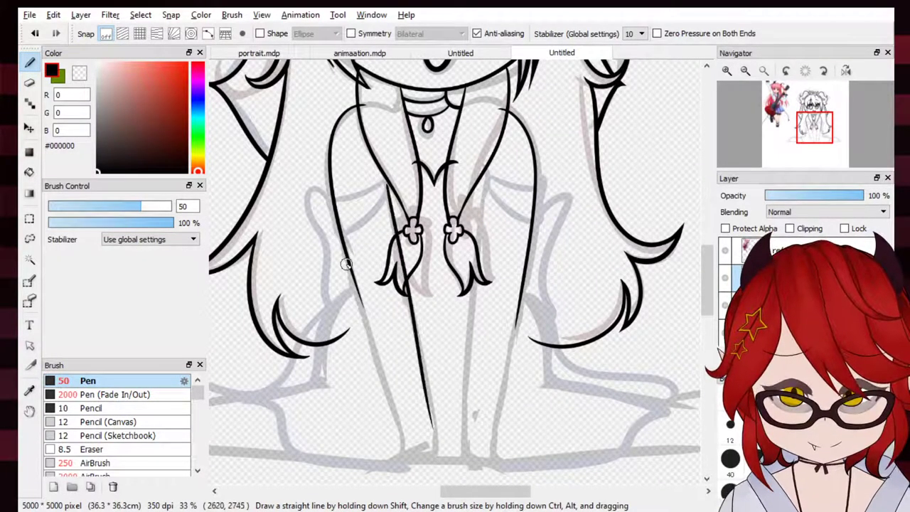
pyautogui.moveTo(348, 267); pyautogui.dragTo(399, 439)
pyautogui.hotkey('ctrl', 'z')
pyautogui.moveTo(345, 248); pyautogui.dragTo(406, 433)
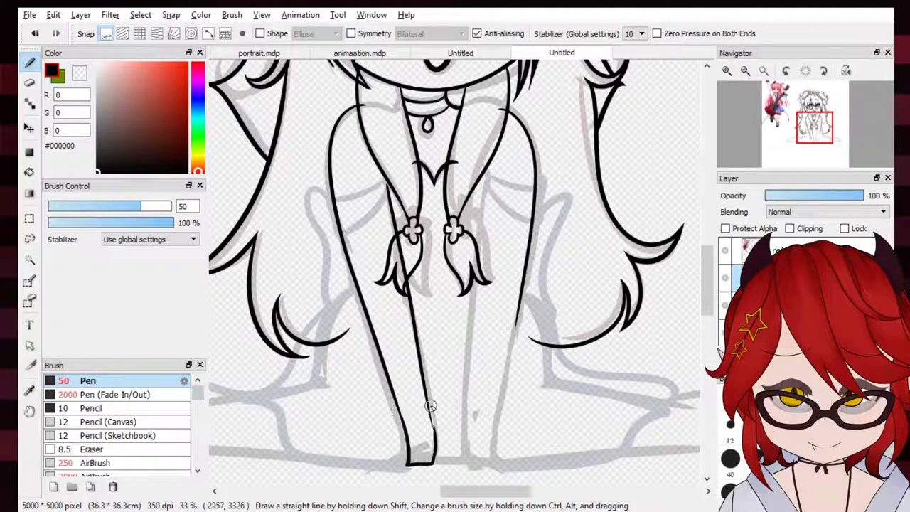
pyautogui.hotkey('ctrl', 'z')
pyautogui.hotkey('ctrl', 'z')
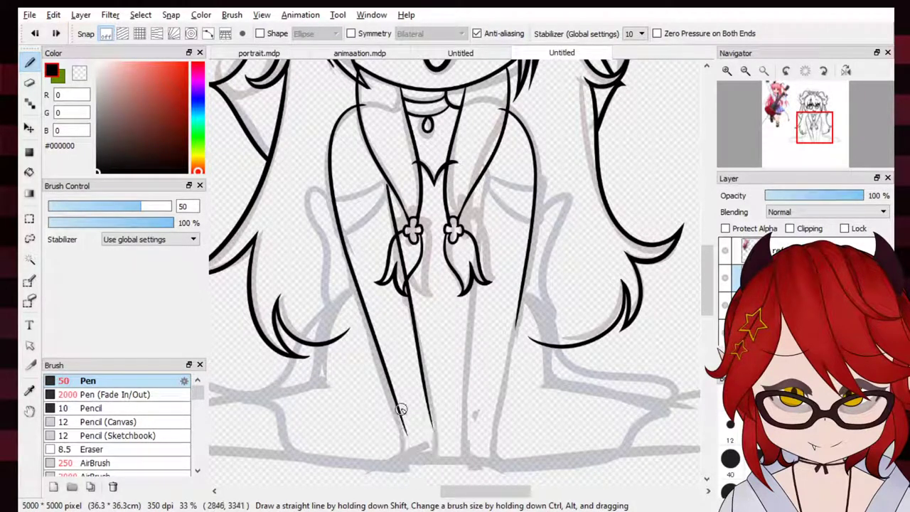
pyautogui.hotkey('ctrl', 'z')
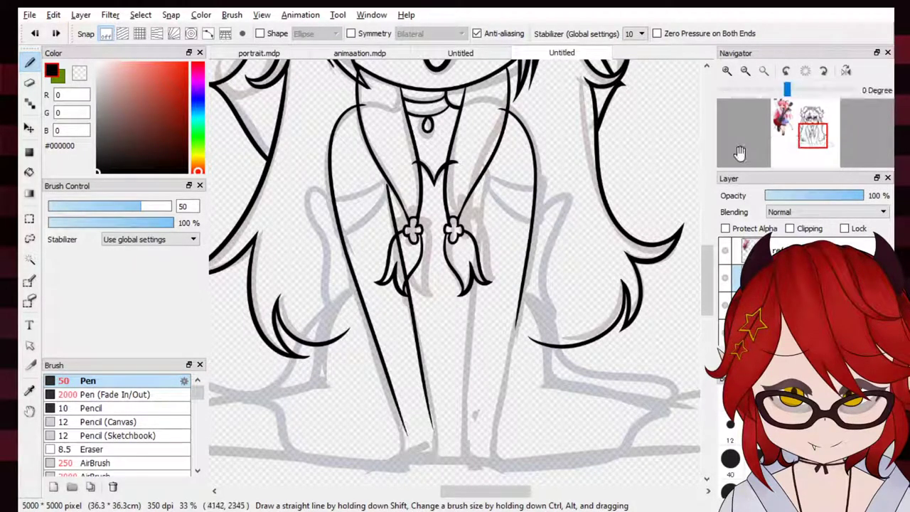
# Try inking the inner line and the lower outer line of the character's left arm, and undo the strokes
pyautogui.moveTo(487, 170); pyautogui.dragTo(462, 395)
pyautogui.hotkey('ctrl', 'z')
pyautogui.moveTo(483, 171); pyautogui.dragTo(459, 473)
pyautogui.hotkey('ctrl', 'z')
pyautogui.moveTo(483, 174); pyautogui.dragTo(462, 445)
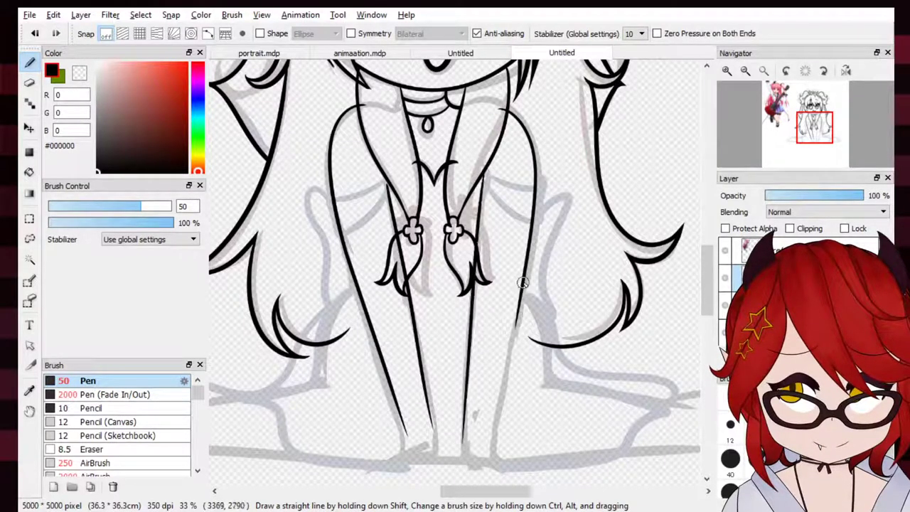
pyautogui.moveTo(522, 290); pyautogui.dragTo(482, 450)
pyautogui.hotkey('ctrl', 'z')
pyautogui.moveTo(525, 289); pyautogui.dragTo(489, 440)
pyautogui.hotkey('ctrl', 'z')
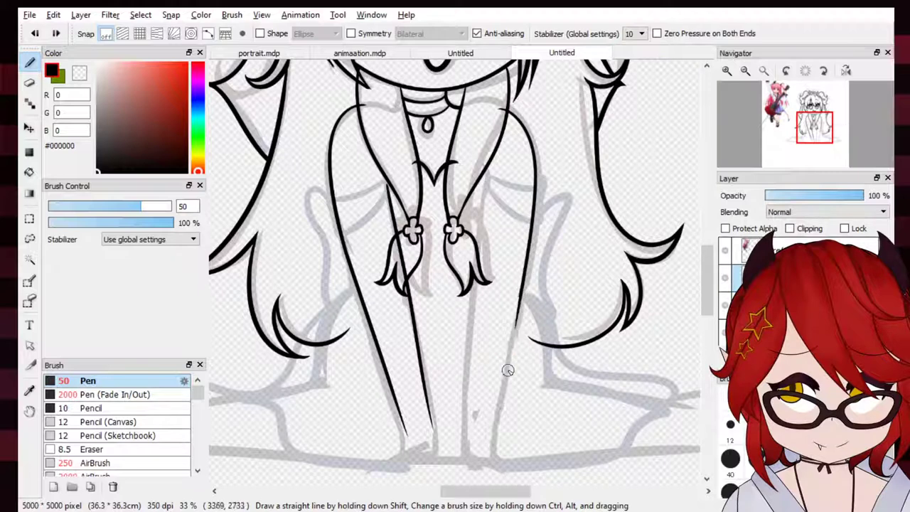
# Extend the outer line of the character's left arm to the wrist and ink its inner line from the lock downward
pyautogui.moveTo(507, 370); pyautogui.dragTo(497, 460)
pyautogui.moveTo(469, 286); pyautogui.dragTo(464, 462)
pyautogui.hotkey('ctrl', 'z')
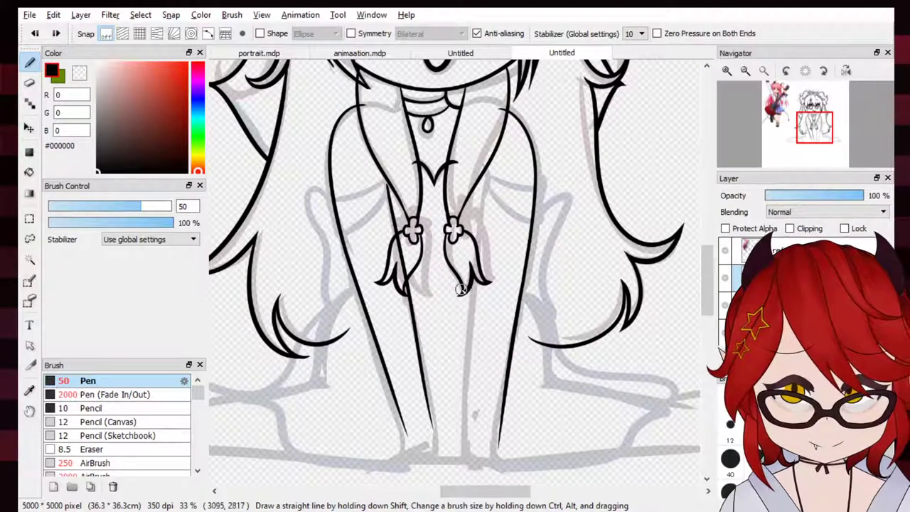
pyautogui.moveTo(473, 281); pyautogui.dragTo(469, 450)
pyautogui.hotkey('ctrl', 'z')
pyautogui.moveTo(475, 273); pyautogui.dragTo(465, 449)
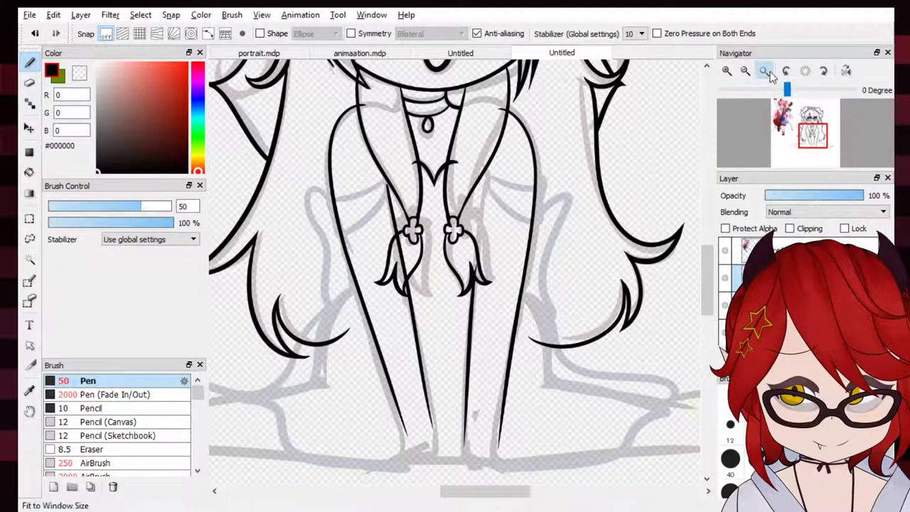
pyautogui.click(765, 71)
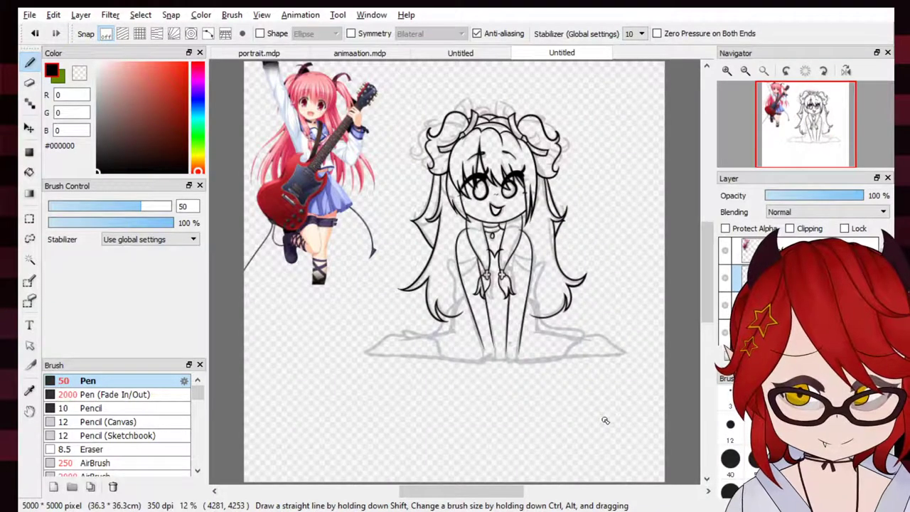
# Ink the character's right hand as a closed shape with a flat base joining the arm's outer and inner lines
pyautogui.click(726, 71)
pyautogui.click(728, 71)
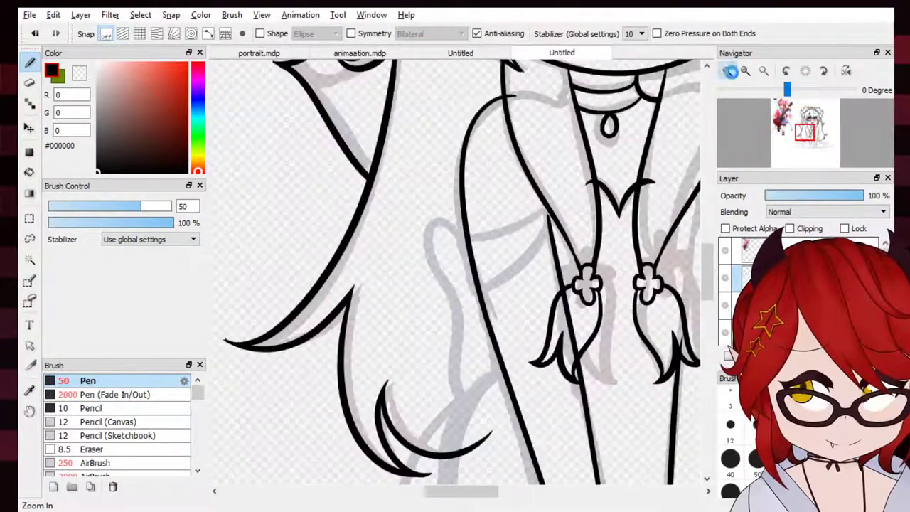
pyautogui.scroll(-10, 524, 223)
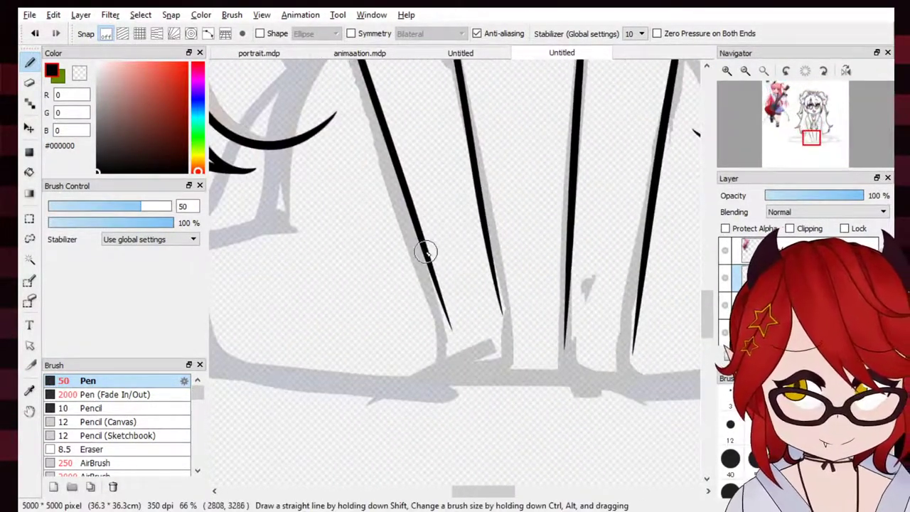
pyautogui.moveTo(425, 252)
pyautogui.mouseDown()
pyautogui.moveTo(440, 294)
pyautogui.moveTo(433, 372)
pyautogui.mouseUp()
pyautogui.hotkey('ctrl', 'z')
pyautogui.moveTo(432, 266)
pyautogui.mouseDown()
pyautogui.moveTo(437, 296)
pyautogui.moveTo(430, 374)
pyautogui.moveTo(452, 380)
pyautogui.moveTo(504, 368)
pyautogui.mouseUp()
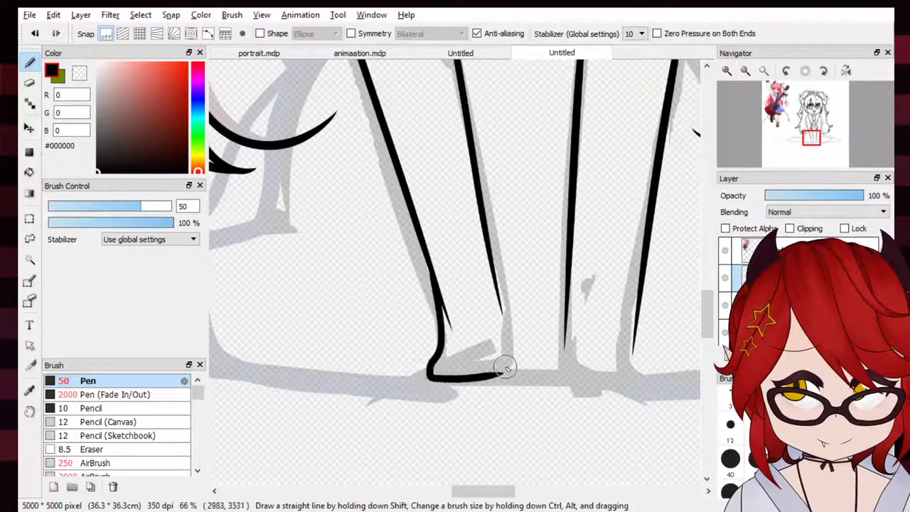
pyautogui.hotkey('ctrl', 'z')
pyautogui.moveTo(425, 269); pyautogui.dragTo(441, 384)
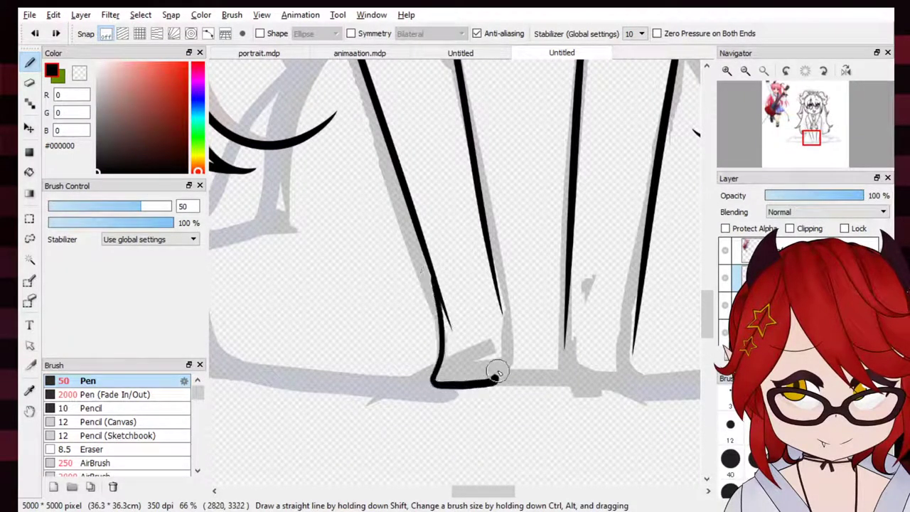
pyautogui.moveTo(497, 374)
pyautogui.mouseDown()
pyautogui.moveTo(505, 338)
pyautogui.moveTo(494, 257)
pyautogui.mouseUp()
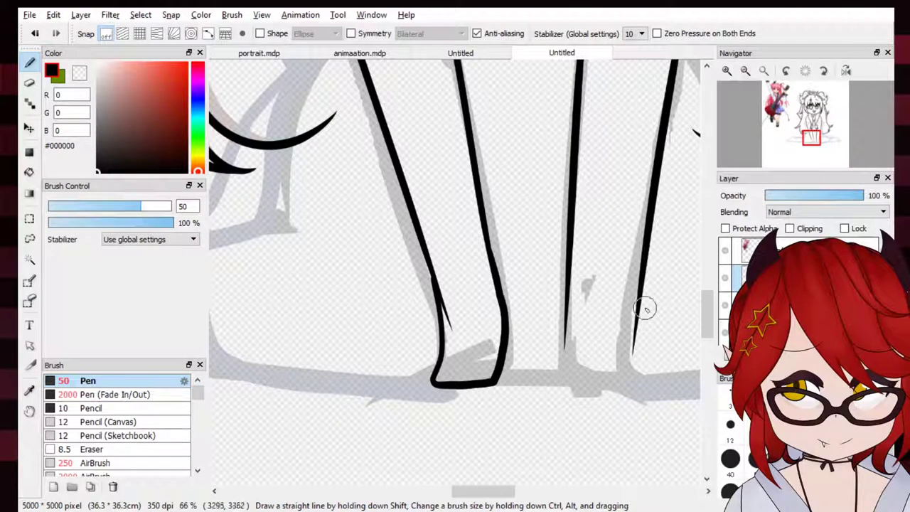
# Extend the outer line of the character's left arm down to the base of the hand, redrawing it until it runs straight
pyautogui.moveTo(630, 342); pyautogui.dragTo(639, 369)
pyautogui.hotkey('ctrl', 'z')
pyautogui.moveTo(640, 295)
pyautogui.mouseDown()
pyautogui.moveTo(637, 371)
pyautogui.moveTo(646, 389)
pyautogui.moveTo(600, 394)
pyautogui.mouseUp()
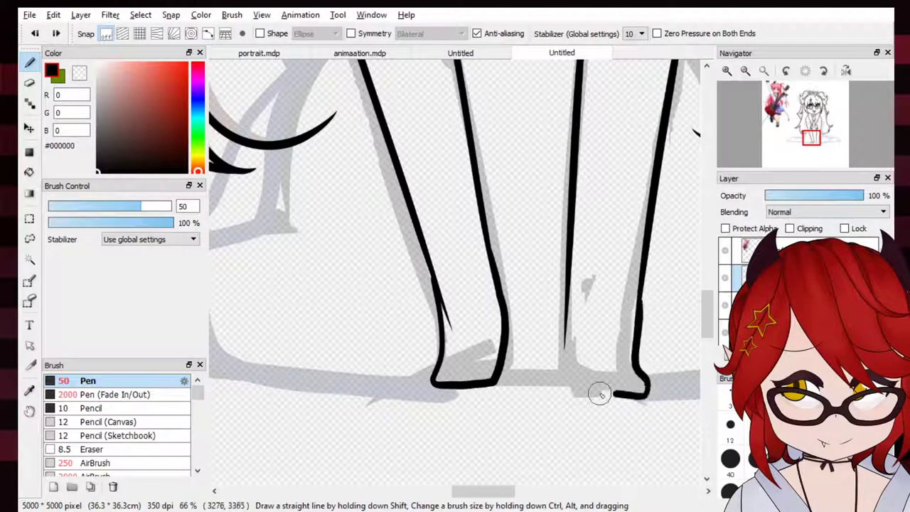
pyautogui.hotkey('ctrl', 'z')
pyautogui.moveTo(640, 283); pyautogui.dragTo(638, 385)
pyautogui.hotkey('ctrl', 'z')
pyautogui.moveTo(640, 299)
pyautogui.mouseDown()
pyautogui.moveTo(609, 392)
pyautogui.moveTo(566, 376)
pyautogui.mouseUp()
pyautogui.hotkey('ctrl', 'z')
pyautogui.moveTo(647, 238); pyautogui.dragTo(630, 356)
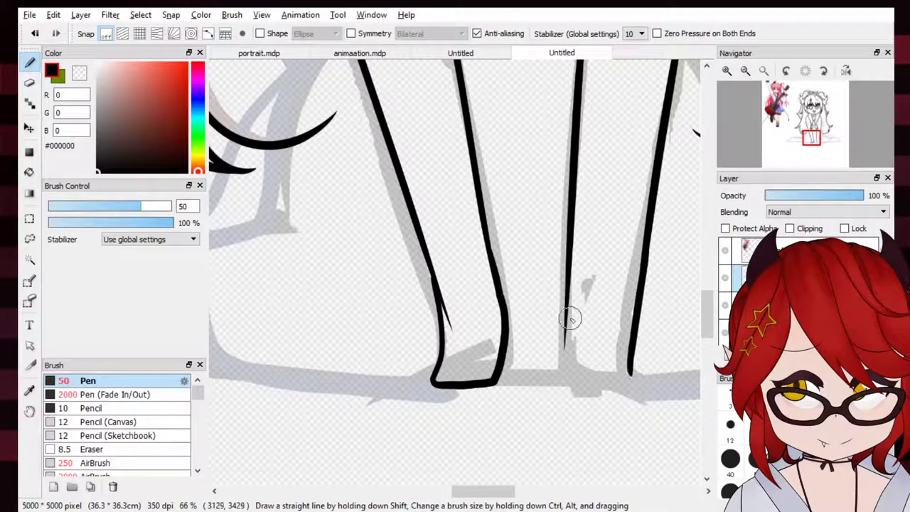
# Try several strokes for the inner edge and base of the character's left hand, undoing each one
pyautogui.moveTo(576, 284)
pyautogui.mouseDown()
pyautogui.moveTo(571, 383)
pyautogui.moveTo(637, 384)
pyautogui.moveTo(570, 367)
pyautogui.moveTo(610, 386)
pyautogui.moveTo(637, 383)
pyautogui.mouseUp()
pyautogui.hotkey('ctrl', 'z')
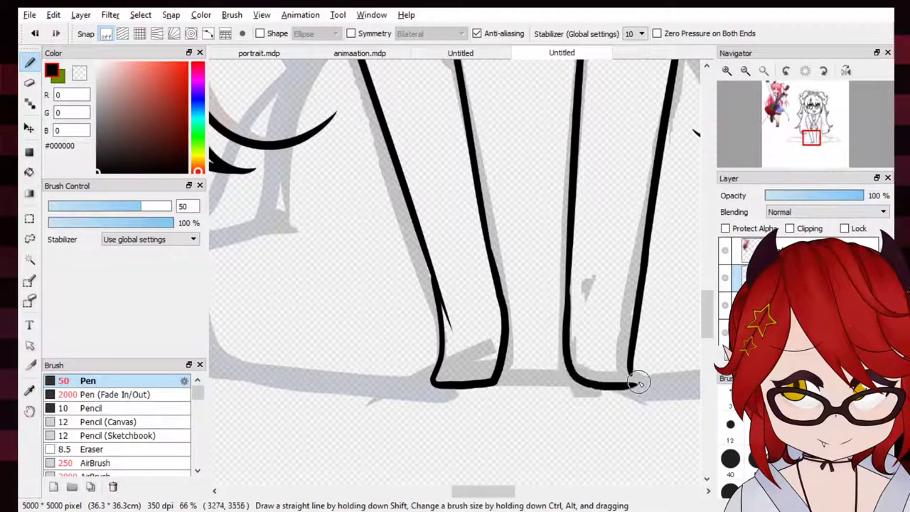
pyautogui.hotkey('ctrl', 'z')
pyautogui.moveTo(565, 264); pyautogui.dragTo(574, 380)
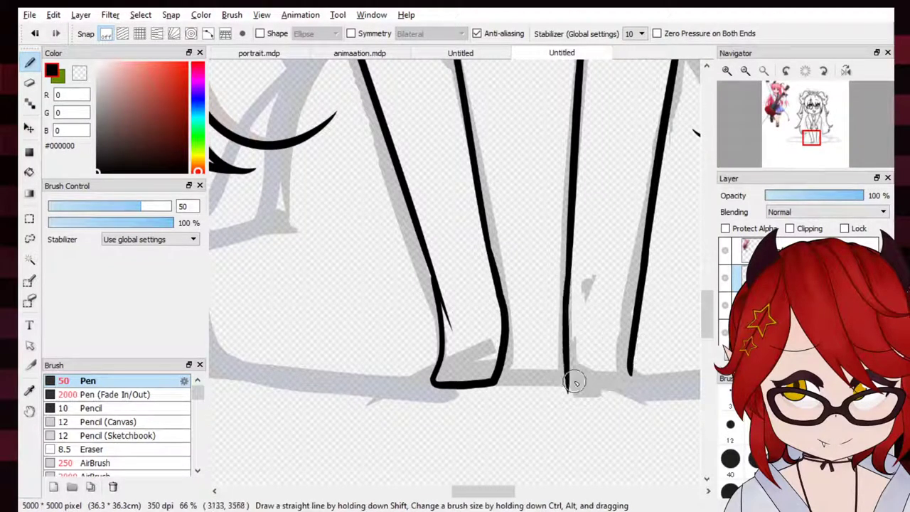
pyautogui.hotkey('ctrl', 'z')
pyautogui.moveTo(571, 260); pyautogui.dragTo(566, 361)
pyautogui.hotkey('ctrl', 'z')
pyautogui.moveTo(572, 264); pyautogui.dragTo(564, 363)
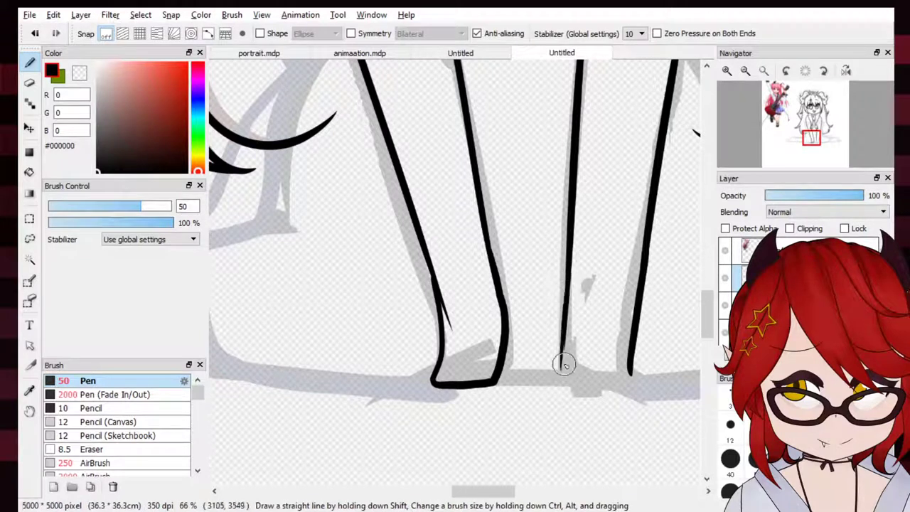
pyautogui.hotkey('ctrl', 'z')
# Extend the inner line of the character's left arm to the ground and close the hand with a flat base line
pyautogui.moveTo(572, 256); pyautogui.dragTo(568, 374)
pyautogui.moveTo(568, 339); pyautogui.dragTo(625, 385)
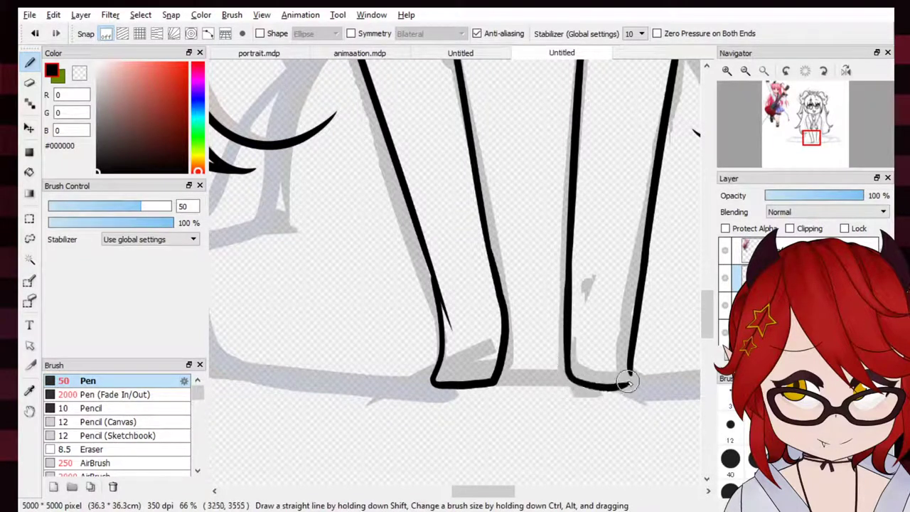
pyautogui.hotkey('ctrl', 'z')
pyautogui.moveTo(565, 341); pyautogui.dragTo(635, 382)
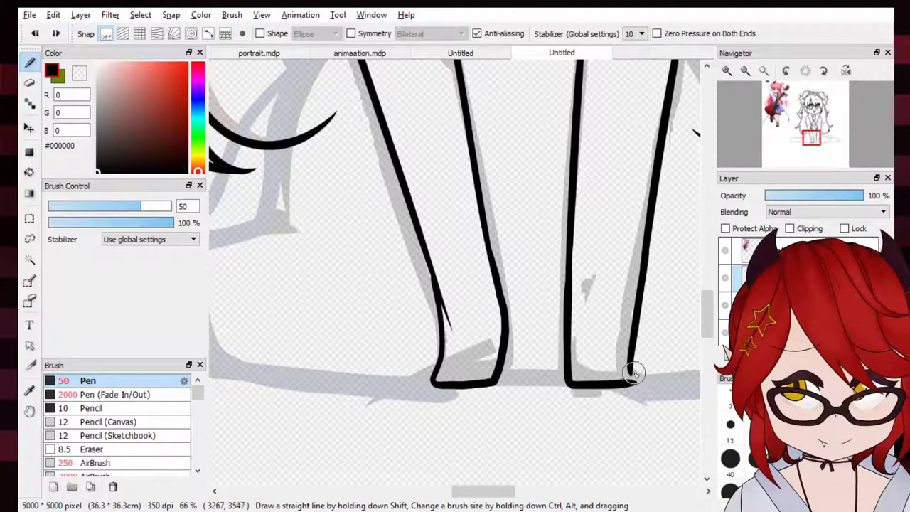
pyautogui.click(763, 70)
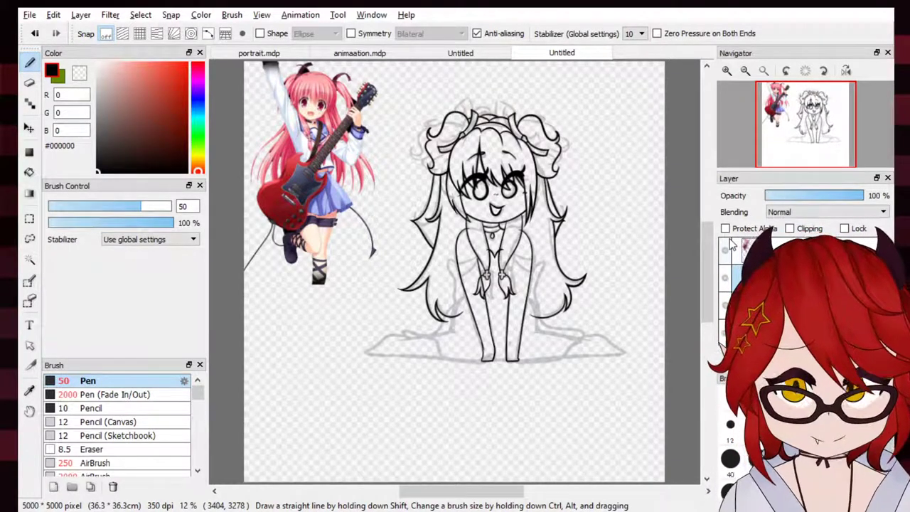
# Erase the neckline ends that overshoot the two front locks and the stray line end inside the right wrist
pyautogui.click(29, 82)
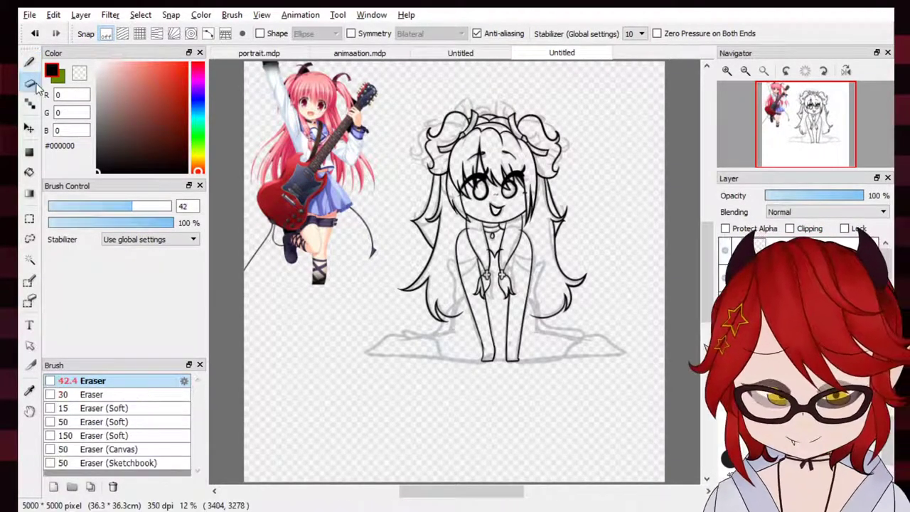
pyautogui.click(726, 70)
pyautogui.click(726, 70)
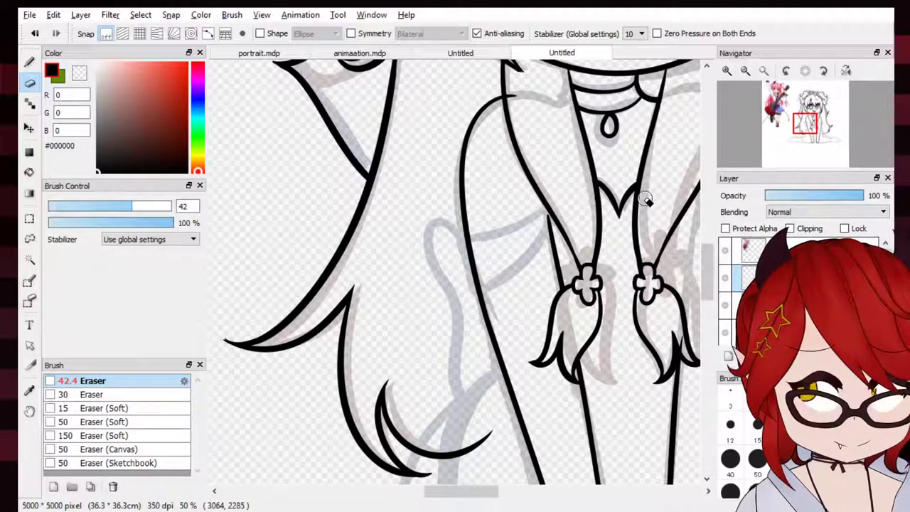
pyautogui.click(29, 62)
pyautogui.moveTo(805, 123); pyautogui.dragTo(811, 143)
pyautogui.click(29, 82)
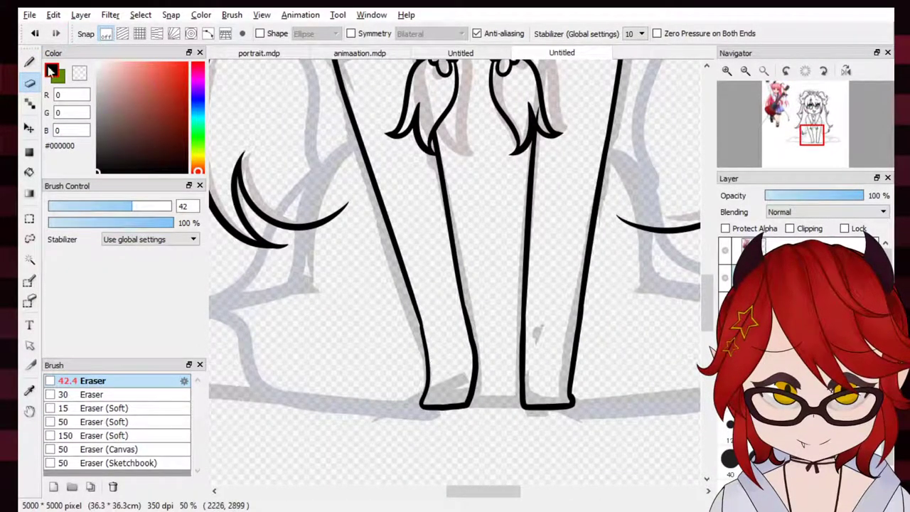
# Touch up the outer line at the character's right wrist with the Pen
pyautogui.press('b')
pyautogui.moveTo(422, 324); pyautogui.dragTo(426, 369)
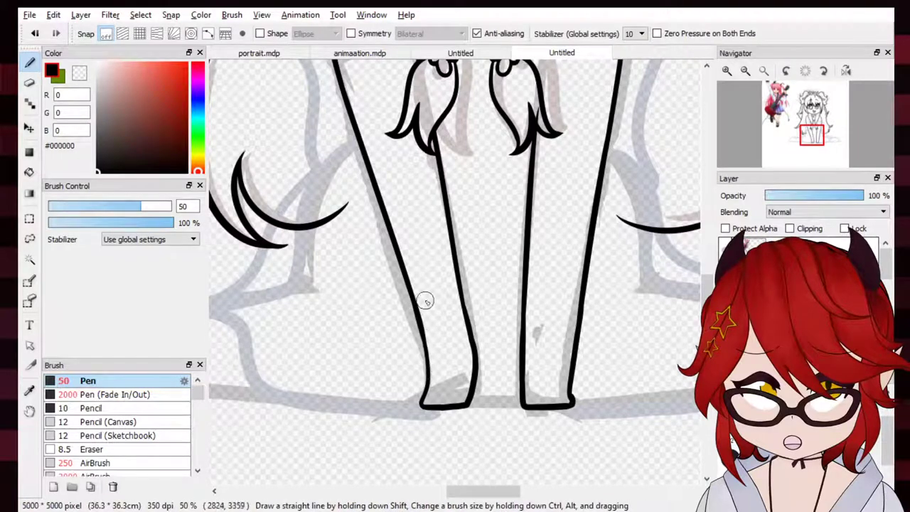
pyautogui.moveTo(812, 146); pyautogui.dragTo(816, 131)
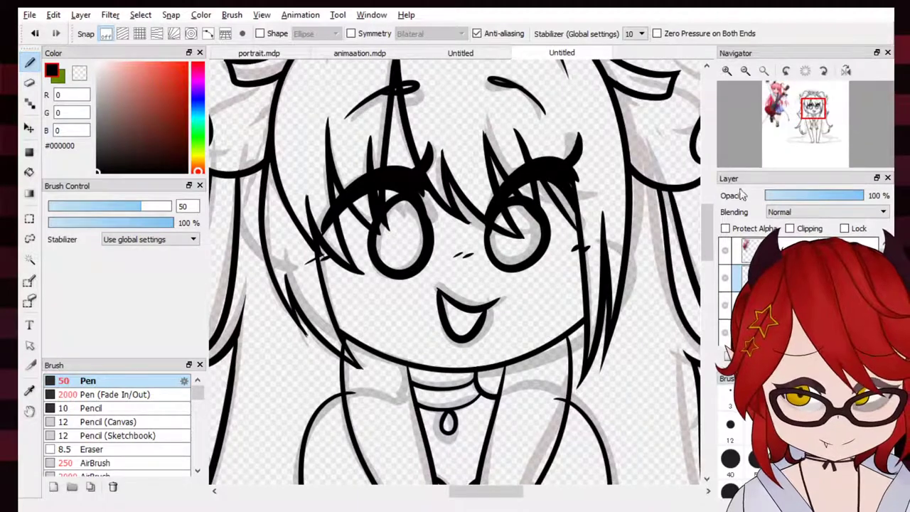
# Examine the inked face, arms and hair ties up close and against the full figure
pyautogui.press('e')
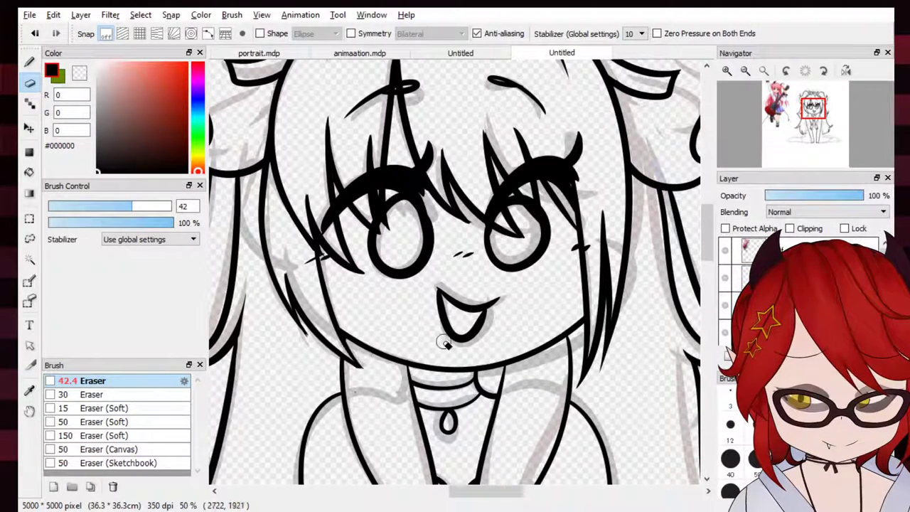
pyautogui.click(764, 71)
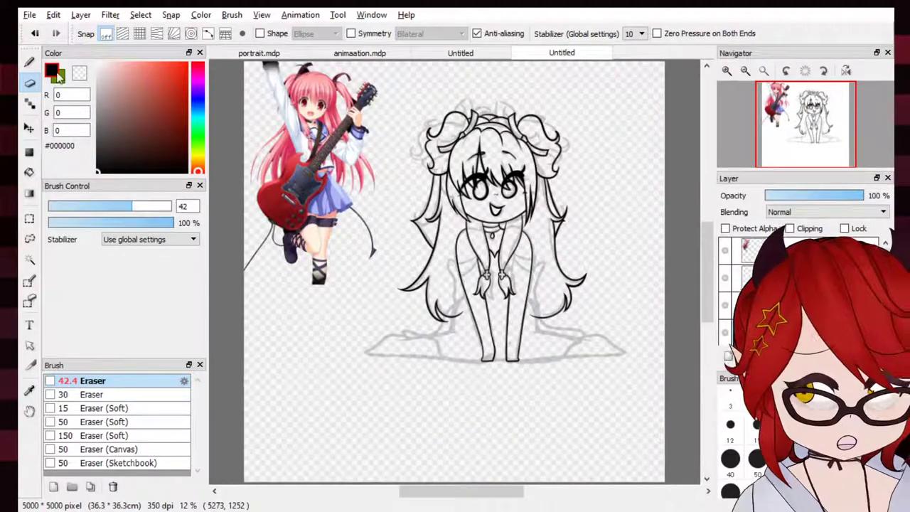
pyautogui.click(29, 62)
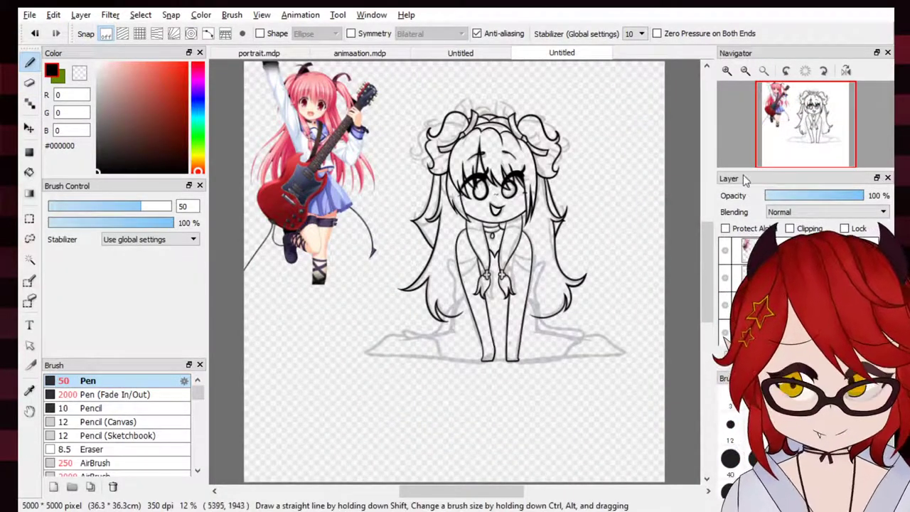
pyautogui.click(726, 71)
pyautogui.click(726, 71)
pyautogui.click(726, 71)
pyautogui.click(726, 71)
pyautogui.moveTo(809, 129)
pyautogui.mouseDown()
pyautogui.moveTo(808, 145)
pyautogui.moveTo(812, 122)
pyautogui.moveTo(817, 128)
pyautogui.mouseUp()
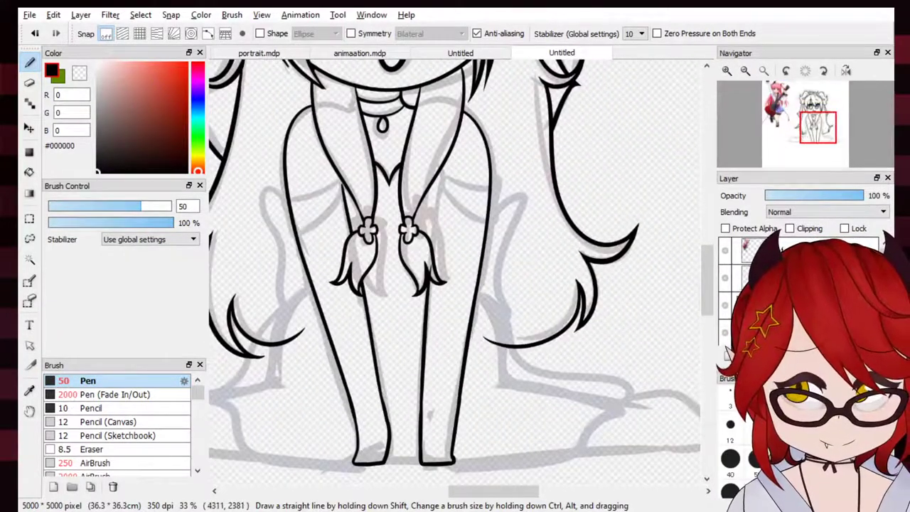
pyautogui.click(729, 70)
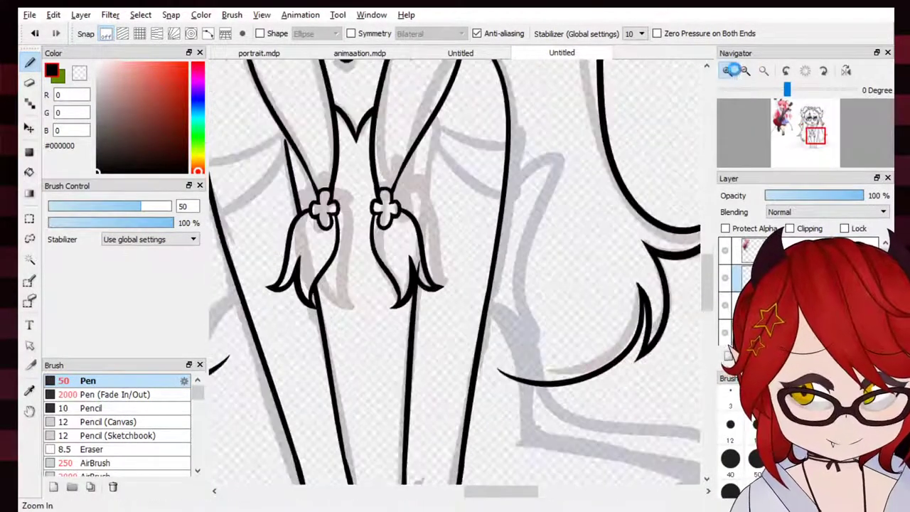
pyautogui.click(729, 70)
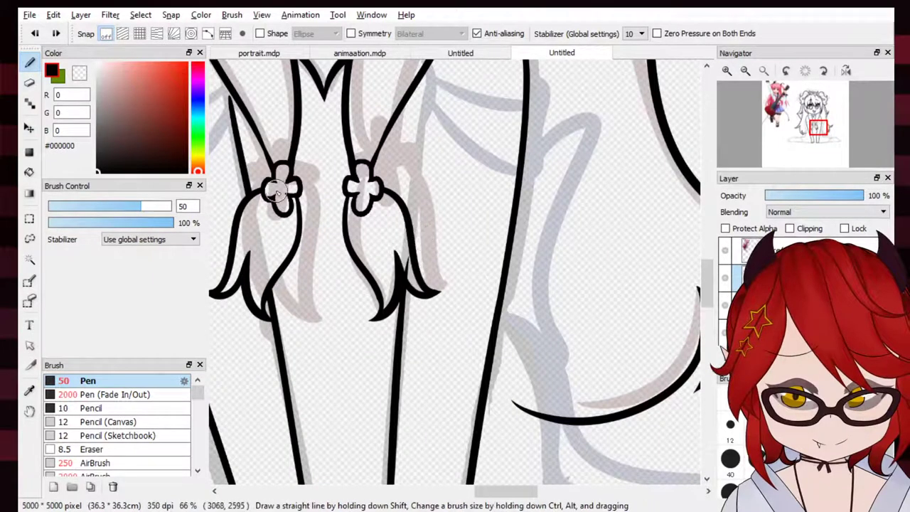
pyautogui.press('e')
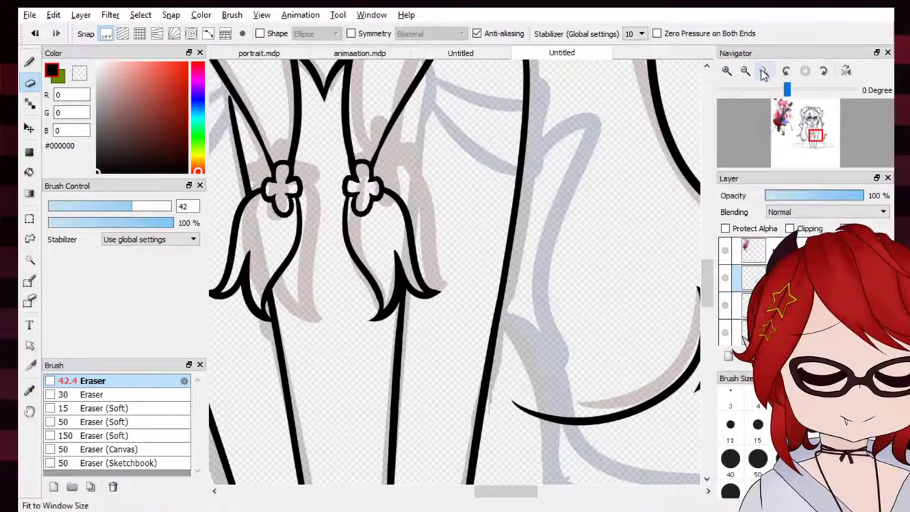
pyautogui.click(763, 71)
pyautogui.click(29, 63)
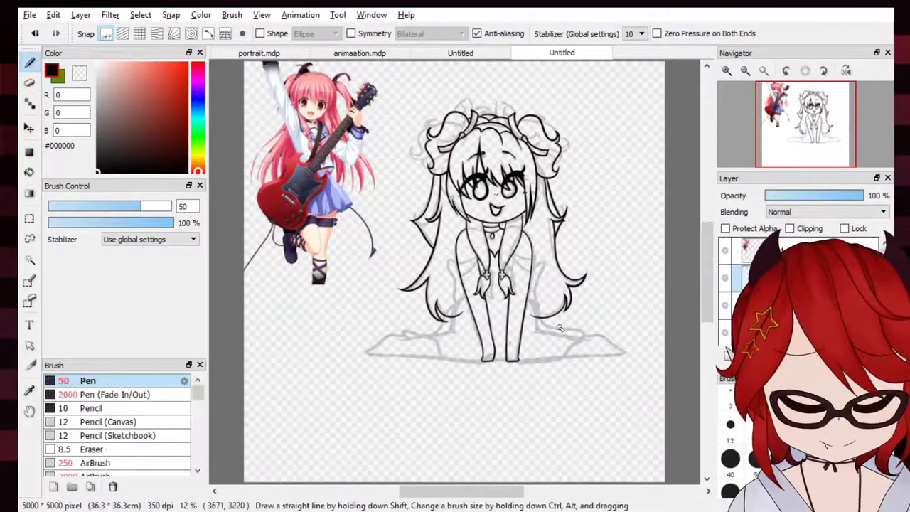
# Try inking the off-shoulder sleeve cuff across the character's right upper arm with the Pen, undoing the strokes
pyautogui.click(727, 71)
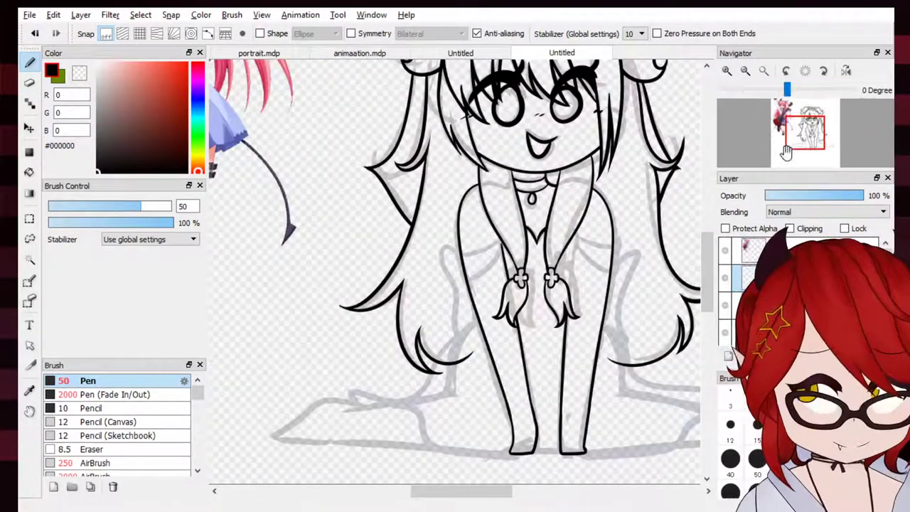
pyautogui.moveTo(809, 133); pyautogui.dragTo(812, 128)
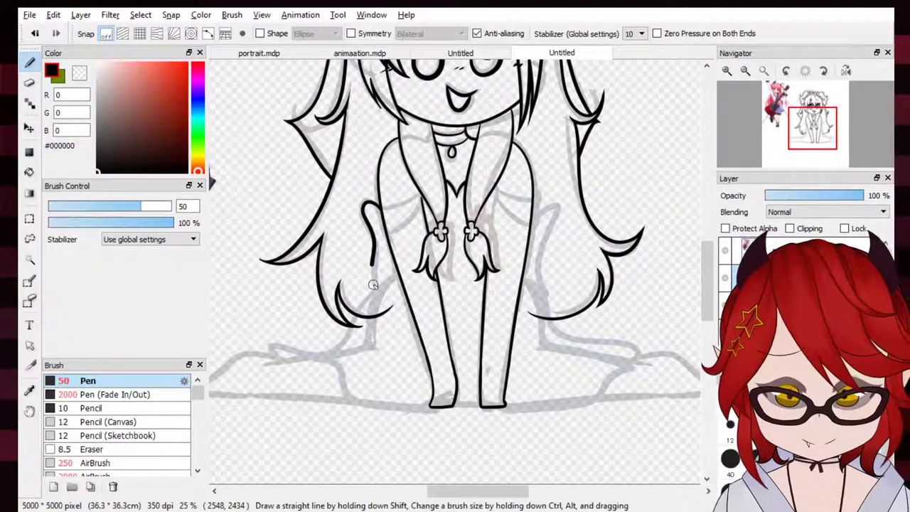
pyautogui.click(726, 71)
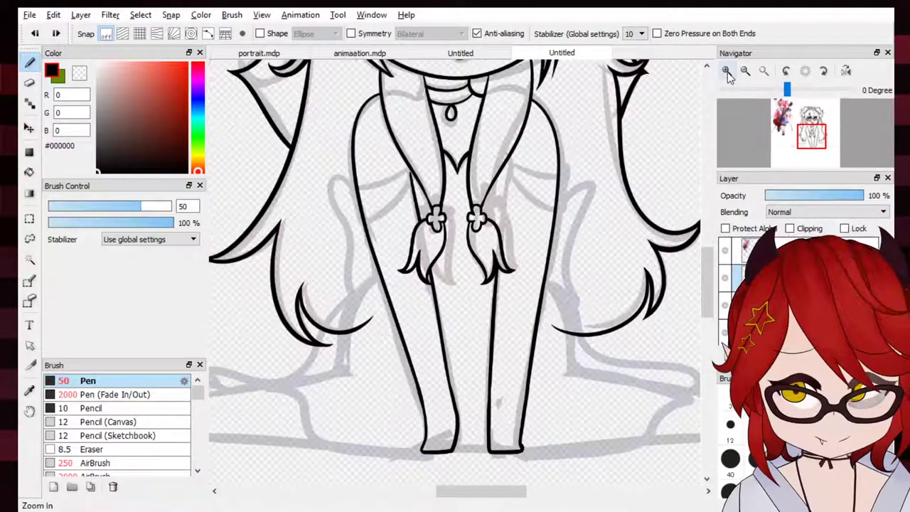
pyautogui.click(726, 70)
pyautogui.moveTo(812, 138); pyautogui.dragTo(809, 132)
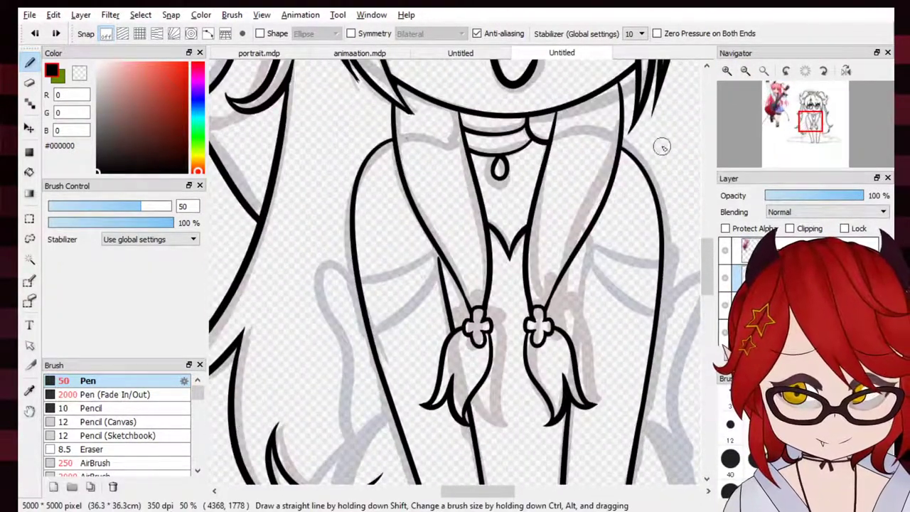
pyautogui.moveTo(443, 245); pyautogui.dragTo(439, 253)
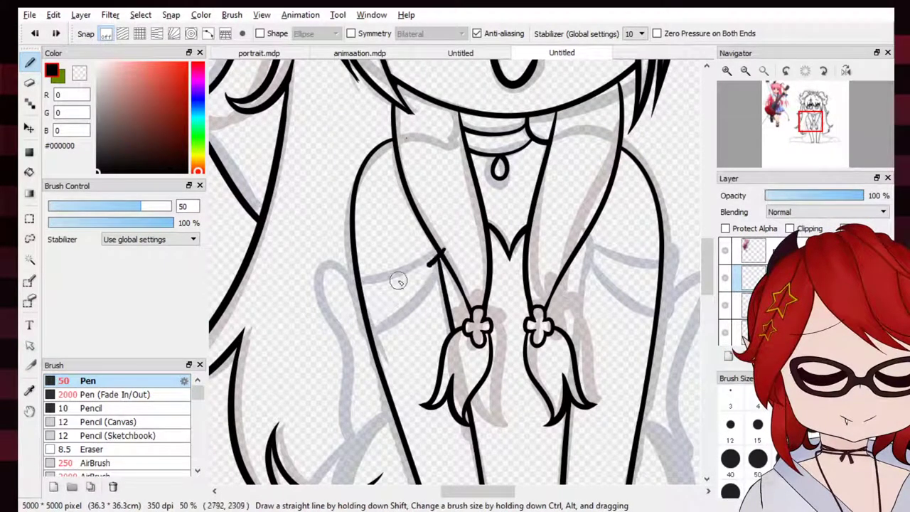
pyautogui.moveTo(442, 251); pyautogui.dragTo(364, 281)
pyautogui.hotkey('ctrl', 'z')
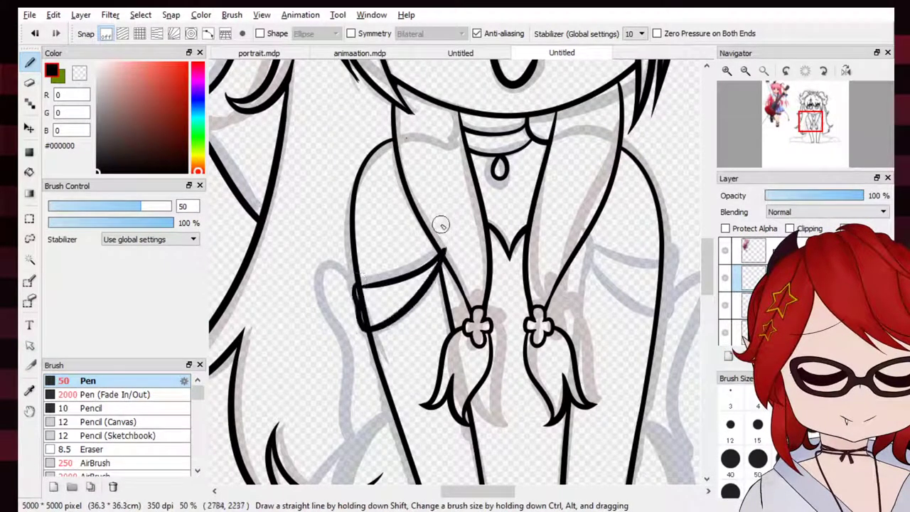
pyautogui.moveTo(436, 250); pyautogui.dragTo(350, 294)
pyautogui.hotkey('ctrl', 'z')
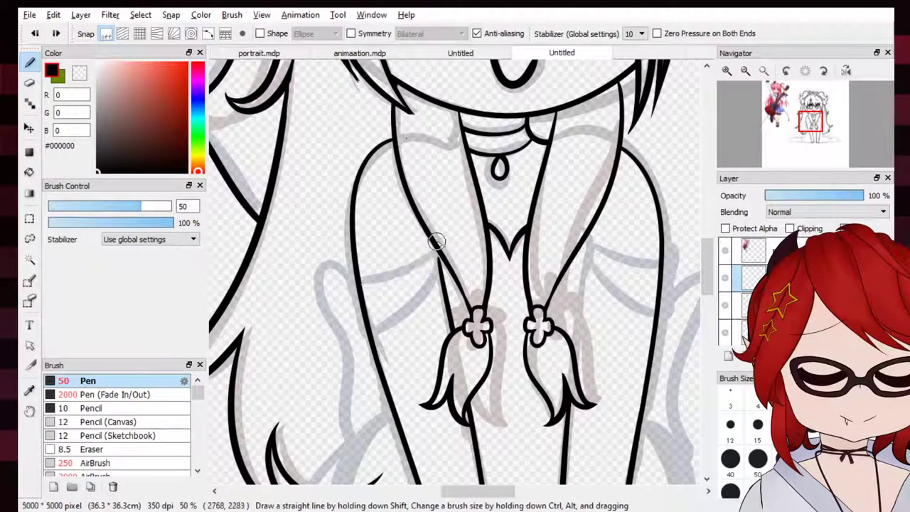
# Ink the sleeve cuff on the character's right upper arm: curved upper edge, short outer side and curved lower edge
pyautogui.moveTo(436, 245); pyautogui.dragTo(353, 292)
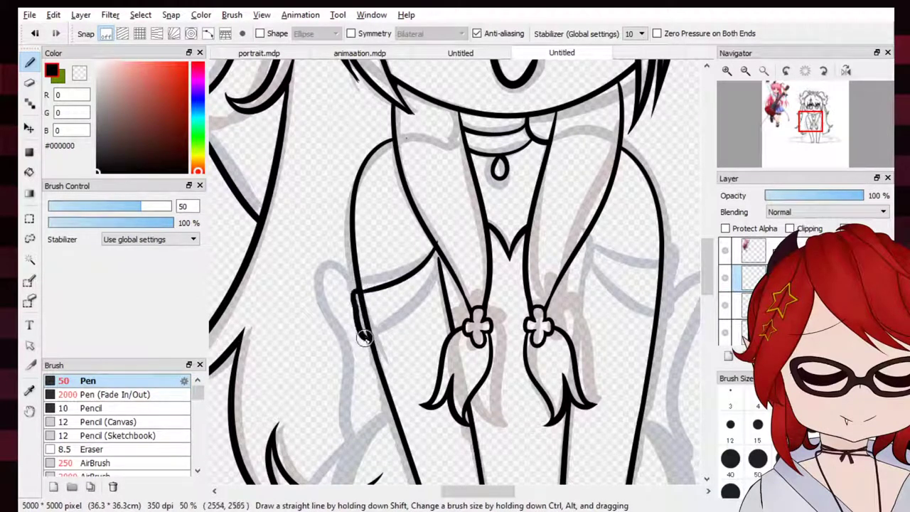
pyautogui.moveTo(365, 337); pyautogui.dragTo(443, 280)
pyautogui.hotkey('ctrl', 'z')
pyautogui.moveTo(366, 337)
pyautogui.mouseDown()
pyautogui.moveTo(431, 275)
pyautogui.moveTo(439, 261)
pyautogui.moveTo(380, 337)
pyautogui.moveTo(436, 248)
pyautogui.moveTo(394, 333)
pyautogui.moveTo(448, 249)
pyautogui.mouseUp()
pyautogui.hotkey('ctrl', 'z')
pyautogui.hotkey('ctrl', 'z')
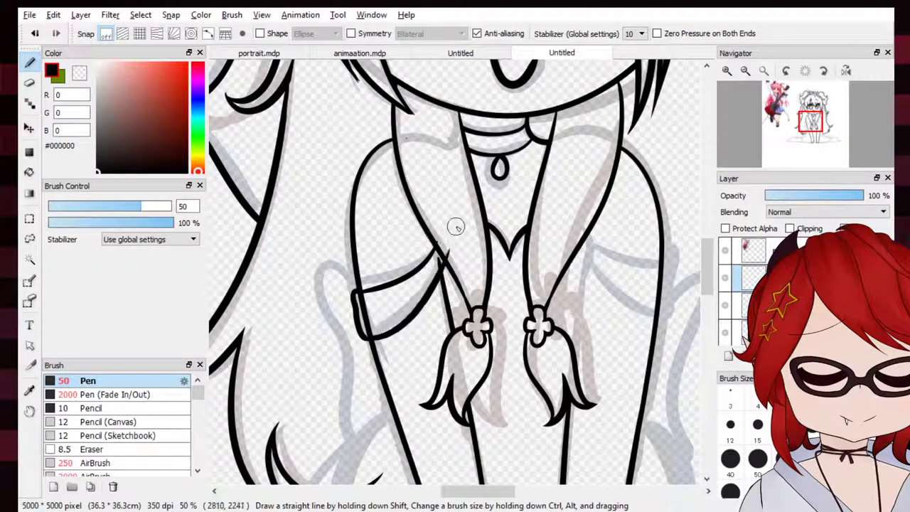
pyautogui.hotkey('ctrl', 'z')
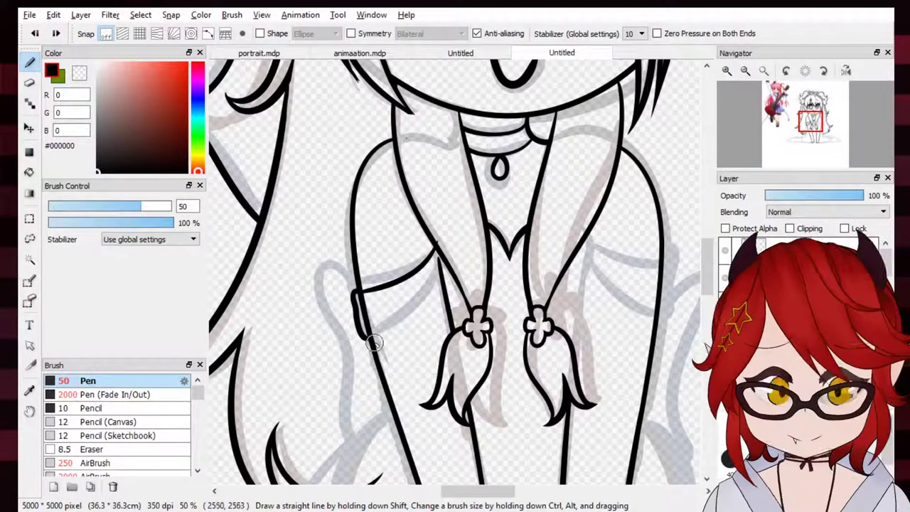
pyautogui.moveTo(366, 339)
pyautogui.mouseDown()
pyautogui.moveTo(445, 293)
pyautogui.moveTo(414, 321)
pyautogui.moveTo(447, 270)
pyautogui.mouseUp()
pyautogui.hotkey('ctrl', 'z')
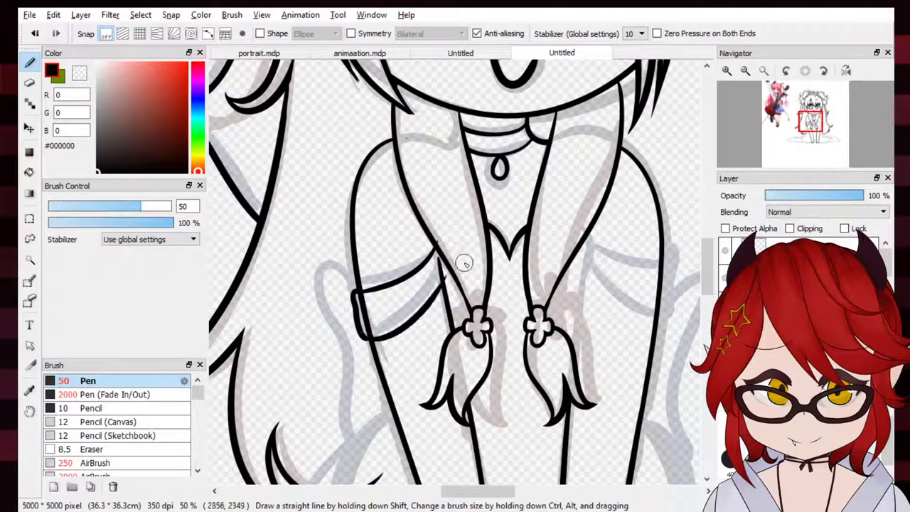
# Move the cuff slightly up the arm and erase its upper end where it overshoots the front hair lock
pyautogui.click(29, 128)
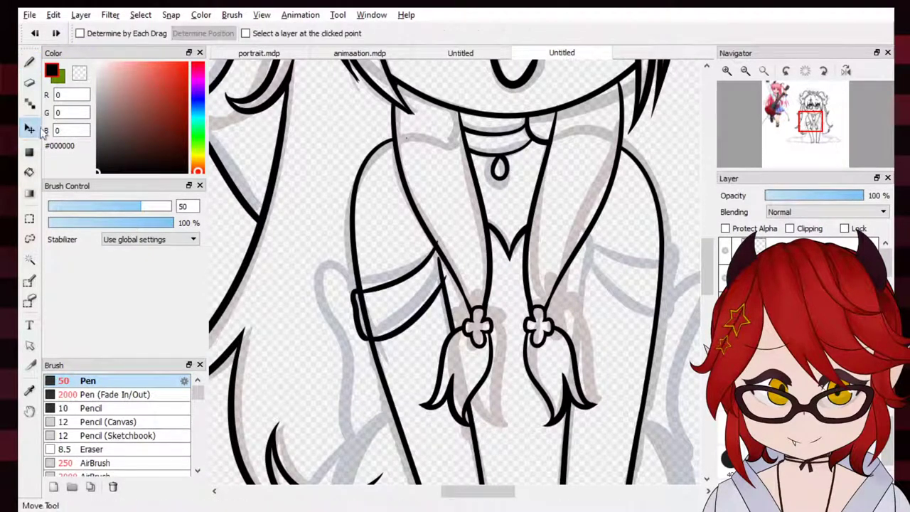
pyautogui.moveTo(546, 257); pyautogui.dragTo(544, 237)
pyautogui.press('e')
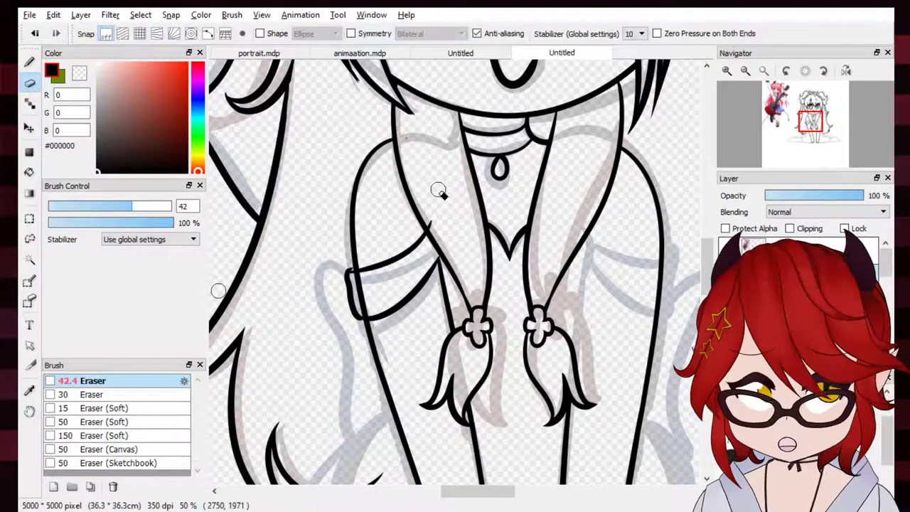
pyautogui.press('b')
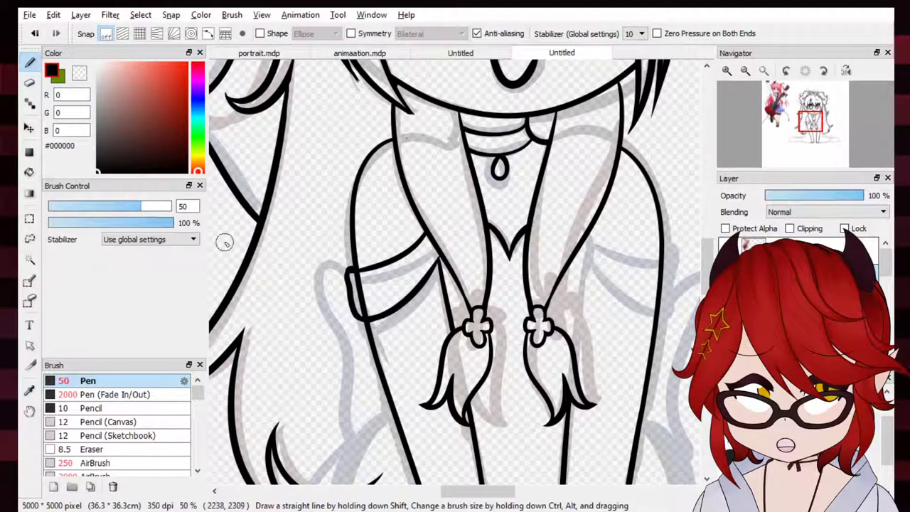
# Duplicate the cuff, flip the copy horizontally and place it on the character's left upper arm
pyautogui.click(29, 128)
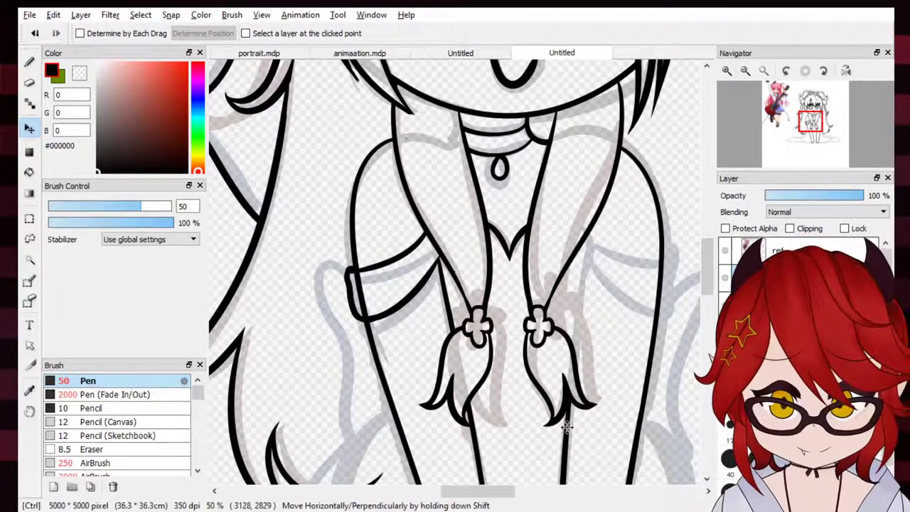
pyautogui.hotkey('ctrl', 't')
pyautogui.click(458, 470)
pyautogui.click(625, 487)
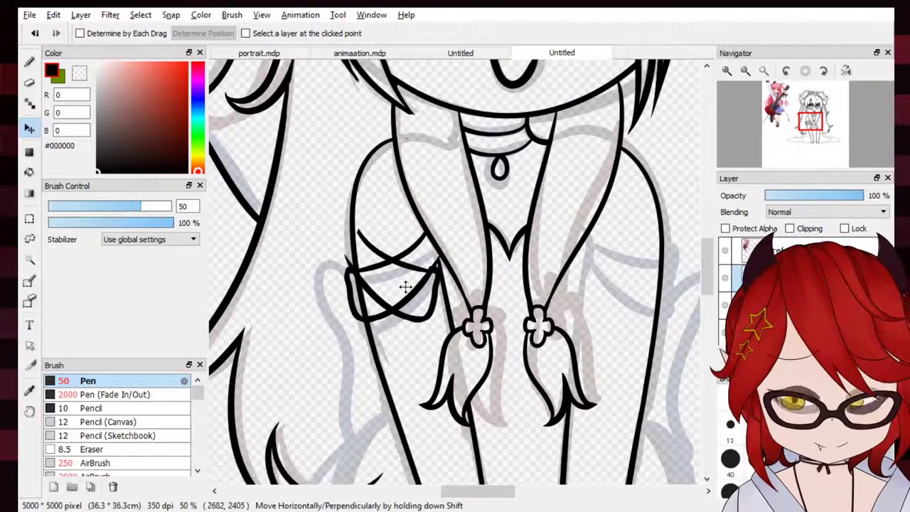
pyautogui.moveTo(405, 287); pyautogui.dragTo(670, 317)
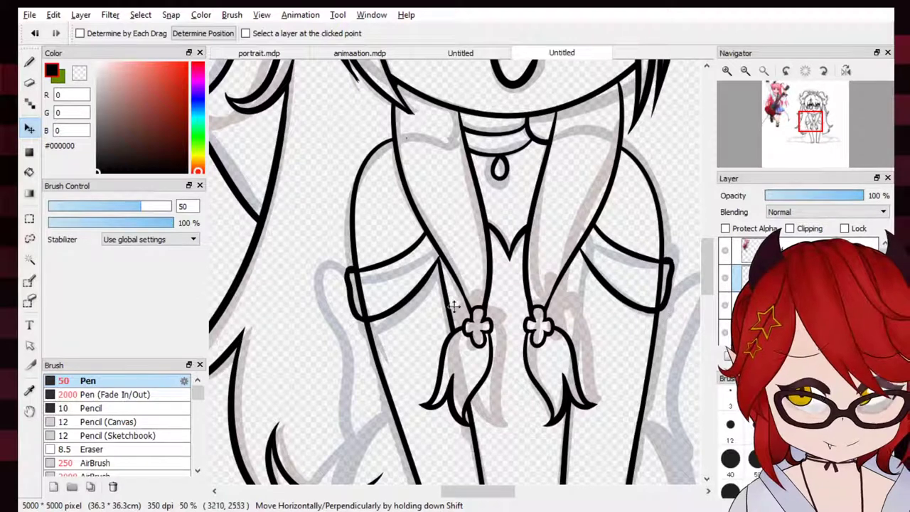
# Merge the cuff layers and erase the arm outlines running inside both cuffs
pyautogui.click(30, 82)
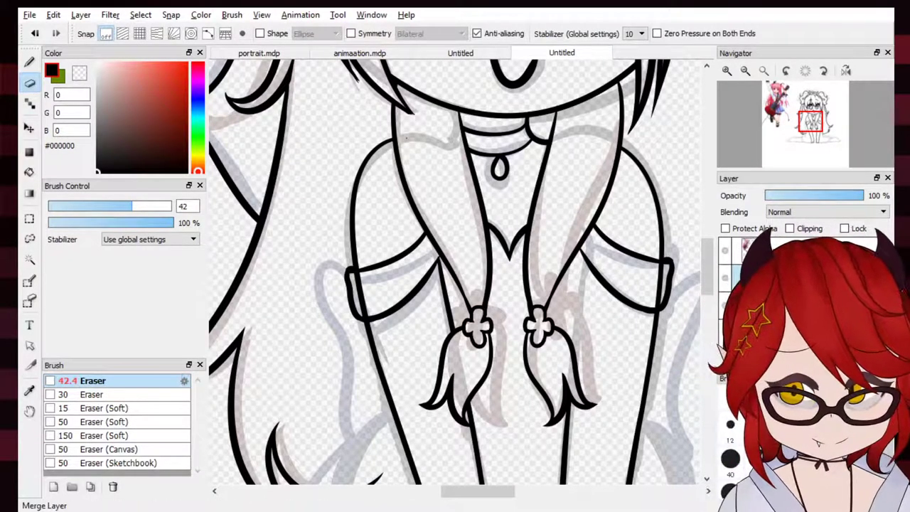
pyautogui.click(725, 331)
pyautogui.click(725, 331)
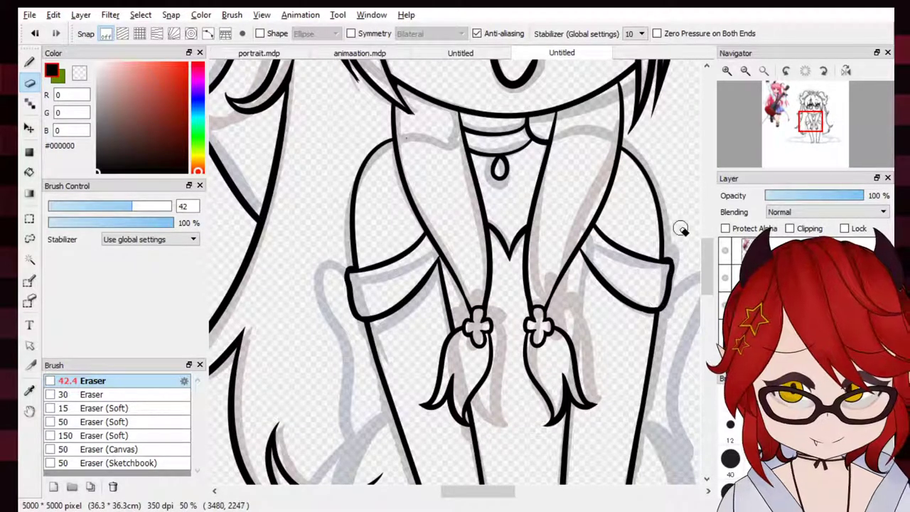
pyautogui.press('b')
# On a new layer, ink the torso's side line beneath the character's left cuff and erase the part crossing the tied hair lock
pyautogui.click(745, 70)
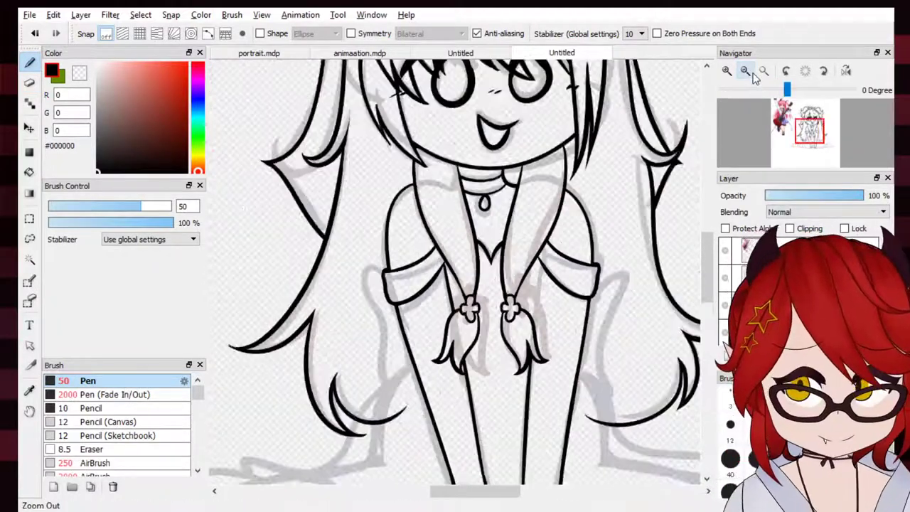
pyautogui.click(744, 70)
pyautogui.click(726, 71)
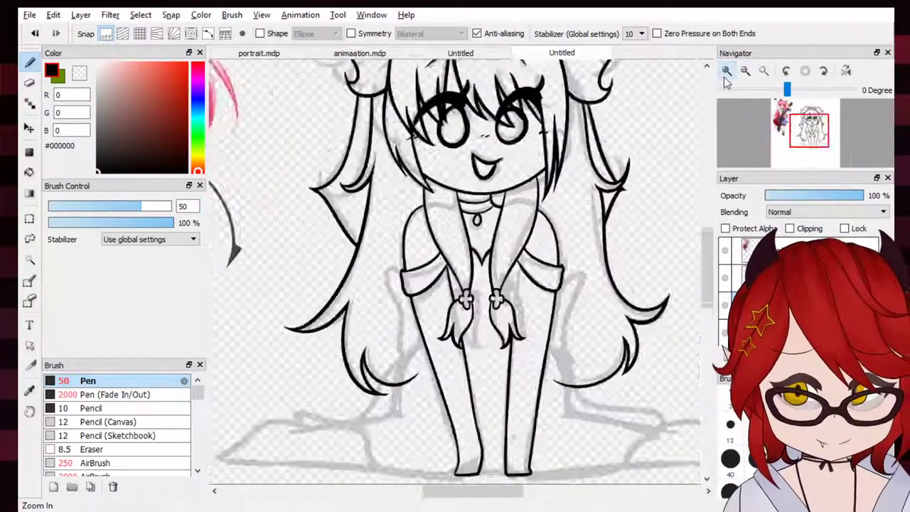
pyautogui.click(726, 71)
pyautogui.click(725, 71)
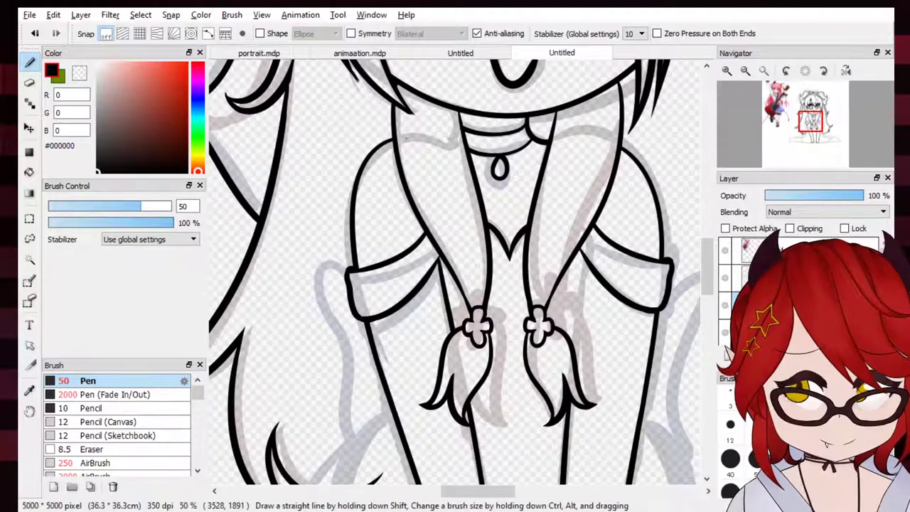
pyautogui.click(775, 278)
pyautogui.click(729, 356)
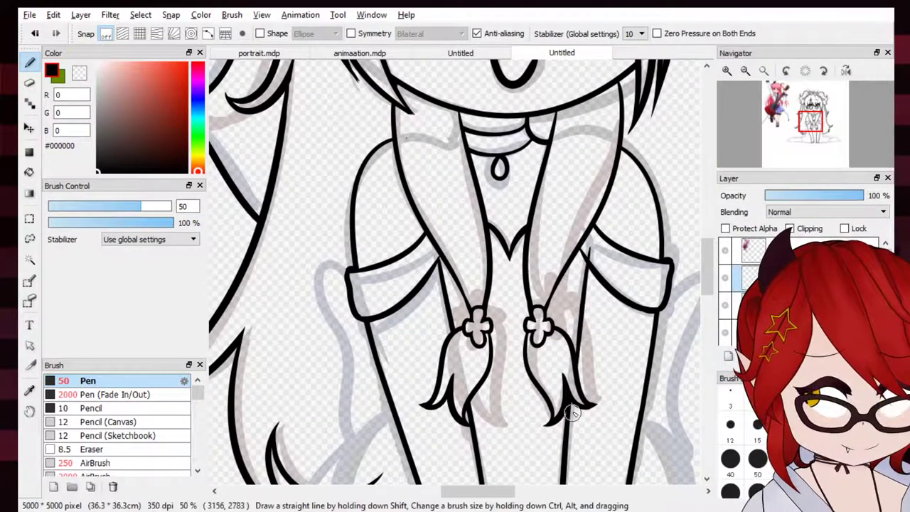
pyautogui.moveTo(583, 257); pyautogui.dragTo(587, 288)
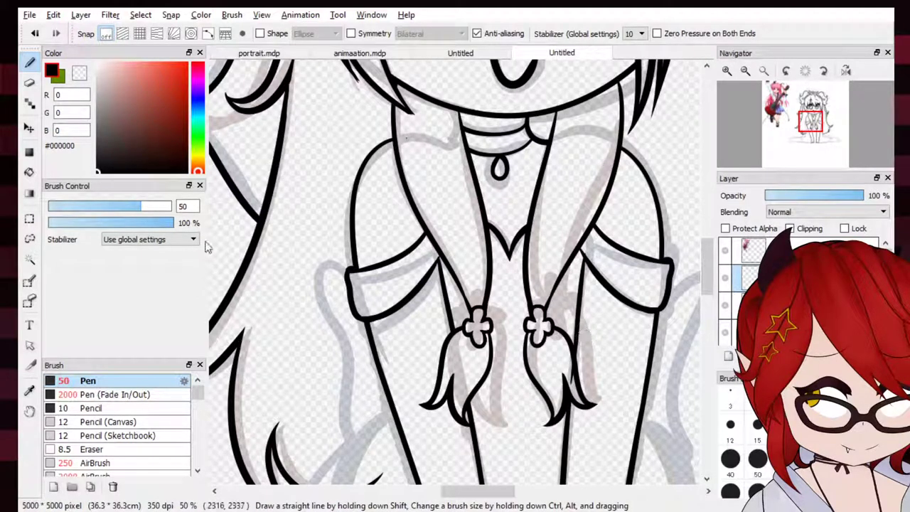
pyautogui.click(29, 83)
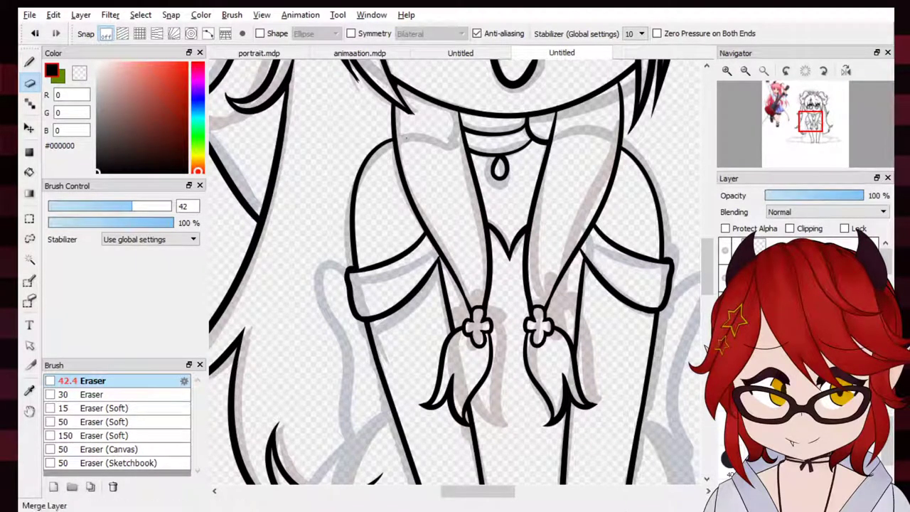
# On a new layer, ink the skirt's side edge from the character's right forearm out to a pointed corner
pyautogui.click(764, 71)
pyautogui.click(29, 62)
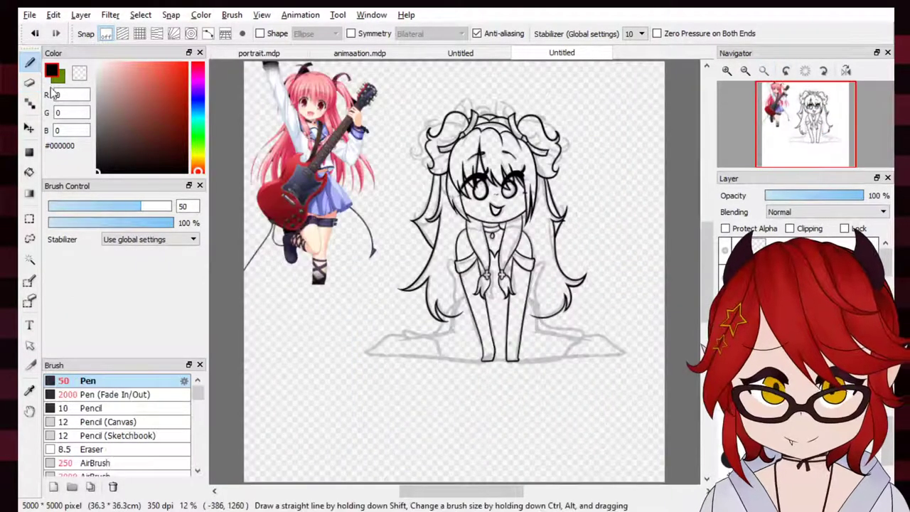
pyautogui.click(727, 357)
pyautogui.click(727, 71)
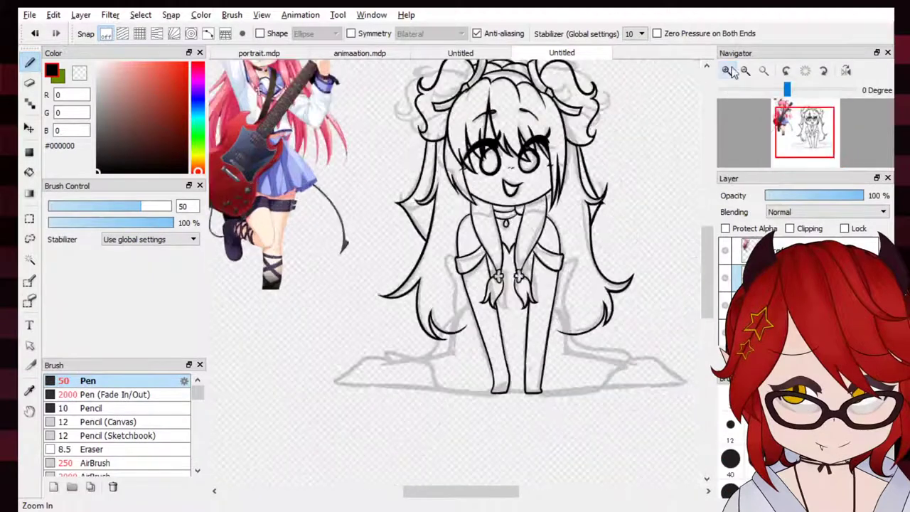
pyautogui.click(727, 71)
pyautogui.click(726, 71)
pyautogui.click(801, 140)
pyautogui.moveTo(461, 183)
pyautogui.mouseDown()
pyautogui.moveTo(292, 284)
pyautogui.moveTo(448, 347)
pyautogui.mouseUp()
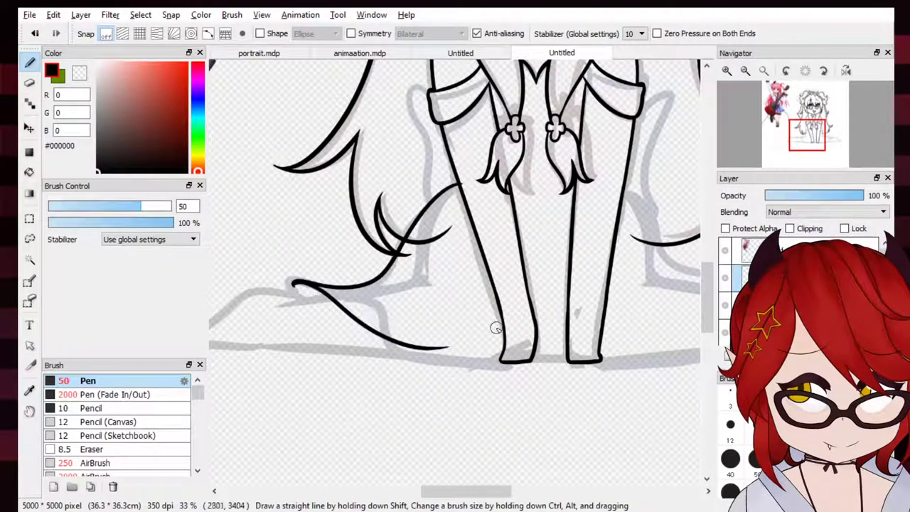
# Replace the skirt's rough hem stroke with a smooth curve from the pointed corner along the ground beneath both hands
pyautogui.hotkey('ctrl', 'z')
pyautogui.moveTo(294, 286)
pyautogui.mouseDown()
pyautogui.moveTo(400, 356)
pyautogui.moveTo(519, 349)
pyautogui.mouseUp()
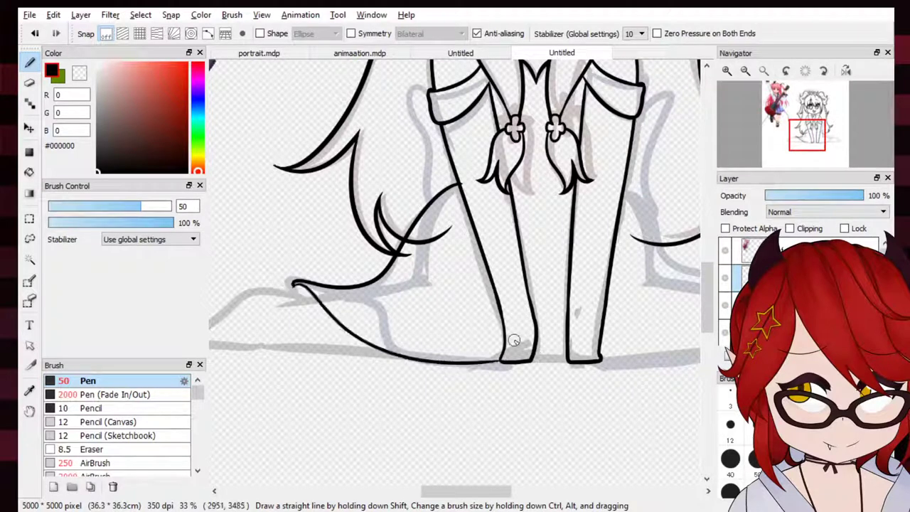
pyautogui.hotkey('ctrl', 'z')
pyautogui.moveTo(382, 342); pyautogui.dragTo(562, 347)
pyautogui.hotkey('ctrl', 'z')
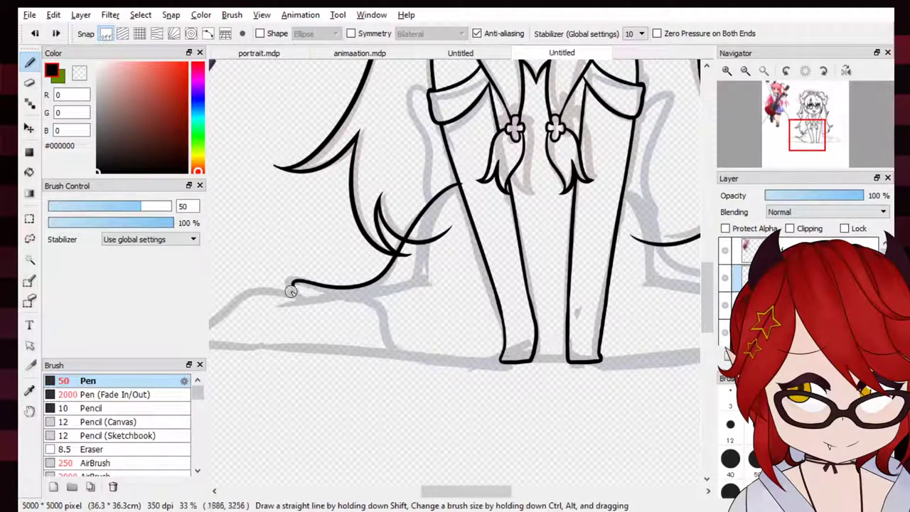
pyautogui.moveTo(317, 315); pyautogui.dragTo(533, 349)
pyautogui.hotkey('ctrl', 'z')
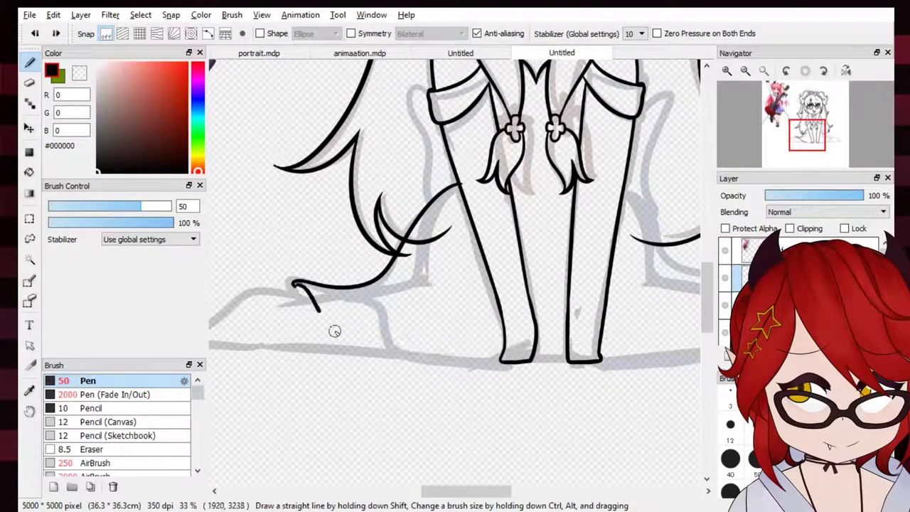
pyautogui.moveTo(334, 330)
pyautogui.mouseDown()
pyautogui.moveTo(490, 361)
pyautogui.moveTo(587, 350)
pyautogui.mouseUp()
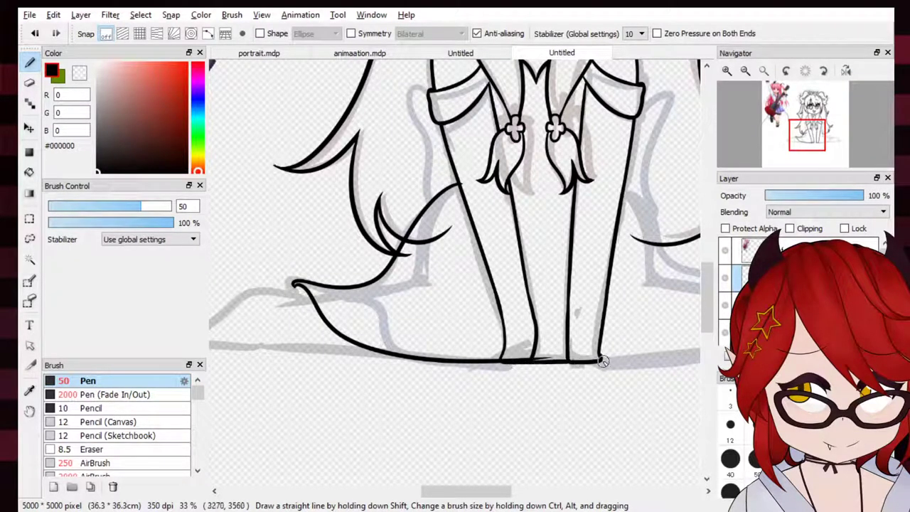
pyautogui.moveTo(811, 150); pyautogui.dragTo(821, 137)
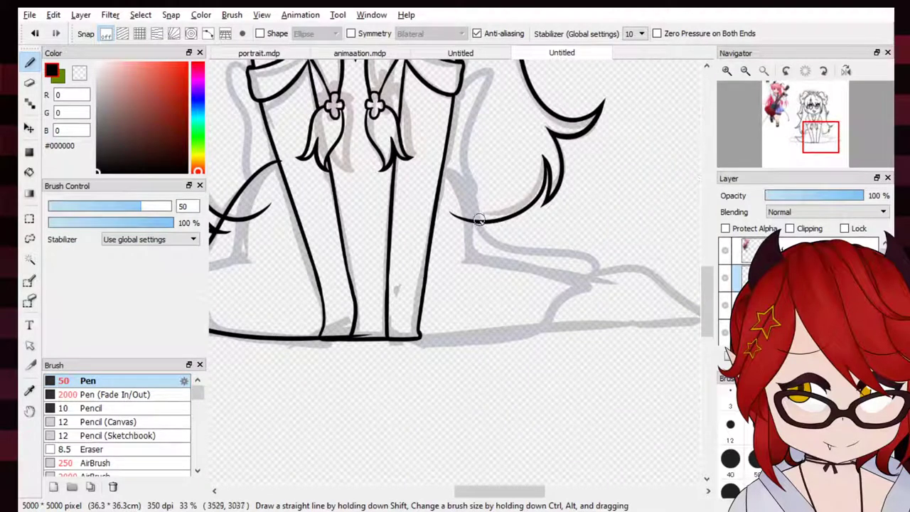
pyautogui.moveTo(478, 221); pyautogui.dragTo(624, 300)
pyautogui.hotkey('ctrl', 'z')
pyautogui.moveTo(475, 218)
pyautogui.mouseDown()
pyautogui.moveTo(615, 270)
pyautogui.moveTo(457, 338)
pyautogui.moveTo(559, 330)
pyautogui.mouseUp()
pyautogui.hotkey('ctrl', 'z')
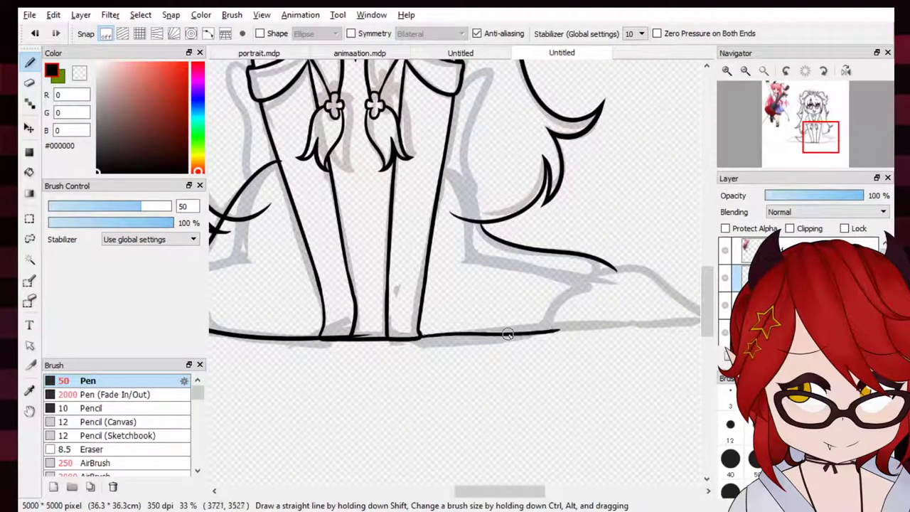
pyautogui.hotkey('ctrl', 'z')
pyautogui.moveTo(408, 337)
pyautogui.mouseDown()
pyautogui.moveTo(481, 337)
pyautogui.moveTo(625, 275)
pyautogui.moveTo(411, 334)
pyautogui.mouseUp()
pyautogui.hotkey('ctrl', 'z')
pyautogui.hotkey('ctrl', 'z')
pyautogui.moveTo(609, 263)
pyautogui.mouseDown()
pyautogui.moveTo(426, 342)
pyautogui.moveTo(485, 339)
pyautogui.moveTo(570, 291)
pyautogui.moveTo(631, 273)
pyautogui.mouseUp()
pyautogui.hotkey('ctrl', 'z')
pyautogui.hotkey('ctrl', 'z')
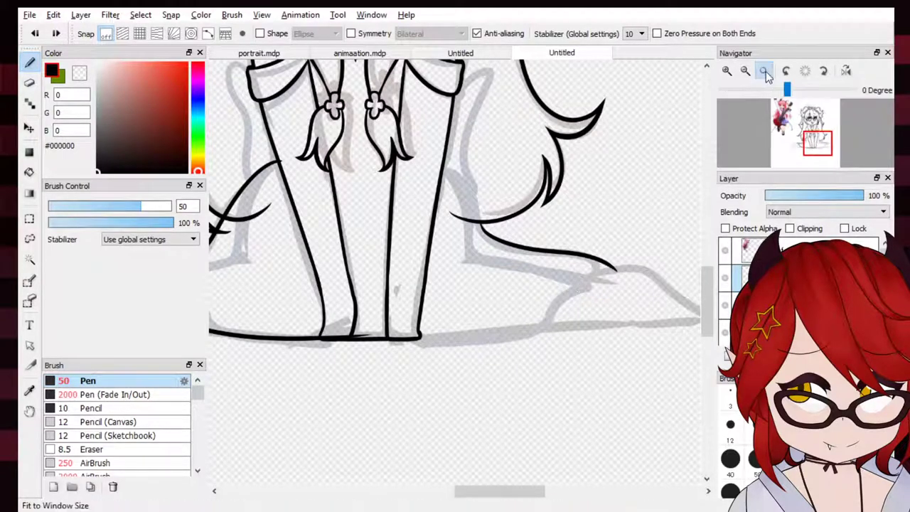
pyautogui.click(765, 73)
pyautogui.hotkey('ctrl', 'z')
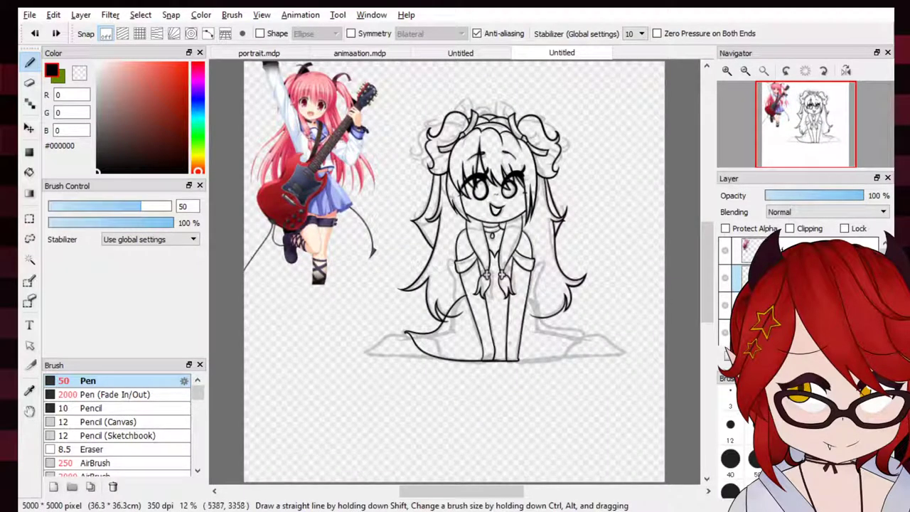
# Flip a copy of the inked skirt half horizontally and align it on the character's left side so the hems meet
pyautogui.hotkey('ctrl', 't')
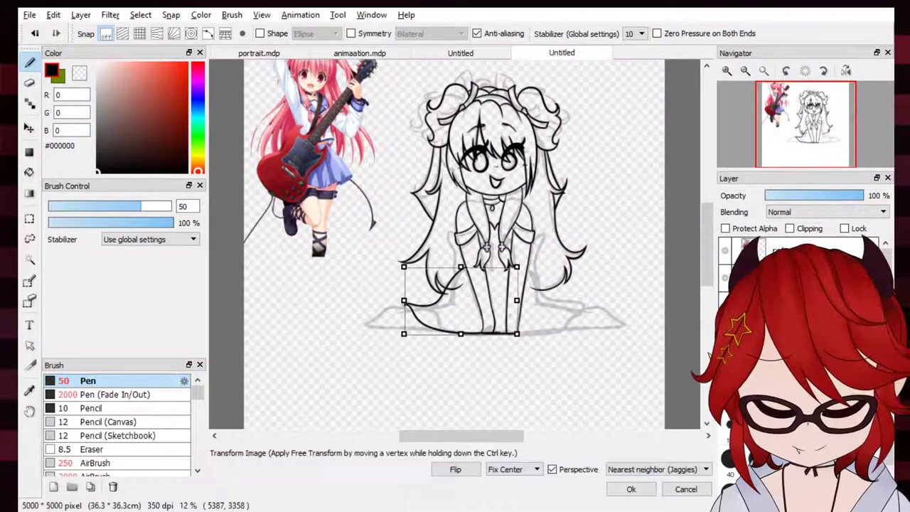
pyautogui.click(630, 489)
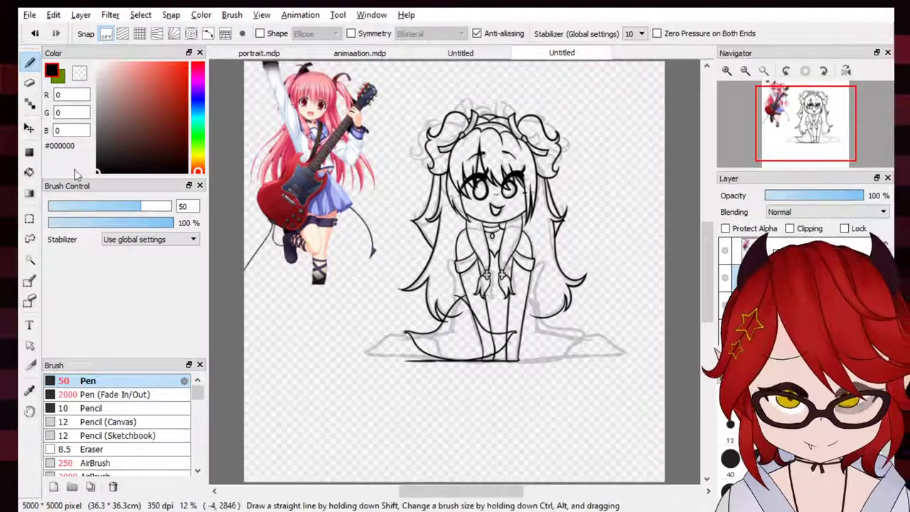
pyautogui.click(29, 128)
pyautogui.click(726, 70)
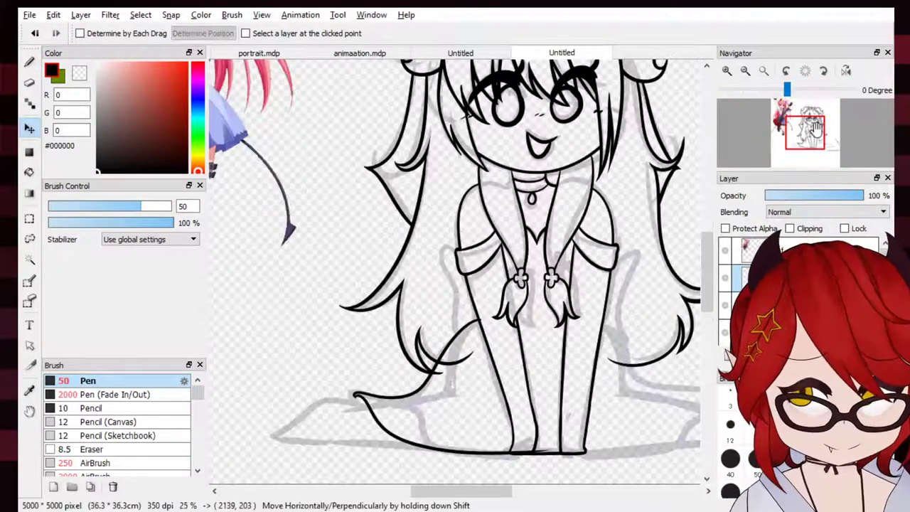
pyautogui.moveTo(816, 129); pyautogui.dragTo(830, 130)
pyautogui.moveTo(636, 254); pyautogui.dragTo(550, 225)
pyautogui.moveTo(811, 131); pyautogui.dragTo(825, 141)
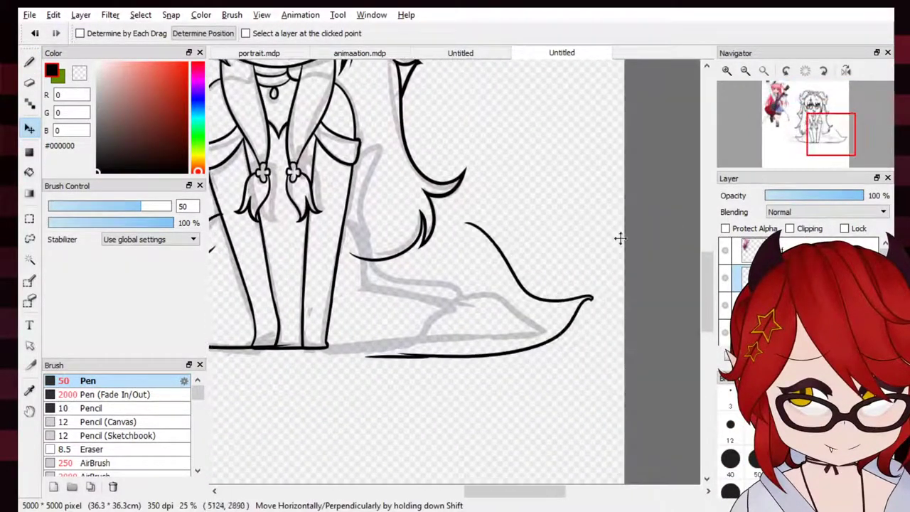
pyautogui.moveTo(620, 238); pyautogui.dragTo(548, 229)
pyautogui.moveTo(816, 144); pyautogui.dragTo(813, 144)
pyautogui.moveTo(691, 228); pyautogui.dragTo(666, 218)
pyautogui.click(666, 220)
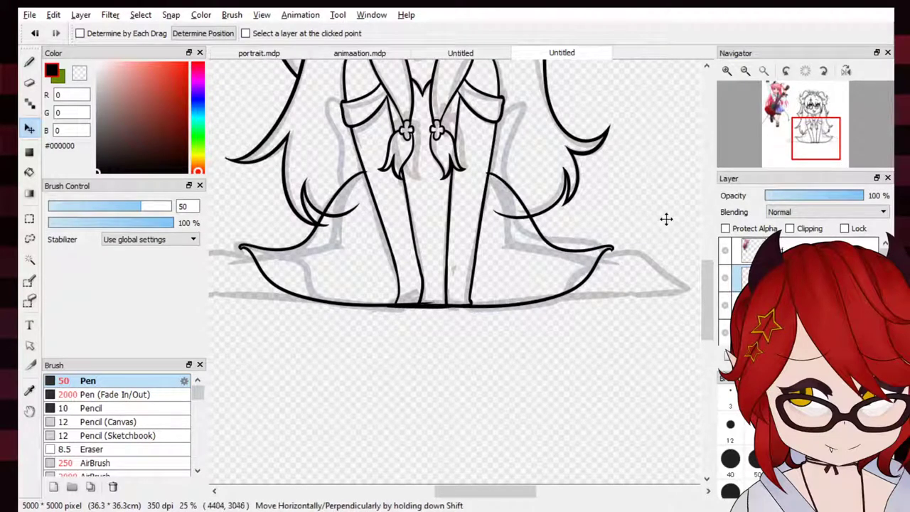
# Erase the doubled hem lines beneath the hands where the two skirt halves overlap
pyautogui.press('e')
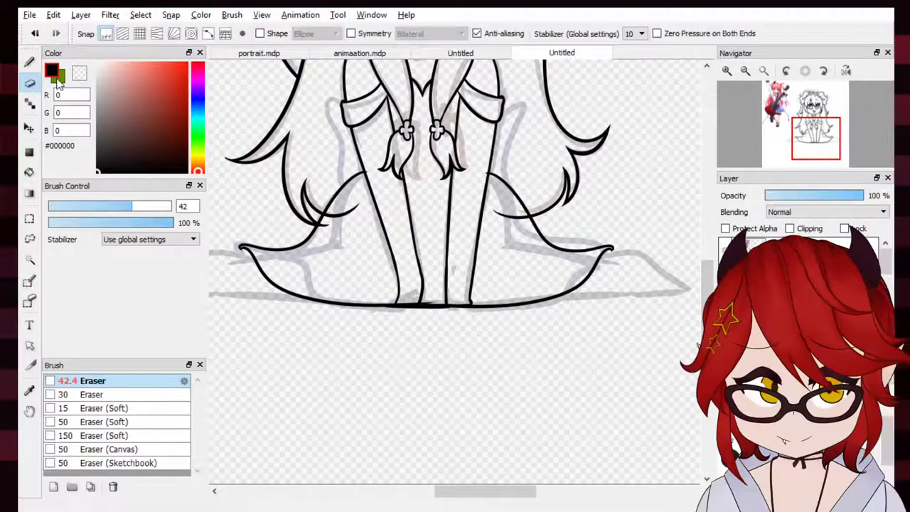
pyautogui.click(729, 73)
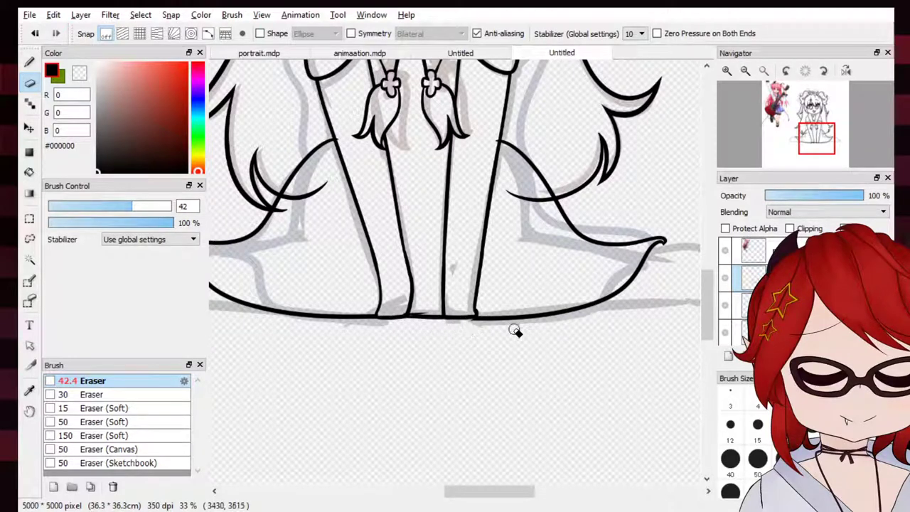
pyautogui.click(786, 71)
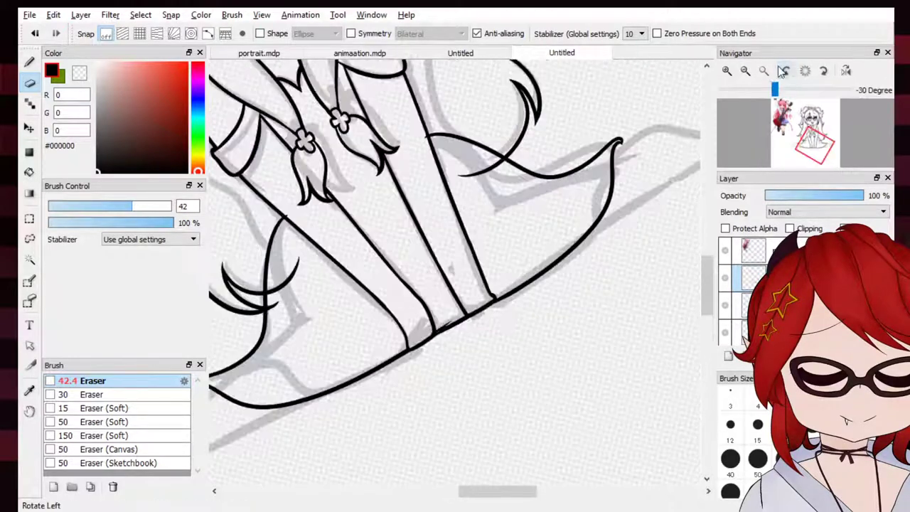
pyautogui.click(805, 71)
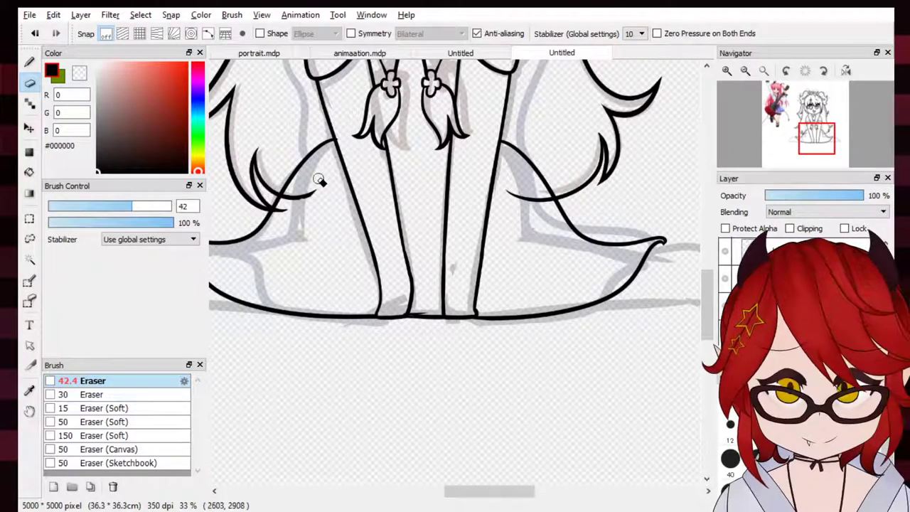
# With the eraser size at 130, erase the ends of the long hair locks that cross inside the skirt
pyautogui.moveTo(317, 188); pyautogui.dragTo(304, 195)
pyautogui.moveTo(123, 209); pyautogui.dragTo(198, 197)
pyautogui.moveTo(305, 187); pyautogui.dragTo(282, 226)
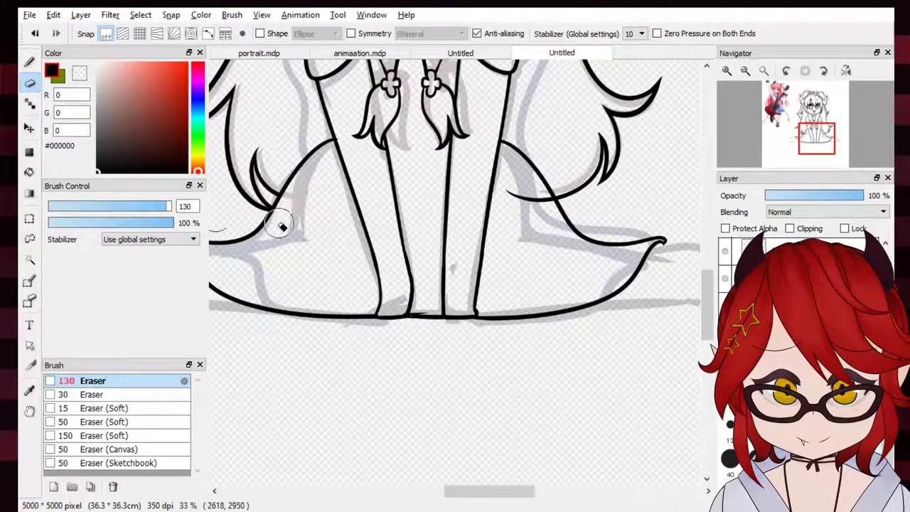
pyautogui.click(745, 70)
# On a new layer, ink the loose garment outline from the character's right cuff down to the top of the skirt
pyautogui.press('b')
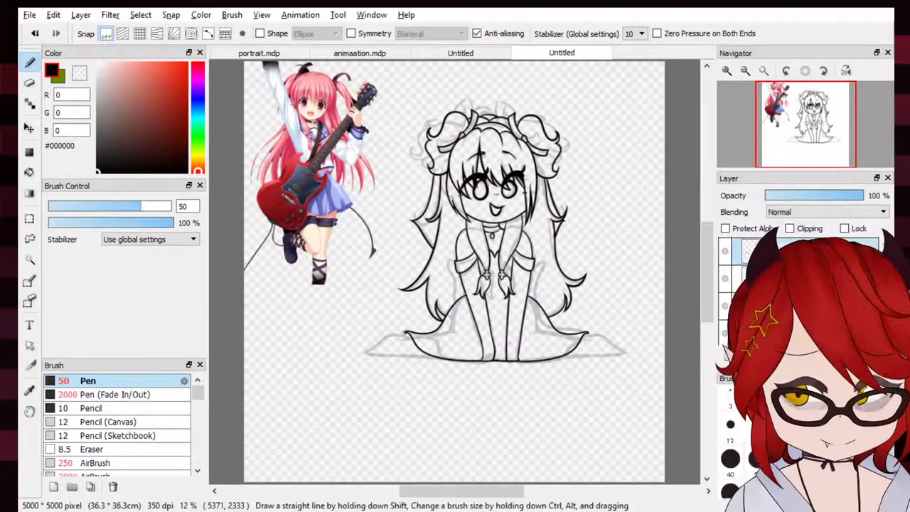
pyautogui.click(726, 356)
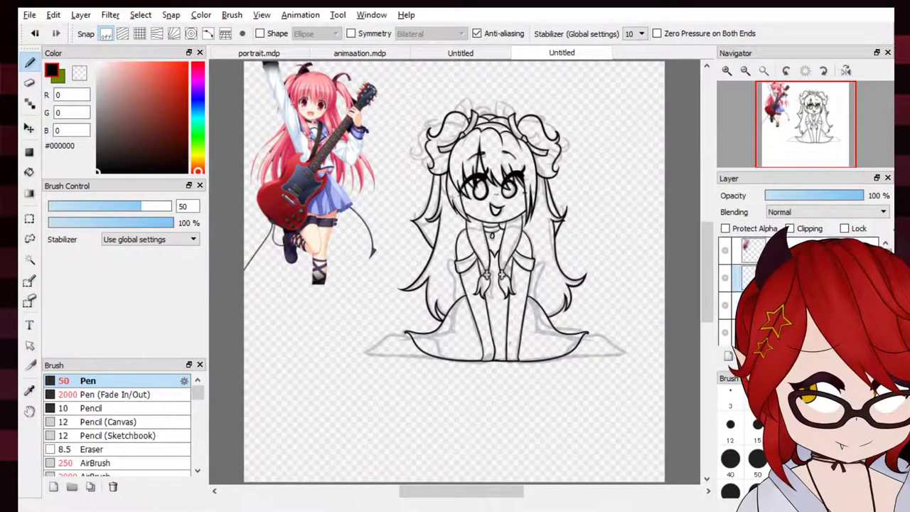
pyautogui.click(727, 70)
pyautogui.click(727, 71)
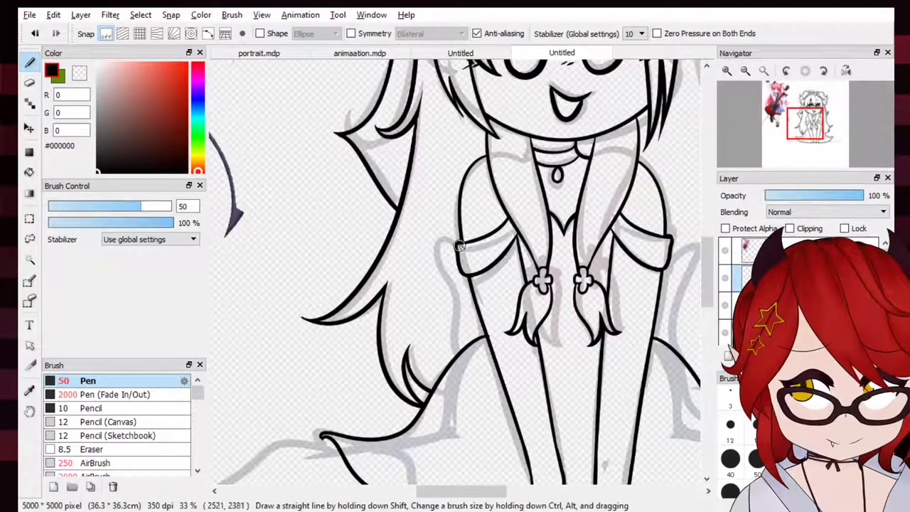
pyautogui.hotkey('ctrl', 'z')
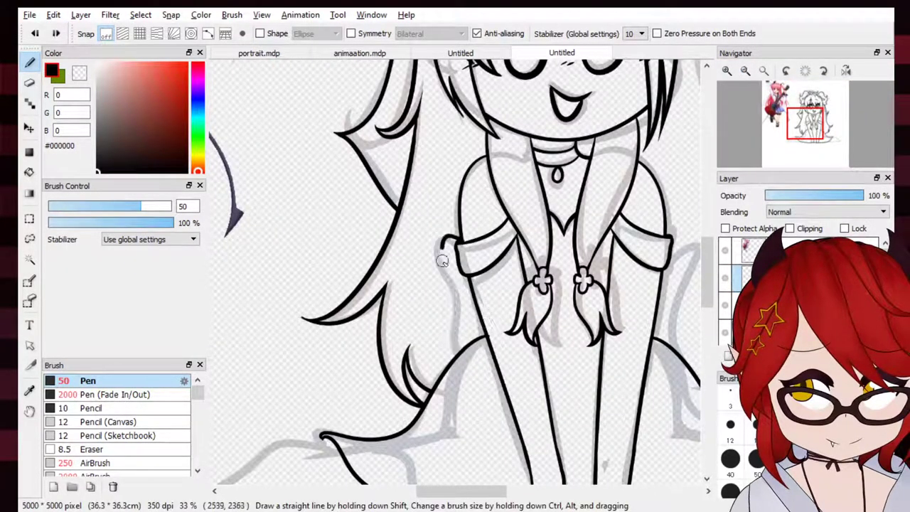
pyautogui.moveTo(443, 261)
pyautogui.mouseDown()
pyautogui.moveTo(453, 301)
pyautogui.moveTo(485, 339)
pyautogui.mouseUp()
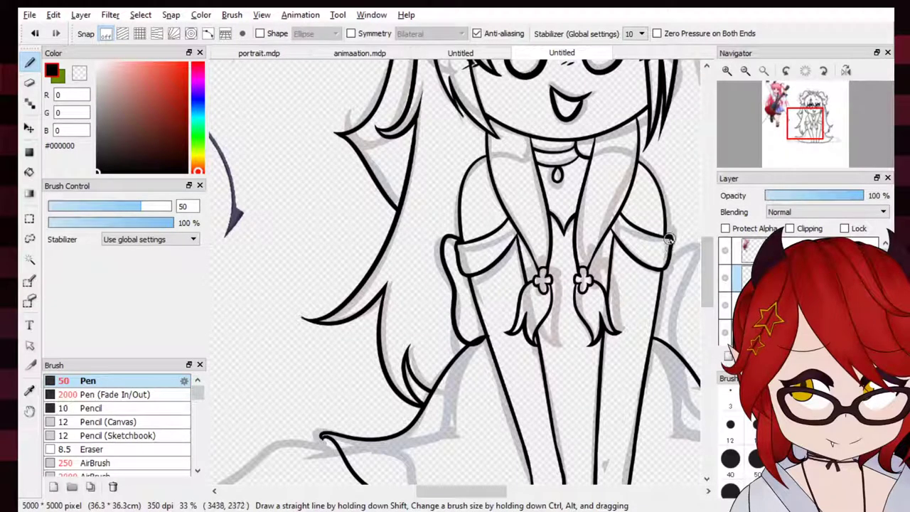
# Ink the matching loose garment outline from the character's left cuff down to the top of the skirt
pyautogui.moveTo(677, 312); pyautogui.dragTo(651, 335)
pyautogui.hotkey('ctrl', 'z')
pyautogui.moveTo(668, 245)
pyautogui.mouseDown()
pyautogui.moveTo(685, 242)
pyautogui.moveTo(652, 335)
pyautogui.mouseUp()
pyautogui.hotkey('ctrl', 'z')
pyautogui.moveTo(684, 254); pyautogui.dragTo(663, 294)
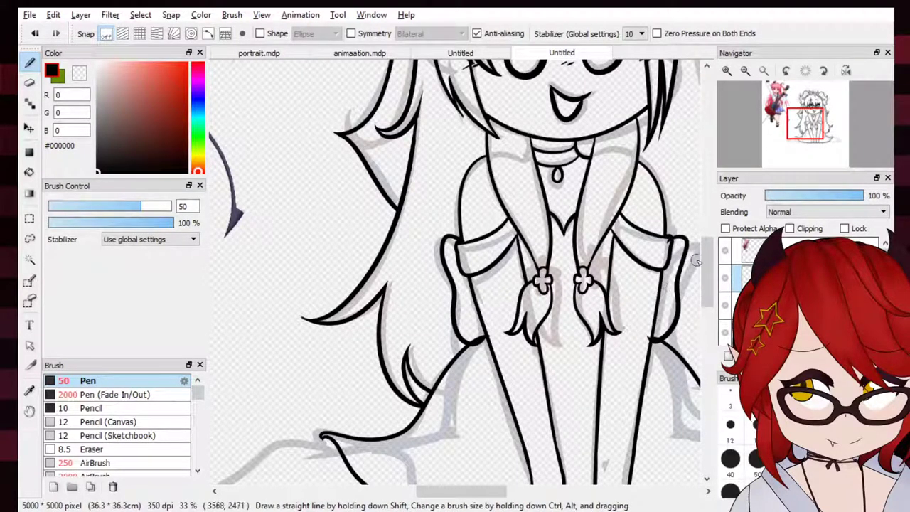
# Erase the overshooting ends of both garment outlines where they run into the arms
pyautogui.press('e')
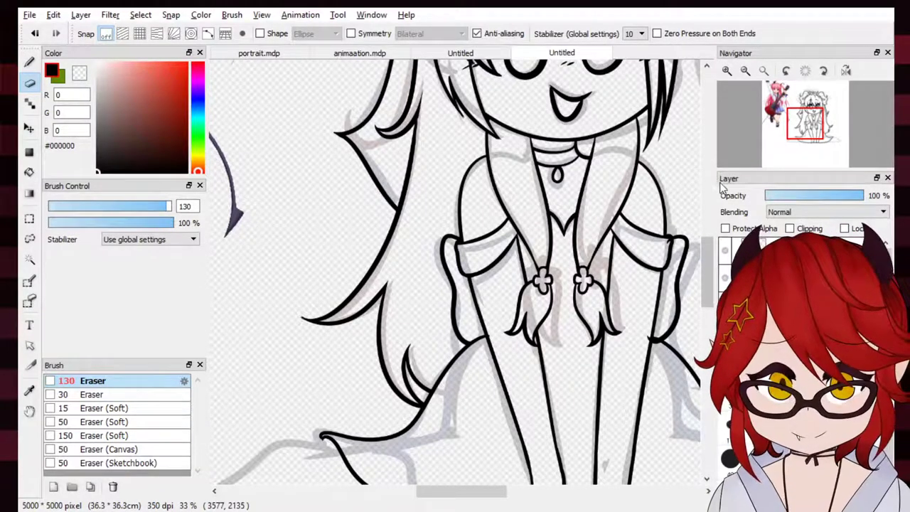
pyautogui.moveTo(809, 140); pyautogui.dragTo(817, 137)
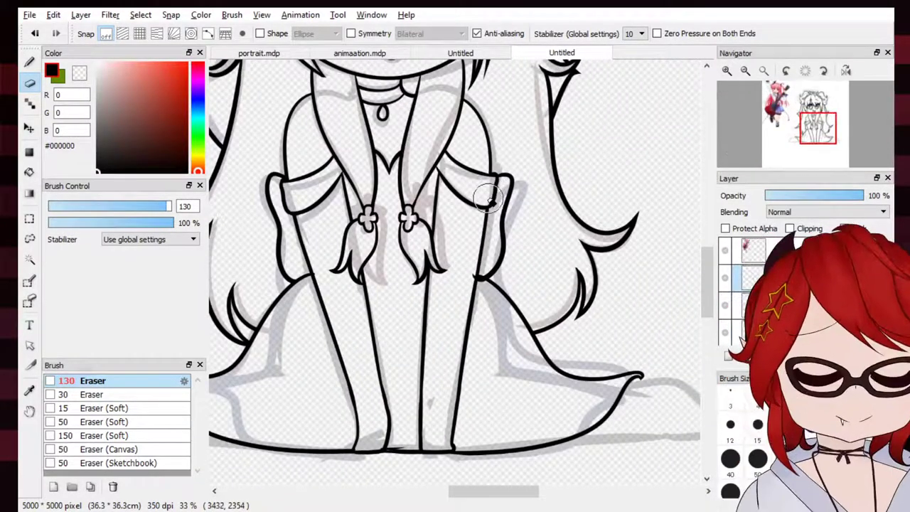
pyautogui.click(763, 71)
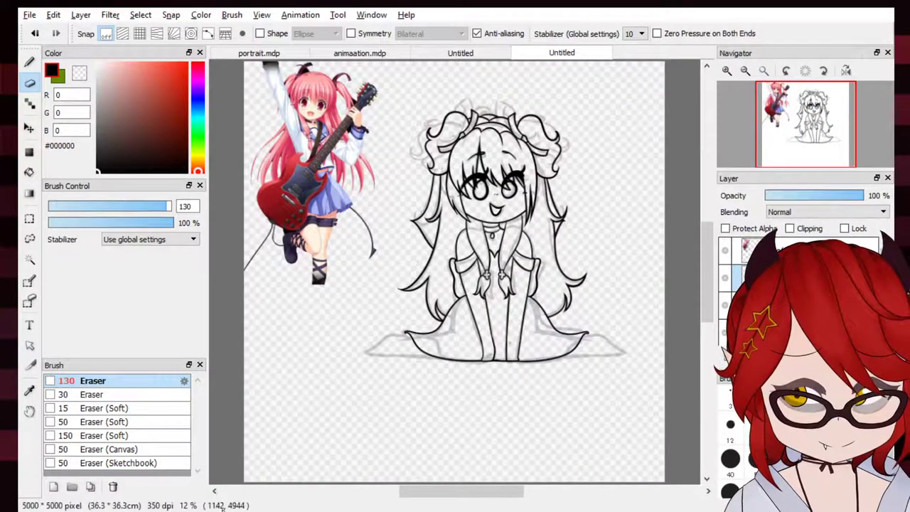
# Ink the leg's nearly straight lower edge from the character's left hand out past the skirt's corner
pyautogui.click(29, 62)
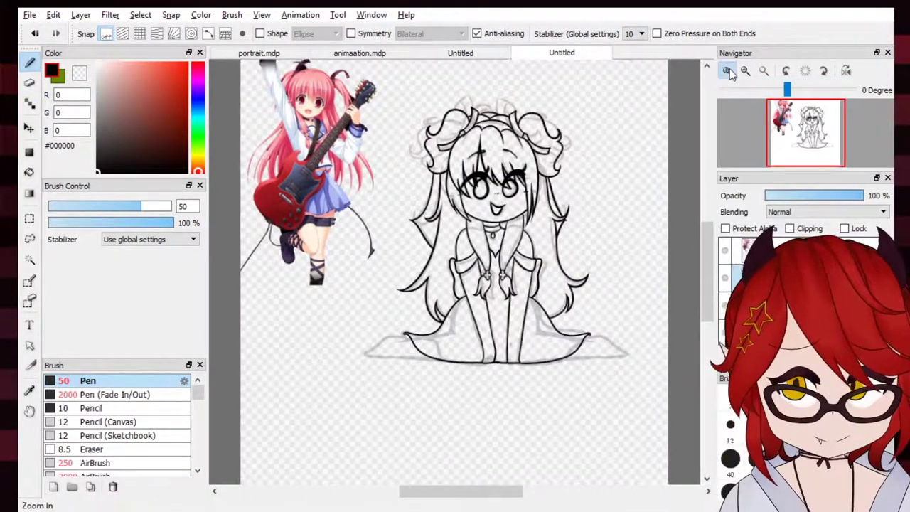
pyautogui.click(726, 71)
pyautogui.moveTo(809, 138)
pyautogui.mouseDown()
pyautogui.moveTo(818, 153)
pyautogui.moveTo(827, 147)
pyautogui.mouseUp()
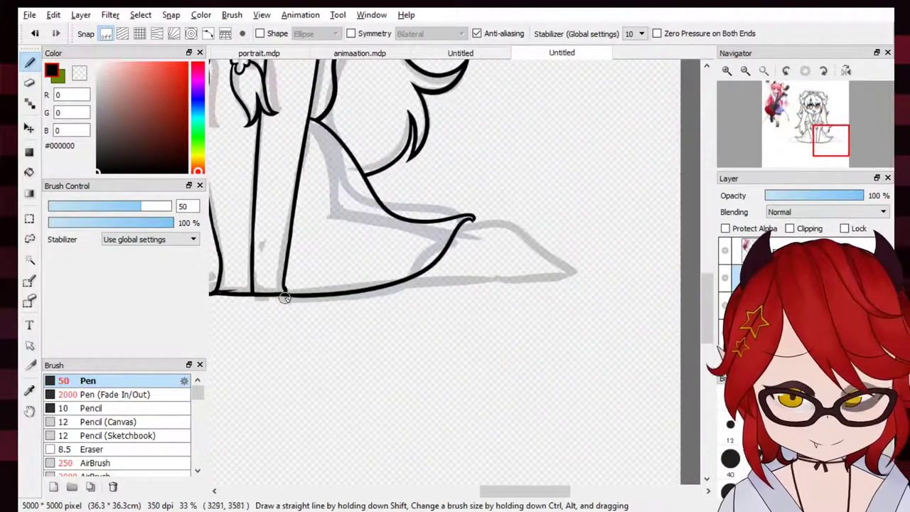
pyautogui.moveTo(302, 295); pyautogui.dragTo(595, 291)
pyautogui.hotkey('ctrl', 'z')
pyautogui.moveTo(286, 293); pyautogui.dragTo(592, 274)
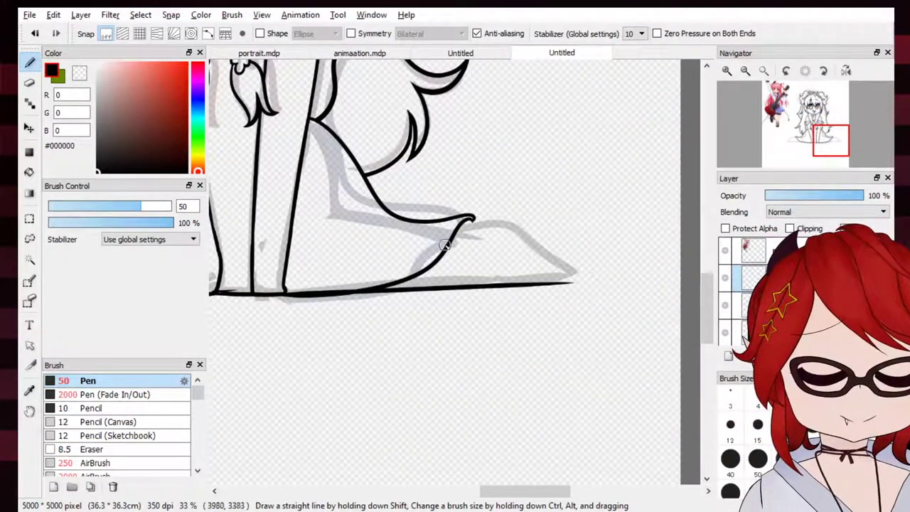
pyautogui.moveTo(433, 233)
pyautogui.mouseDown()
pyautogui.moveTo(493, 226)
pyautogui.moveTo(566, 262)
pyautogui.mouseUp()
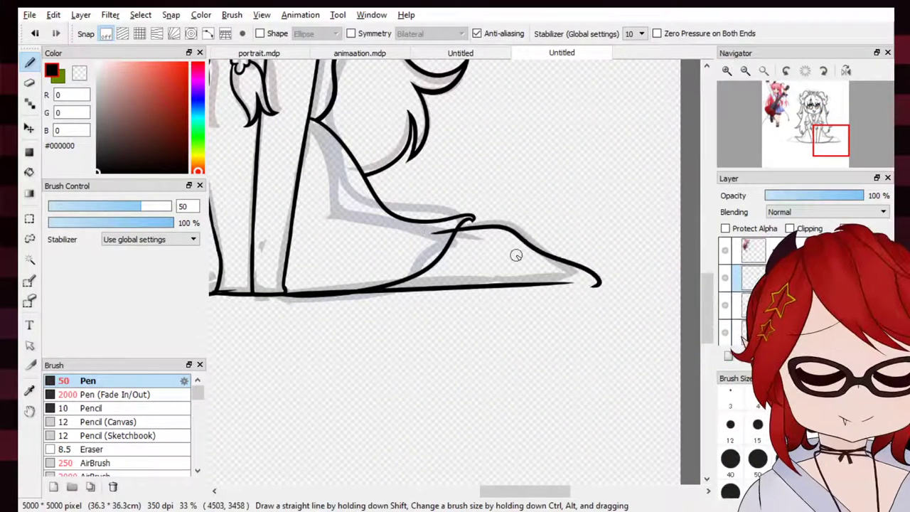
pyautogui.hotkey('ctrl', 'z')
pyautogui.hotkey('ctrl', 'z')
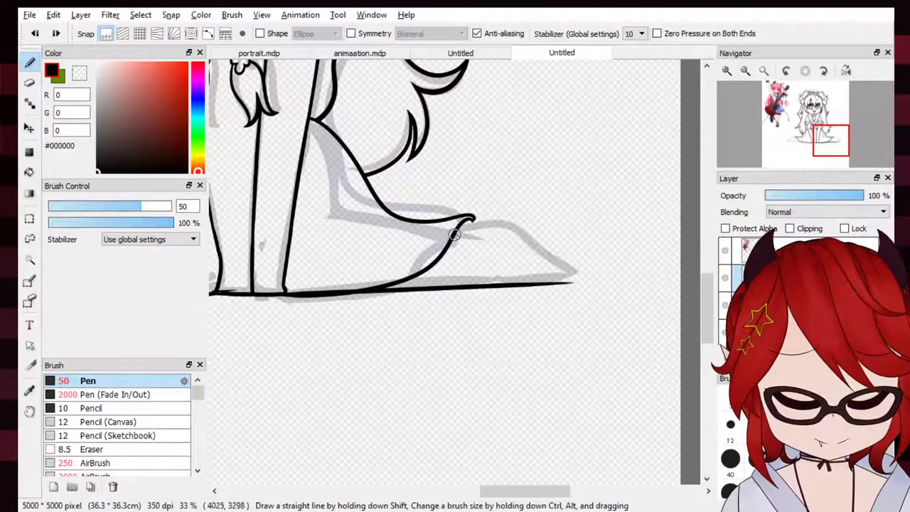
# Try several strokes for the upper edge of the character's left leg, from the skirt's corner toward the tip of the lower edge, undoing each one
pyautogui.hotkey('ctrl', 'z')
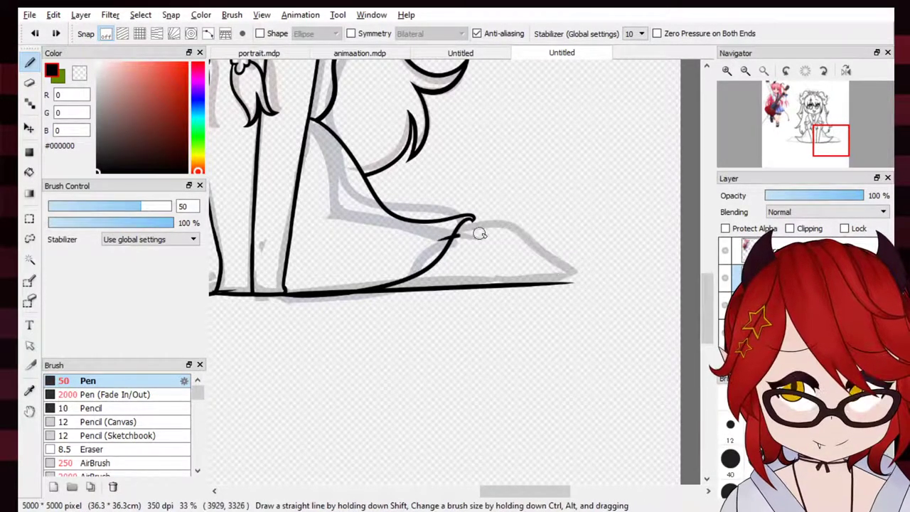
pyautogui.hotkey('ctrl', 'z')
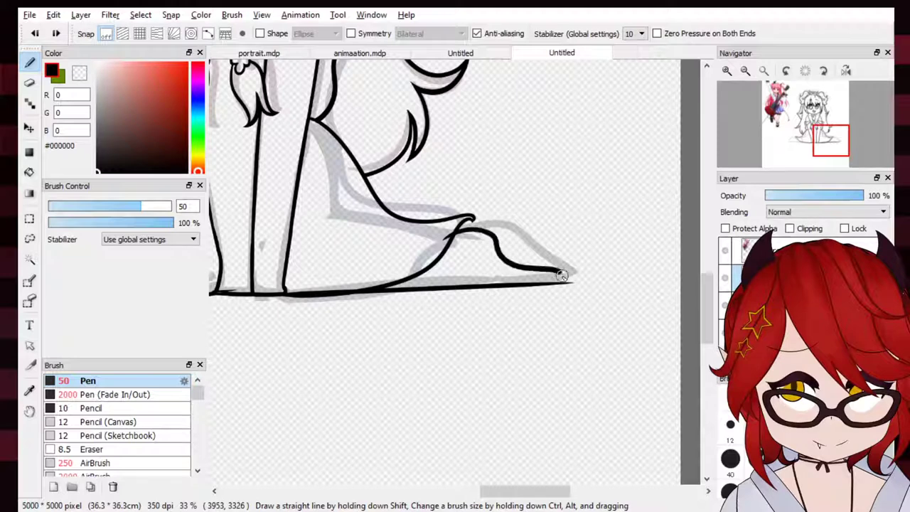
pyautogui.hotkey('ctrl', 'z')
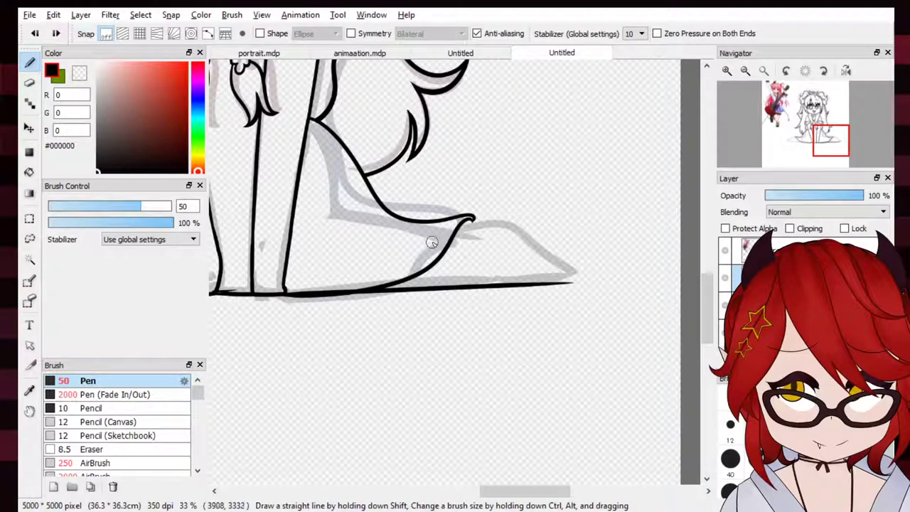
pyautogui.click(763, 72)
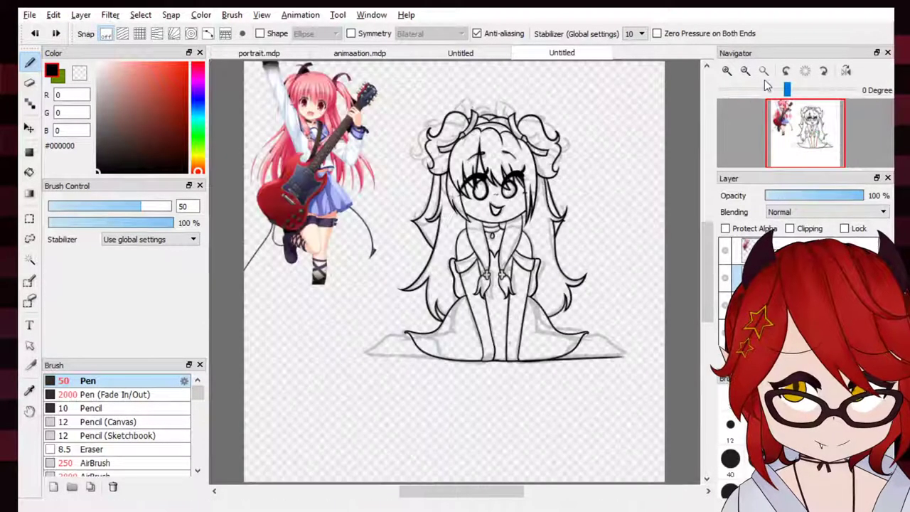
pyautogui.hotkey('ctrl', 'z')
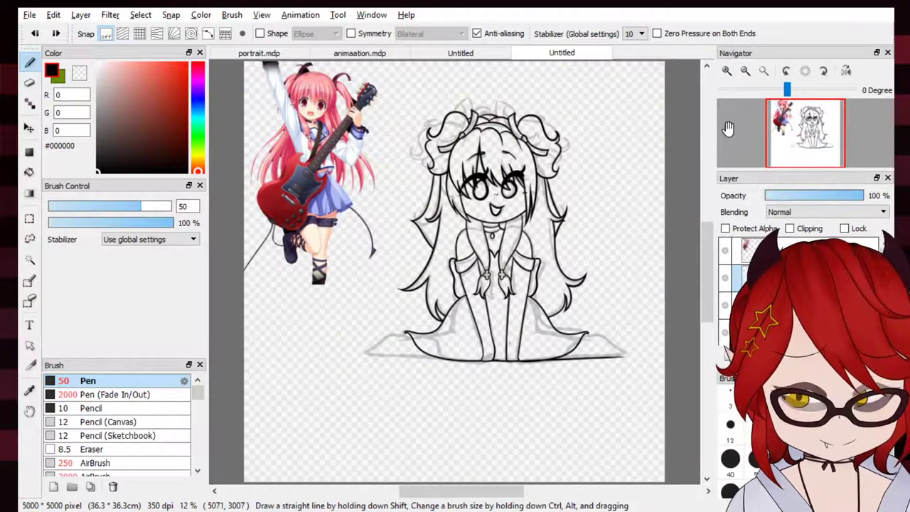
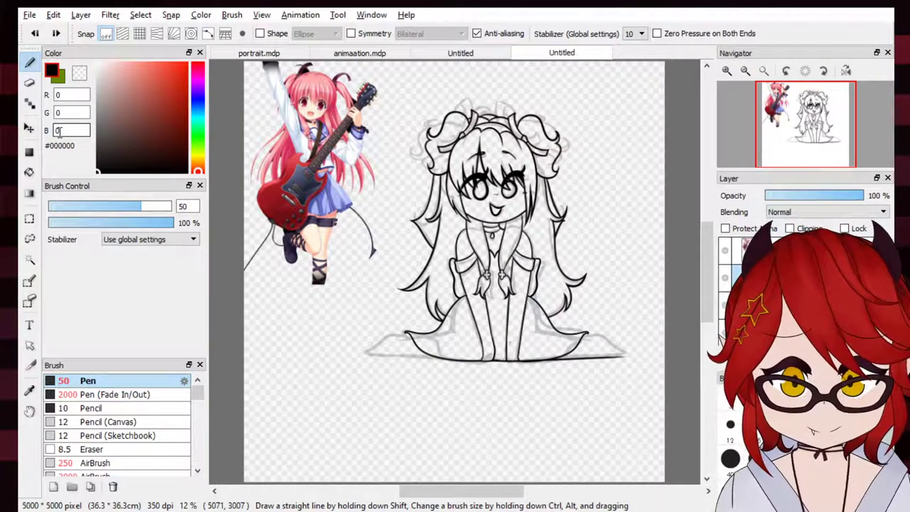
pyautogui.click(727, 71)
pyautogui.click(727, 71)
pyautogui.click(727, 71)
pyautogui.click(728, 71)
pyautogui.moveTo(804, 145); pyautogui.dragTo(830, 145)
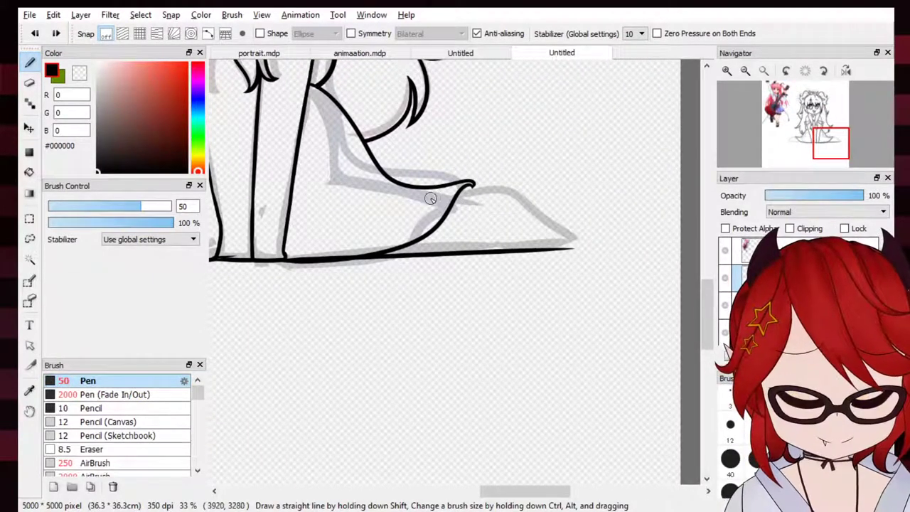
pyautogui.hotkey('ctrl', 'z')
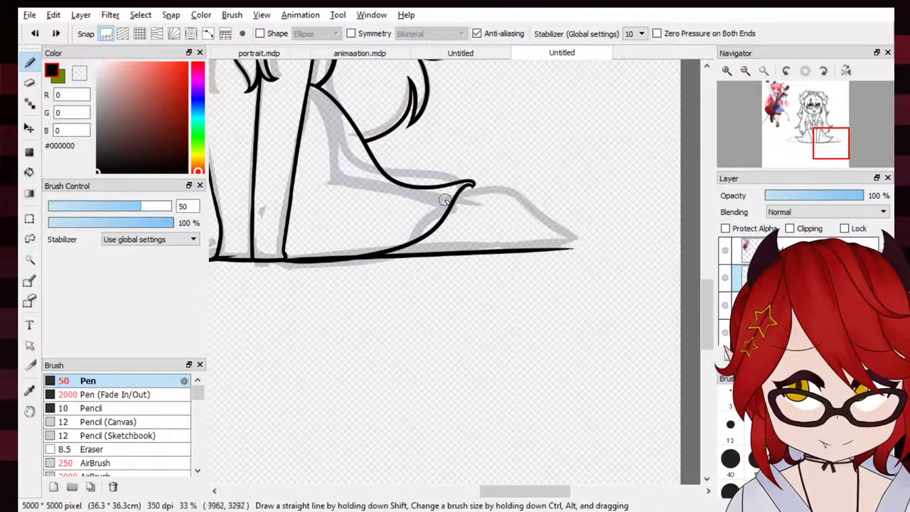
# Undo the previous foot outline and re-ink its upper contour from the skirt hem to the toe on the figure's right-hand side
pyautogui.hotkey('ctrl', 'z')
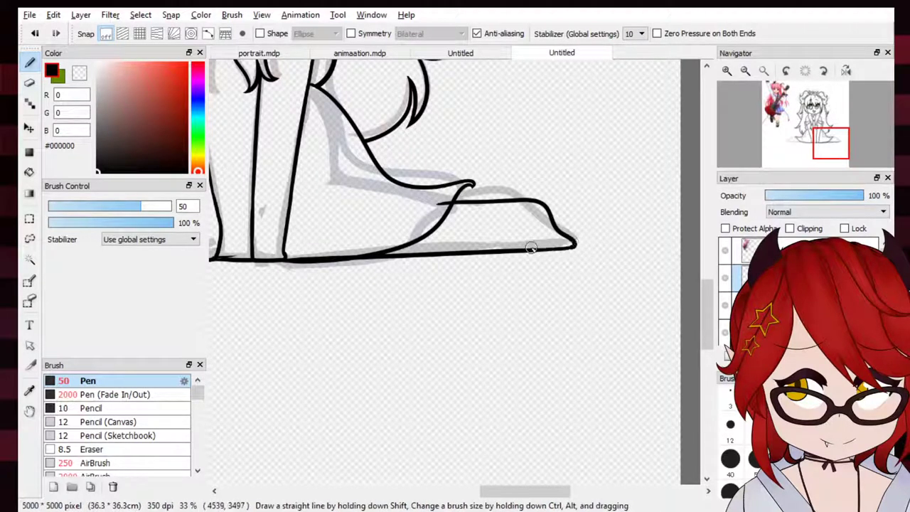
pyautogui.click(762, 71)
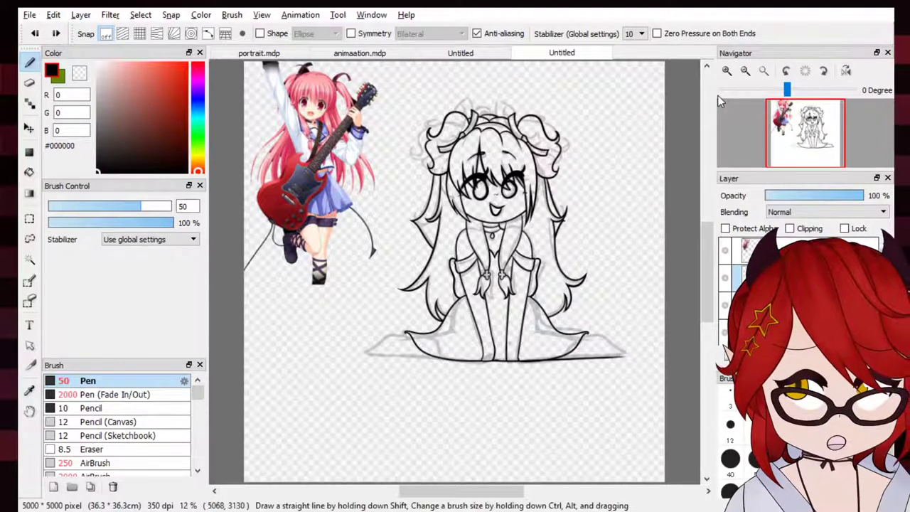
pyautogui.click(727, 71)
pyautogui.click(727, 71)
pyautogui.click(727, 71)
pyautogui.moveTo(819, 138); pyautogui.dragTo(823, 147)
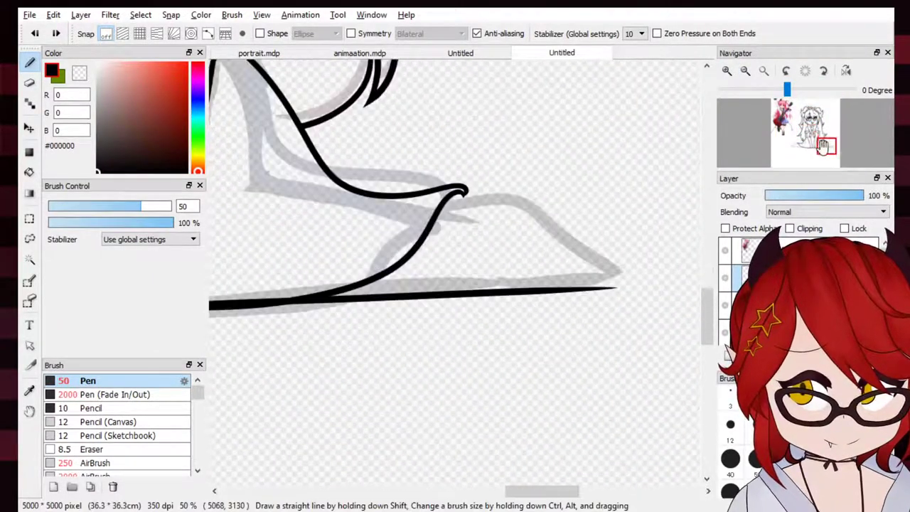
pyautogui.moveTo(398, 199)
pyautogui.mouseDown()
pyautogui.moveTo(461, 195)
pyautogui.moveTo(546, 225)
pyautogui.mouseUp()
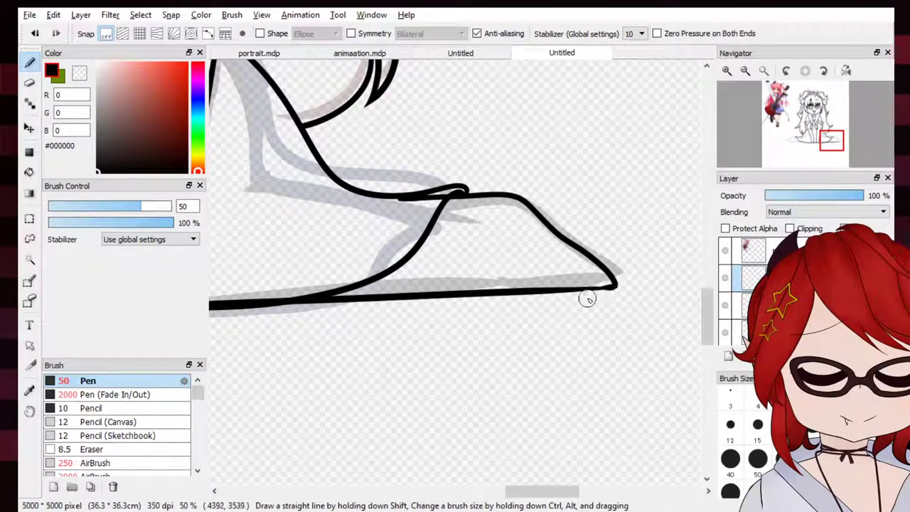
# Ink the curved inner line of the right-hand foot between the skirt hem and the ground line, redoing unsatisfactory strokes
pyautogui.moveTo(533, 286); pyautogui.dragTo(433, 232)
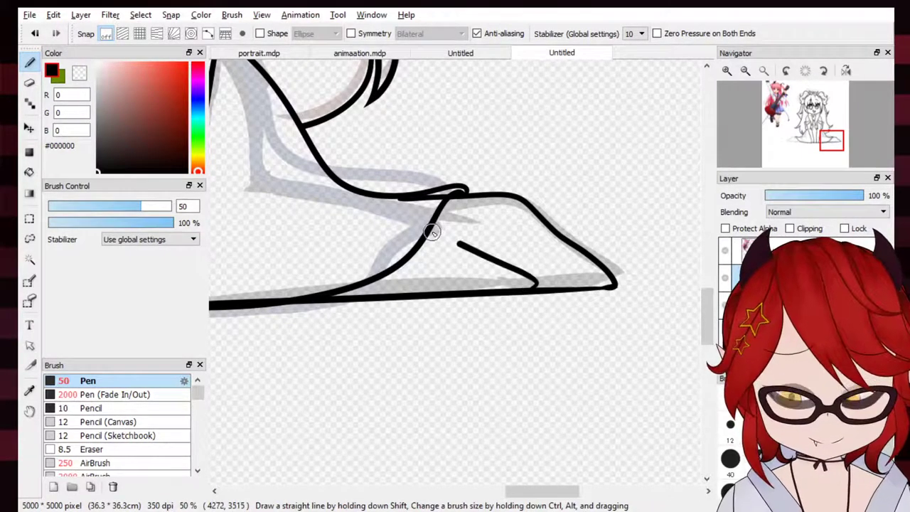
pyautogui.hotkey('ctrl', 'z')
pyautogui.moveTo(523, 290)
pyautogui.mouseDown()
pyautogui.moveTo(519, 260)
pyautogui.moveTo(422, 224)
pyautogui.mouseUp()
pyautogui.hotkey('ctrl', 'z')
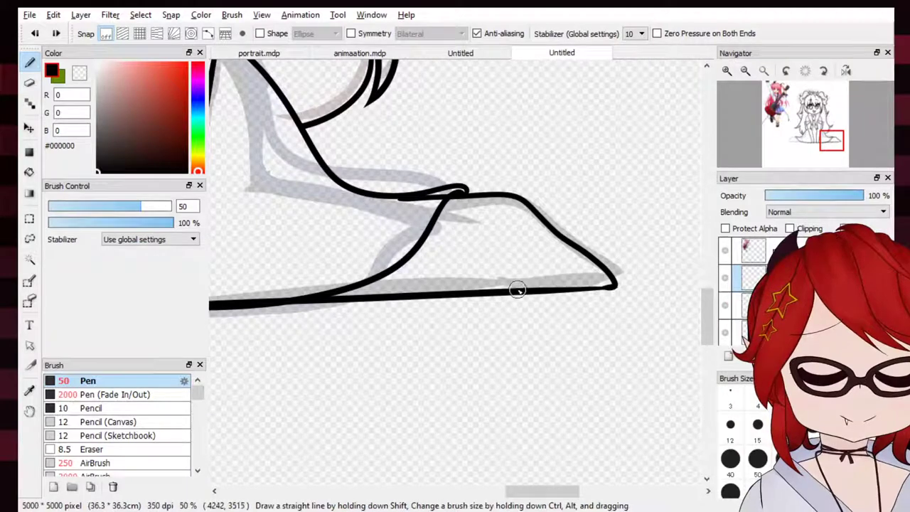
pyautogui.moveTo(517, 290); pyautogui.dragTo(421, 217)
pyautogui.hotkey('ctrl', 'z')
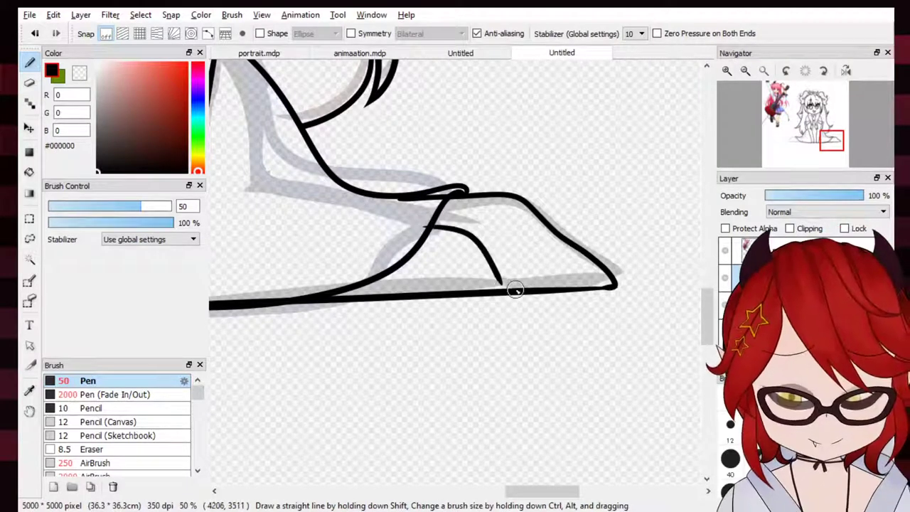
pyautogui.hotkey('ctrl', 'z')
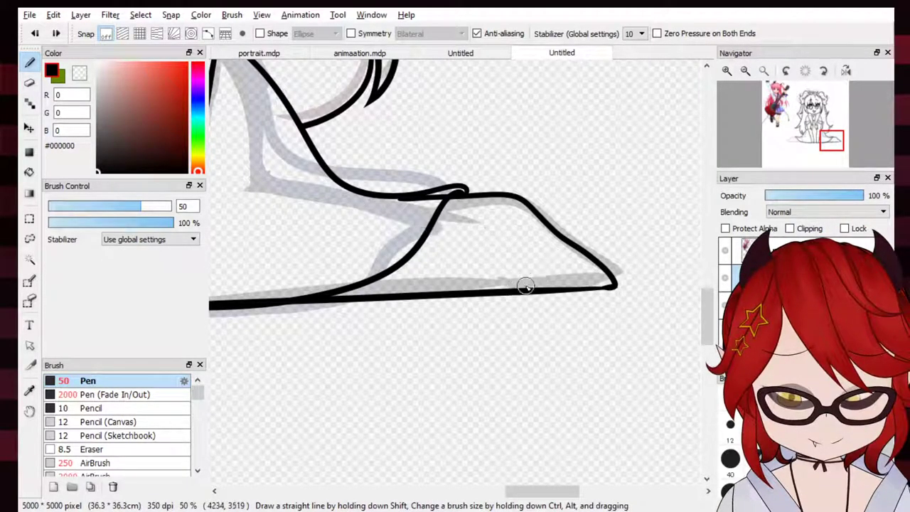
pyautogui.moveTo(524, 285)
pyautogui.mouseDown()
pyautogui.moveTo(512, 256)
pyautogui.moveTo(427, 226)
pyautogui.mouseUp()
pyautogui.hotkey('ctrl', 'z')
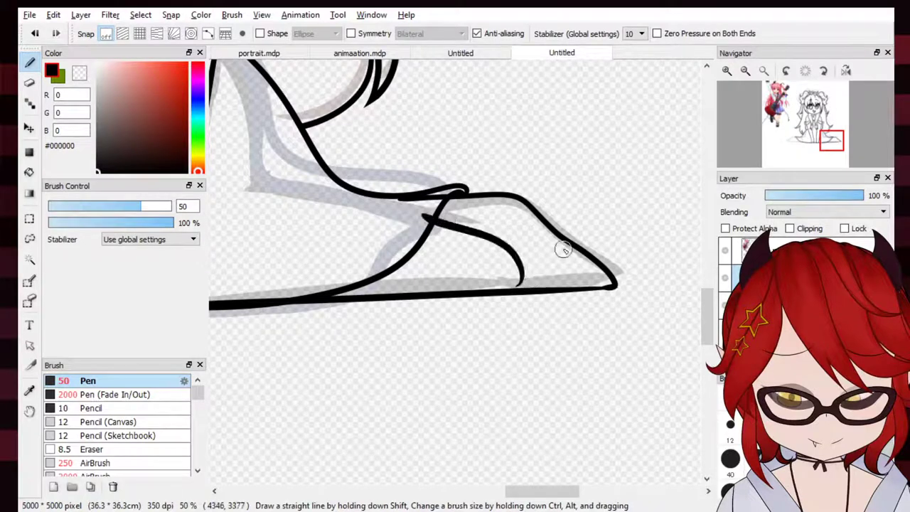
pyautogui.hotkey('ctrl', 'z')
pyautogui.hotkey('ctrl', 'z')
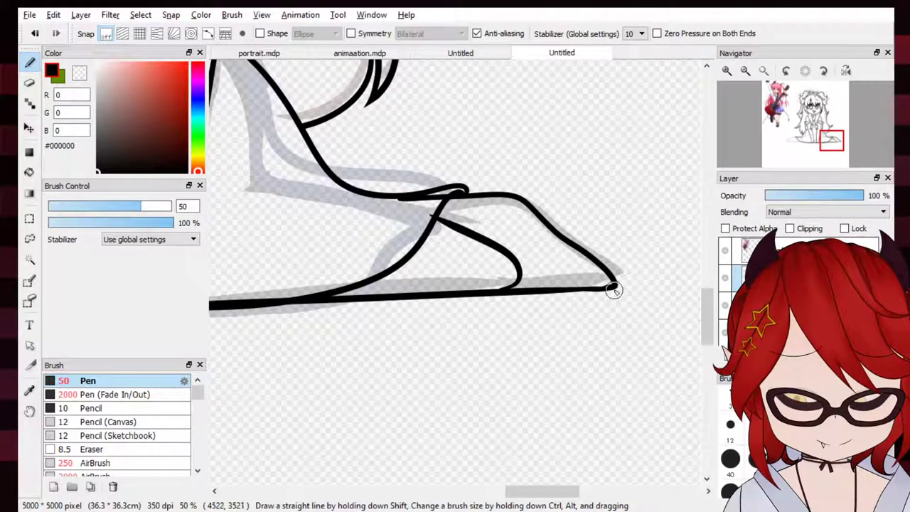
# Erase the foot line that overlaps the skirt hem, and scale the foot line art down slightly with Transform
pyautogui.click(29, 83)
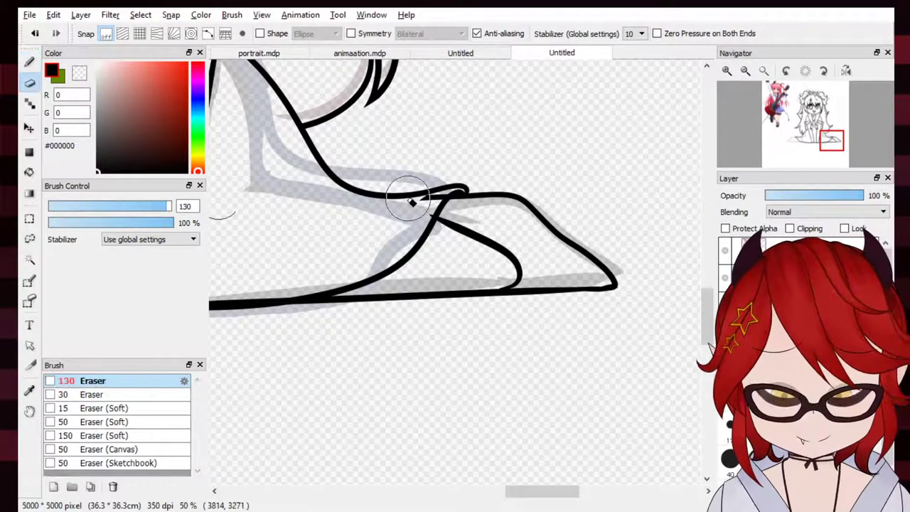
pyautogui.click(768, 70)
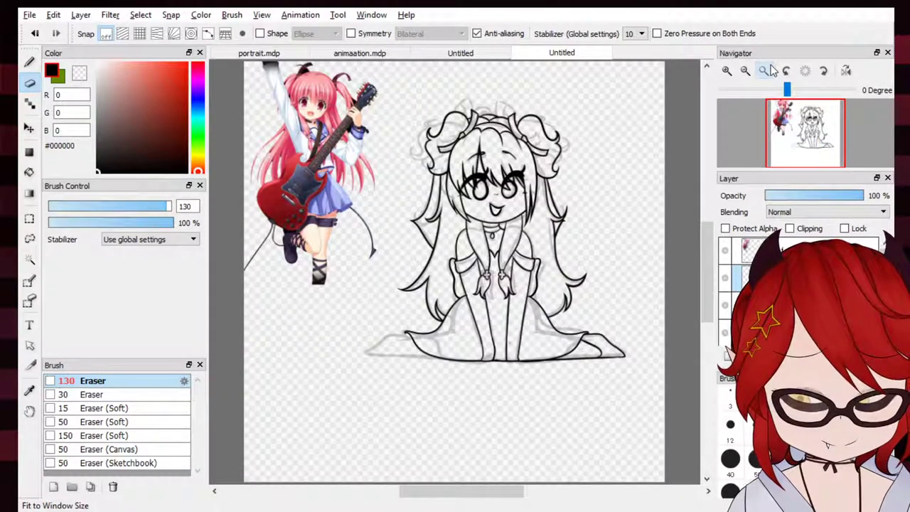
pyautogui.hotkey('ctrl', 't')
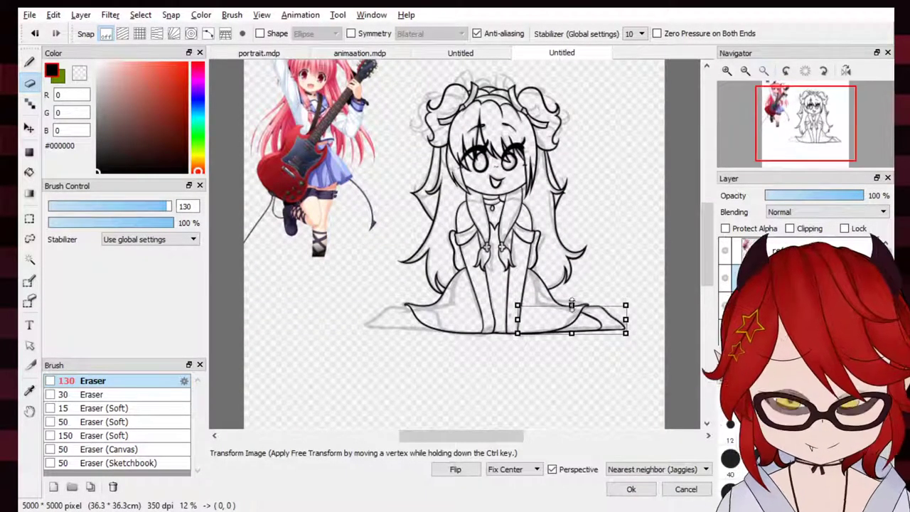
pyautogui.click(633, 489)
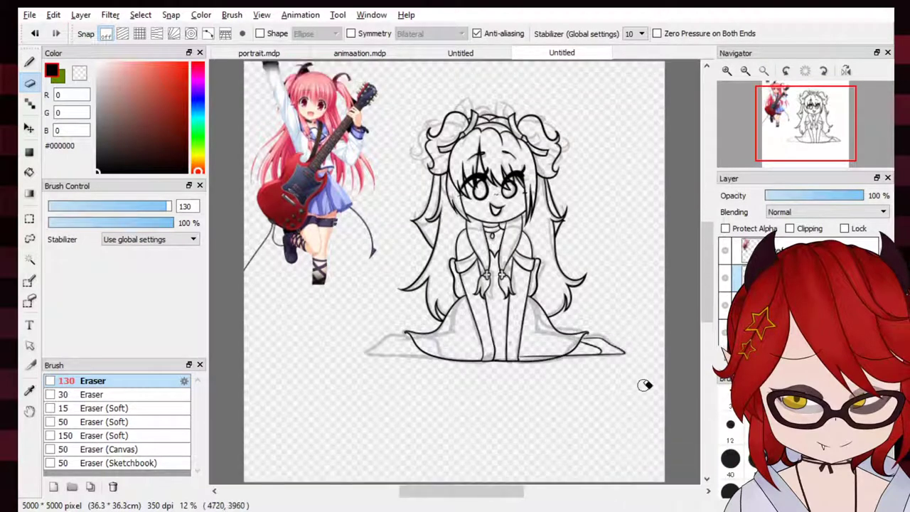
# Move the foot line art slightly down and inward so that it tucks beneath the skirt hem
pyautogui.click(726, 71)
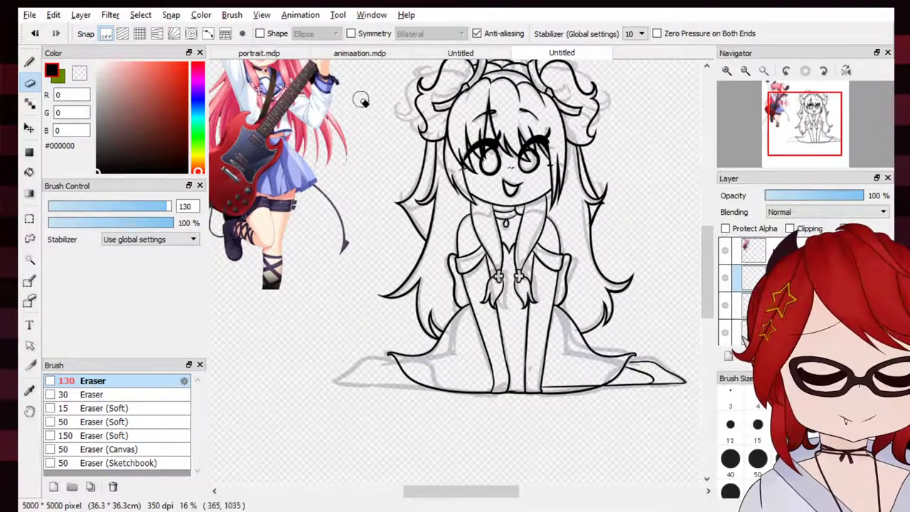
pyautogui.click(29, 128)
pyautogui.click(726, 70)
pyautogui.click(726, 71)
pyautogui.click(727, 70)
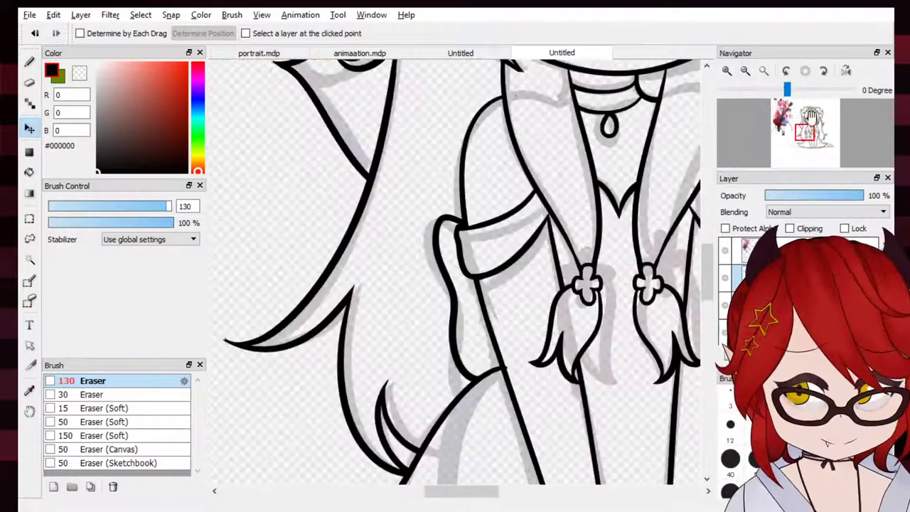
pyautogui.moveTo(831, 147); pyautogui.dragTo(825, 143)
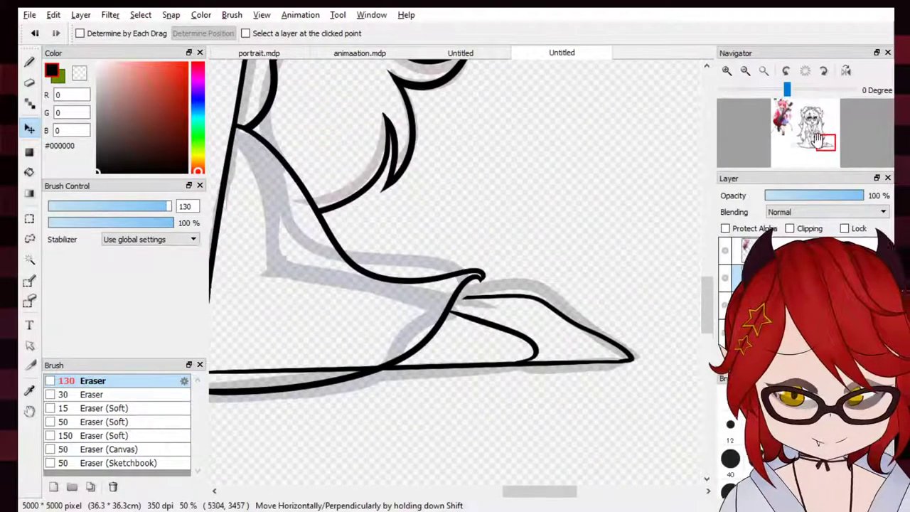
pyautogui.moveTo(659, 241); pyautogui.dragTo(645, 252)
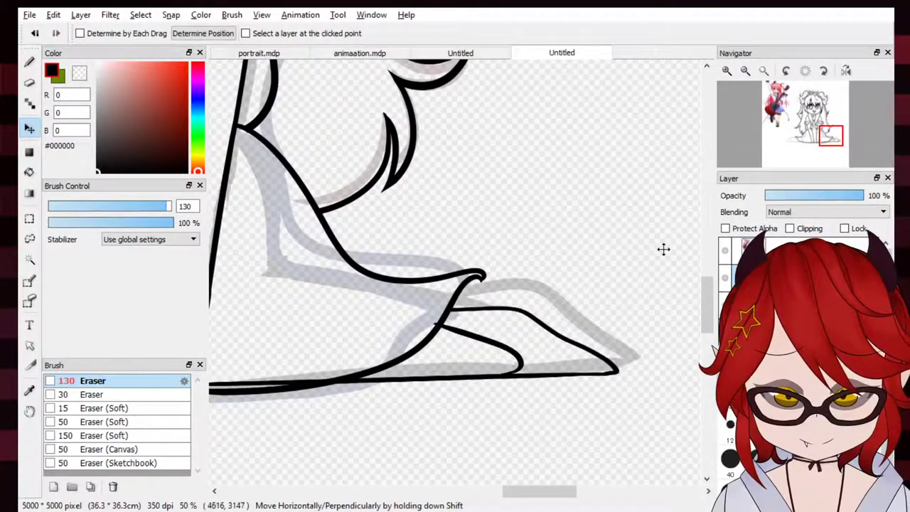
# Erase the foot's ground line where it runs inside the skirt
pyautogui.press('e')
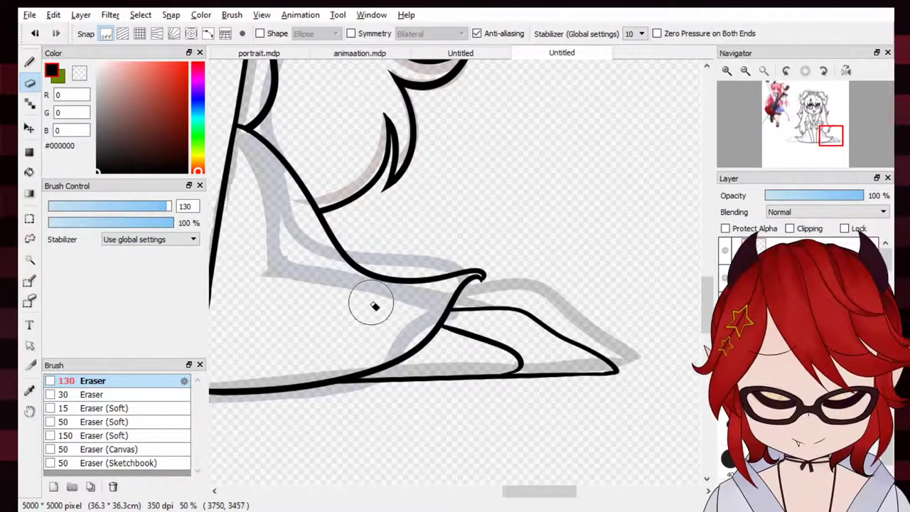
pyautogui.moveTo(825, 143); pyautogui.dragTo(818, 147)
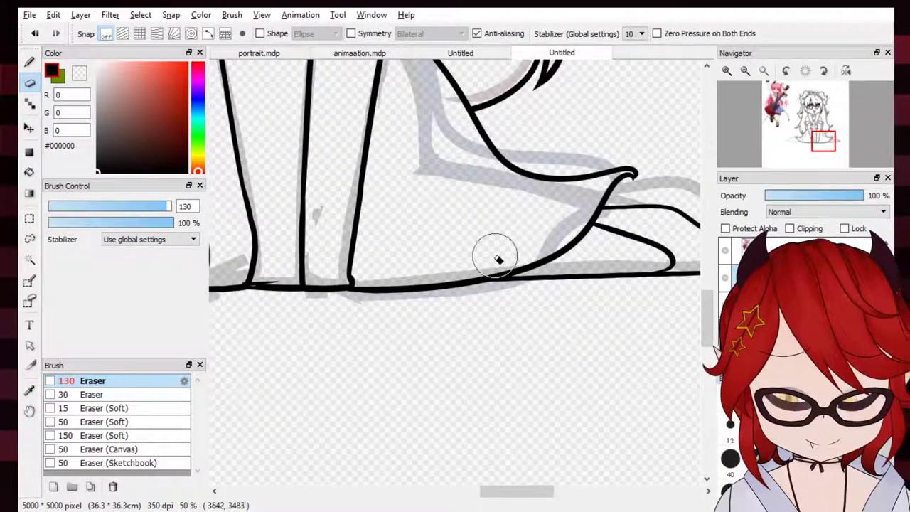
pyautogui.click(763, 70)
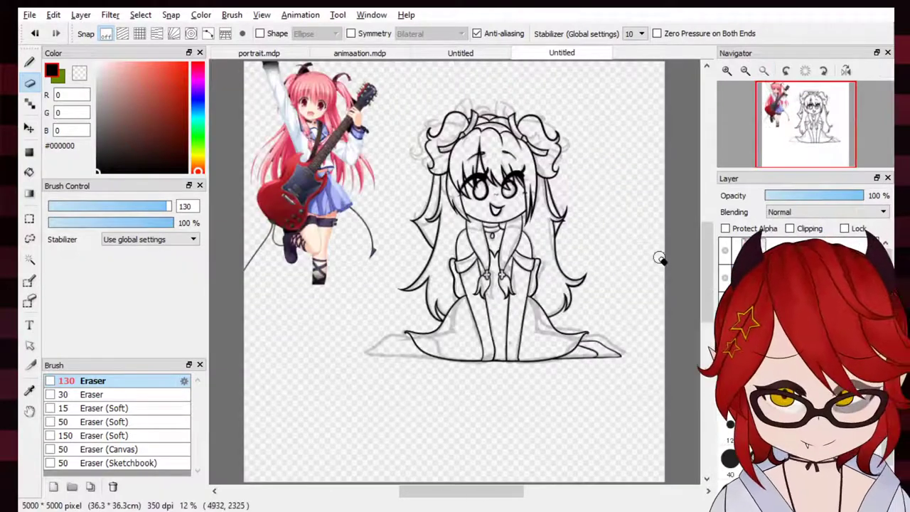
# Duplicate the foot layer and flip the copy horizontally with Transform
pyautogui.click(30, 128)
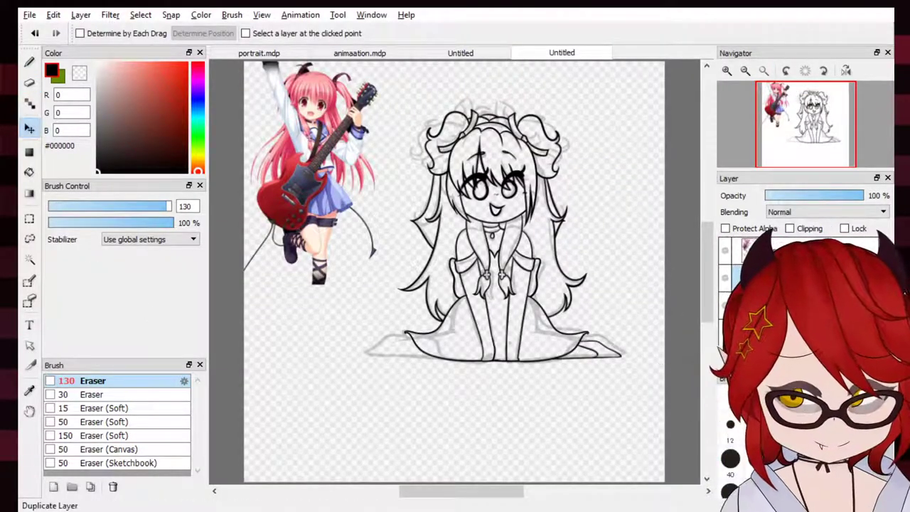
pyautogui.hotkey('ctrl', 't')
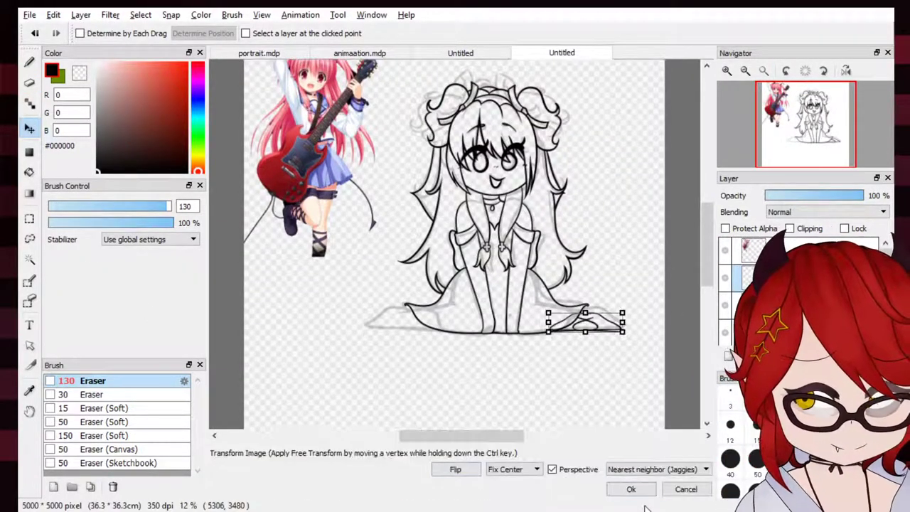
pyautogui.click(630, 490)
# Position the flipped foot under the left-hand skirt hem so that it mirrors the other foot
pyautogui.click(727, 70)
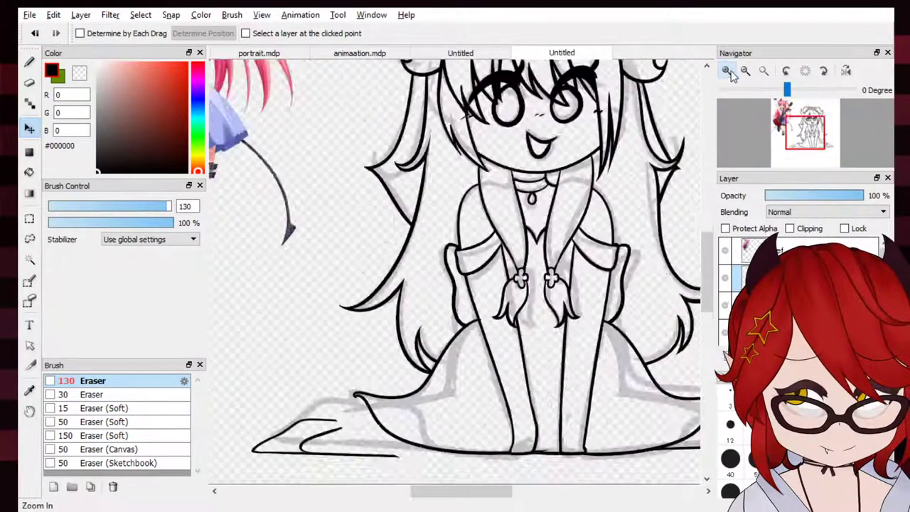
pyautogui.click(731, 71)
pyautogui.click(731, 72)
pyautogui.moveTo(803, 134); pyautogui.dragTo(802, 145)
pyautogui.moveTo(631, 214)
pyautogui.mouseDown()
pyautogui.moveTo(656, 189)
pyautogui.moveTo(697, 201)
pyautogui.moveTo(656, 228)
pyautogui.mouseUp()
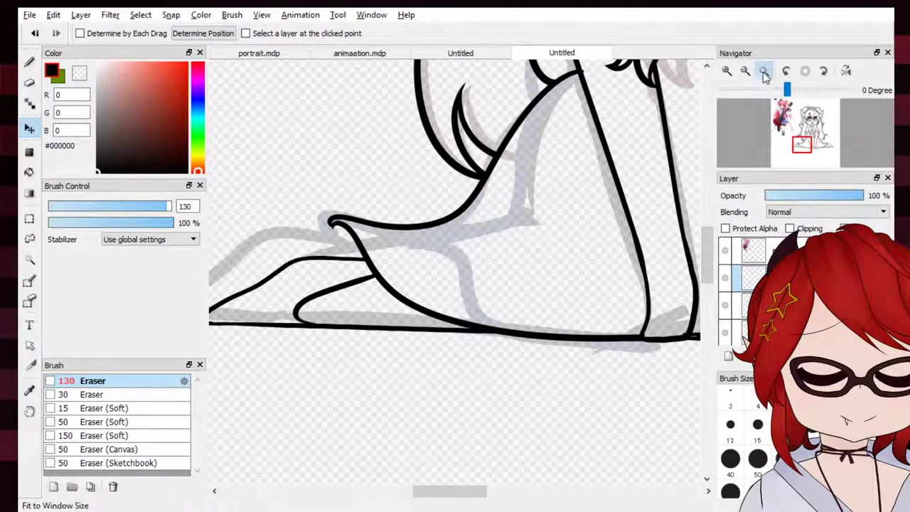
pyautogui.click(763, 70)
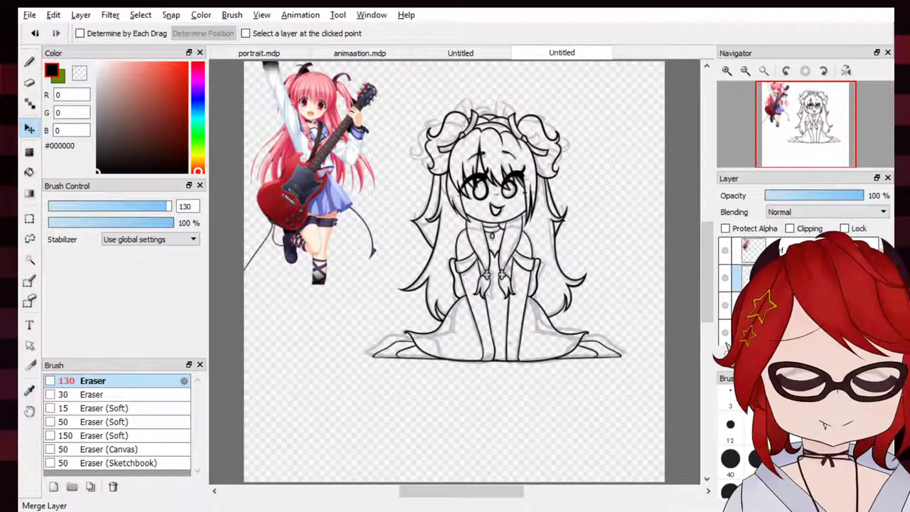
# Hide the rough sketch so that only the line art and reference image show
pyautogui.click(29, 62)
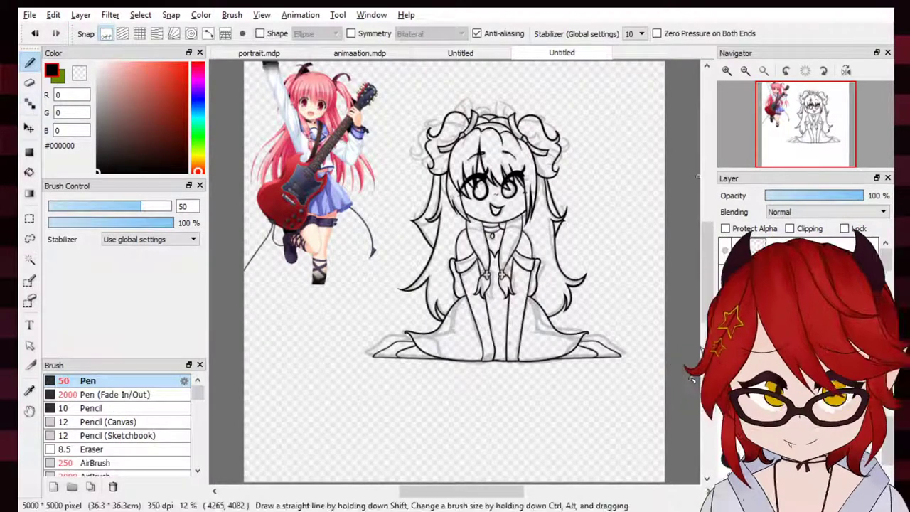
pyautogui.scroll(-3, 799, 285)
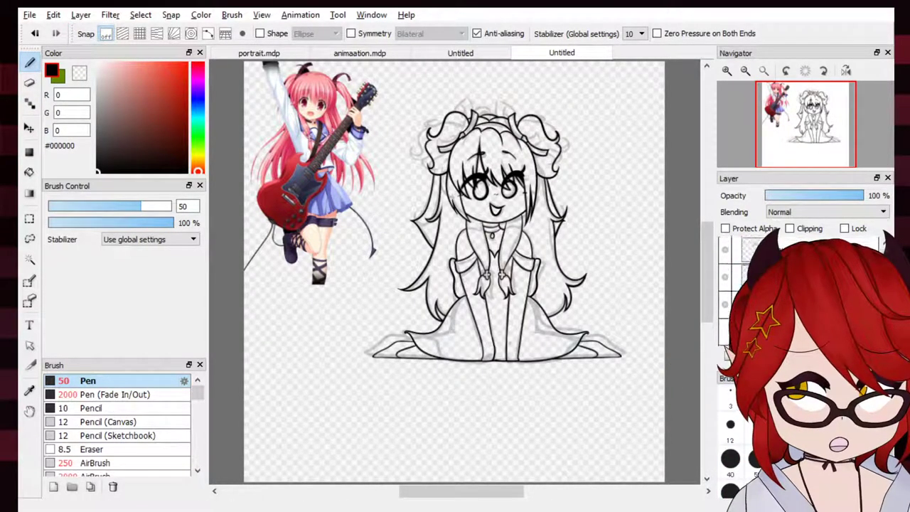
pyautogui.click(725, 305)
pyautogui.scroll(3, 732, 292)
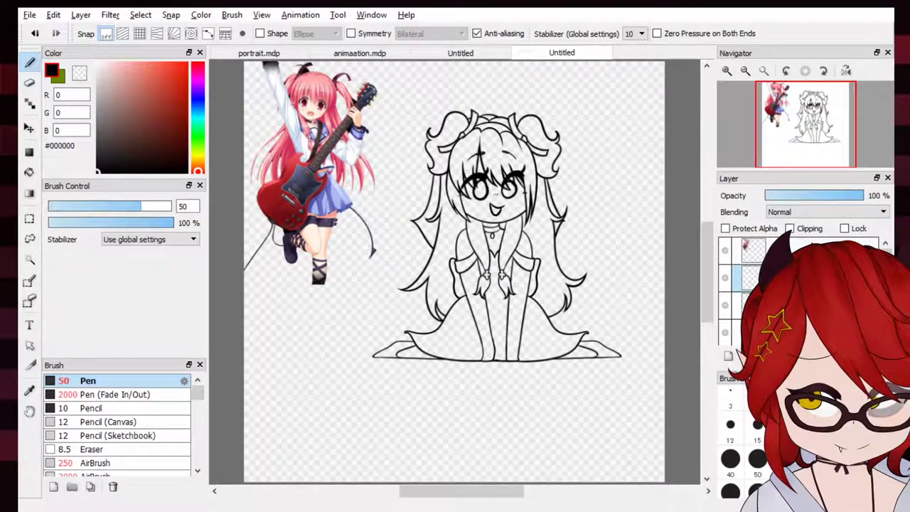
# Ink a curved waistline between the two arms, just below the tied hair ends, with the 50-pixel pen
pyautogui.click(726, 70)
pyautogui.click(727, 70)
pyautogui.click(726, 70)
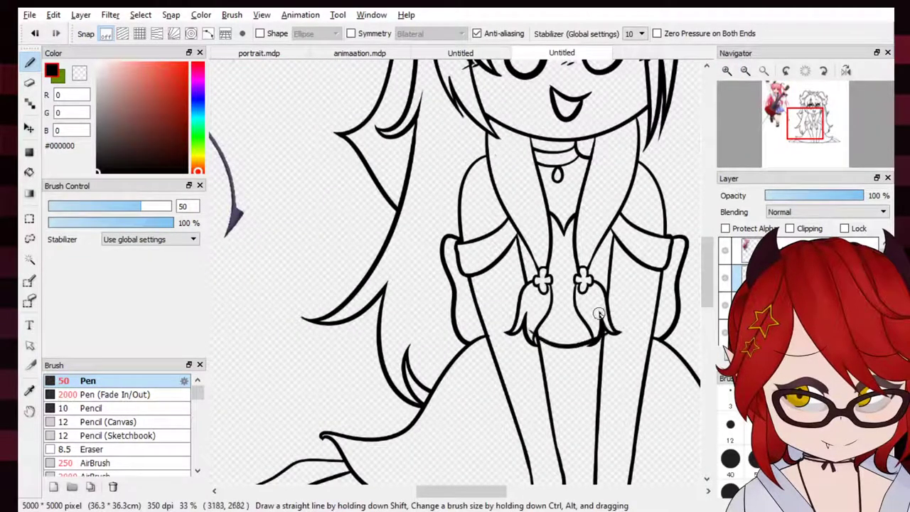
# Move the waistline curve down about 51 pixels and erase its ends where they cross the arms
pyautogui.click(30, 128)
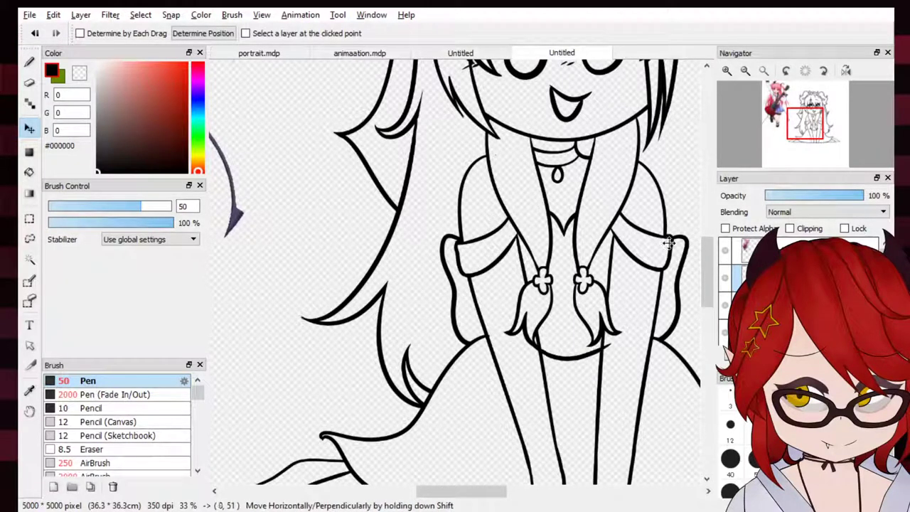
pyautogui.press('e')
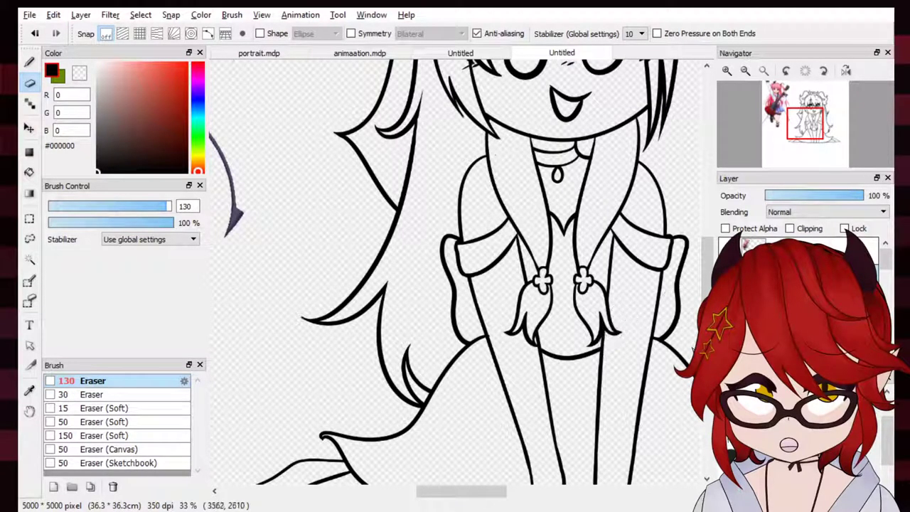
pyautogui.click(764, 71)
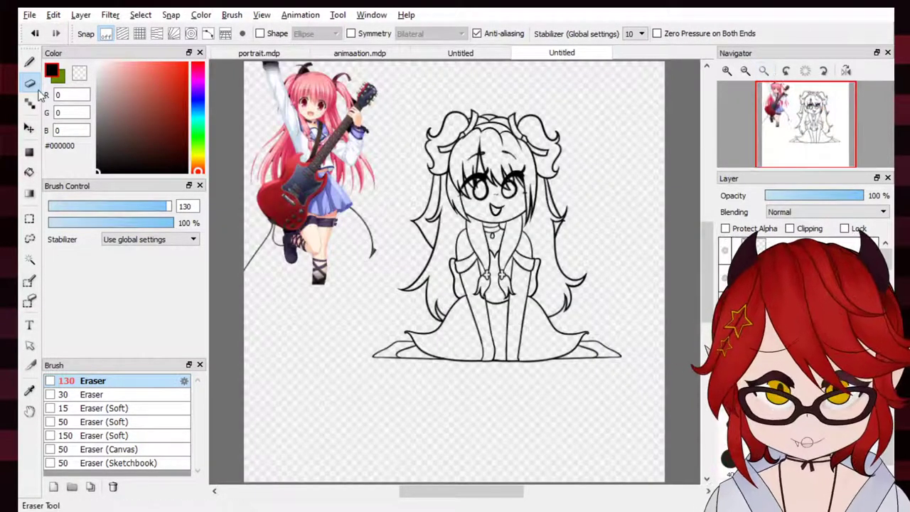
# Fill the canvas background behind the line art with gray
pyautogui.click(30, 173)
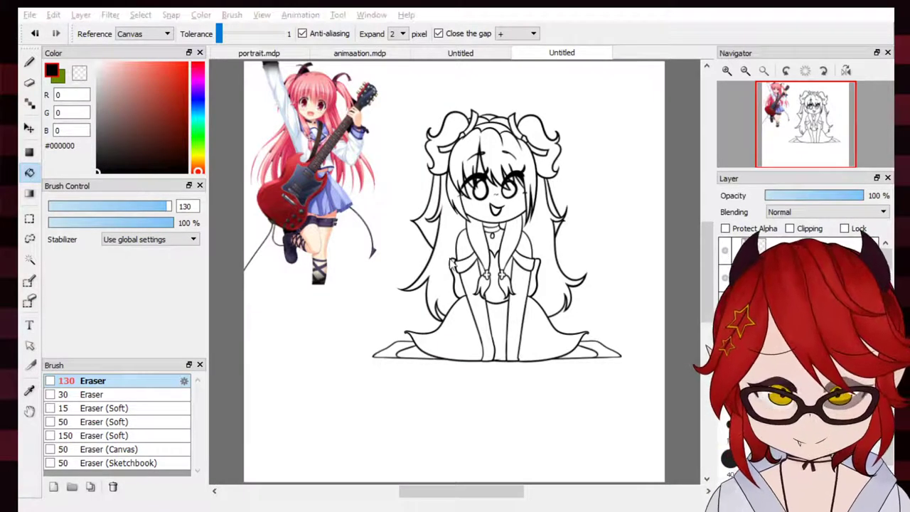
pyautogui.click(441, 274)
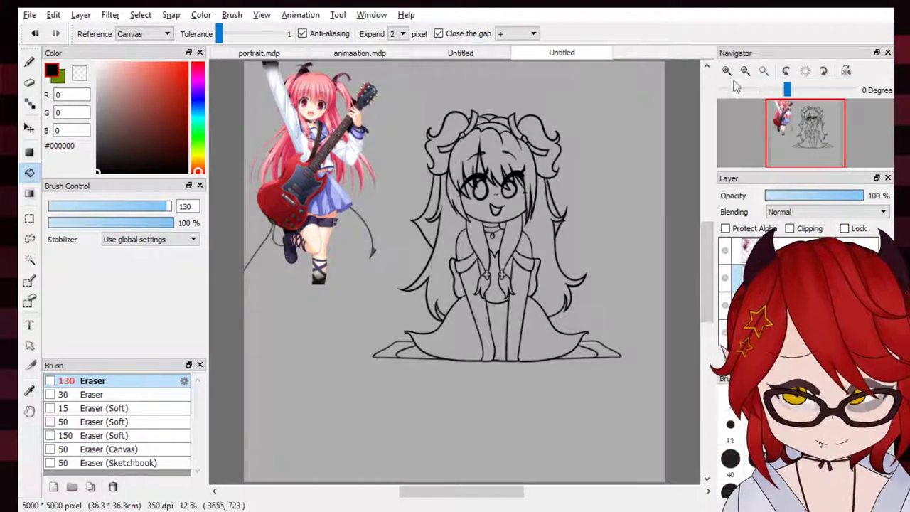
# Set up the layer beneath the line art for the base color and frame the whole figure
pyautogui.click(803, 304)
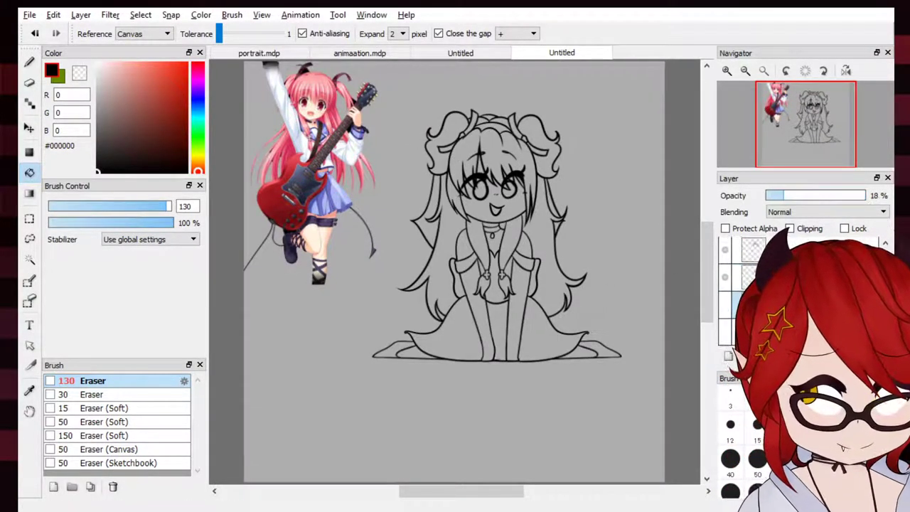
pyautogui.click(802, 356)
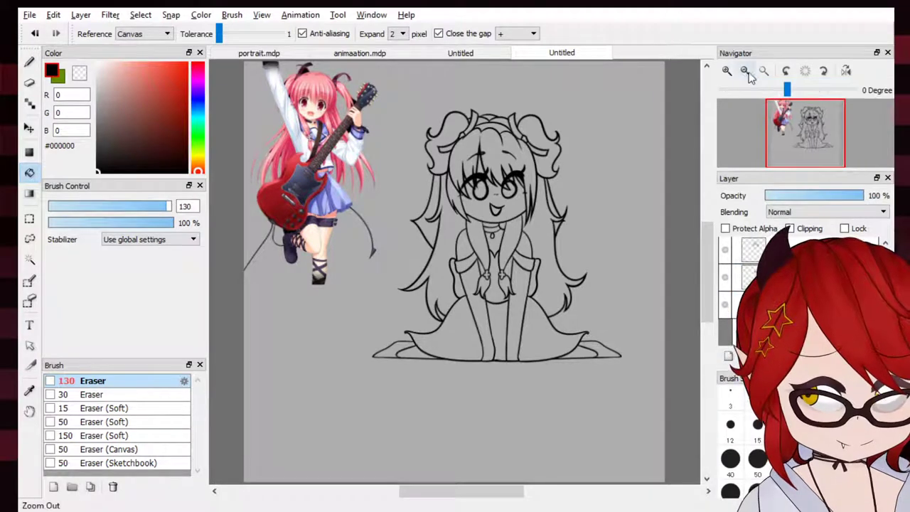
pyautogui.click(745, 71)
pyautogui.click(726, 70)
pyautogui.click(730, 71)
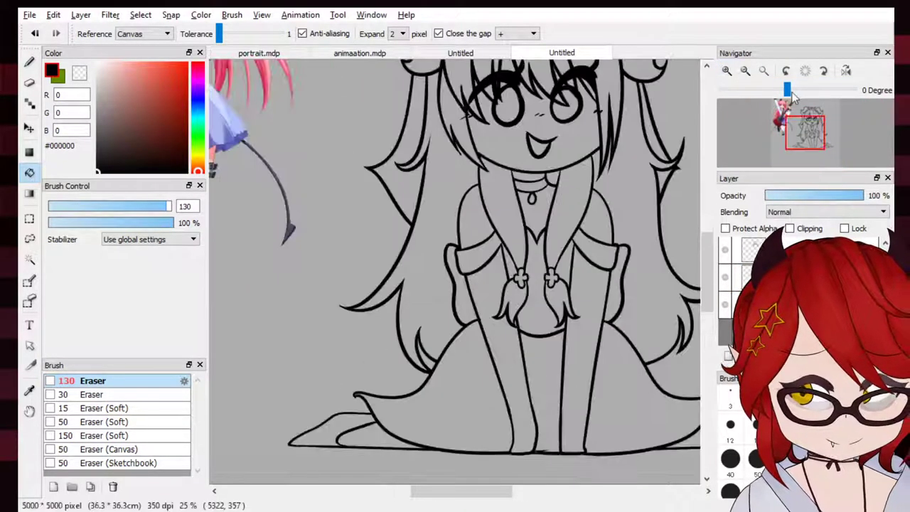
pyautogui.click(745, 71)
pyautogui.moveTo(816, 134); pyautogui.dragTo(814, 133)
pyautogui.click(748, 71)
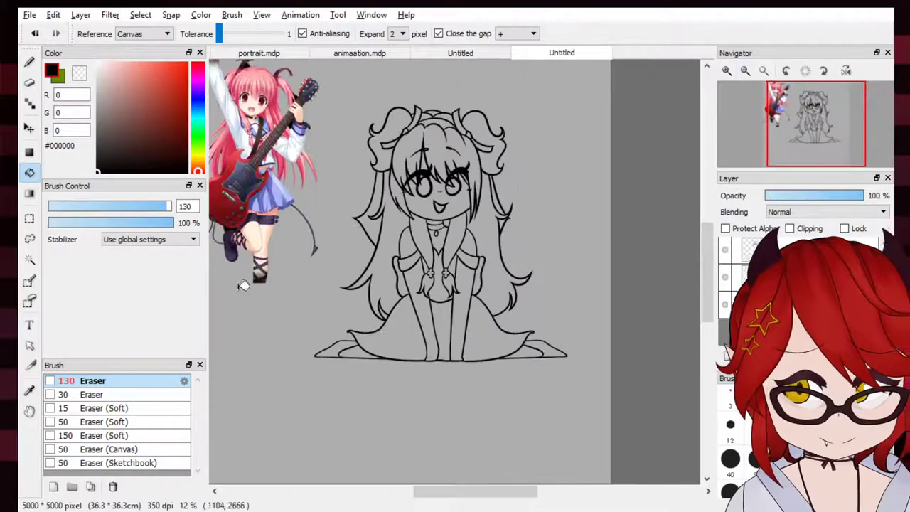
# Select the gray area outside the figure with the Magic Wand and invert the selection to cover the character silhouette
pyautogui.click(30, 260)
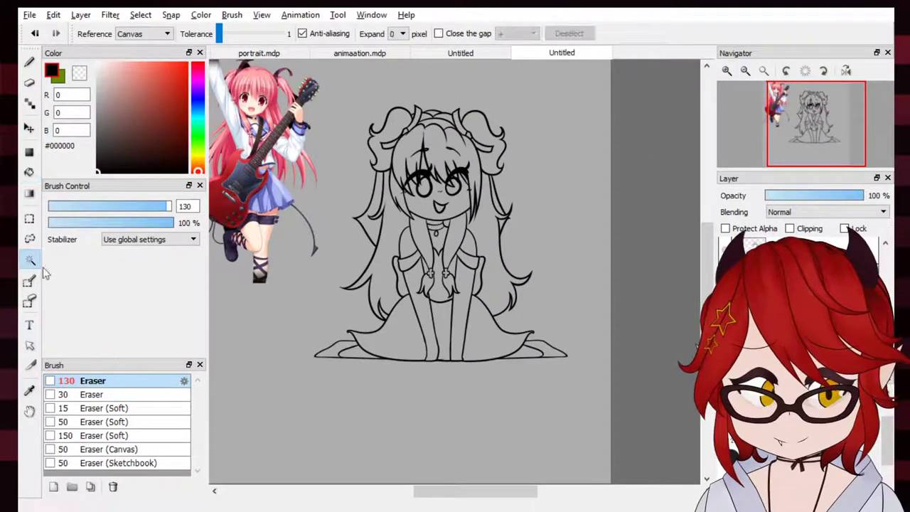
pyautogui.click(605, 311)
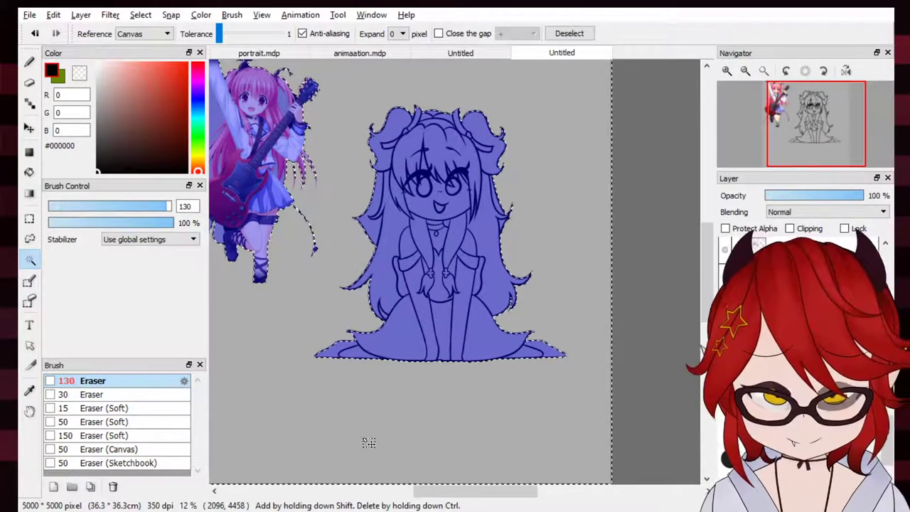
pyautogui.click(145, 17)
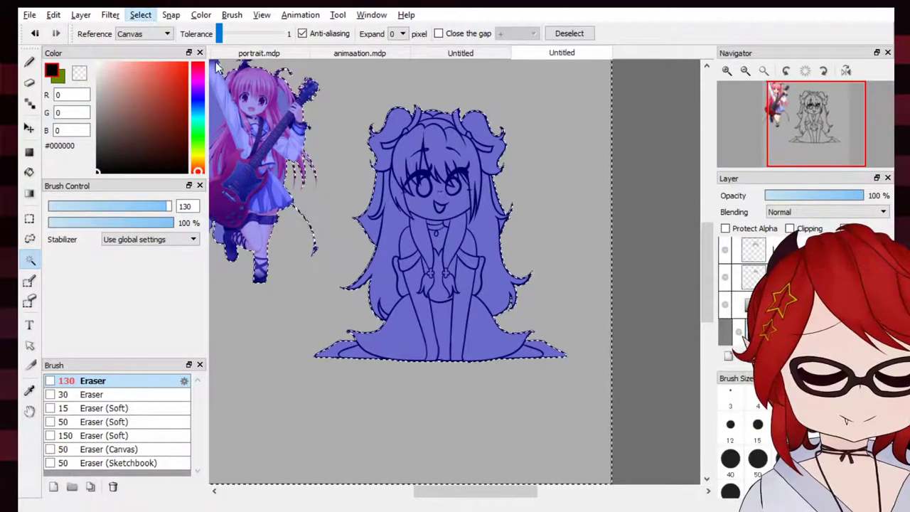
pyautogui.click(178, 56)
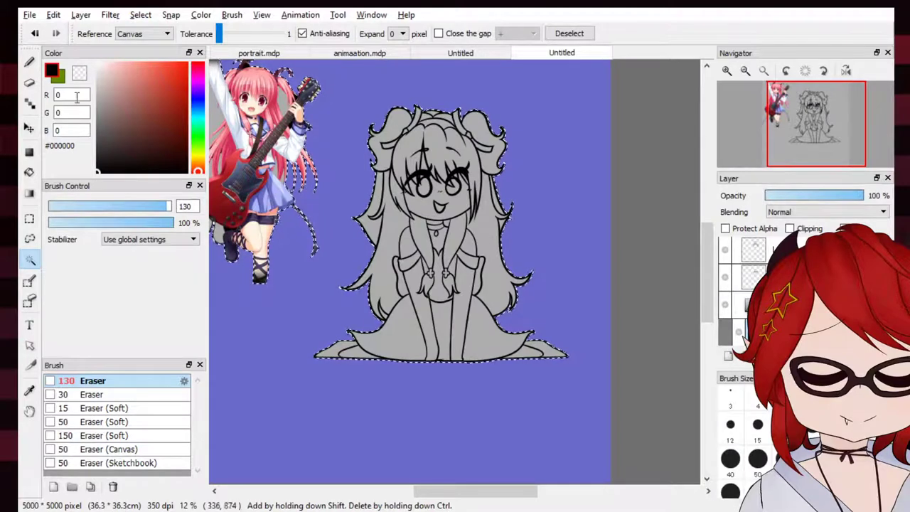
# Paint the selected silhouette solid green (#668C07) with the 2000-pixel Pen
pyautogui.click(31, 62)
pyautogui.click(61, 78)
pyautogui.moveTo(168, 206); pyautogui.dragTo(351, 196)
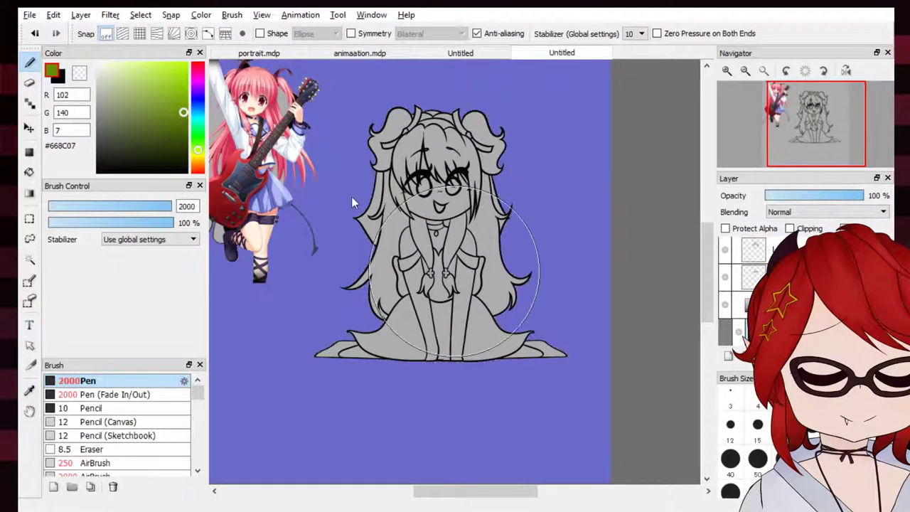
pyautogui.moveTo(573, 345)
pyautogui.mouseDown()
pyautogui.moveTo(535, 364)
pyautogui.moveTo(419, 381)
pyautogui.moveTo(551, 292)
pyautogui.moveTo(397, 315)
pyautogui.moveTo(533, 160)
pyautogui.moveTo(390, 184)
pyautogui.moveTo(384, 139)
pyautogui.mouseUp()
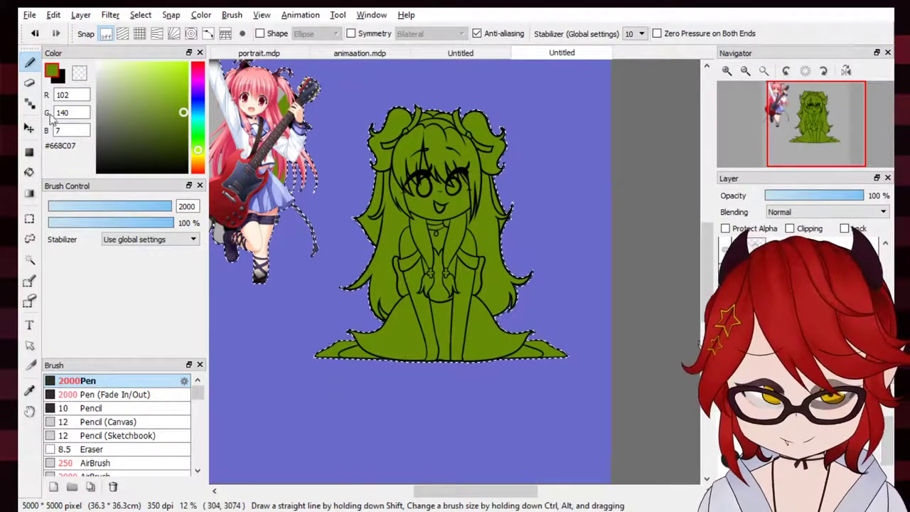
# Erase the stray green around the reference image and clear the selection
pyautogui.click(29, 82)
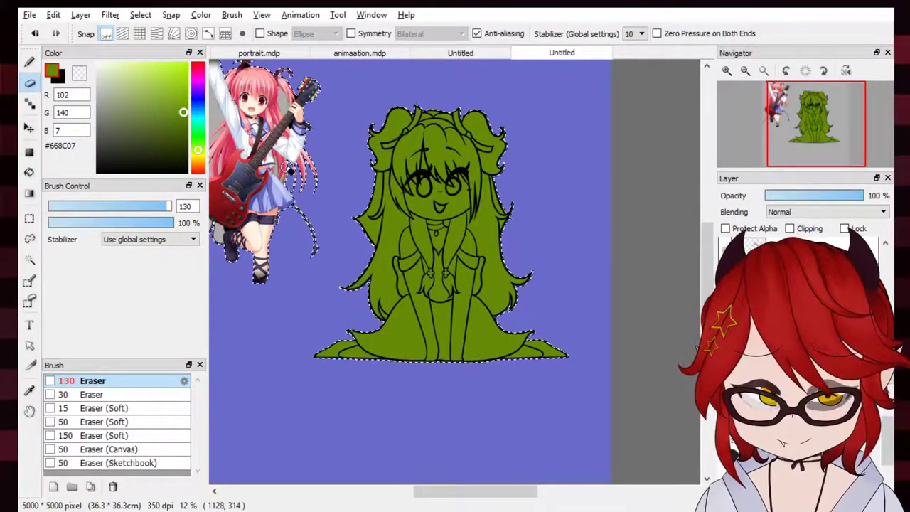
pyautogui.click(29, 219)
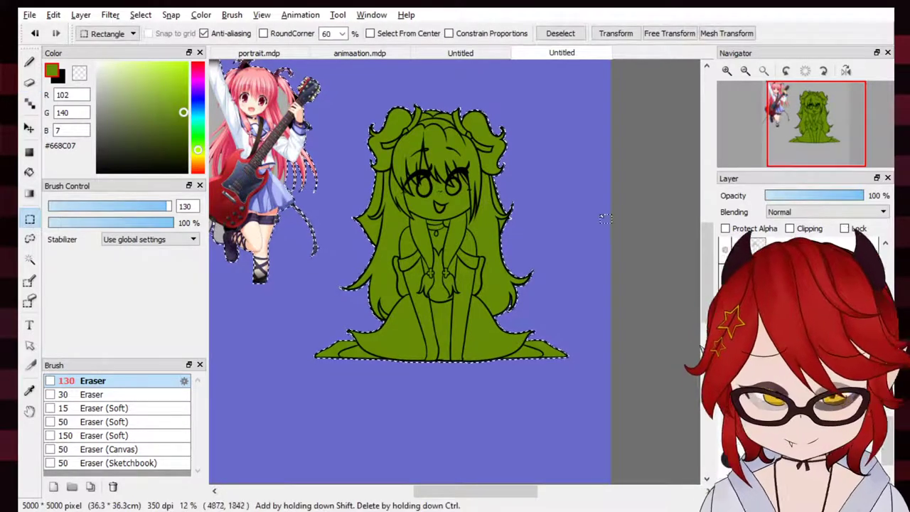
pyautogui.hotkey('ctrl', 'd')
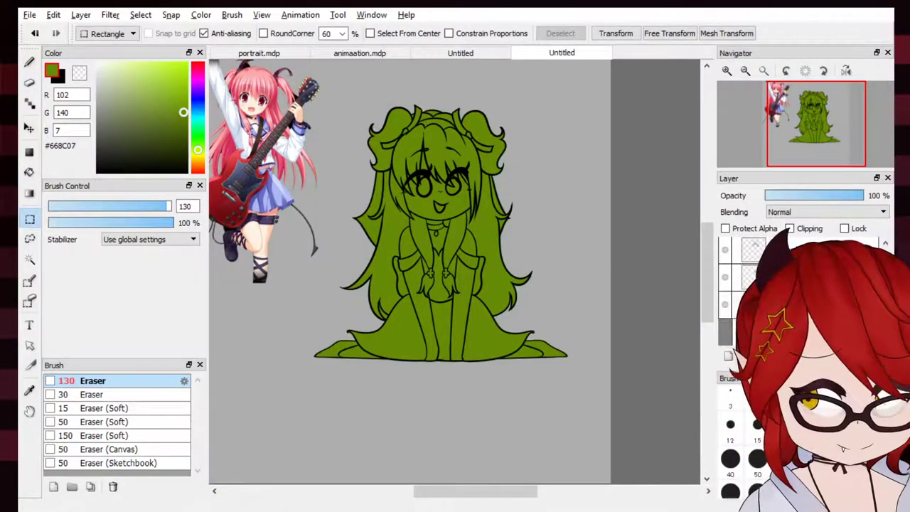
# Test a clipping layer over the green base with 2000-pixel purple (#7E078C) pen strokes, and remove it
pyautogui.click(728, 356)
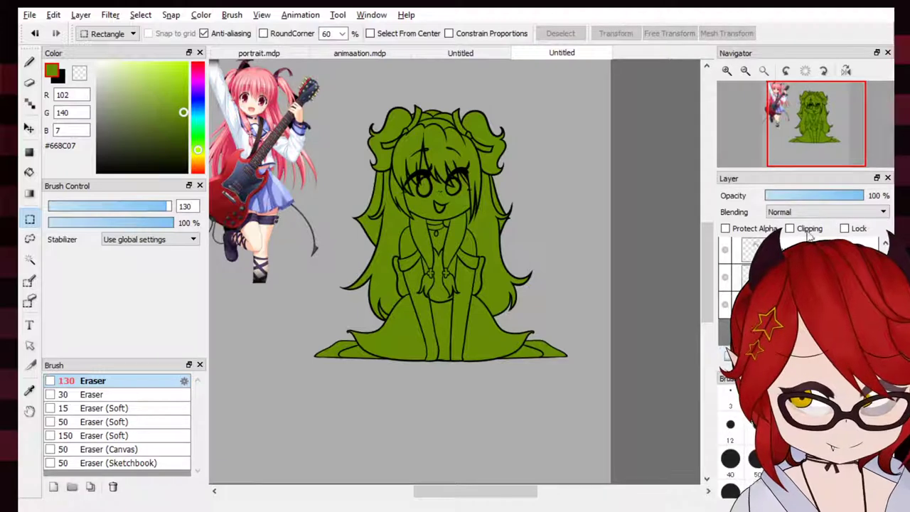
pyautogui.click(809, 229)
pyautogui.click(29, 62)
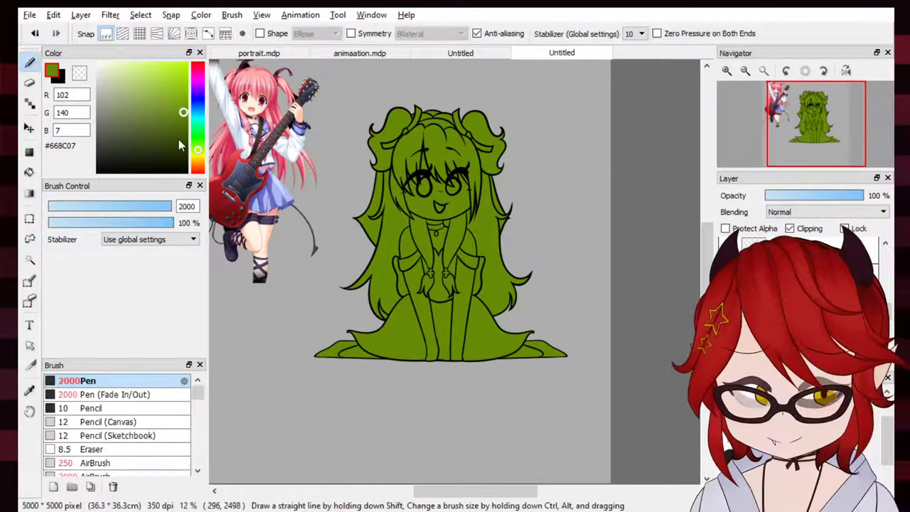
pyautogui.click(197, 82)
pyautogui.moveTo(598, 141)
pyautogui.mouseDown()
pyautogui.moveTo(528, 210)
pyautogui.moveTo(620, 427)
pyautogui.mouseUp()
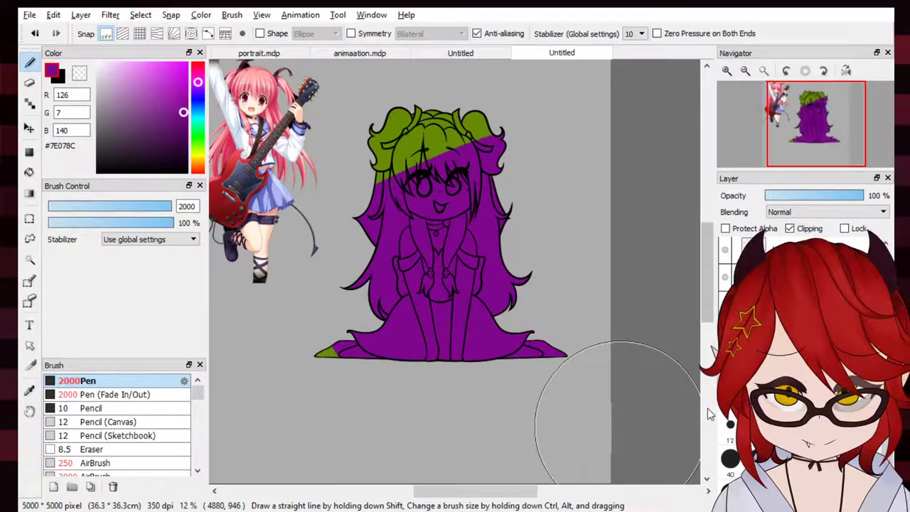
pyautogui.click(806, 356)
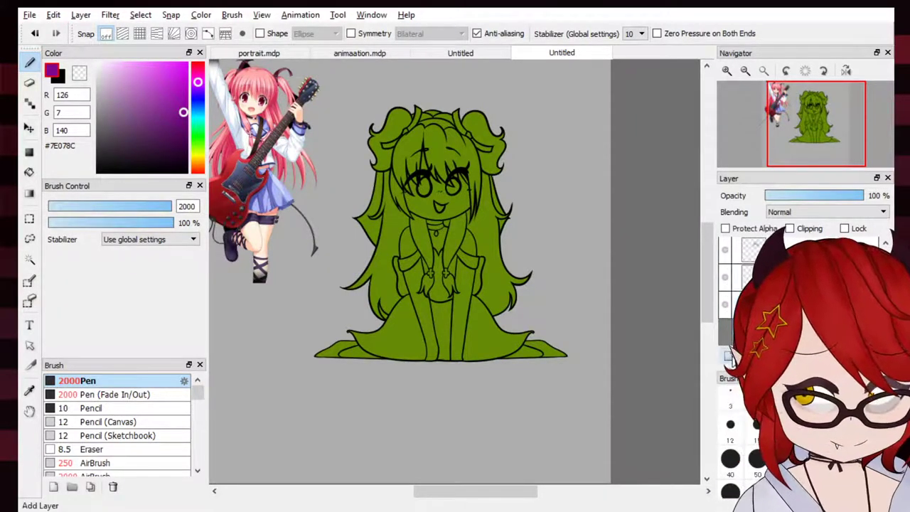
# Set the pen size to 138 pixels and sample the light pink #FBA4A7 from the reference character's hair
pyautogui.moveTo(158, 204)
pyautogui.mouseDown()
pyautogui.moveTo(160, 240)
pyautogui.moveTo(172, 241)
pyautogui.mouseUp()
pyautogui.click(727, 71)
pyautogui.click(726, 72)
pyautogui.click(727, 72)
pyautogui.click(726, 72)
pyautogui.moveTo(783, 110); pyautogui.dragTo(782, 106)
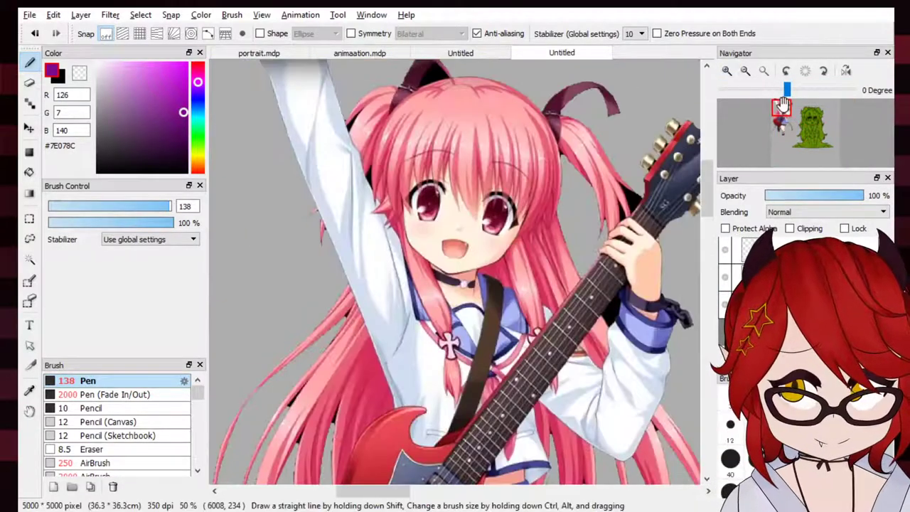
pyautogui.keyDown('alt'); pyautogui.click(471, 109); pyautogui.keyUp('alt')
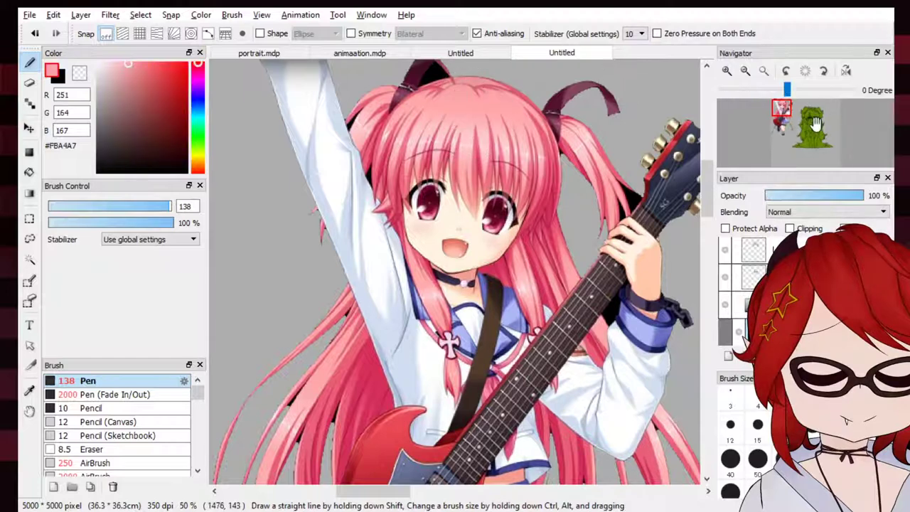
# Bucket-fill the bangs and the side fringe with the sampled pink on a layer clipped to the green base
pyautogui.click(810, 123)
pyautogui.click(744, 72)
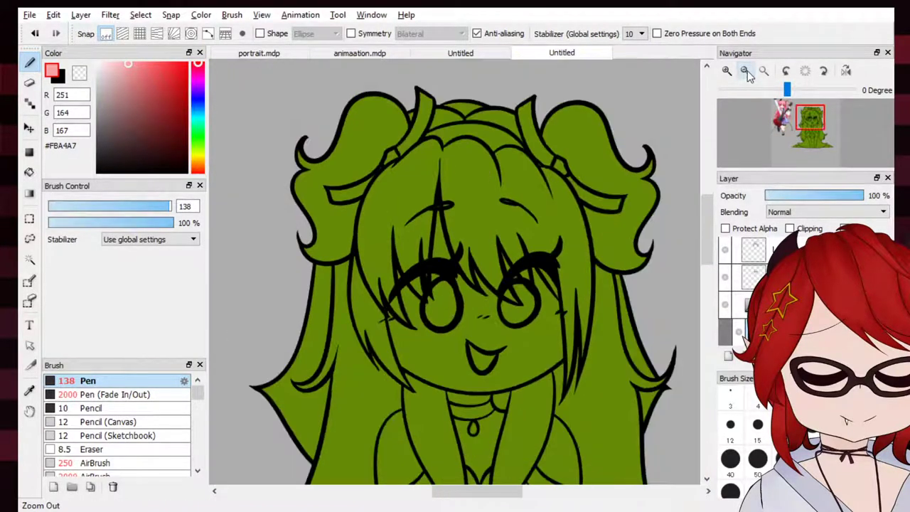
pyautogui.click(29, 172)
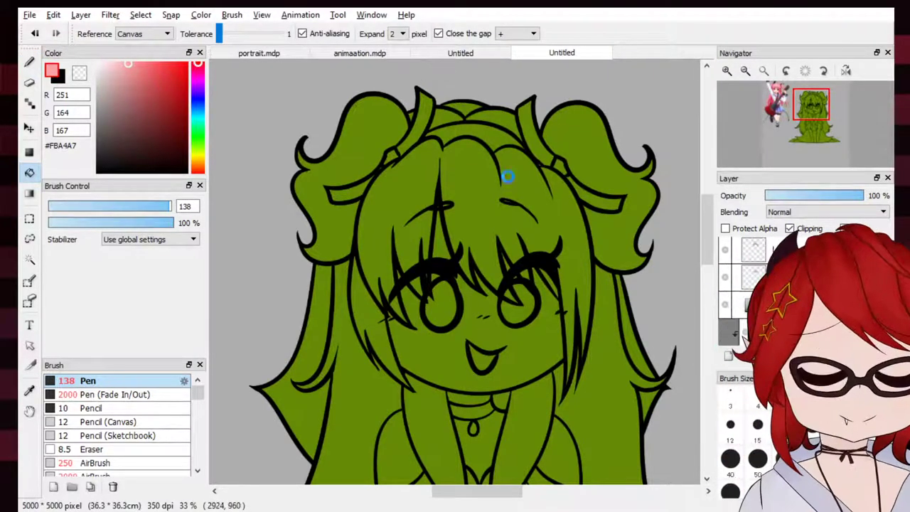
pyautogui.click(529, 171)
pyautogui.click(381, 299)
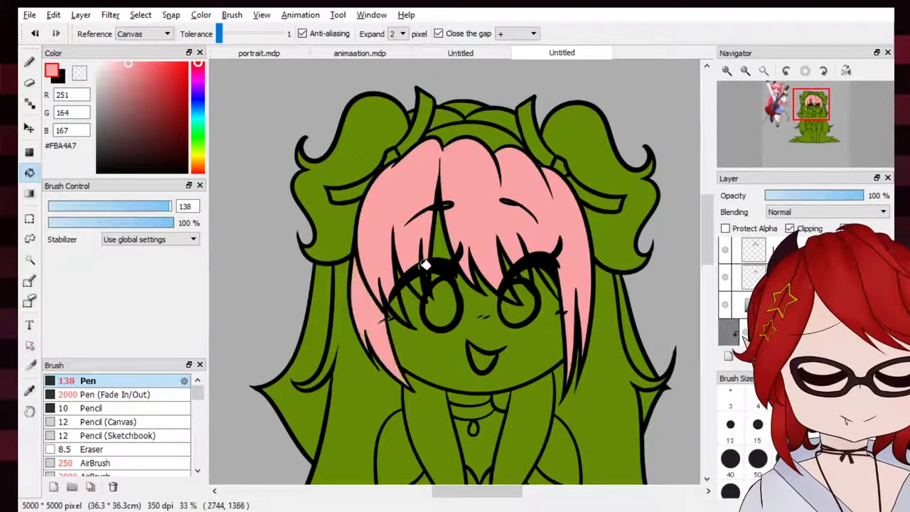
# Examine the pink fill around the bangs and eyes up close for missed spots
pyautogui.click(30, 62)
pyautogui.click(744, 72)
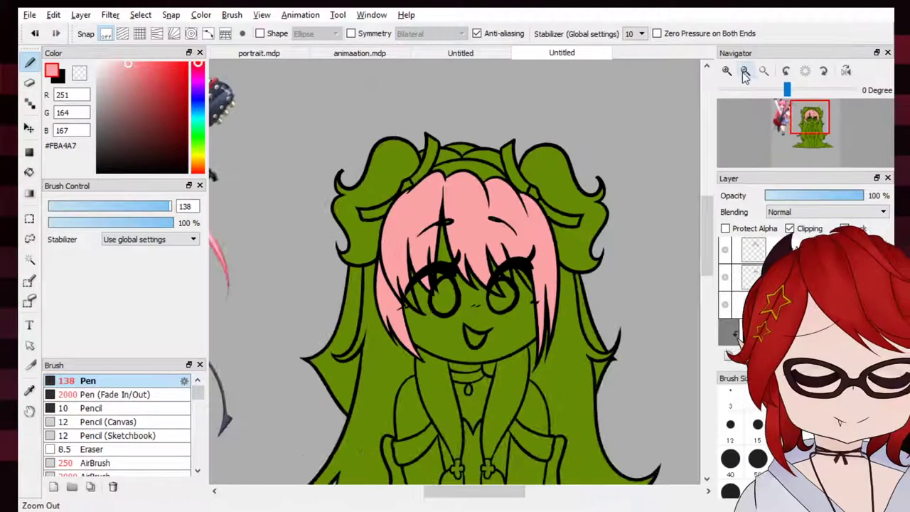
pyautogui.click(745, 72)
pyautogui.click(734, 74)
pyautogui.click(732, 73)
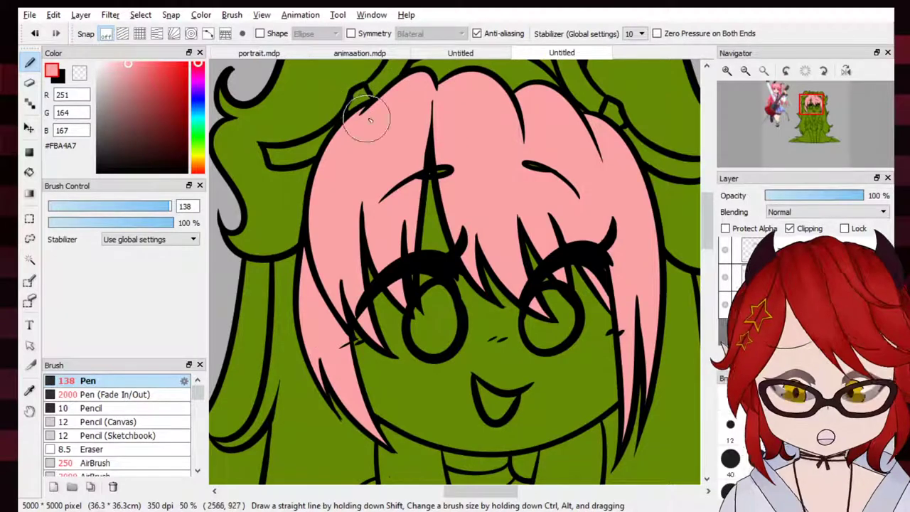
pyautogui.click(745, 71)
pyautogui.doubleClick(727, 71)
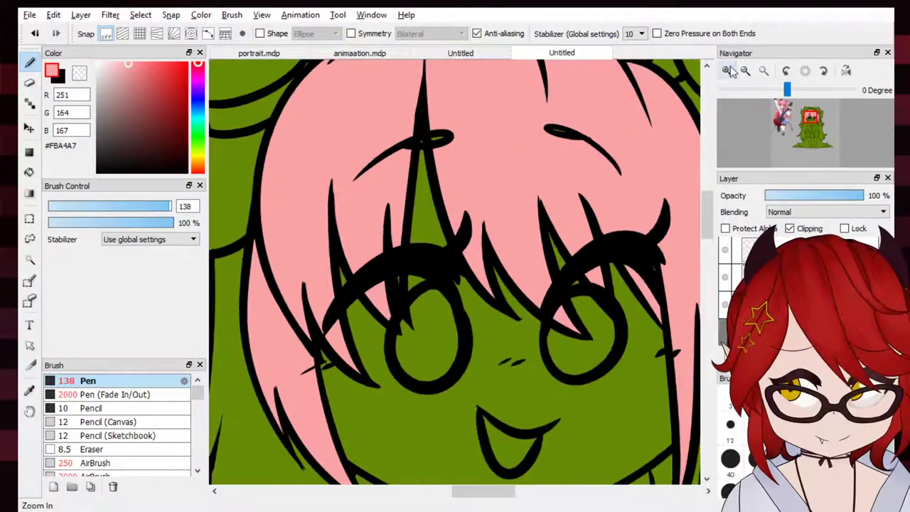
pyautogui.click(745, 70)
pyautogui.click(745, 70)
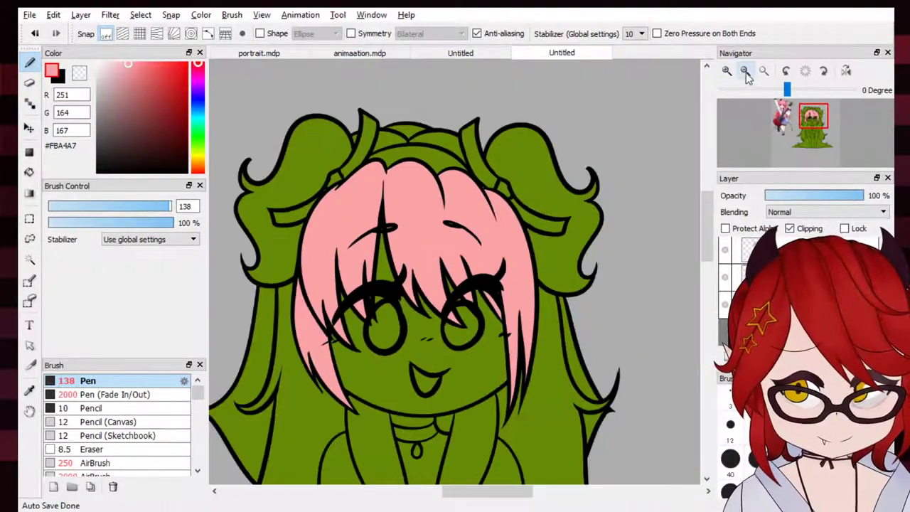
# Bucket-fill the long back hair with pink and clear the green base from the gaps between the hair tips
pyautogui.click(30, 172)
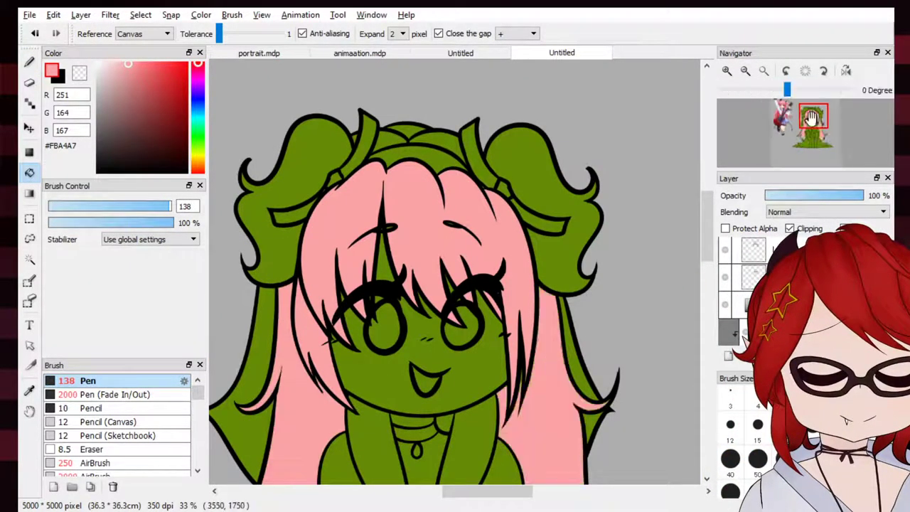
pyautogui.moveTo(811, 118)
pyautogui.mouseDown()
pyautogui.moveTo(820, 140)
pyautogui.moveTo(809, 135)
pyautogui.mouseUp()
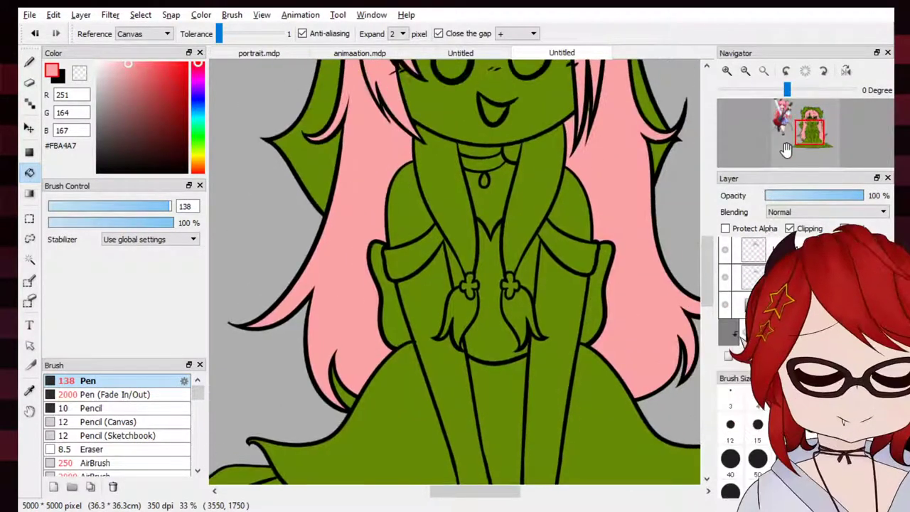
pyautogui.click(79, 72)
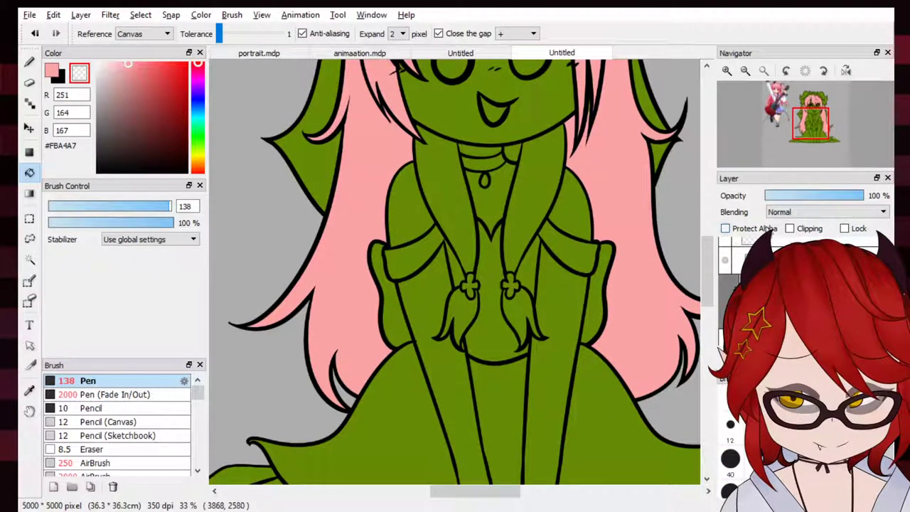
pyautogui.click(52, 70)
# Bucket-fill both front locks, their tied ends and the small hair gap beside the choker with pink
pyautogui.click(30, 62)
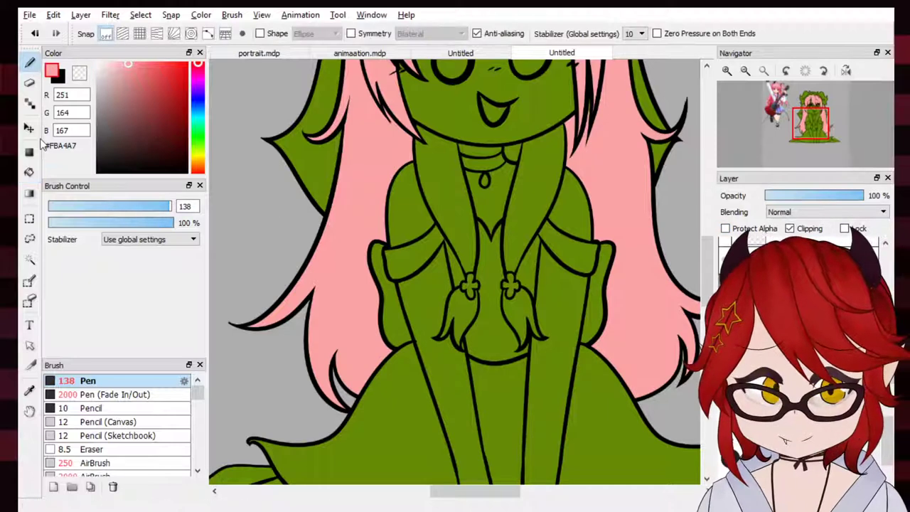
pyautogui.click(29, 172)
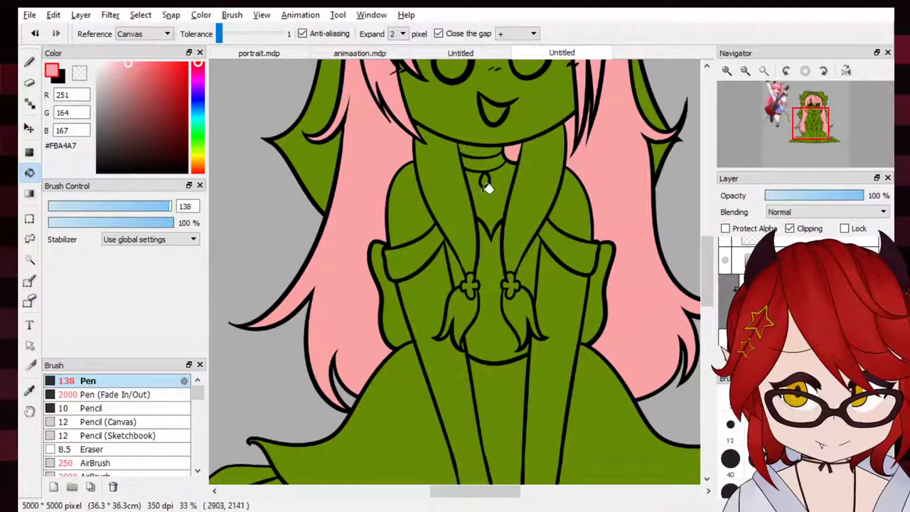
pyautogui.click(518, 204)
pyautogui.click(472, 302)
pyautogui.click(470, 236)
pyautogui.click(523, 307)
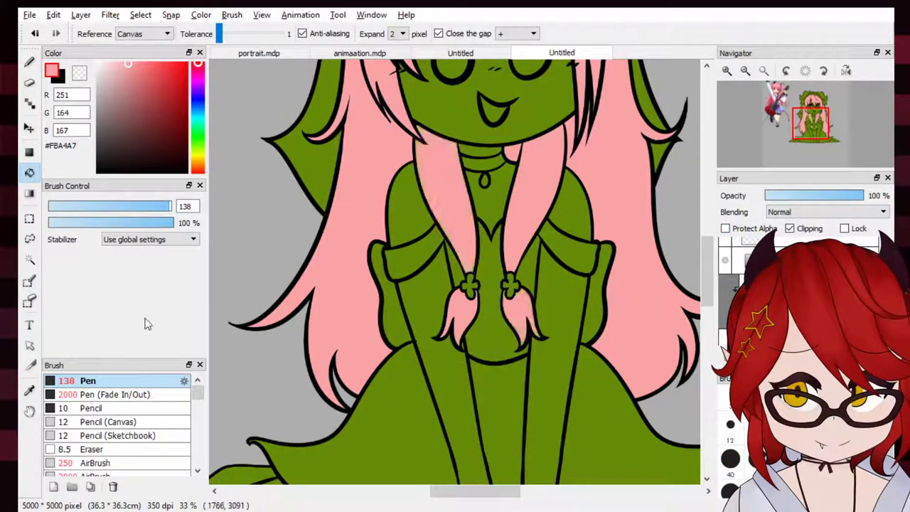
# Touch up the small green gap beside the hair clip with a size 33 pen in the hair pink
pyautogui.click(29, 62)
pyautogui.click(727, 70)
pyautogui.click(727, 70)
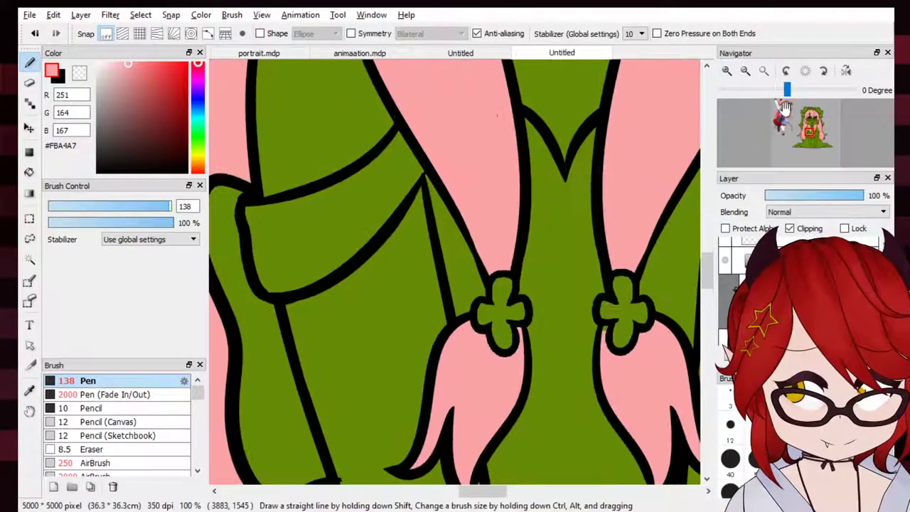
pyautogui.moveTo(813, 120); pyautogui.dragTo(812, 134)
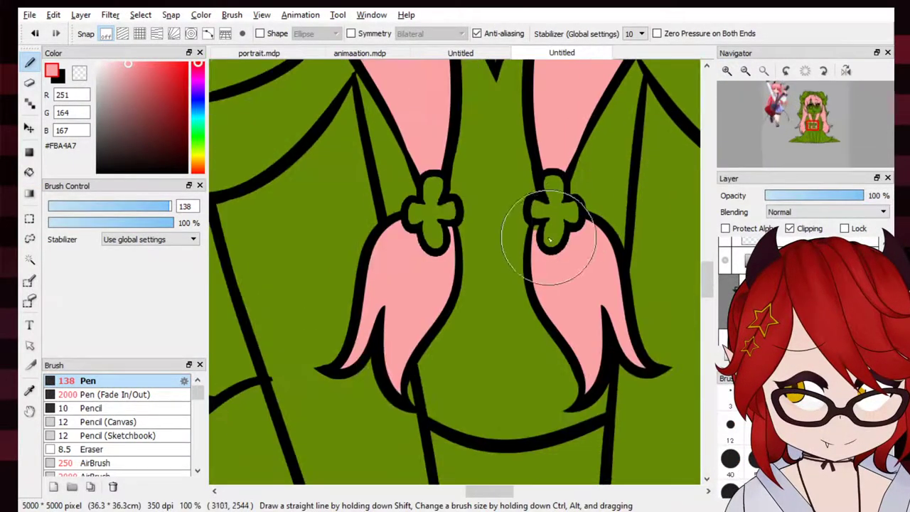
pyautogui.moveTo(158, 206); pyautogui.dragTo(120, 206)
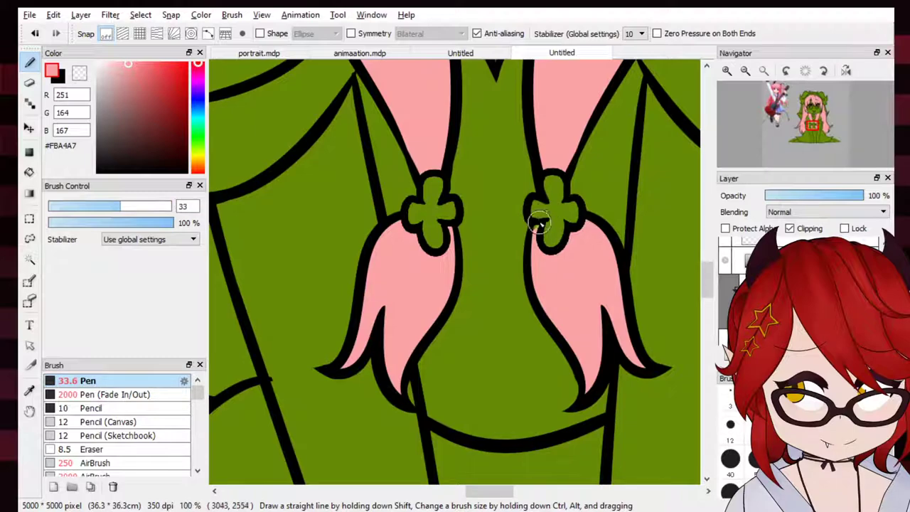
pyautogui.click(745, 71)
pyautogui.click(745, 70)
pyautogui.moveTo(802, 135); pyautogui.dragTo(812, 111)
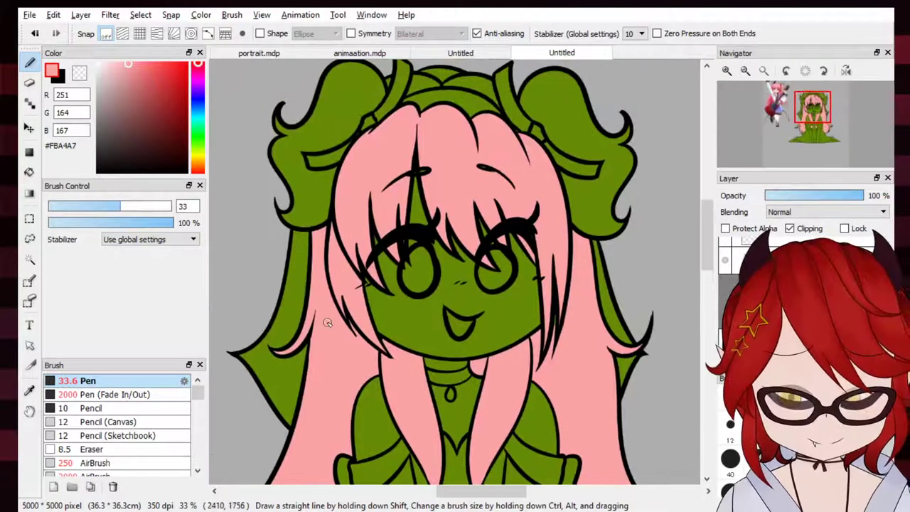
# Sample the dark maroon #53051F from the reference character's eye and bucket-fill both irises with it
pyautogui.press('g')
pyautogui.click(782, 104)
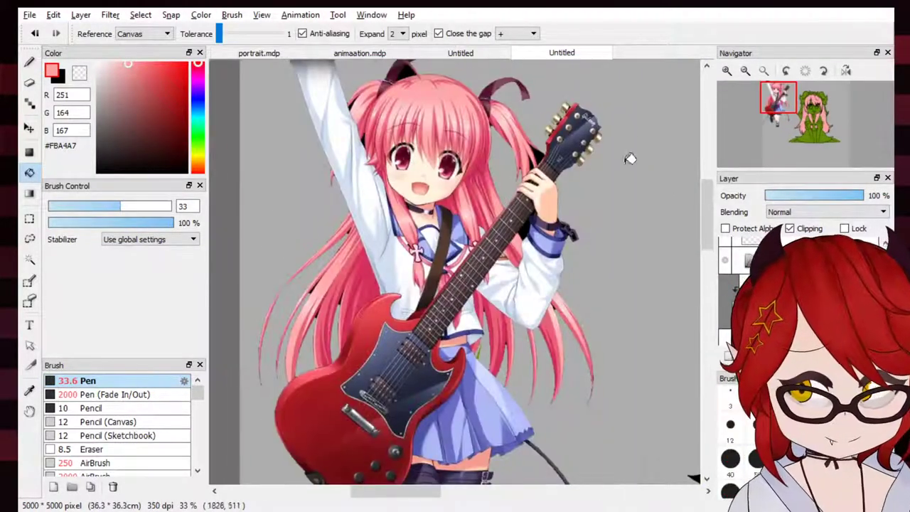
pyautogui.keyDown('alt'); pyautogui.click(449, 166); pyautogui.keyUp('alt')
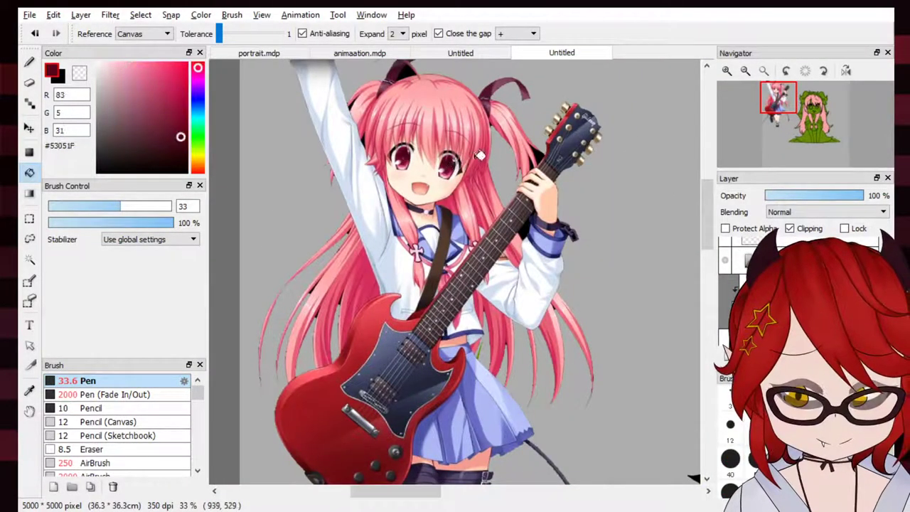
pyautogui.moveTo(786, 112); pyautogui.dragTo(809, 106)
pyautogui.click(478, 282)
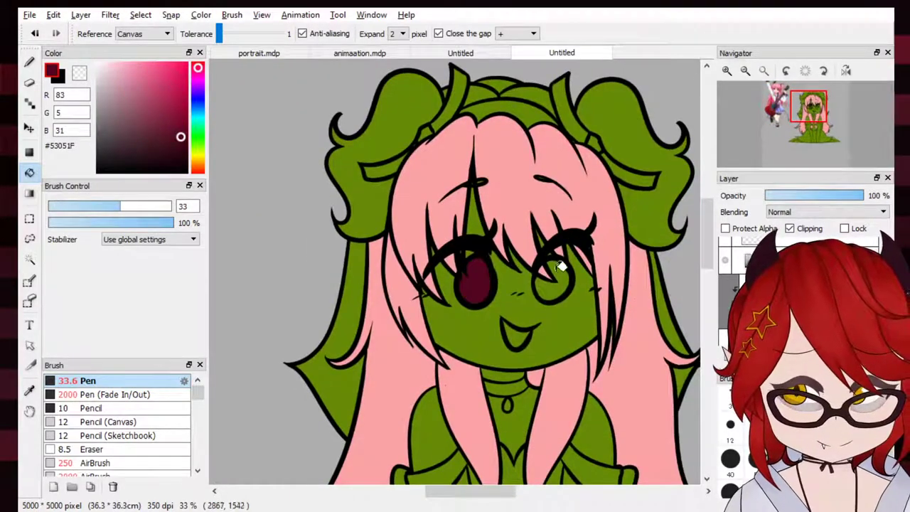
pyautogui.click(554, 278)
# Sample the lighter magenta #A61F4F from the reference eye and paint the lower half of both irises with a size 110 pen
pyautogui.hscroll(-10, 554, 279)
pyautogui.scroll(3, 611, 218)
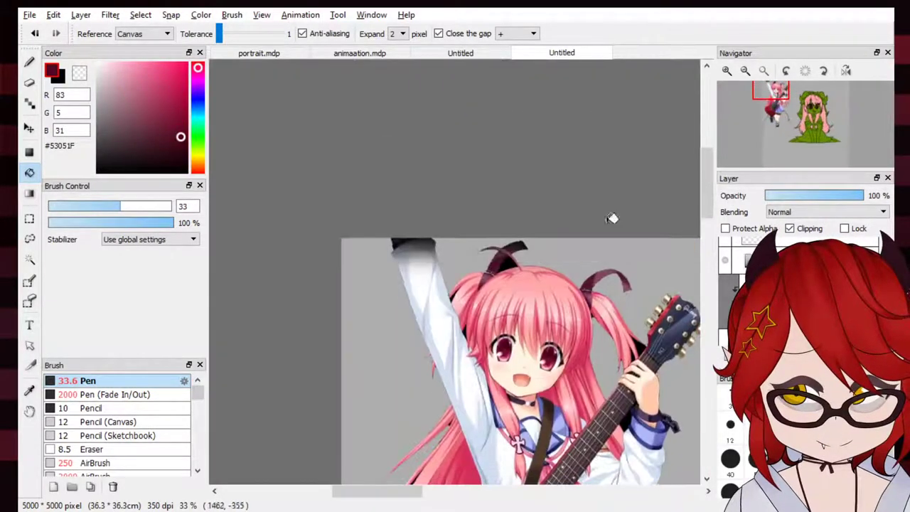
pyautogui.keyDown('alt'); pyautogui.click(508, 354); pyautogui.keyUp('alt')
pyautogui.moveTo(790, 123); pyautogui.dragTo(811, 120)
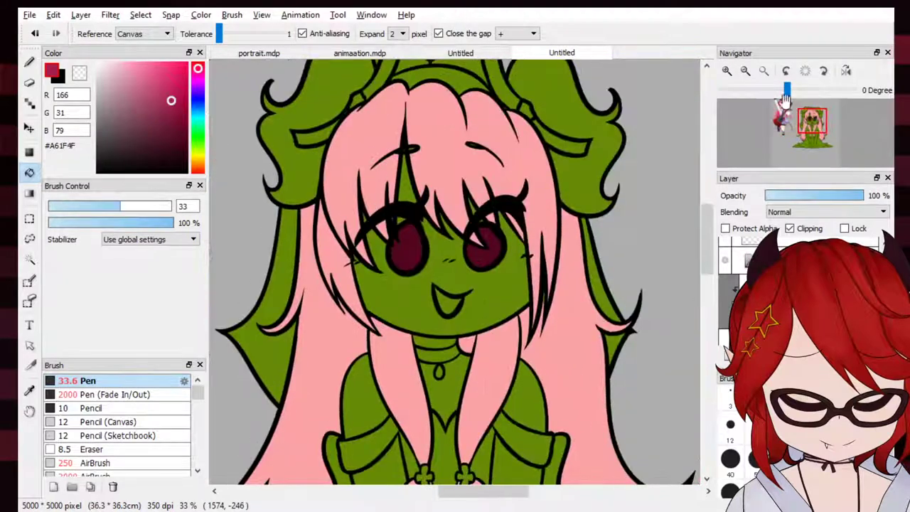
pyautogui.click(727, 71)
pyautogui.press('b')
pyautogui.moveTo(369, 257); pyautogui.dragTo(397, 263)
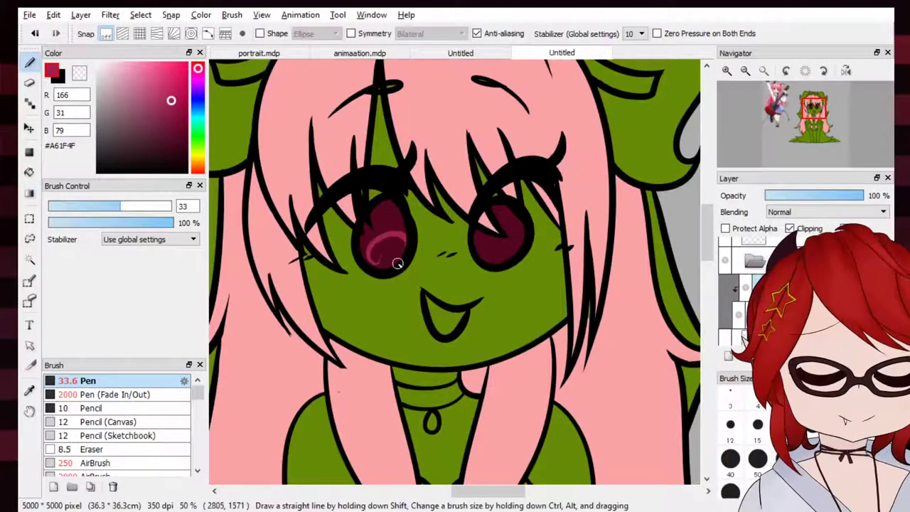
pyautogui.moveTo(147, 206); pyautogui.dragTo(160, 206)
pyautogui.hotkey('ctrl', 'z')
pyautogui.moveTo(386, 261); pyautogui.dragTo(382, 241)
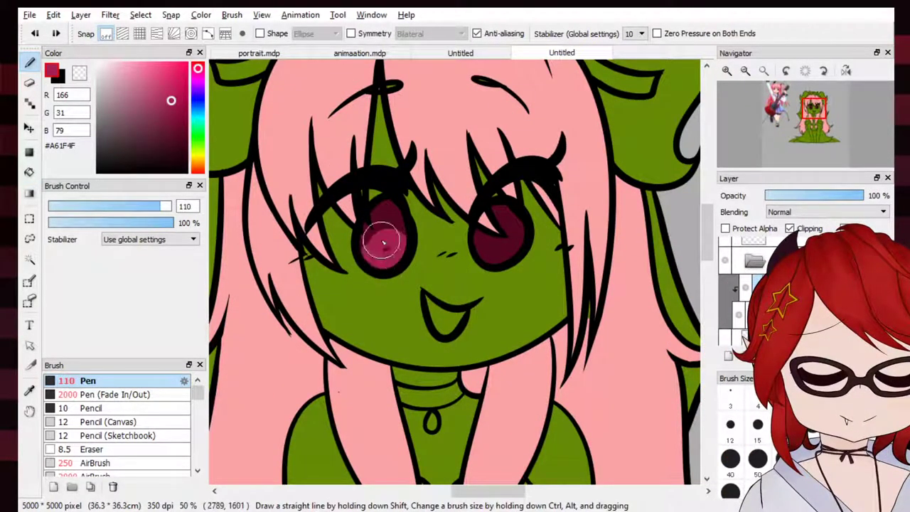
pyautogui.moveTo(501, 250); pyautogui.dragTo(491, 253)
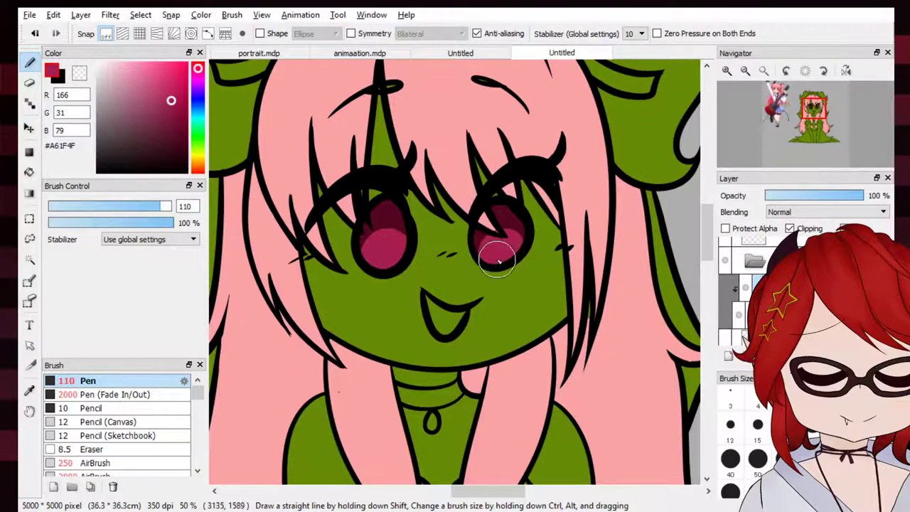
# Sample the hair pink #FBA4A7, reduce the pen size to about 49, and bucket-fill both pigtails on top of the head
pyautogui.rightClick(464, 171)
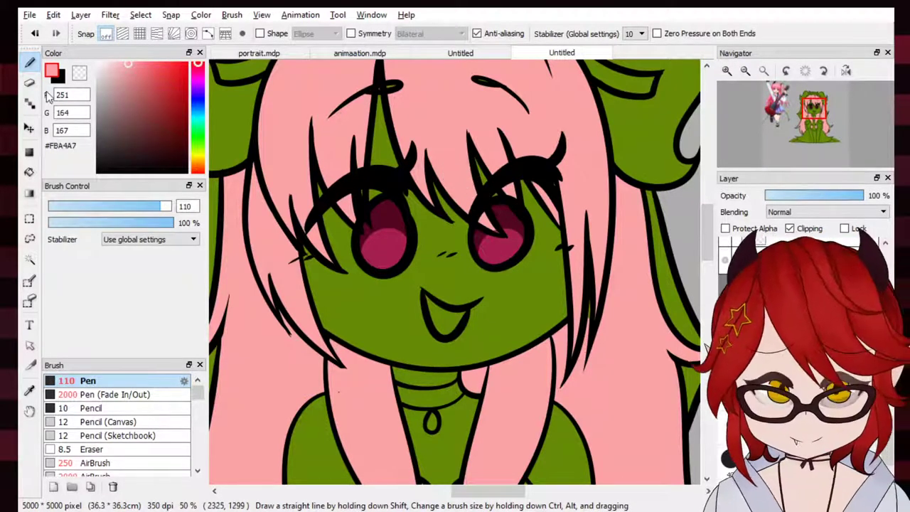
pyautogui.click(141, 207)
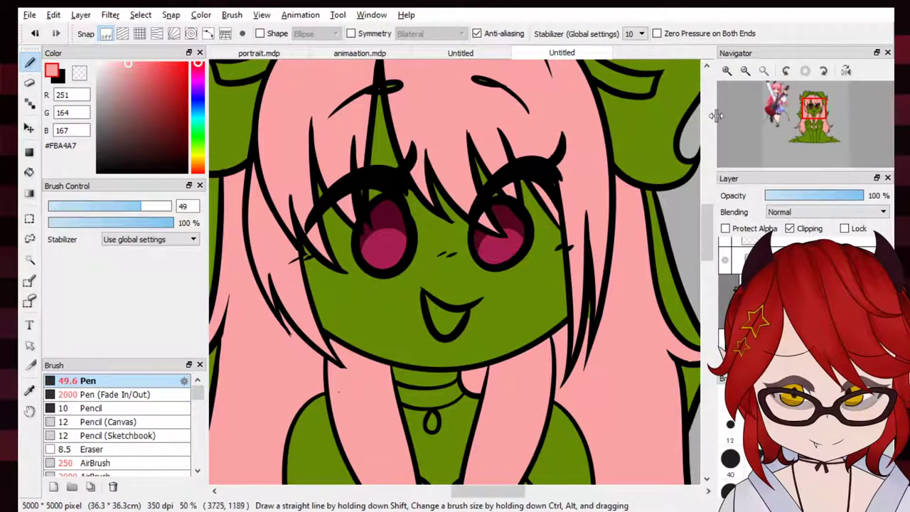
pyautogui.click(746, 72)
pyautogui.click(746, 72)
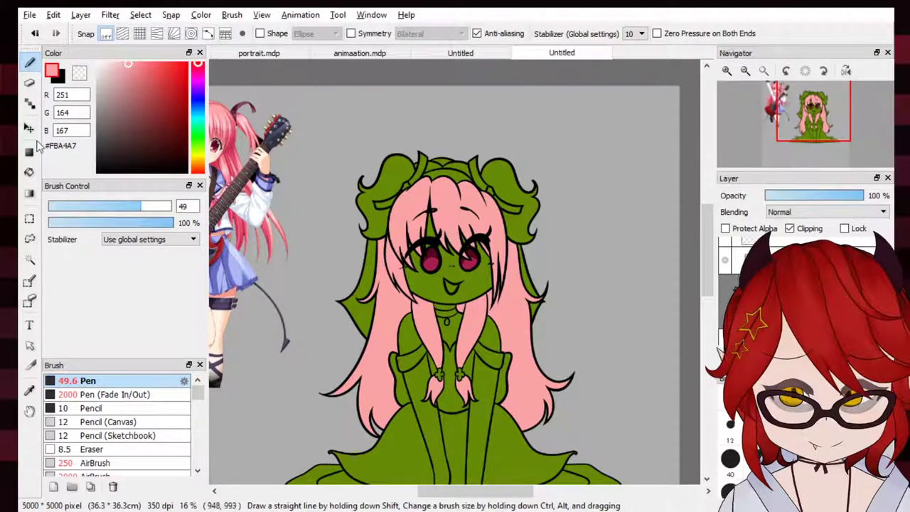
pyautogui.click(29, 173)
pyautogui.click(411, 179)
pyautogui.click(521, 173)
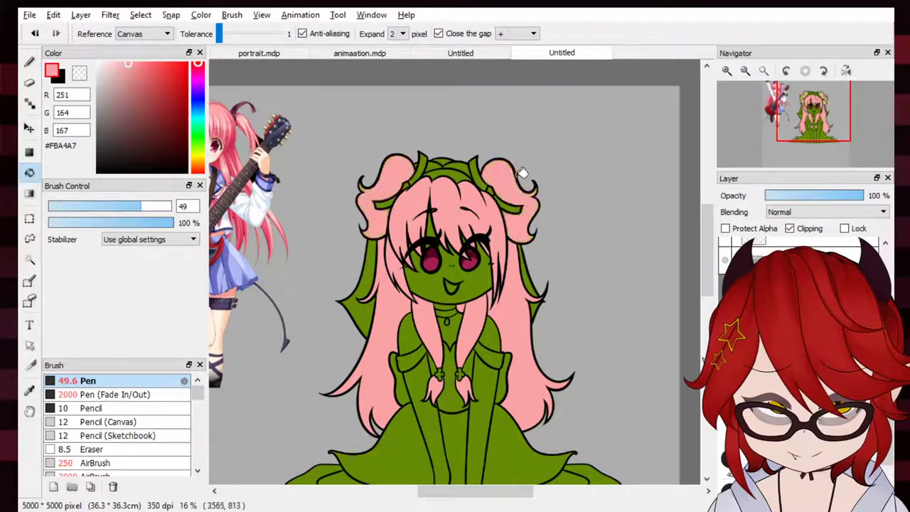
# Choose the darker pink #DA898C and bucket-fill the open mouth with it
pyautogui.click(727, 71)
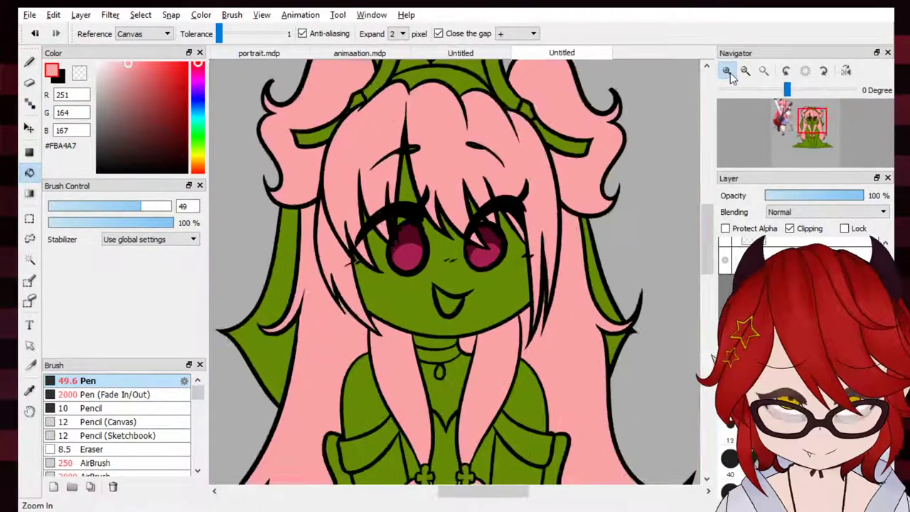
pyautogui.click(727, 71)
pyautogui.click(746, 72)
pyautogui.click(746, 72)
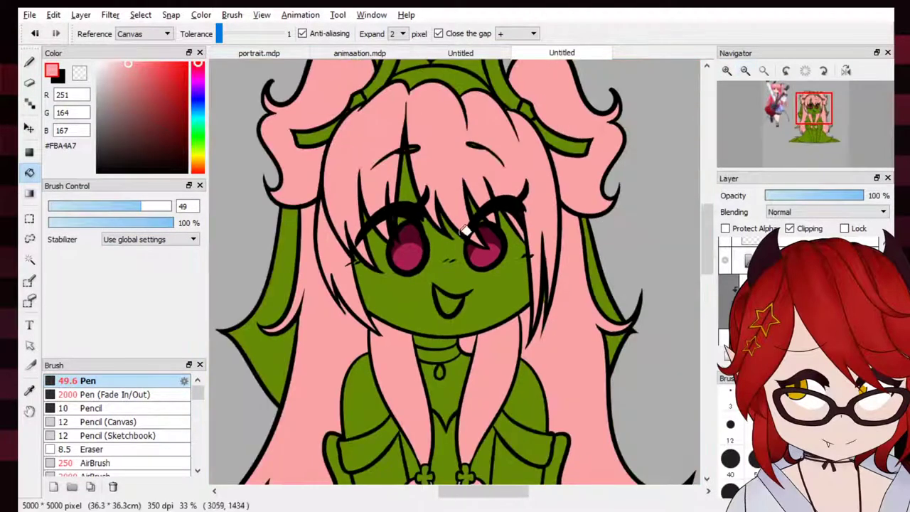
pyautogui.click(130, 78)
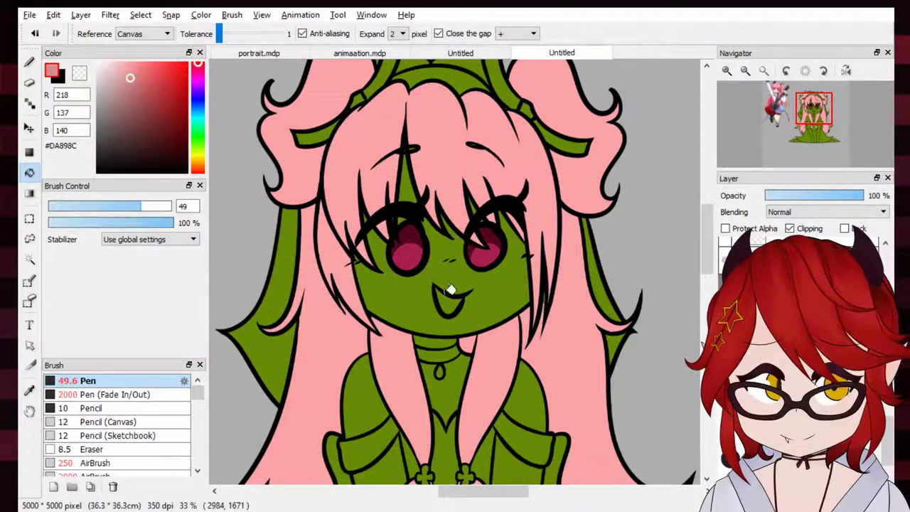
pyautogui.click(447, 297)
# Sample the cream skin color #FEF3E2 from the reference character's face and bucket-fill the face with it
pyautogui.click(777, 114)
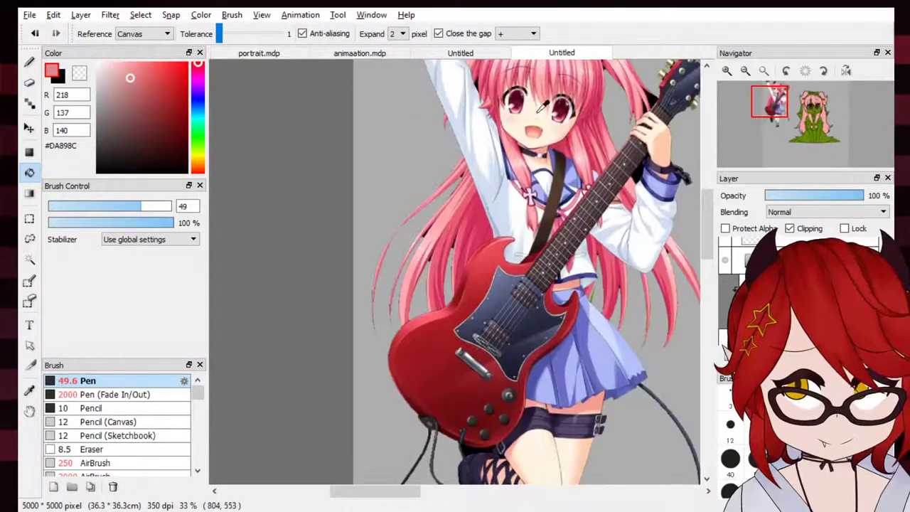
pyautogui.rightClick(534, 111)
pyautogui.moveTo(788, 123); pyautogui.dragTo(812, 121)
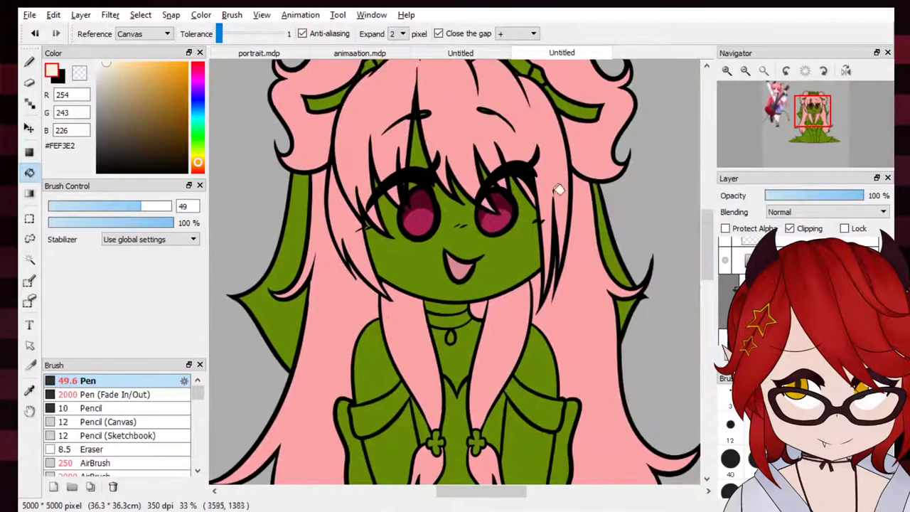
pyautogui.click(472, 236)
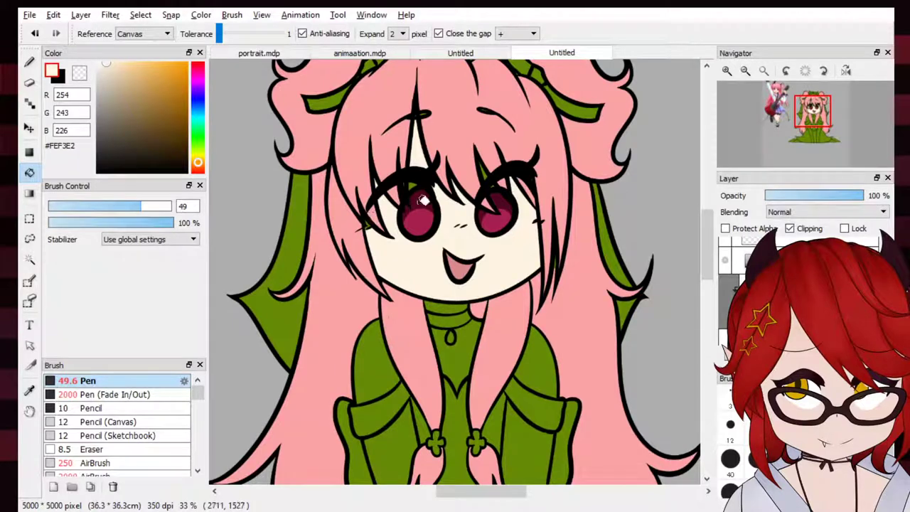
# Touch up the leftover green slivers between the bangs and eyelashes with the pen, using the sampled hair pink and skin cream
pyautogui.click(726, 71)
pyautogui.click(726, 70)
pyautogui.click(745, 71)
pyautogui.press('b')
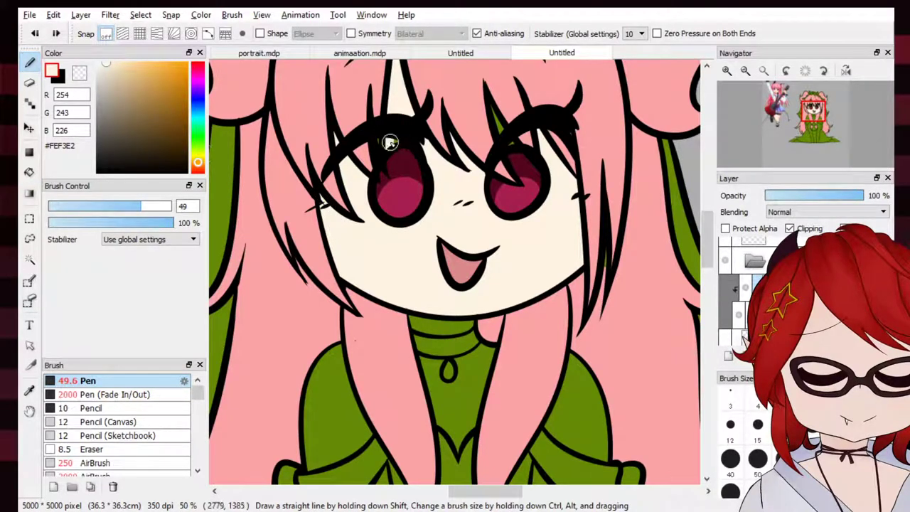
pyautogui.keyDown('alt'); pyautogui.click(370, 85); pyautogui.keyUp('alt')
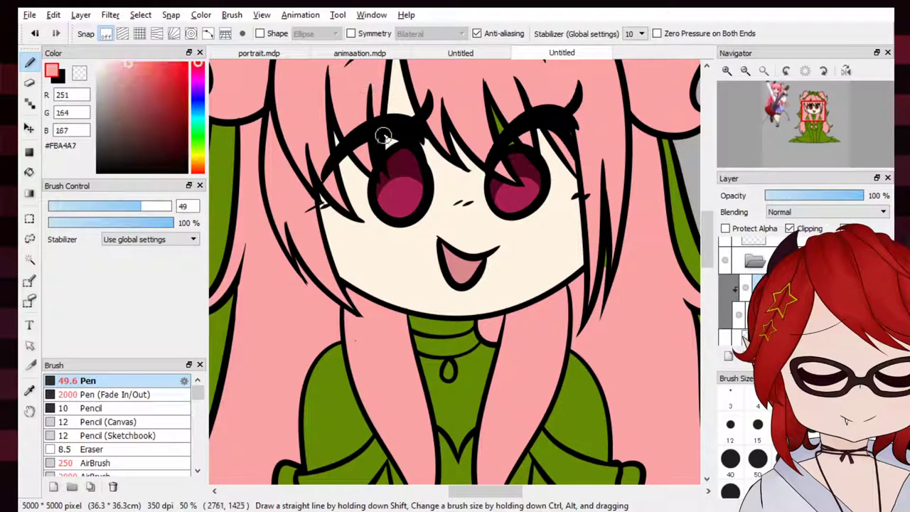
pyautogui.keyDown('alt'); pyautogui.click(545, 229); pyautogui.keyUp('alt')
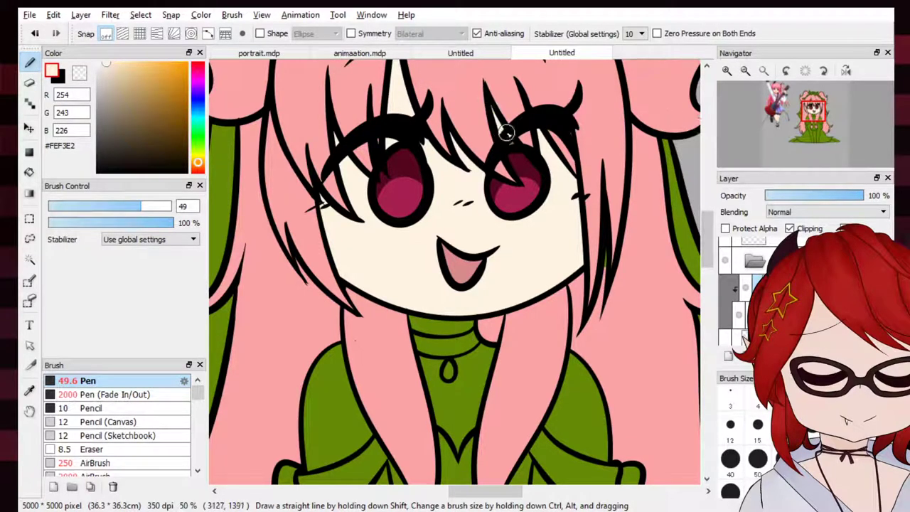
# Bucket-fill the neck, chest, shoulders, both arms and the visible legs with the cream skin color
pyautogui.click(745, 71)
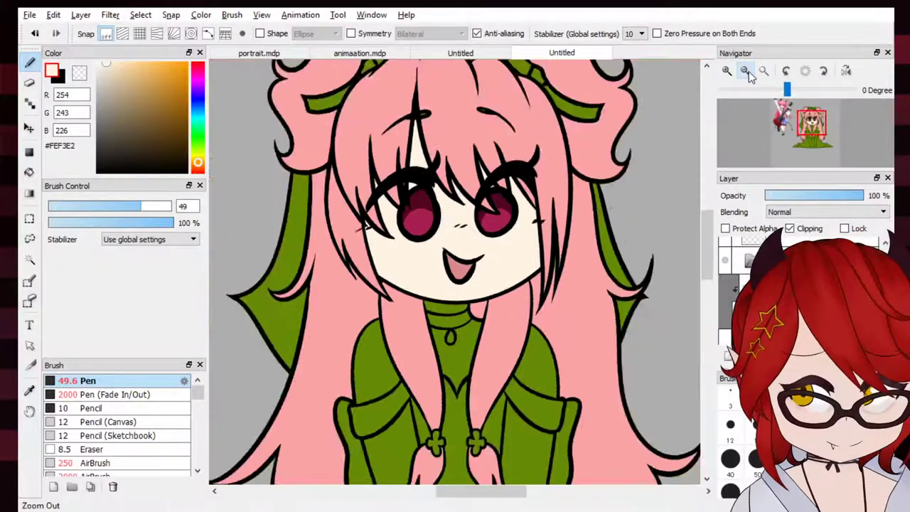
pyautogui.click(745, 70)
pyautogui.click(745, 70)
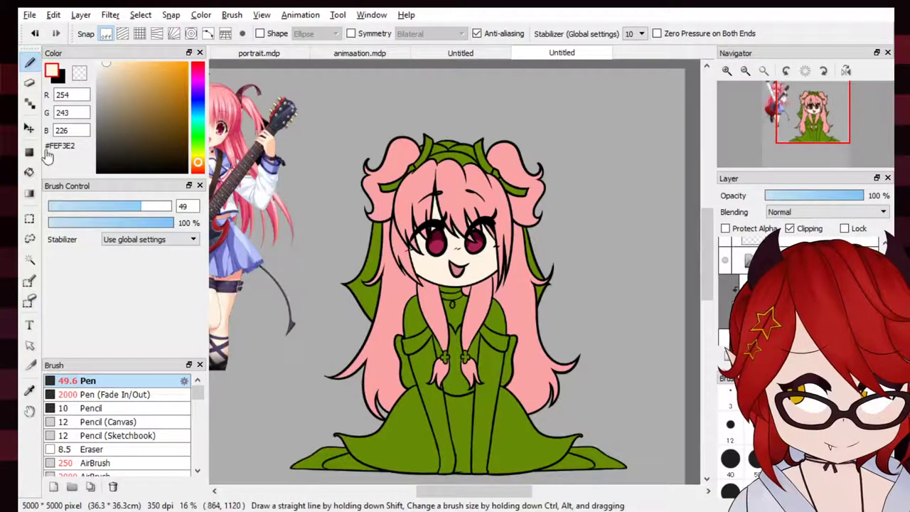
pyautogui.press('g')
pyautogui.click(459, 310)
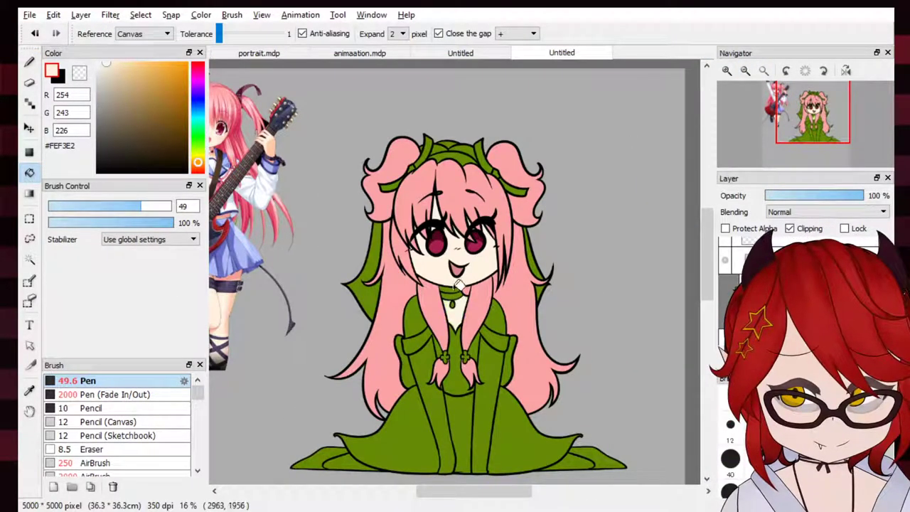
pyautogui.click(417, 317)
pyautogui.click(441, 415)
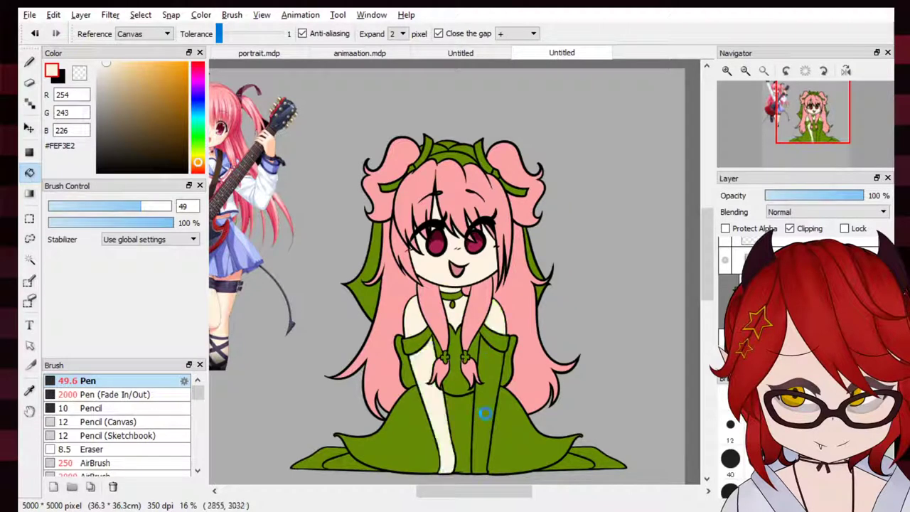
pyautogui.click(488, 416)
pyautogui.click(583, 461)
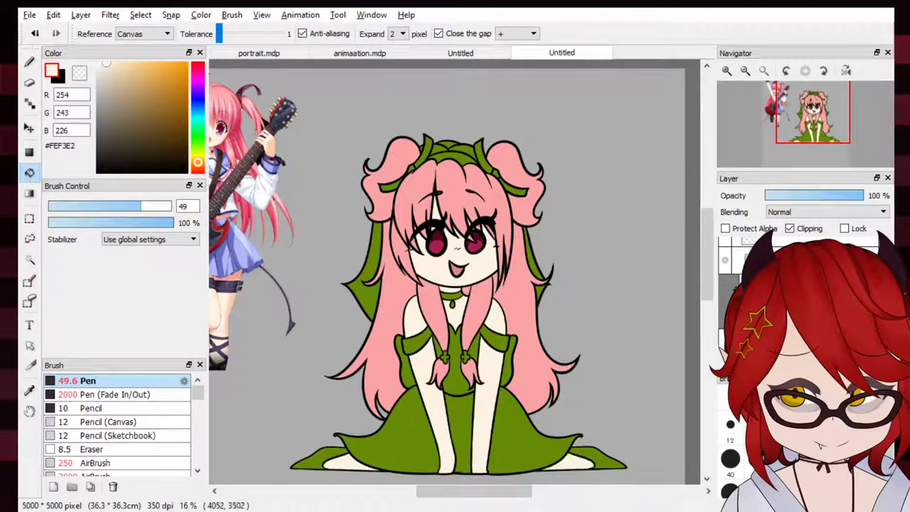
# Try bucket-filling the dress bodice with white sampled from the reference character's blouse, and undo the fills
pyautogui.click(727, 70)
pyautogui.click(727, 70)
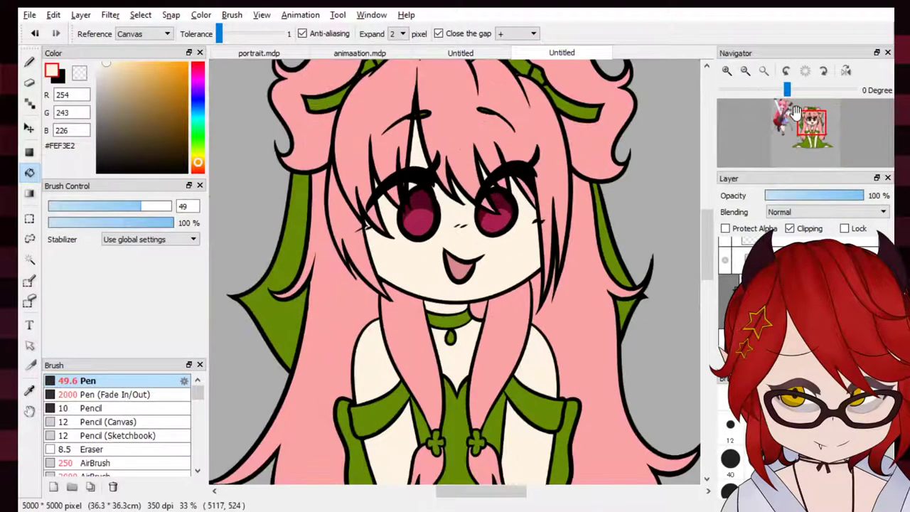
pyautogui.moveTo(790, 121); pyautogui.dragTo(787, 116)
pyautogui.rightClick(373, 184)
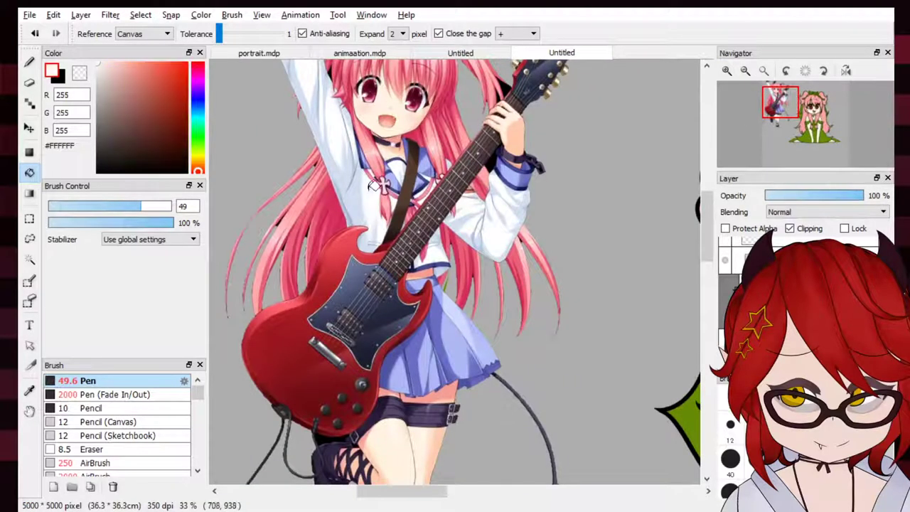
pyautogui.click(790, 148)
pyautogui.moveTo(790, 148); pyautogui.dragTo(814, 130)
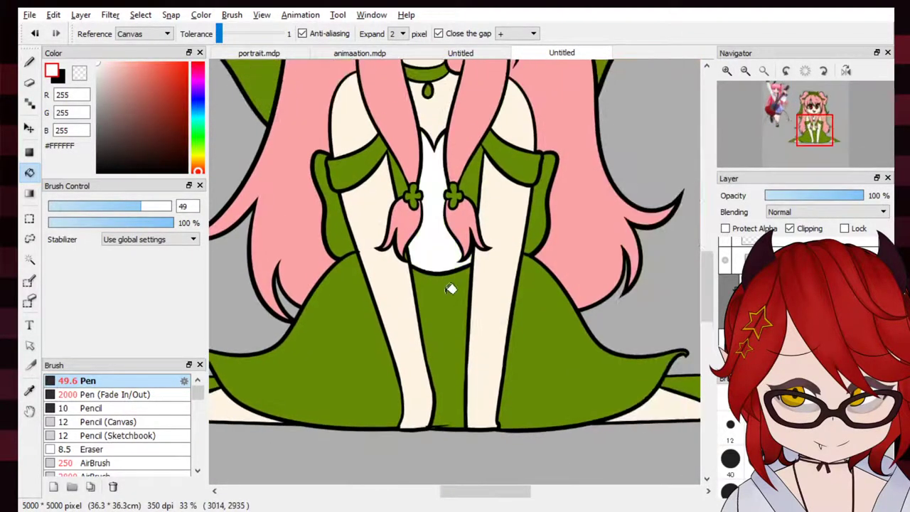
pyautogui.click(469, 175)
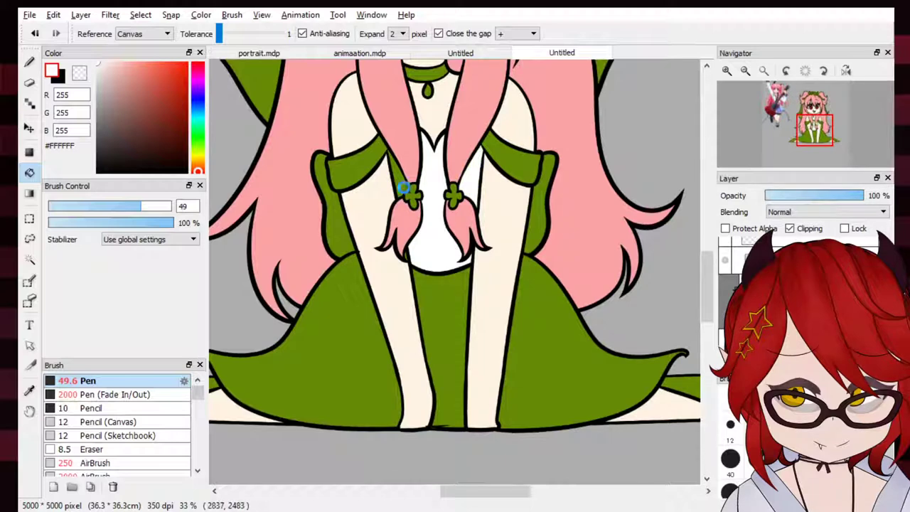
pyautogui.hotkey('ctrl', 'z')
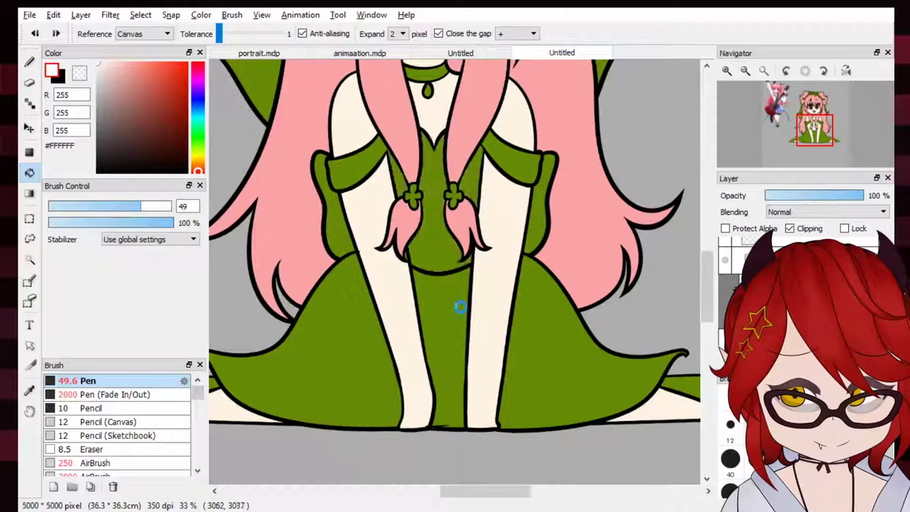
# Bucket-fill the whole skirt with white and the dress bodice with pale blue-gray #DADEDF
pyautogui.click(454, 300)
pyautogui.click(361, 427)
pyautogui.click(514, 390)
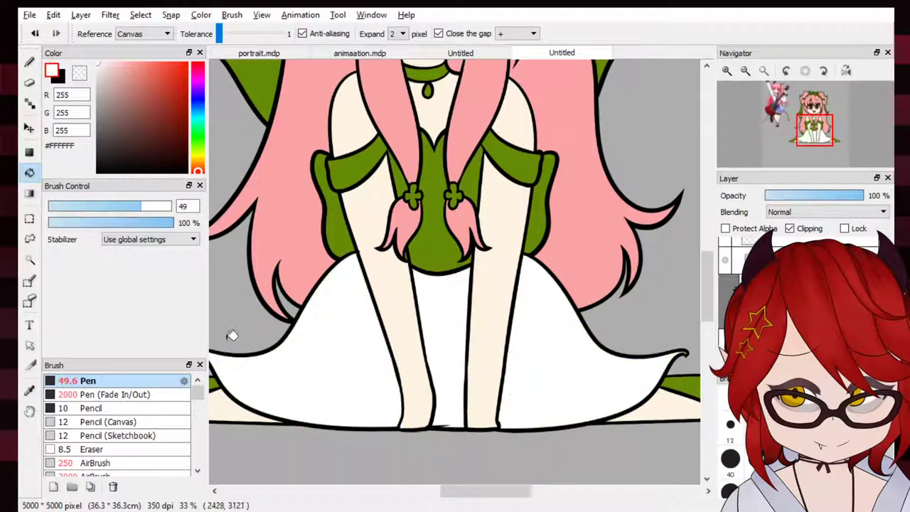
pyautogui.moveTo(100, 72); pyautogui.dragTo(98, 76)
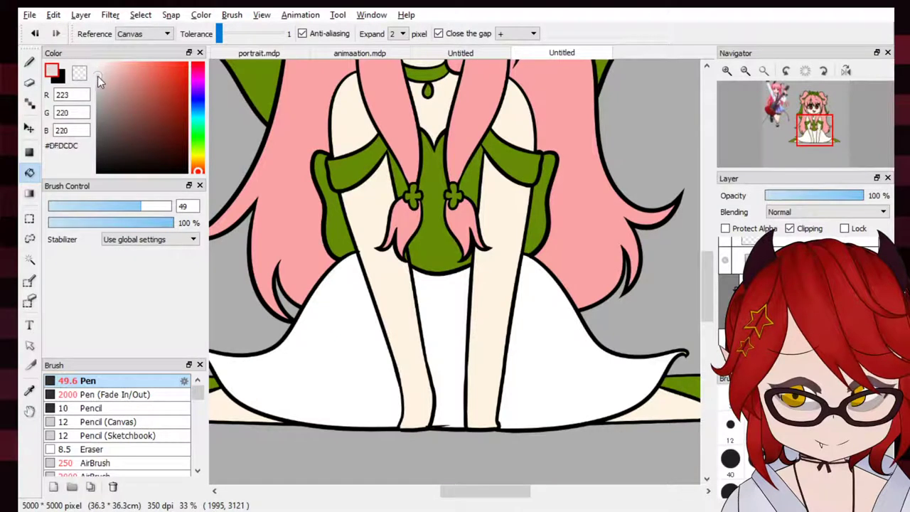
pyautogui.click(199, 120)
pyautogui.click(433, 230)
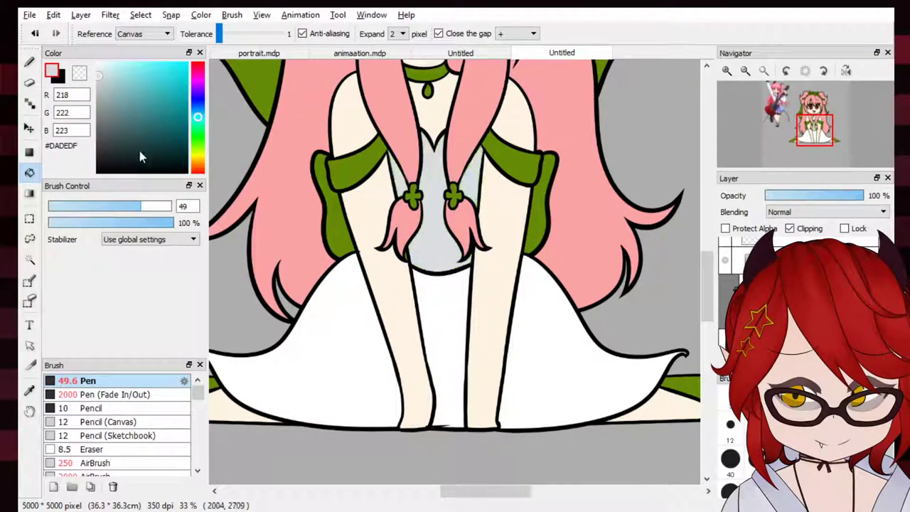
# Bucket-fill the off-shoulder sleeves with gray #ACB5B6, try teal-gray #8BB2B4 on them, and fill the back bow with gray #929E9F
pyautogui.moveTo(101, 80); pyautogui.dragTo(101, 94)
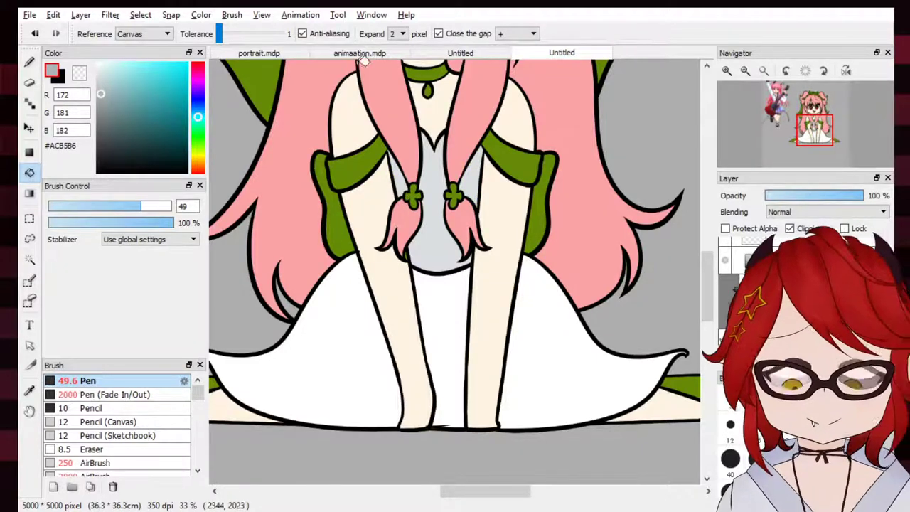
pyautogui.click(377, 158)
pyautogui.click(514, 165)
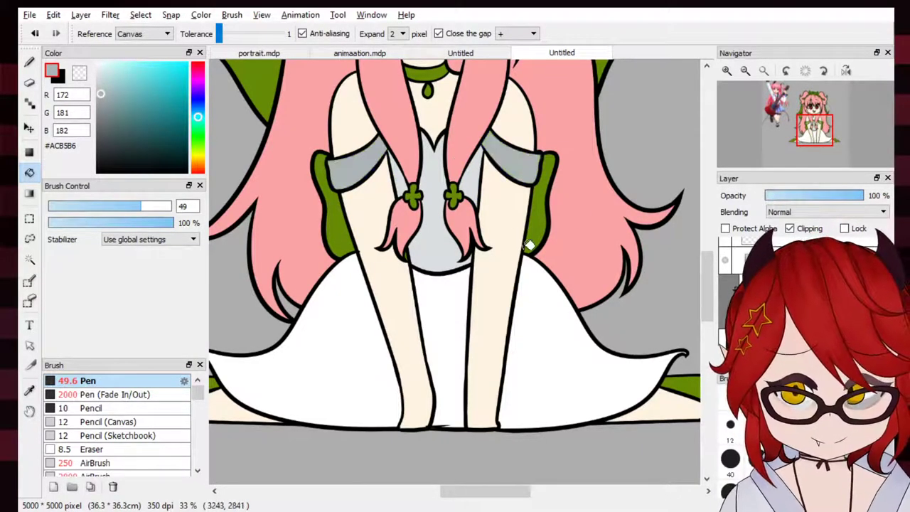
pyautogui.click(116, 93)
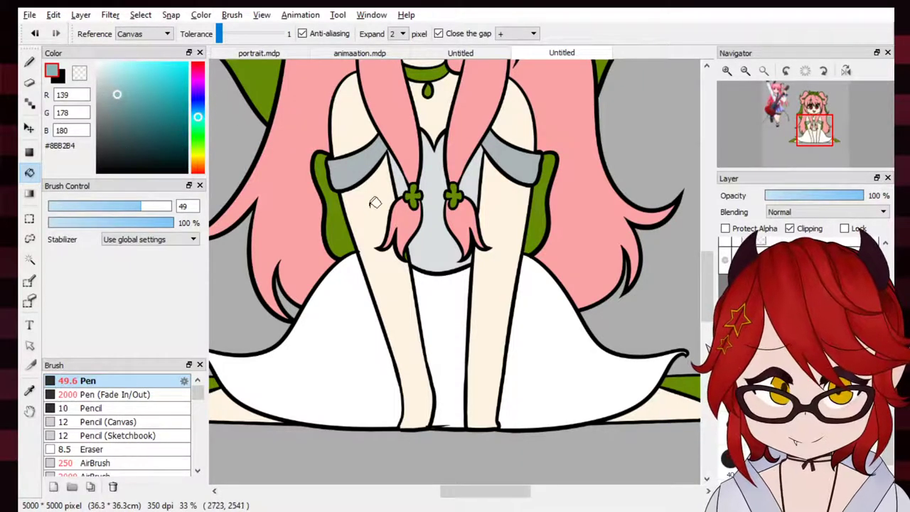
pyautogui.click(361, 159)
pyautogui.click(518, 159)
pyautogui.click(763, 71)
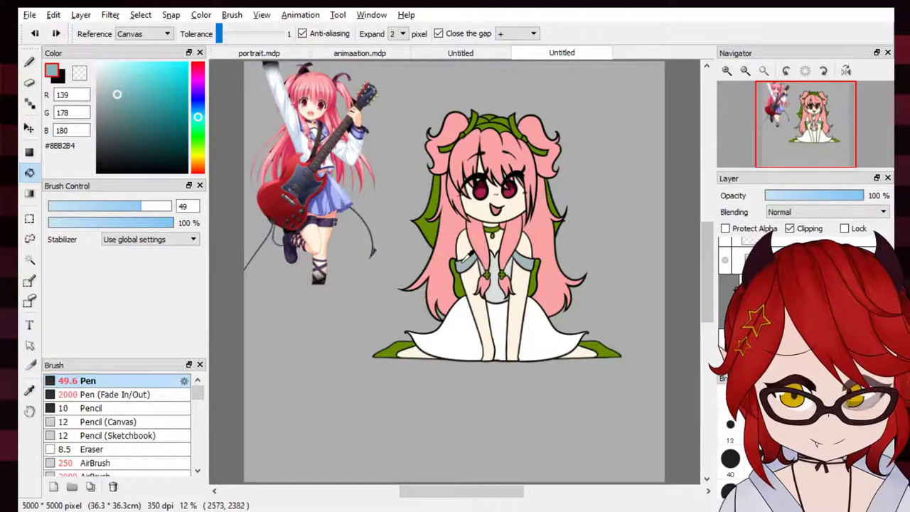
pyautogui.click(103, 104)
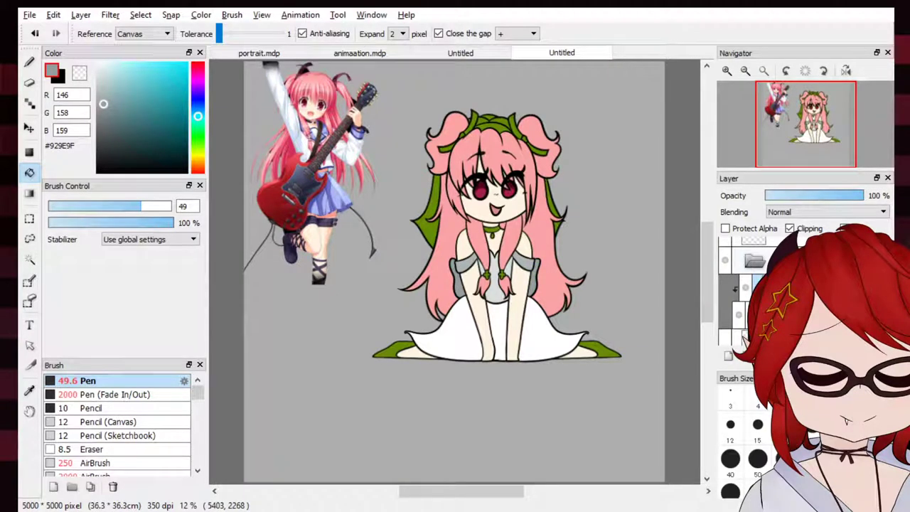
# Sample lavender blue #ADB8F4 from the reference image, try it as a fill on the back bow, and undo it
pyautogui.scroll(5, 797, 138)
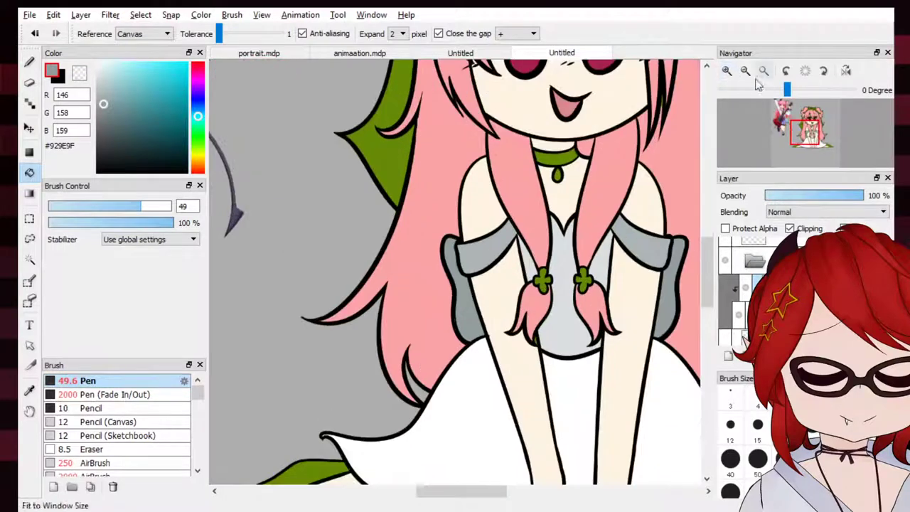
pyautogui.moveTo(797, 139)
pyautogui.mouseDown()
pyautogui.moveTo(765, 108)
pyautogui.moveTo(813, 134)
pyautogui.mouseUp()
pyautogui.keyDown('alt'); pyautogui.click(511, 179); pyautogui.keyUp('alt')
pyautogui.click(345, 264)
pyautogui.hotkey('ctrl', 'z')
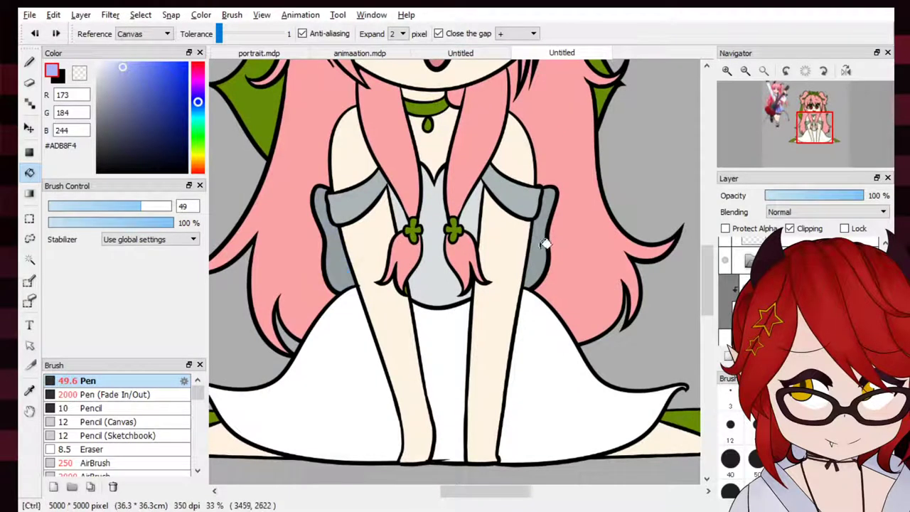
# Bucket-fill the two clover hair ties and the headband with the sampled lavender blue #ADB8F4
pyautogui.click(454, 229)
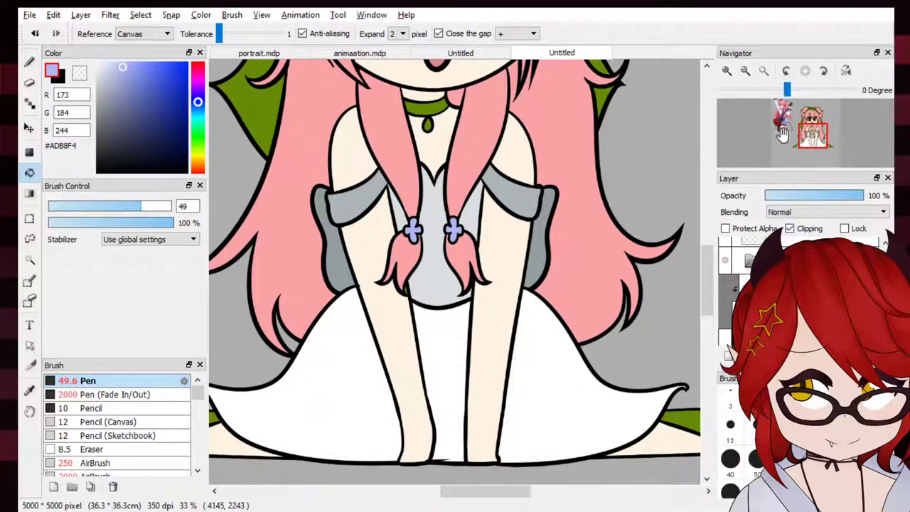
pyautogui.moveTo(809, 130); pyautogui.dragTo(800, 100)
pyautogui.click(612, 199)
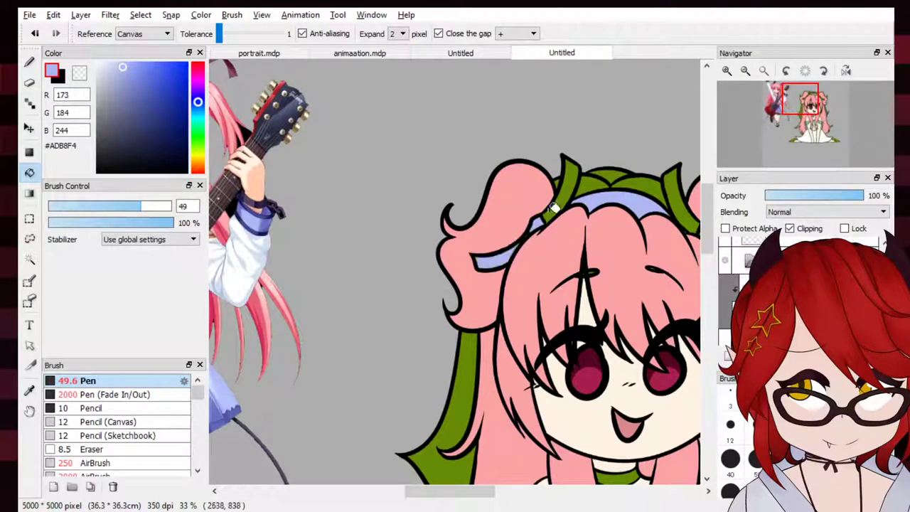
# Sample plum #9C5B78 from the reference character's hair ribbon and bucket-fill the chibi's hair ribbons and headband with it
pyautogui.moveTo(791, 125); pyautogui.dragTo(775, 96)
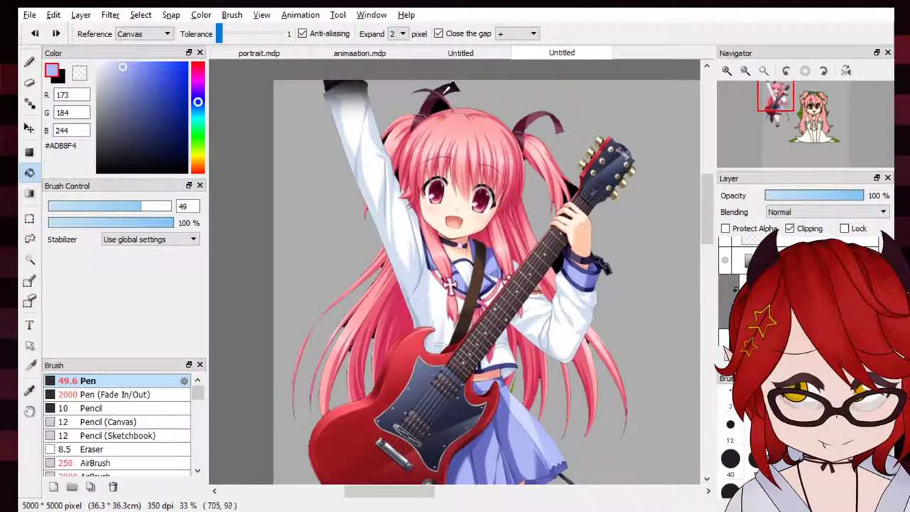
pyautogui.keyDown('alt'); pyautogui.click(420, 117); pyautogui.keyUp('alt')
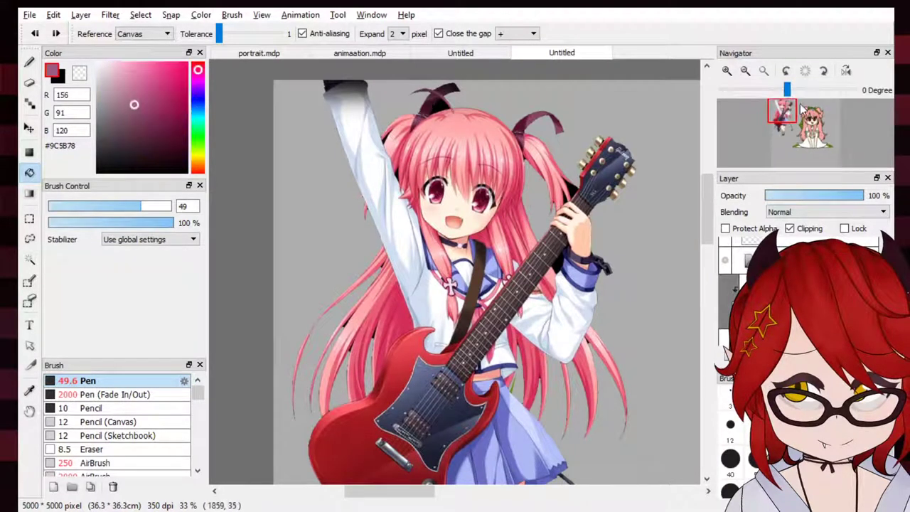
pyautogui.moveTo(798, 108); pyautogui.dragTo(809, 117)
pyautogui.click(377, 214)
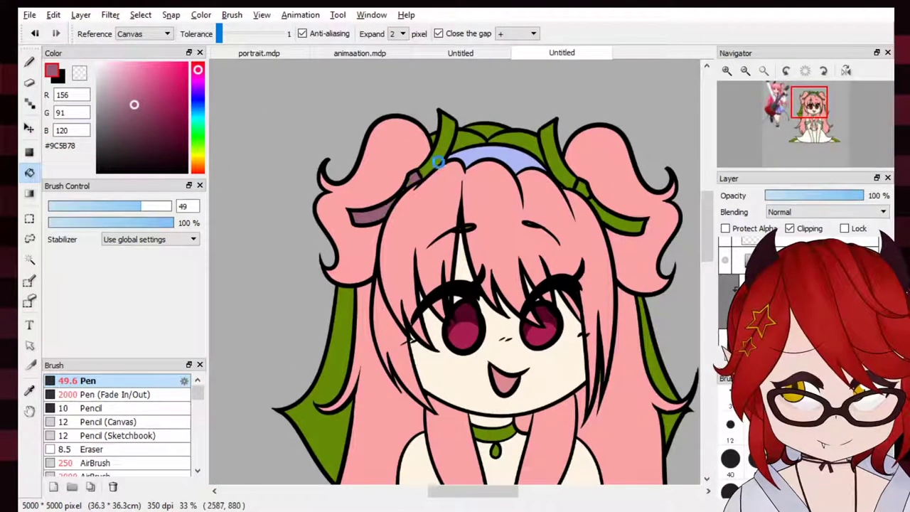
pyautogui.click(527, 156)
pyautogui.click(558, 148)
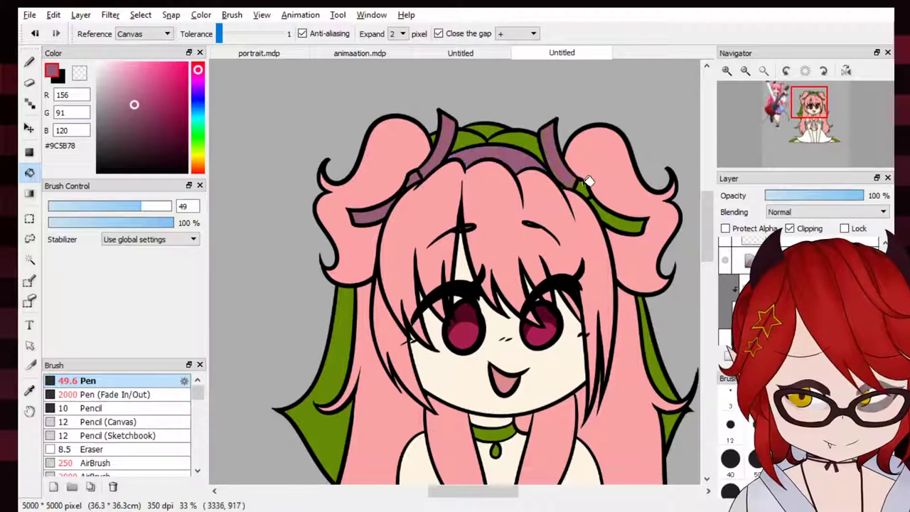
# Sample the hair pink #FBA4A7 and touch up the green left inside the eyebrows with the pen
pyautogui.click(29, 62)
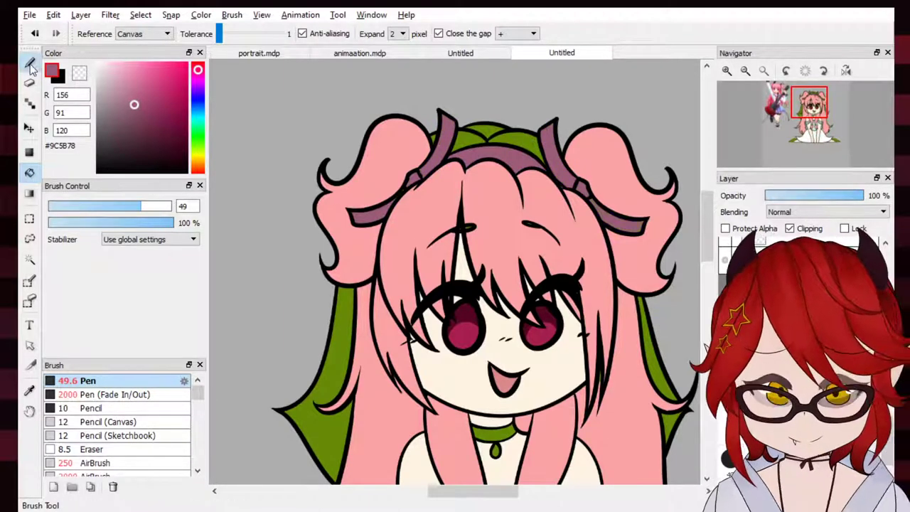
pyautogui.click(726, 71)
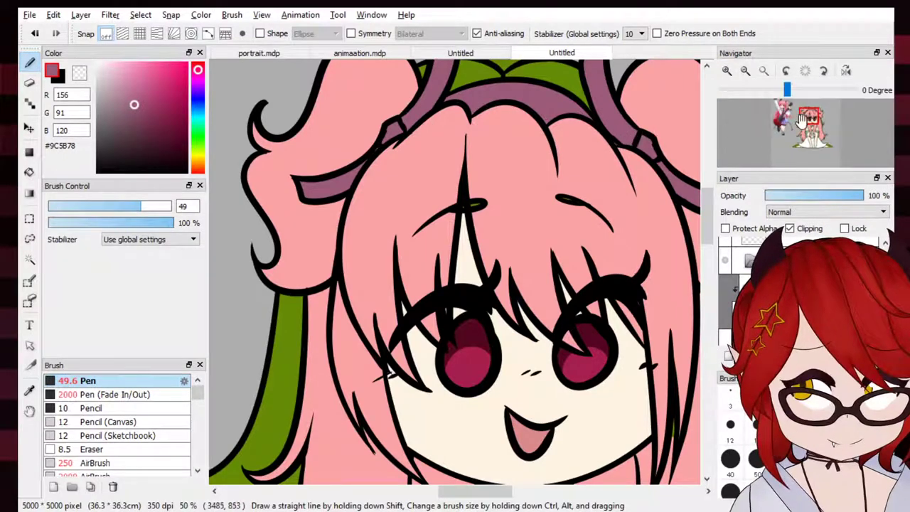
pyautogui.moveTo(816, 128); pyautogui.dragTo(812, 113)
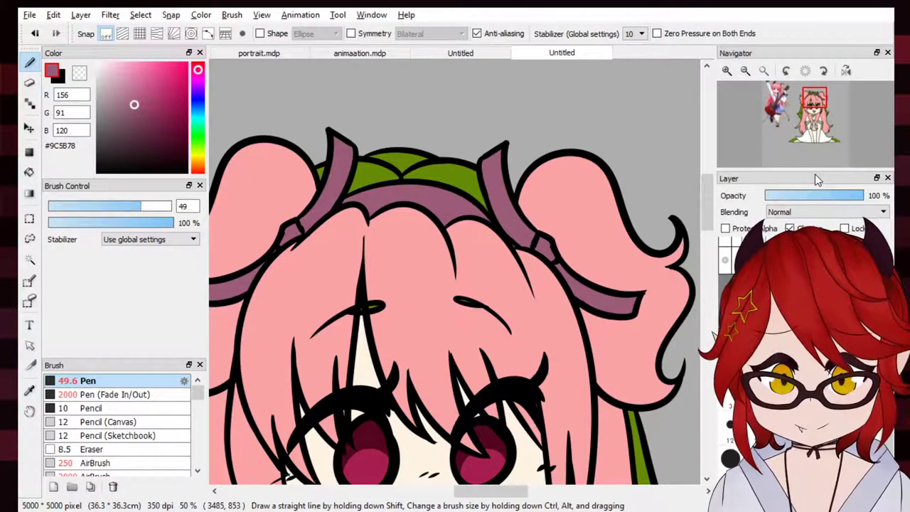
pyautogui.moveTo(814, 115)
pyautogui.moveTo(815, 115); pyautogui.dragTo(813, 121)
pyautogui.rightClick(567, 144)
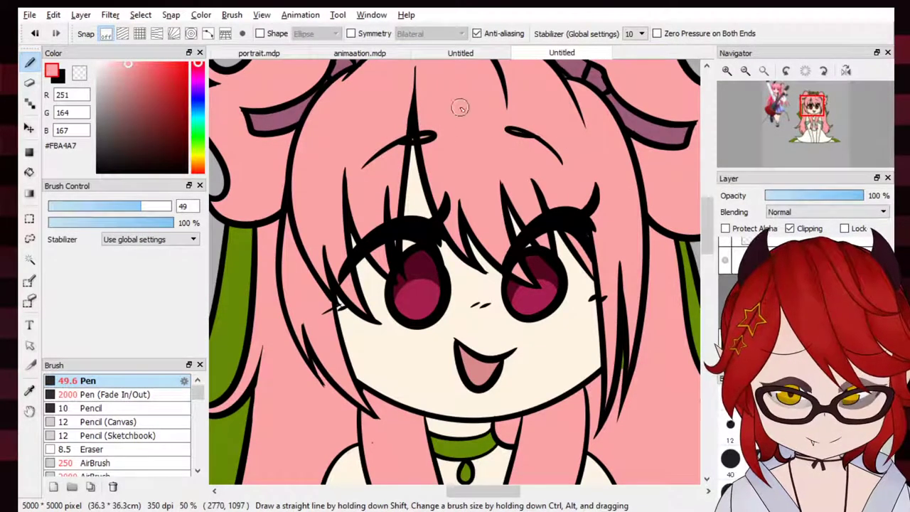
# Bucket-fill the veil on top of the head and behind the hair, plus the back bow, with pale pink #FCD5D6
pyautogui.click(745, 71)
pyautogui.moveTo(817, 122); pyautogui.dragTo(804, 107)
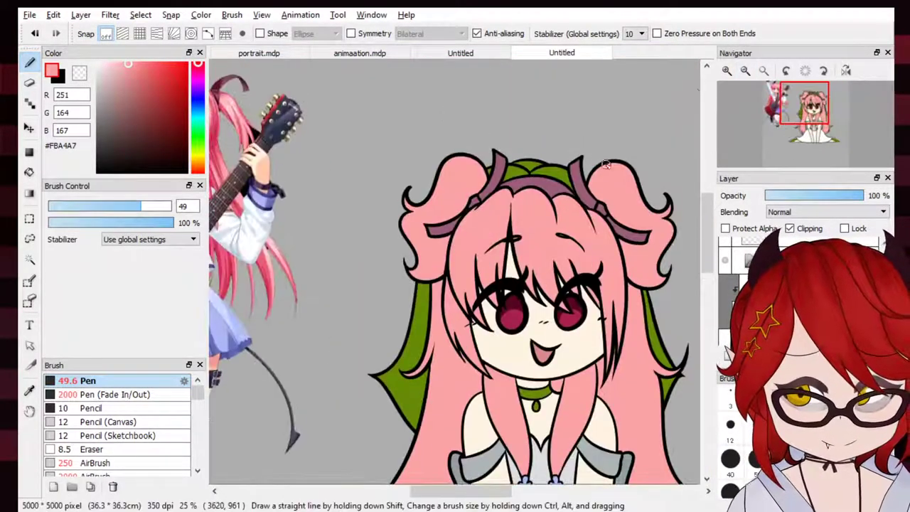
pyautogui.click(111, 64)
pyautogui.click(29, 172)
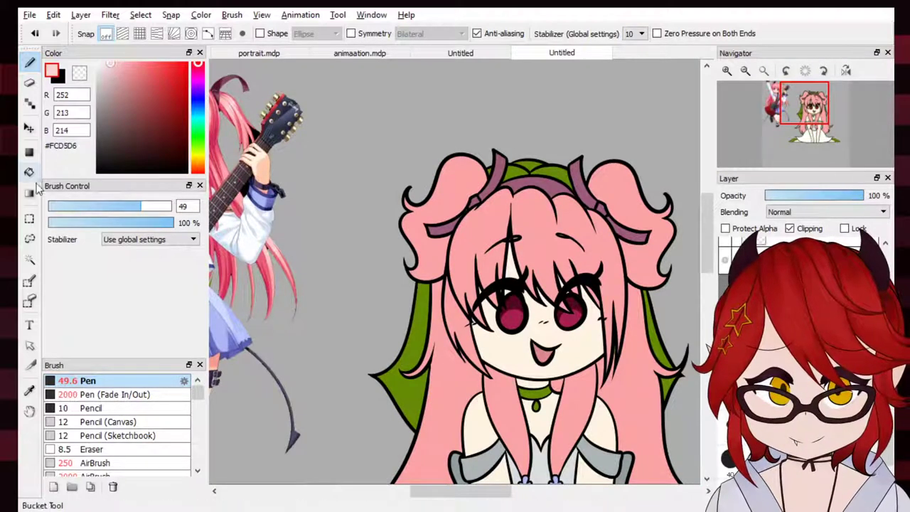
pyautogui.click(411, 334)
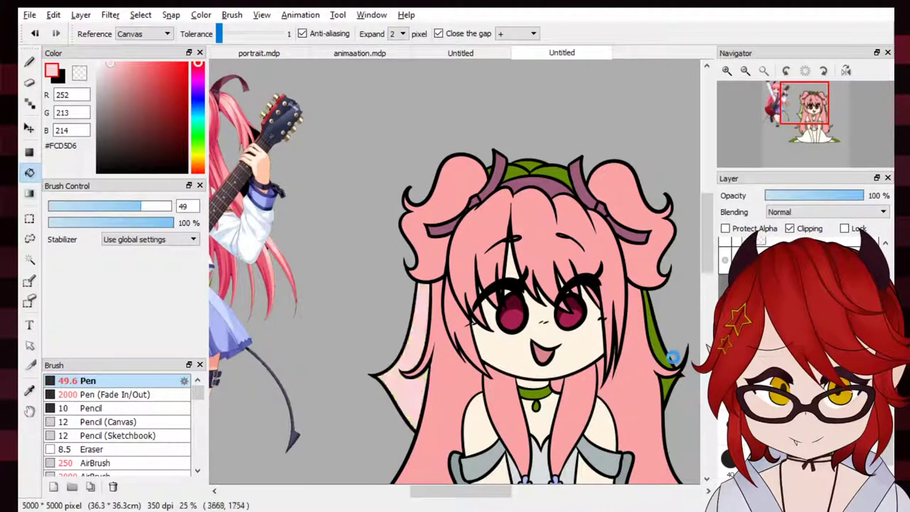
pyautogui.click(672, 357)
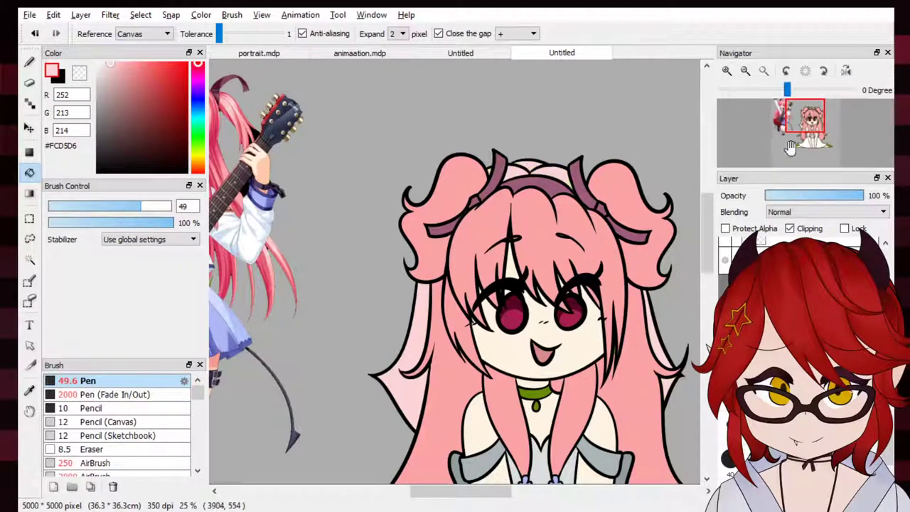
pyautogui.moveTo(802, 115); pyautogui.dragTo(807, 134)
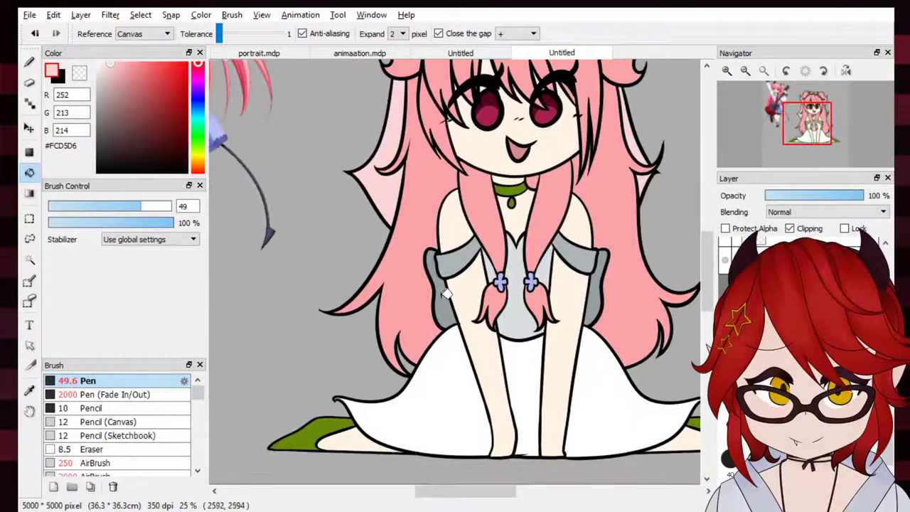
pyautogui.click(601, 297)
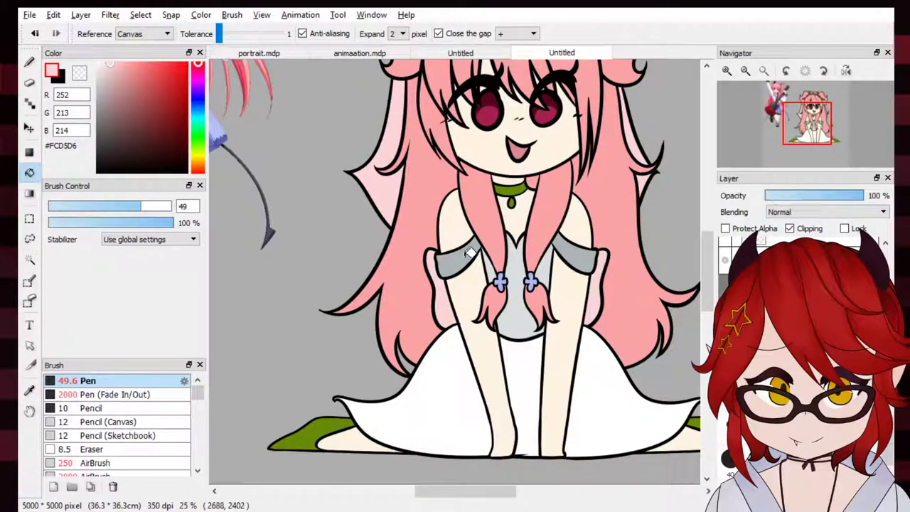
# Sample plum #9C5B78 from the chibi's hair ribbon and bucket-fill the choker and both off-shoulder sleeves with it
pyautogui.click(803, 120)
pyautogui.moveTo(803, 122); pyautogui.dragTo(803, 128)
pyautogui.rightClick(479, 145)
pyautogui.click(481, 272)
pyautogui.click(582, 289)
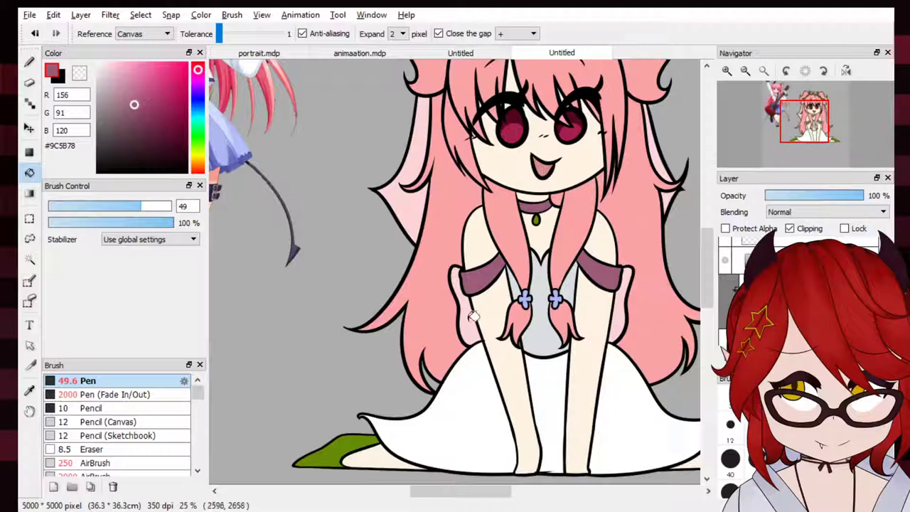
# Lighten the plum to #BC8EA1 and refill both off-shoulder sleeves with it
pyautogui.click(118, 91)
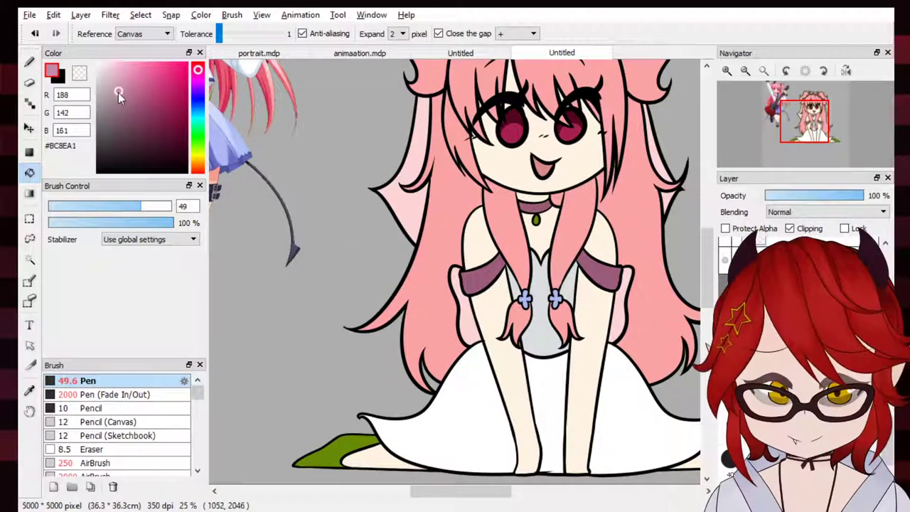
pyautogui.click(491, 278)
pyautogui.click(603, 271)
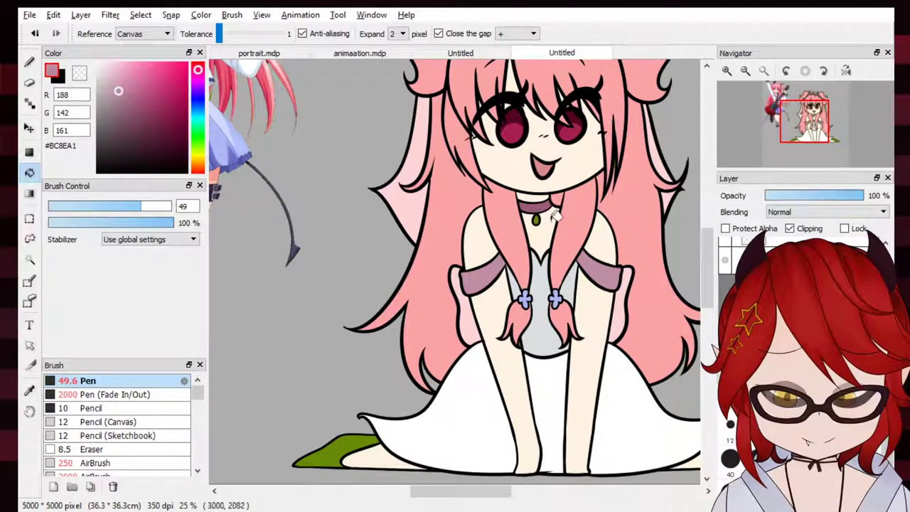
# Refill the bodice with its gray shifted to pinkish #DFDADE, and fill the clover hair ties with plum #9C5B78 sampled from the choker
pyautogui.rightClick(543, 307)
pyautogui.click(197, 78)
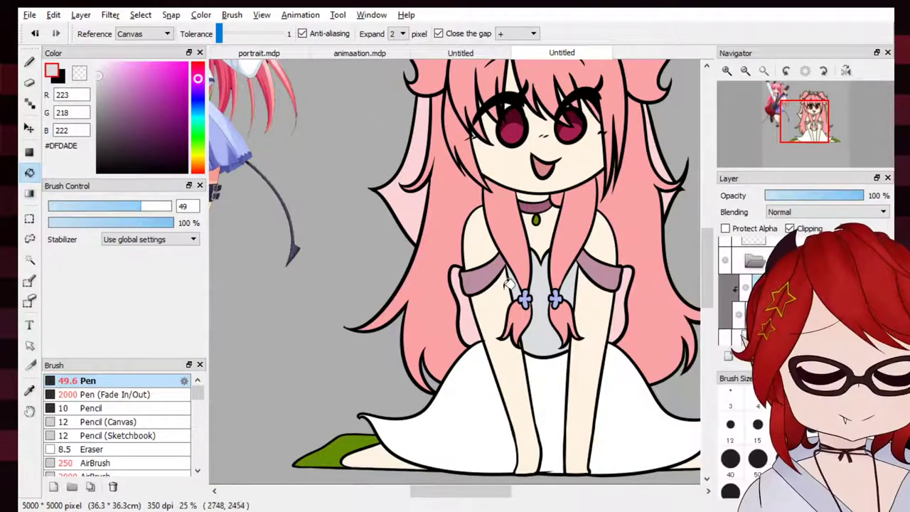
pyautogui.click(518, 290)
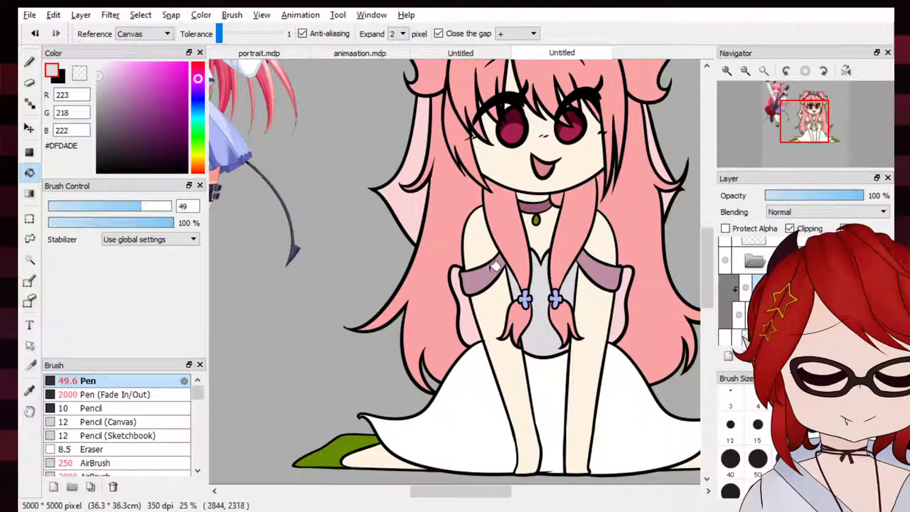
pyautogui.rightClick(490, 270)
pyautogui.rightClick(538, 210)
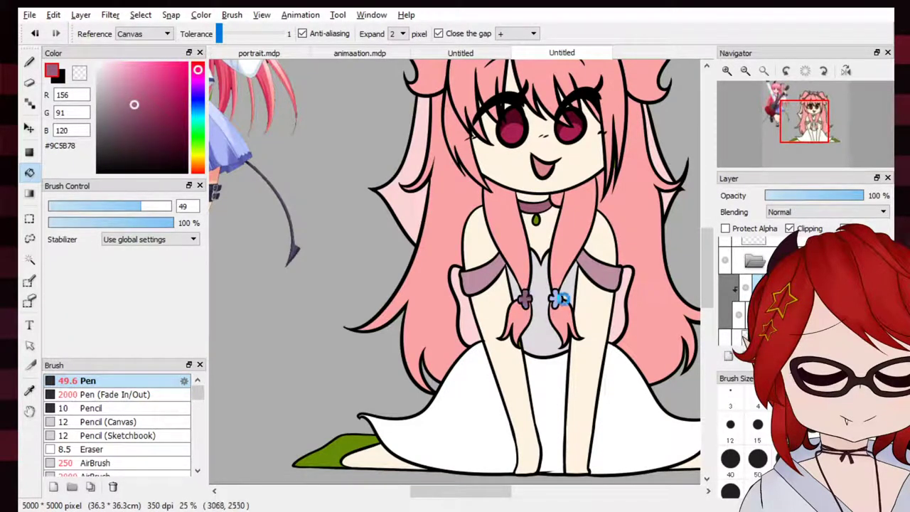
# Sample dark maroon #450E26 from the reference character and bucket-fill the chibi's hair ribbons and headband with it
pyautogui.moveTo(795, 123); pyautogui.dragTo(782, 101)
pyautogui.keyDown('alt'); pyautogui.click(618, 218); pyautogui.keyUp('alt')
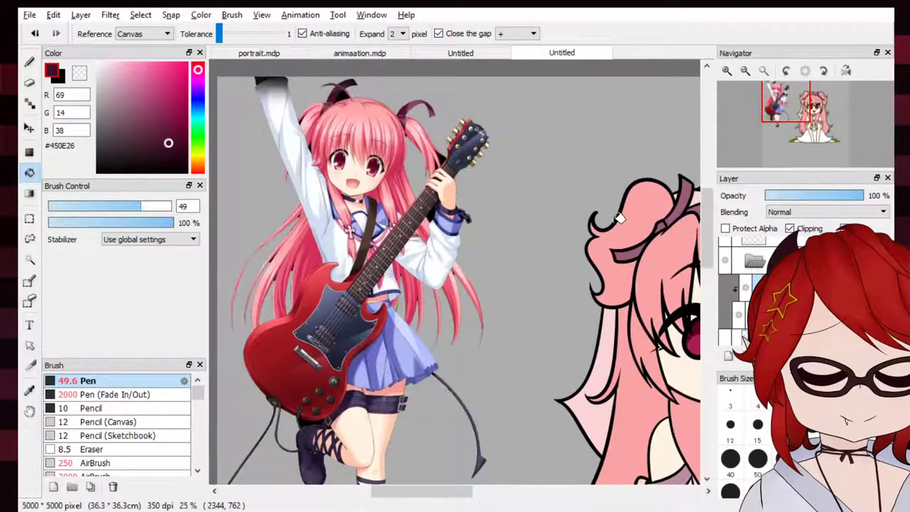
pyautogui.click(637, 246)
pyautogui.click(665, 224)
pyautogui.click(683, 205)
pyautogui.moveTo(780, 120); pyautogui.dragTo(804, 121)
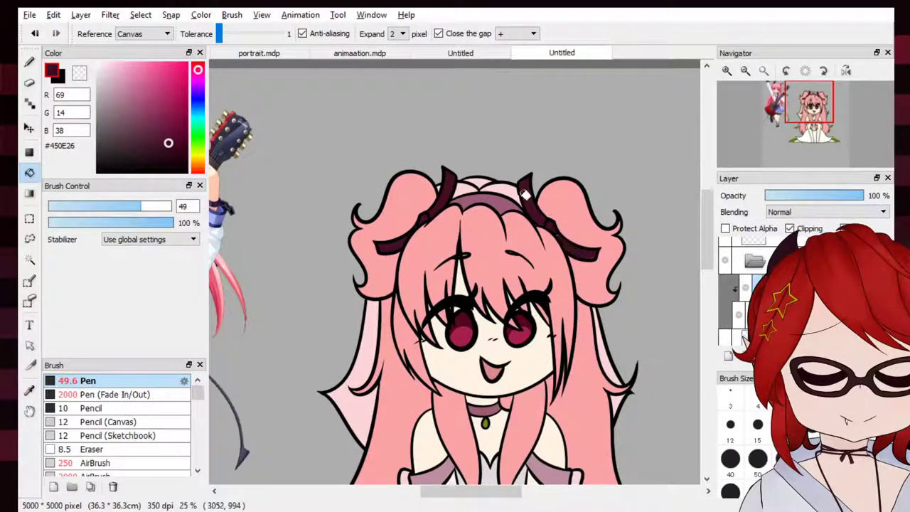
pyautogui.click(489, 199)
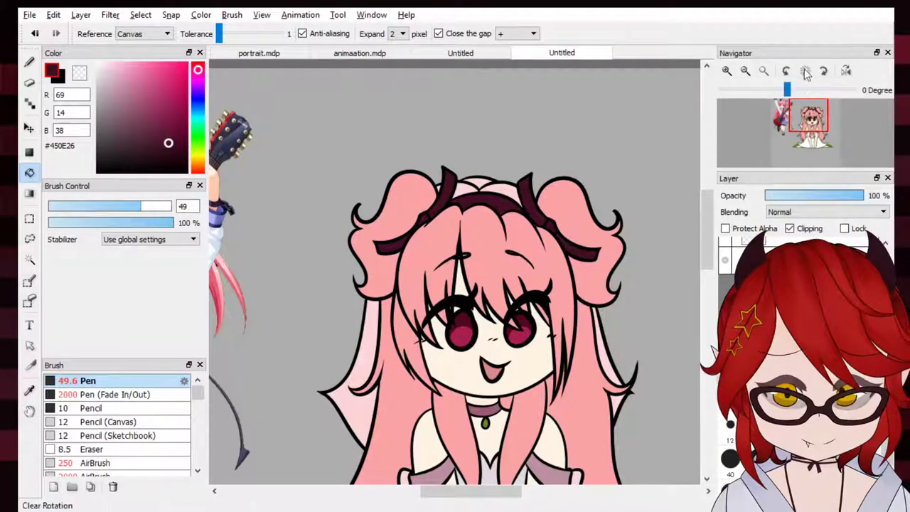
# Sample white #FFFFFF from the skirt and bucket-fill the veil sections beside the hair and behind the headband with it
pyautogui.click(846, 70)
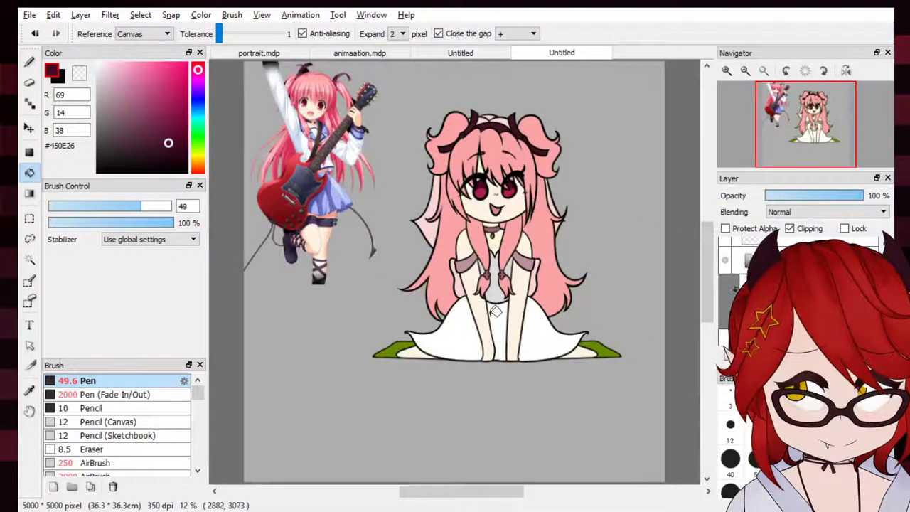
pyautogui.keyDown('alt'); pyautogui.click(458, 297); pyautogui.keyUp('alt')
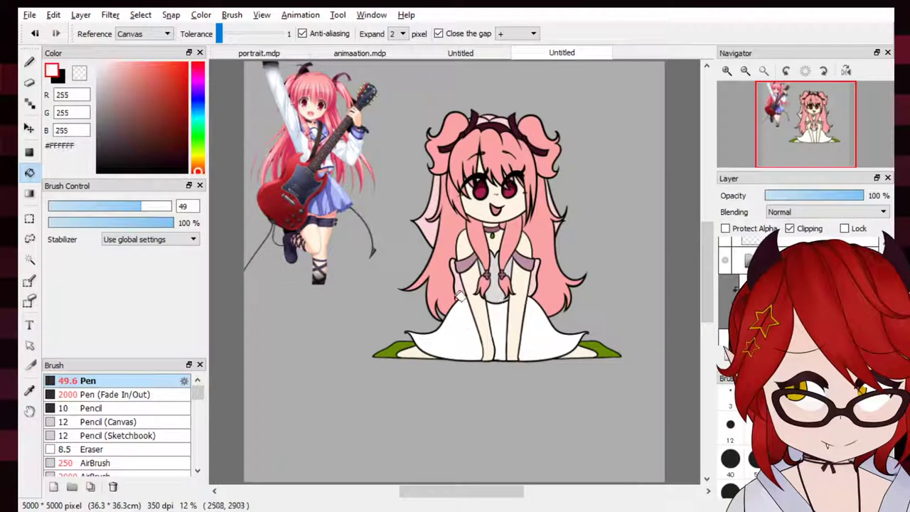
pyautogui.click(432, 221)
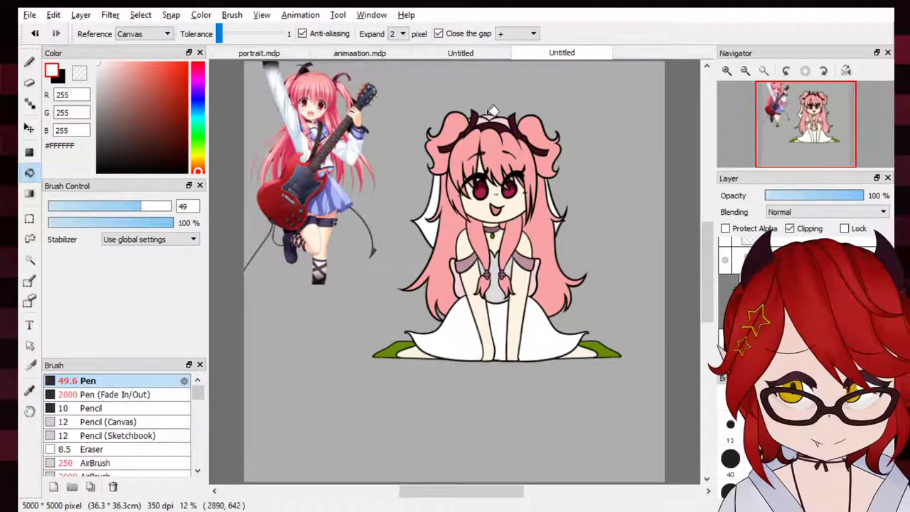
pyautogui.click(726, 71)
pyautogui.click(726, 71)
pyautogui.click(727, 71)
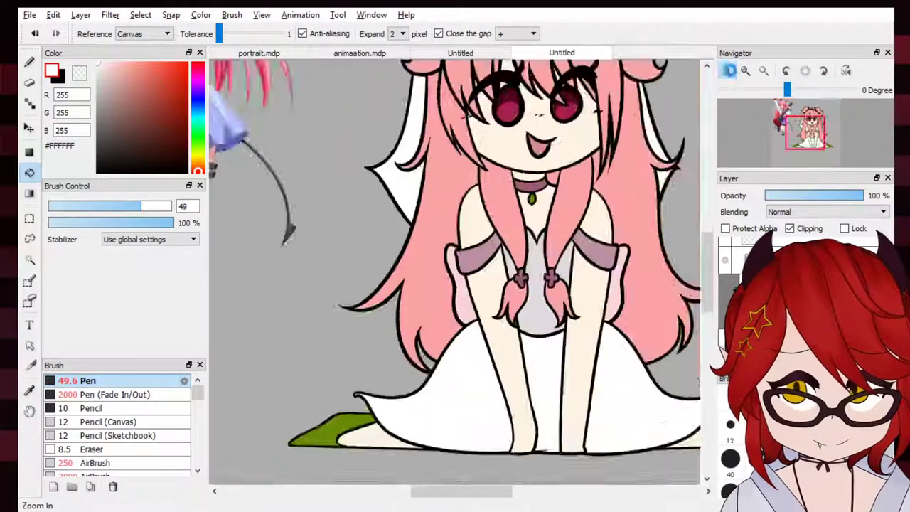
pyautogui.moveTo(798, 128); pyautogui.dragTo(809, 117)
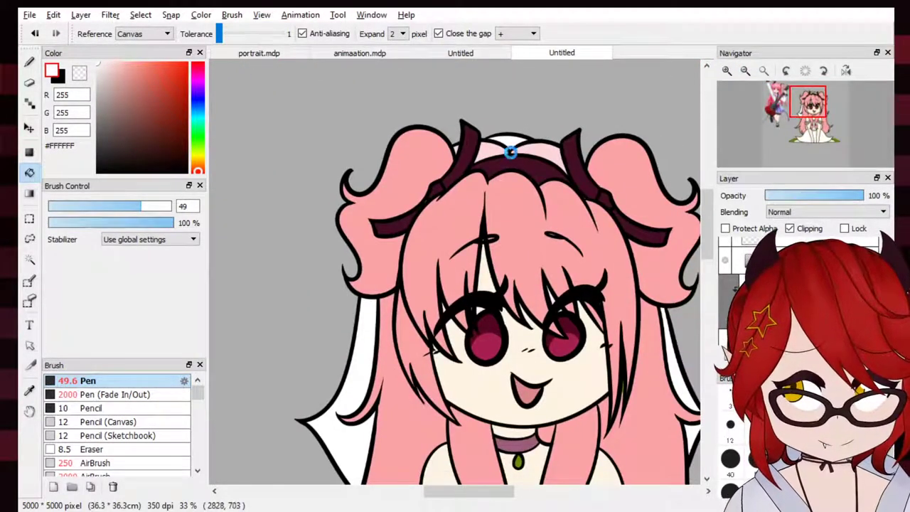
pyautogui.hotkey('ctrl', 'z')
pyautogui.click(557, 150)
# Sample crimson from the chibi's eye, shift its hue to red #A61F1F and fill the choker pendant with it
pyautogui.moveTo(803, 131)
pyautogui.mouseDown()
pyautogui.moveTo(806, 146)
pyautogui.moveTo(805, 127)
pyautogui.mouseUp()
pyautogui.keyDown('alt'); pyautogui.click(495, 152); pyautogui.keyUp('alt')
pyautogui.hotkey('ctrl', 'z')
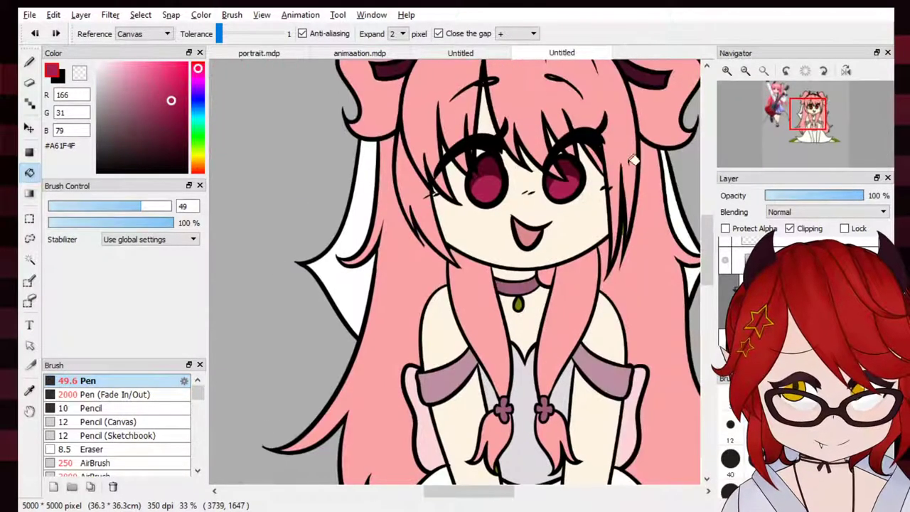
pyautogui.moveTo(196, 97); pyautogui.dragTo(206, 58)
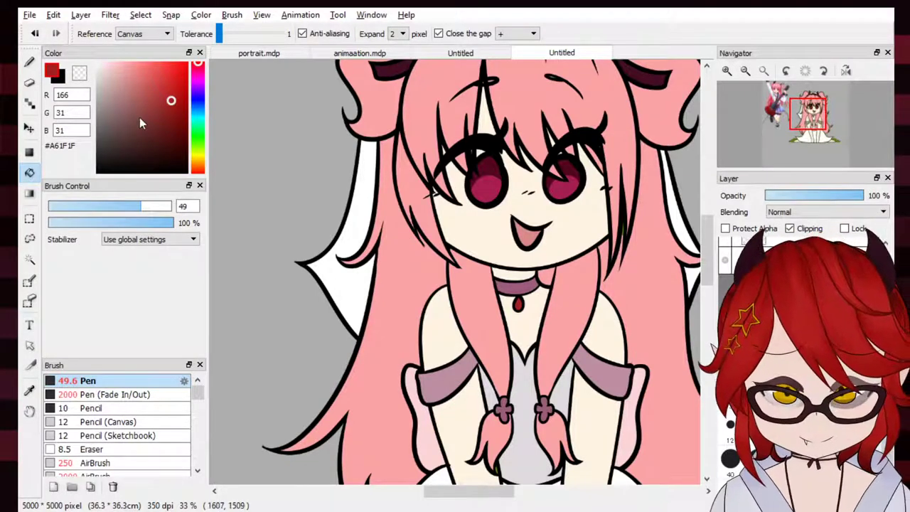
# Dab a round white #FFFFFF highlight into each iris with the 49 px Pen
pyautogui.moveTo(111, 79); pyautogui.dragTo(93, 60)
pyautogui.click(30, 63)
pyautogui.click(478, 183)
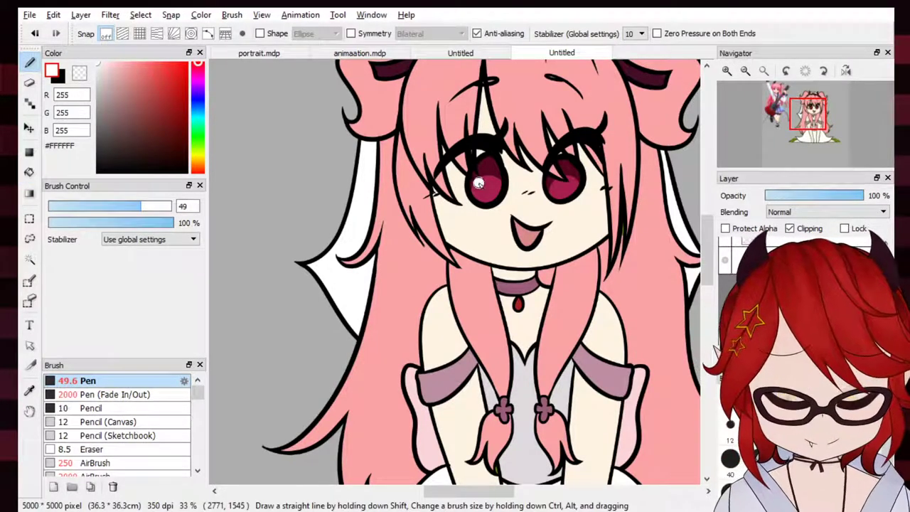
pyautogui.click(764, 71)
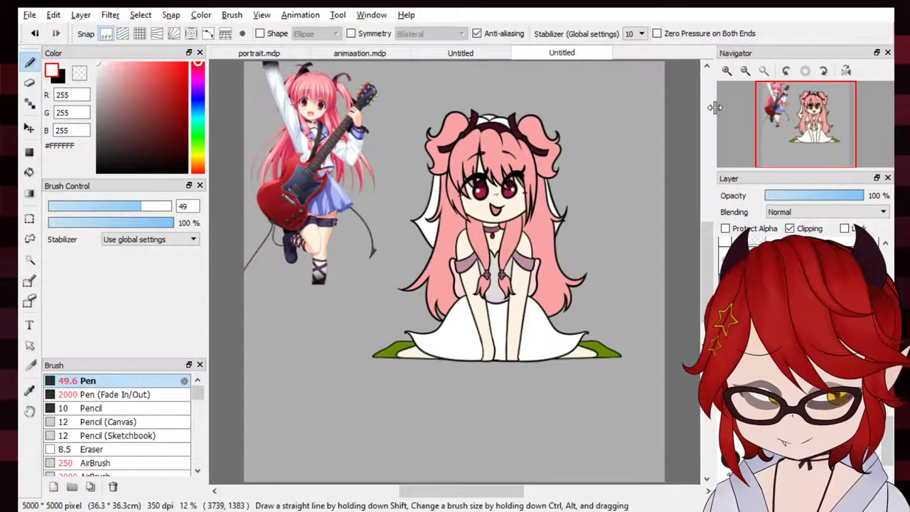
# Sample pale gray #DFDADE from the bodice and bucket-fill the remaining green areas beside both feet with it
pyautogui.scroll(3, 567, 267)
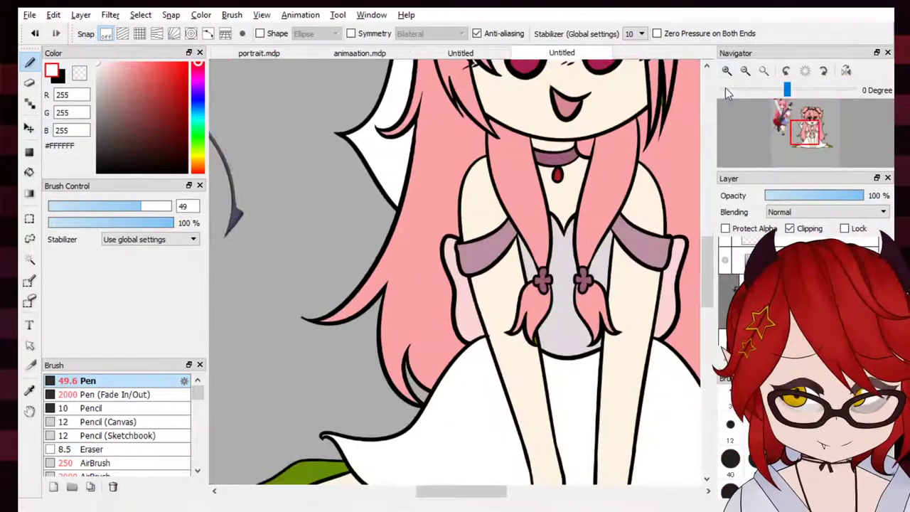
pyautogui.keyDown('alt'); pyautogui.click(566, 267); pyautogui.keyUp('alt')
pyautogui.scroll(-10, 548, 178)
pyautogui.press('g')
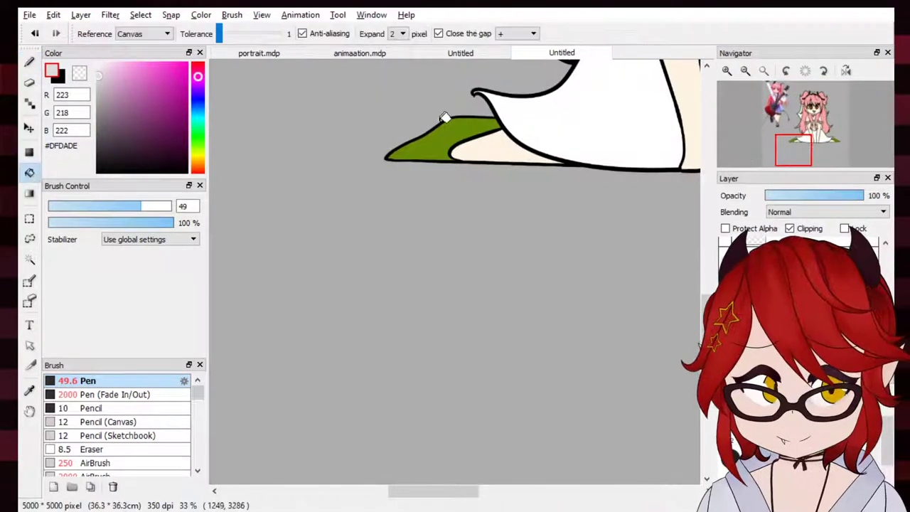
pyautogui.moveTo(788, 117); pyautogui.dragTo(781, 143)
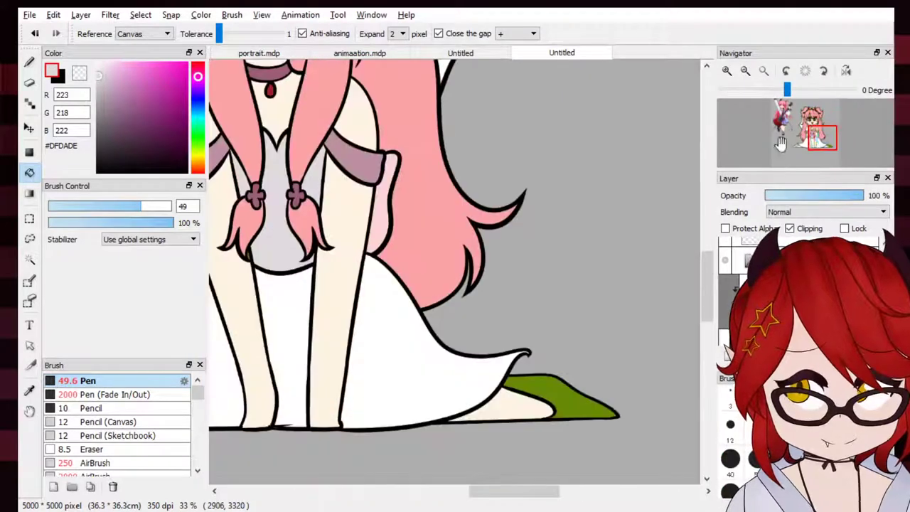
pyautogui.click(565, 397)
pyautogui.click(764, 70)
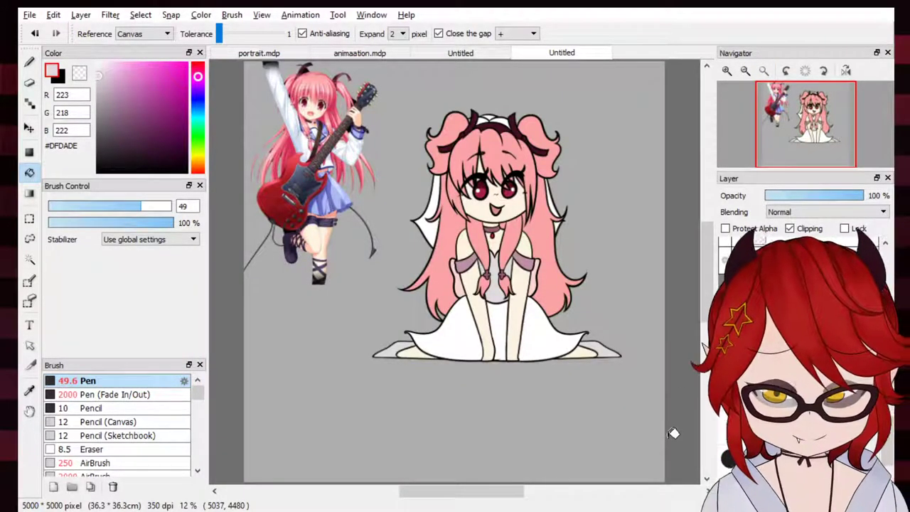
# Sample the hair pink, darken it to #E08B8E and refill the long back hair with it
pyautogui.keyDown('alt'); pyautogui.click(452, 228); pyautogui.keyUp('alt')
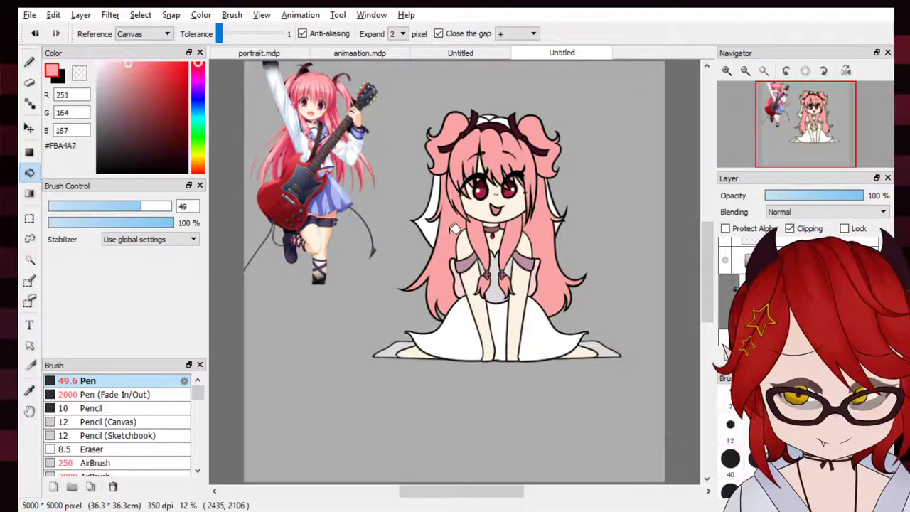
pyautogui.click(130, 73)
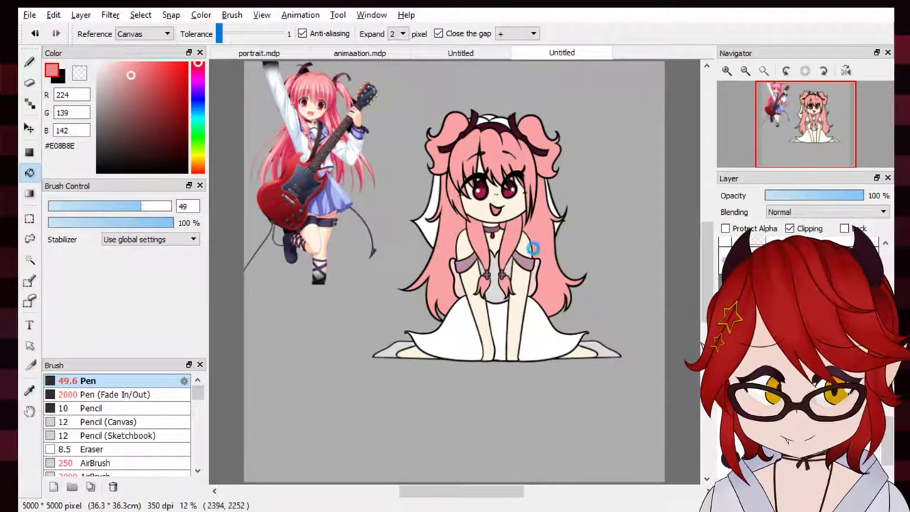
pyautogui.click(727, 72)
pyautogui.click(727, 71)
# Refill the pigtails and side locks with a mid-tone pink, trying #F1A6A8 and settling on #ED9D9F
pyautogui.moveTo(815, 132); pyautogui.dragTo(769, 89)
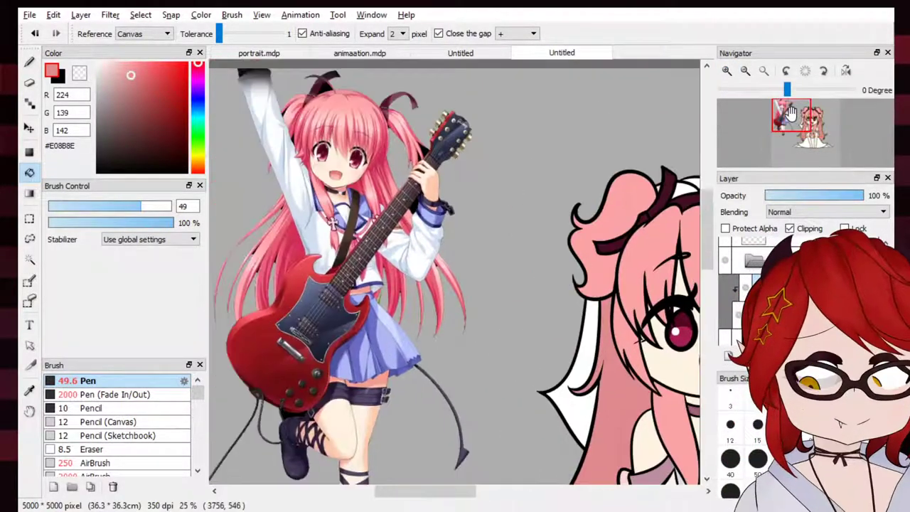
pyautogui.click(123, 67)
pyautogui.click(125, 67)
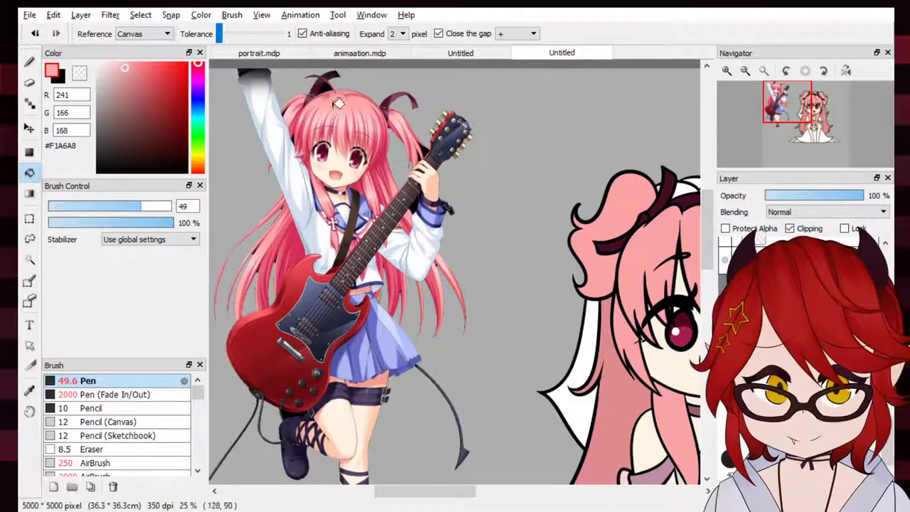
pyautogui.click(808, 118)
pyautogui.moveTo(809, 117); pyautogui.dragTo(809, 119)
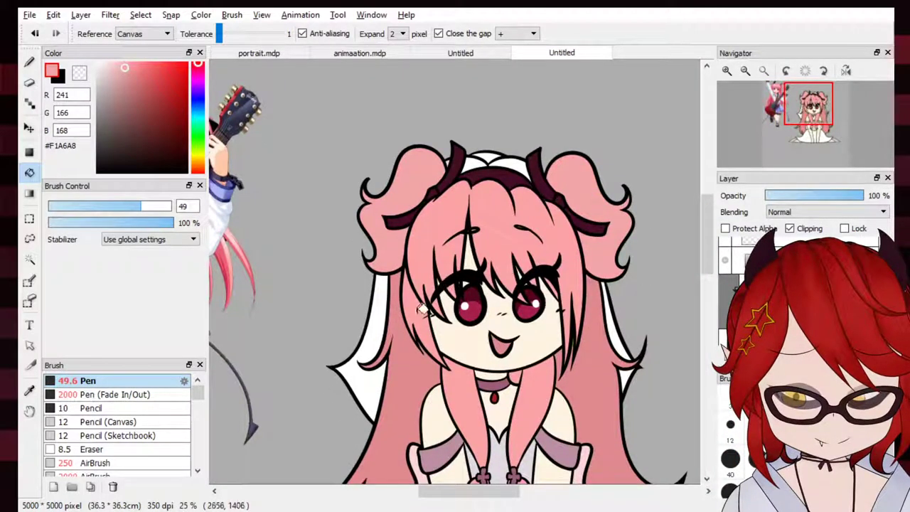
pyautogui.keyDown('alt'); pyautogui.click(396, 347); pyautogui.keyUp('alt')
pyautogui.click(127, 70)
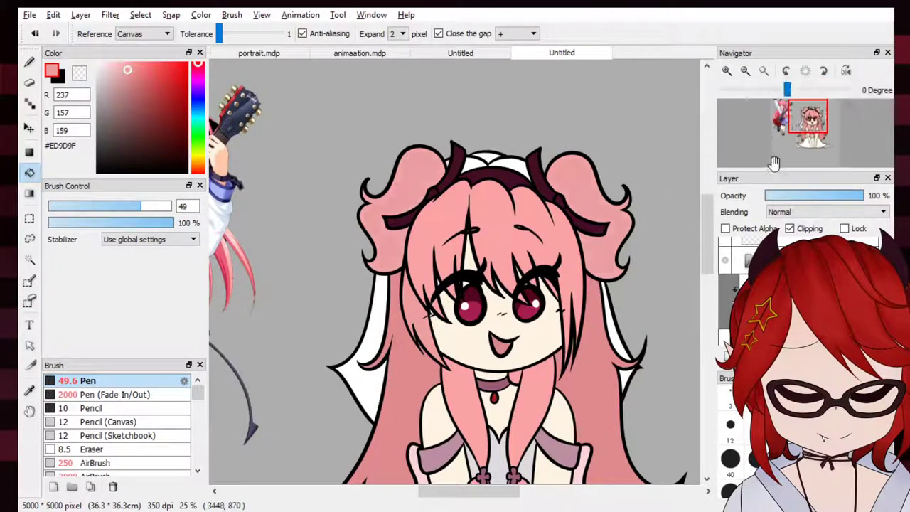
pyautogui.moveTo(804, 124); pyautogui.dragTo(810, 127)
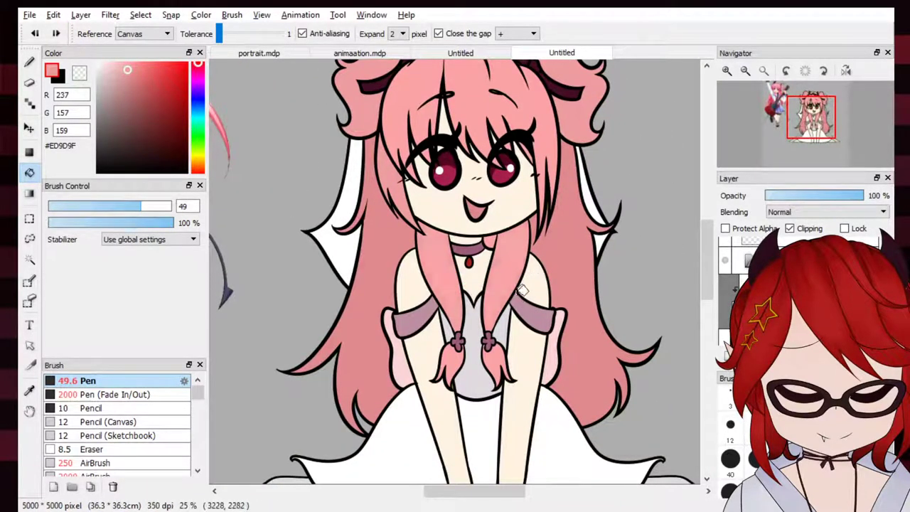
# Sample darker pink #E08B8E from the back hair and fill the small strand beside the neck with it
pyautogui.keyDown('alt'); pyautogui.click(558, 243); pyautogui.keyUp('alt')
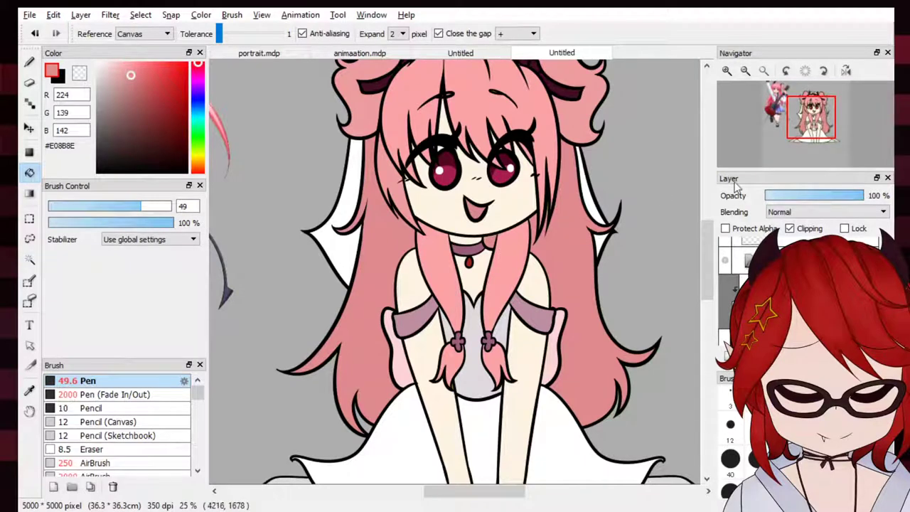
pyautogui.moveTo(799, 136)
pyautogui.mouseDown()
pyautogui.moveTo(788, 131)
pyautogui.moveTo(818, 133)
pyautogui.moveTo(809, 122)
pyautogui.mouseUp()
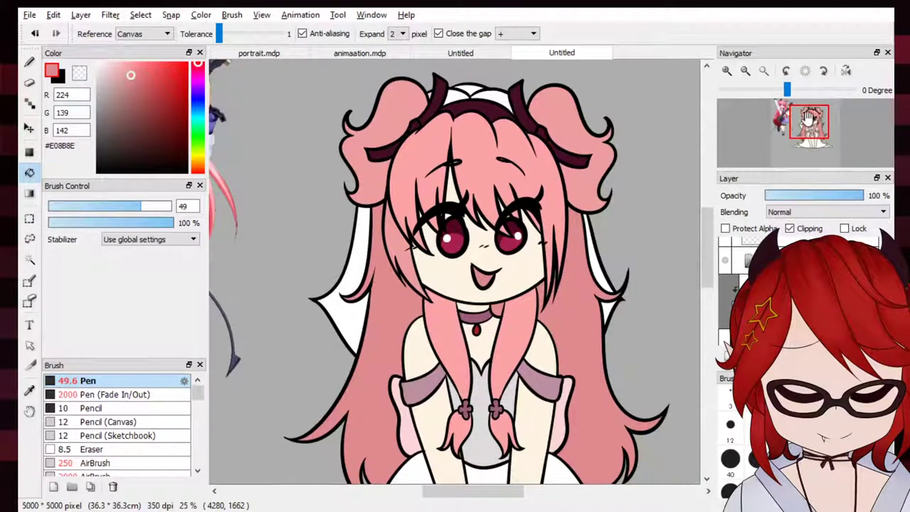
# Paint the whites of both eyes in #FFFFFF beside the irises with the Pen and Bucket tools
pyautogui.press('b')
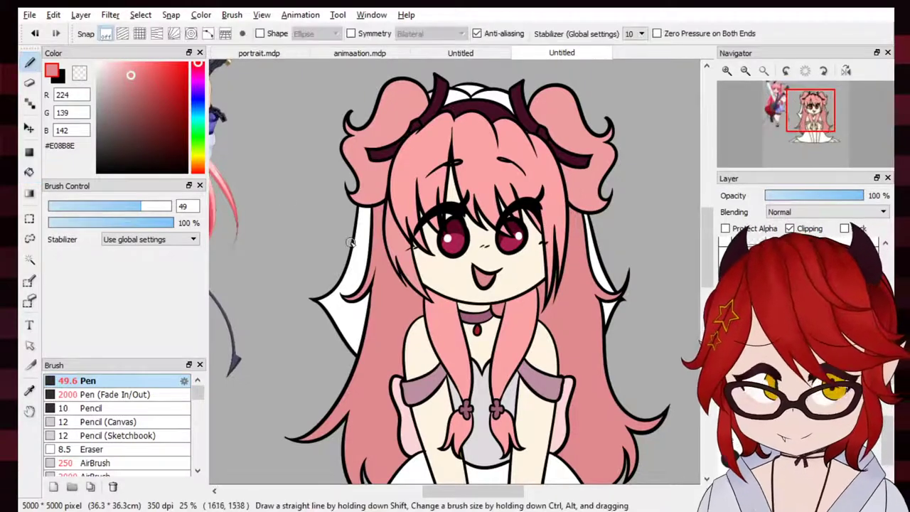
pyautogui.moveTo(103, 69); pyautogui.dragTo(84, 64)
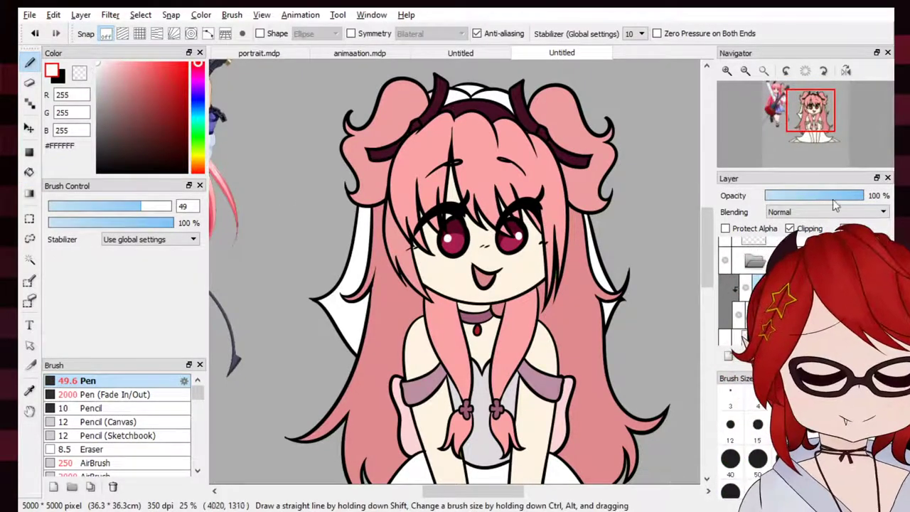
pyautogui.click(726, 70)
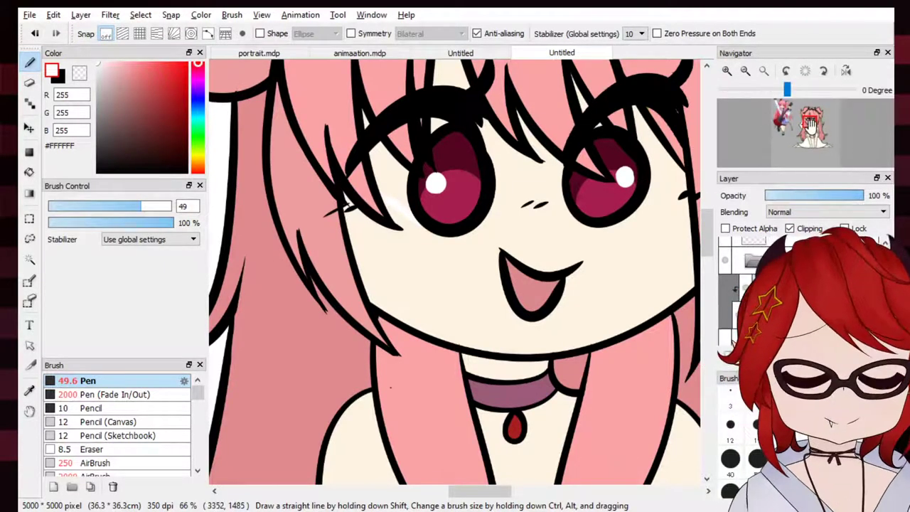
pyautogui.moveTo(790, 122); pyautogui.dragTo(792, 120)
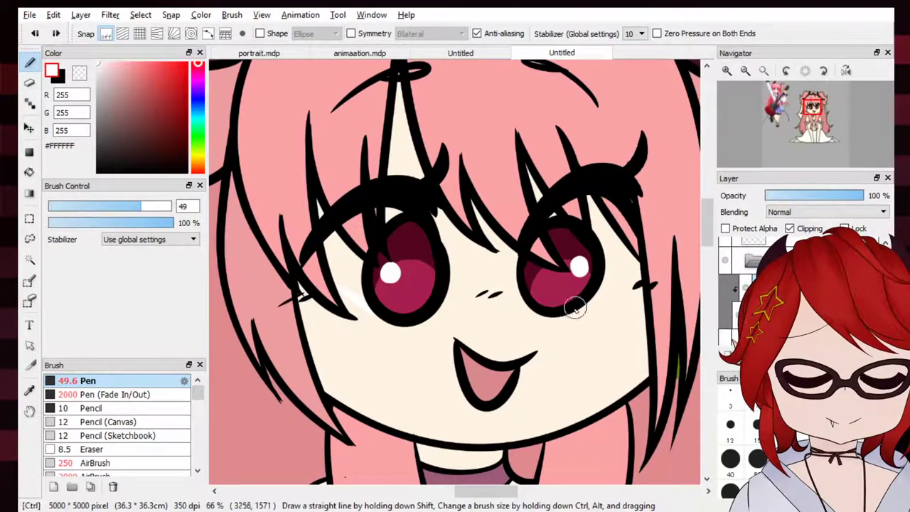
pyautogui.click(29, 172)
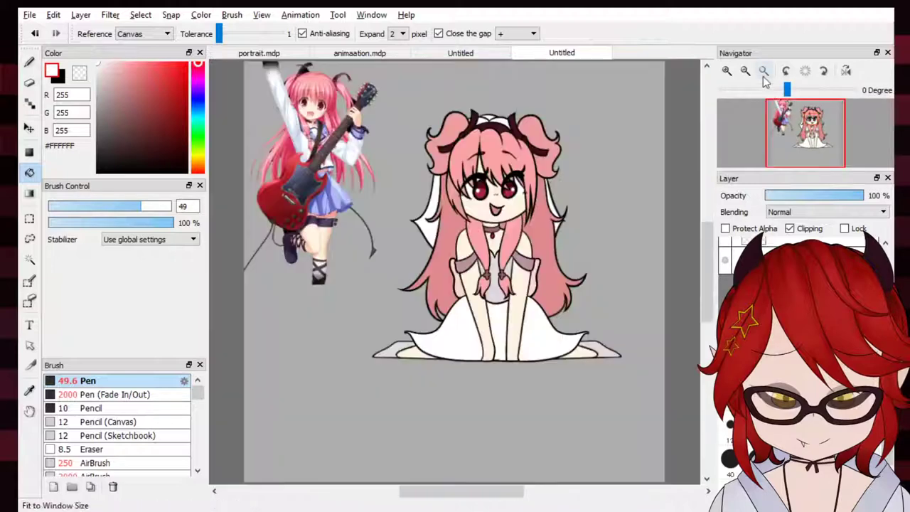
pyautogui.click(763, 71)
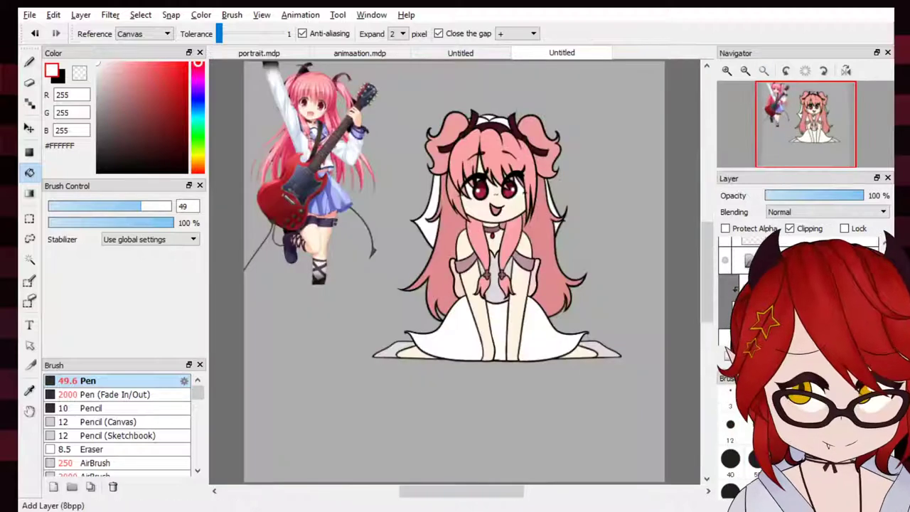
# Add a new layer with clipping above the flat colors and sample shading pink #E76D82 from the reference character's hair
pyautogui.click(790, 228)
pyautogui.click(29, 63)
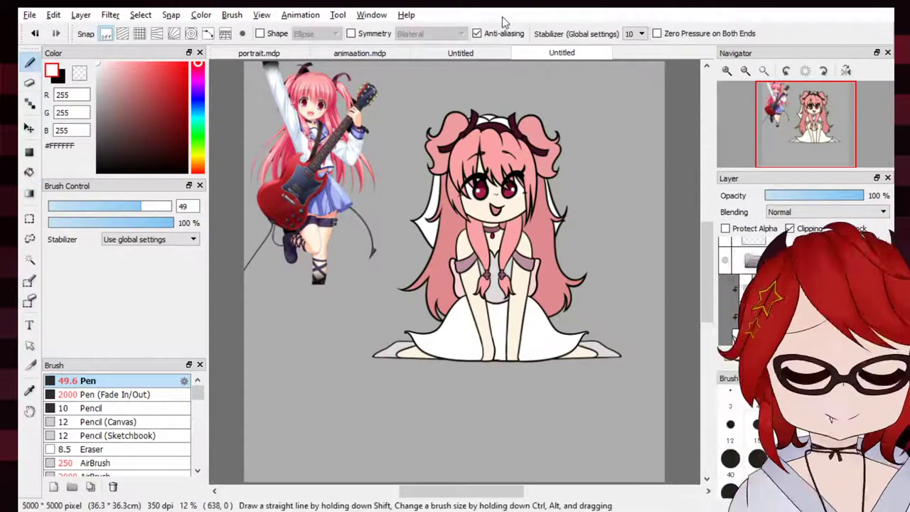
pyautogui.rightClick(323, 95)
pyautogui.click(726, 70)
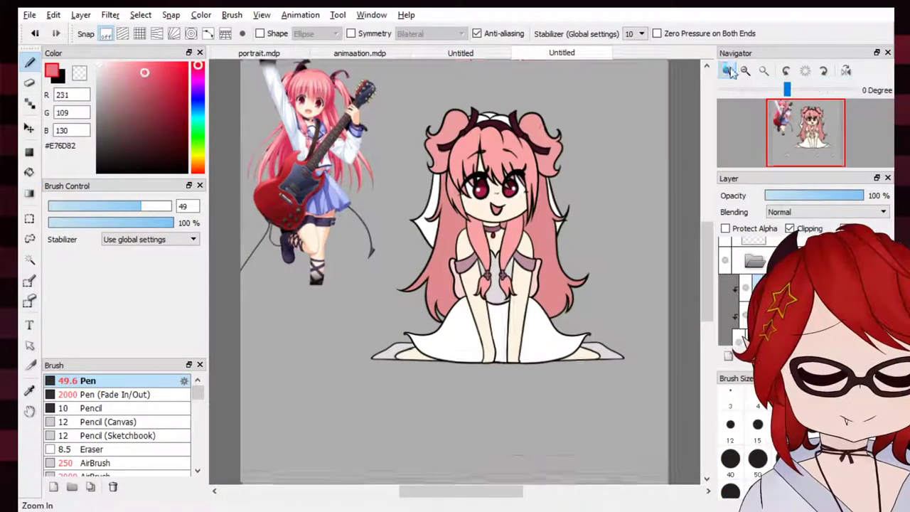
pyautogui.click(727, 71)
pyautogui.click(726, 71)
pyautogui.click(726, 70)
pyautogui.moveTo(809, 120); pyautogui.dragTo(814, 112)
# Outline wavy shadow shapes across the lower bangs in #E76D82 with the Pen and bucket-fill the hair tips below them
pyautogui.moveTo(298, 274); pyautogui.dragTo(325, 314)
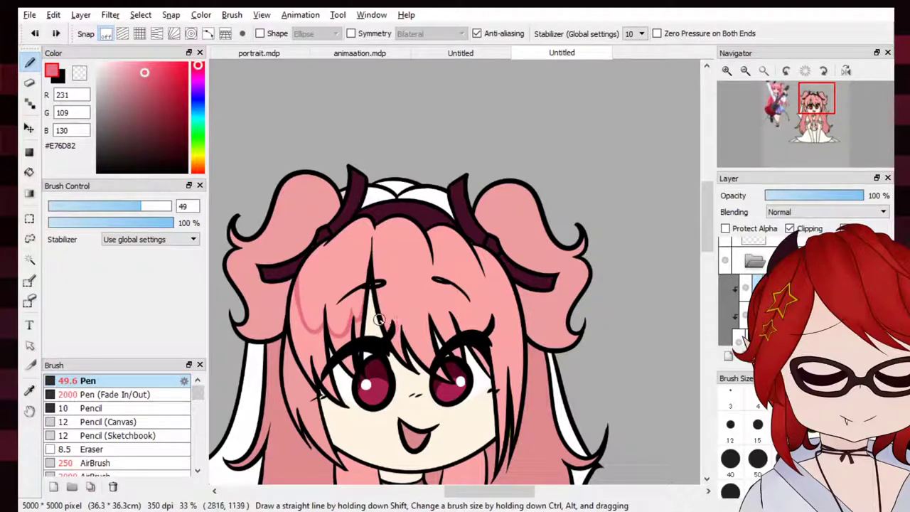
pyautogui.moveTo(402, 329); pyautogui.dragTo(428, 296)
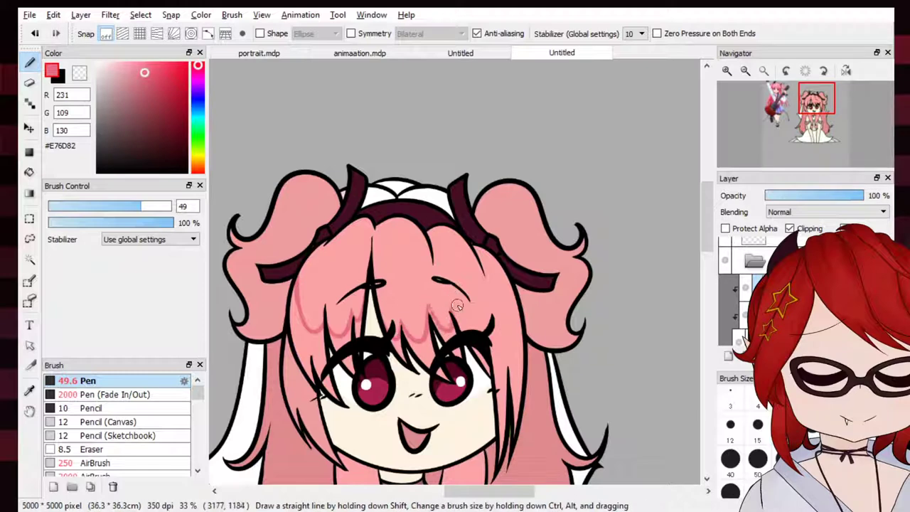
pyautogui.hotkey('ctrl', 'z')
pyautogui.hotkey('ctrl', 'z')
pyautogui.moveTo(504, 274)
pyautogui.mouseDown()
pyautogui.moveTo(512, 315)
pyautogui.moveTo(486, 302)
pyautogui.mouseUp()
pyautogui.click(29, 172)
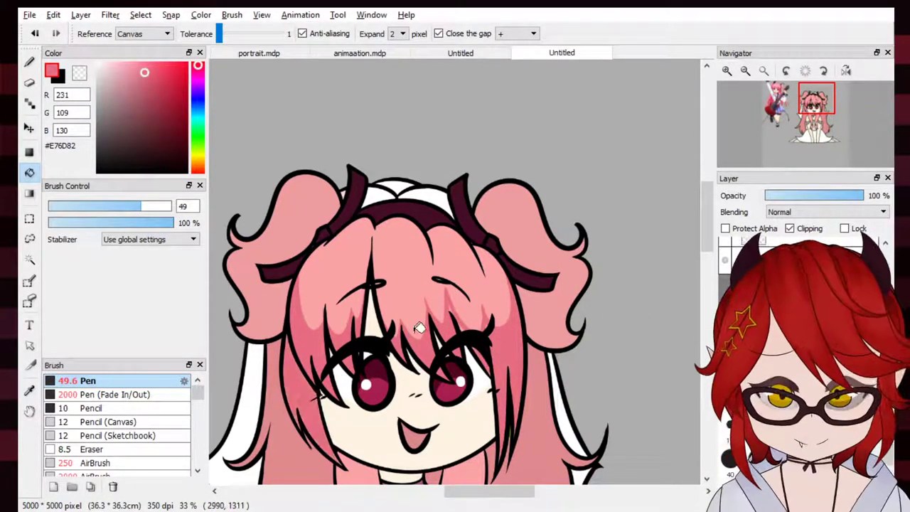
pyautogui.press('e')
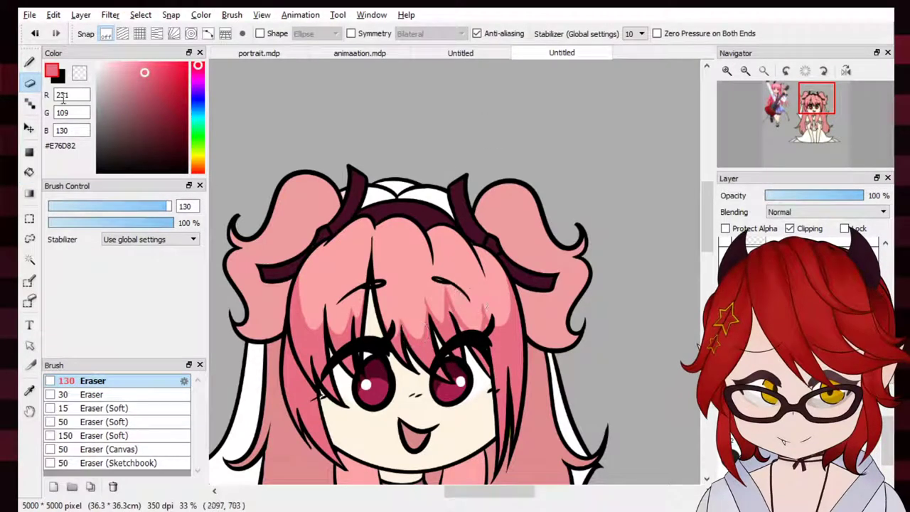
pyautogui.press('b')
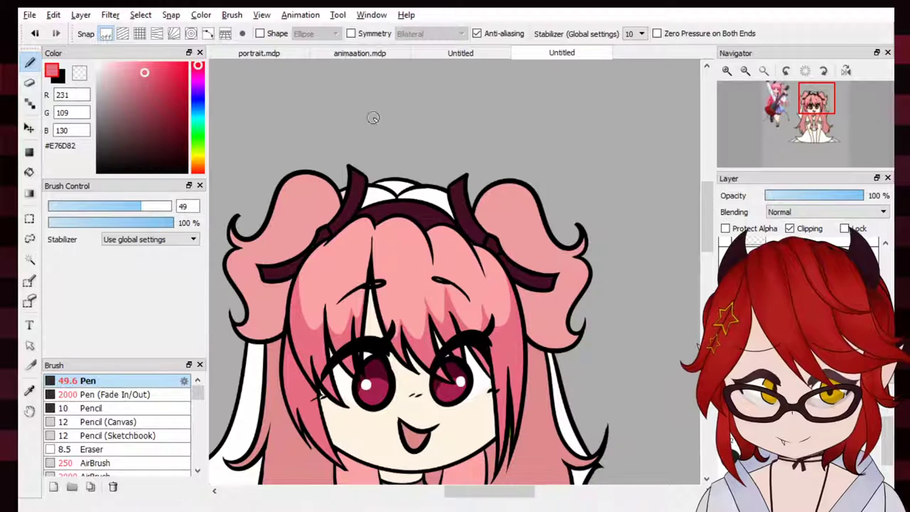
# Draw curved shadow edges in #E76D82 along the top of the bangs and fill the areas under the headband
pyautogui.moveTo(322, 244)
pyautogui.mouseDown()
pyautogui.moveTo(366, 262)
pyautogui.moveTo(372, 247)
pyautogui.moveTo(366, 279)
pyautogui.moveTo(377, 249)
pyautogui.moveTo(368, 272)
pyautogui.moveTo(400, 233)
pyautogui.mouseUp()
pyautogui.hotkey('ctrl', 'z')
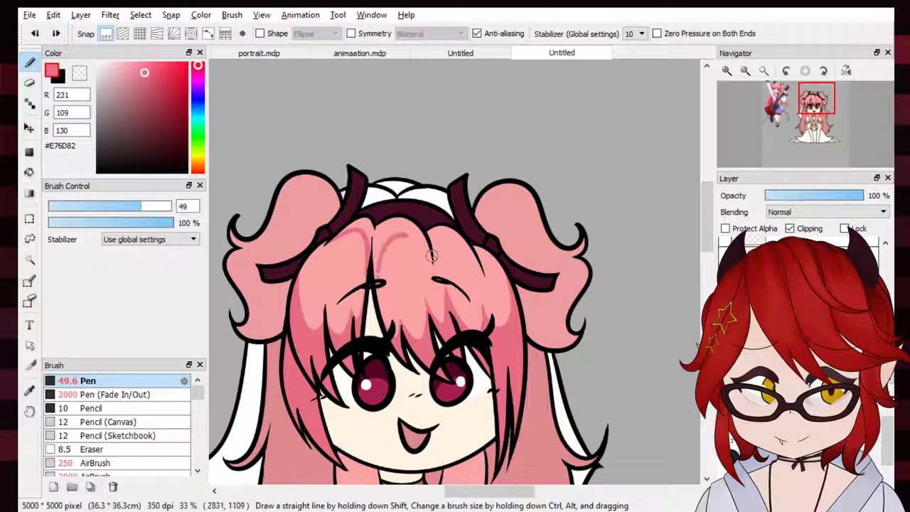
pyautogui.hotkey('ctrl', 'z')
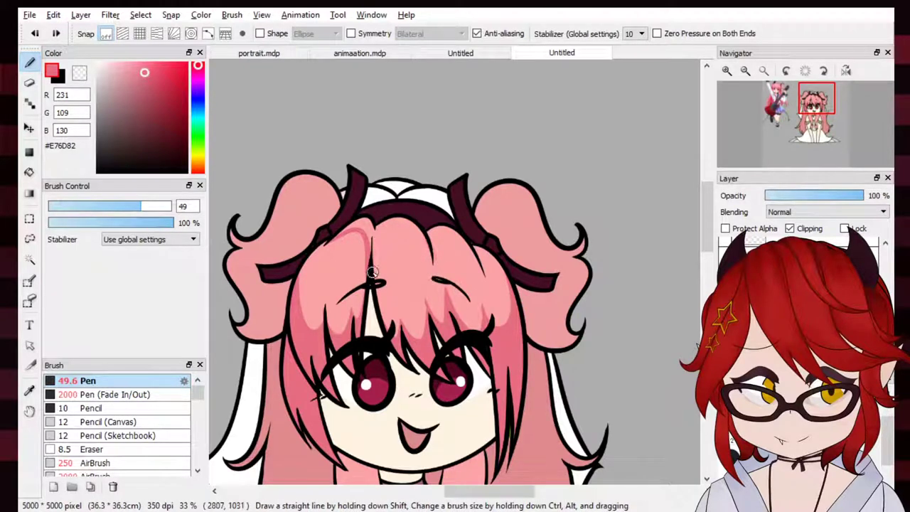
pyautogui.moveTo(372, 271)
pyautogui.mouseDown()
pyautogui.moveTo(421, 232)
pyautogui.moveTo(428, 277)
pyautogui.moveTo(447, 260)
pyautogui.moveTo(431, 264)
pyautogui.moveTo(475, 243)
pyautogui.moveTo(471, 267)
pyautogui.moveTo(435, 253)
pyautogui.moveTo(440, 239)
pyautogui.moveTo(475, 280)
pyautogui.mouseUp()
pyautogui.hotkey('ctrl', 'z')
pyautogui.hotkey('ctrl', 'z')
pyautogui.moveTo(430, 260)
pyautogui.mouseDown()
pyautogui.moveTo(477, 260)
pyautogui.moveTo(479, 274)
pyautogui.moveTo(480, 258)
pyautogui.moveTo(500, 276)
pyautogui.mouseUp()
pyautogui.press('g')
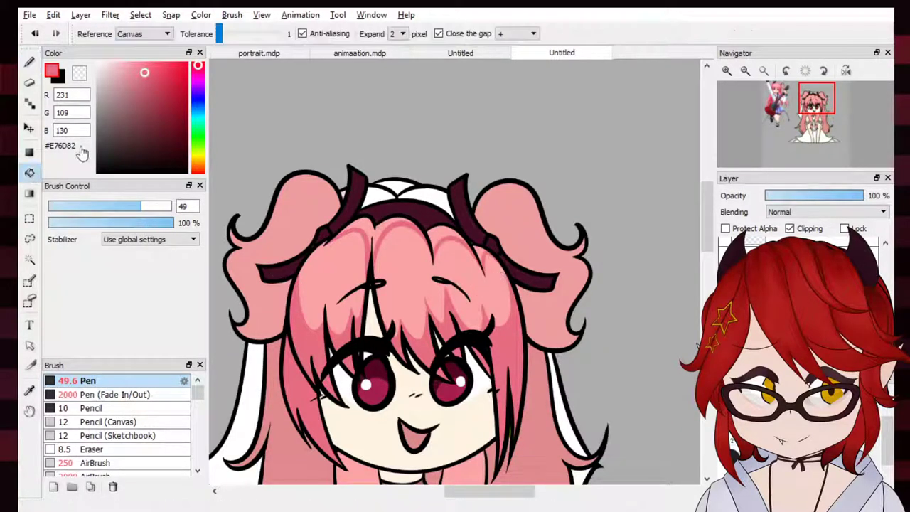
pyautogui.click(485, 251)
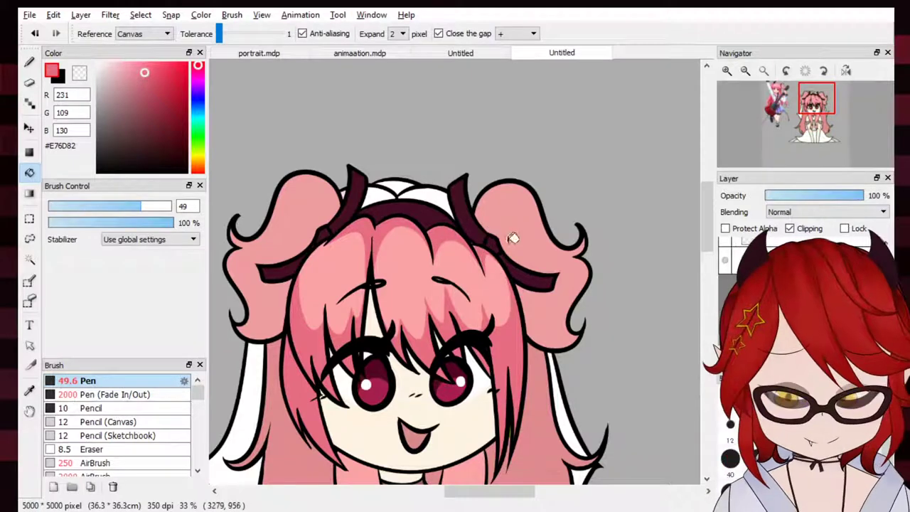
# Shade the left pigtail with #E76D82 by outlining curved shadows beside the ribbon and in the lower curl, then filling them
pyautogui.press('b')
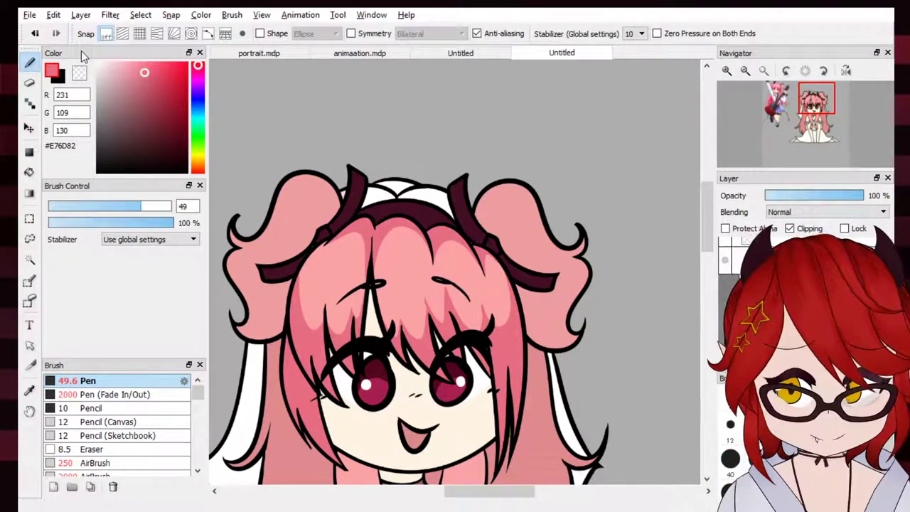
pyautogui.moveTo(283, 182); pyautogui.dragTo(288, 247)
pyautogui.hotkey('ctrl', 'z')
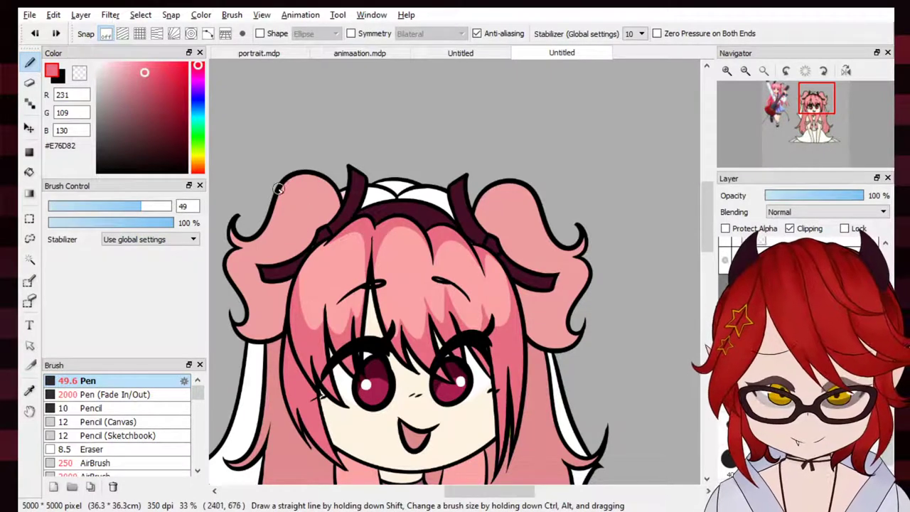
pyautogui.moveTo(291, 180); pyautogui.dragTo(292, 255)
pyautogui.moveTo(238, 251)
pyautogui.mouseDown()
pyautogui.moveTo(266, 268)
pyautogui.moveTo(279, 237)
pyautogui.moveTo(230, 259)
pyautogui.moveTo(231, 267)
pyautogui.moveTo(264, 282)
pyautogui.mouseUp()
pyautogui.hotkey('ctrl', 'z')
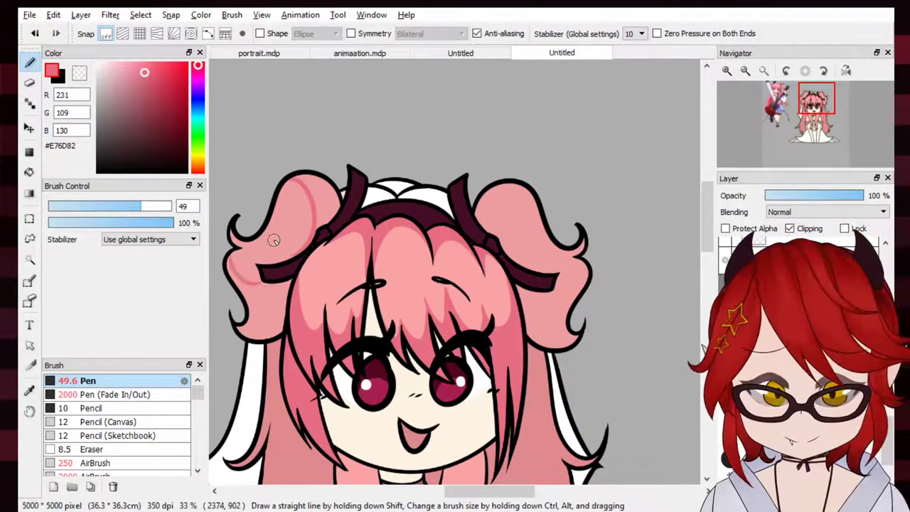
pyautogui.click(30, 172)
pyautogui.click(274, 309)
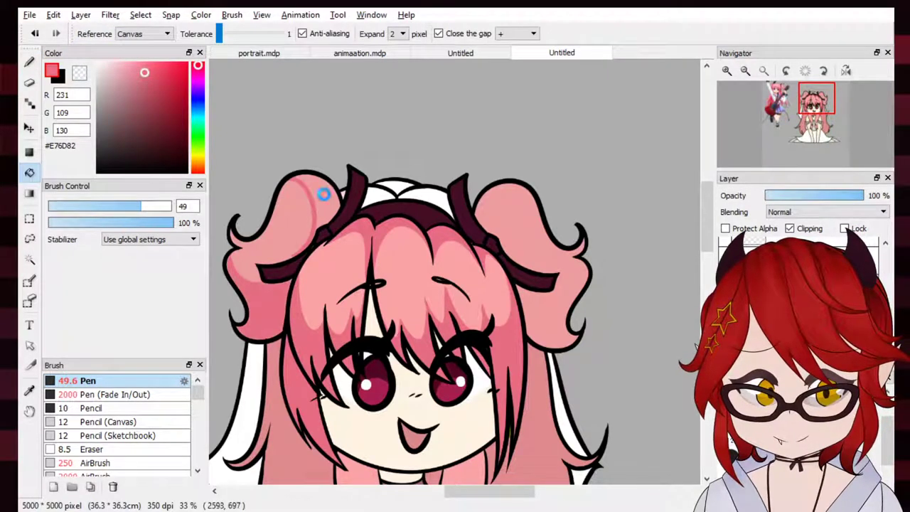
pyautogui.click(324, 195)
# Shade the right pigtail to match the left, outlining its inner and lower-curl shadows in #E76D82 and filling them
pyautogui.press('b')
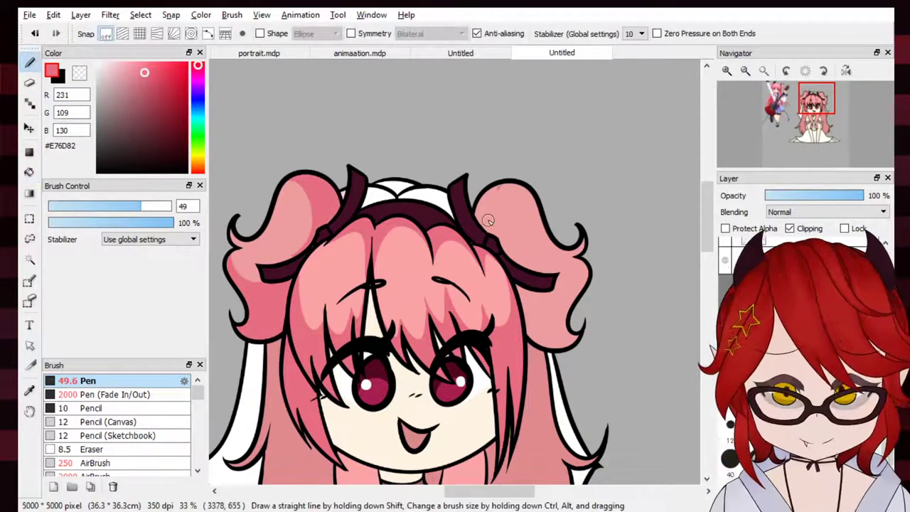
pyautogui.moveTo(488, 220); pyautogui.dragTo(519, 244)
pyautogui.hotkey('ctrl', 'z')
pyautogui.moveTo(518, 183); pyautogui.dragTo(523, 265)
pyautogui.moveTo(582, 257)
pyautogui.mouseDown()
pyautogui.moveTo(583, 274)
pyautogui.moveTo(552, 283)
pyautogui.mouseUp()
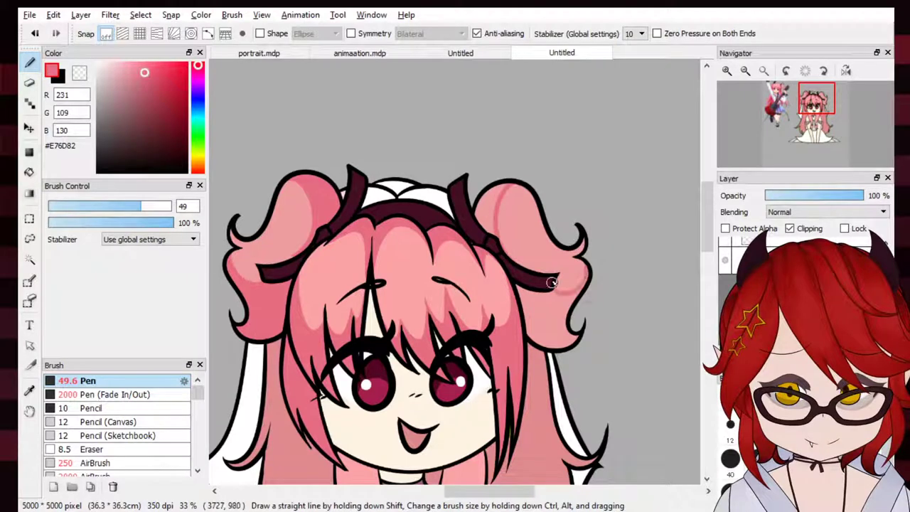
pyautogui.press('g')
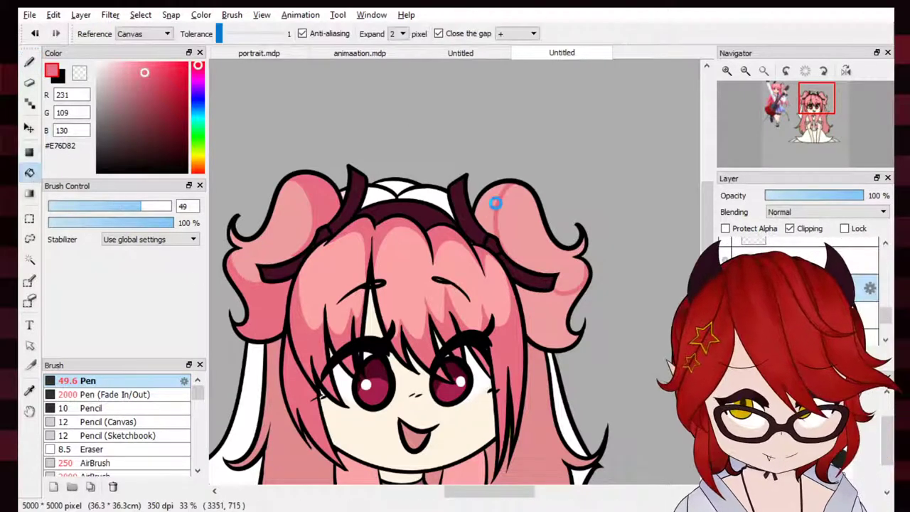
# Draw arched #E76D82 shadow edges across the back hair on both sides of the neck with the Pen
pyautogui.press('p')
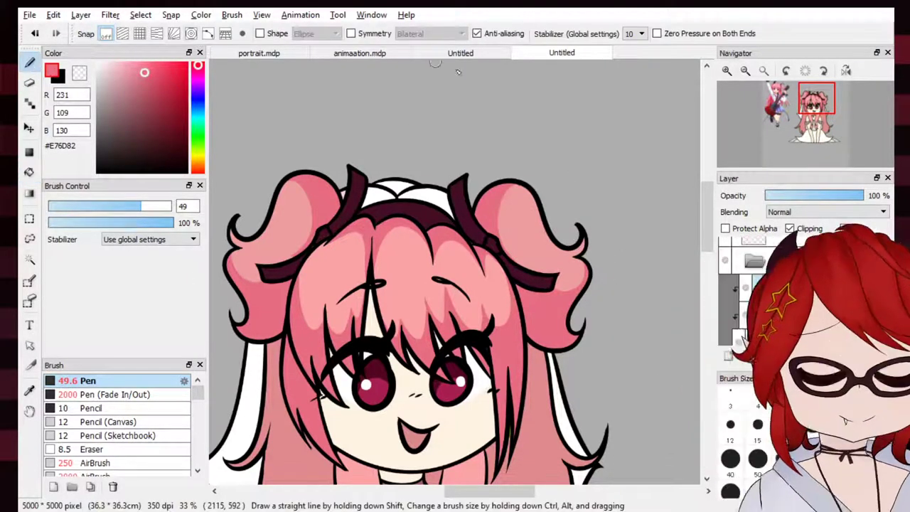
pyautogui.click(745, 80)
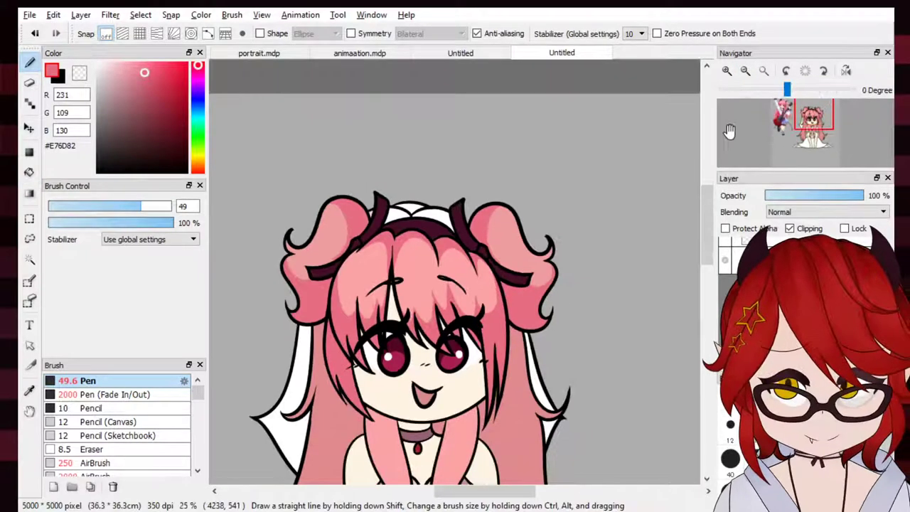
pyautogui.press('g')
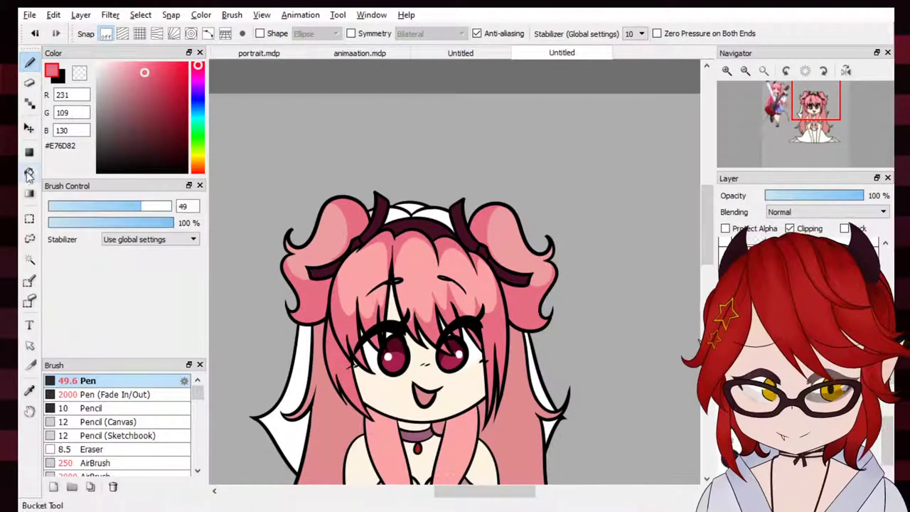
pyautogui.click(806, 128)
pyautogui.moveTo(805, 128); pyautogui.dragTo(815, 119)
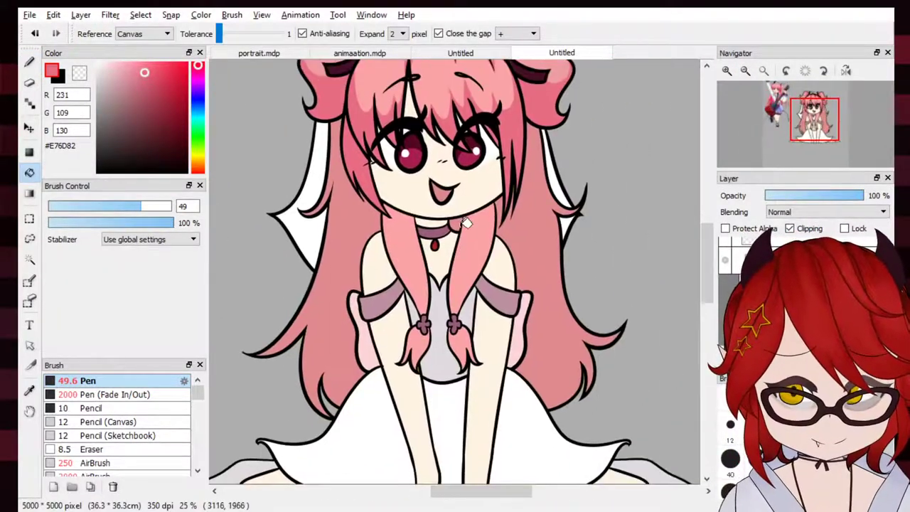
pyautogui.press('b')
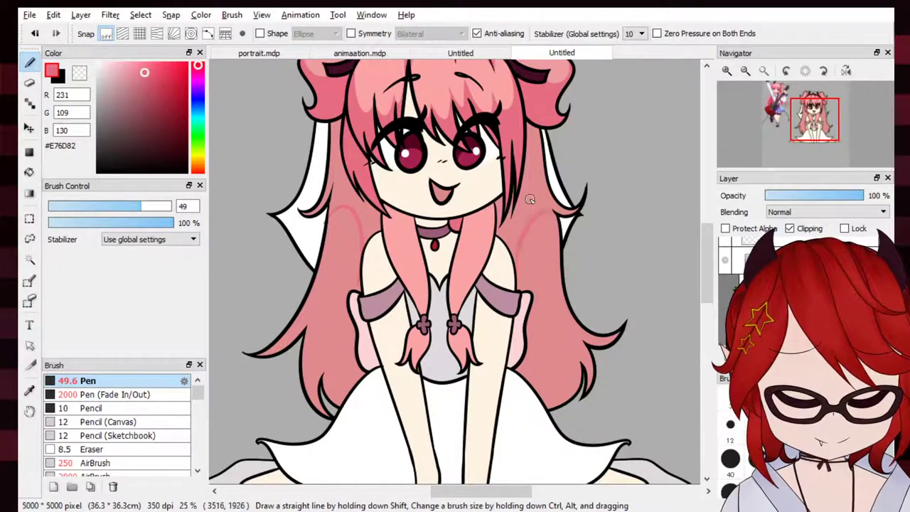
pyautogui.hotkey('ctrl', 'z')
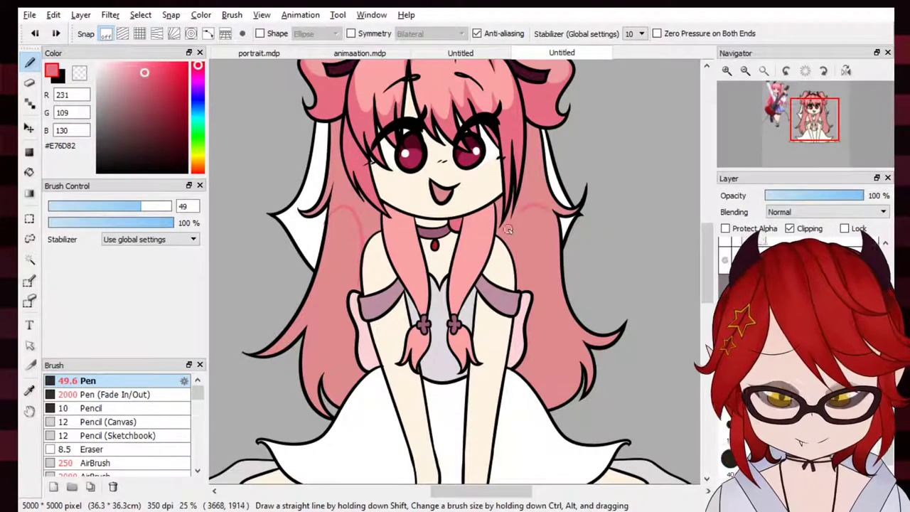
pyautogui.moveTo(508, 229); pyautogui.dragTo(521, 283)
pyautogui.hotkey('ctrl', 'z')
pyautogui.moveTo(559, 219)
pyautogui.mouseDown()
pyautogui.moveTo(543, 205)
pyautogui.moveTo(523, 279)
pyautogui.moveTo(558, 221)
pyautogui.moveTo(522, 270)
pyautogui.mouseUp()
pyautogui.hotkey('ctrl', 'z')
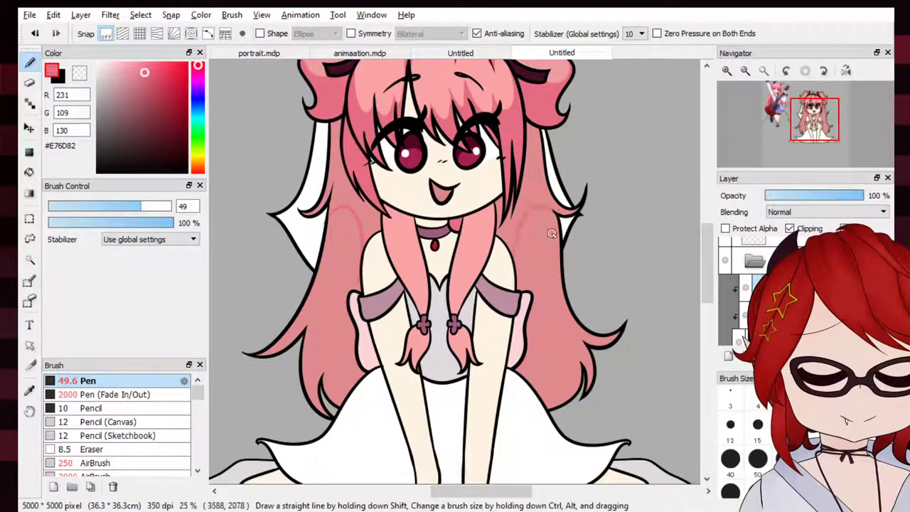
# Bucket-fill the upper back hair above the arched shadow edges with #E76D82 on both sides of the face
pyautogui.press('g')
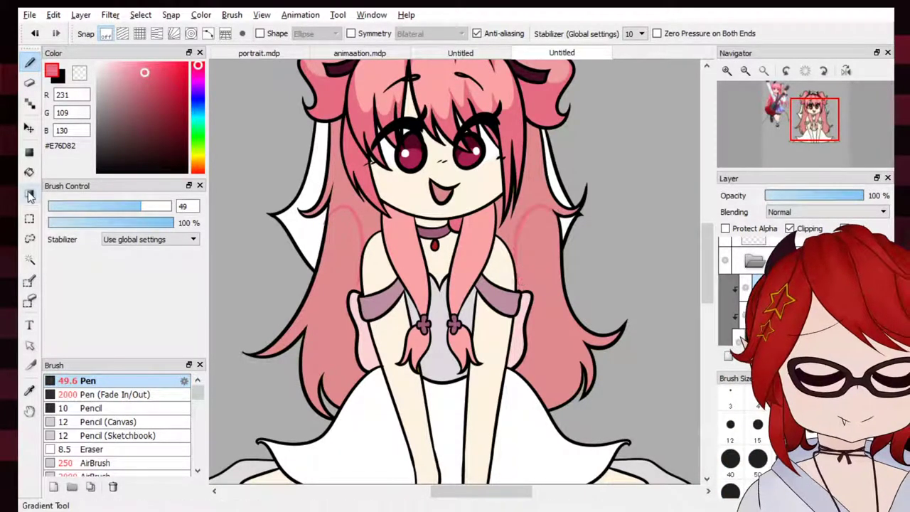
pyautogui.click(347, 251)
pyautogui.hotkey('ctrl', 'z')
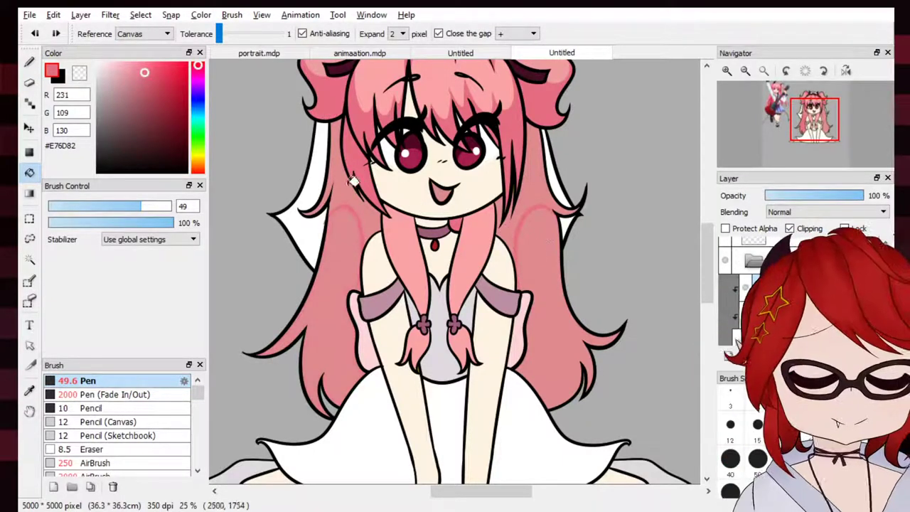
pyautogui.click(352, 180)
pyautogui.click(545, 204)
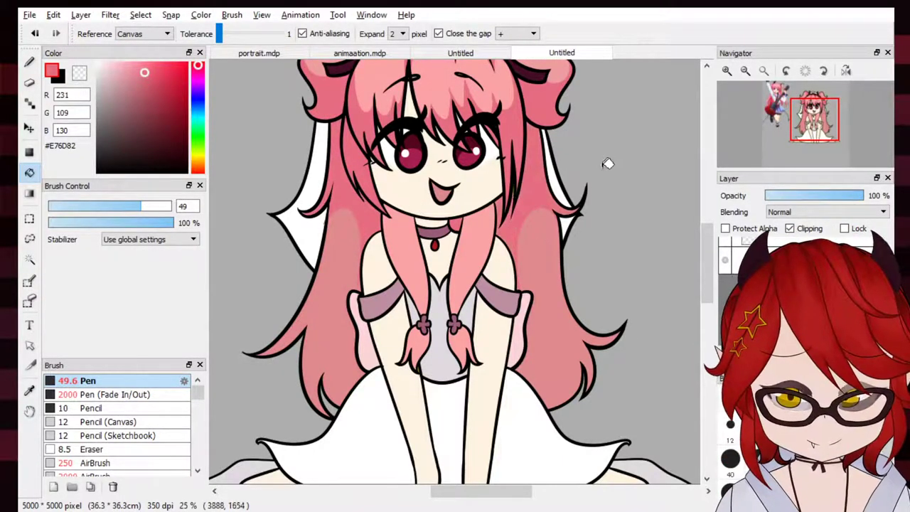
# Sample peach skin #FFD8C4, lighten it to #FBE5D8, and fill the chibi's face with the lighter tone
pyautogui.click(744, 71)
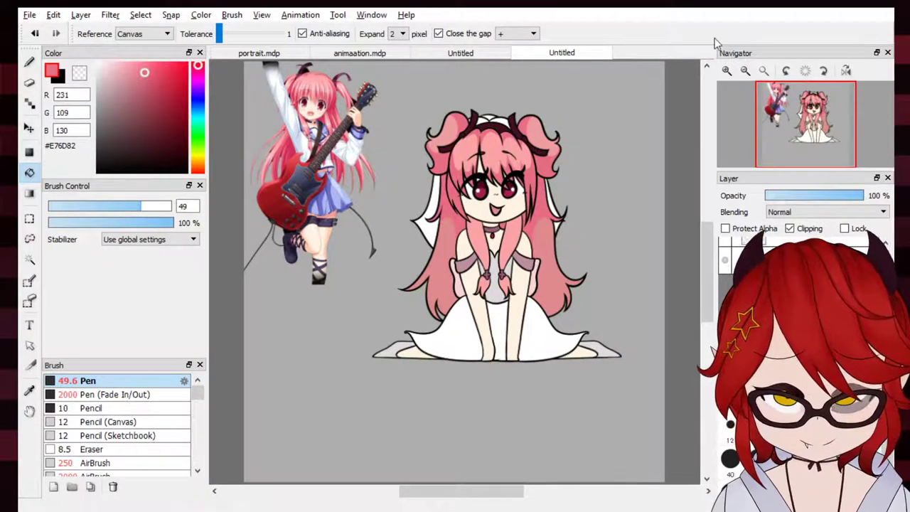
pyautogui.click(728, 71)
pyautogui.click(729, 74)
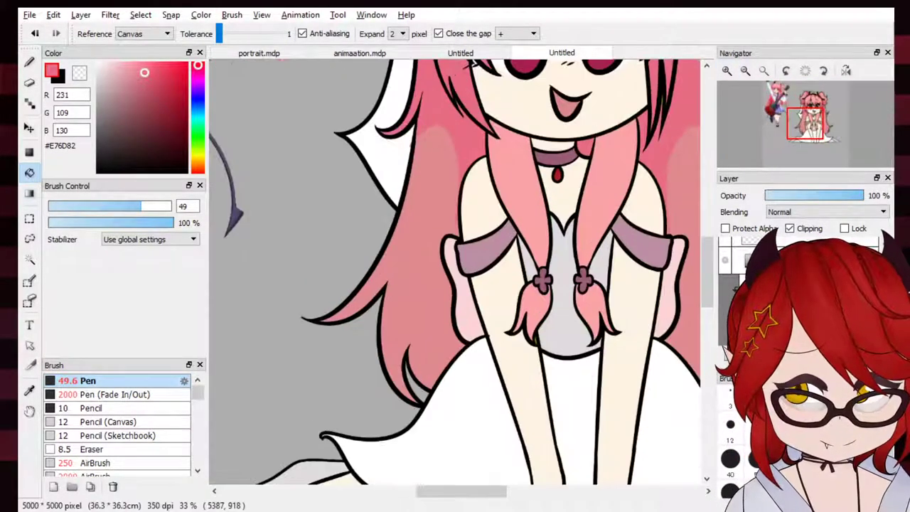
pyautogui.moveTo(798, 116)
pyautogui.mouseDown()
pyautogui.moveTo(785, 111)
pyautogui.moveTo(816, 116)
pyautogui.mouseUp()
pyautogui.rightClick(419, 200)
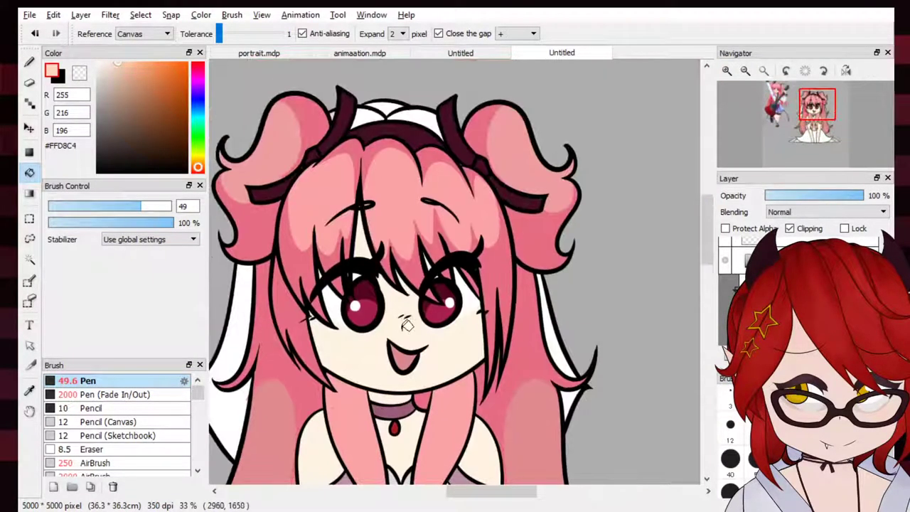
pyautogui.click(425, 337)
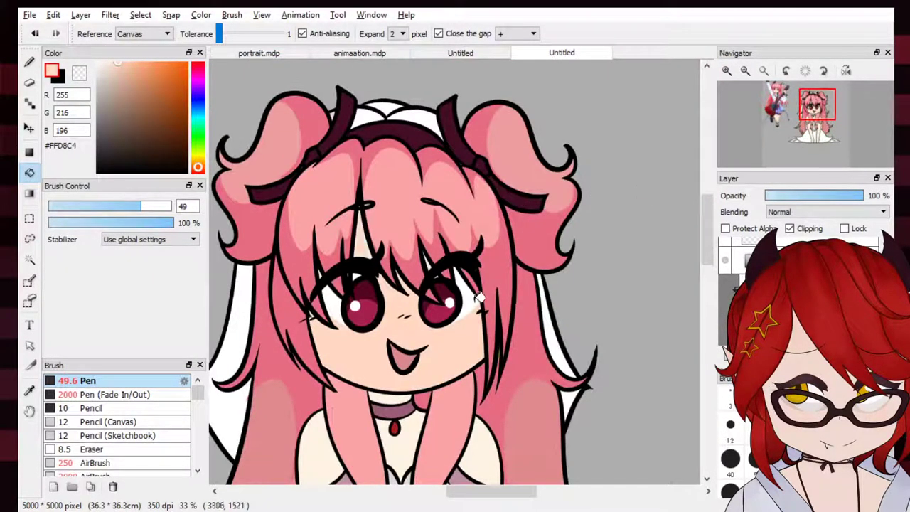
pyautogui.click(110, 65)
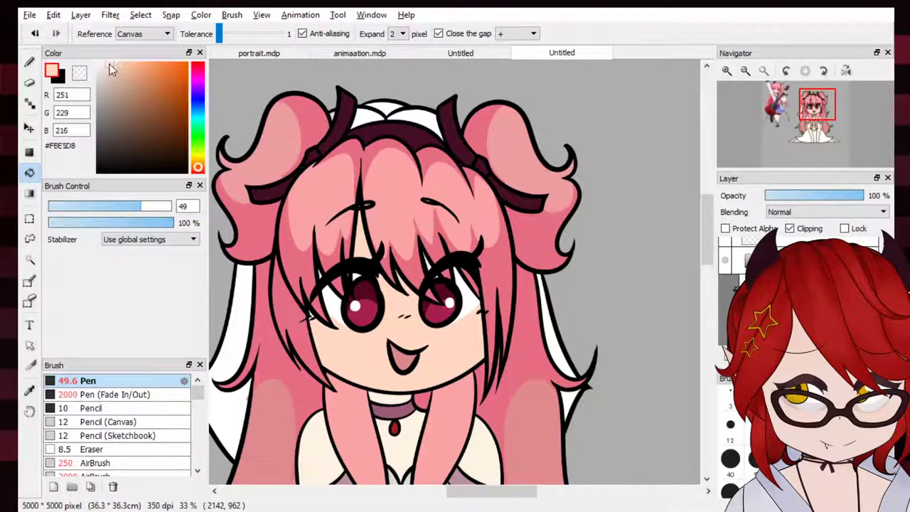
pyautogui.click(476, 337)
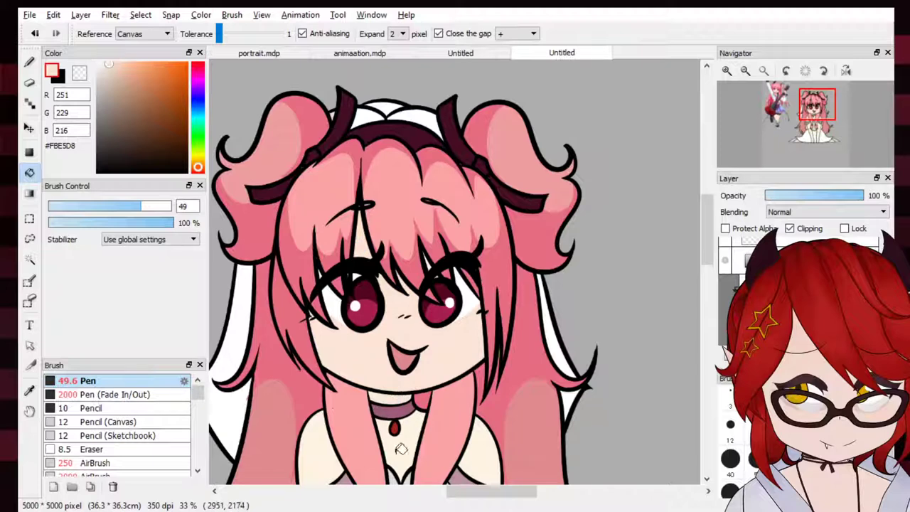
# Fill the neck, chest, arms and legs with the same #FBE5D8 skin tone
pyautogui.click(817, 150)
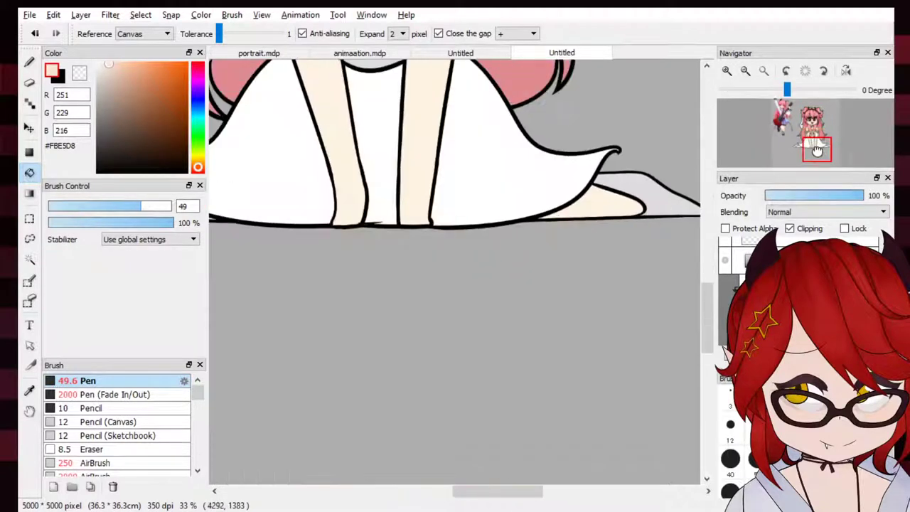
pyautogui.moveTo(817, 150); pyautogui.dragTo(810, 134)
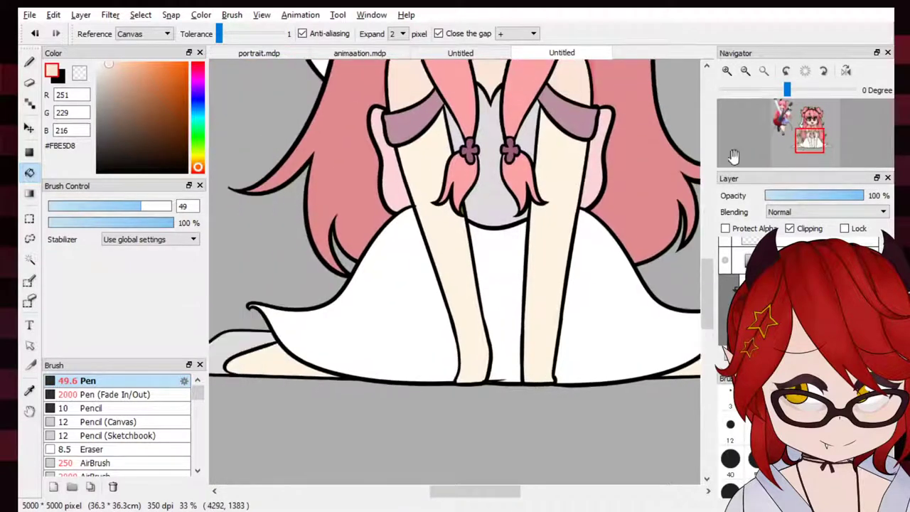
pyautogui.click(284, 371)
# Sample dark magenta #A61F4F from the reference character's iris and return to the chibi's eyes
pyautogui.click(764, 70)
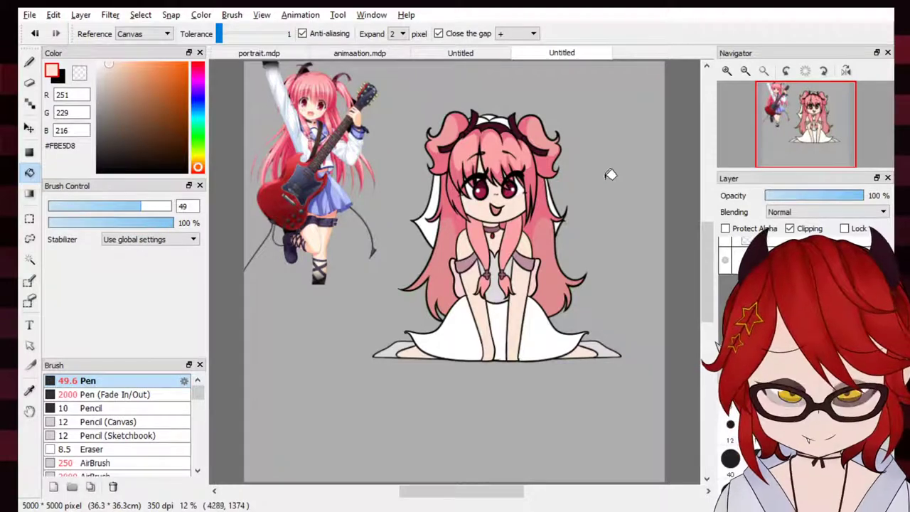
pyautogui.click(727, 71)
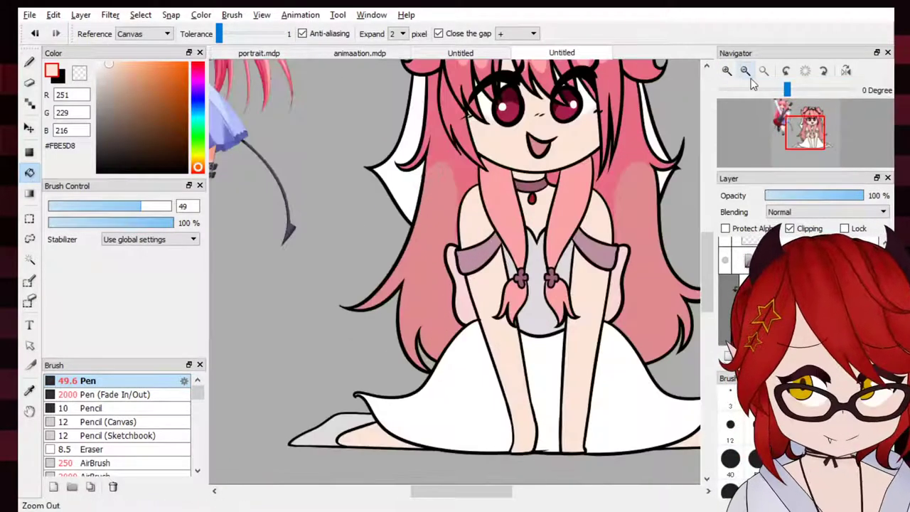
pyautogui.moveTo(810, 121); pyautogui.dragTo(773, 95)
pyautogui.click(728, 73)
pyautogui.click(728, 73)
pyautogui.click(778, 111)
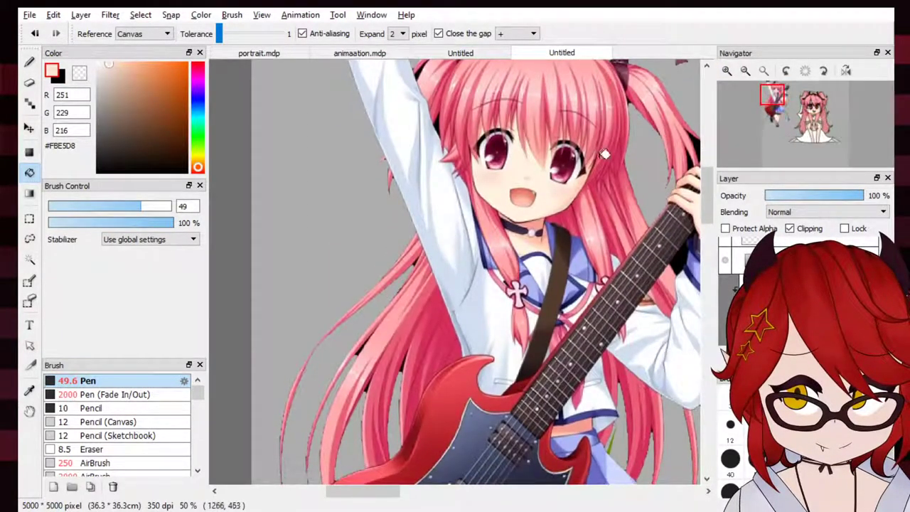
pyautogui.click(505, 160)
pyautogui.keyDown('alt'); pyautogui.click(503, 162); pyautogui.keyUp('alt')
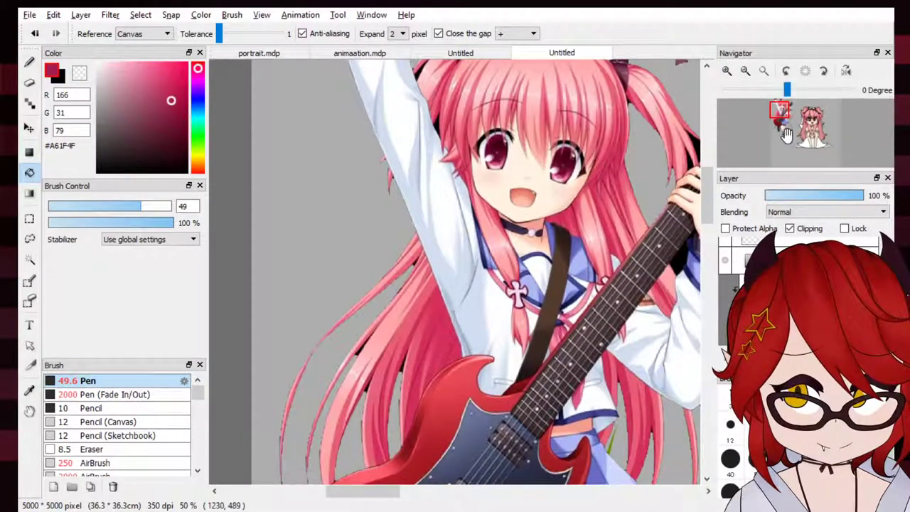
pyautogui.moveTo(807, 125); pyautogui.dragTo(809, 119)
# Sample bright pink #F3749A from the reference character and paint oval highlights on the inner side of both chibi irises
pyautogui.click(31, 66)
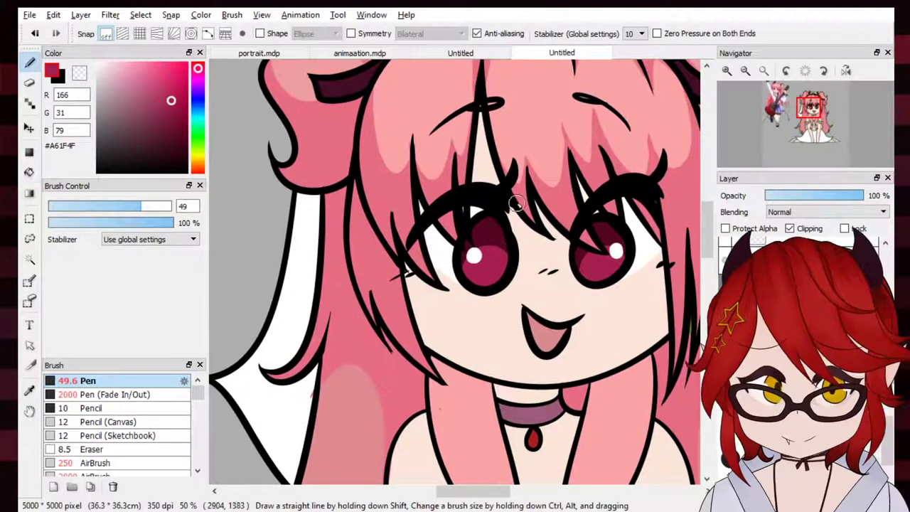
pyautogui.moveTo(792, 115); pyautogui.dragTo(775, 94)
pyautogui.keyDown('alt'); pyautogui.click(433, 180); pyautogui.keyUp('alt')
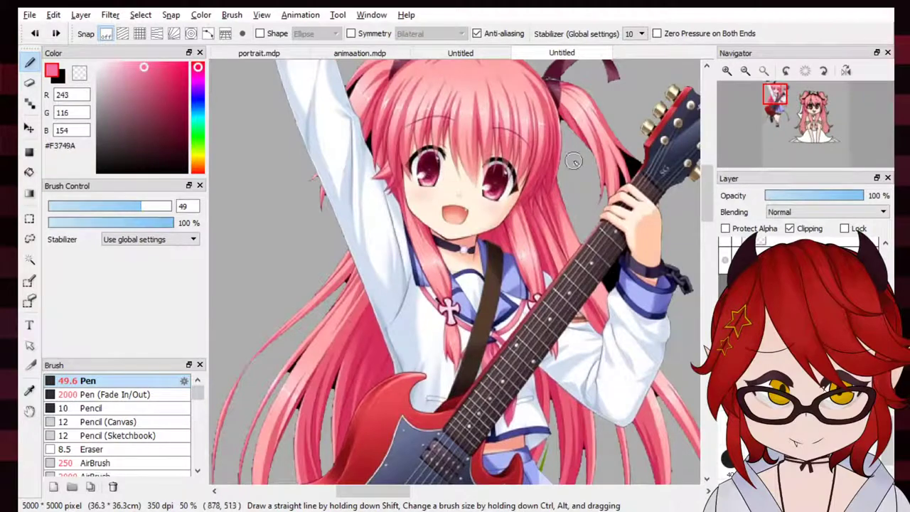
pyautogui.moveTo(797, 133); pyautogui.dragTo(816, 115)
pyautogui.moveTo(313, 292); pyautogui.dragTo(316, 273)
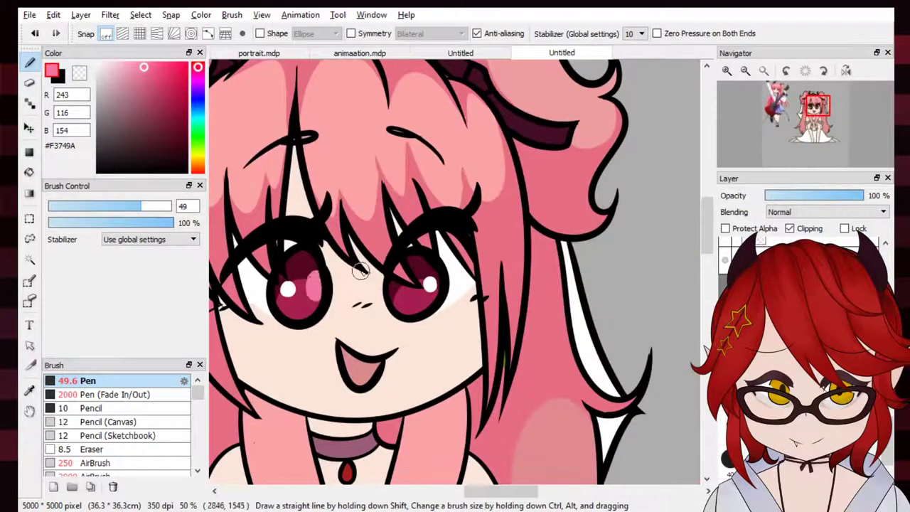
pyautogui.moveTo(381, 295); pyautogui.dragTo(391, 283)
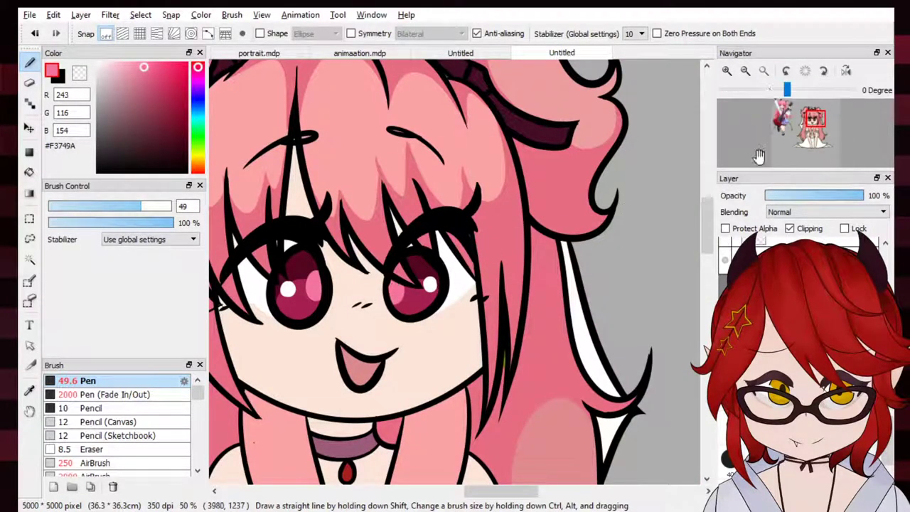
# Sample pale pink #FCD5D6 from the dress and bucket-fill the off-shoulder sleeves with it
pyautogui.click(763, 71)
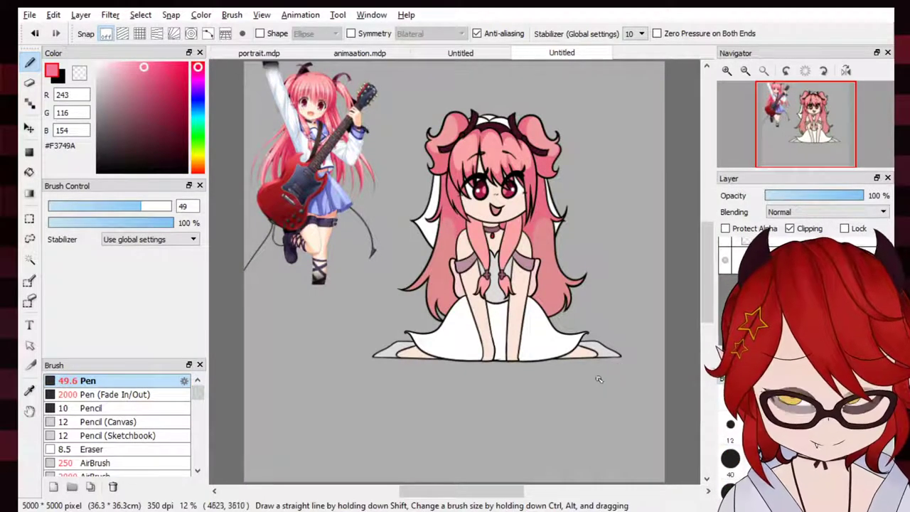
pyautogui.keyDown('alt'); pyautogui.click(462, 278); pyautogui.keyUp('alt')
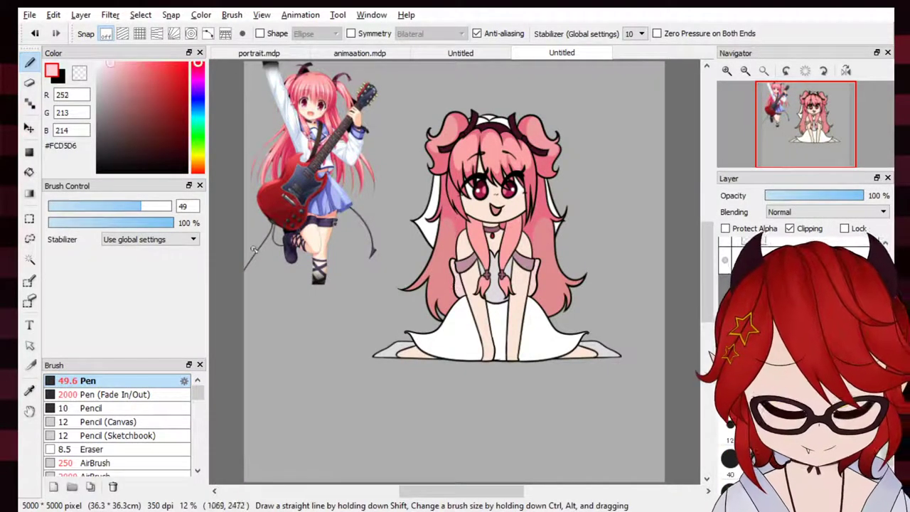
pyautogui.click(30, 172)
pyautogui.click(533, 258)
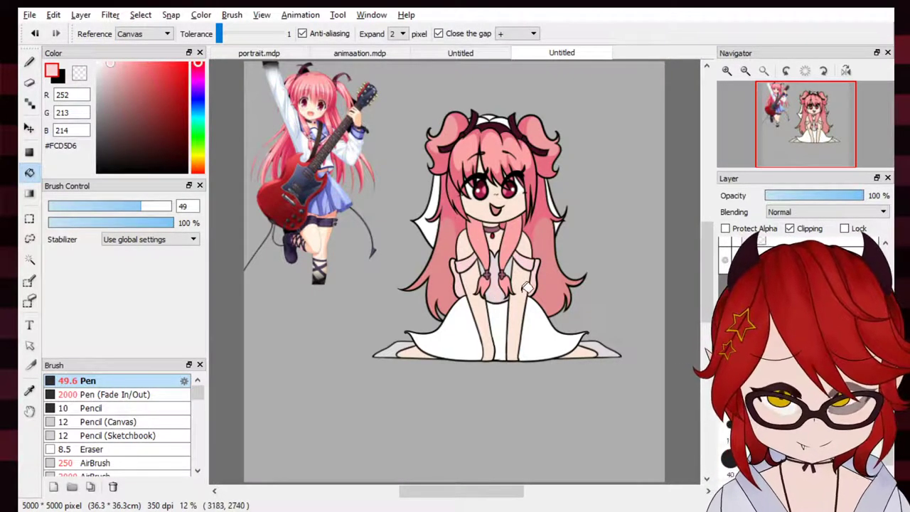
# Fill the remaining grey bodice gaps beside the front hair locks with the same #FCD5D6 pink
pyautogui.click(727, 71)
pyautogui.click(727, 71)
pyautogui.click(727, 71)
pyautogui.moveTo(805, 127); pyautogui.dragTo(820, 131)
pyautogui.click(811, 133)
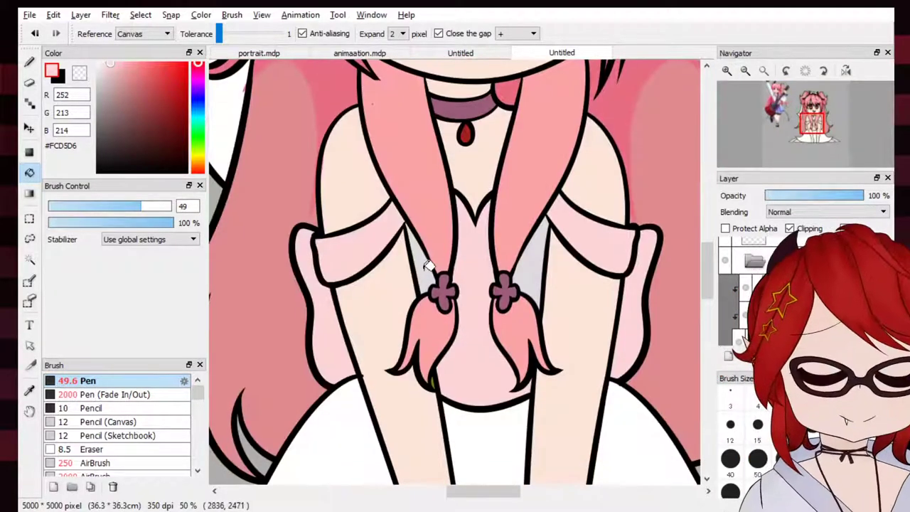
pyautogui.click(745, 70)
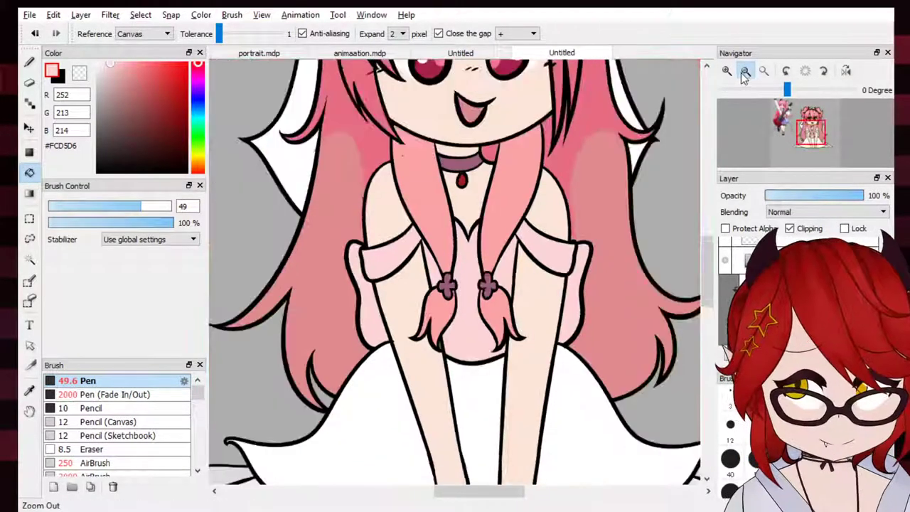
pyautogui.click(745, 70)
pyautogui.moveTo(811, 132)
pyautogui.mouseDown()
pyautogui.moveTo(812, 115)
pyautogui.moveTo(800, 116)
pyautogui.moveTo(814, 131)
pyautogui.mouseUp()
# Sample hair shadow pink #E76D82 and draw arched shadow edges across the tops of both front hair locks below the chin
pyautogui.click(726, 71)
pyautogui.click(727, 71)
pyautogui.rightClick(350, 184)
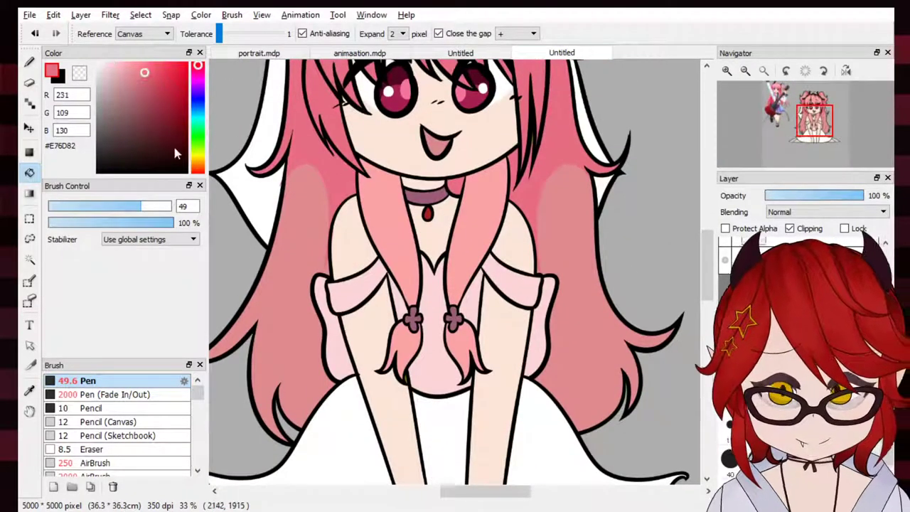
pyautogui.click(29, 62)
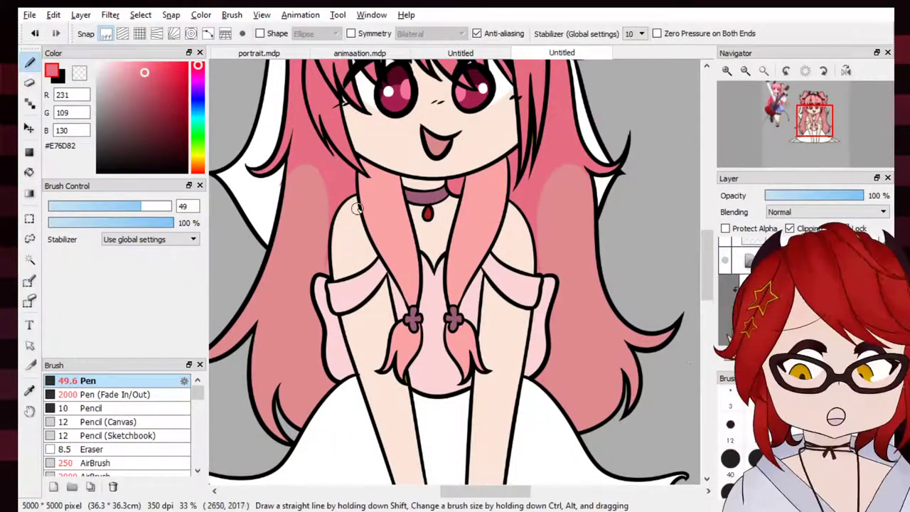
pyautogui.moveTo(361, 206); pyautogui.dragTo(404, 202)
pyautogui.moveTo(462, 199); pyautogui.dragTo(506, 206)
pyautogui.hotkey('ctrl', 'z')
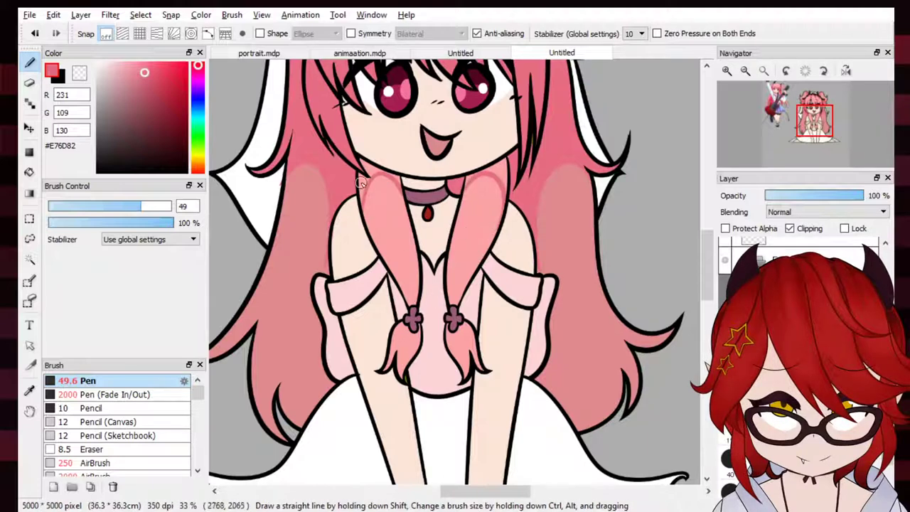
# Draw curved shadow edges above the cross-shaped hair clips and fill the front locks' shadow areas and tips with #E76D82
pyautogui.moveTo(389, 273); pyautogui.dragTo(416, 222)
pyautogui.hotkey('ctrl', 'z')
pyautogui.moveTo(390, 274)
pyautogui.mouseDown()
pyautogui.moveTo(412, 282)
pyautogui.moveTo(413, 231)
pyautogui.mouseUp()
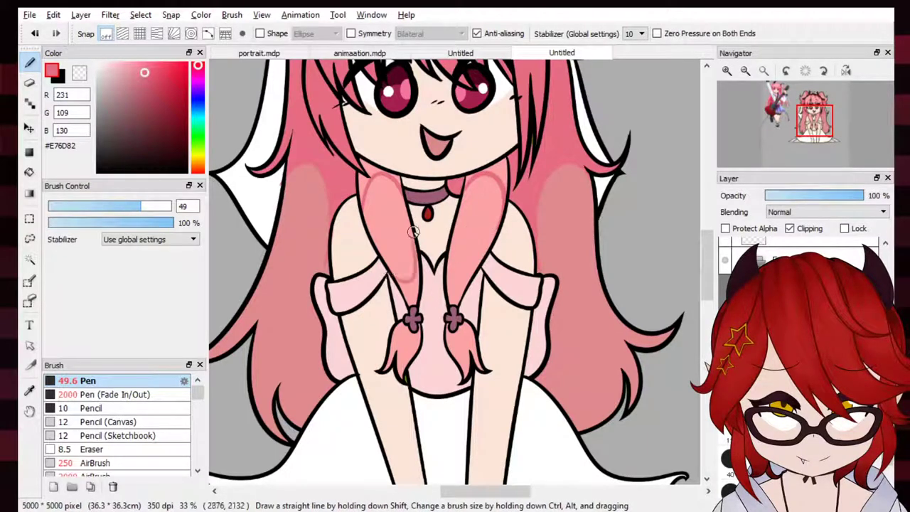
pyautogui.hotkey('ctrl', 'z')
pyautogui.moveTo(386, 272)
pyautogui.mouseDown()
pyautogui.moveTo(413, 271)
pyautogui.moveTo(412, 220)
pyautogui.mouseUp()
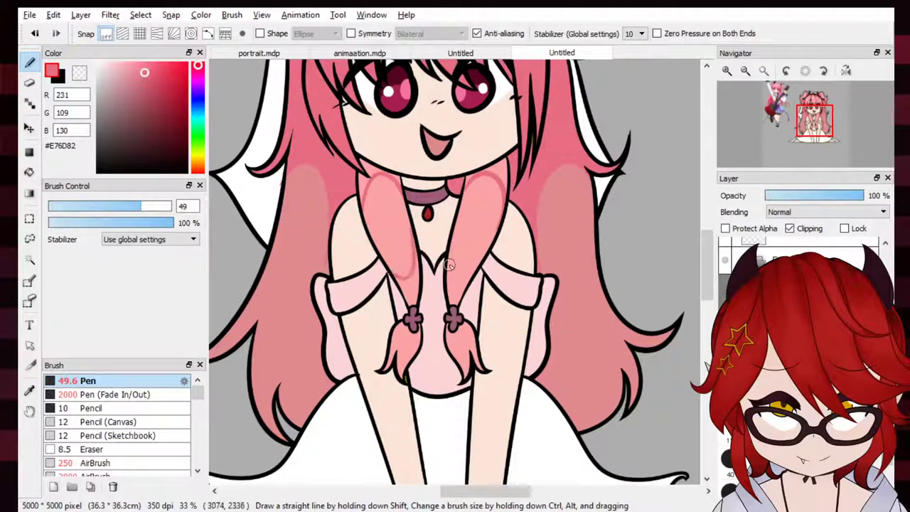
pyautogui.moveTo(454, 282); pyautogui.dragTo(469, 252)
pyautogui.press('g')
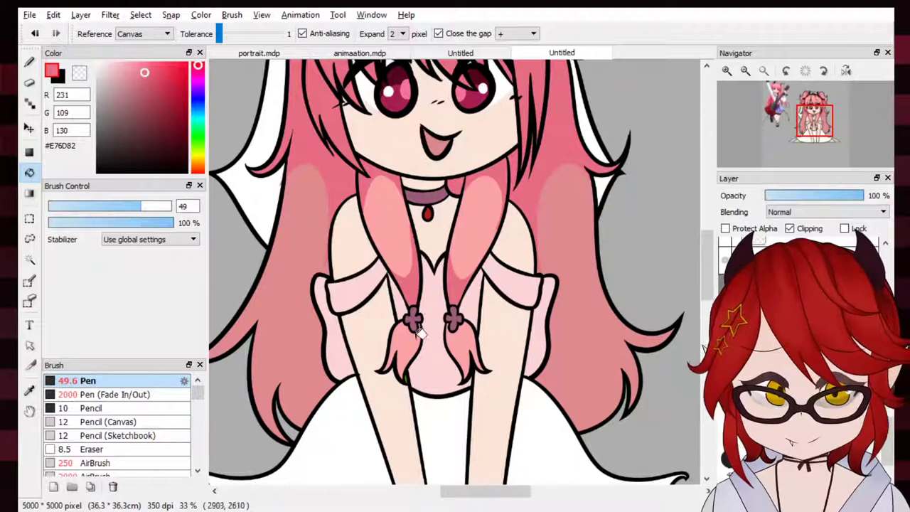
# Sample the skirt's white, darken it to #EAE9E9, and draw a curved shadow edge down the left side of the skirt
pyautogui.click(763, 71)
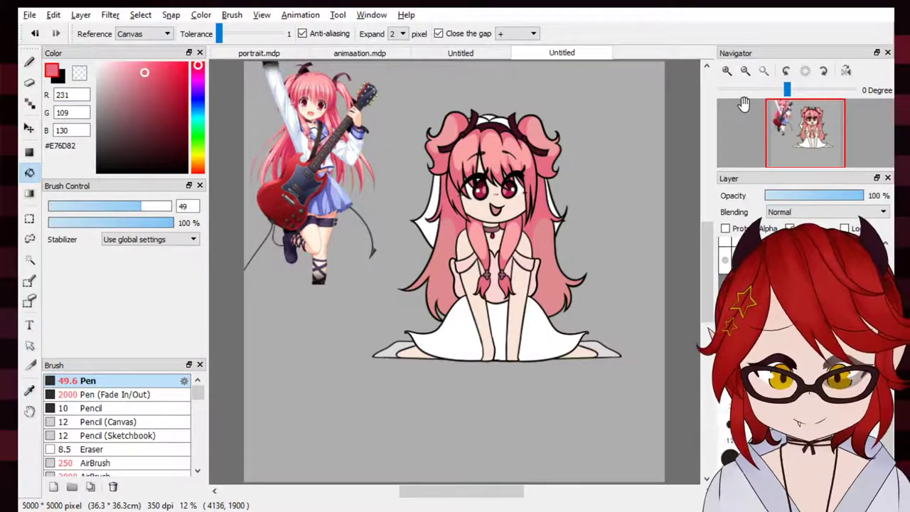
pyautogui.press('b')
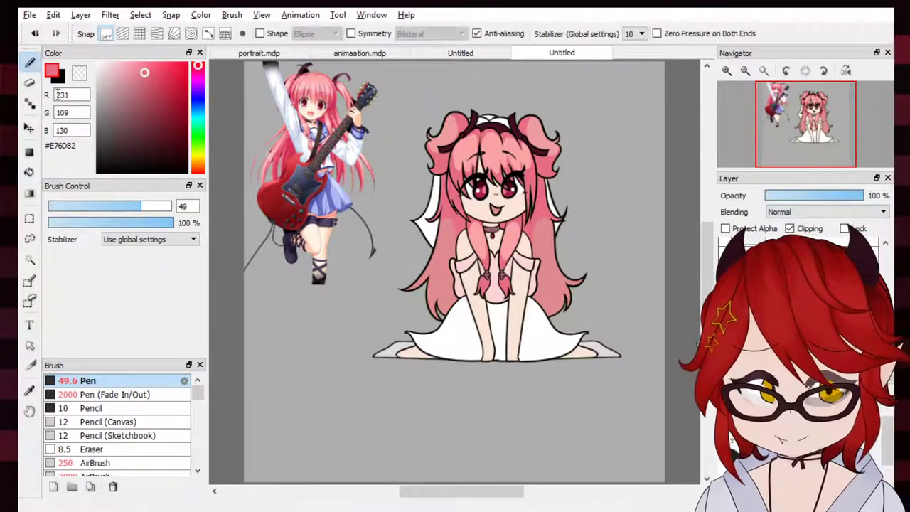
pyautogui.keyDown('alt'); pyautogui.click(461, 329); pyautogui.keyUp('alt')
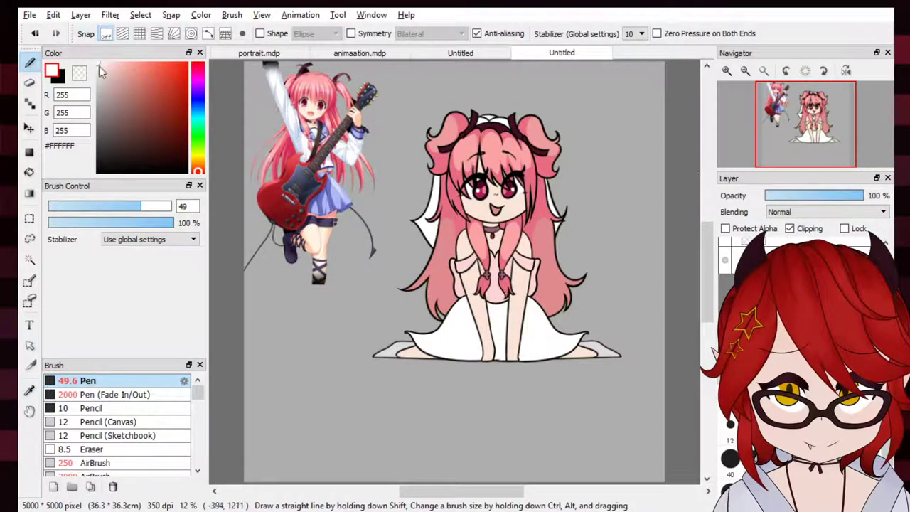
pyautogui.moveTo(99, 66); pyautogui.dragTo(96, 71)
pyautogui.click(725, 73)
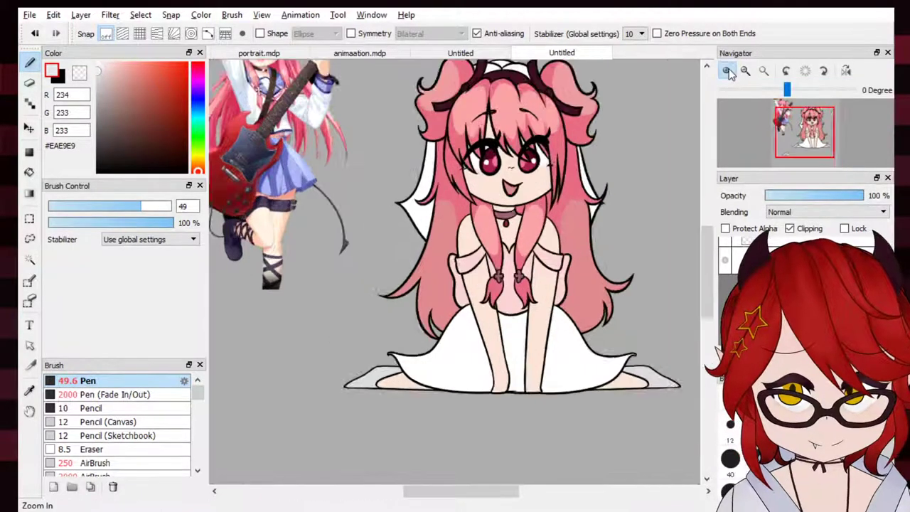
pyautogui.click(725, 73)
pyautogui.moveTo(782, 133)
pyautogui.mouseDown()
pyautogui.moveTo(799, 133)
pyautogui.moveTo(797, 146)
pyautogui.mouseUp()
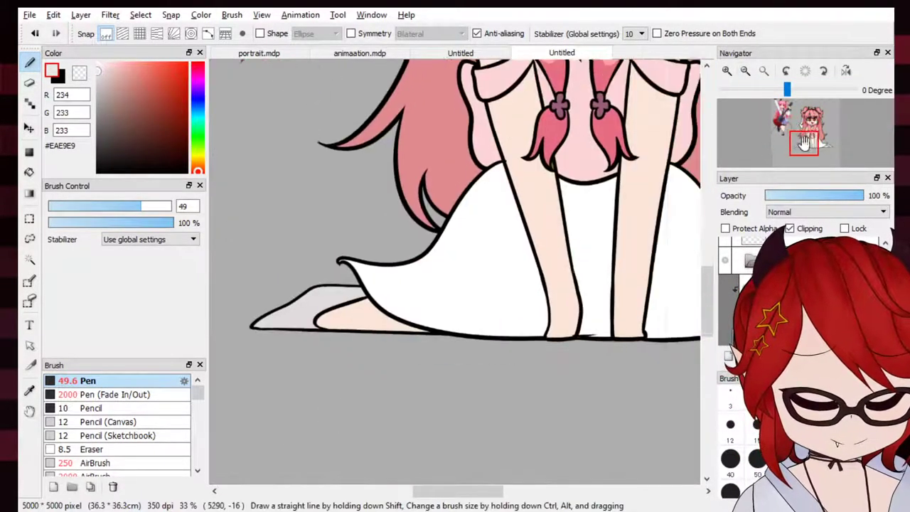
pyautogui.moveTo(445, 245); pyautogui.dragTo(543, 320)
pyautogui.hotkey('ctrl', 'z')
pyautogui.moveTo(461, 207)
pyautogui.mouseDown()
pyautogui.moveTo(446, 263)
pyautogui.moveTo(544, 337)
pyautogui.mouseUp()
# Draw a matching curved #EAE9E9 shadow edge down the right side of the skirt to the hem
pyautogui.moveTo(807, 140); pyautogui.dragTo(819, 140)
pyautogui.moveTo(547, 191)
pyautogui.mouseDown()
pyautogui.moveTo(559, 273)
pyautogui.moveTo(474, 342)
pyautogui.mouseUp()
pyautogui.hotkey('ctrl', 'z')
pyautogui.moveTo(563, 221)
pyautogui.mouseDown()
pyautogui.moveTo(569, 259)
pyautogui.moveTo(484, 330)
pyautogui.mouseUp()
pyautogui.hotkey('ctrl', 'z')
pyautogui.moveTo(551, 195); pyautogui.dragTo(484, 342)
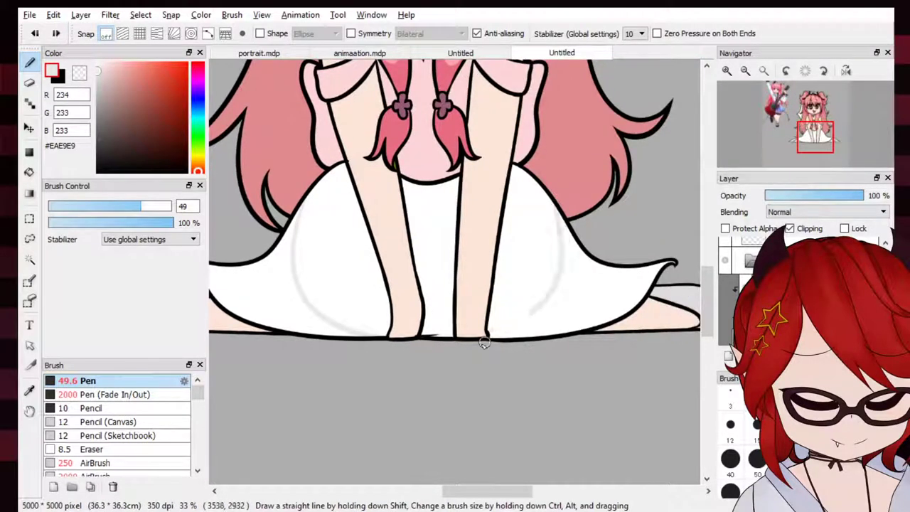
# Bucket-fill the outer skirt areas beyond both curved edges with #EAE9E9, leaving the middle white
pyautogui.click(30, 172)
pyautogui.click(331, 295)
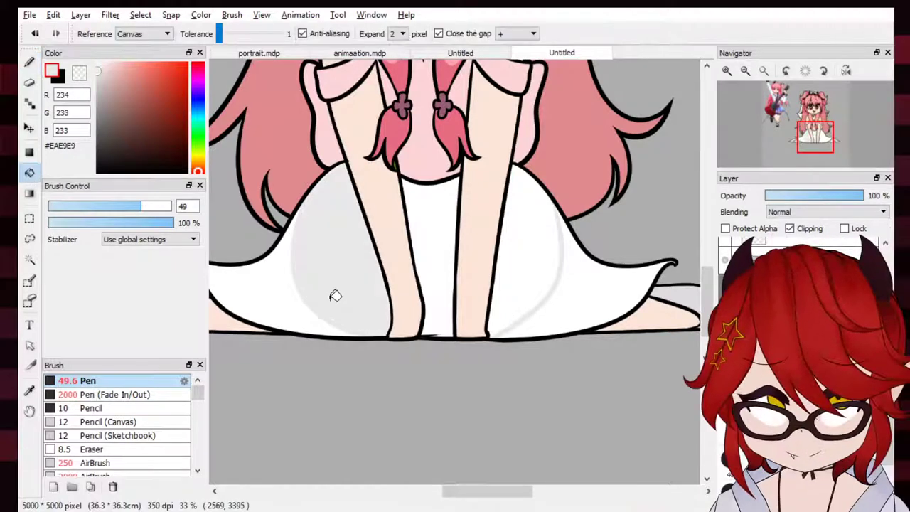
pyautogui.hotkey('ctrl', 'z')
pyautogui.click(294, 301)
pyautogui.click(587, 291)
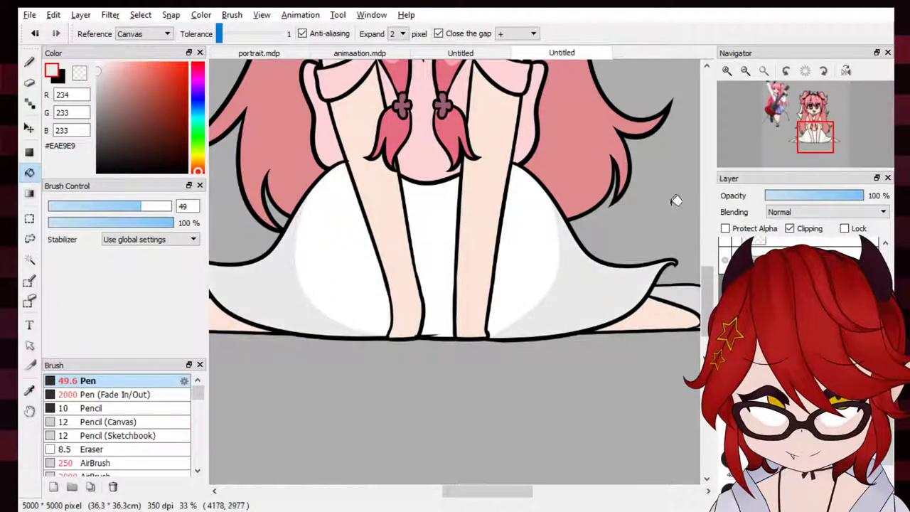
# Shade the skirt just below the waist between the arms with #EAE9E9 and add small shadows on the arms' outer sides
pyautogui.press('b')
pyautogui.moveTo(407, 208); pyautogui.dragTo(467, 190)
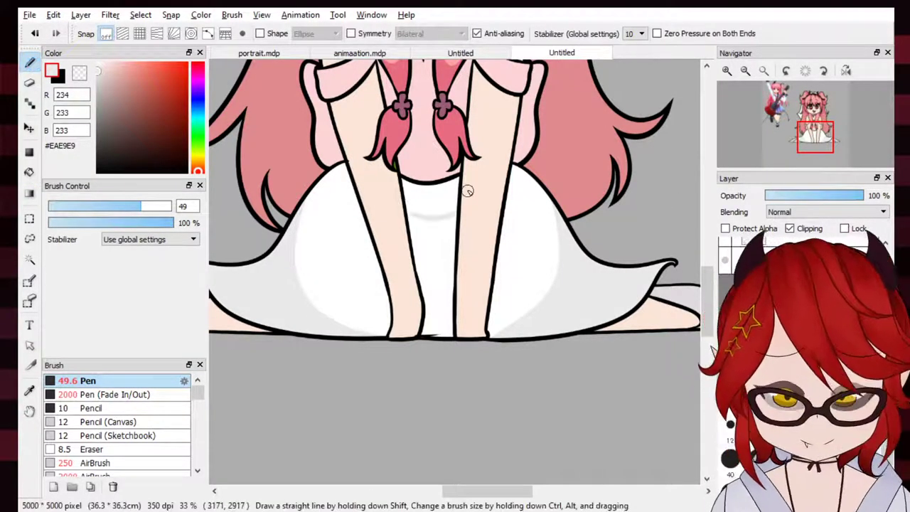
pyautogui.hotkey('ctrl', 'z')
pyautogui.moveTo(403, 212); pyautogui.dragTo(464, 196)
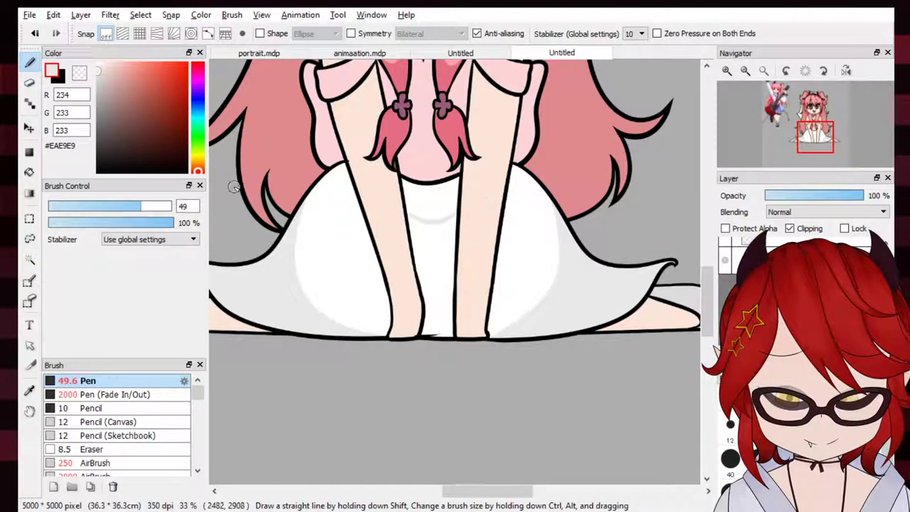
pyautogui.press('g')
pyautogui.click(428, 202)
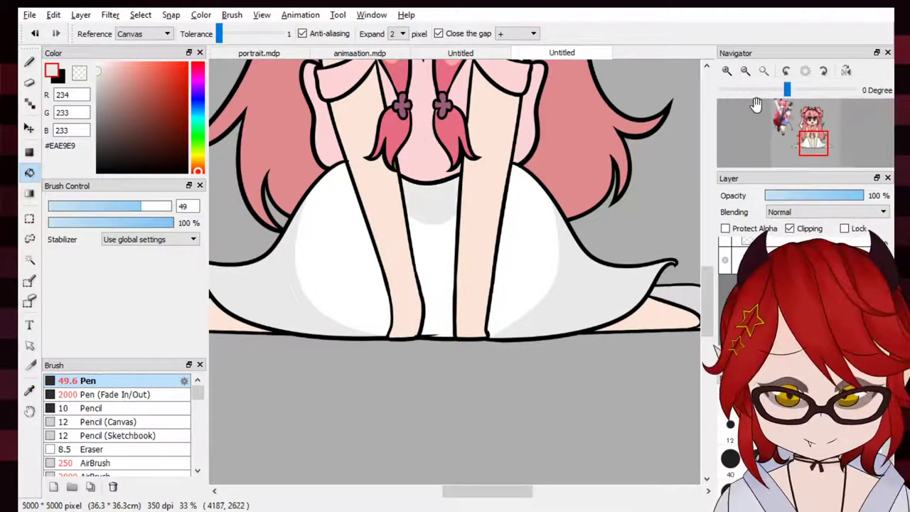
pyautogui.click(29, 63)
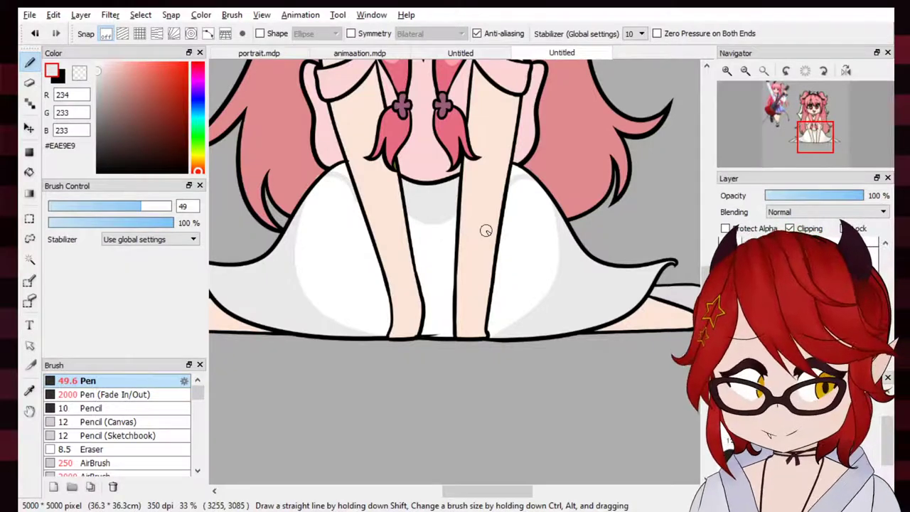
pyautogui.hotkey('ctrl', 'z')
pyautogui.hotkey('ctrl', 'z')
pyautogui.hotkey('ctrl', 'z')
pyautogui.hotkey('ctrl', 'z')
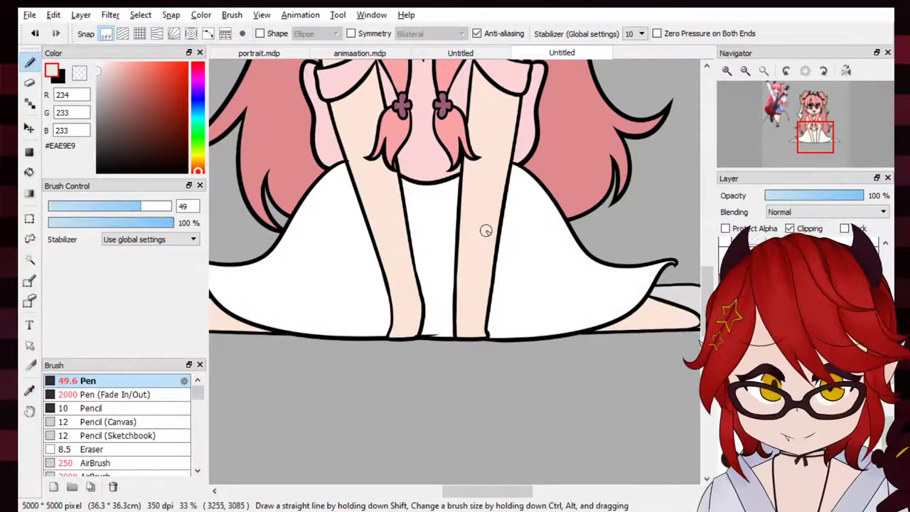
pyautogui.press('g')
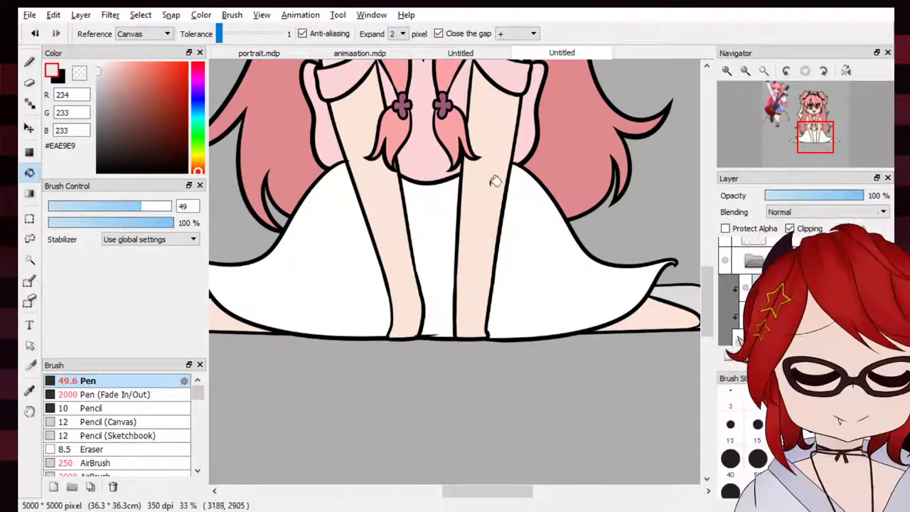
pyautogui.click(342, 166)
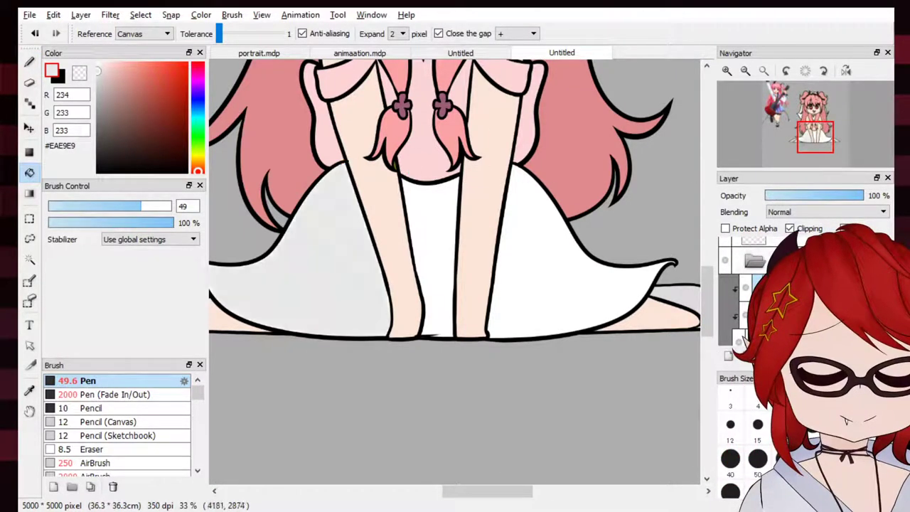
pyautogui.click(746, 314)
pyautogui.click(745, 290)
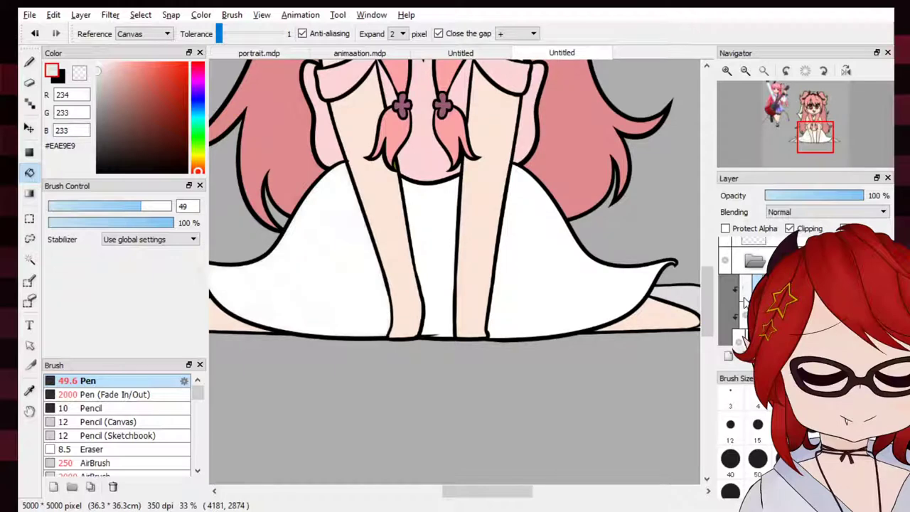
pyautogui.click(745, 290)
pyautogui.hotkey('ctrl', 'z')
pyautogui.hotkey('ctrl', 'z')
pyautogui.hotkey('ctrl', 'z')
pyautogui.hotkey('ctrl', 'z')
pyautogui.hotkey('ctrl', 'z')
pyautogui.hotkey('ctrl', 'z')
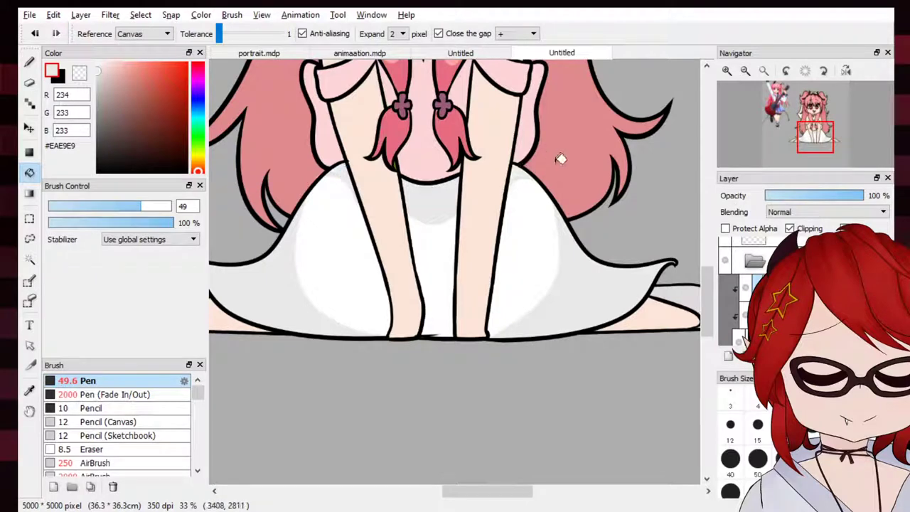
pyautogui.press('e')
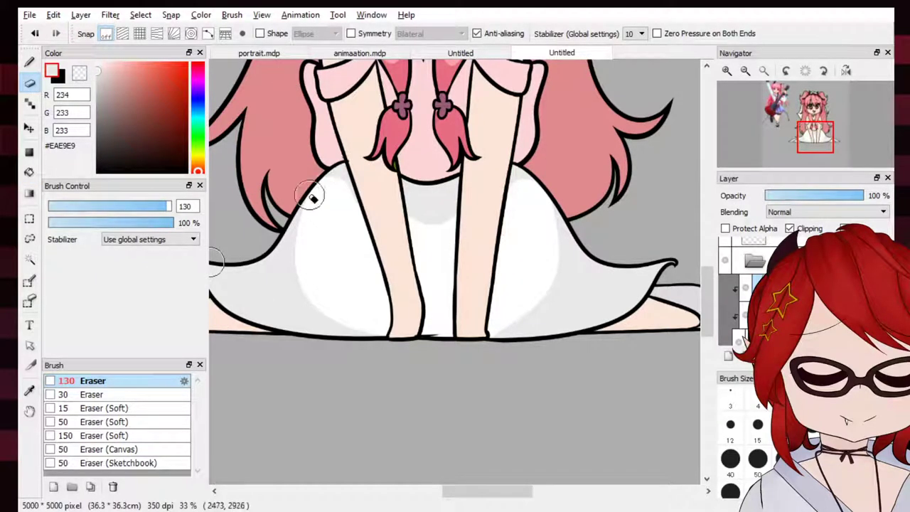
pyautogui.click(763, 70)
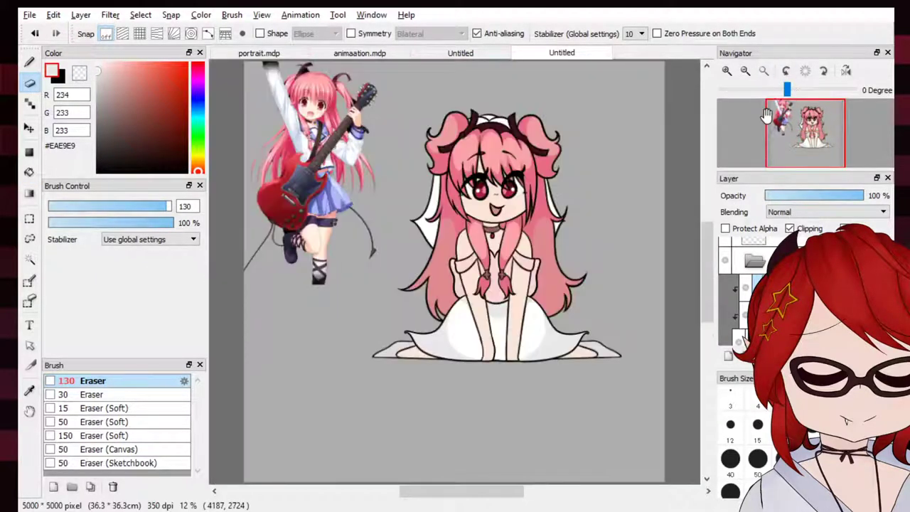
pyautogui.press('b')
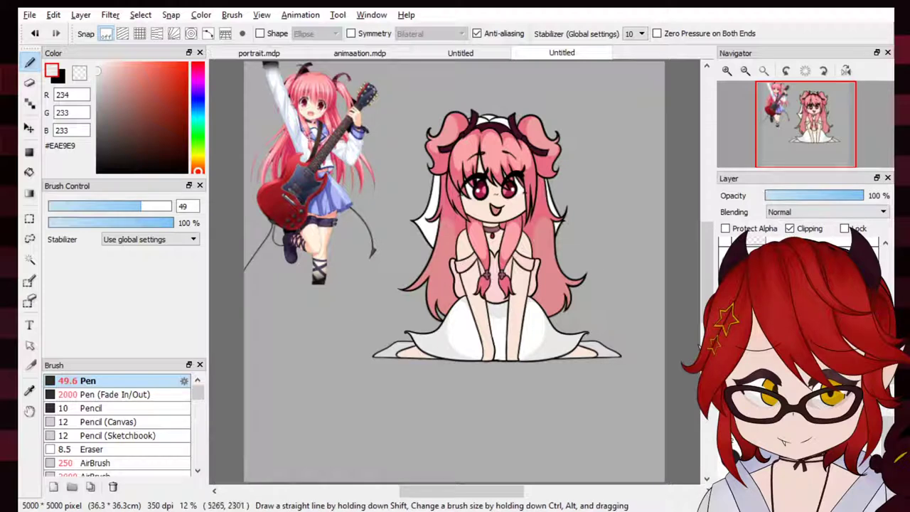
# Try airbrushing soft #D8D8D8 shading over the skirt at size 2000 on a clipped Multiply layer
pyautogui.click(796, 216)
pyautogui.click(794, 233)
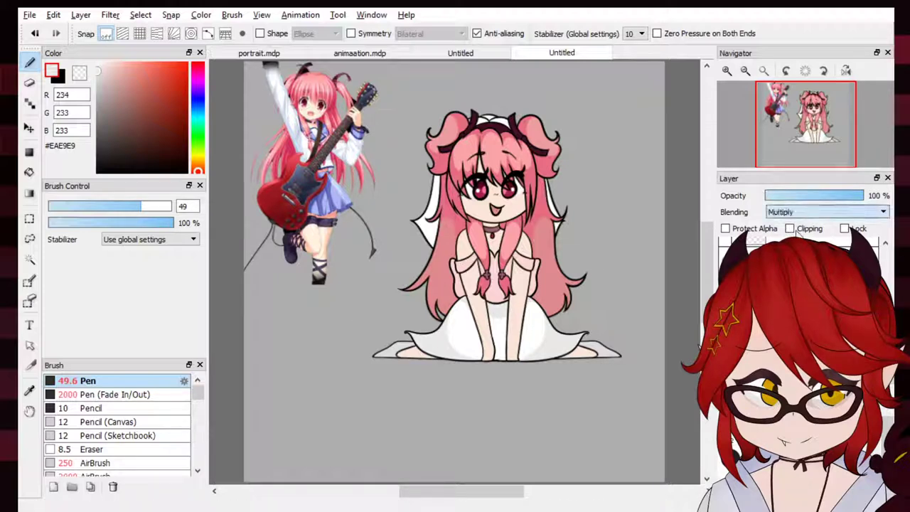
pyautogui.click(789, 228)
pyautogui.moveTo(98, 72); pyautogui.dragTo(94, 79)
pyautogui.click(142, 475)
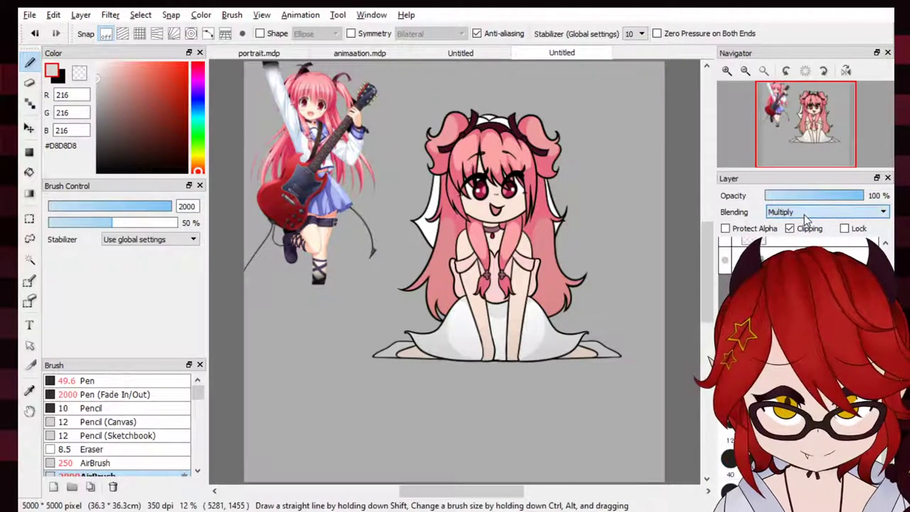
# Try tinting the lower dress and legs with pink #FF92F1 using the 2000-size airbrush, and undo the stroke
pyautogui.moveTo(107, 87); pyautogui.dragTo(192, 78)
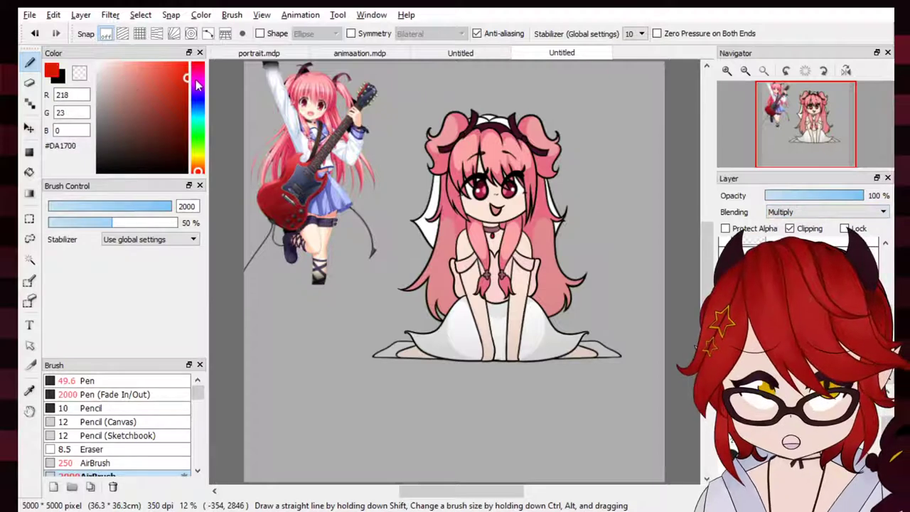
pyautogui.click(197, 78)
pyautogui.click(138, 62)
pyautogui.moveTo(139, 62); pyautogui.dragTo(135, 62)
pyautogui.moveTo(363, 324)
pyautogui.mouseDown()
pyautogui.moveTo(516, 379)
pyautogui.moveTo(641, 344)
pyautogui.moveTo(690, 275)
pyautogui.mouseUp()
pyautogui.hotkey('ctrl', 'z')
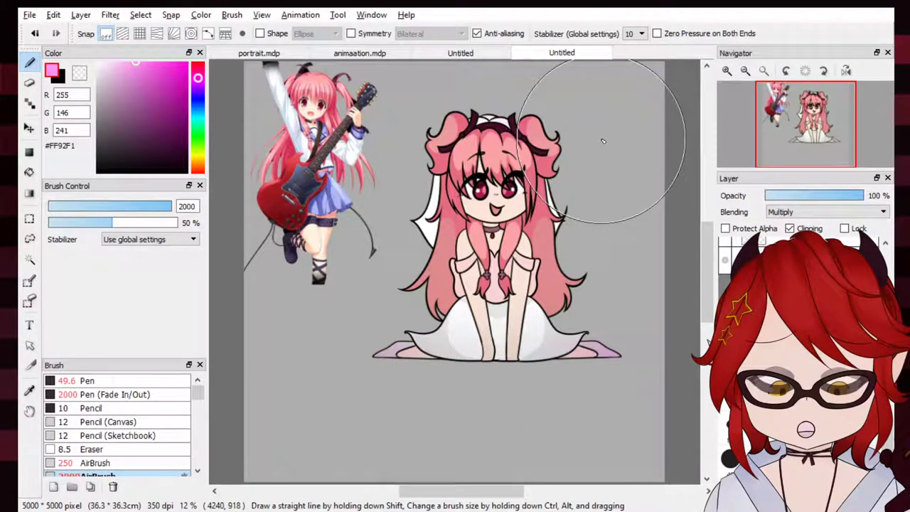
# Add a new layer above the skin layer, set its blending to Multiply and clip it to the skin
pyautogui.click(843, 360)
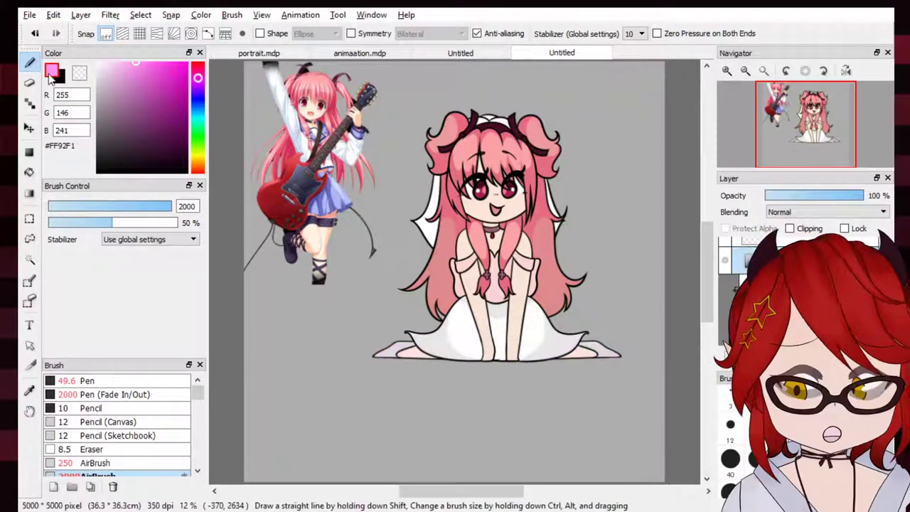
pyautogui.click(782, 289)
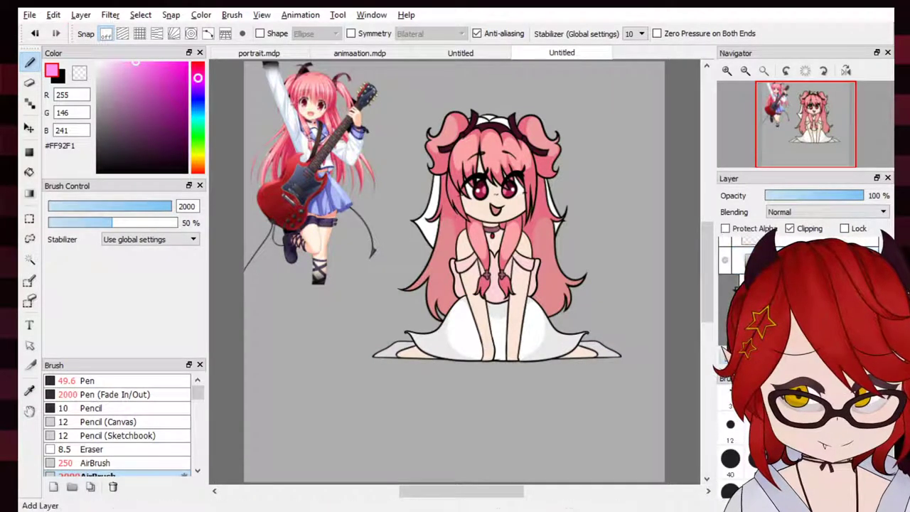
pyautogui.click(726, 71)
pyautogui.click(726, 71)
pyautogui.click(727, 70)
pyautogui.click(727, 71)
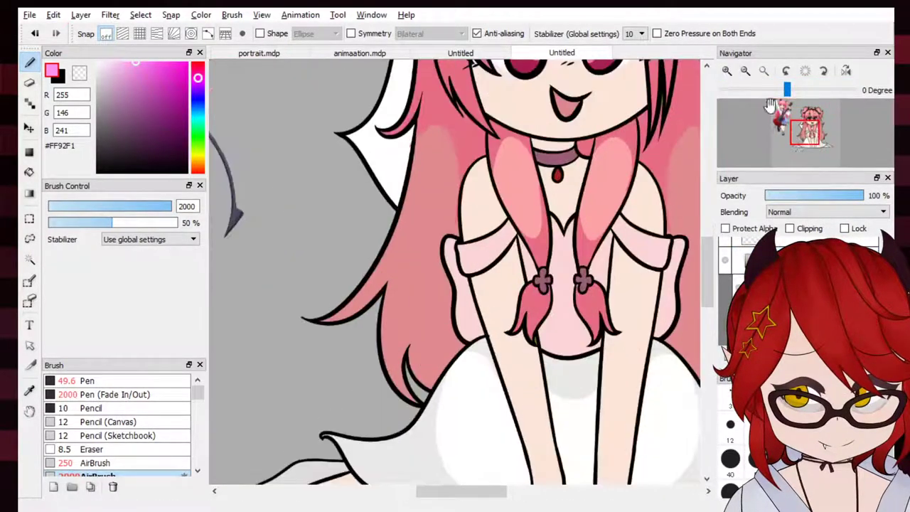
pyautogui.click(806, 213)
pyautogui.click(798, 230)
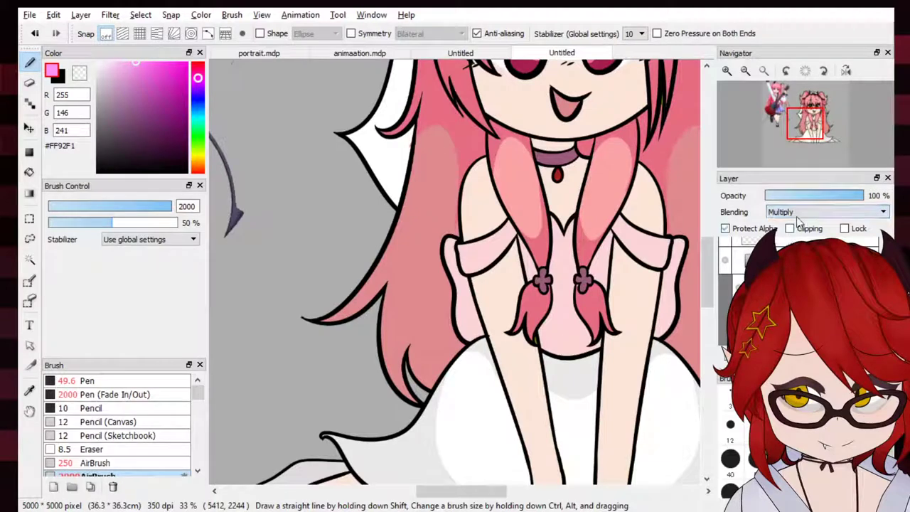
pyautogui.click(809, 232)
# Sample the skin color #FBE5D8 and paint shadows on the nose, cheeks and neck with the Pen at size 49
pyautogui.moveTo(809, 127); pyautogui.dragTo(812, 122)
pyautogui.rightClick(497, 248)
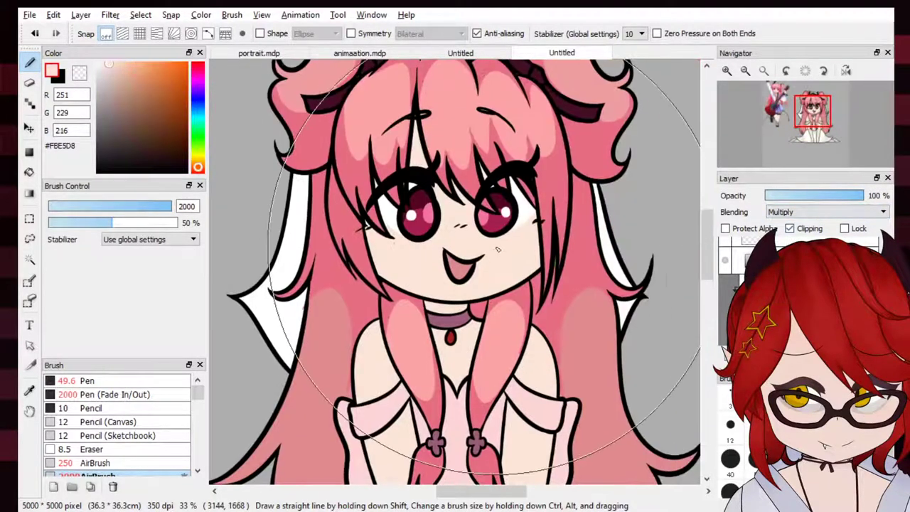
pyautogui.click(114, 382)
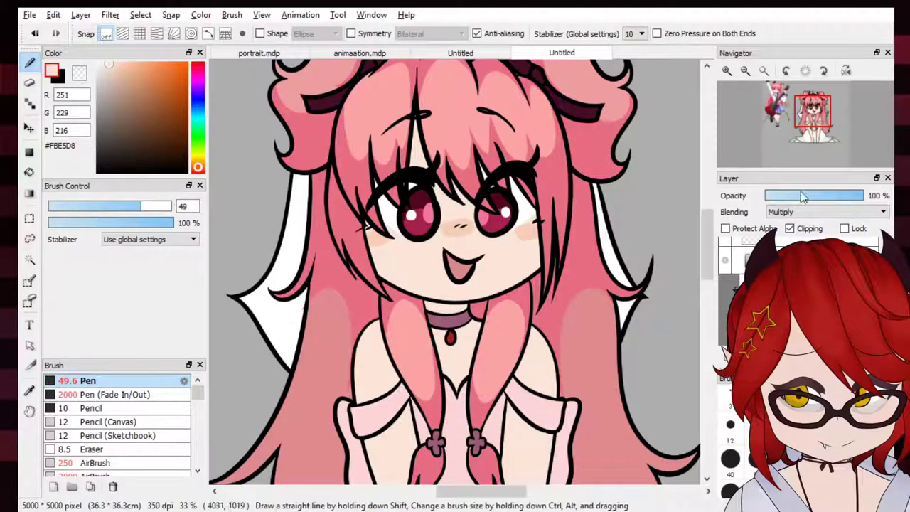
# Lower the skin shading layer's opacity to 50%
pyautogui.click(728, 359)
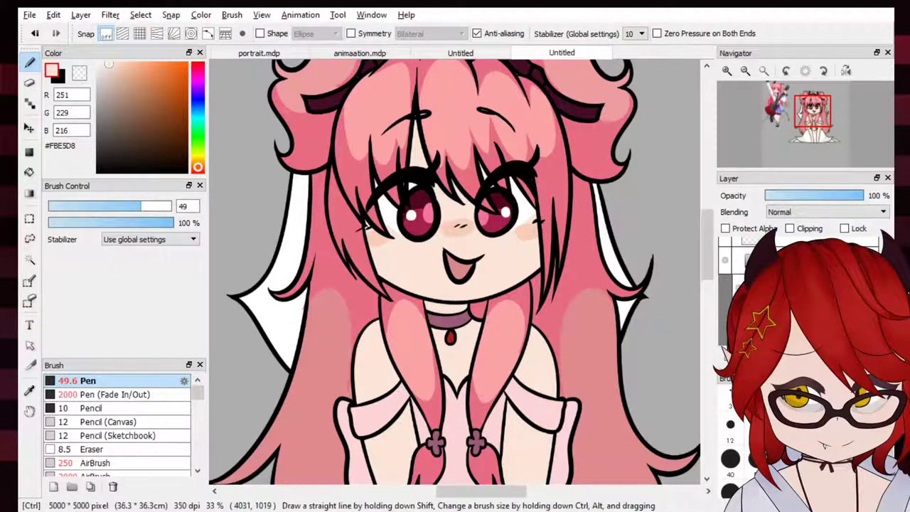
pyautogui.hotkey('ctrl', 'z')
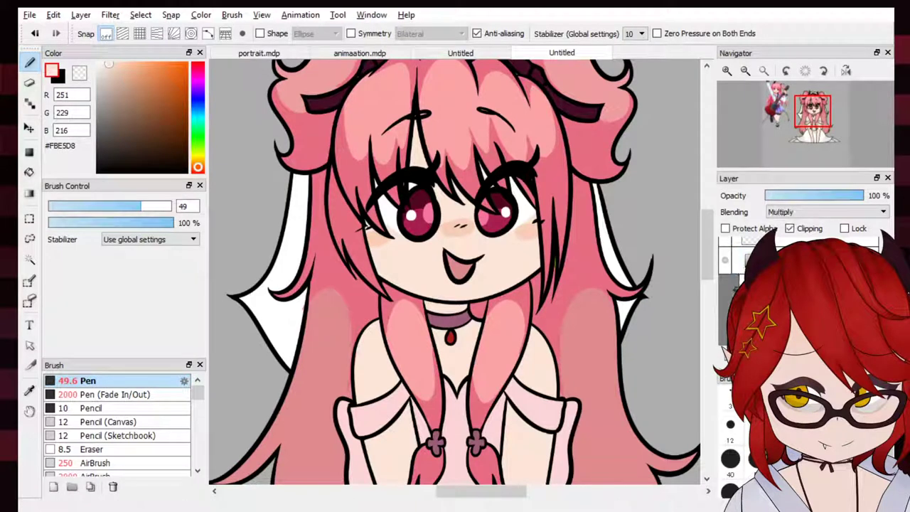
pyautogui.click(30, 172)
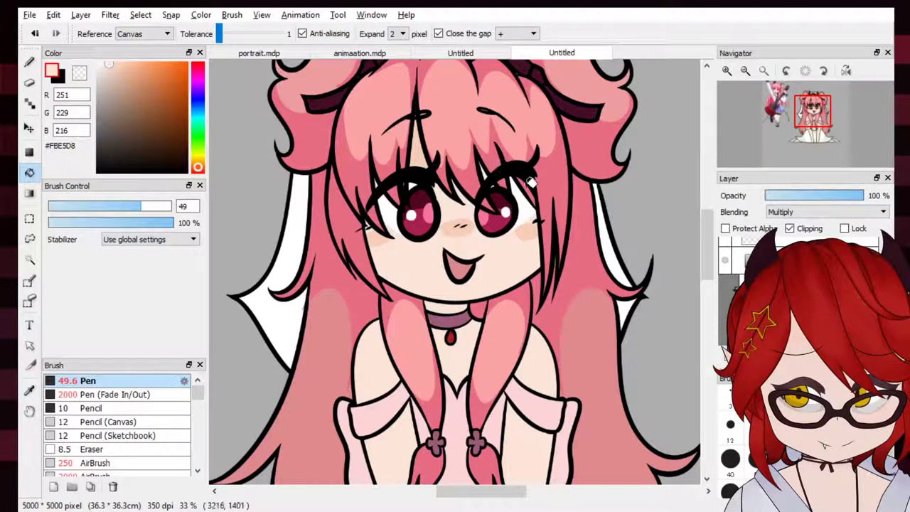
pyautogui.press('b')
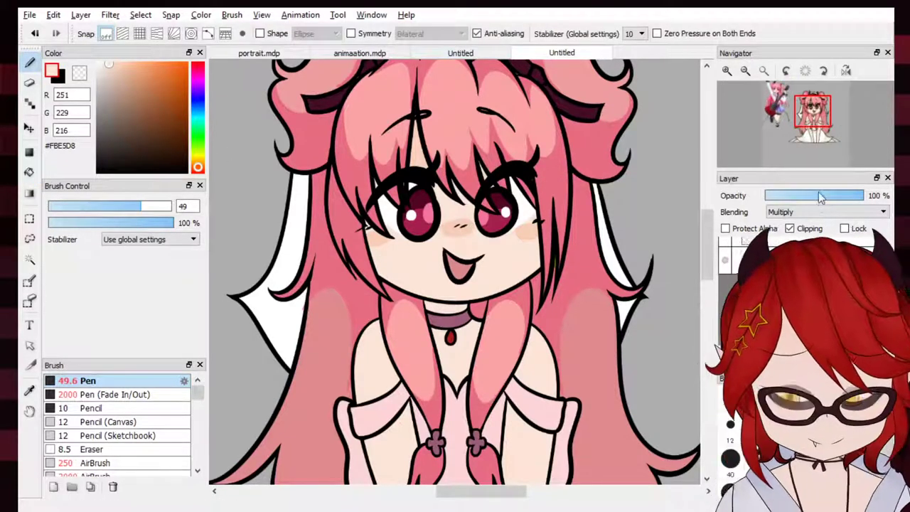
pyautogui.click(816, 196)
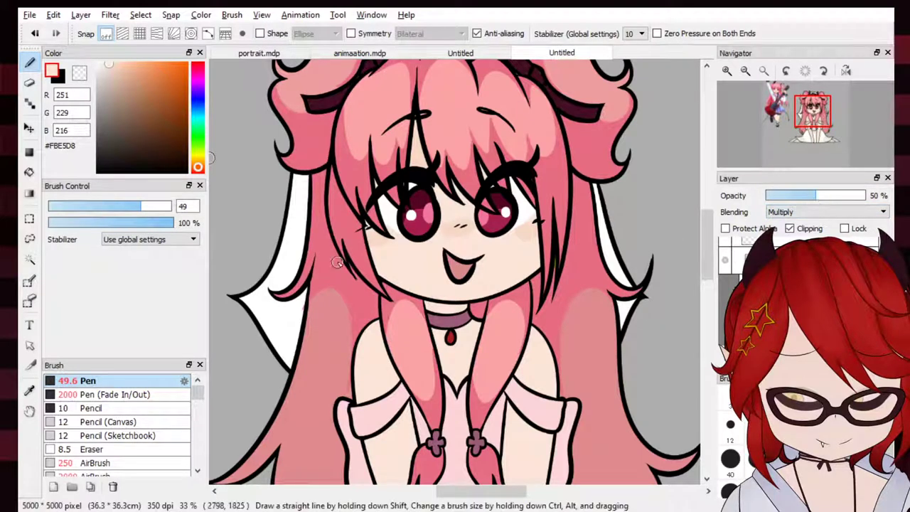
pyautogui.click(29, 172)
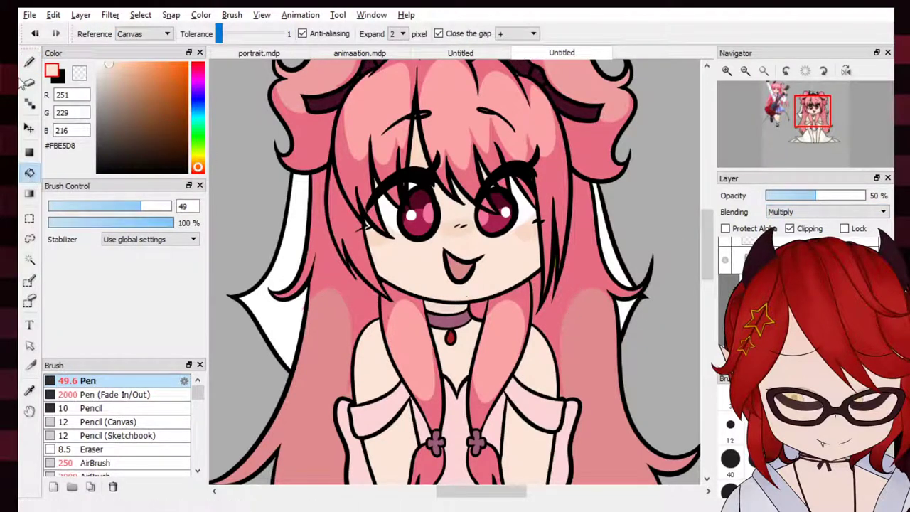
pyautogui.press('b')
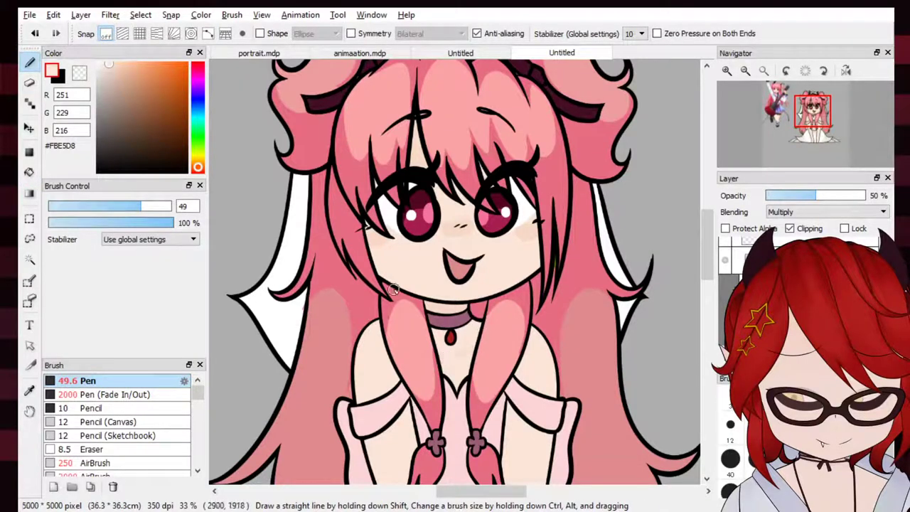
pyautogui.press('g')
pyautogui.click(29, 62)
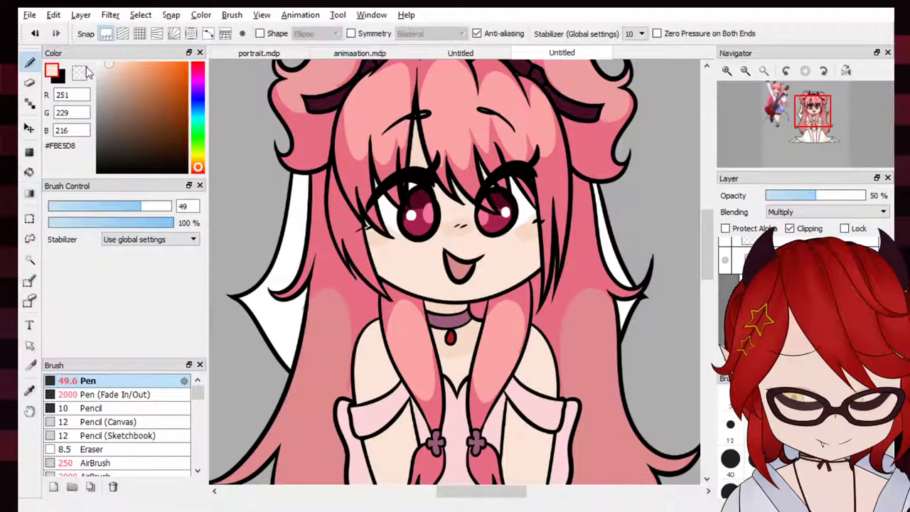
# Sample the choker pendant's red, darken it to #901111 and shade part of the pendant with the Pen
pyautogui.rightClick(450, 340)
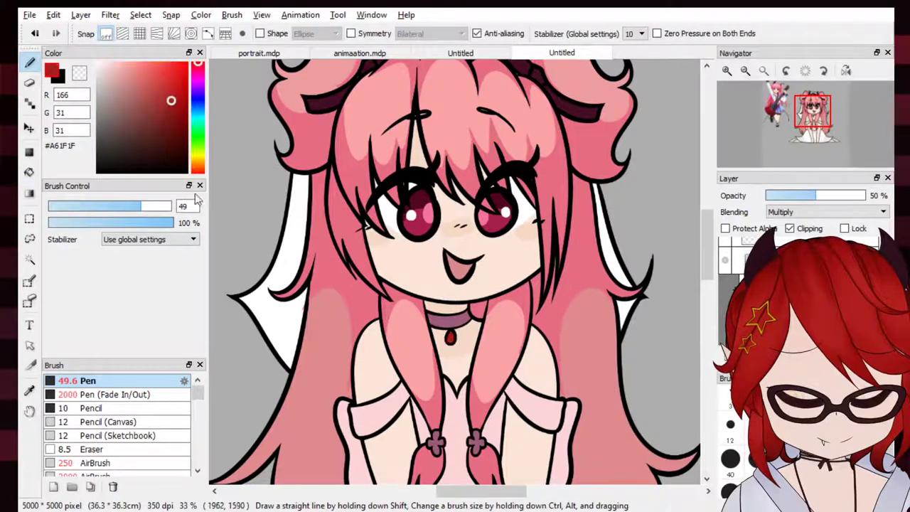
pyautogui.click(177, 110)
pyautogui.click(727, 70)
pyautogui.click(727, 70)
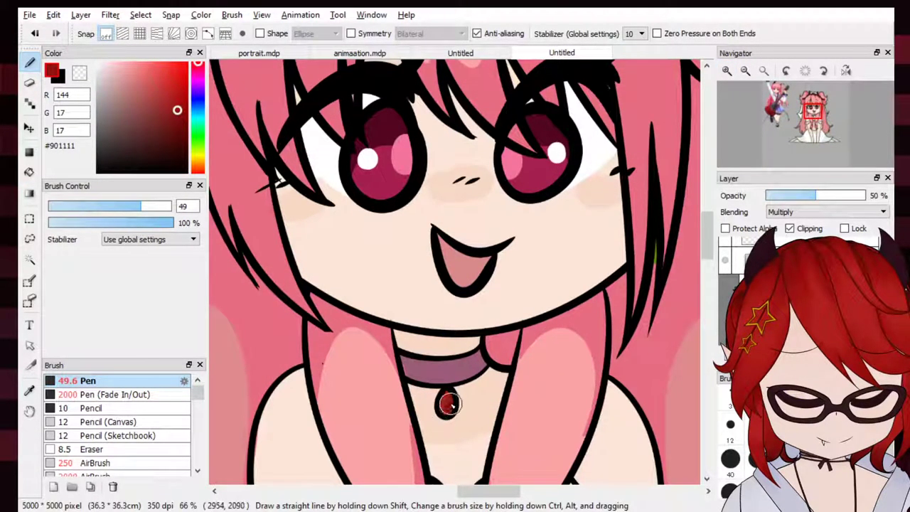
# Paint a small white #FFFFFF highlight on the choker pendant on a new Normal layer
pyautogui.moveTo(141, 148); pyautogui.dragTo(88, 41)
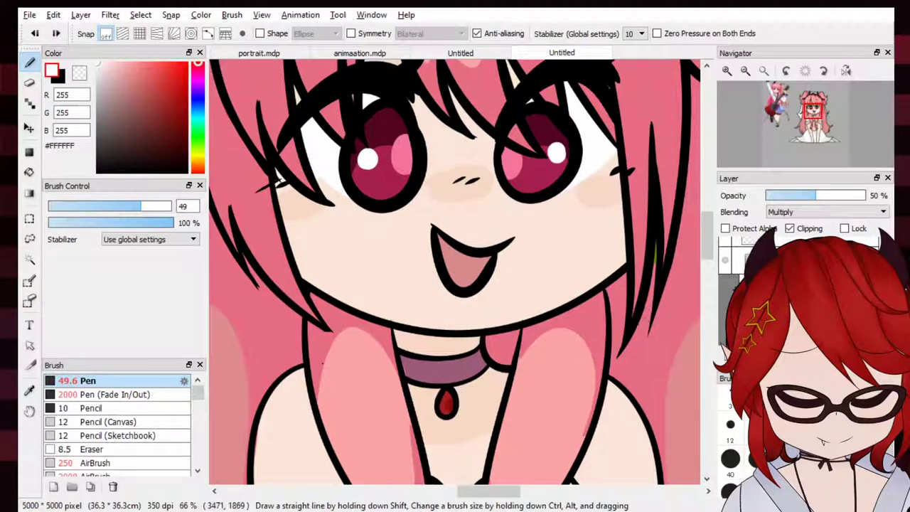
pyautogui.click(53, 486)
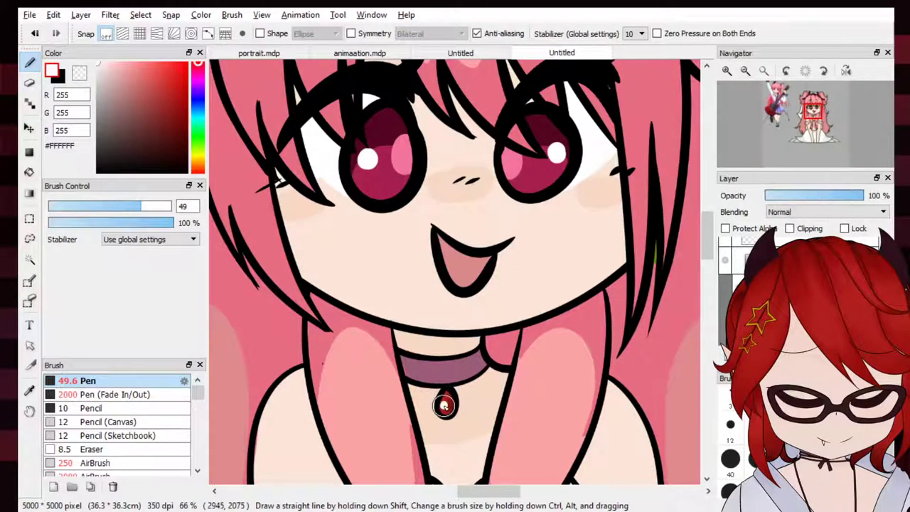
pyautogui.click(764, 70)
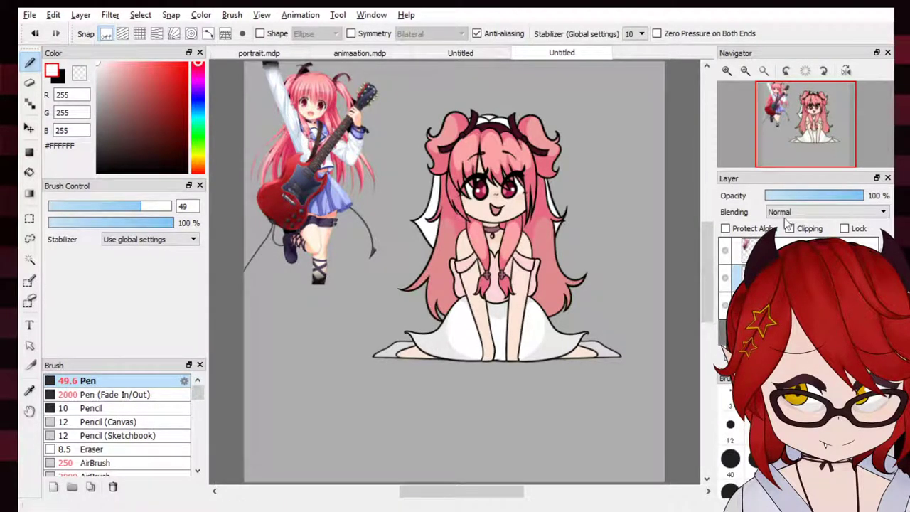
# Protect the line art layer's alpha and recolor its lines dark plum #1D000D with the Pen at size 2000
pyautogui.click(726, 228)
pyautogui.click(187, 161)
pyautogui.click(199, 79)
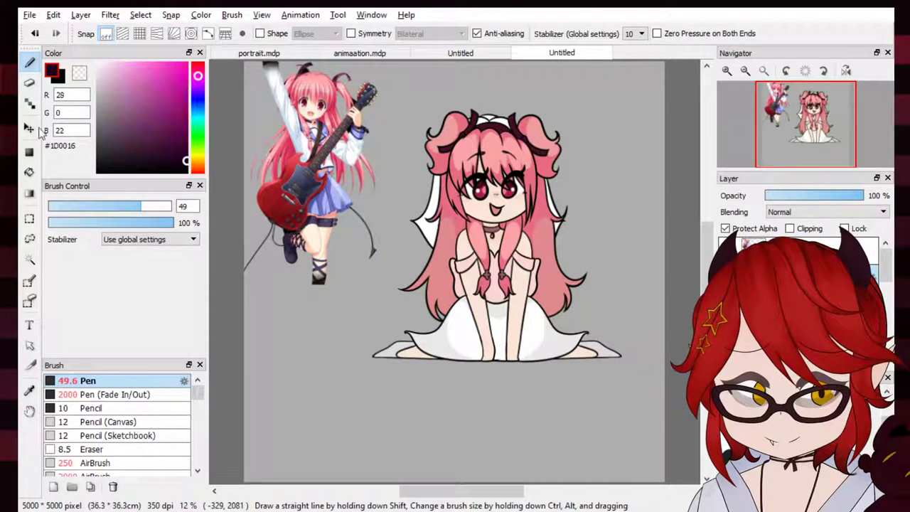
pyautogui.moveTo(143, 207); pyautogui.dragTo(223, 204)
pyautogui.moveTo(170, 148)
pyautogui.mouseDown()
pyautogui.moveTo(219, 70)
pyautogui.moveTo(207, 160)
pyautogui.mouseUp()
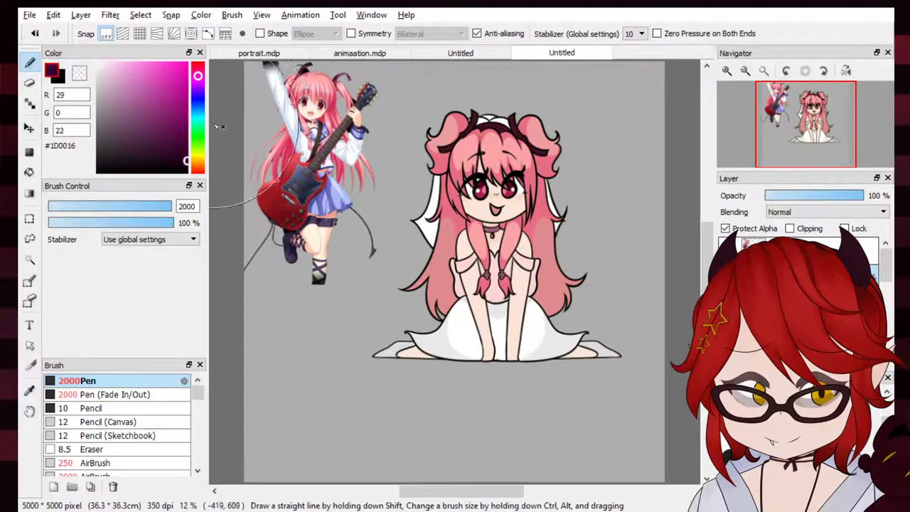
pyautogui.click(198, 70)
pyautogui.moveTo(482, 115)
pyautogui.mouseDown()
pyautogui.moveTo(377, 318)
pyautogui.moveTo(543, 264)
pyautogui.mouseUp()
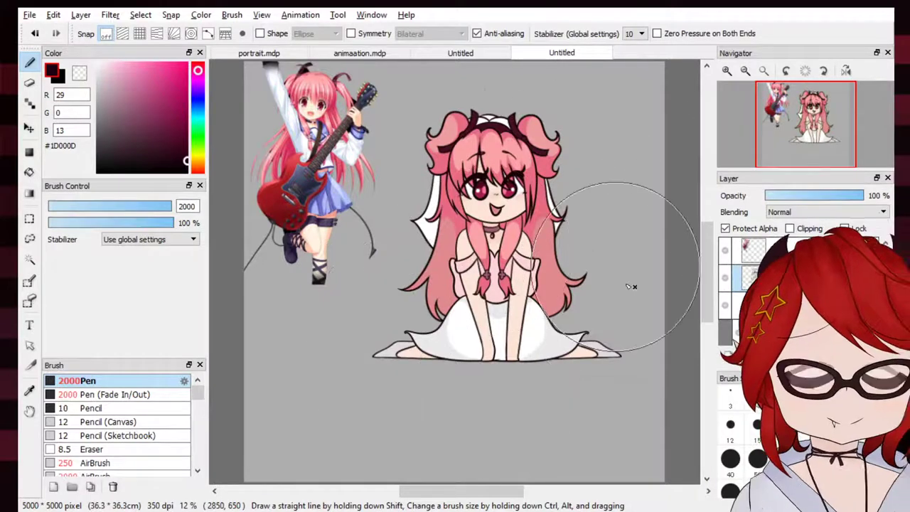
# Darken the color to #0D0006, airbrush the line art at size 2000 and 50% opacity, and check the lines up close
pyautogui.click(186, 167)
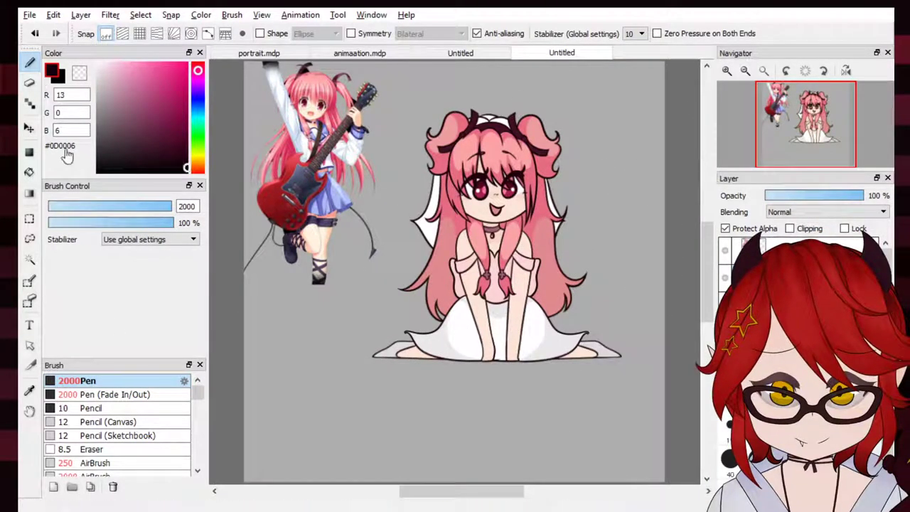
pyautogui.click(171, 476)
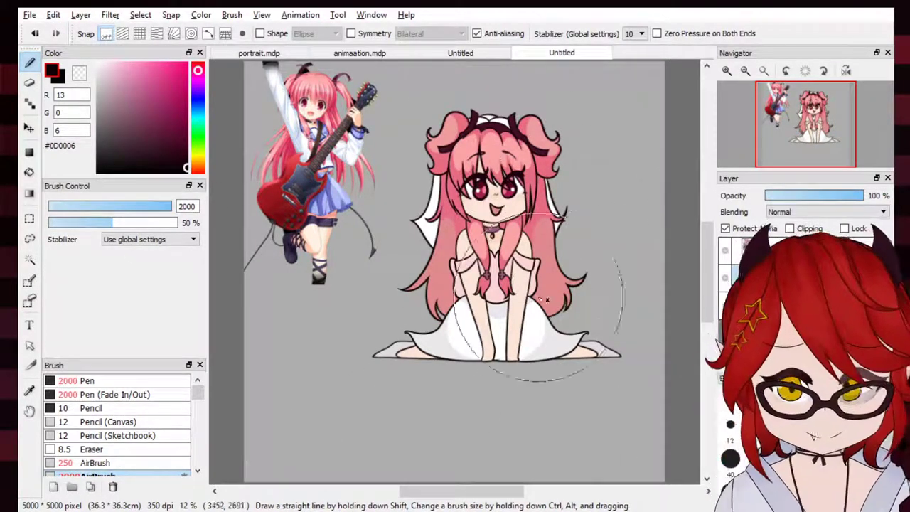
pyautogui.click(727, 72)
pyautogui.click(727, 72)
pyautogui.click(727, 72)
pyautogui.click(727, 72)
pyautogui.click(811, 118)
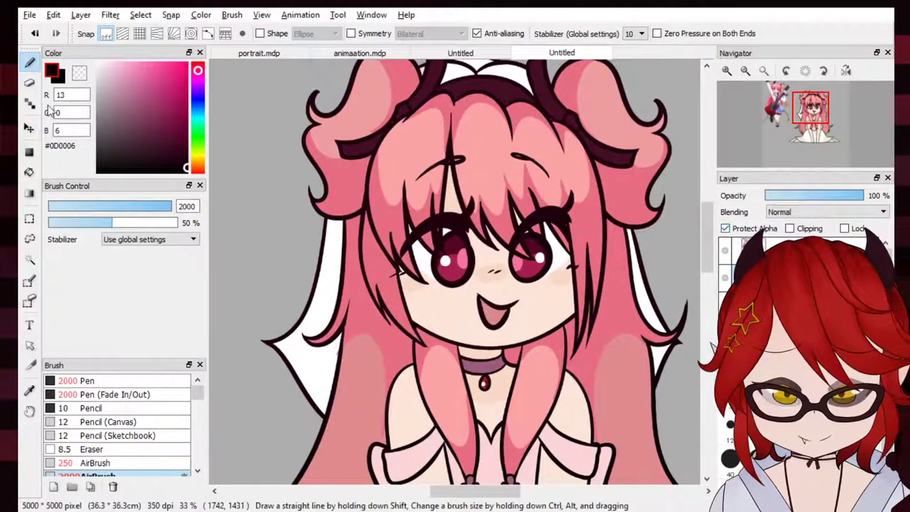
pyautogui.press('g')
pyautogui.scroll(-3, 585, 192)
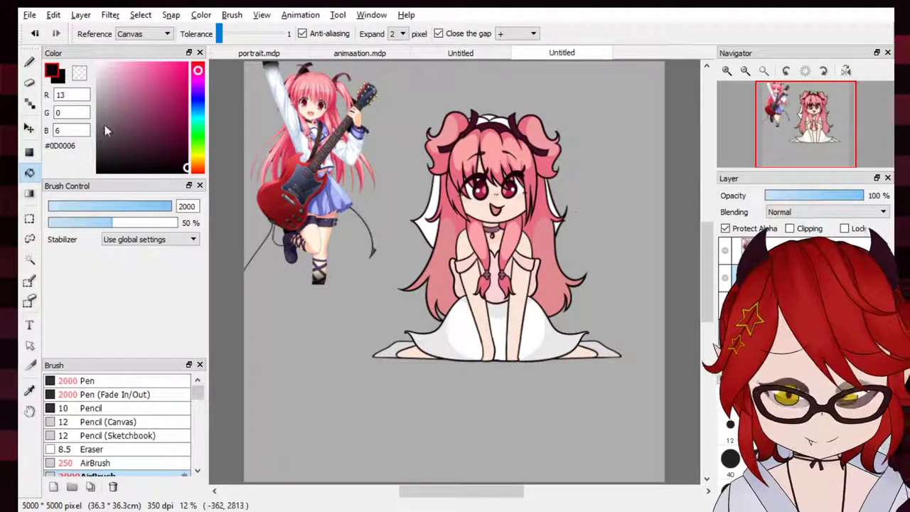
pyautogui.press('p')
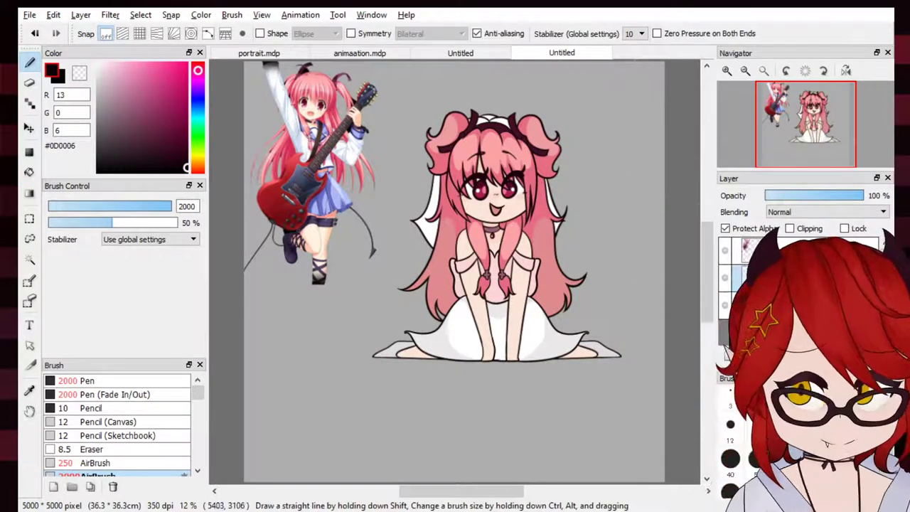
# Select the line art layer and turn off its alpha protection
pyautogui.click(803, 332)
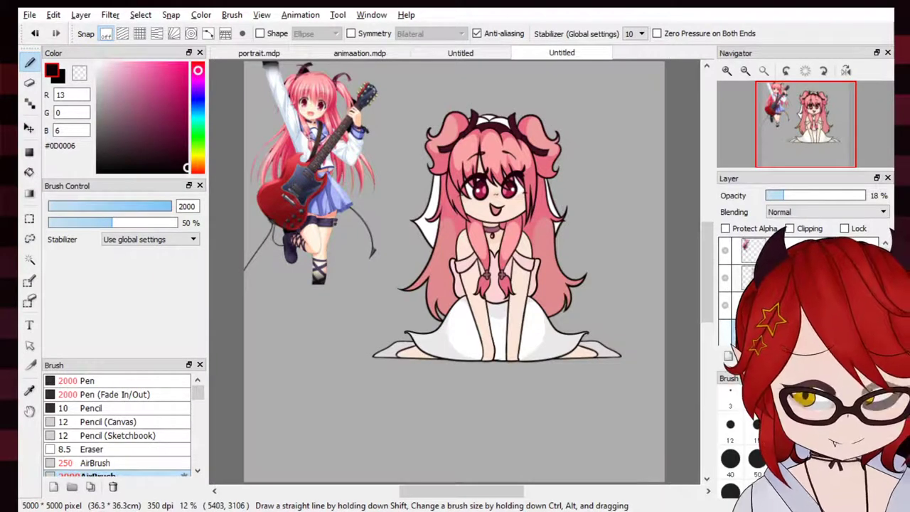
pyautogui.click(804, 305)
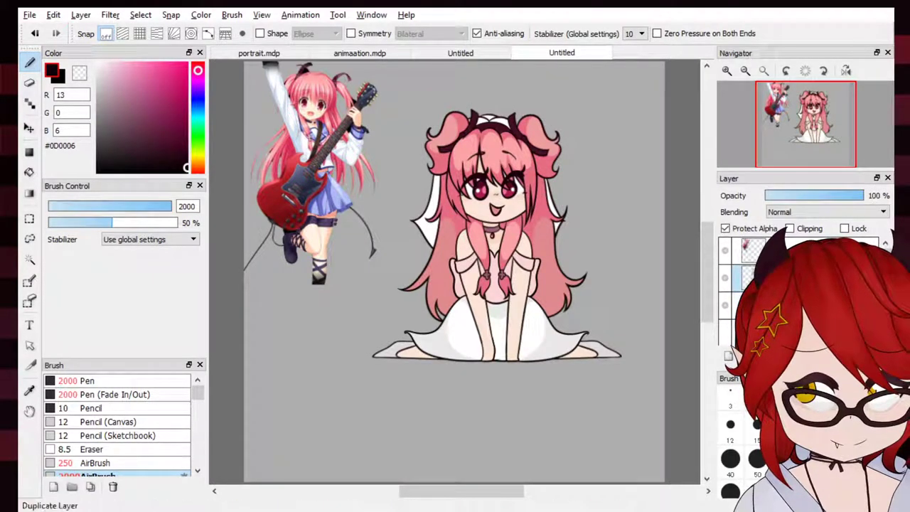
pyautogui.click(763, 233)
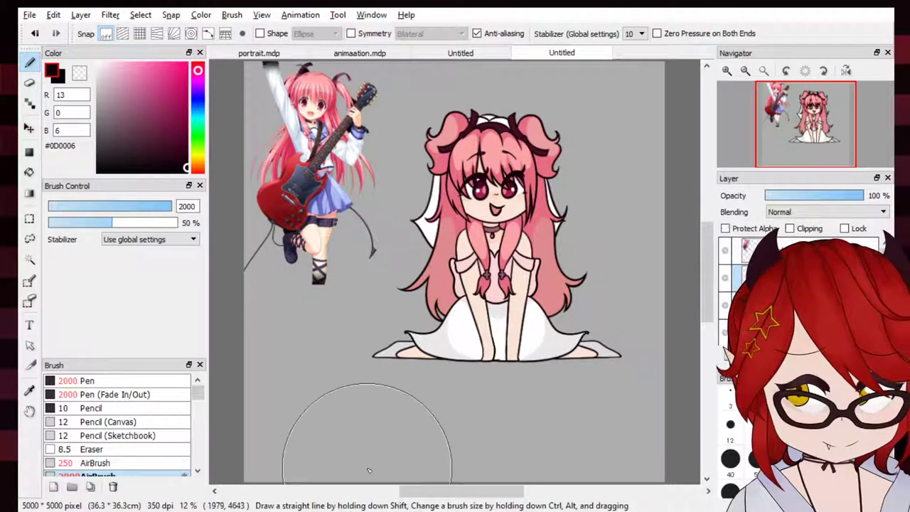